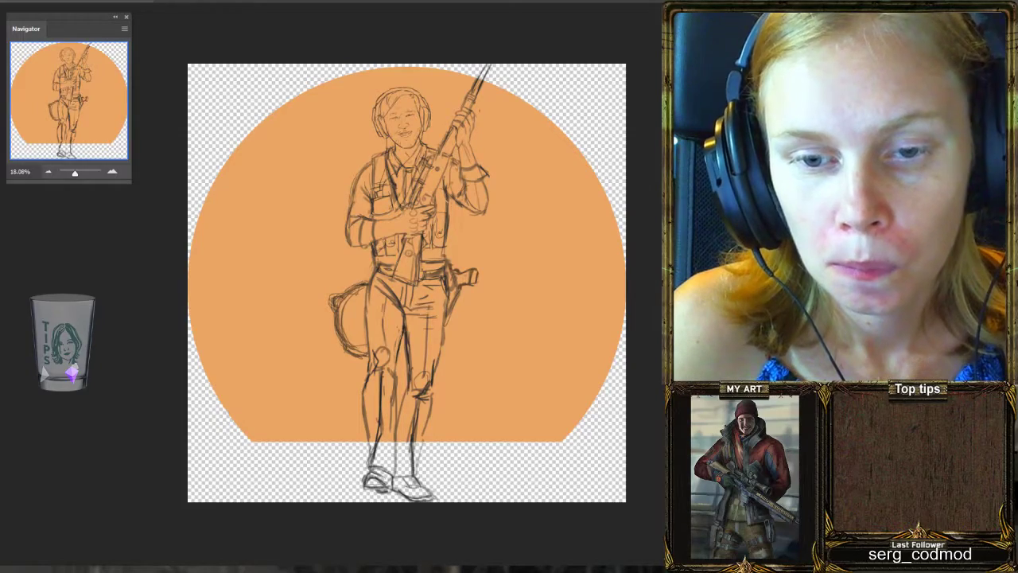
Paint a translucent brown over the soldier's chest, head, face and right shoulder.
scroll(418, 204, "up", 2)
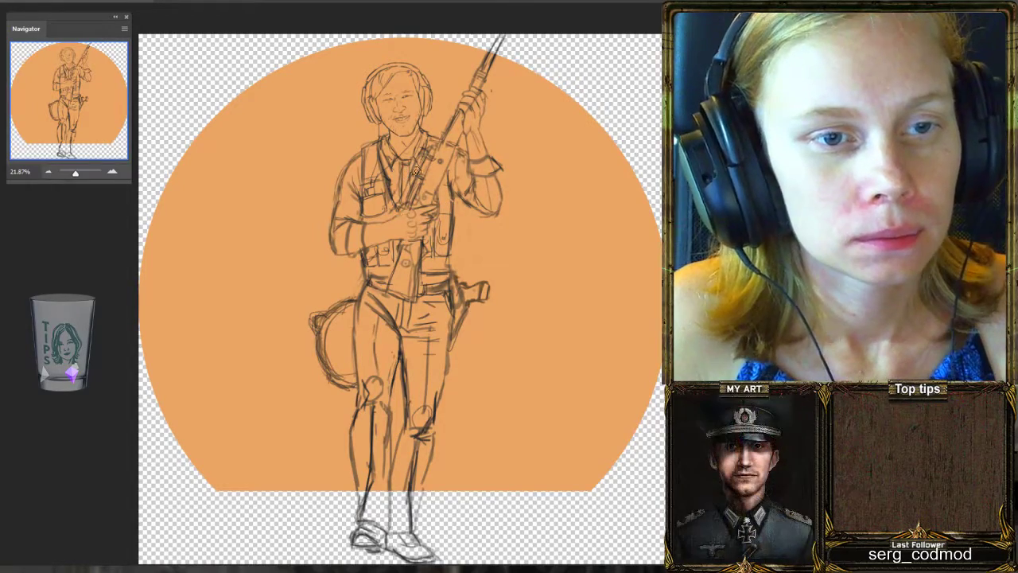
left_click_drag(413, 160, 398, 246)
left_click_drag(415, 165, 404, 238)
mouse_move(429, 185)
left_mouse_down()
mouse_move(410, 165)
mouse_move(423, 160)
mouse_move(417, 201)
mouse_move(421, 166)
mouse_move(407, 159)
mouse_move(390, 205)
mouse_move(429, 174)
mouse_move(432, 236)
mouse_move(441, 175)
mouse_move(431, 280)
mouse_move(417, 269)
mouse_move(423, 237)
mouse_move(435, 283)
mouse_move(425, 232)
mouse_move(404, 268)
mouse_move(379, 155)
mouse_move(379, 266)
mouse_move(369, 201)
mouse_move(377, 263)
mouse_move(336, 223)
mouse_move(367, 230)
mouse_move(347, 243)
mouse_move(369, 230)
mouse_move(369, 163)
mouse_move(349, 205)
mouse_move(349, 196)
mouse_move(381, 151)
mouse_move(359, 168)
mouse_move(344, 207)
mouse_move(346, 269)
left_mouse_up()
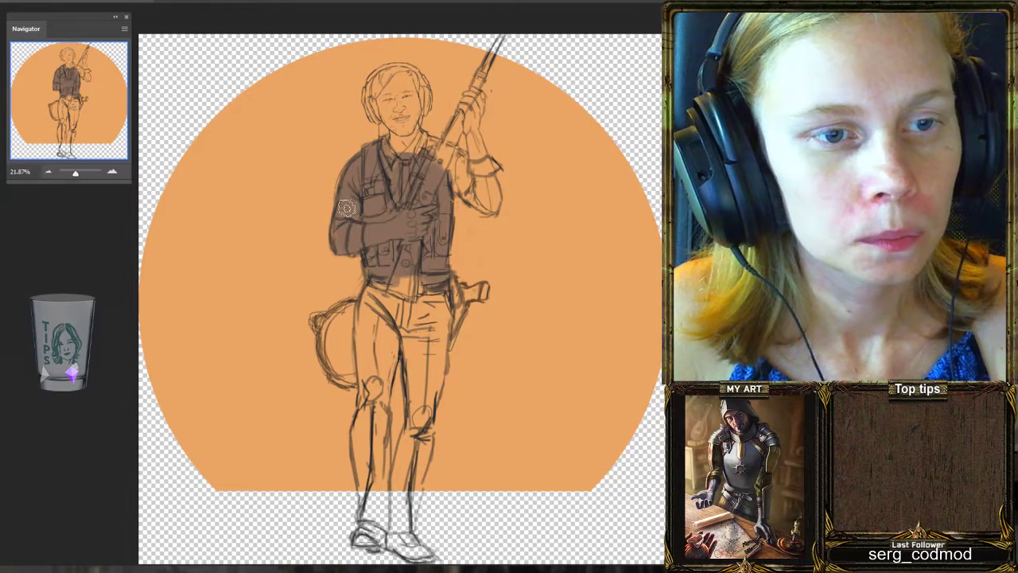
mouse_move(409, 124)
left_mouse_down()
mouse_move(406, 88)
mouse_move(408, 131)
left_mouse_up()
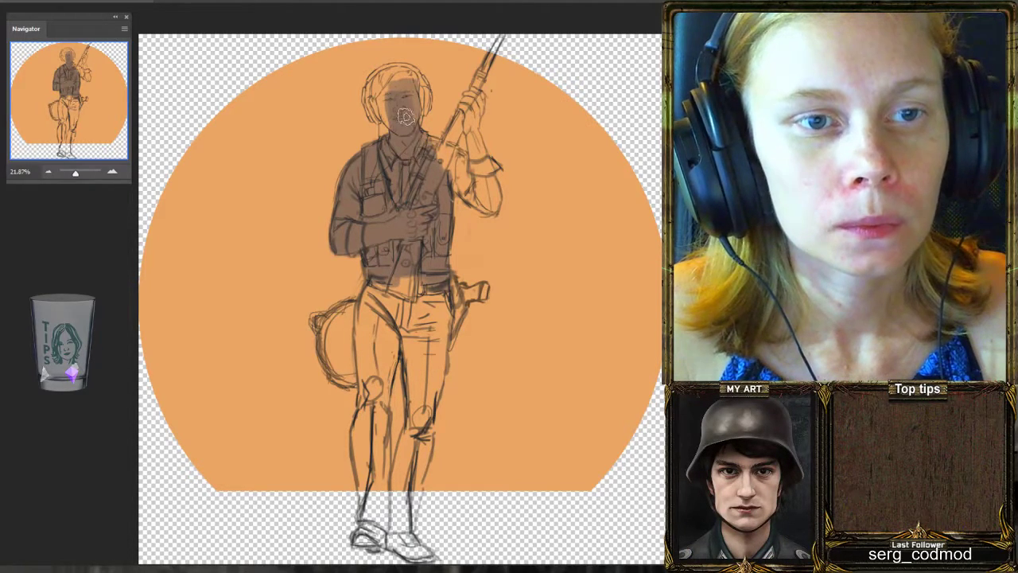
mouse_move(420, 143)
left_mouse_down()
mouse_move(469, 179)
mouse_move(459, 169)
mouse_move(437, 199)
mouse_move(442, 215)
mouse_move(488, 203)
mouse_move(463, 183)
mouse_move(480, 175)
left_mouse_up()
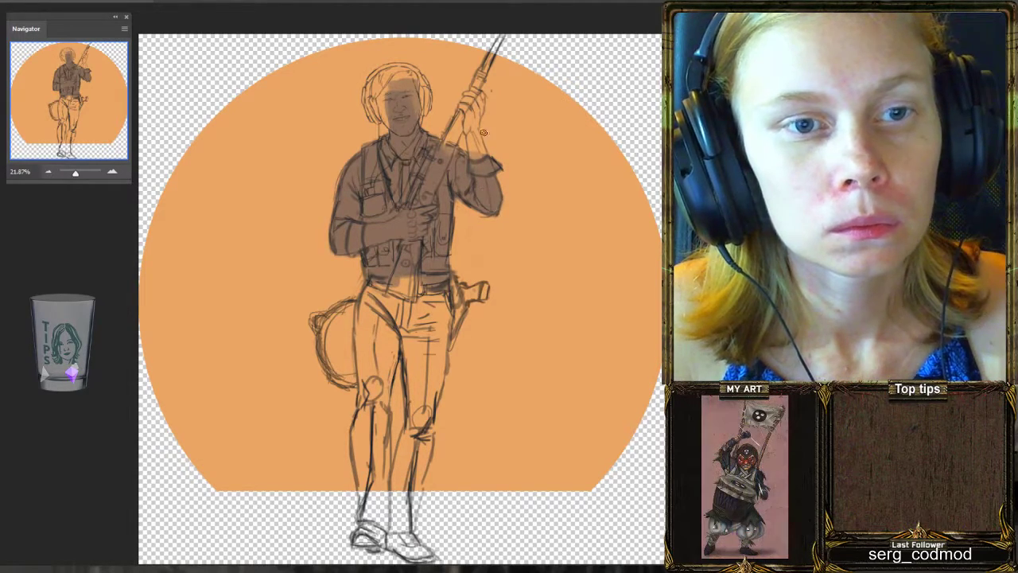
scroll(524, 54, "down", 4)
Brush brown over the belt, hip, holster and both thighs down to the knees.
scroll(493, 119, "up", 6)
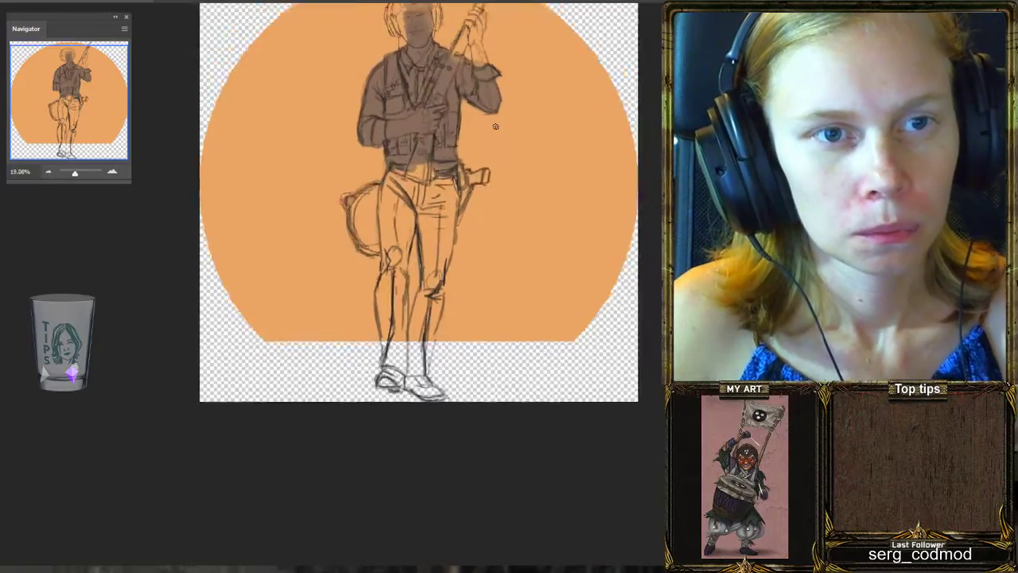
scroll(472, 225, "down", 3)
scroll(471, 225, "up", 2)
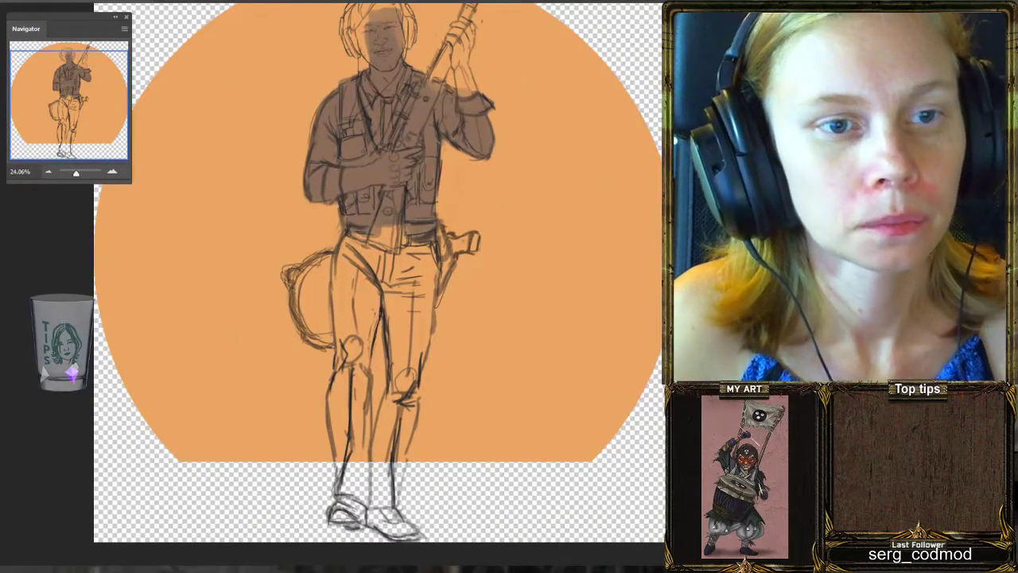
mouse_move(403, 208)
left_mouse_down()
mouse_move(396, 253)
mouse_move(415, 282)
mouse_move(420, 267)
mouse_move(408, 269)
mouse_move(403, 236)
mouse_move(393, 250)
mouse_move(386, 218)
mouse_move(384, 257)
mouse_move(402, 207)
left_mouse_up()
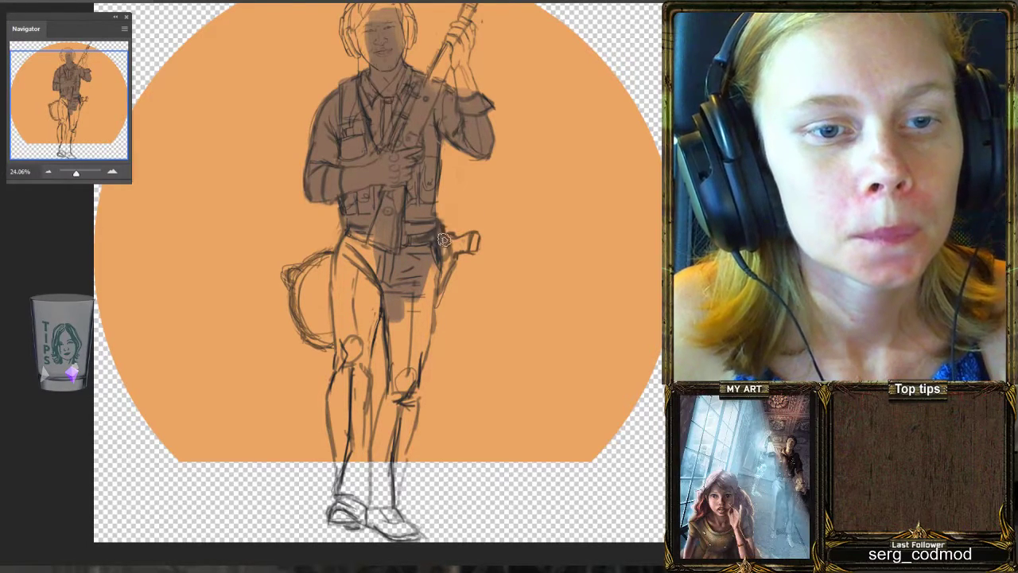
mouse_move(430, 274)
left_mouse_down()
mouse_move(449, 255)
mouse_move(428, 310)
left_mouse_up()
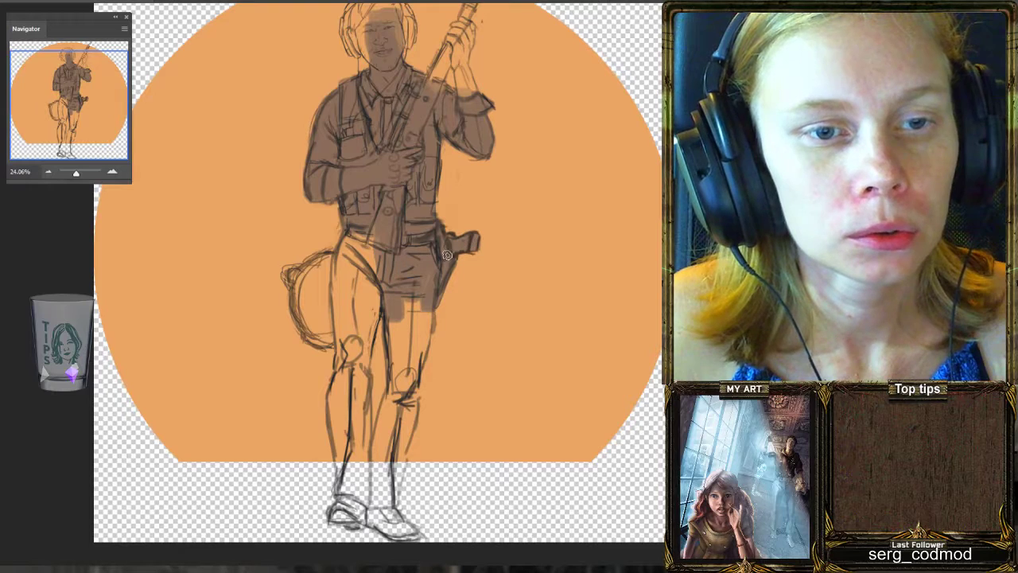
mouse_move(409, 288)
left_mouse_down()
mouse_move(411, 366)
mouse_move(421, 333)
mouse_move(419, 348)
mouse_move(405, 282)
mouse_move(399, 370)
left_mouse_up()
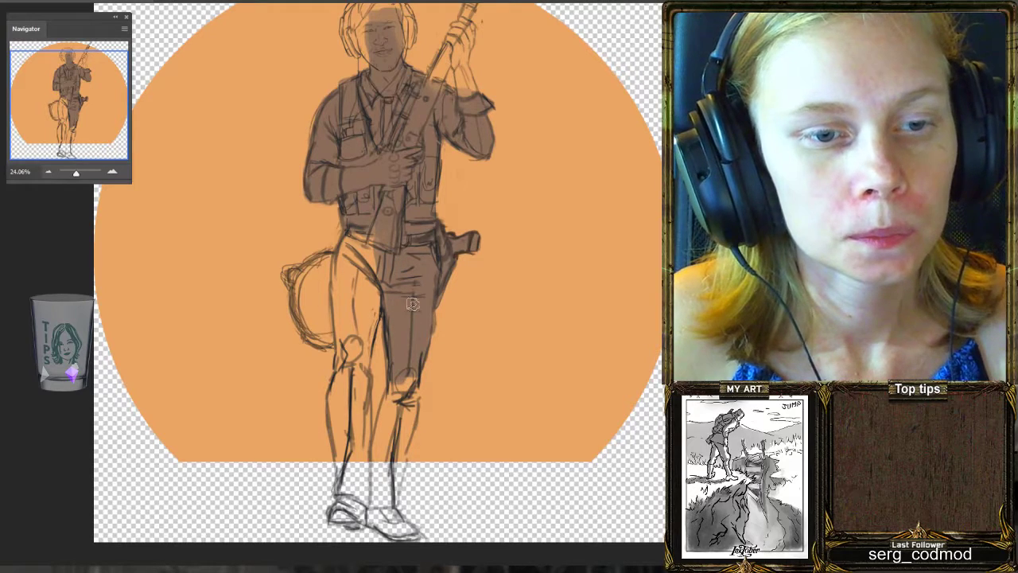
mouse_move(396, 226)
left_mouse_down()
mouse_move(354, 325)
mouse_move(382, 284)
mouse_move(357, 369)
mouse_move(353, 240)
mouse_move(343, 287)
mouse_move(346, 308)
mouse_move(363, 205)
mouse_move(355, 261)
left_mouse_up()
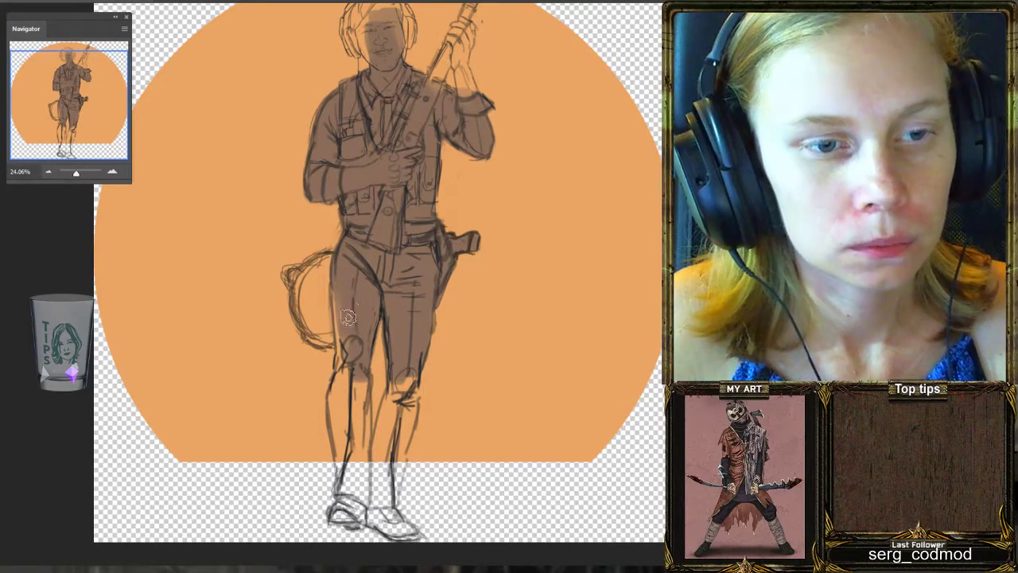
mouse_move(350, 326)
left_mouse_down()
mouse_move(342, 298)
mouse_move(373, 364)
left_mouse_up()
Paint brown down the left leg, the right lower leg and around the feet and boots.
scroll(373, 364, "down", 3)
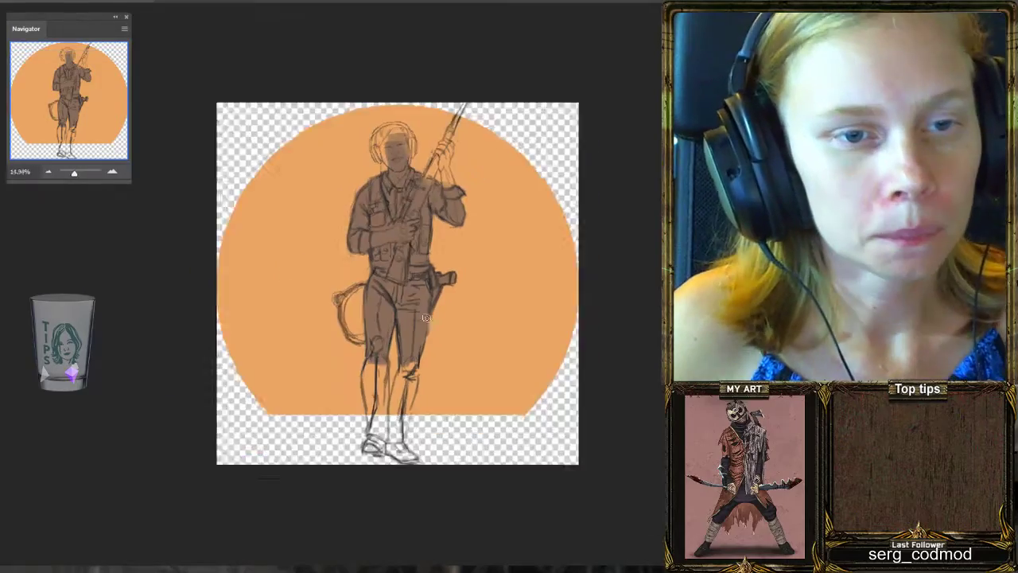
scroll(405, 450, "up", 1)
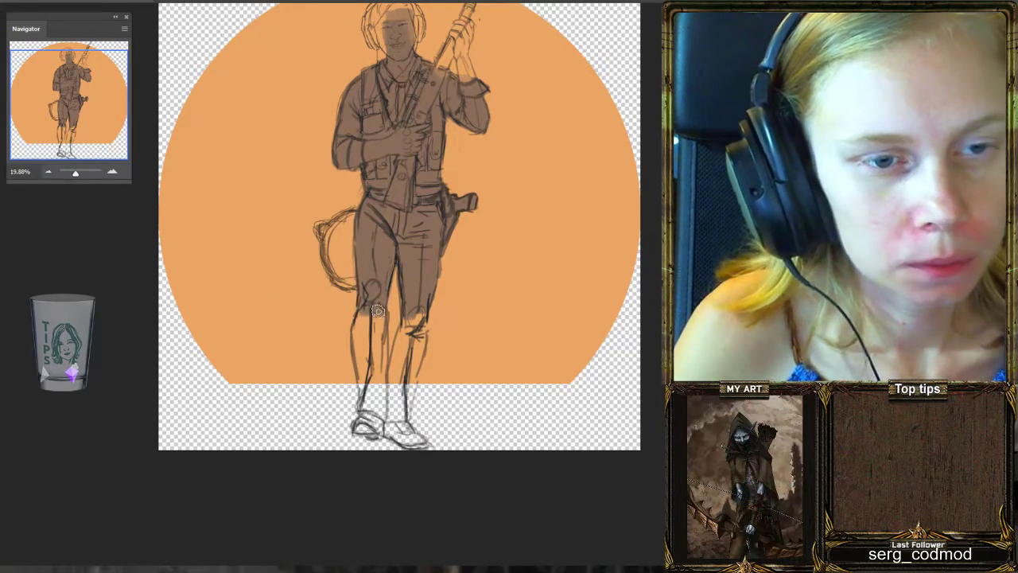
mouse_move(377, 310)
left_mouse_down()
mouse_move(365, 383)
mouse_move(378, 302)
mouse_move(378, 410)
mouse_move(369, 321)
mouse_move(364, 365)
mouse_move(360, 323)
mouse_move(372, 429)
mouse_move(375, 367)
left_mouse_up()
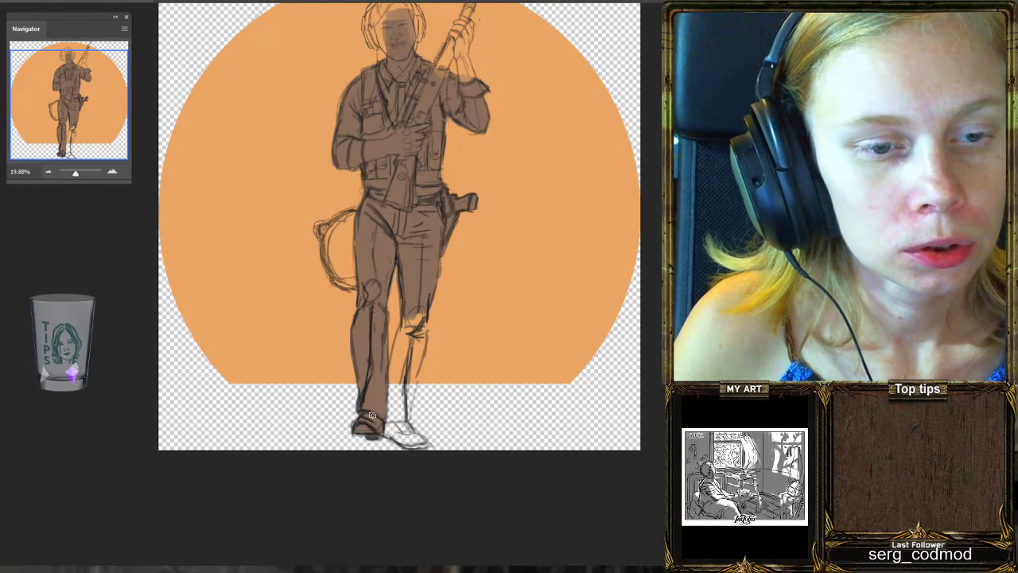
mouse_move(423, 366)
left_mouse_down()
mouse_move(414, 319)
mouse_move(407, 354)
mouse_move(420, 301)
mouse_move(414, 361)
mouse_move(422, 318)
mouse_move(413, 313)
mouse_move(389, 404)
mouse_move(413, 275)
mouse_move(410, 350)
mouse_move(436, 416)
mouse_move(407, 359)
mouse_move(400, 424)
mouse_move(409, 364)
left_mouse_up()
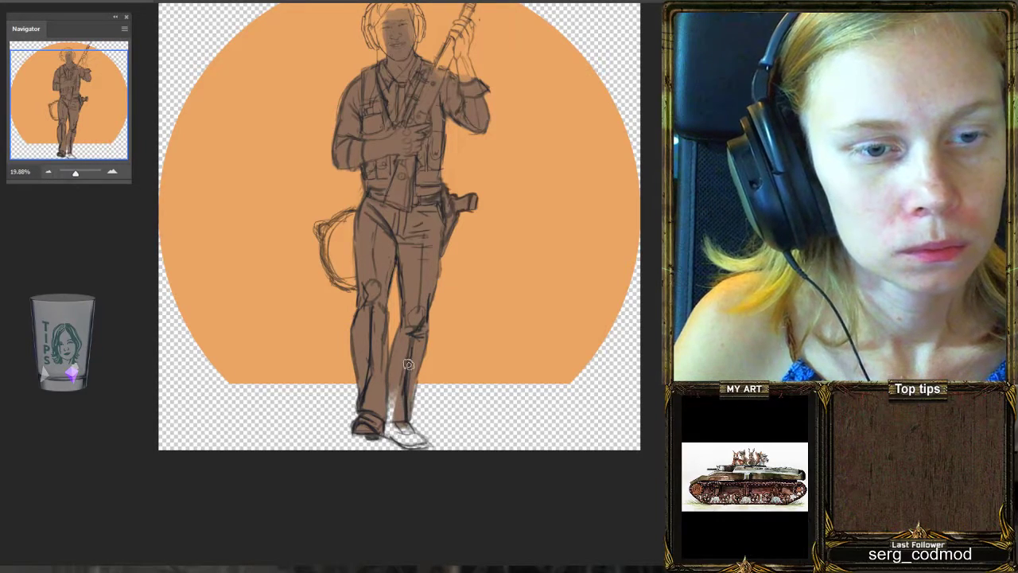
mouse_move(398, 417)
left_mouse_down()
mouse_move(390, 398)
mouse_move(415, 442)
mouse_move(388, 425)
left_mouse_up()
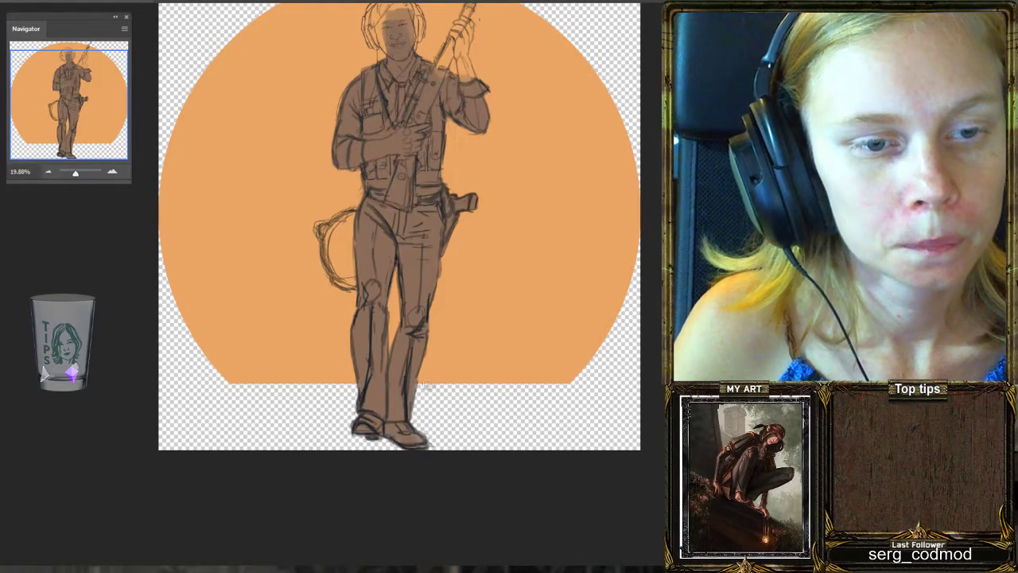
scroll(449, 370, "down", 3)
scroll(358, 368, "up", 2)
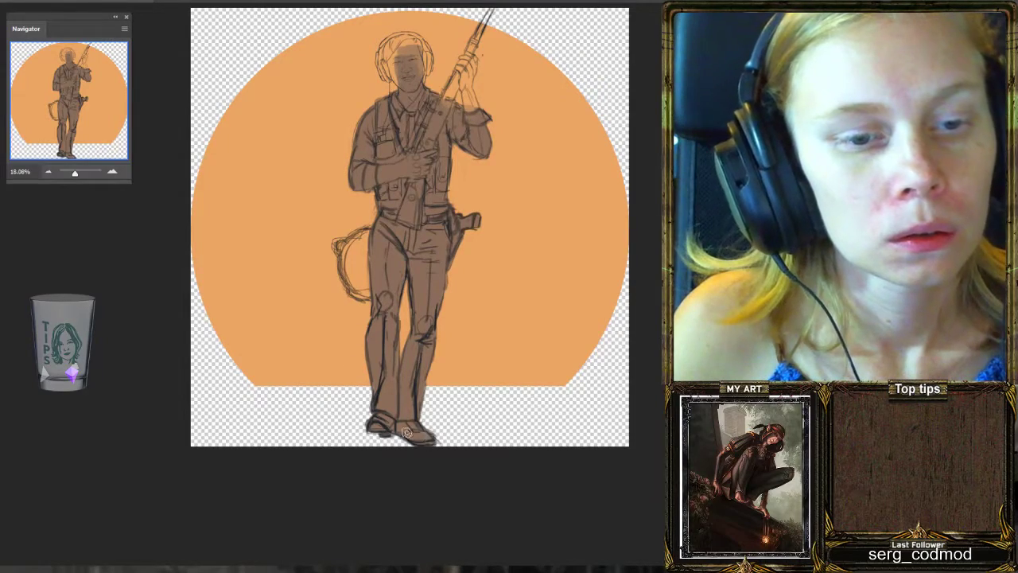
scroll(374, 384, "down", 2)
scroll(408, 195, "up", 3)
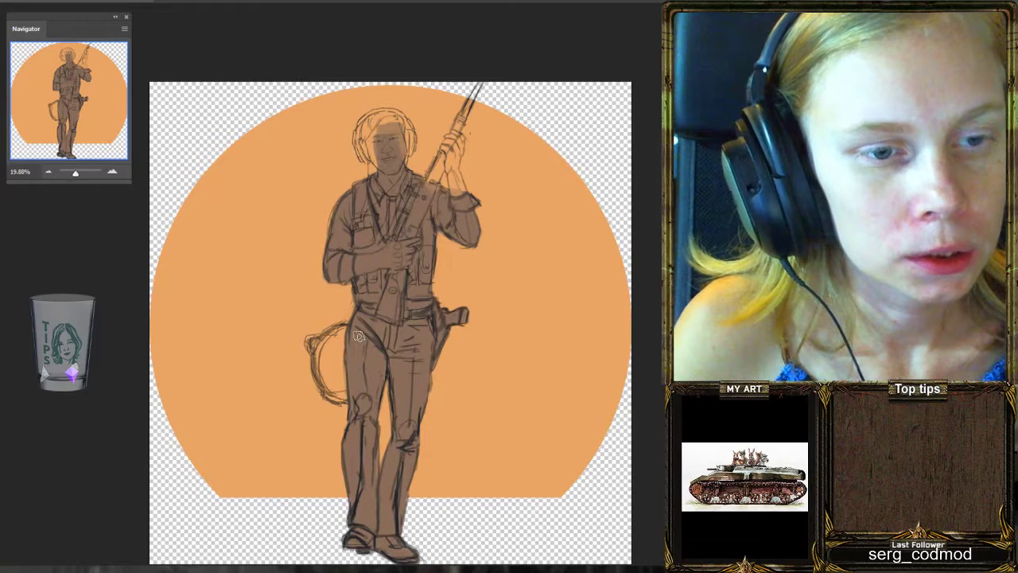
Fill the hip bedroll with brown and redraw dark lines on the top and sides of the head.
mouse_move(359, 336)
left_mouse_down()
mouse_move(334, 347)
mouse_move(353, 338)
mouse_move(332, 384)
mouse_move(349, 344)
mouse_move(337, 355)
mouse_move(337, 342)
mouse_move(342, 393)
mouse_move(327, 376)
mouse_move(330, 391)
mouse_move(325, 350)
left_mouse_up()
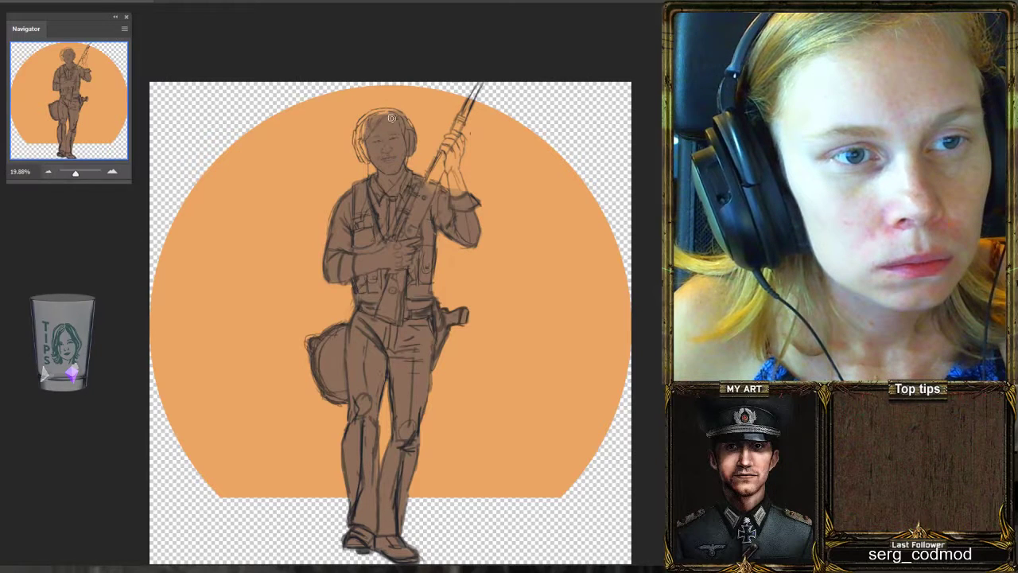
mouse_move(386, 113)
left_mouse_down()
mouse_move(364, 127)
mouse_move(379, 118)
mouse_move(368, 117)
mouse_move(364, 159)
left_mouse_up()
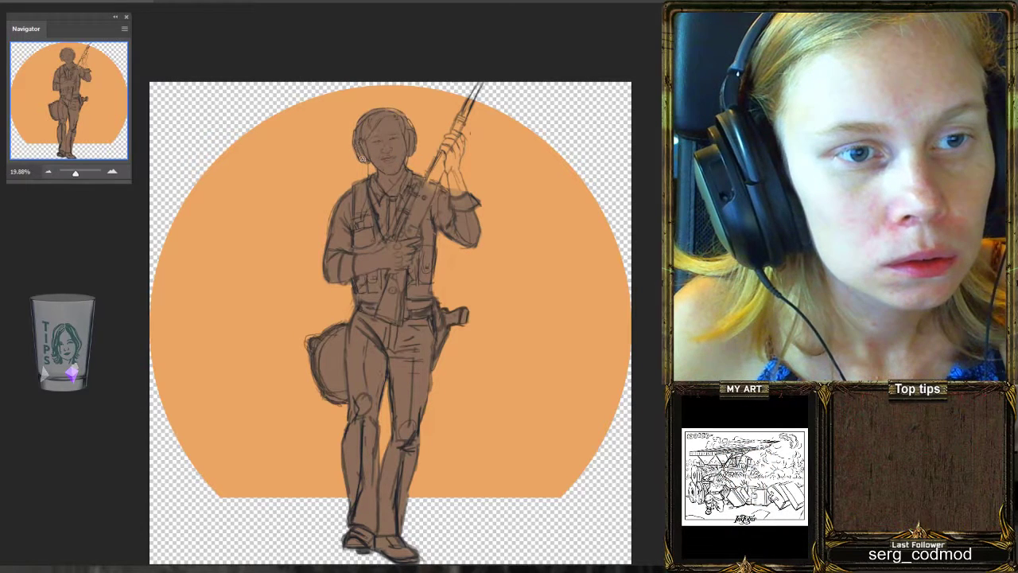
left_click_drag(408, 130, 411, 134)
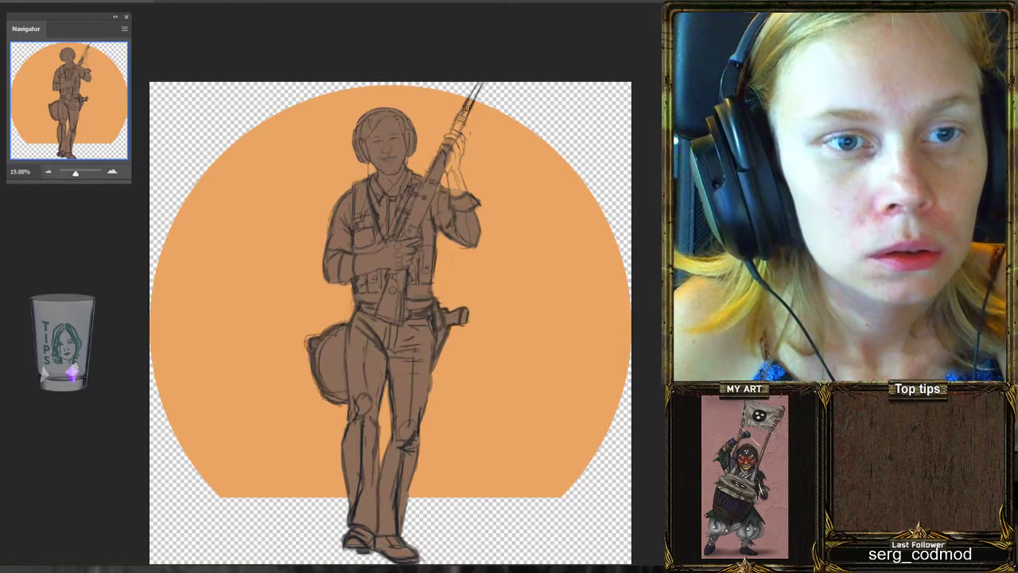
Draw strong dark lines along the rifle barrel and the hand gripping it.
left_click_drag(480, 81, 443, 157)
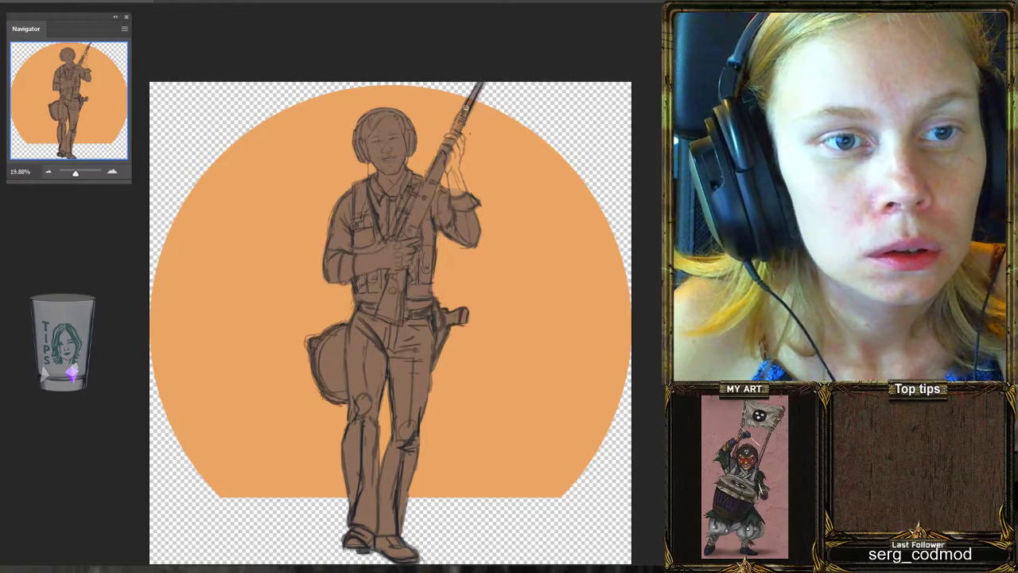
left_click_drag(460, 114, 427, 186)
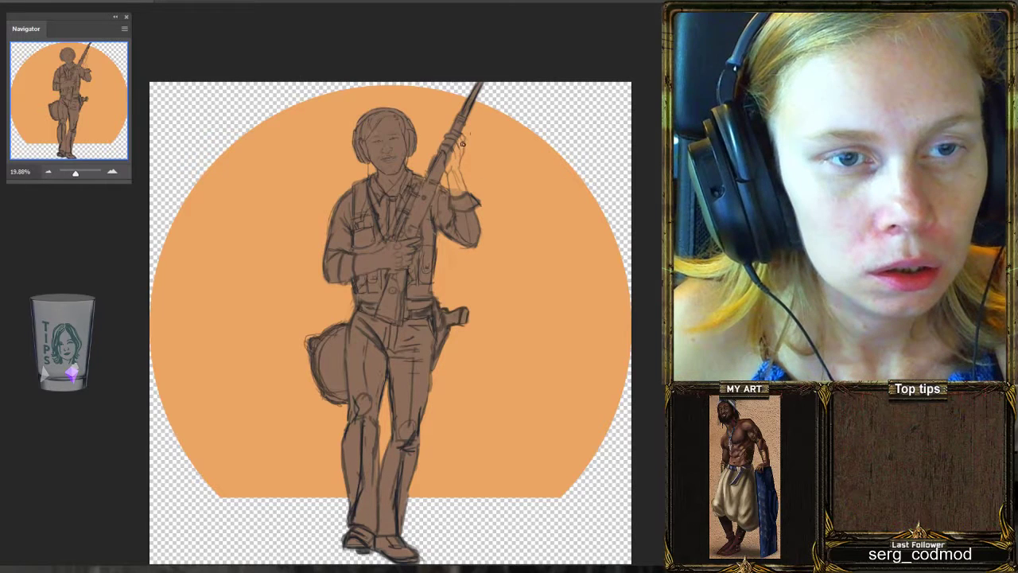
left_click_drag(461, 137, 450, 174)
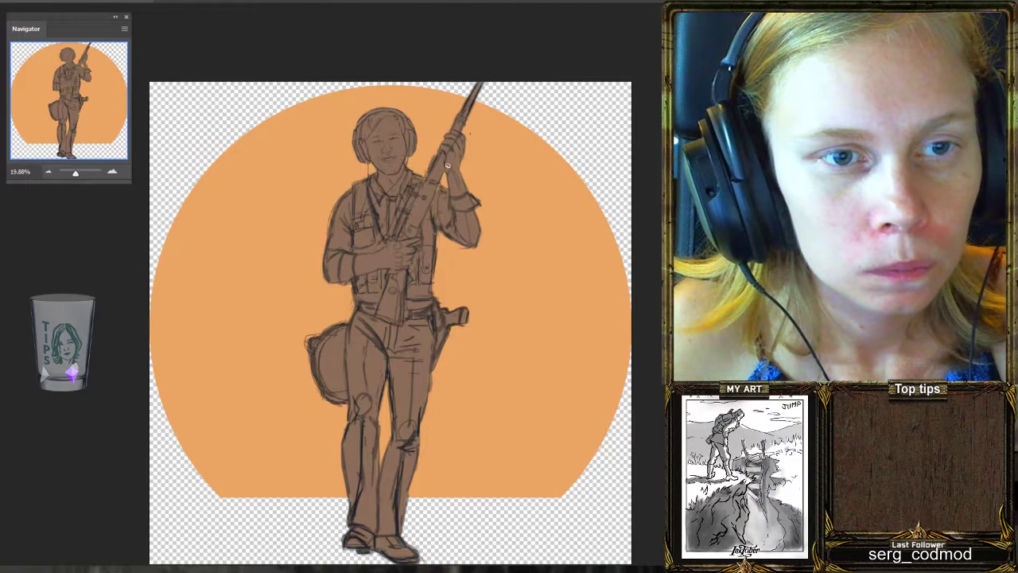
left_click_drag(458, 176, 460, 186)
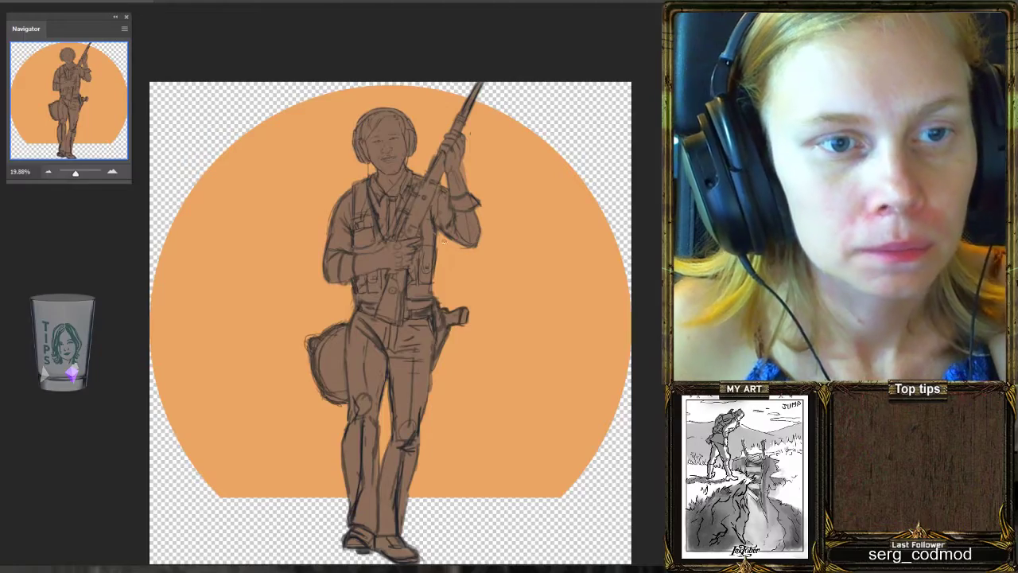
Duplicate the line-art layer with Ctrl+J to darken the lines, then ease it back to 70% opacity.
scroll(444, 241, "down", 2)
scroll(400, 271, "up", 4)
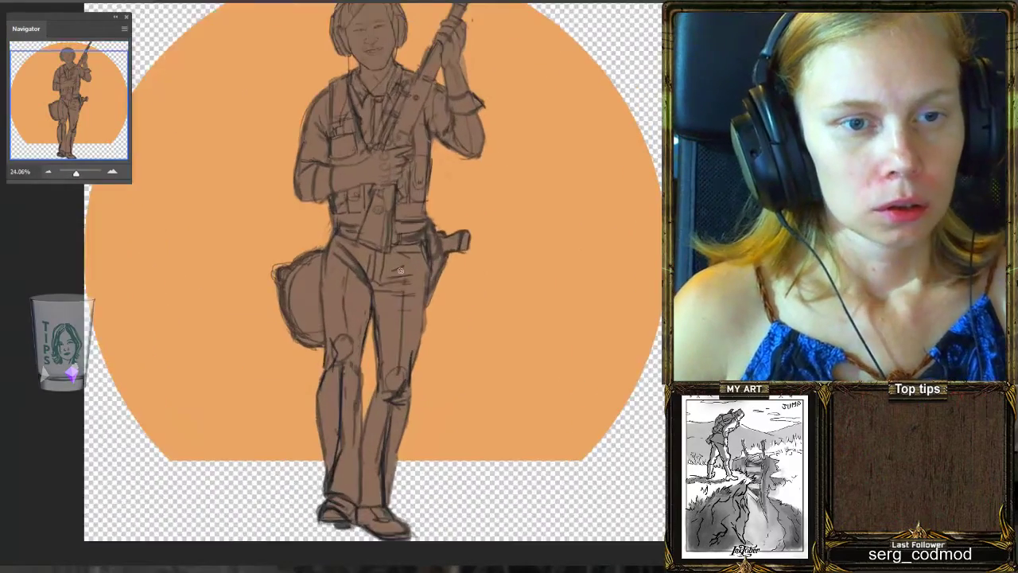
scroll(400, 271, "down", 2)
scroll(400, 271, "up", 1)
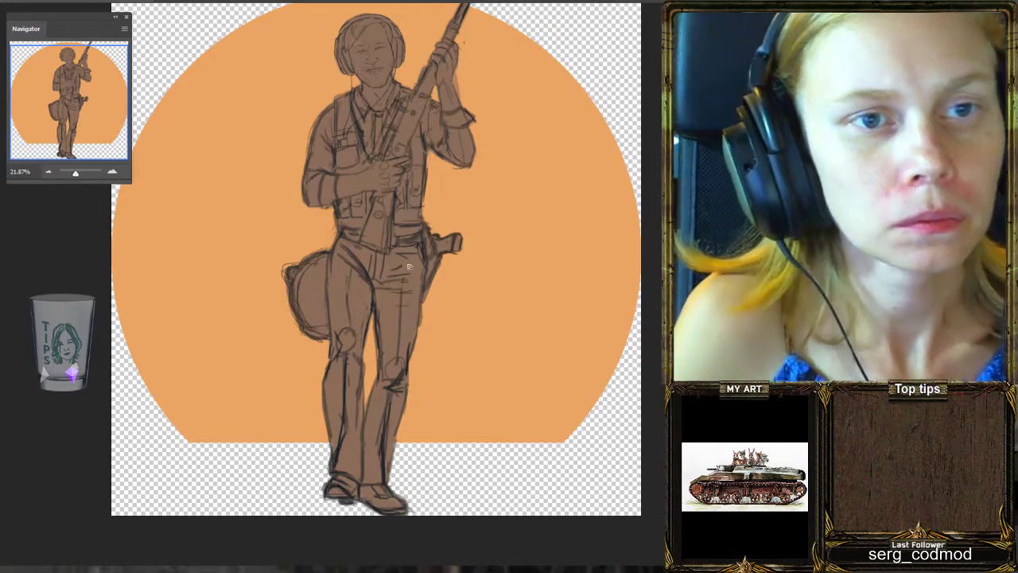
scroll(409, 266, "down", 2)
scroll(482, 280, "up", 1)
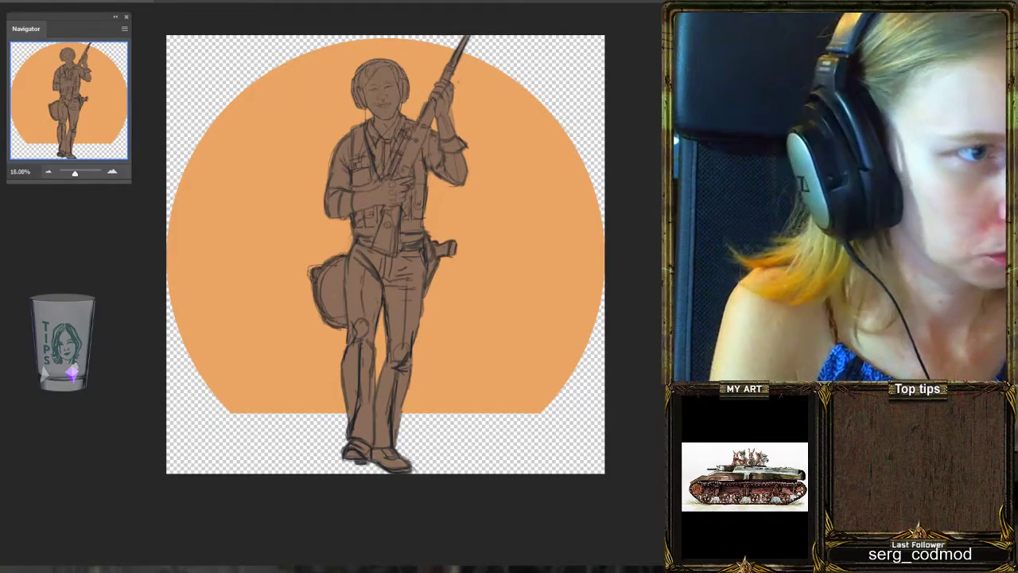
key("ctrl+j")
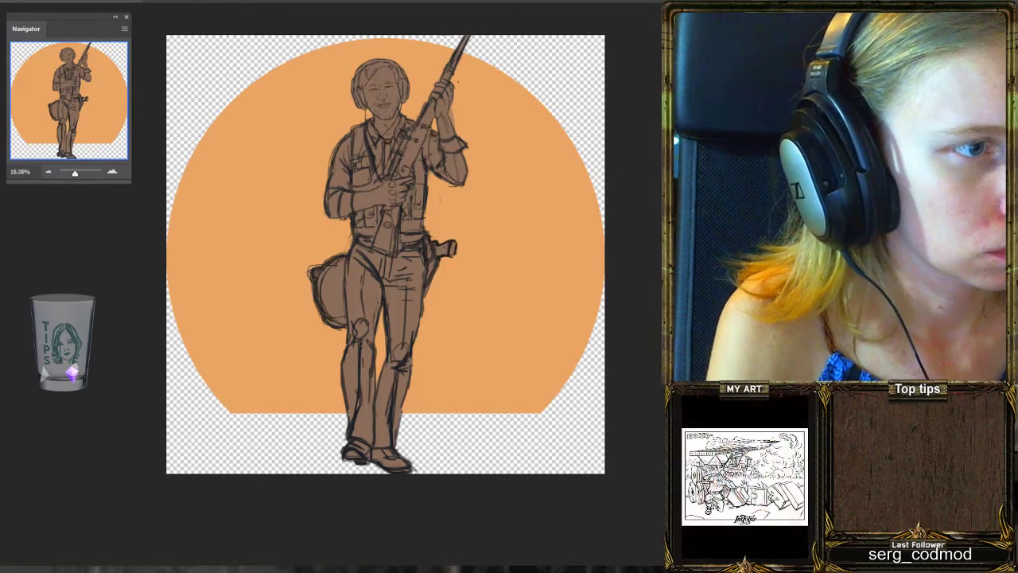
key("7")
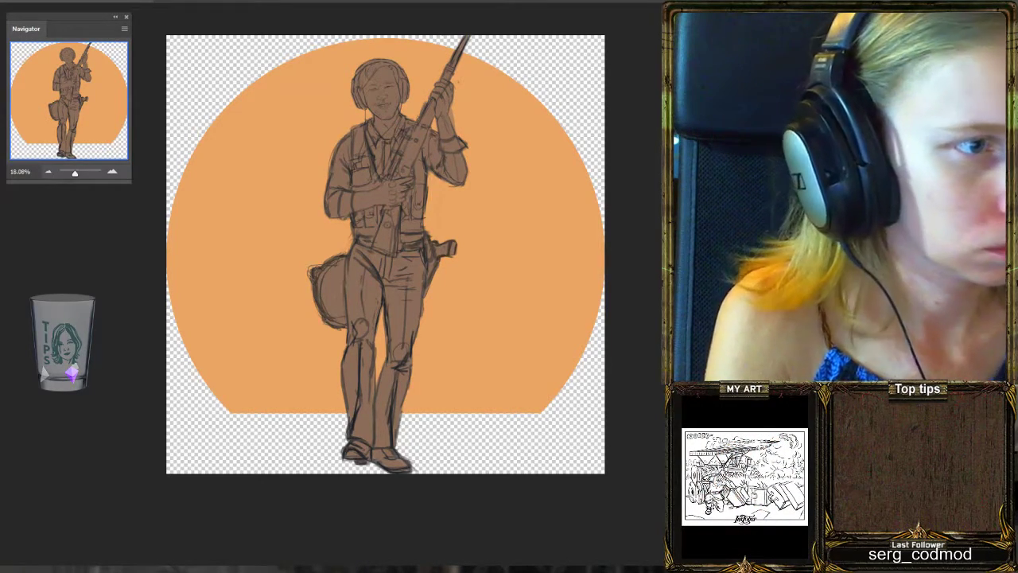
Merge the line-art layer down into the brown figure layer beneath it.
right_click(2, 97)
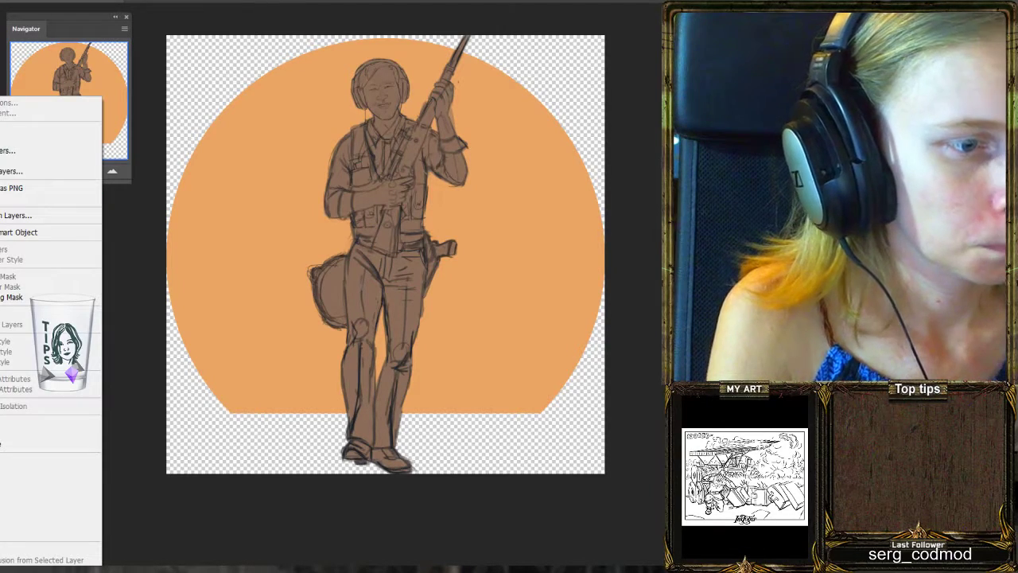
left_click(48, 422)
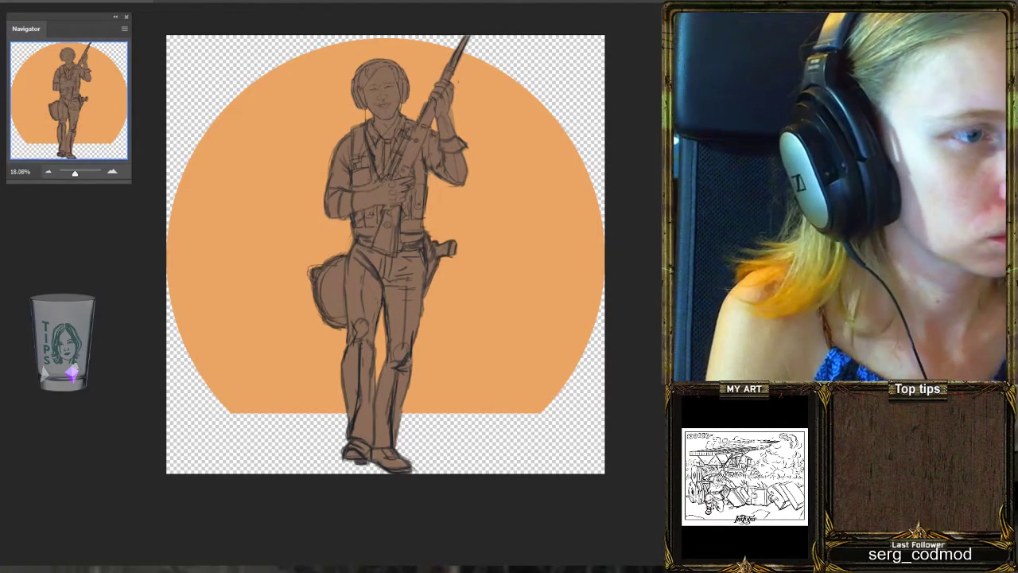
scroll(461, 123, "up", 2)
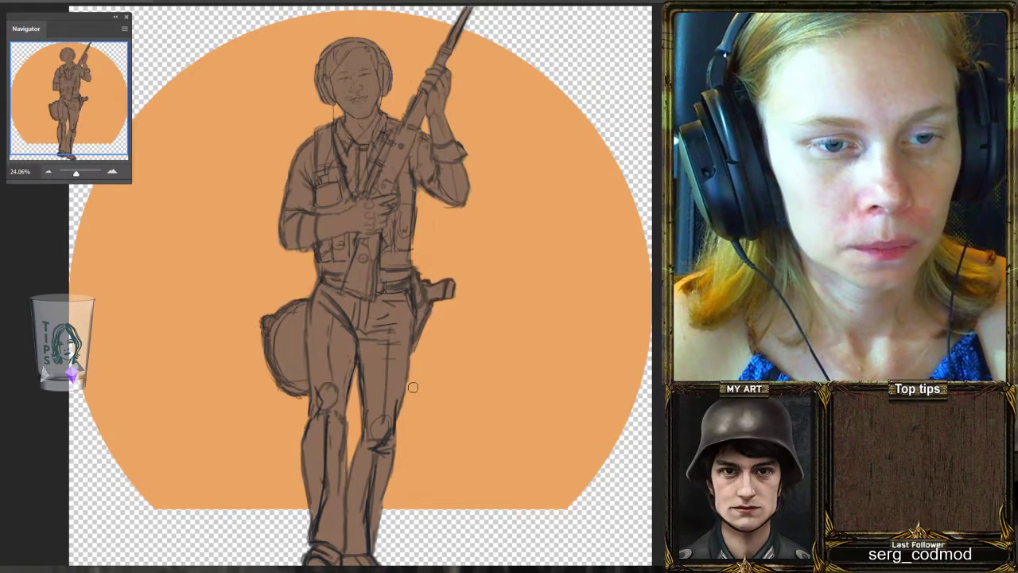
scroll(438, 269, "down", 5)
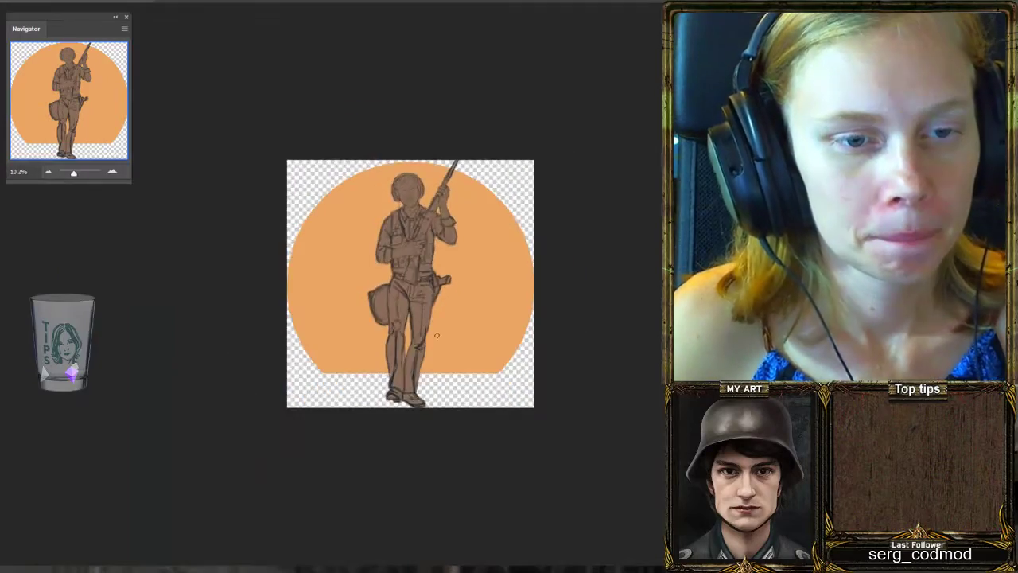
scroll(438, 345, "up", 4)
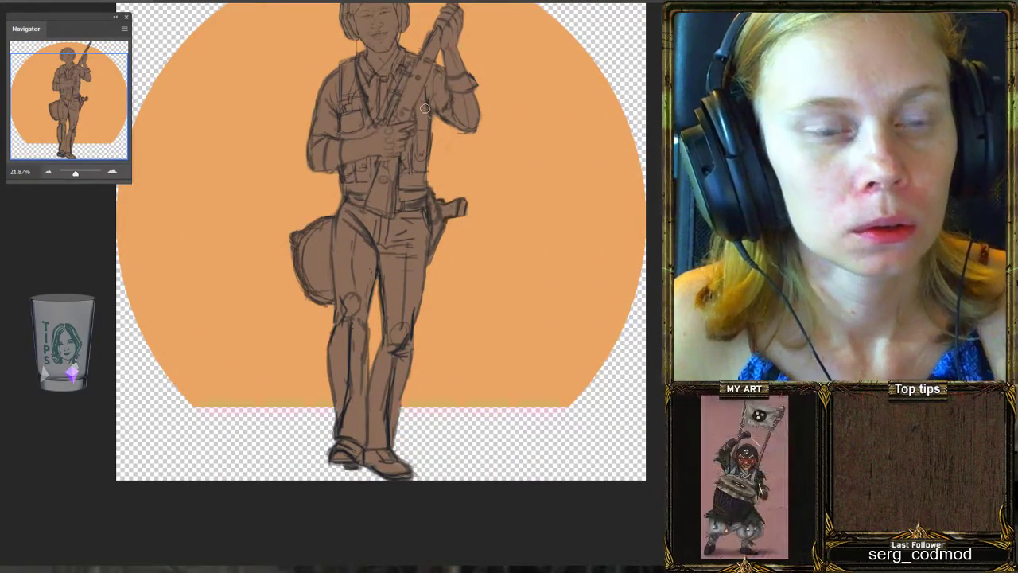
scroll(425, 108, "down", 4)
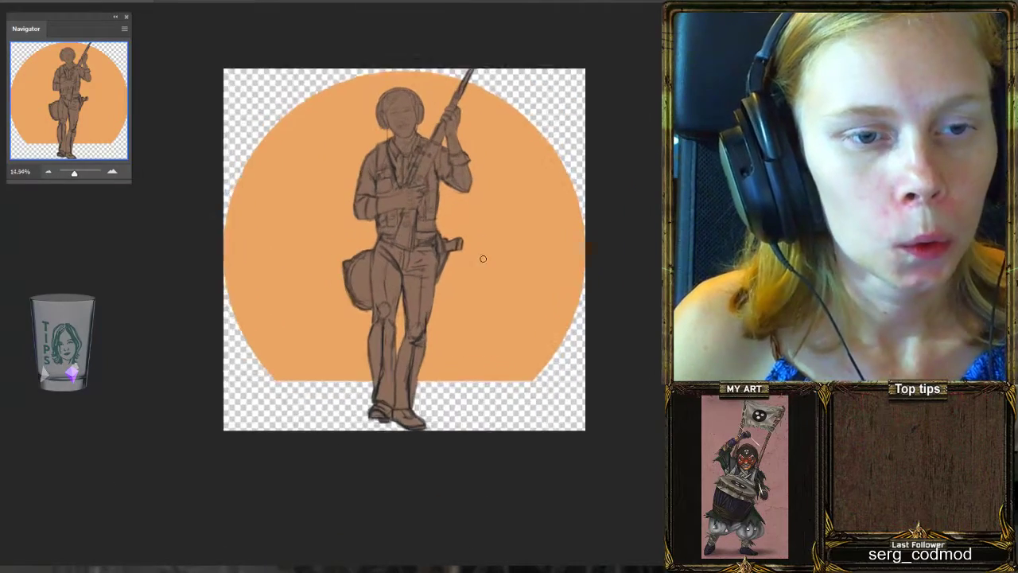
scroll(479, 256, "up", 3)
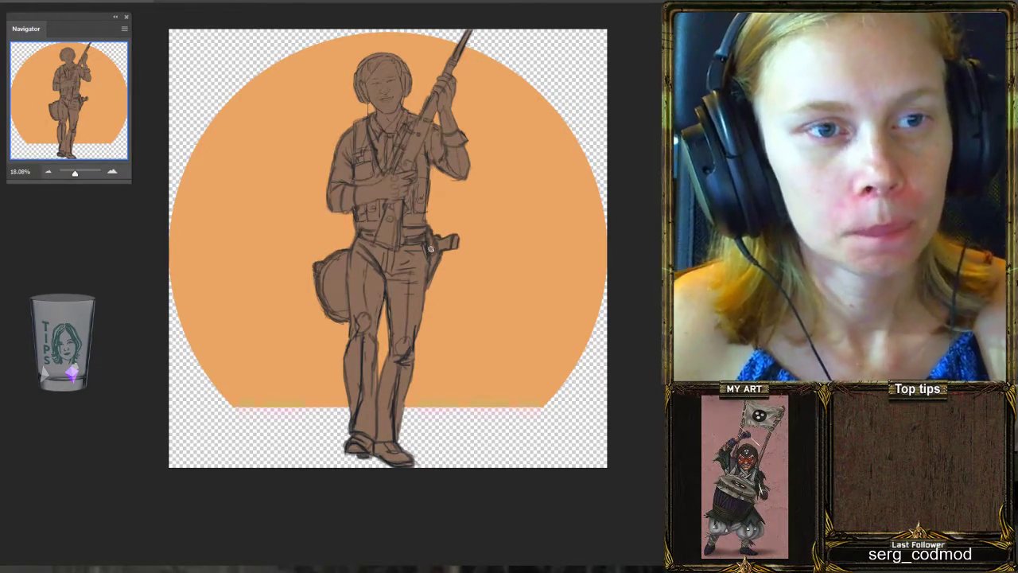
scroll(438, 235, "up", 2)
scroll(443, 281, "down", 2)
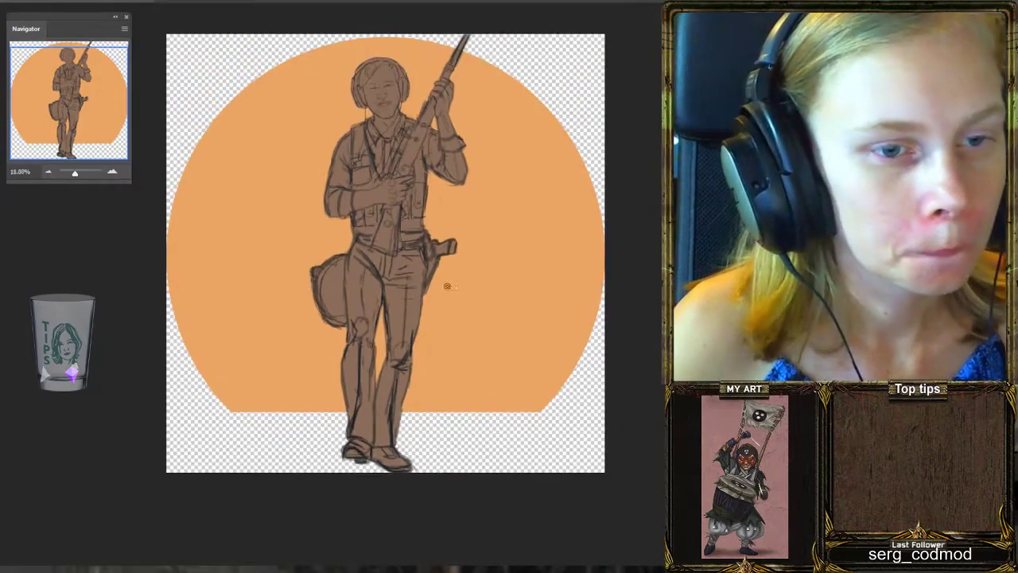
scroll(343, 360, "up", 2)
scroll(347, 360, "up", 1)
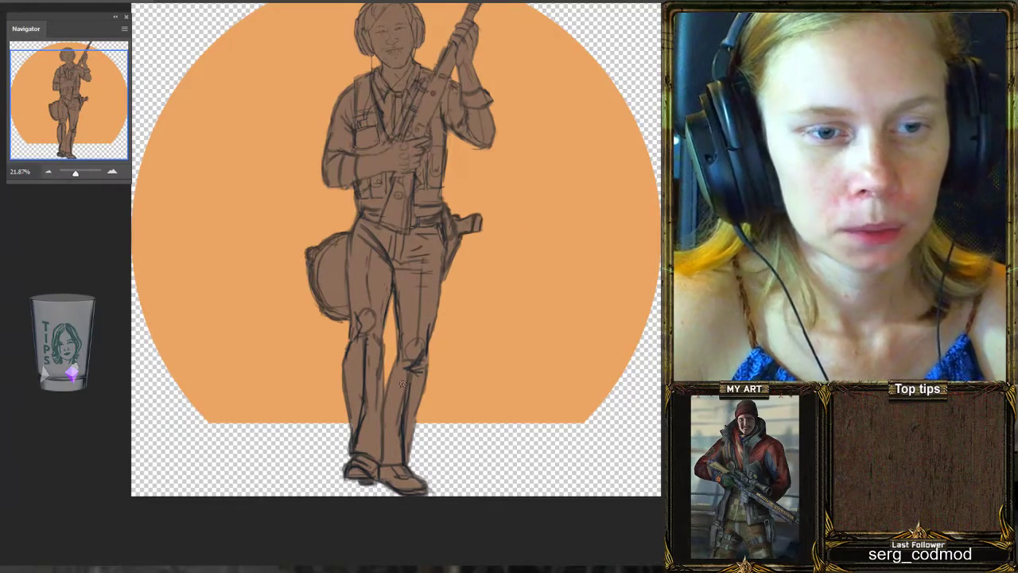
left_click_drag(401, 405, 401, 384)
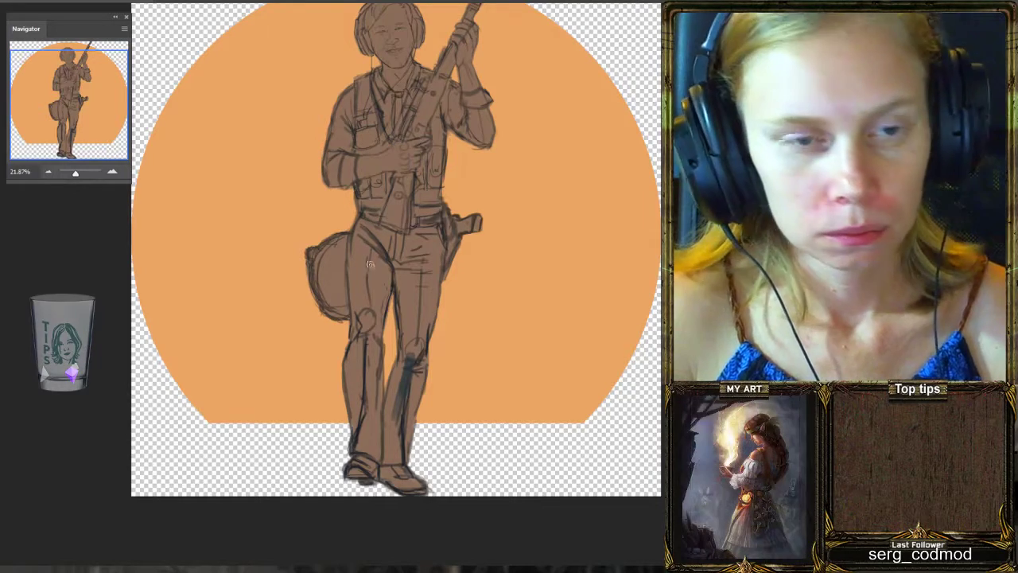
left_click_drag(407, 379, 396, 420)
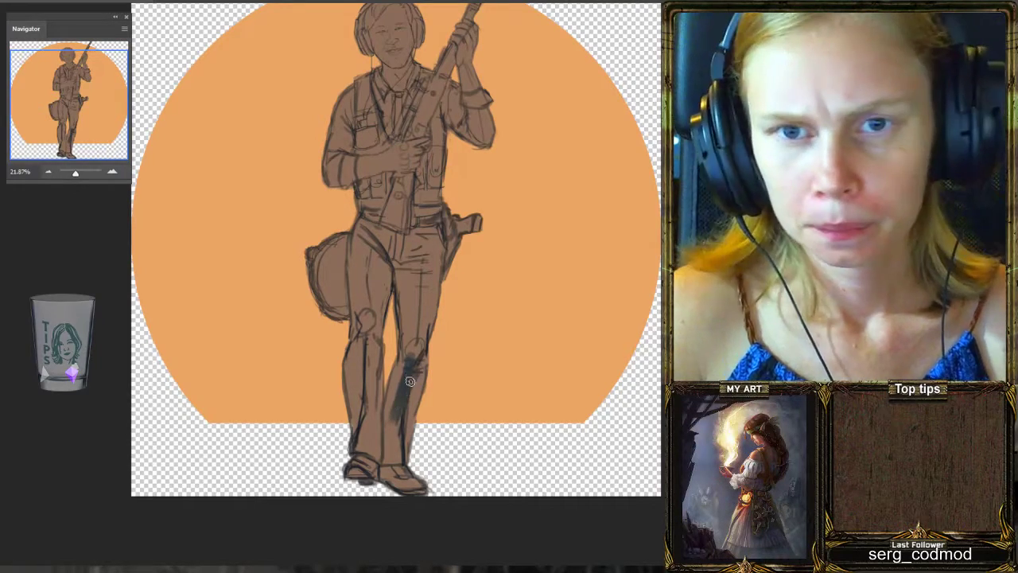
left_click_drag(414, 373, 407, 387)
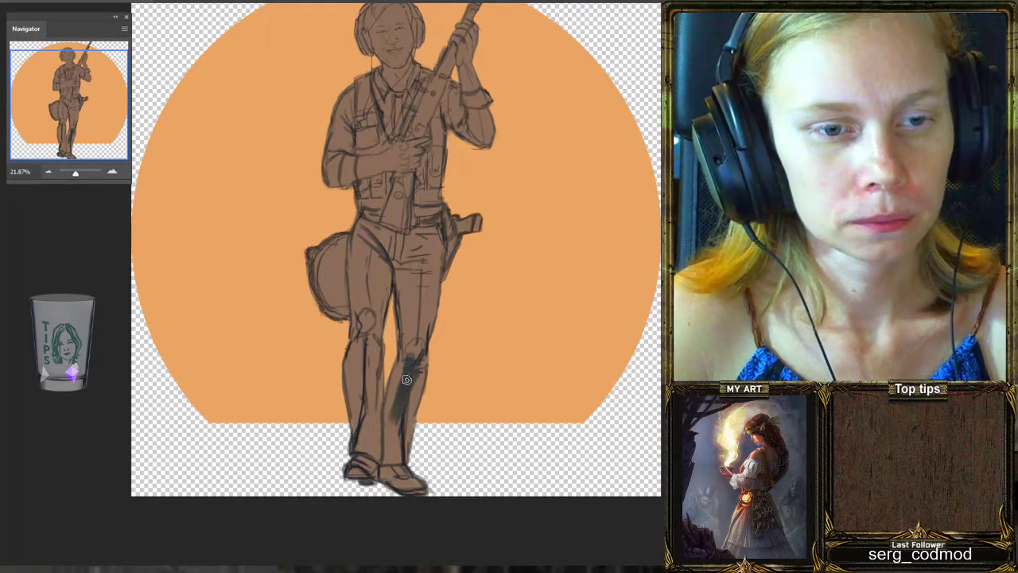
mouse_move(407, 382)
left_mouse_down()
mouse_move(396, 440)
mouse_move(407, 360)
mouse_move(391, 404)
mouse_move(406, 367)
left_mouse_up()
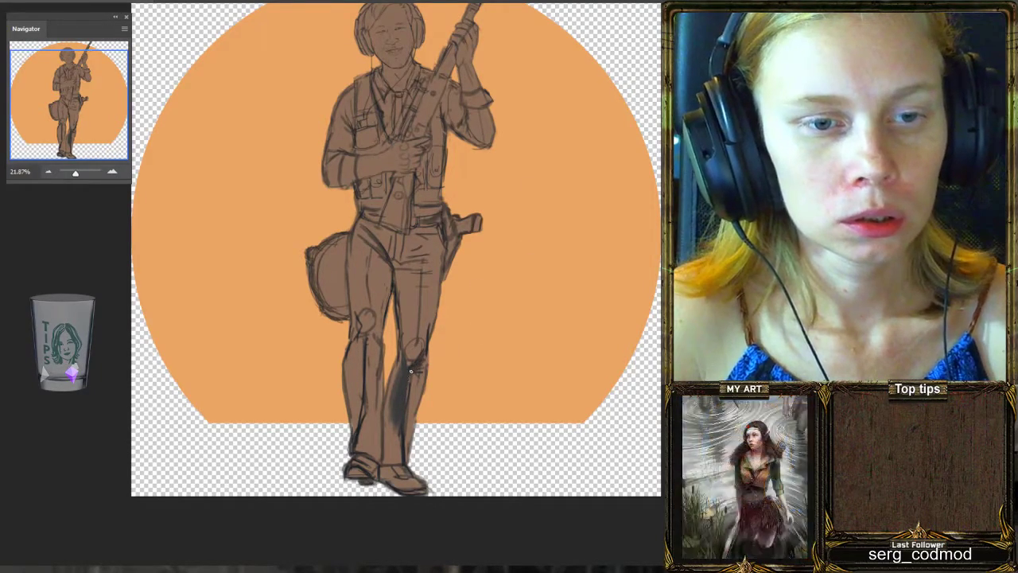
mouse_move(415, 367)
left_mouse_down()
mouse_move(406, 417)
mouse_move(408, 390)
left_mouse_up()
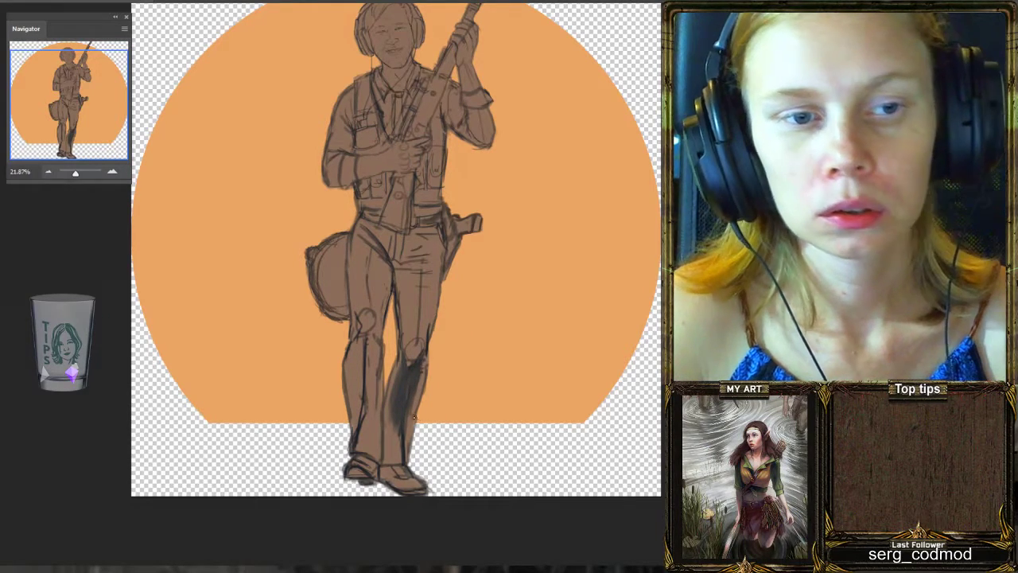
mouse_move(406, 283)
left_mouse_down()
mouse_move(409, 327)
mouse_move(404, 262)
mouse_move(404, 315)
left_mouse_up()
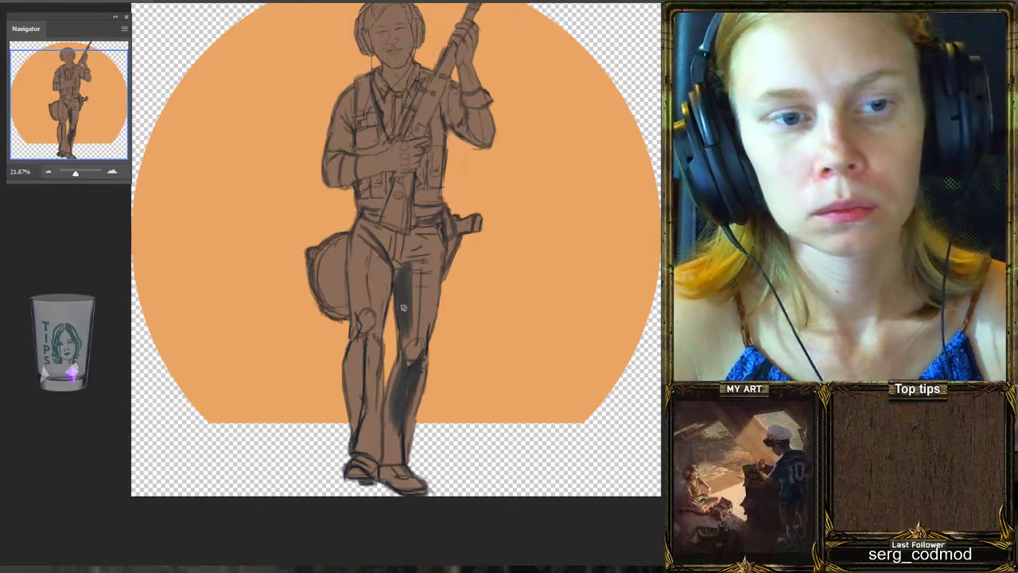
mouse_move(417, 245)
left_mouse_down()
mouse_move(412, 285)
mouse_move(398, 246)
mouse_move(403, 281)
left_mouse_up()
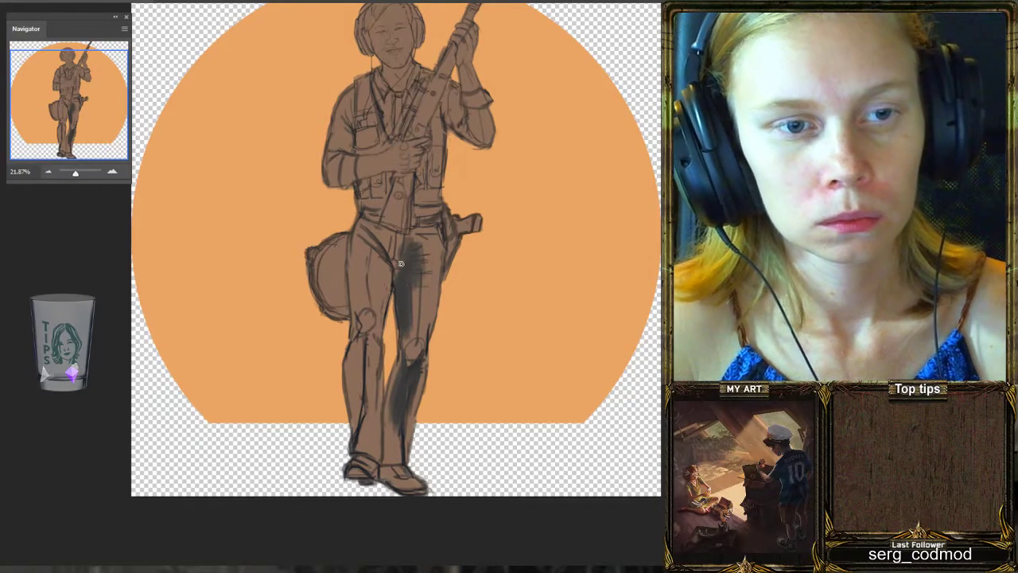
scroll(428, 128, "down", 2)
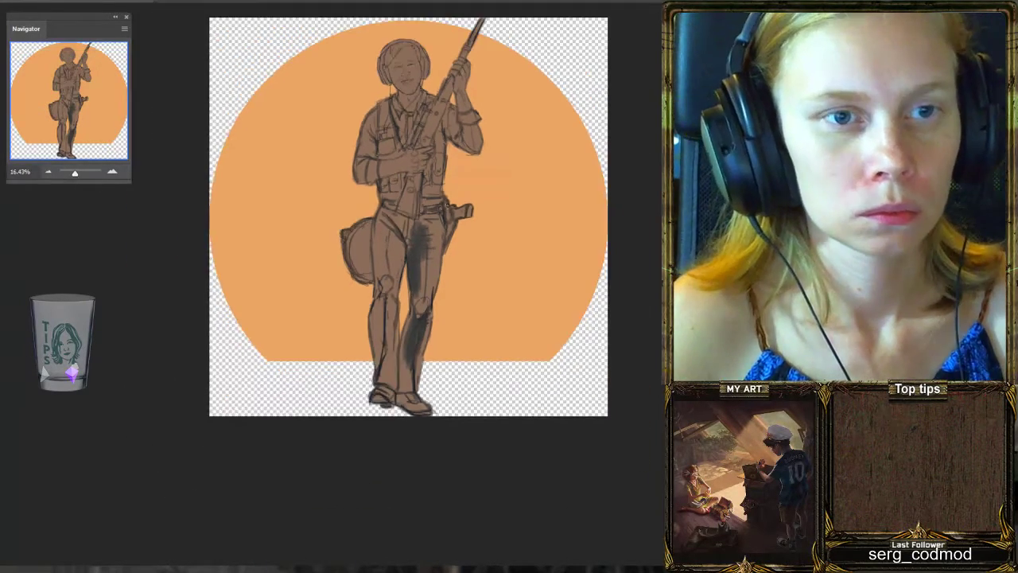
scroll(428, 128, "up", 2)
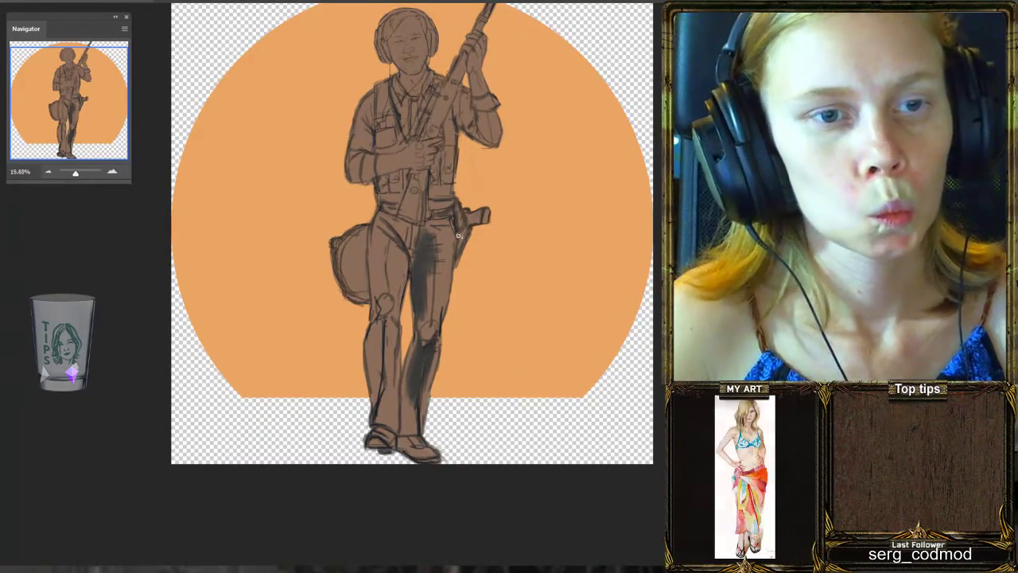
left_click_drag(434, 120, 440, 145)
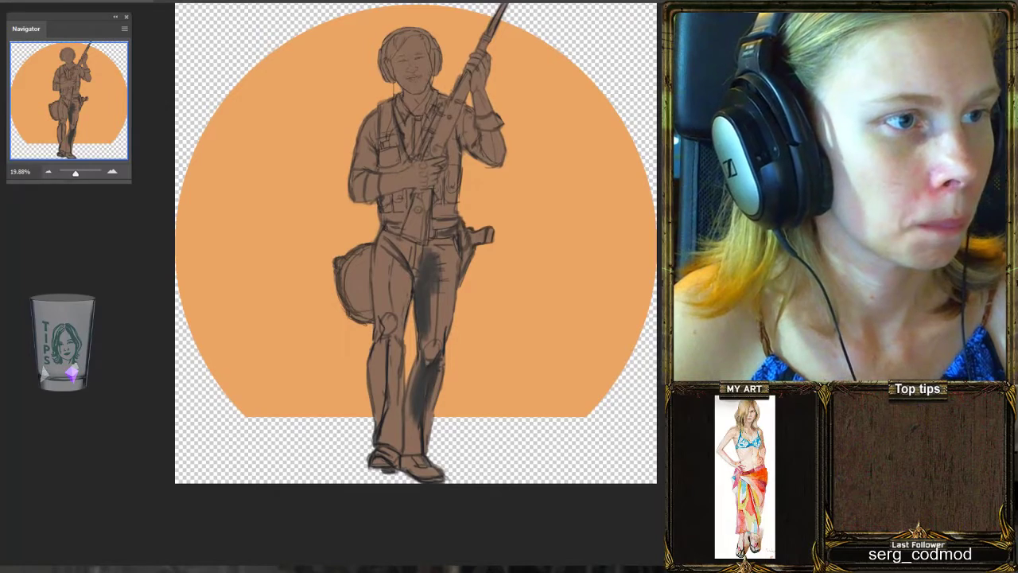
left_click_drag(430, 253, 420, 420)
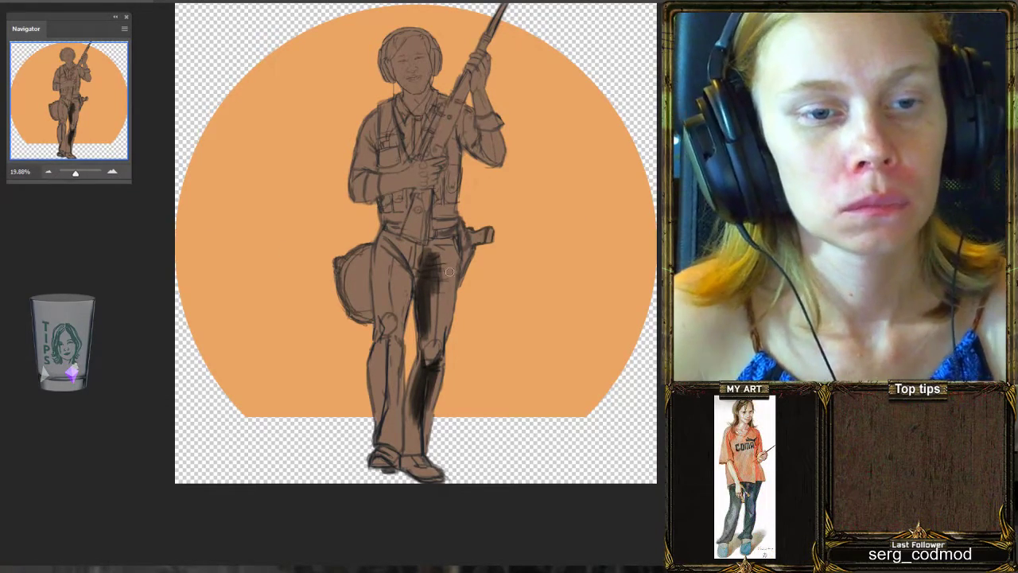
mouse_move(461, 271)
left_mouse_down()
mouse_move(439, 264)
mouse_move(436, 296)
mouse_move(438, 278)
left_mouse_up()
key("ctrl+z")
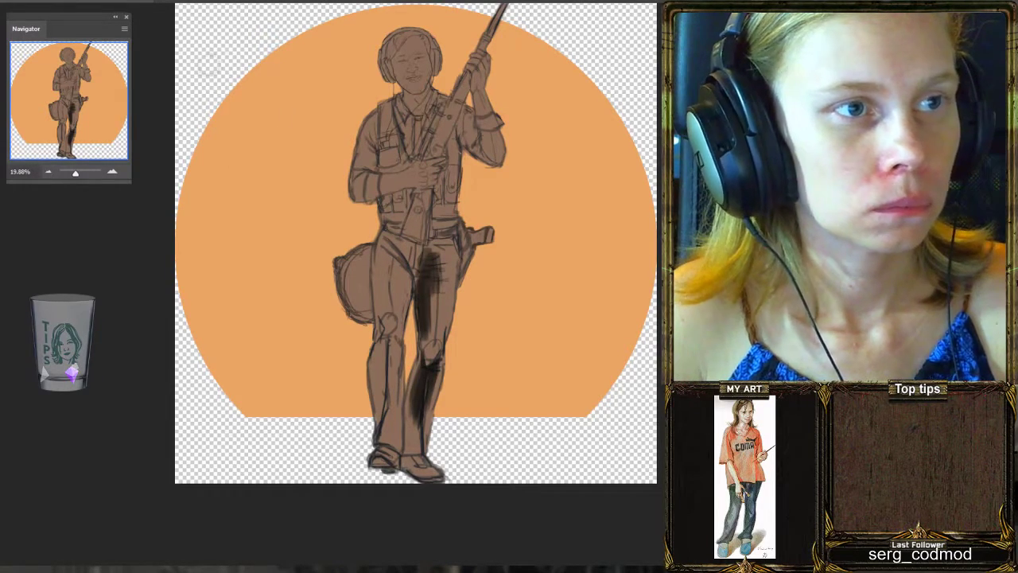
mouse_move(442, 264)
left_mouse_down()
mouse_move(436, 289)
mouse_move(433, 262)
left_mouse_up()
key("ctrl+z")
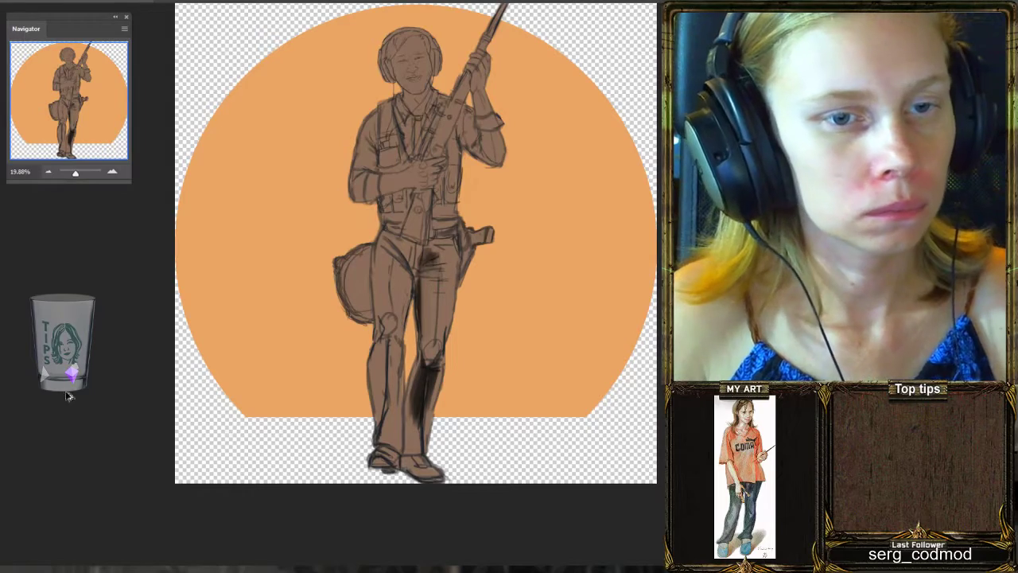
key("ctrl+z")
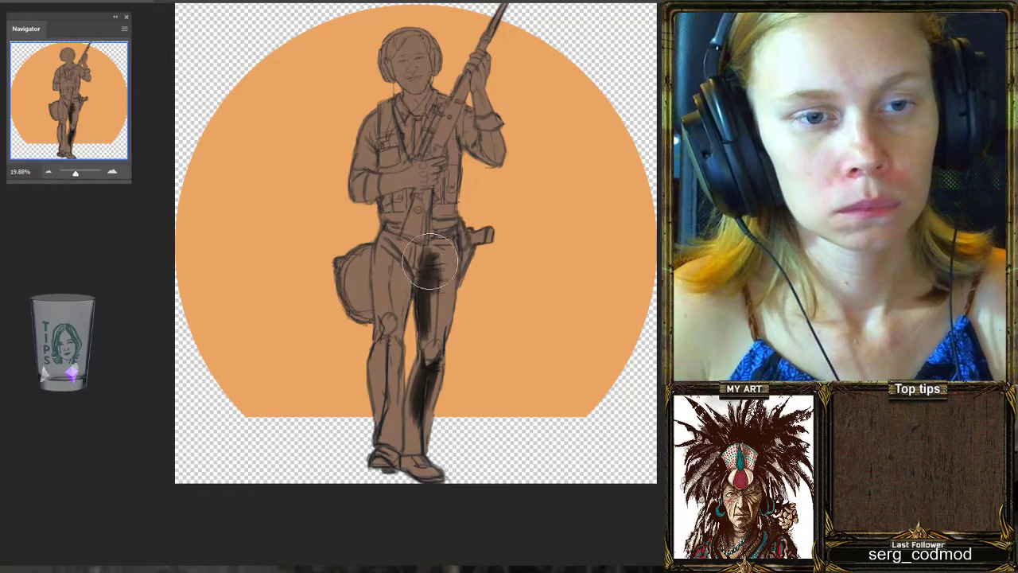
key("ctrl+z")
key("ctrl+z")
key("ctrl+z")
key("ctrl+z")
key("ctrl+z")
key("ctrl+z")
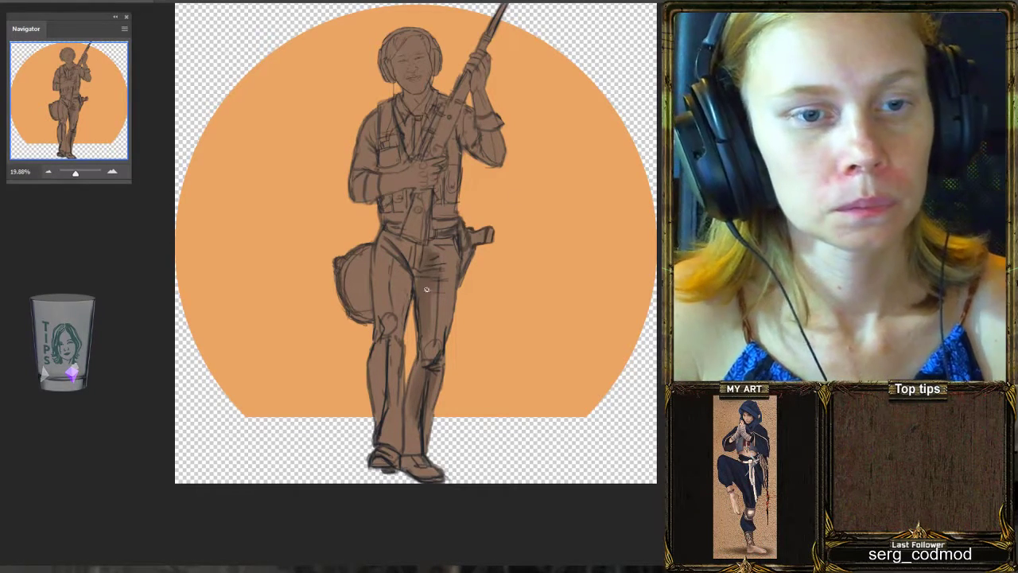
Paint dark brown shading over the upper thigh, hip, right leg and lower leg, undoing one stray stroke.
left_click_drag(425, 295, 427, 257)
key("ctrl+z")
key("ctrl+z")
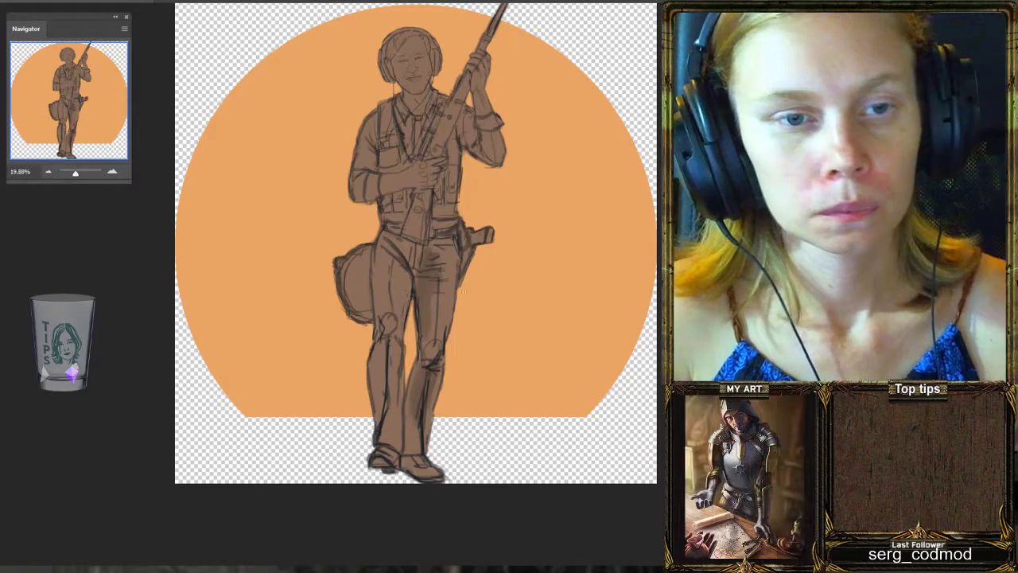
mouse_move(437, 277)
left_mouse_down()
mouse_move(424, 309)
mouse_move(436, 253)
mouse_move(425, 292)
mouse_move(472, 339)
mouse_move(421, 277)
mouse_move(427, 343)
mouse_move(424, 286)
mouse_move(429, 341)
mouse_move(430, 319)
mouse_move(432, 338)
mouse_move(454, 295)
mouse_move(449, 328)
mouse_move(456, 280)
mouse_move(446, 332)
left_mouse_up()
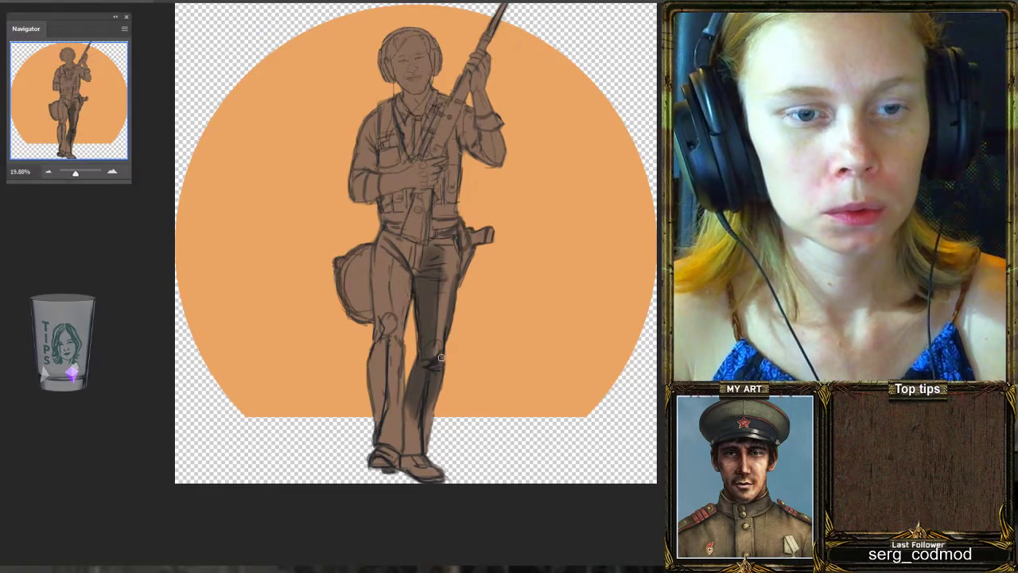
mouse_move(410, 423)
left_mouse_down()
mouse_move(425, 395)
mouse_move(420, 453)
mouse_move(426, 441)
mouse_move(409, 431)
mouse_move(406, 447)
mouse_move(411, 415)
left_mouse_up()
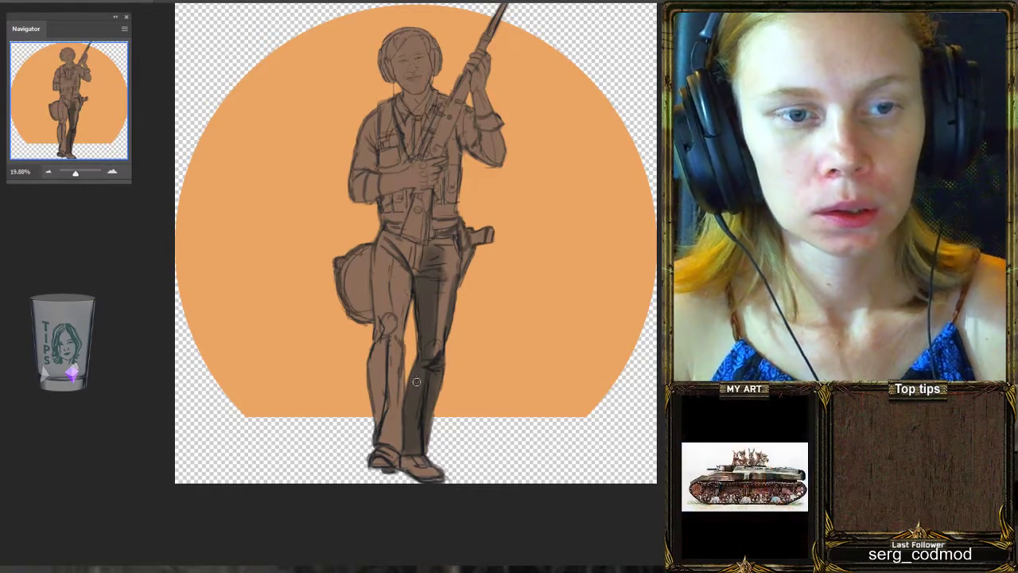
mouse_move(423, 259)
left_mouse_down()
mouse_move(446, 244)
mouse_move(431, 241)
mouse_move(455, 244)
mouse_move(453, 287)
left_mouse_up()
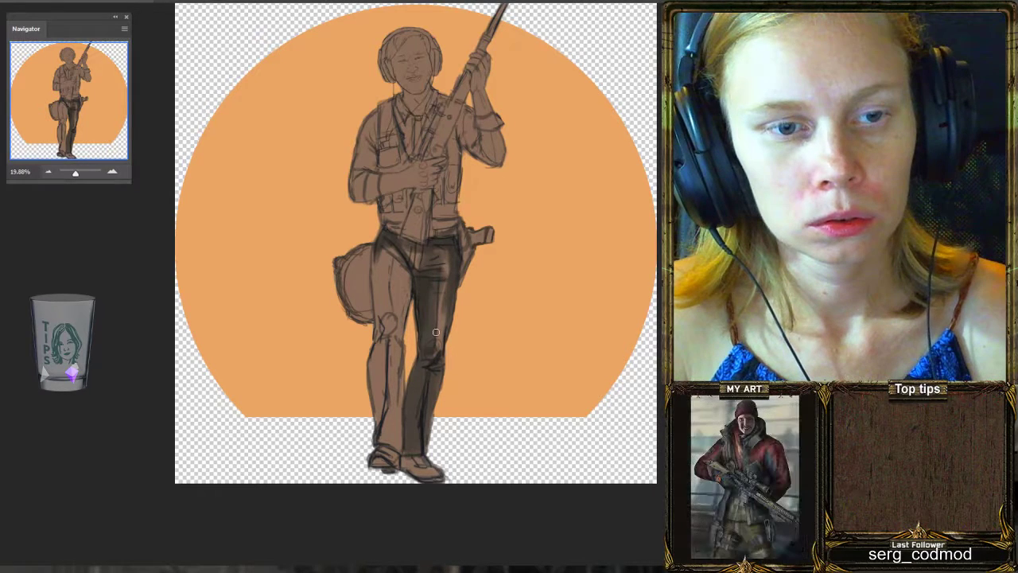
mouse_move(430, 336)
left_mouse_down()
mouse_move(420, 391)
mouse_move(425, 365)
mouse_move(415, 380)
mouse_move(419, 457)
mouse_move(422, 377)
mouse_move(422, 409)
mouse_move(425, 382)
mouse_move(417, 381)
mouse_move(406, 447)
left_mouse_up()
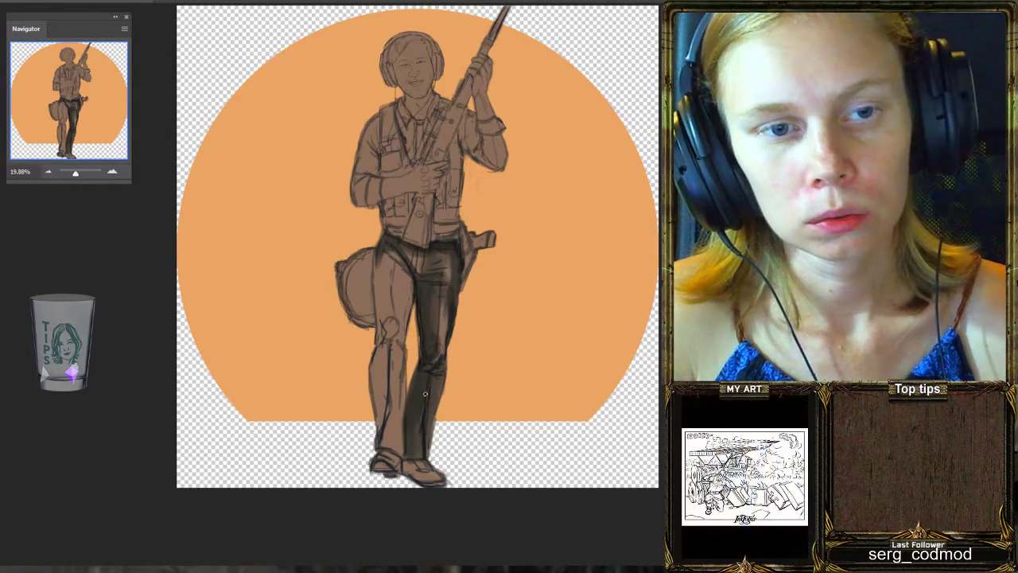
Add dark marks and a faint shadow on the left thigh, plus a dark stroke along the left leg outline.
left_click_drag(420, 365, 408, 395)
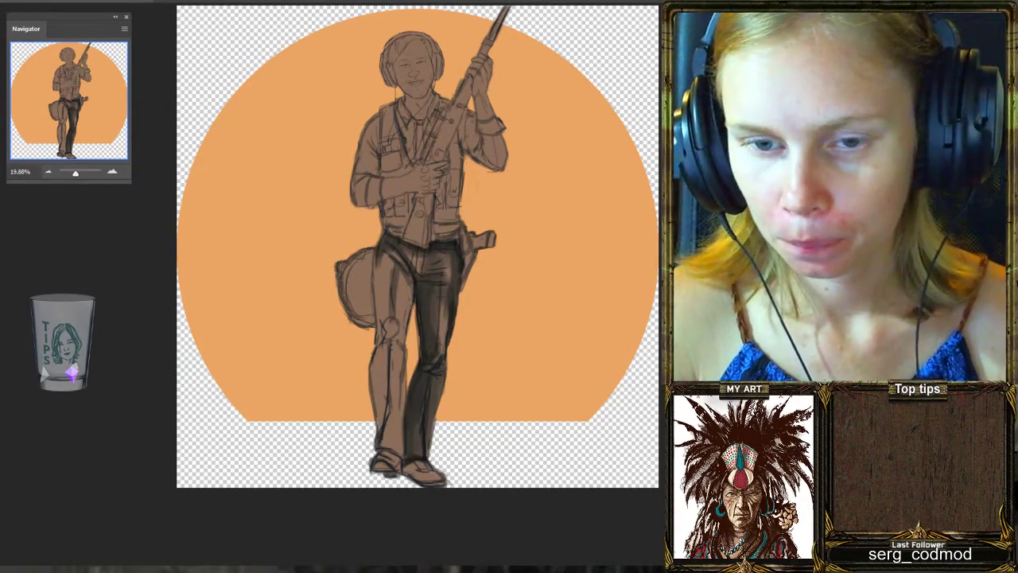
mouse_move(399, 272)
left_mouse_down()
mouse_move(397, 320)
mouse_move(455, 239)
mouse_move(394, 291)
mouse_move(401, 277)
mouse_move(390, 329)
left_mouse_up()
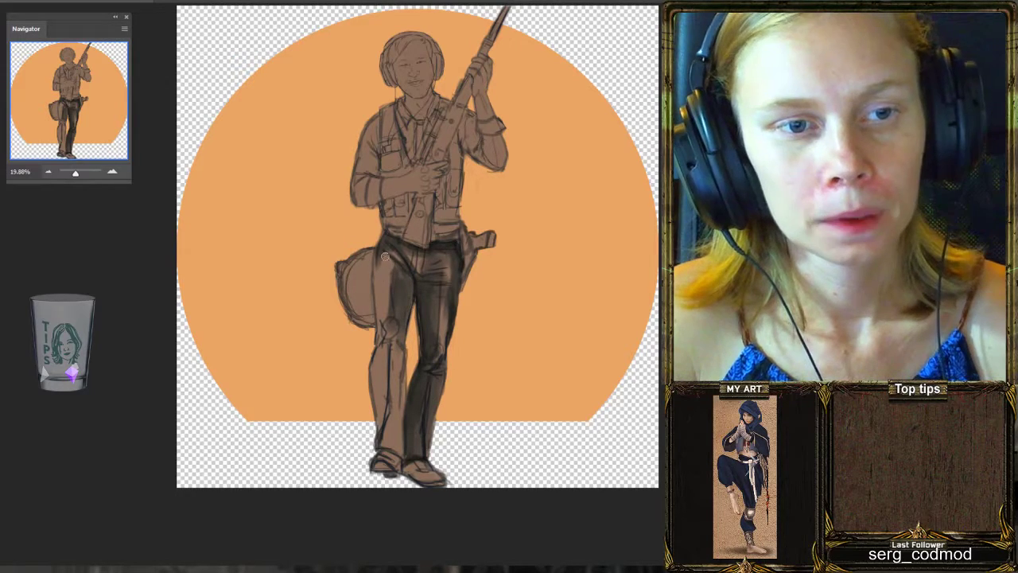
left_click_drag(384, 250, 383, 294)
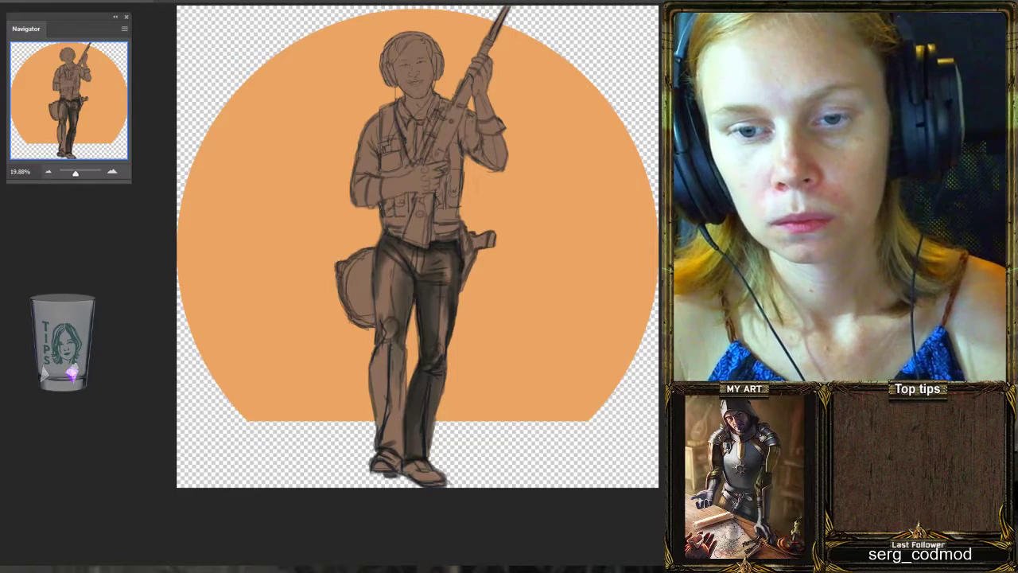
mouse_move(369, 371)
left_mouse_down()
mouse_move(376, 447)
mouse_move(370, 376)
mouse_move(397, 470)
mouse_move(401, 425)
mouse_move(398, 465)
left_mouse_up()
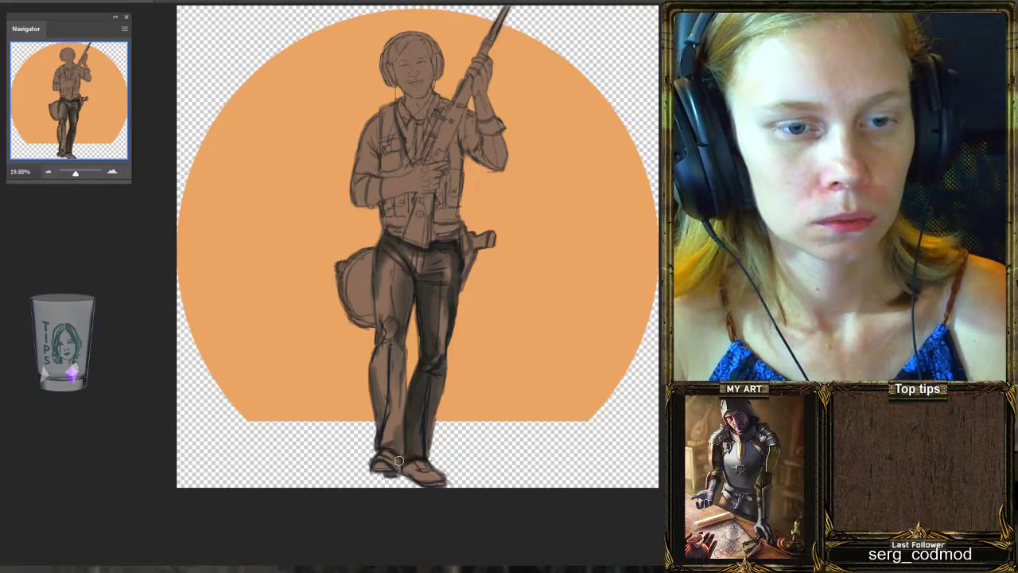
scroll(416, 412, "down", 3)
scroll(420, 352, "up", 3)
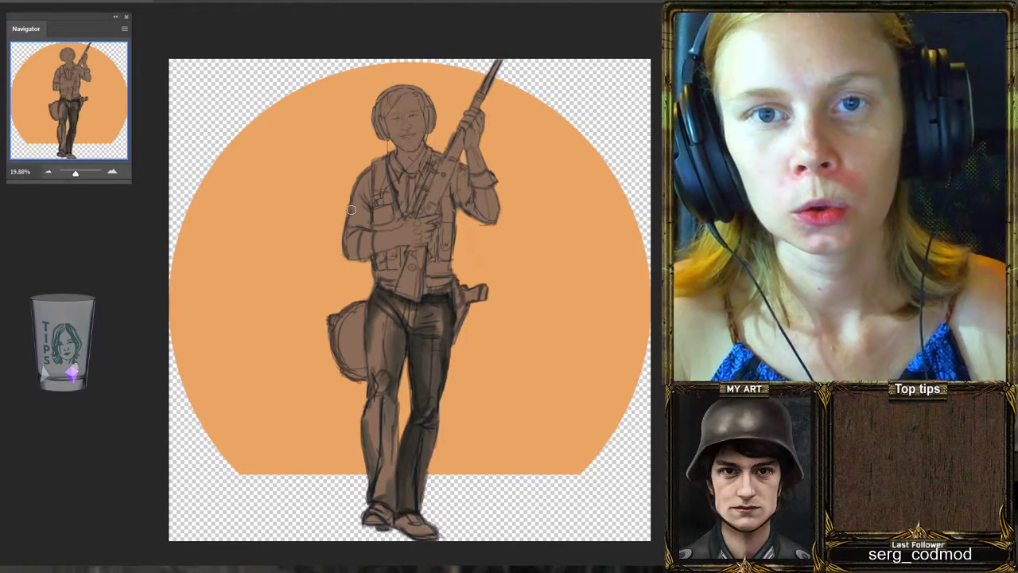
scroll(273, 233, "down", 3)
scroll(273, 233, "up", 3)
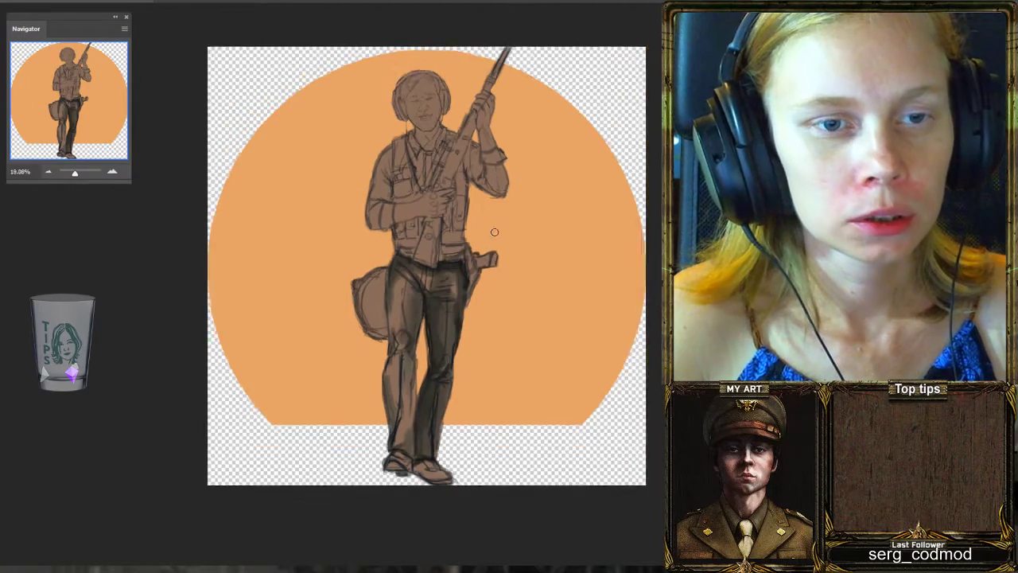
scroll(451, 226, "up", 1)
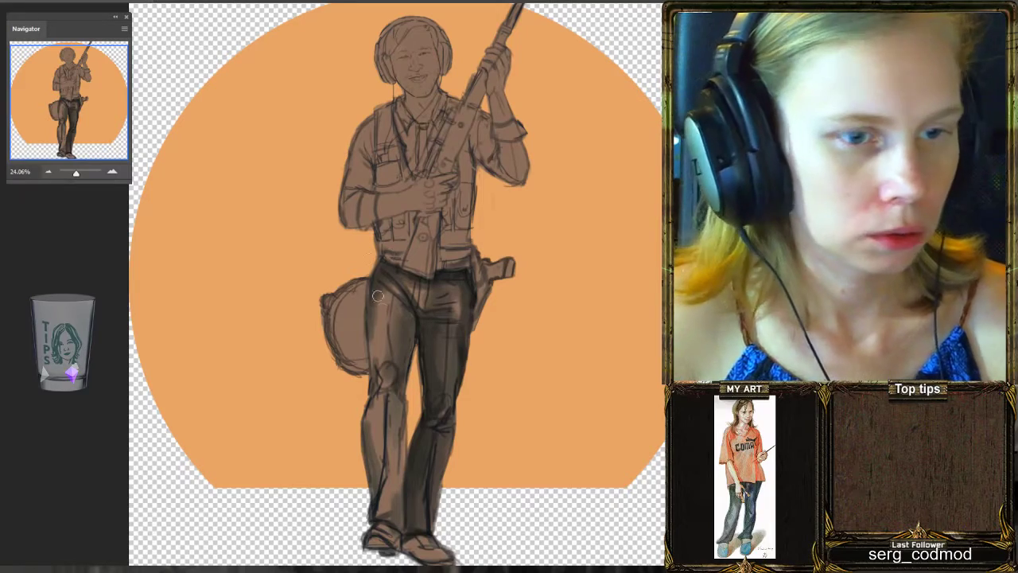
Shade the hip bedroll a near-black brown, using a smaller brush for its top and right edge.
mouse_move(350, 307)
left_mouse_down()
mouse_move(348, 373)
mouse_move(342, 314)
mouse_move(390, 346)
left_mouse_up()
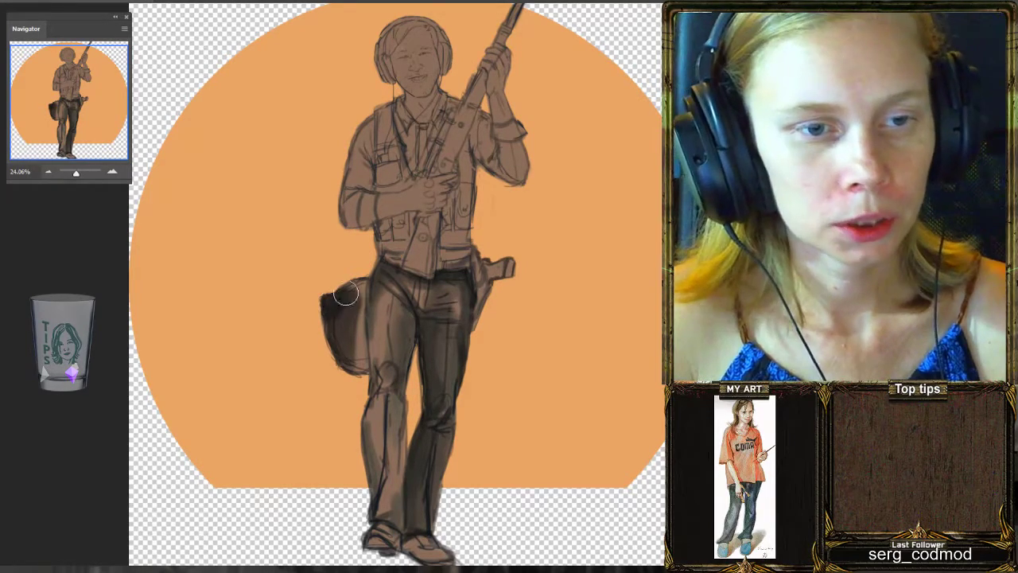
mouse_move(342, 302)
left_mouse_down()
mouse_move(352, 366)
mouse_move(348, 315)
left_mouse_up()
key("bracketleft")
key("bracketleft")
key("bracketleft")
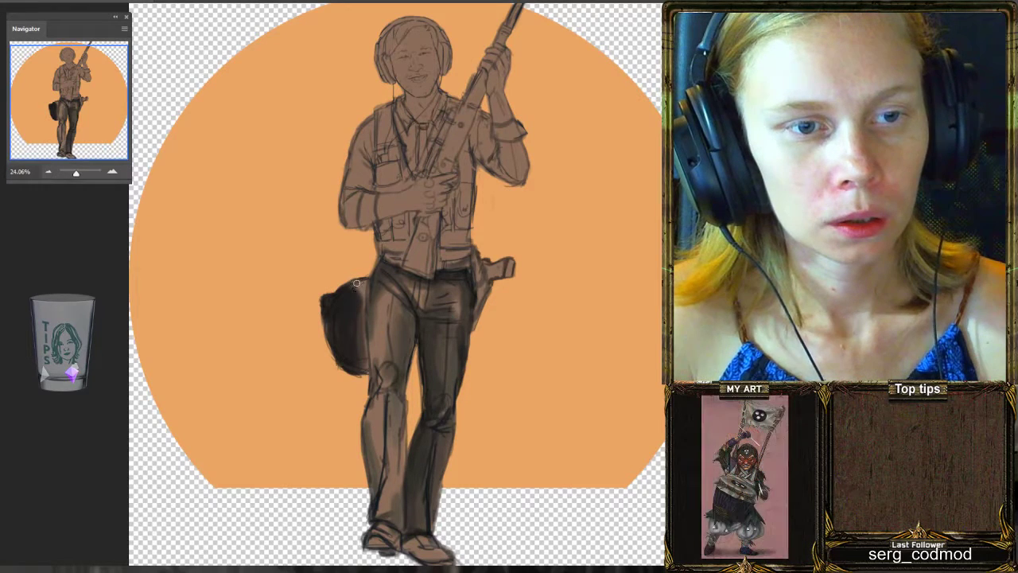
mouse_move(358, 280)
left_mouse_down()
mouse_move(359, 323)
mouse_move(367, 283)
left_mouse_up()
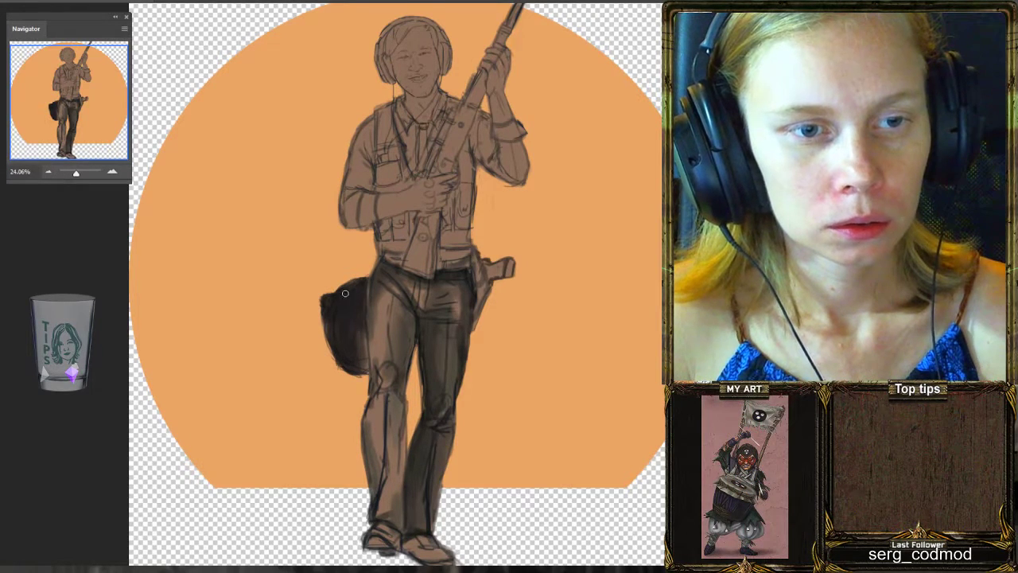
mouse_move(358, 326)
left_mouse_down()
mouse_move(365, 362)
mouse_move(354, 358)
mouse_move(356, 338)
mouse_move(361, 352)
mouse_move(342, 345)
mouse_move(340, 354)
mouse_move(340, 315)
mouse_move(362, 303)
left_mouse_up()
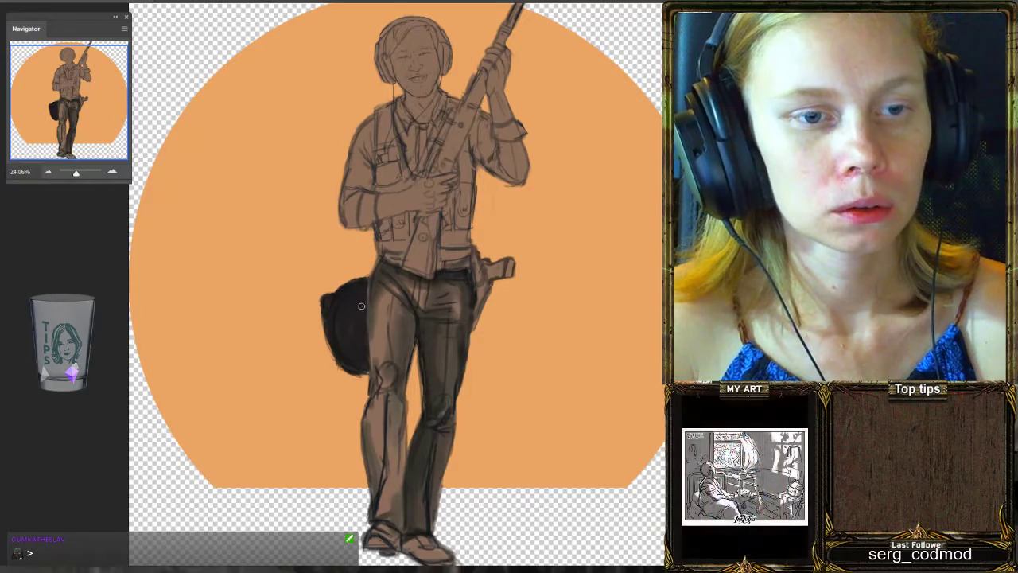
With a smaller brush, paint two dark vertical strokes on the chest beside the rifle strap.
scroll(370, 376, "down", 2)
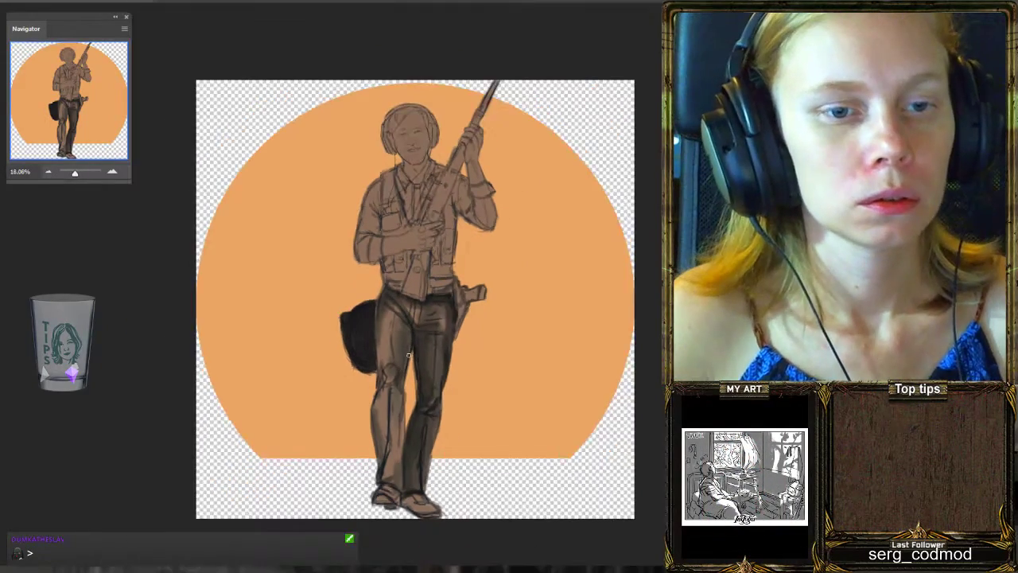
scroll(370, 376, "up", 4)
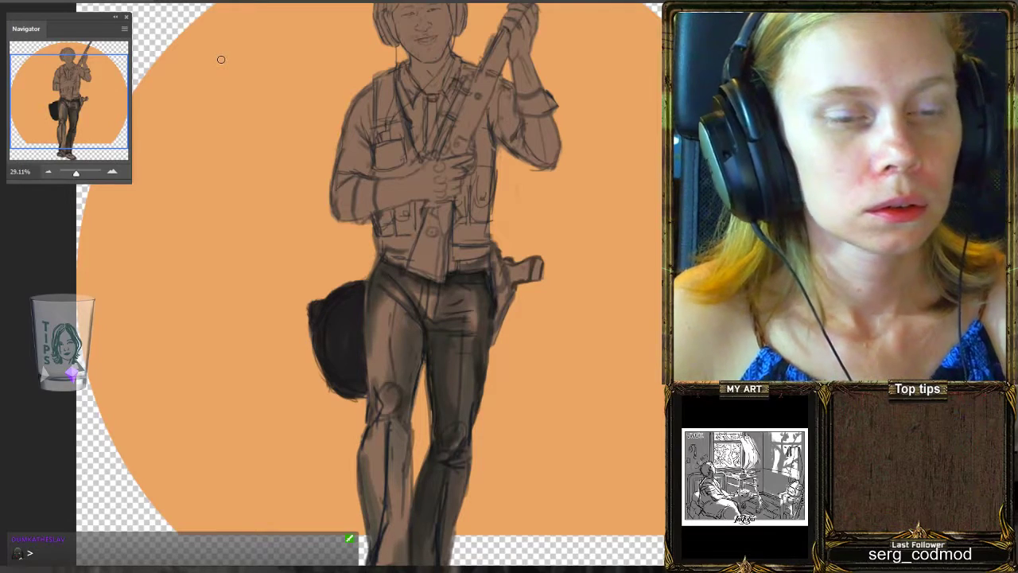
key("bracketleft")
key("bracketleft")
key("bracketleft")
key("bracketleft")
key("bracketleft")
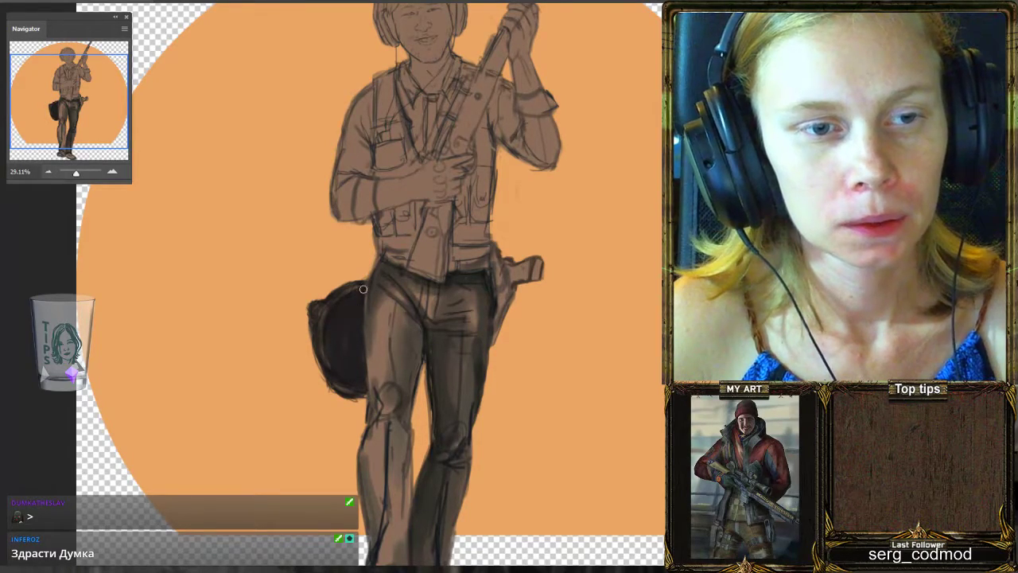
scroll(376, 351, "down", 3)
scroll(415, 298, "up", 2)
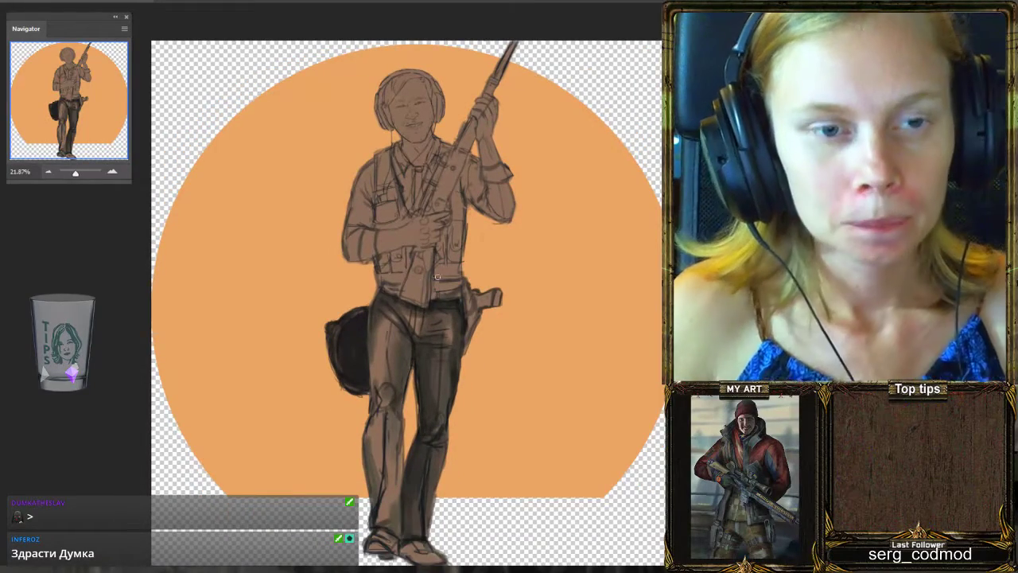
scroll(411, 169, "up", 1)
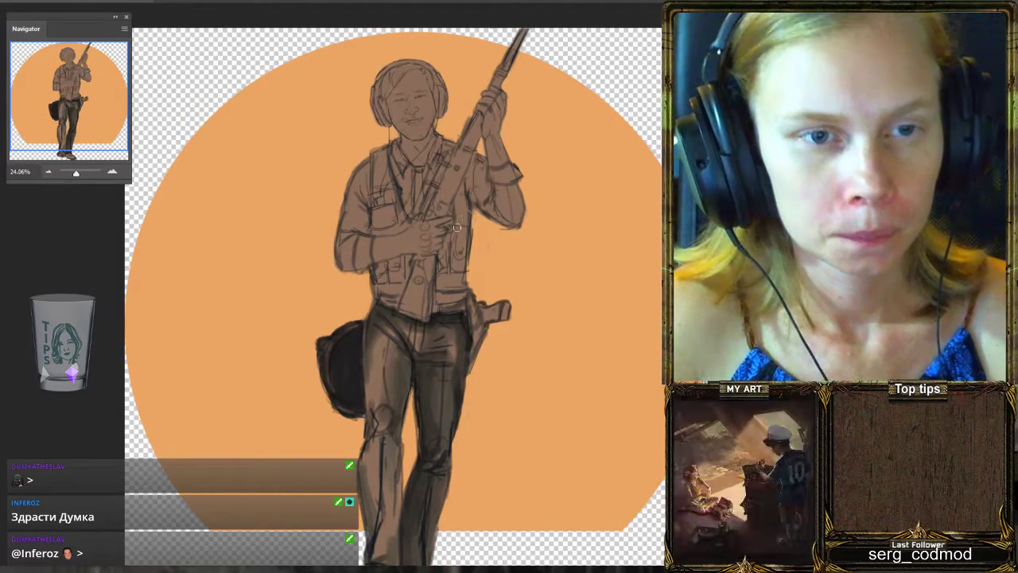
left_click_drag(460, 215, 453, 267)
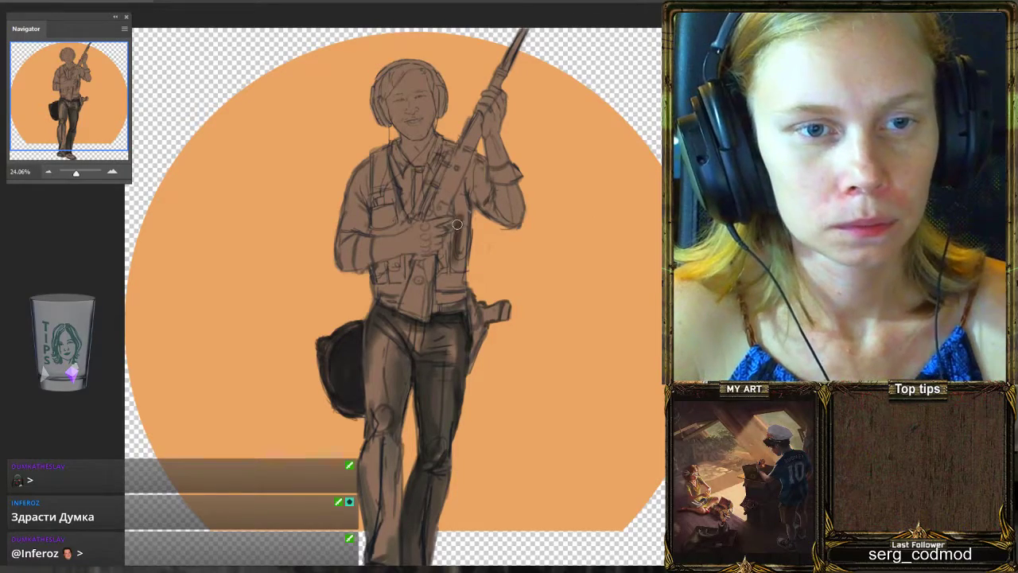
left_click_drag(457, 213, 456, 267)
scroll(494, 238, "down", 2)
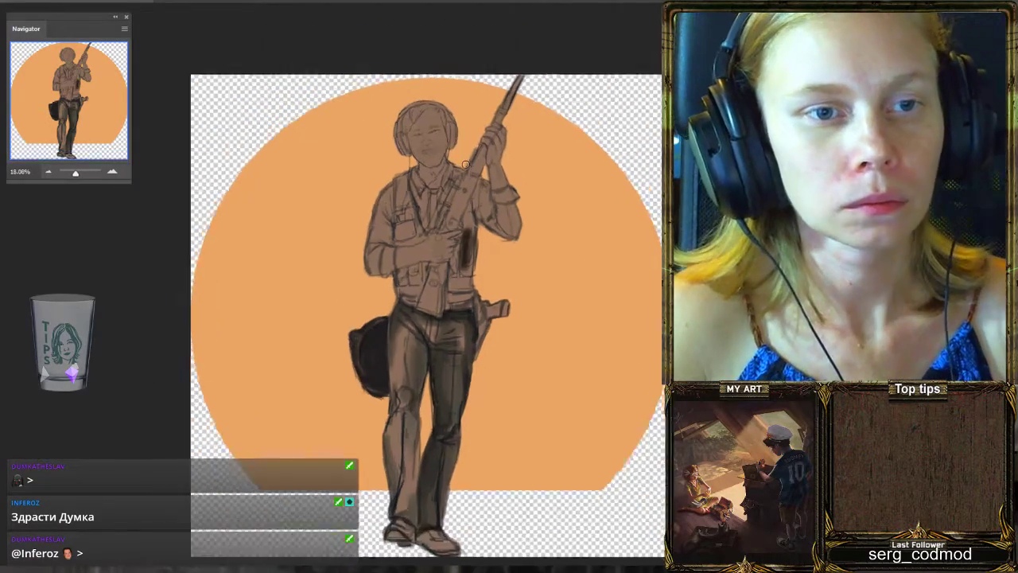
scroll(462, 166, "up", 3)
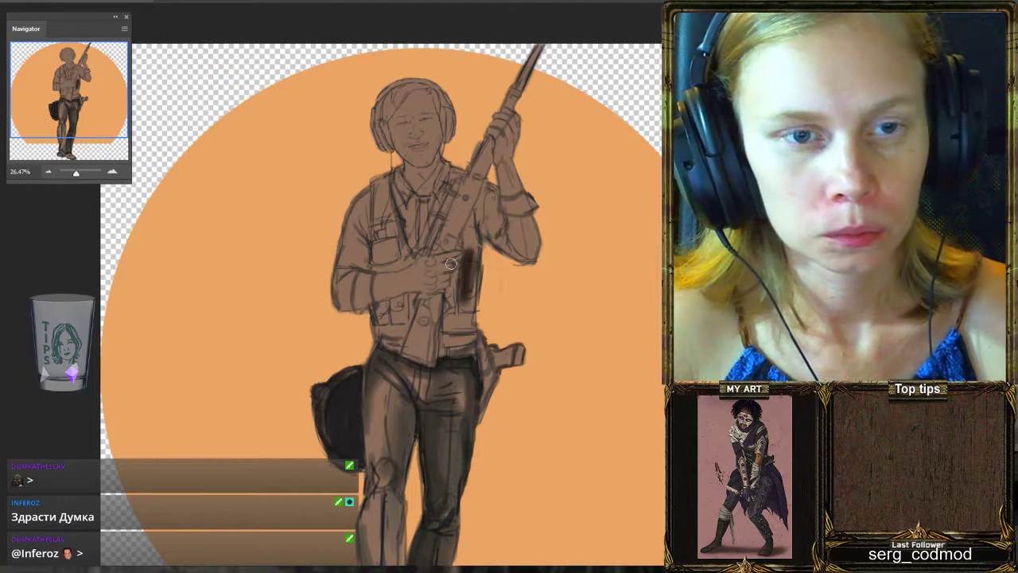
Darken the vest's chest and shoulder panels, strap, and the shading near the hands and belt.
mouse_move(476, 259)
left_mouse_down()
mouse_move(472, 301)
mouse_move(476, 242)
mouse_move(472, 300)
mouse_move(458, 299)
mouse_move(470, 310)
left_mouse_up()
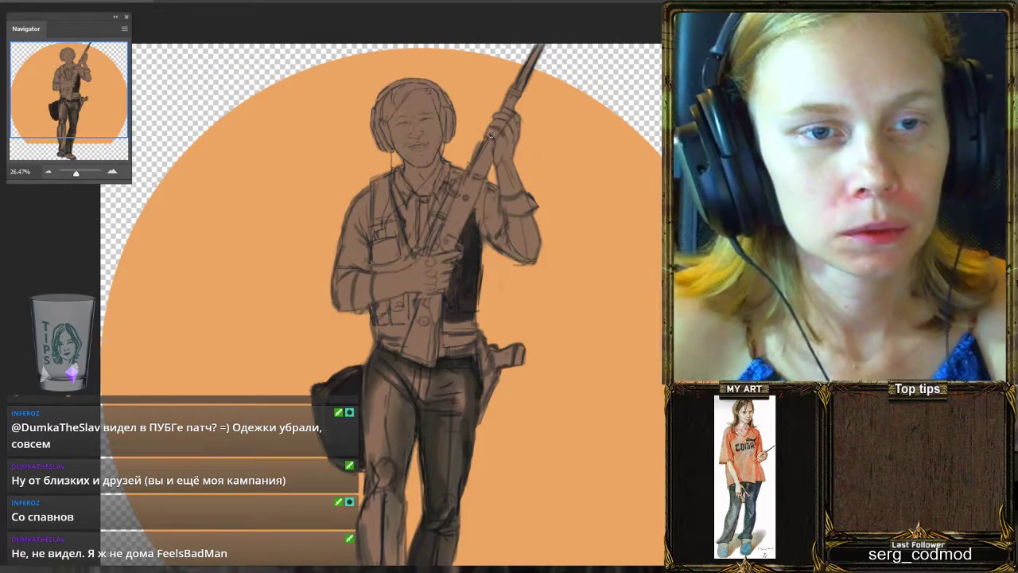
mouse_move(384, 195)
left_mouse_down()
mouse_move(391, 225)
mouse_move(381, 193)
mouse_move(380, 241)
mouse_move(382, 190)
mouse_move(396, 230)
mouse_move(378, 183)
mouse_move(386, 187)
mouse_move(377, 200)
mouse_move(372, 189)
mouse_move(381, 171)
mouse_move(381, 196)
left_mouse_up()
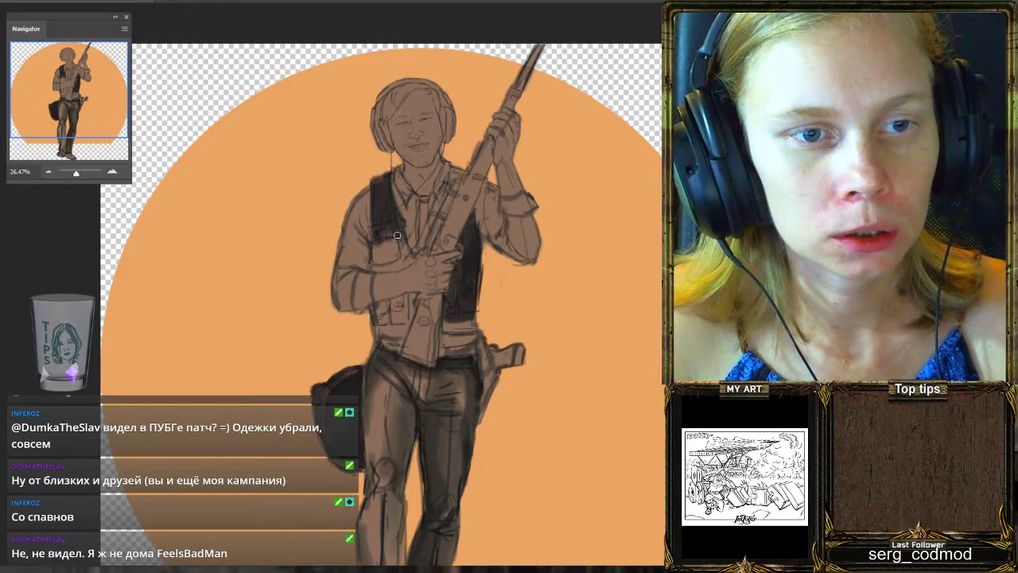
mouse_move(401, 242)
left_mouse_down()
mouse_move(376, 264)
mouse_move(405, 248)
mouse_move(398, 240)
mouse_move(389, 270)
mouse_move(406, 260)
mouse_move(394, 253)
mouse_move(402, 241)
mouse_move(383, 240)
mouse_move(403, 270)
mouse_move(400, 254)
mouse_move(454, 271)
mouse_move(398, 261)
mouse_move(410, 259)
mouse_move(401, 266)
mouse_move(403, 245)
mouse_move(400, 264)
mouse_move(385, 268)
mouse_move(397, 266)
mouse_move(383, 249)
mouse_move(399, 245)
mouse_move(373, 269)
left_mouse_up()
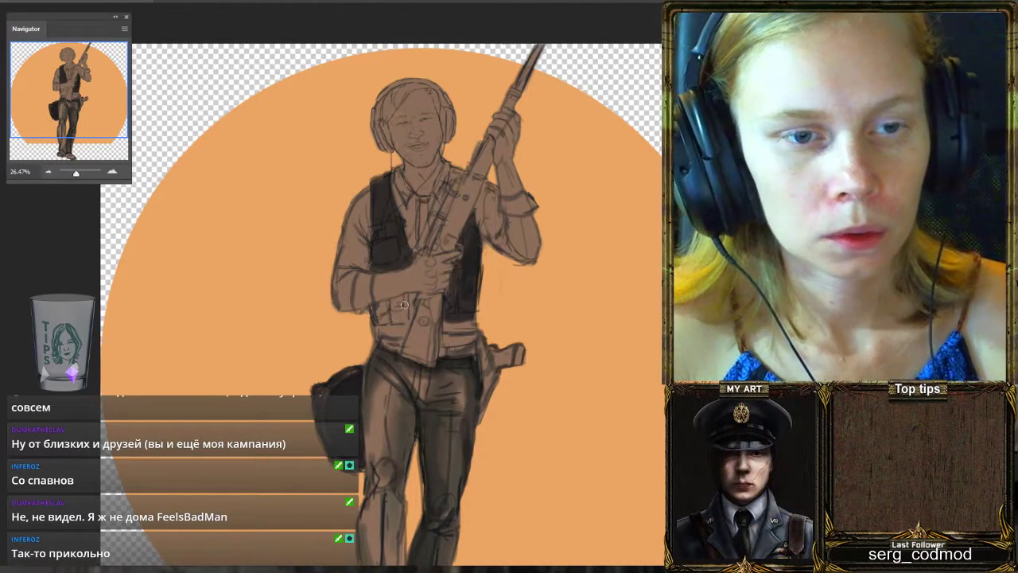
mouse_move(405, 305)
left_mouse_down()
mouse_move(402, 325)
mouse_move(409, 296)
mouse_move(389, 320)
mouse_move(399, 321)
mouse_move(391, 306)
mouse_move(405, 298)
mouse_move(379, 325)
mouse_move(374, 312)
mouse_move(375, 327)
mouse_move(389, 308)
left_mouse_up()
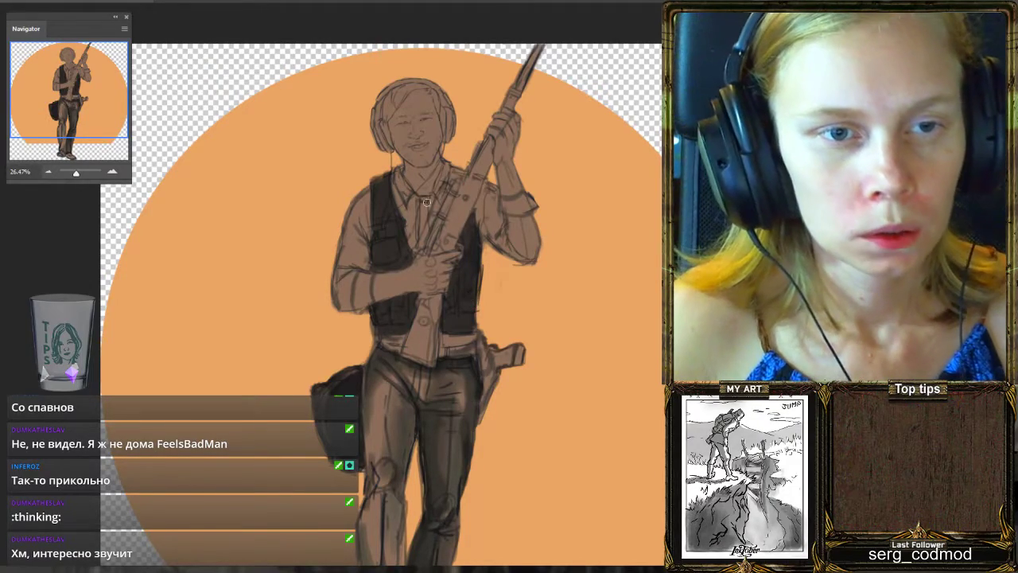
scroll(473, 177, "up", 2)
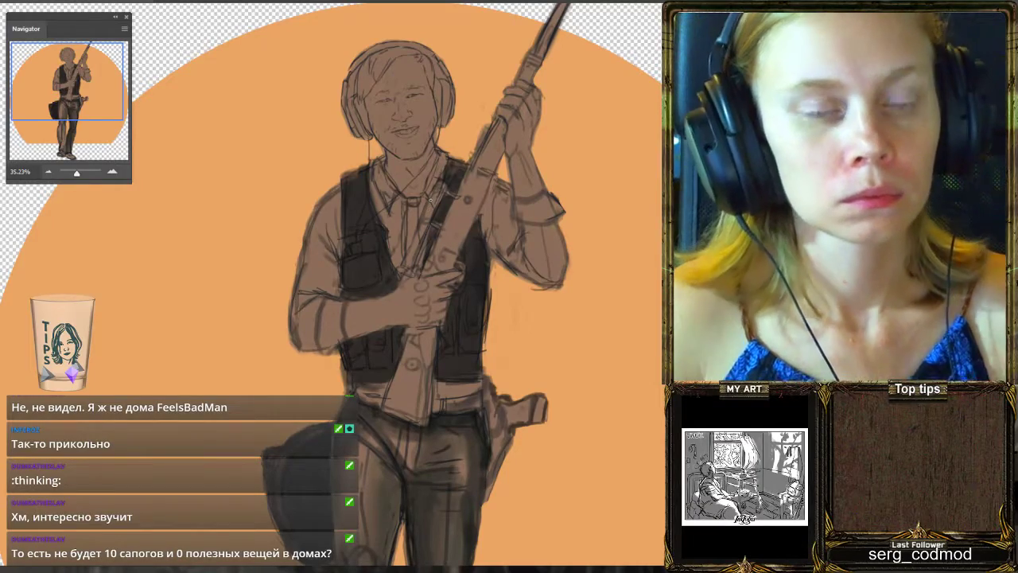
scroll(430, 200, "down", 5)
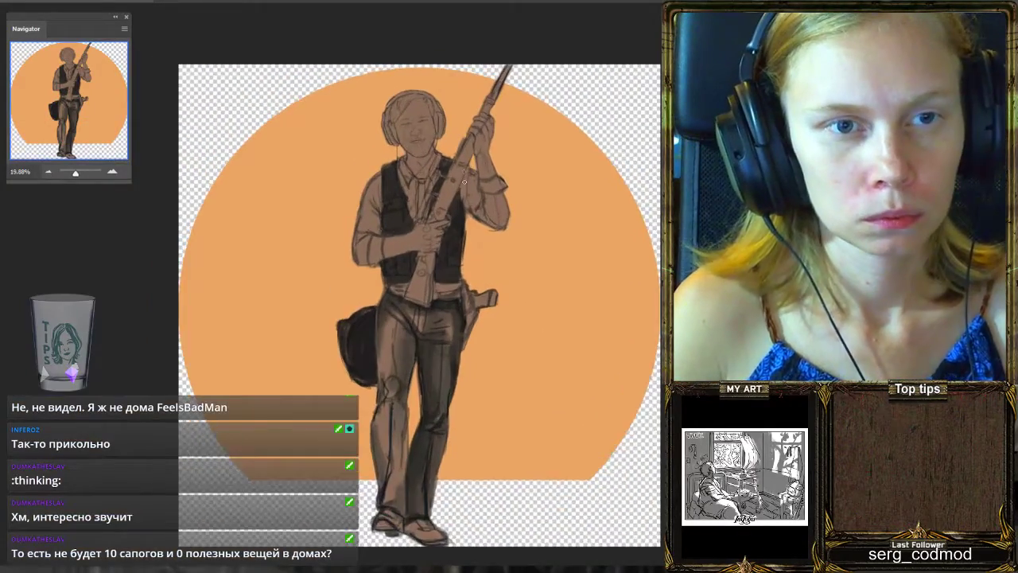
scroll(464, 181, "up", 3)
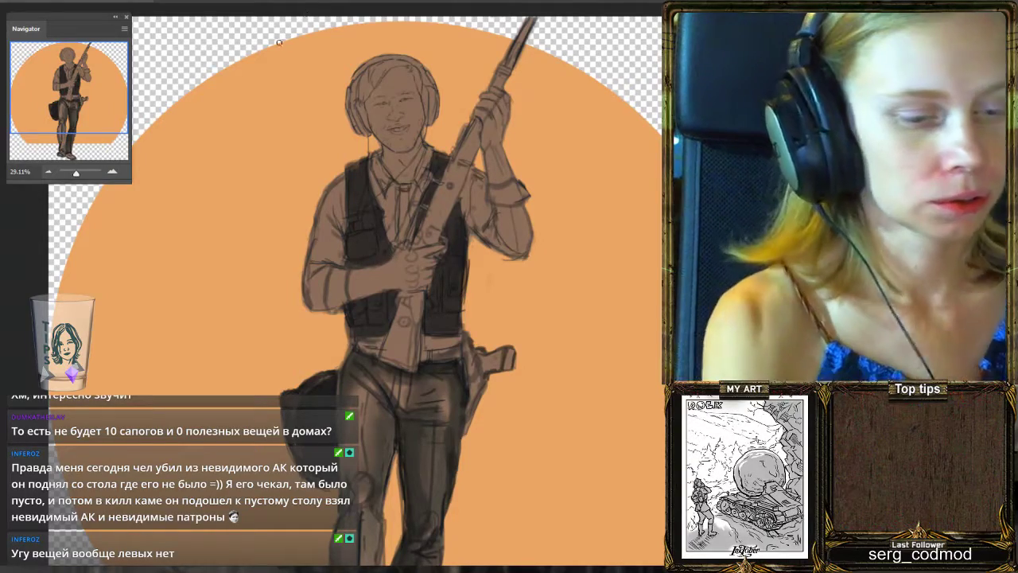
scroll(268, 58, "down", 3)
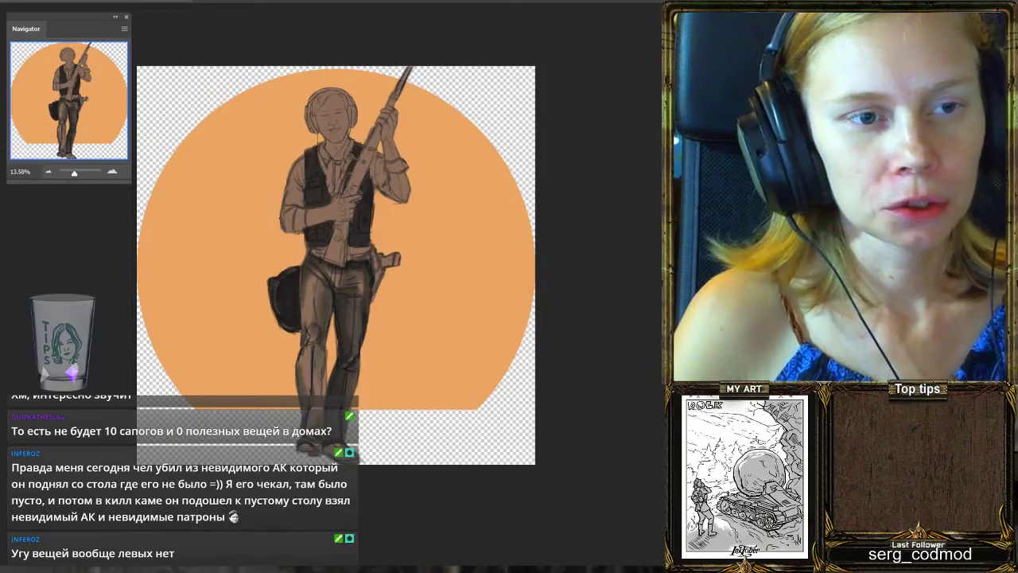
scroll(267, 191, "up", 2)
scroll(290, 172, "down", 2)
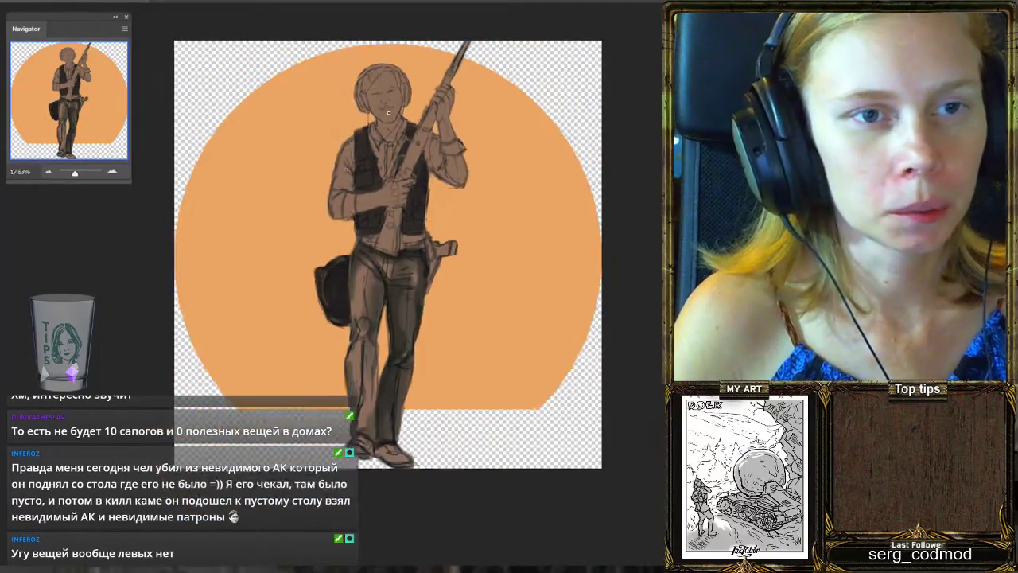
scroll(389, 113, "up", 2)
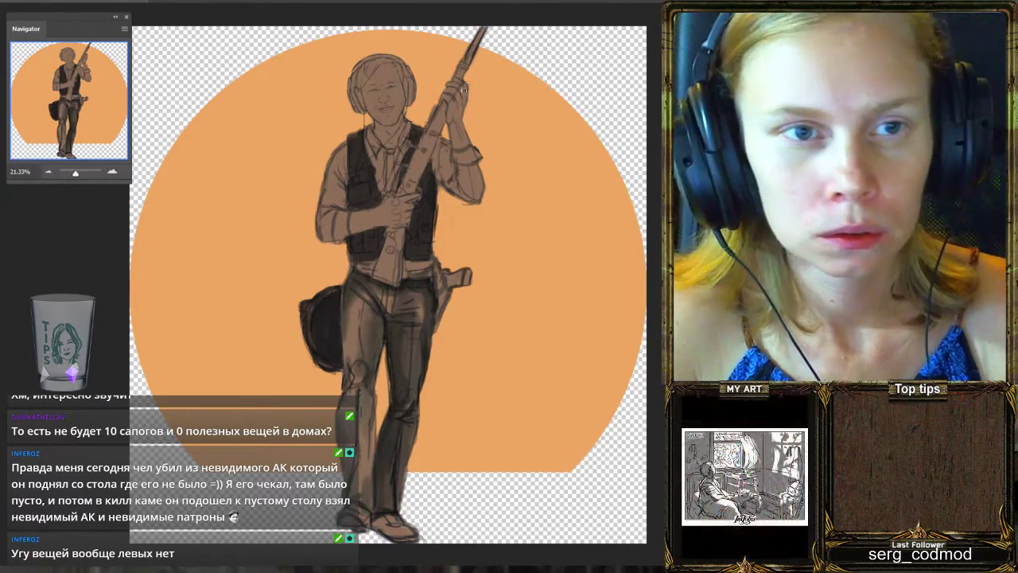
Paint the rifle reddish brown from the shoulder along the stock to below the hands.
mouse_move(440, 125)
left_mouse_down()
mouse_move(445, 102)
mouse_move(421, 147)
mouse_move(436, 128)
left_mouse_up()
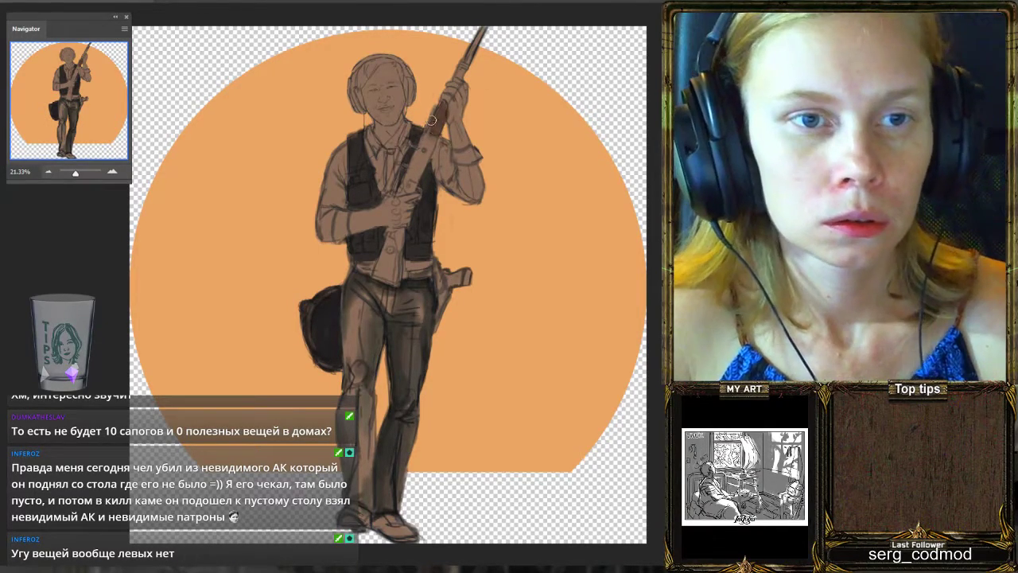
mouse_move(433, 137)
left_mouse_down()
mouse_move(412, 177)
mouse_move(433, 122)
mouse_move(407, 193)
mouse_move(423, 156)
left_mouse_up()
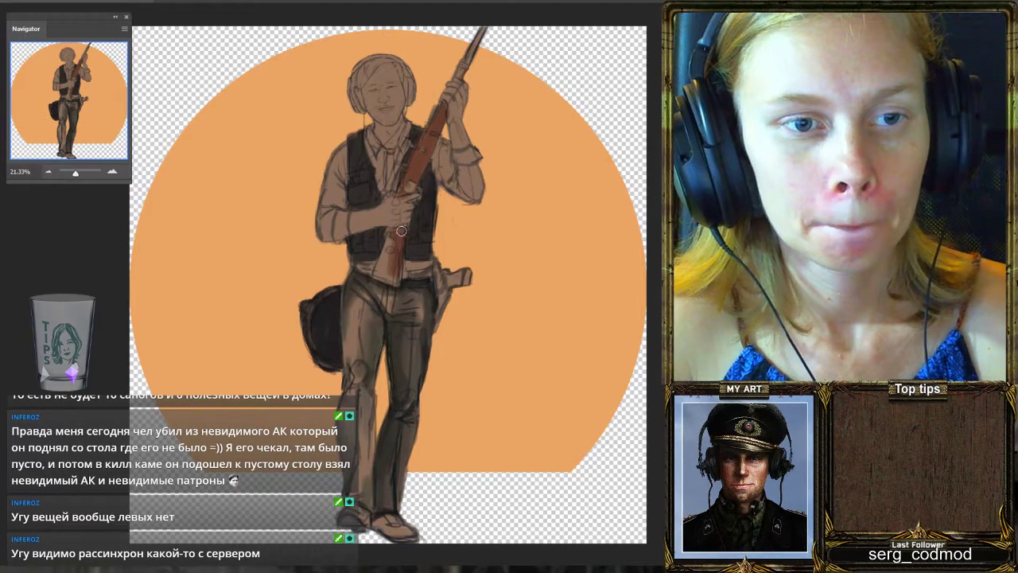
left_click_drag(389, 246, 383, 269)
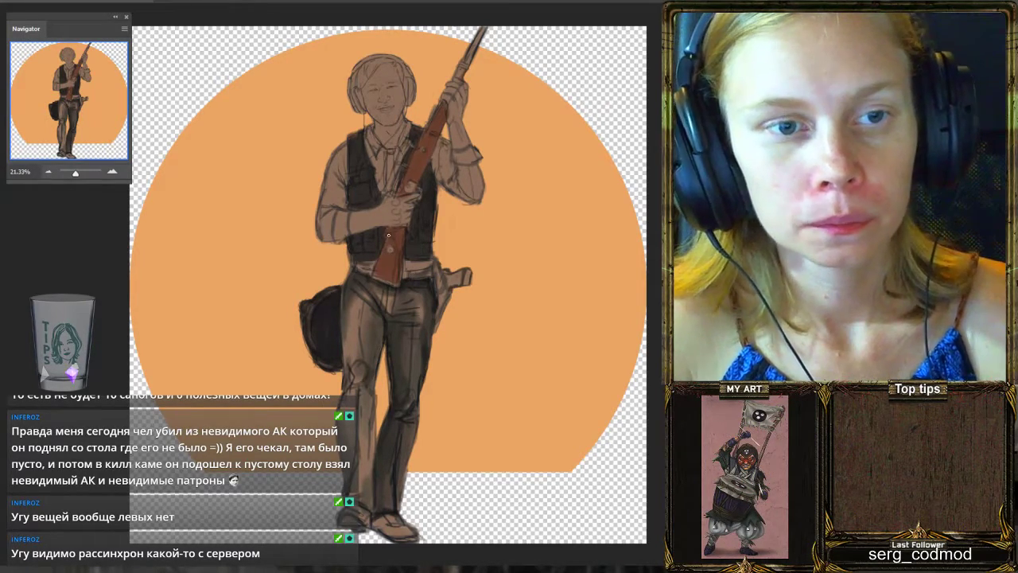
scroll(382, 182, "down", 2)
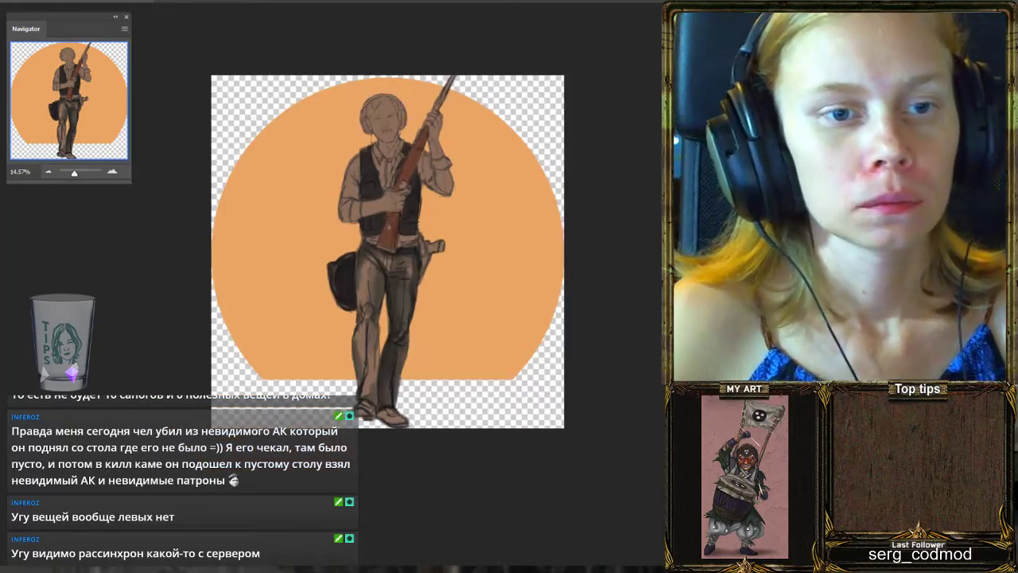
scroll(401, 154, "up", 1)
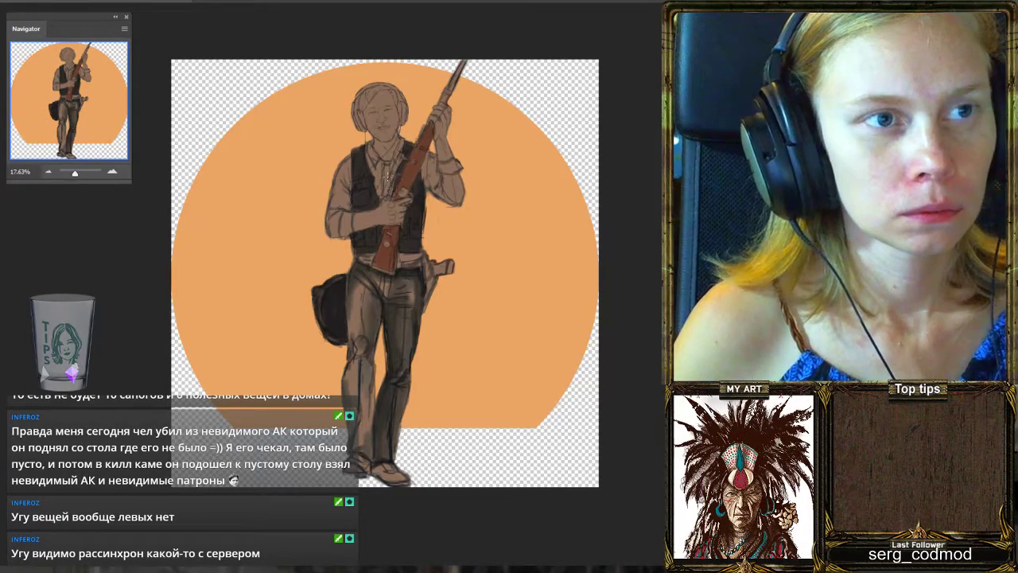
Flip the canvas horizontally and brush darker shading over the belt holster.
key("h")
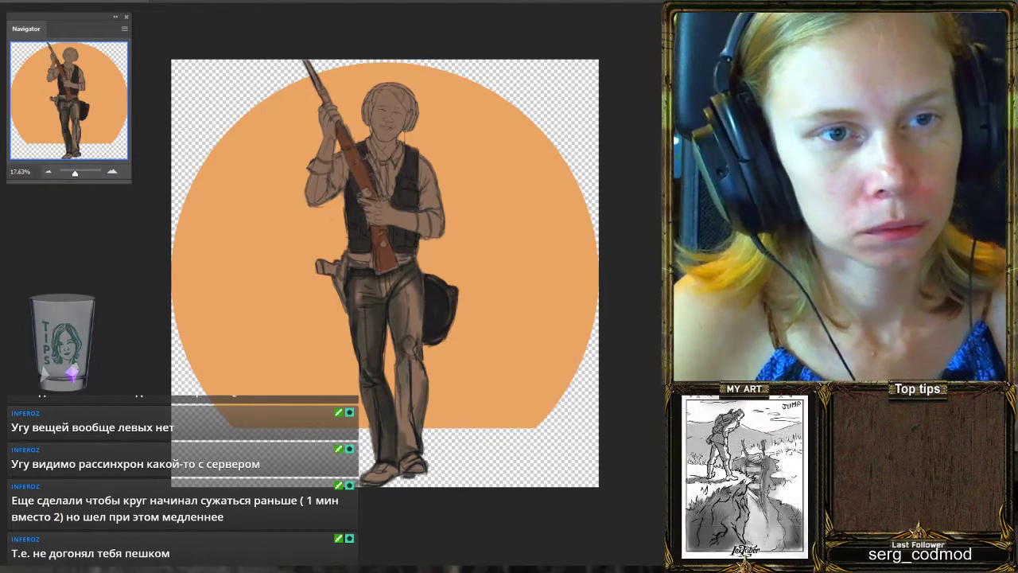
scroll(477, 263, "up", 2)
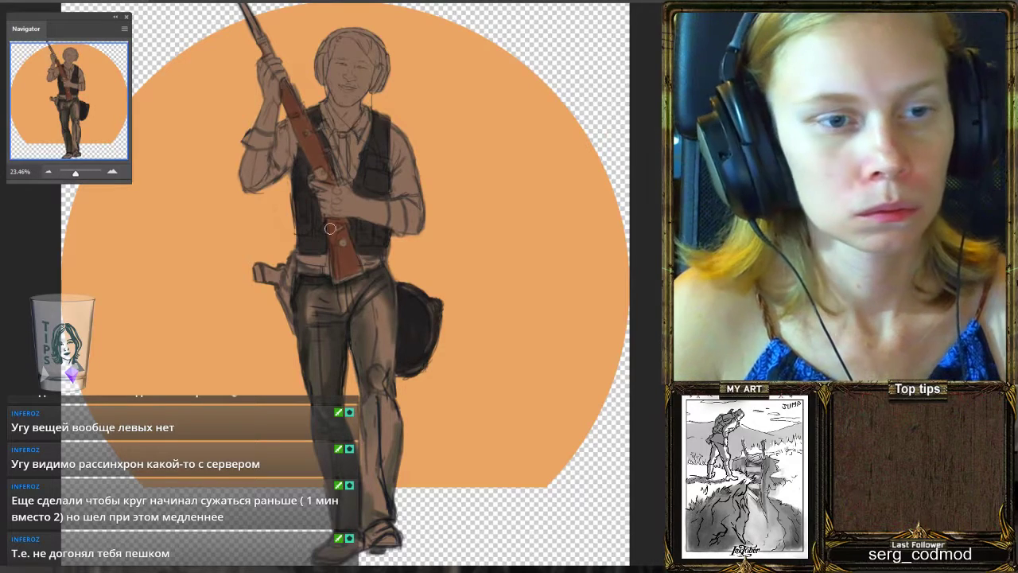
mouse_move(266, 275)
left_mouse_down()
mouse_move(274, 270)
mouse_move(259, 279)
left_mouse_up()
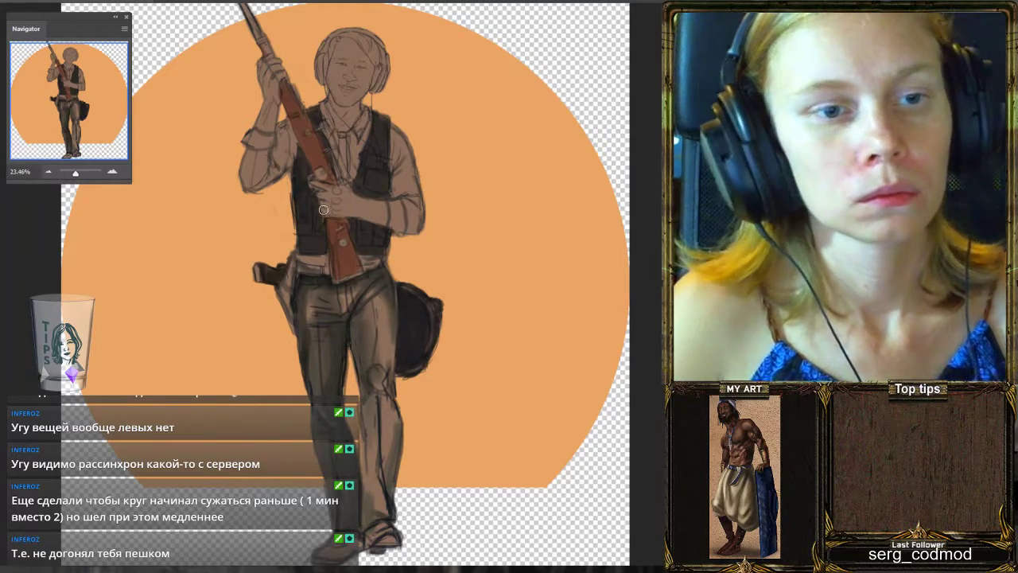
left_click_drag(323, 210, 339, 214)
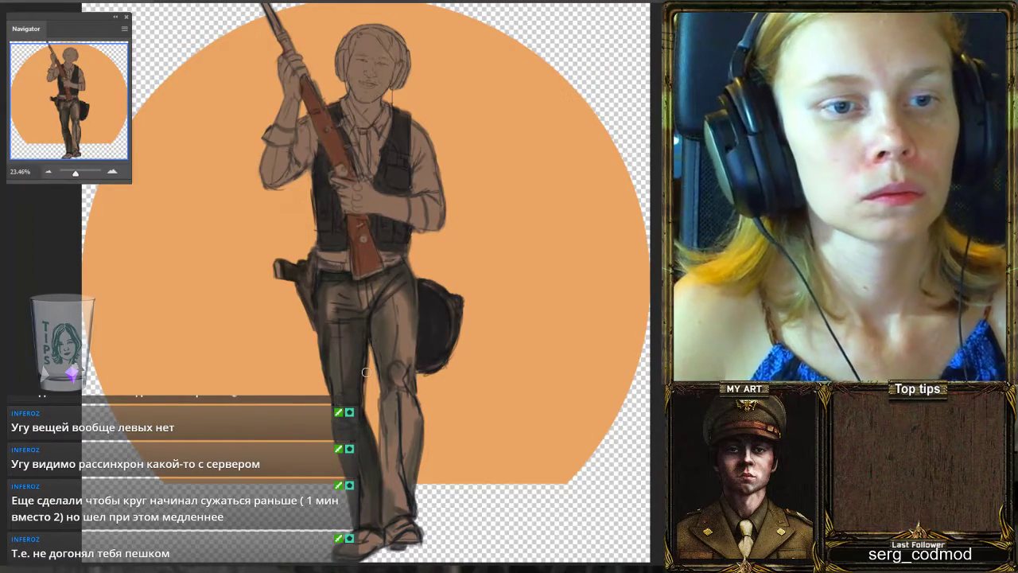
scroll(365, 372, "down", 2)
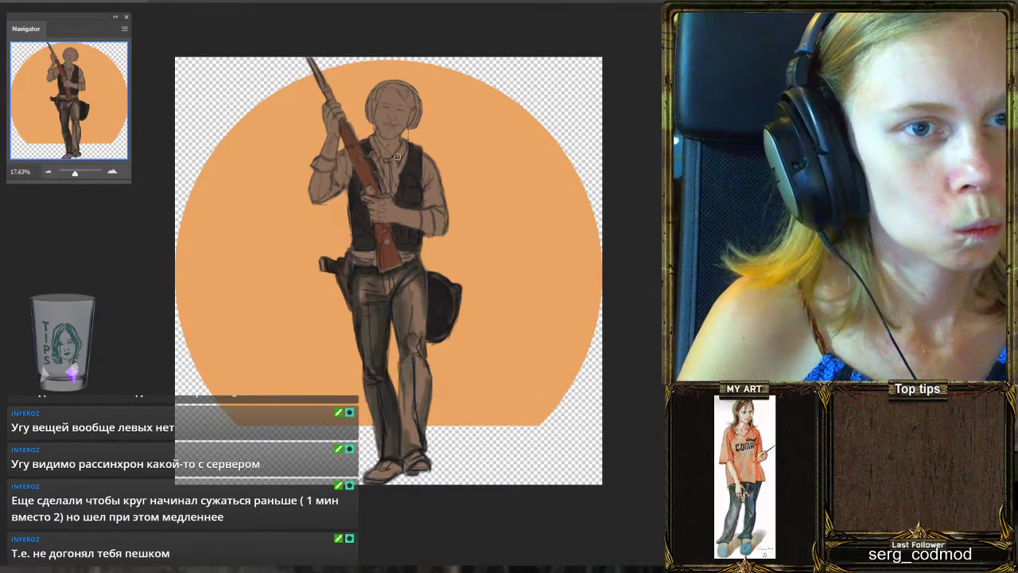
scroll(398, 92, "up", 4)
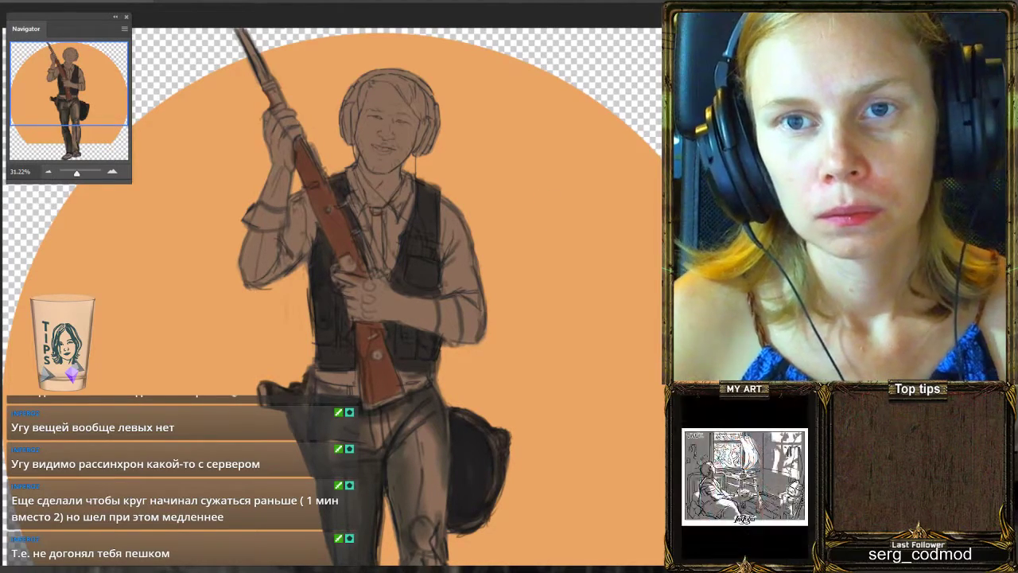
Brush a warm salmon skin tone across the face, shading around the eyes and nose.
mouse_move(393, 113)
left_mouse_down()
mouse_move(378, 164)
mouse_move(387, 135)
mouse_move(394, 155)
mouse_move(407, 121)
mouse_move(397, 112)
left_mouse_up()
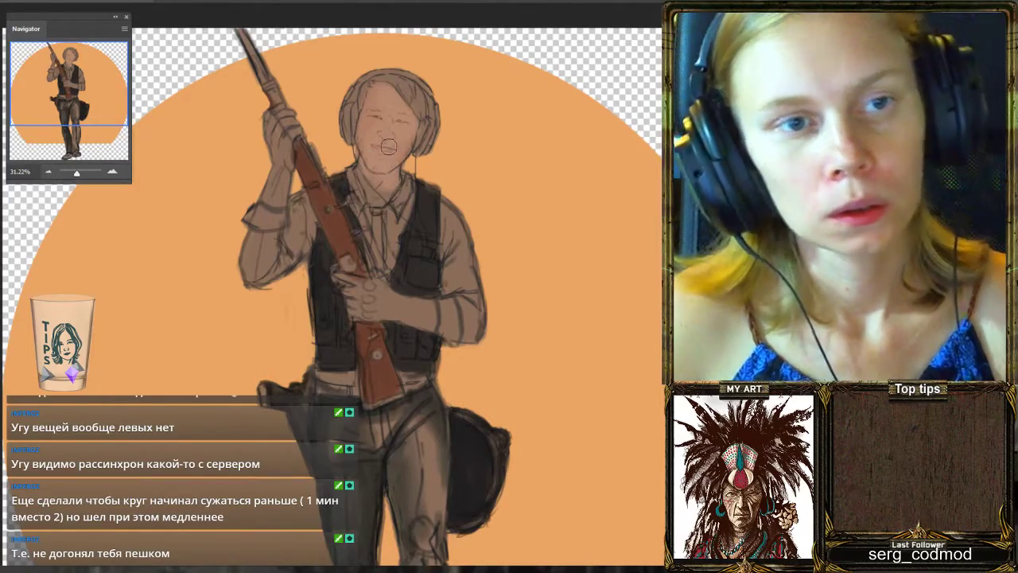
scroll(392, 120, "up", 2)
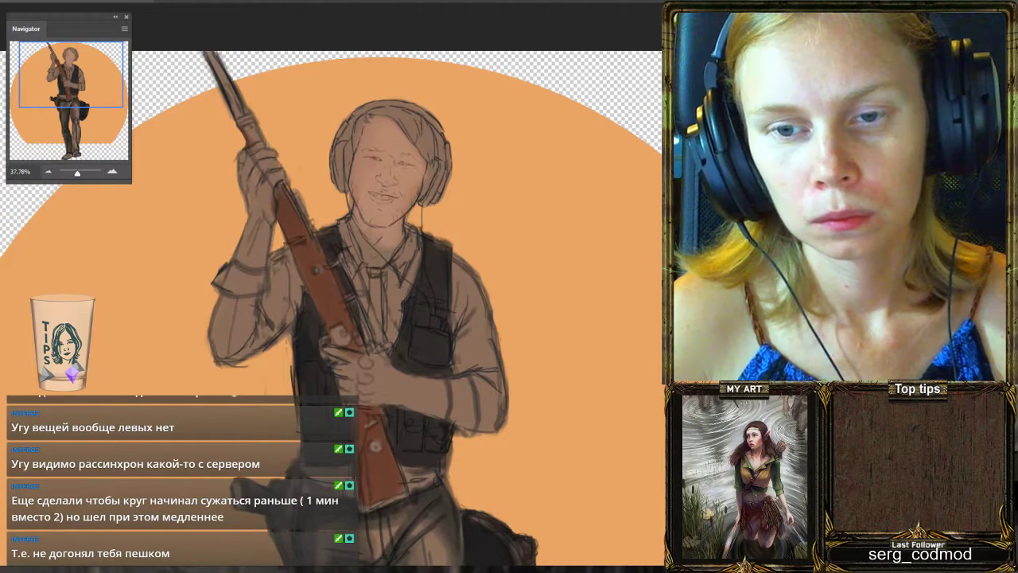
mouse_move(388, 175)
left_mouse_down()
mouse_move(369, 196)
mouse_move(376, 136)
mouse_move(364, 197)
mouse_move(372, 139)
mouse_move(403, 161)
mouse_move(383, 133)
mouse_move(423, 168)
mouse_move(405, 166)
mouse_move(390, 194)
mouse_move(389, 145)
mouse_move(424, 183)
left_mouse_up()
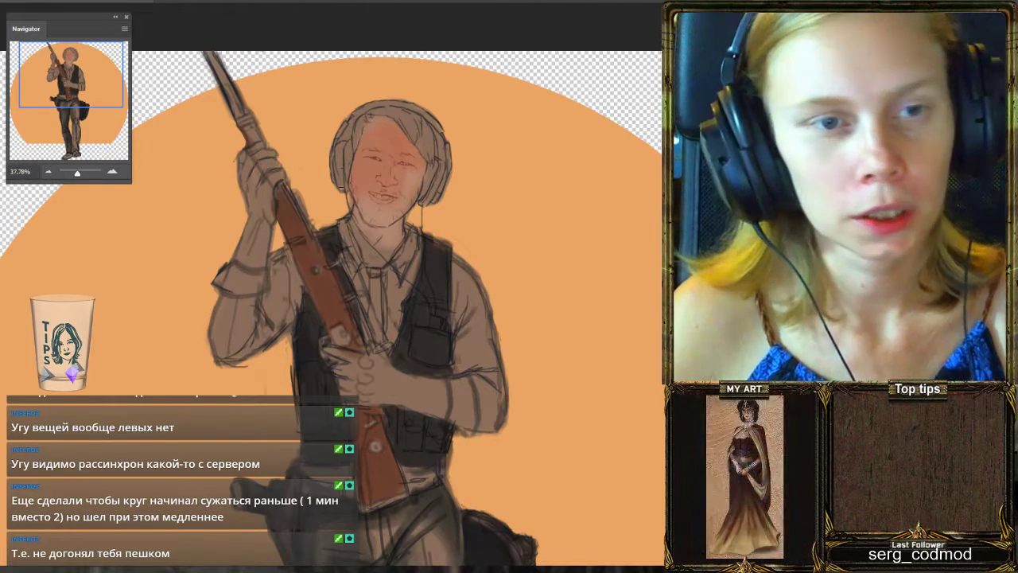
mouse_move(397, 142)
left_mouse_down()
mouse_move(383, 165)
mouse_move(402, 161)
mouse_move(381, 208)
mouse_move(398, 200)
mouse_move(375, 210)
mouse_move(373, 111)
mouse_move(390, 129)
left_mouse_up()
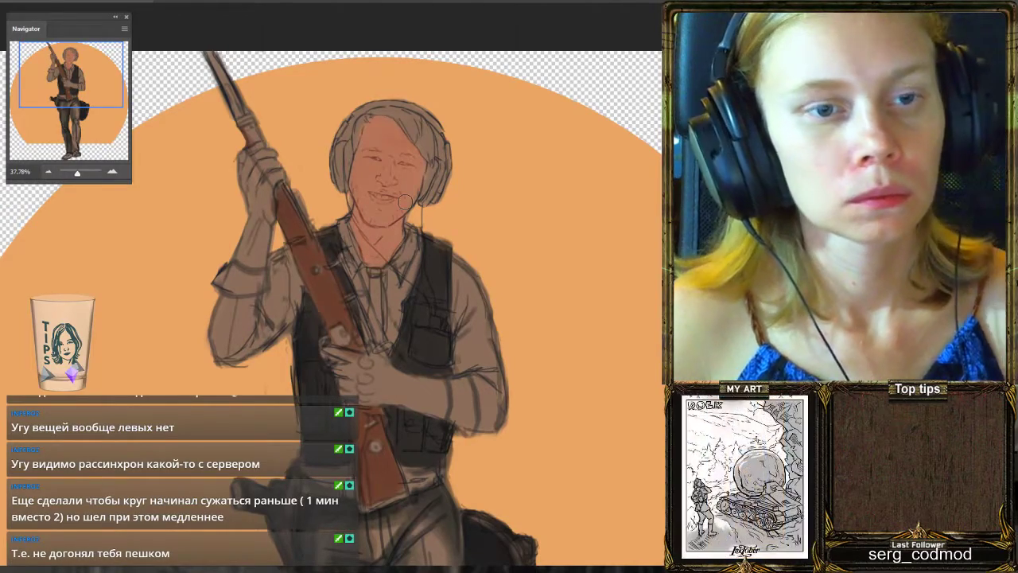
scroll(402, 220, "down", 3)
scroll(403, 221, "up", 2)
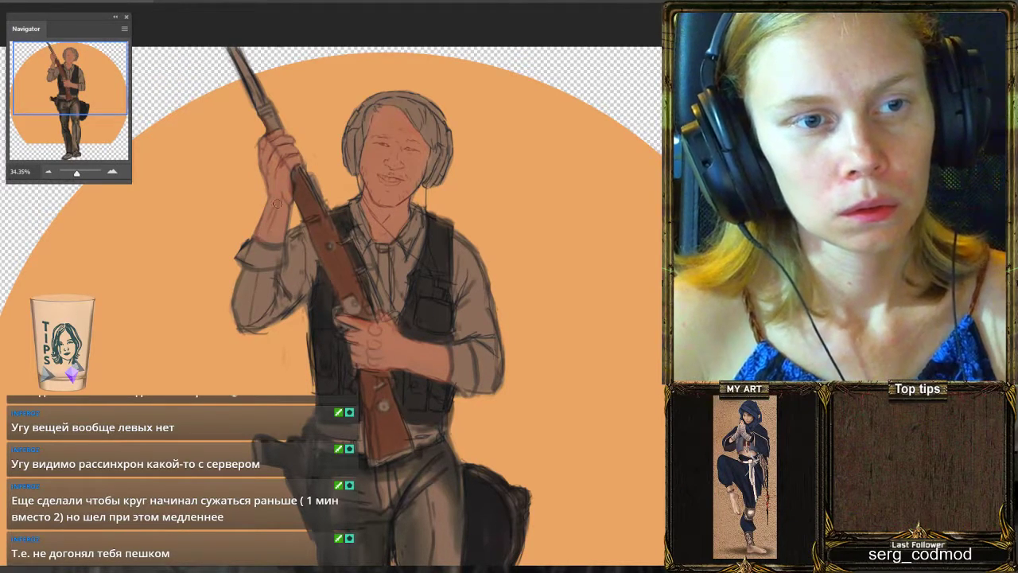
key("ctrl+0")
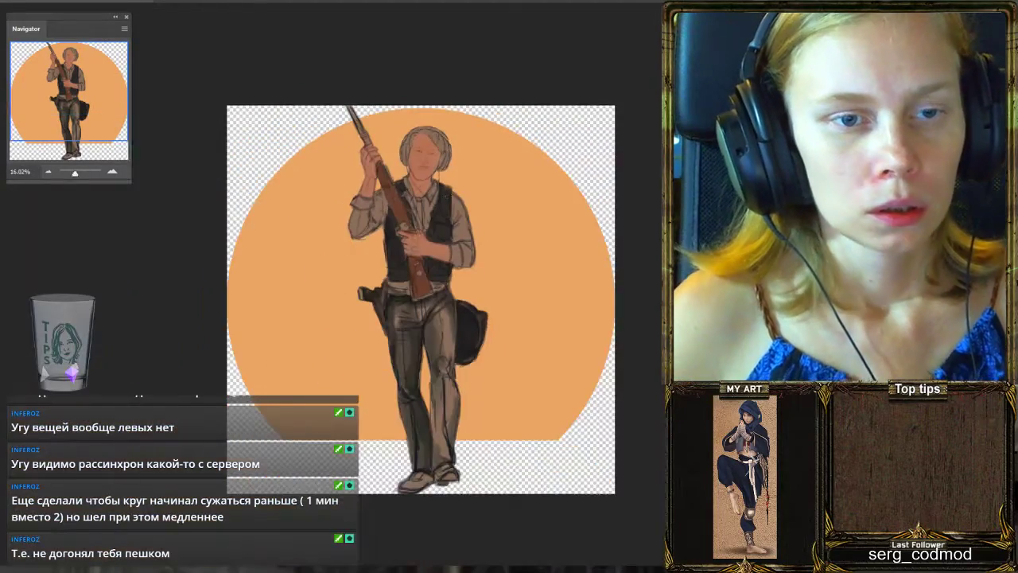
scroll(436, 182, "up", 2)
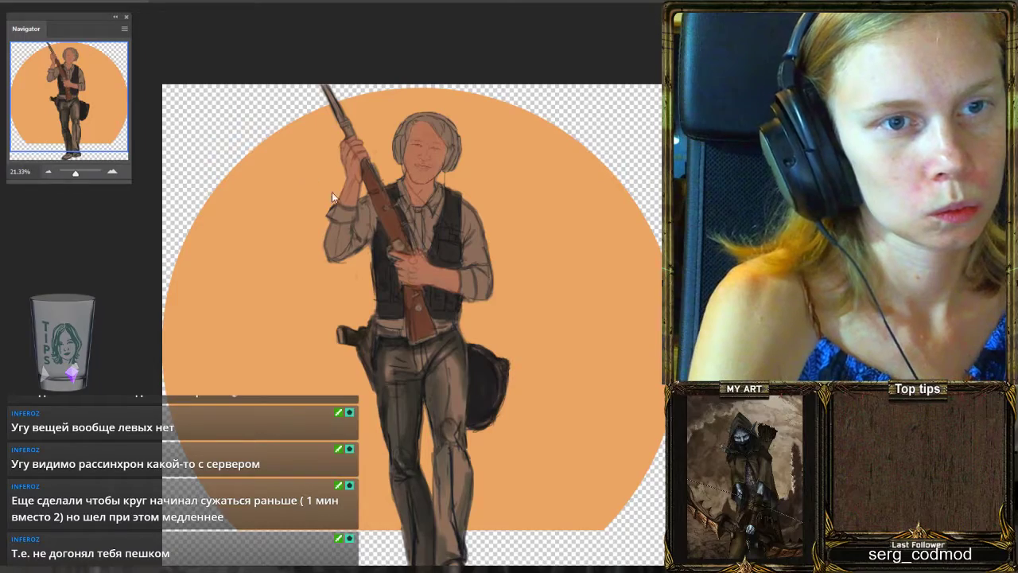
scroll(435, 165, "up", 3)
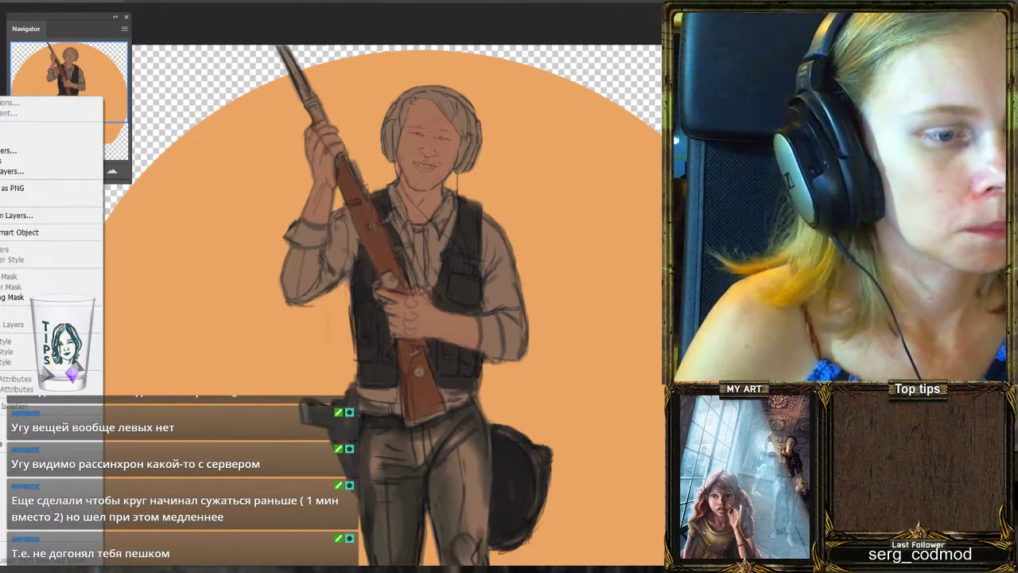
Paint light highlights along the right sleeve and shoulder and the left sleeve.
key("Escape")
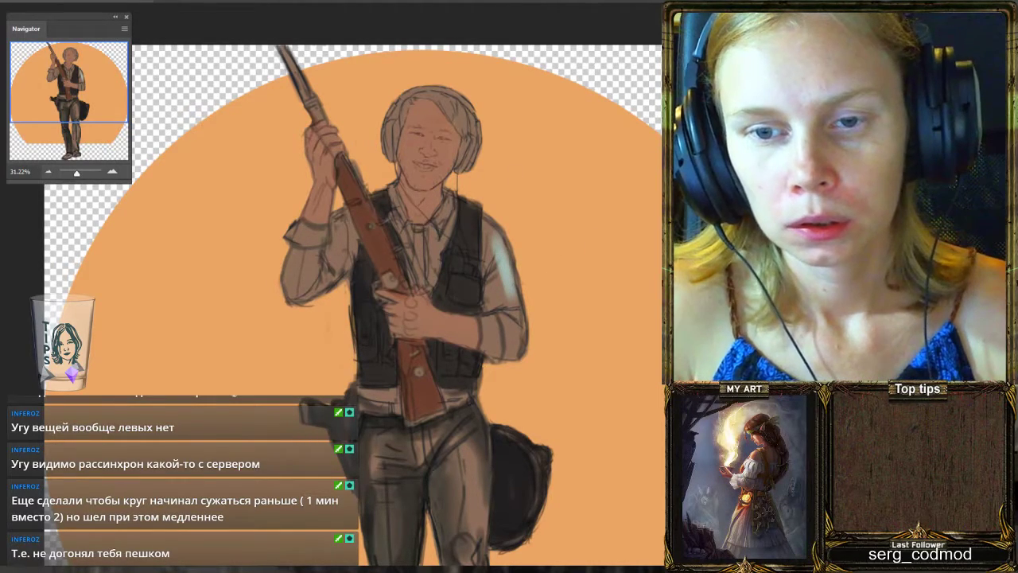
left_click_drag(500, 231, 510, 308)
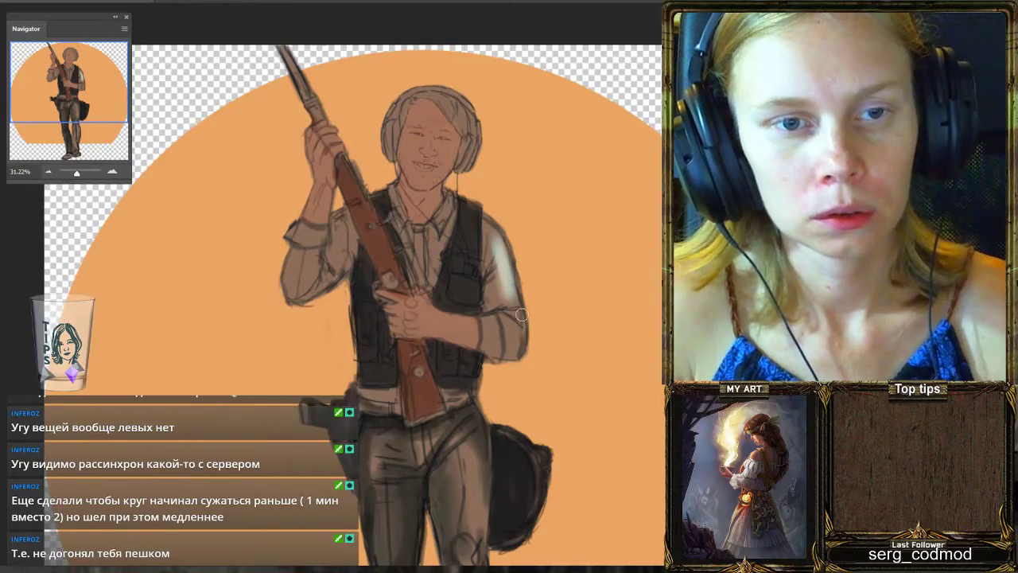
left_click_drag(497, 242, 521, 316)
scroll(521, 316, "down", 4)
scroll(584, 225, "up", 3)
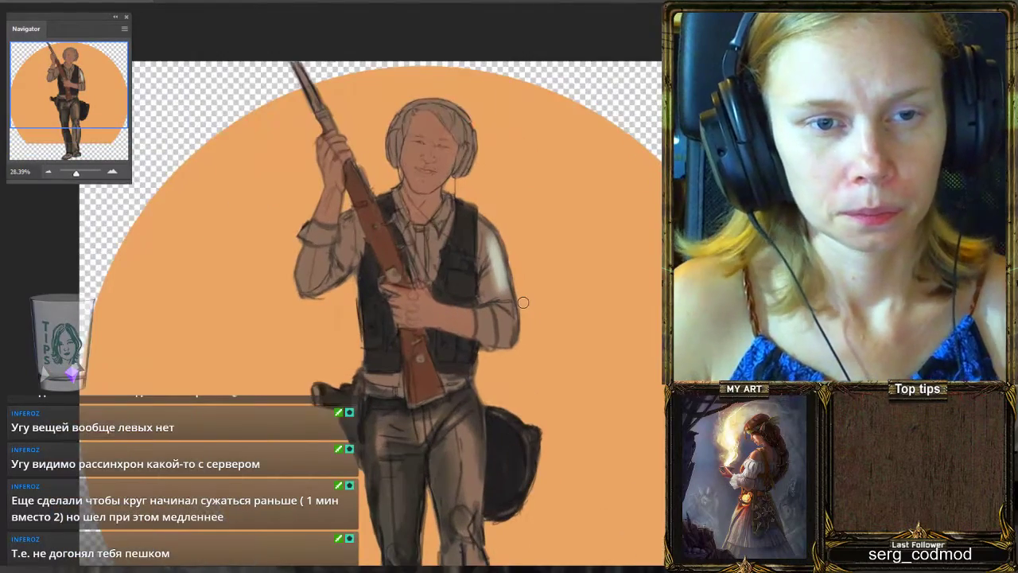
mouse_move(488, 216)
left_mouse_down()
mouse_move(490, 284)
mouse_move(483, 243)
mouse_move(509, 323)
mouse_move(506, 278)
mouse_move(497, 310)
mouse_move(489, 271)
mouse_move(484, 296)
mouse_move(506, 310)
mouse_move(509, 343)
mouse_move(488, 317)
mouse_move(491, 335)
mouse_move(483, 325)
mouse_move(491, 342)
mouse_move(484, 311)
mouse_move(511, 306)
mouse_move(510, 335)
mouse_move(477, 197)
left_mouse_up()
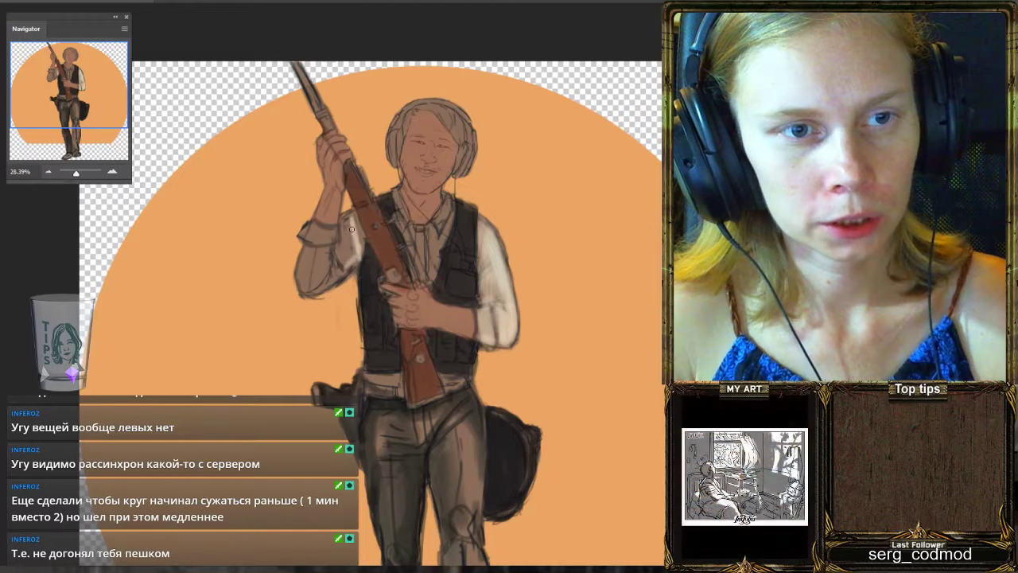
mouse_move(351, 229)
left_mouse_down()
mouse_move(350, 259)
mouse_move(345, 219)
mouse_move(342, 269)
mouse_move(351, 225)
mouse_move(354, 263)
mouse_move(318, 283)
mouse_move(333, 230)
mouse_move(316, 229)
left_mouse_up()
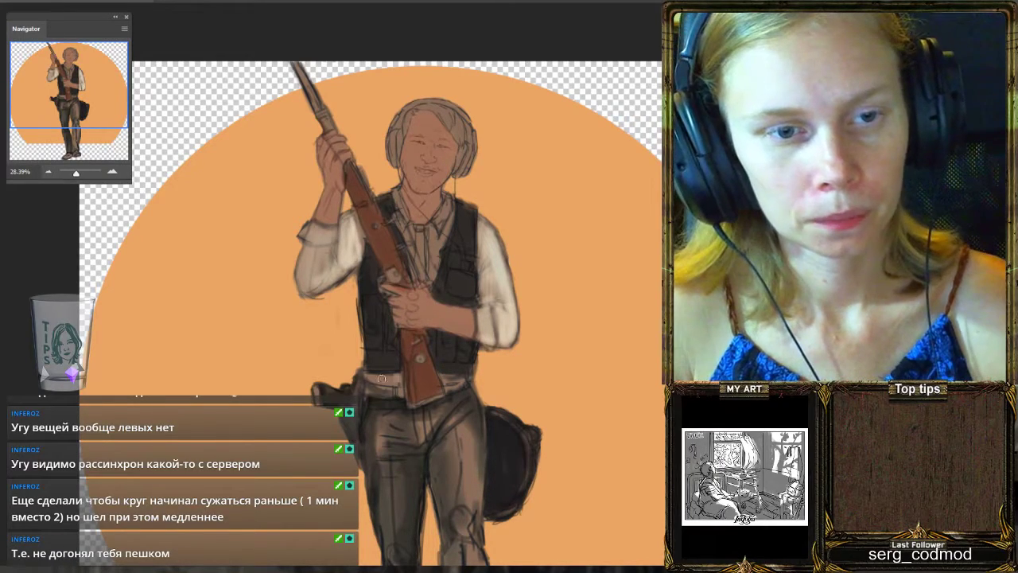
Add light strokes across the belt and brighten the shirt collar and front.
mouse_move(381, 379)
left_mouse_down()
mouse_move(392, 380)
mouse_move(374, 383)
mouse_move(389, 380)
left_mouse_up()
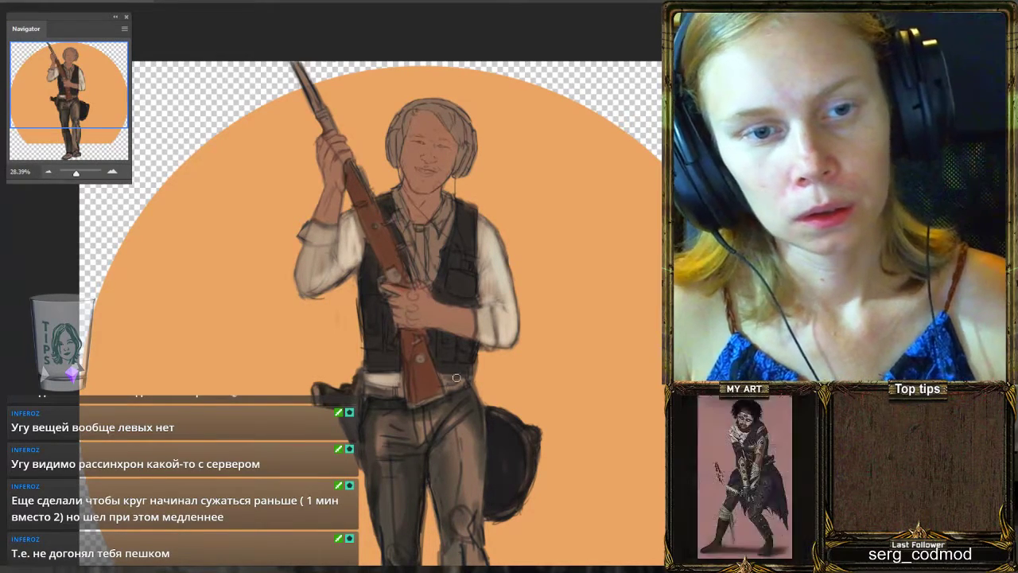
mouse_move(457, 377)
left_mouse_down()
mouse_move(446, 376)
mouse_move(461, 377)
left_mouse_up()
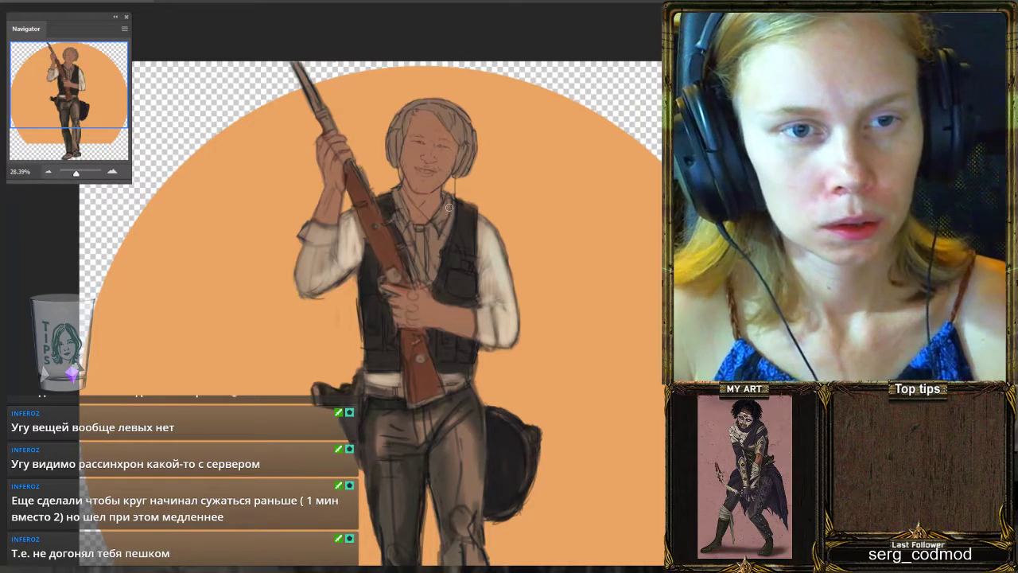
mouse_move(449, 195)
left_mouse_down()
mouse_move(439, 246)
mouse_move(452, 213)
left_mouse_up()
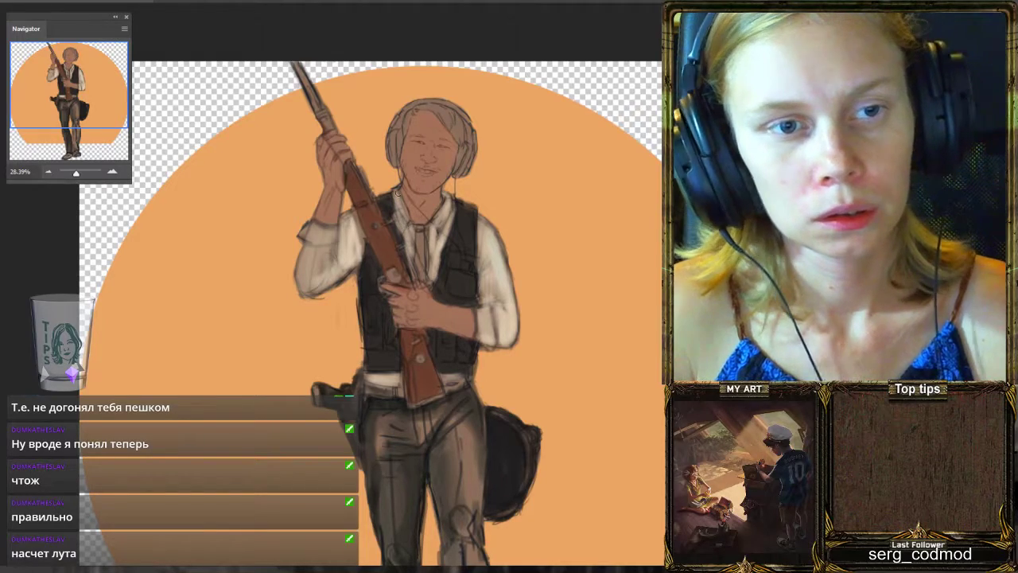
scroll(415, 144, "down", 3)
scroll(368, 156, "up", 2)
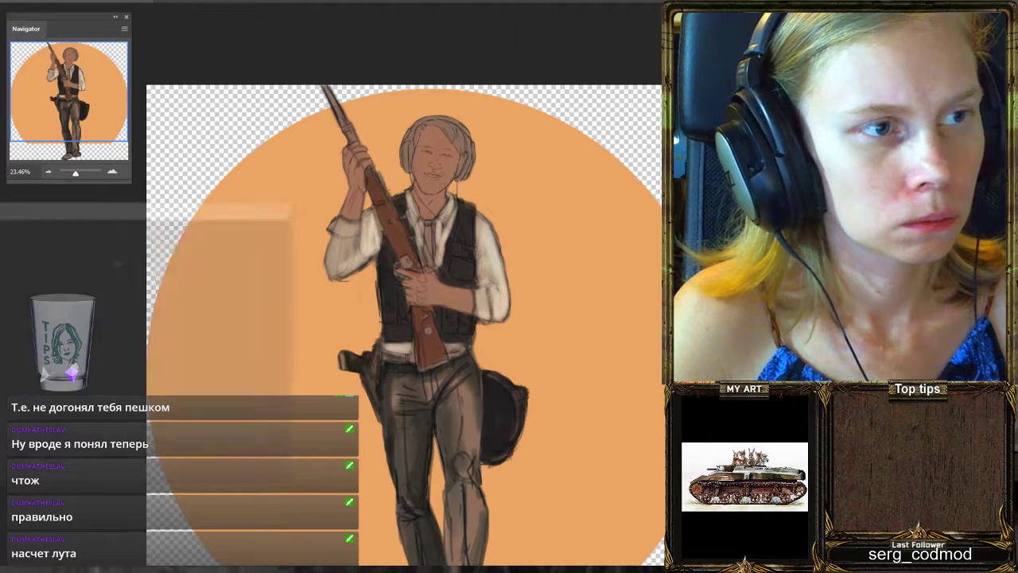
Drag the shading layer's Blend If Underlying Layer slider right in Blending Options and apply.
double_click(53, 393)
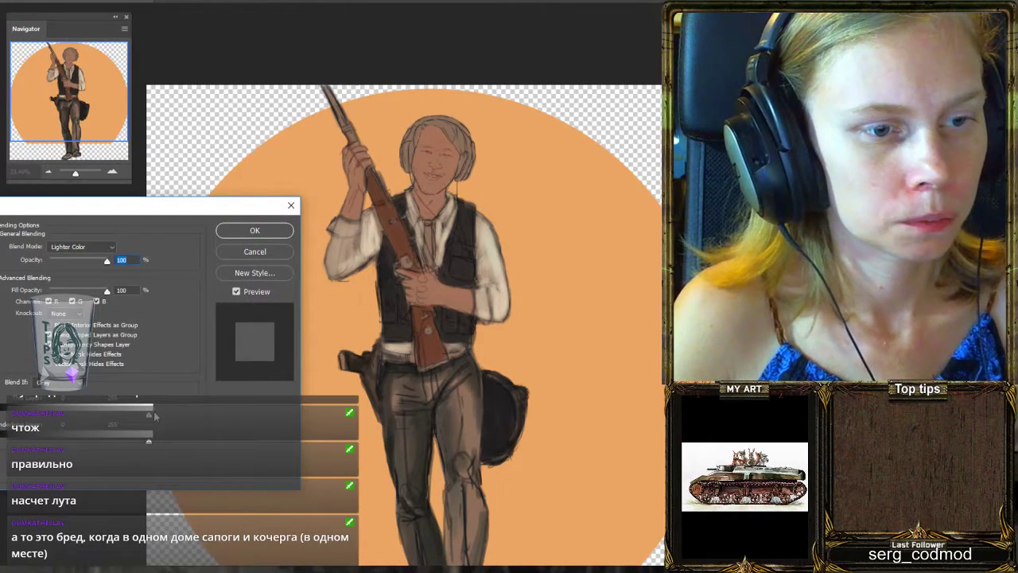
mouse_move(150, 414)
left_mouse_down()
mouse_move(119, 412)
mouse_move(167, 412)
left_mouse_up()
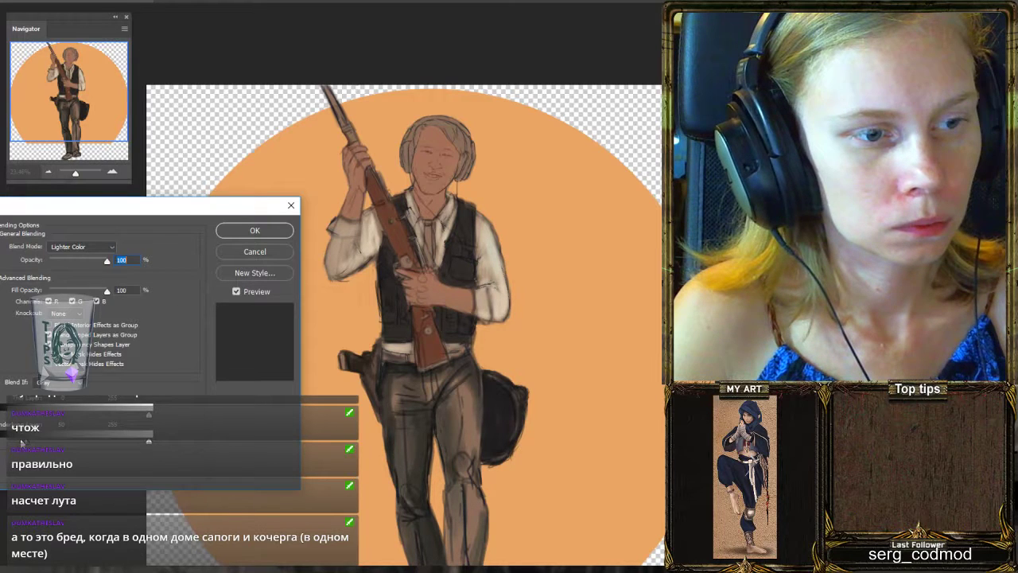
left_click_drag(22, 441, 55, 444)
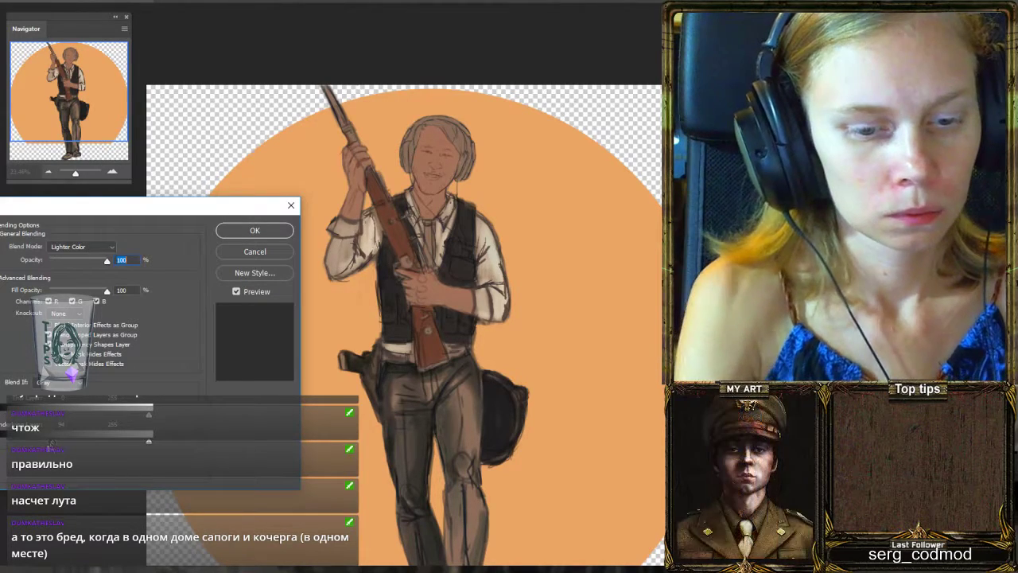
mouse_move(49, 443)
left_mouse_down()
mouse_move(98, 446)
mouse_move(23, 445)
mouse_move(104, 445)
mouse_move(83, 447)
left_mouse_up()
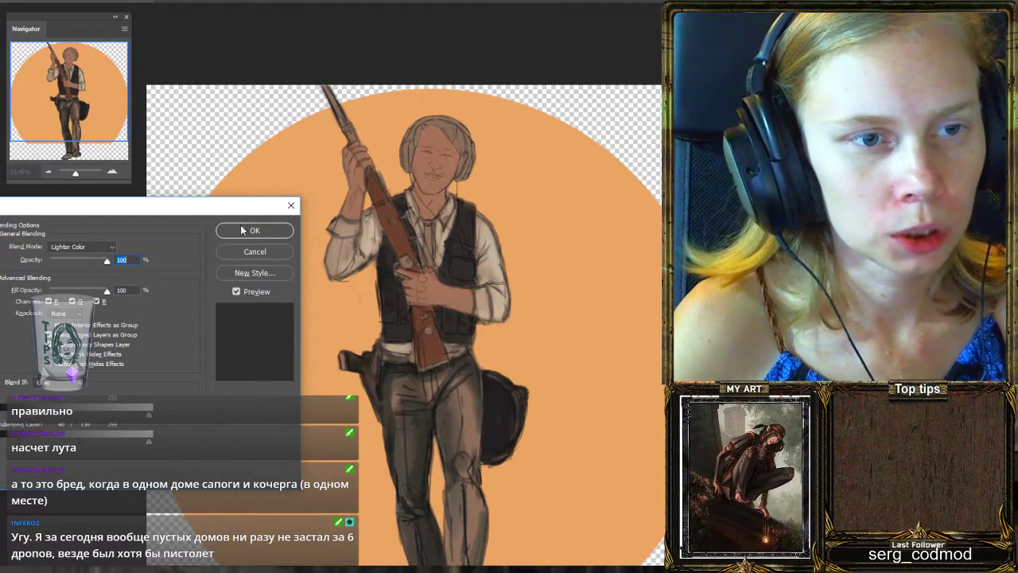
left_click(244, 230)
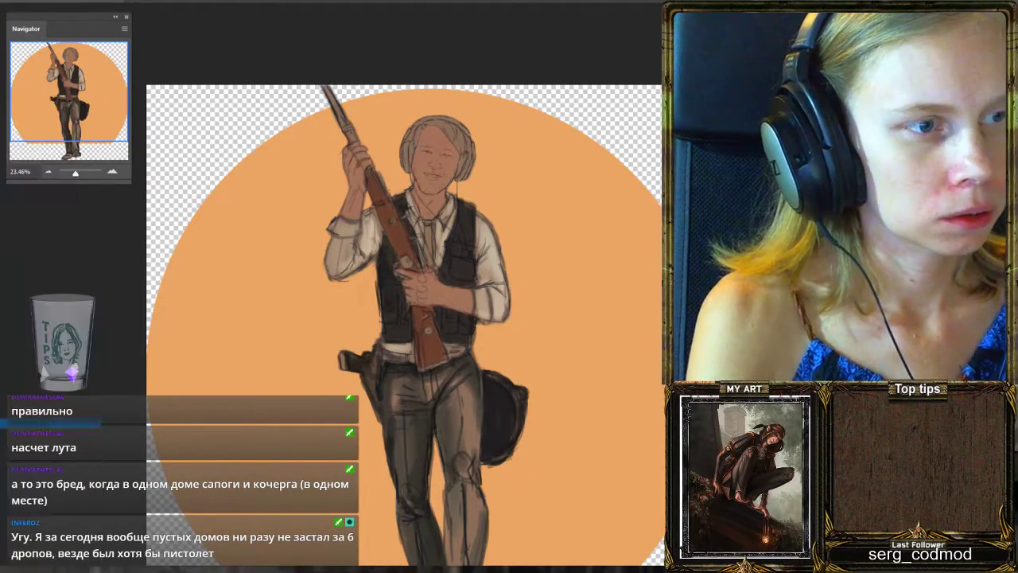
Zoom out, flip the canvas horizontally, then zoom in on the face.
scroll(241, 244, "down", 2)
scroll(252, 216, "down", 1)
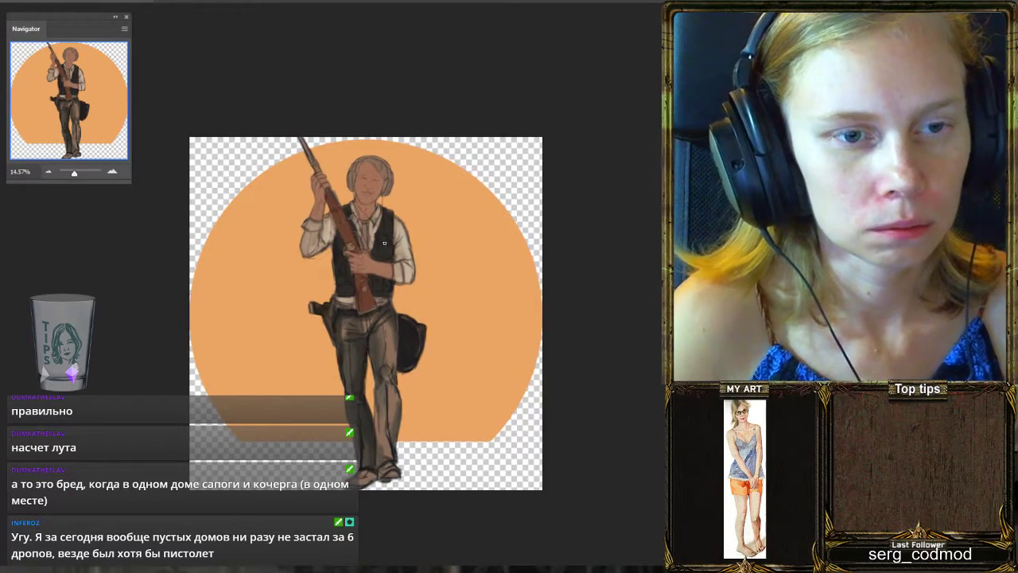
scroll(373, 247, "down", 1)
scroll(353, 256, "up", 1)
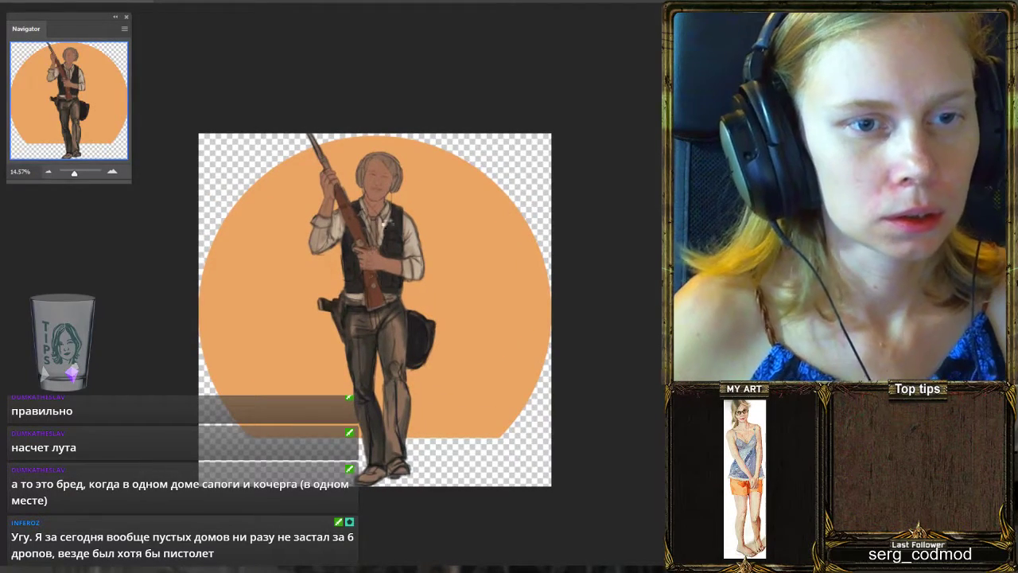
key("h")
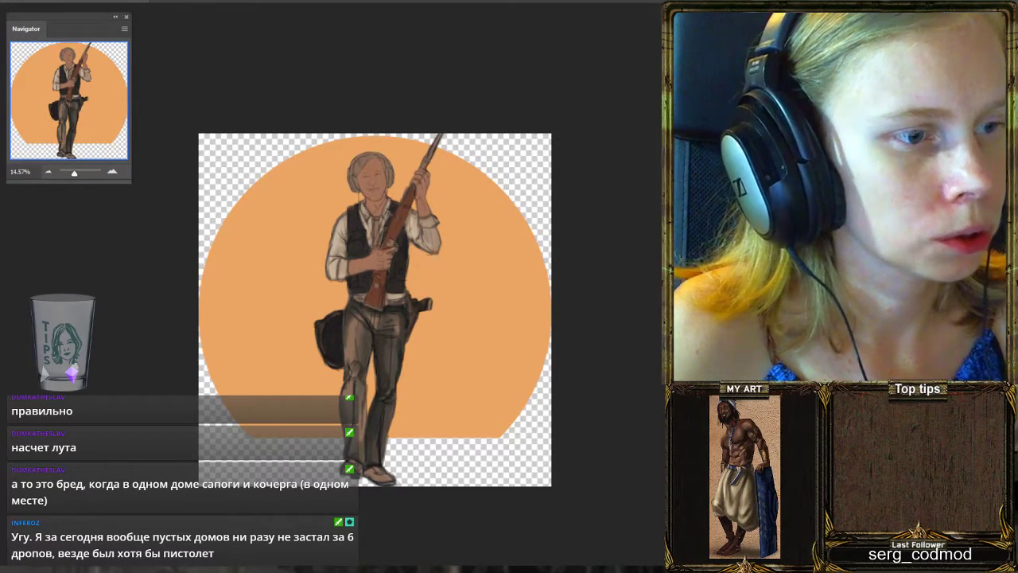
left_click_drag(369, 166, 415, 171)
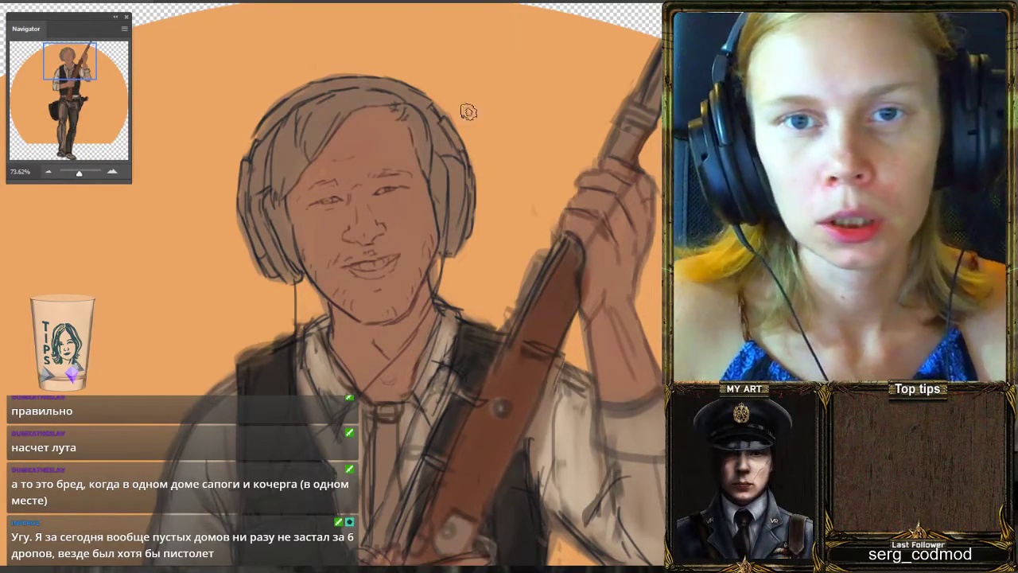
Build up a light forehead highlight and lighten the right cheek below the eye.
mouse_move(396, 121)
left_mouse_down()
mouse_move(412, 151)
mouse_move(393, 120)
left_mouse_up()
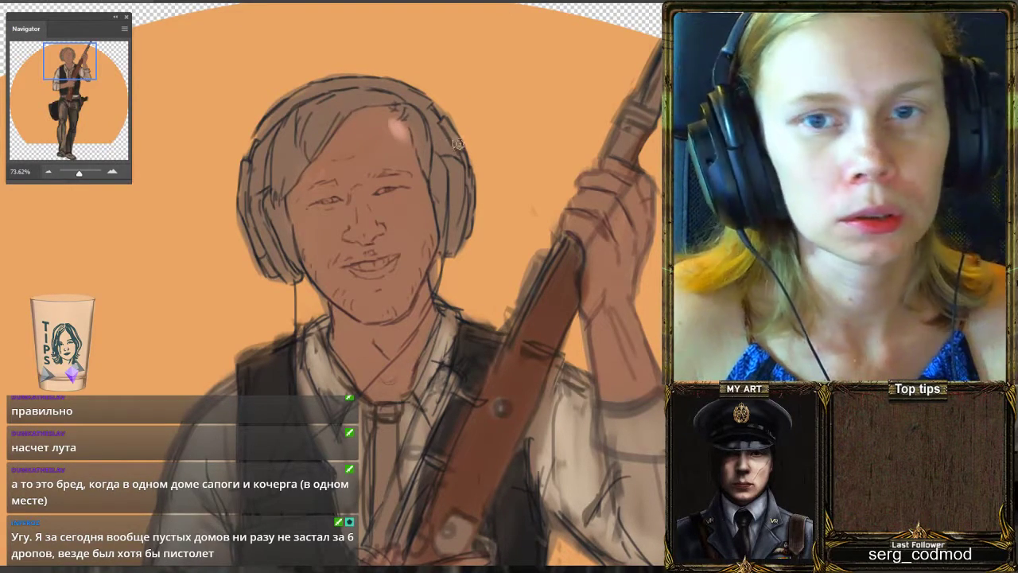
left_click_drag(400, 137, 397, 156)
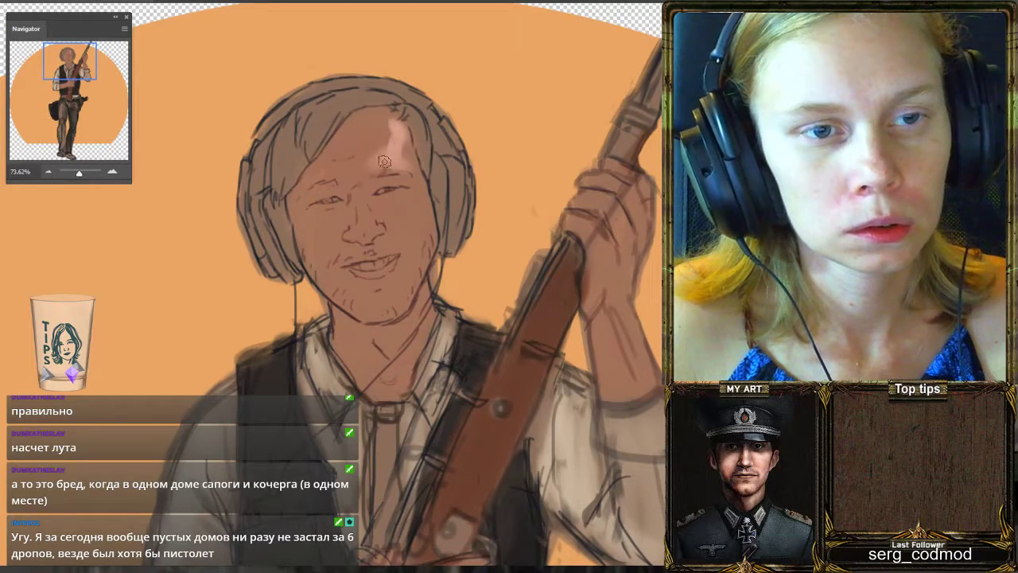
mouse_move(378, 133)
left_mouse_down()
mouse_move(384, 118)
mouse_move(396, 120)
mouse_move(373, 137)
mouse_move(351, 113)
mouse_move(391, 140)
mouse_move(363, 115)
left_mouse_up()
mouse_move(411, 206)
left_mouse_down()
mouse_move(421, 231)
mouse_move(409, 199)
mouse_move(417, 232)
mouse_move(406, 235)
mouse_move(417, 203)
mouse_move(422, 233)
mouse_move(428, 221)
mouse_move(421, 211)
mouse_move(414, 278)
left_mouse_up()
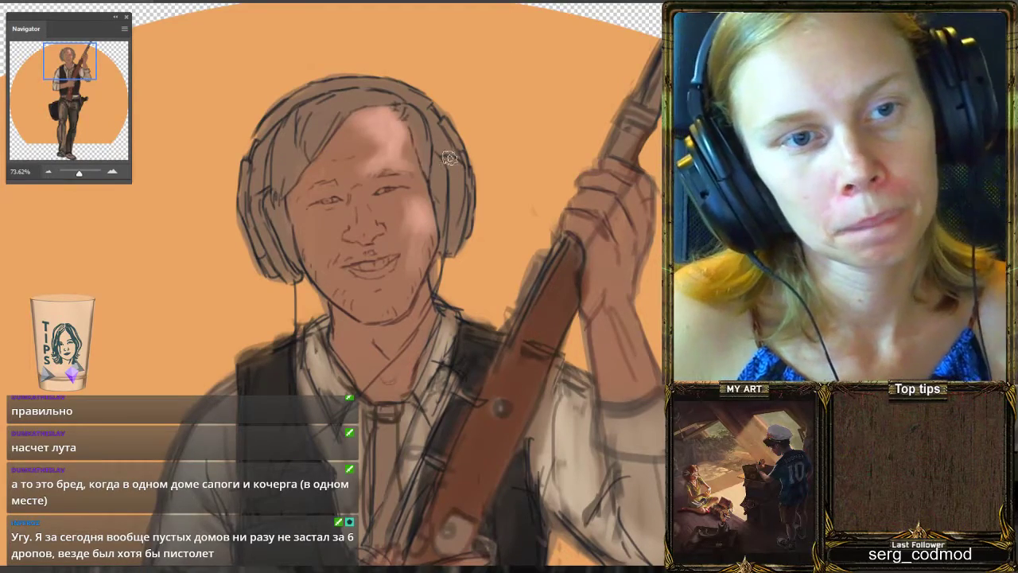
left_click_drag(390, 55, 416, 95)
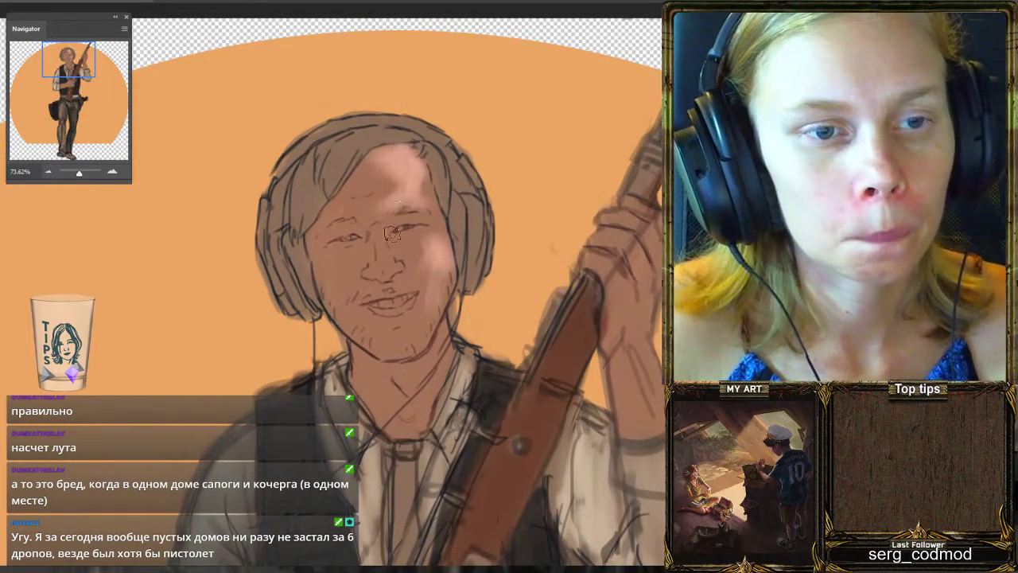
With a smaller brush, darken the forehead near the hairline with brown.
key("bracketleft")
key("bracketleft")
key("bracketleft")
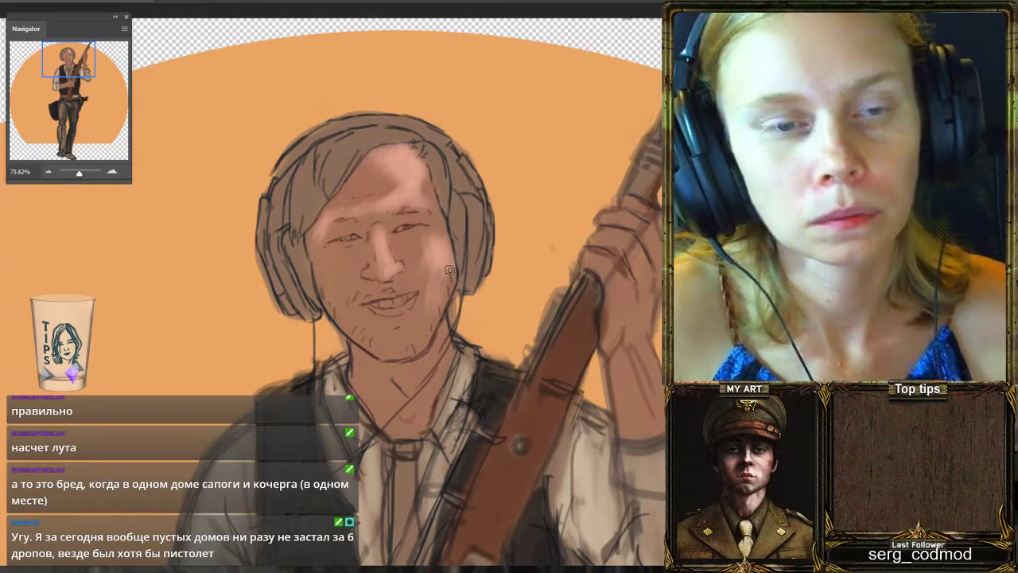
scroll(476, 237, "down", 1)
scroll(471, 226, "up", 1)
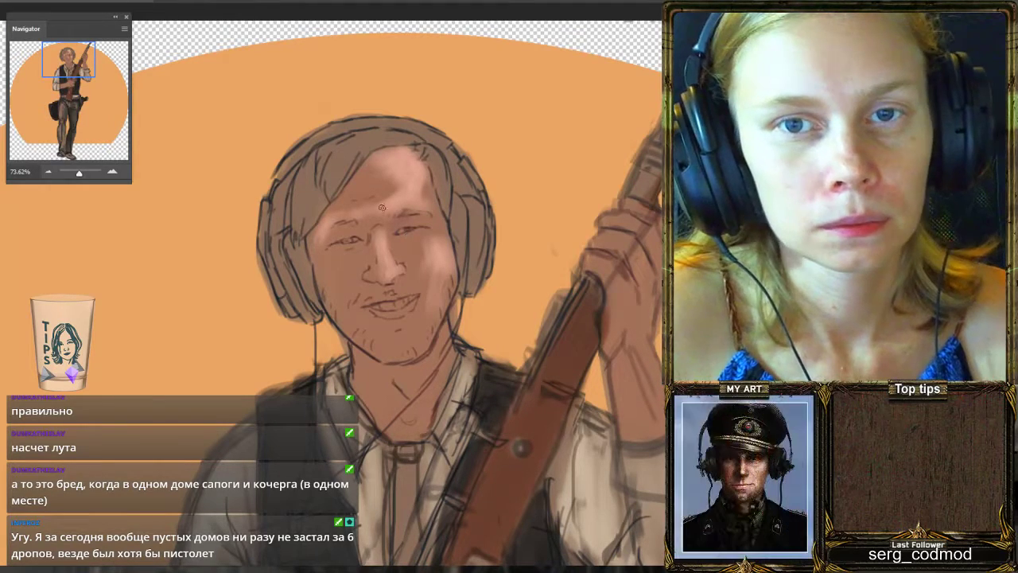
mouse_move(343, 197)
left_mouse_down()
mouse_move(362, 189)
mouse_move(342, 212)
mouse_move(367, 186)
mouse_move(365, 167)
mouse_move(347, 204)
mouse_move(327, 216)
mouse_move(332, 206)
mouse_move(360, 206)
mouse_move(349, 198)
mouse_move(358, 187)
left_mouse_up()
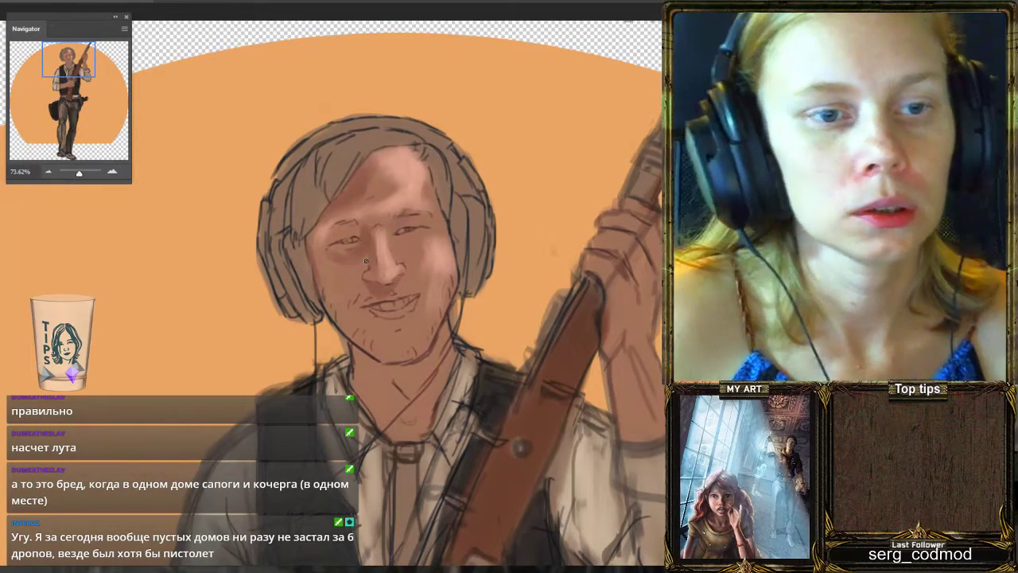
scroll(366, 260, "down", 1)
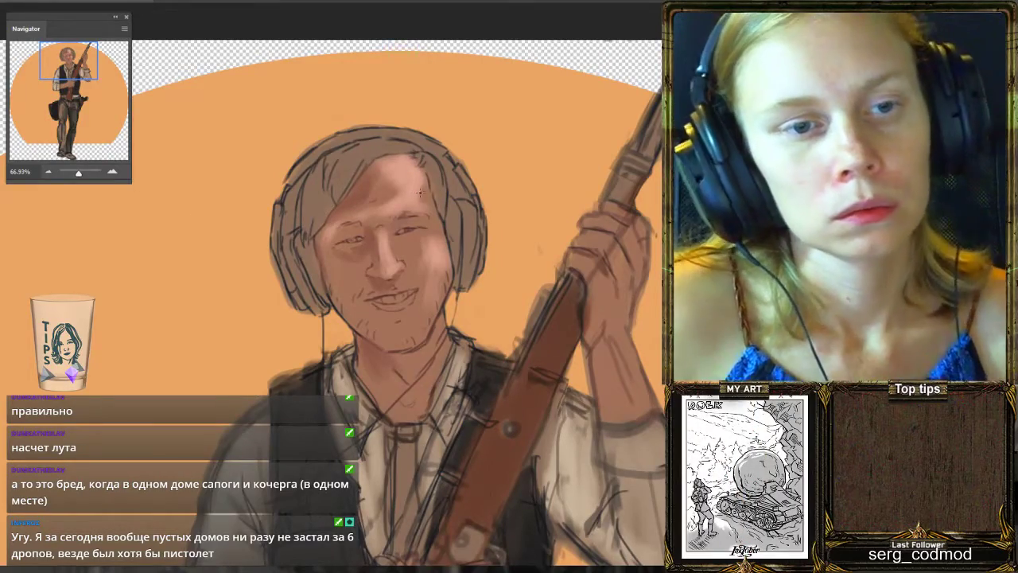
scroll(457, 239, "down", 5)
left_click_drag(450, 209, 643, 202)
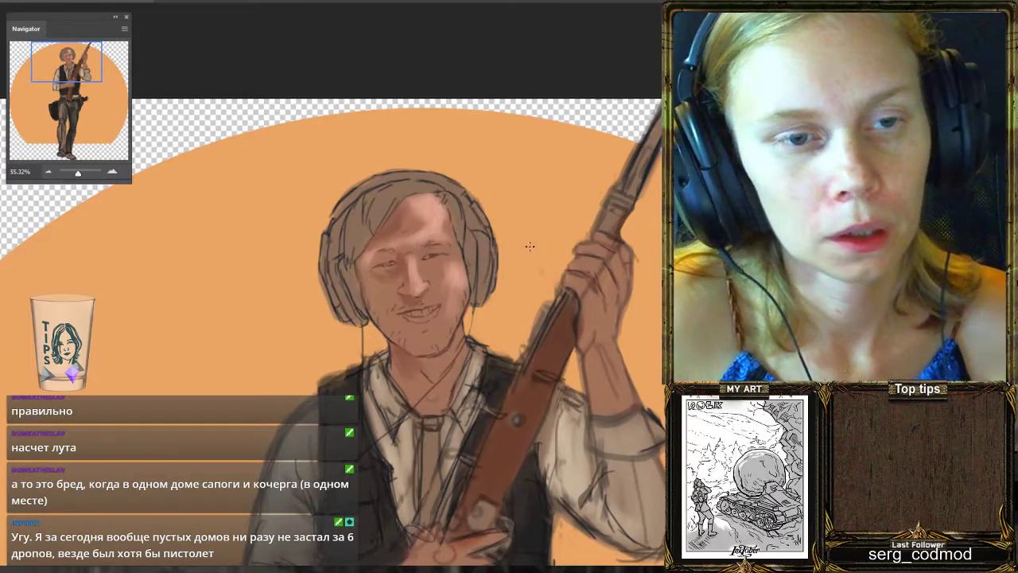
scroll(516, 245, "up", 1)
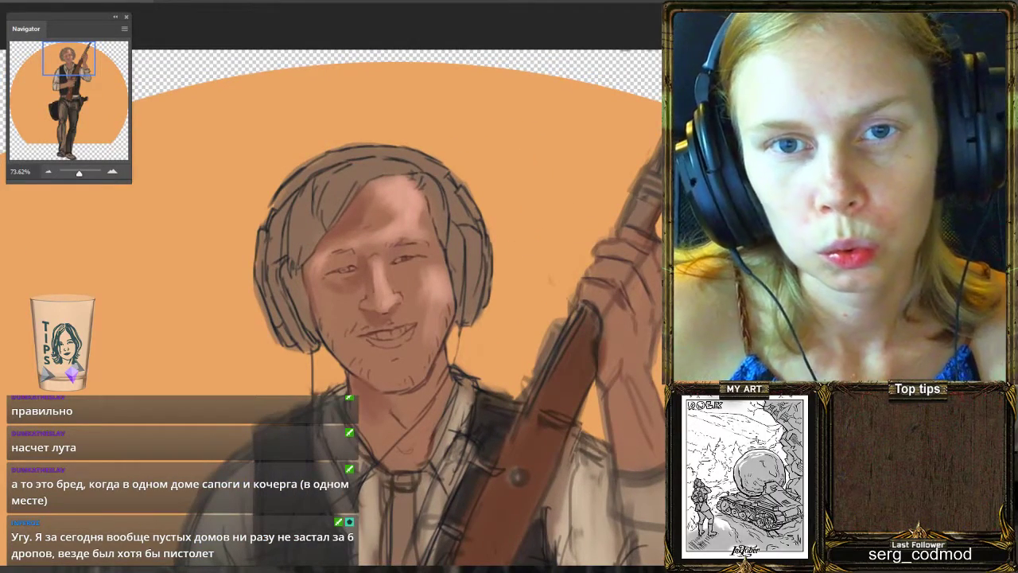
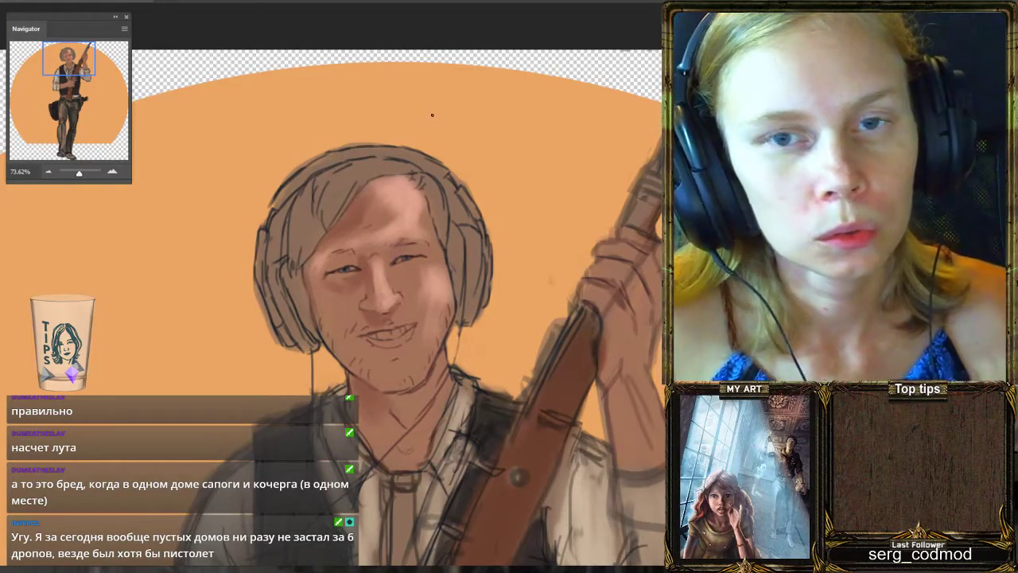
Sample the forehead skin tone and paint refined shading around the mouth and cheeks.
scroll(453, 211, "down", 1)
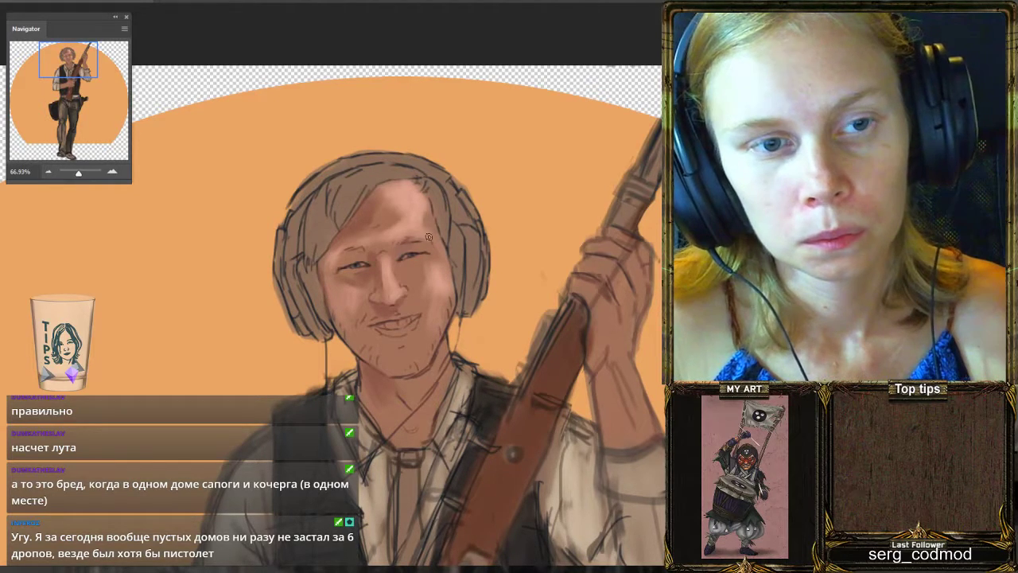
left_click(414, 198, "alt")
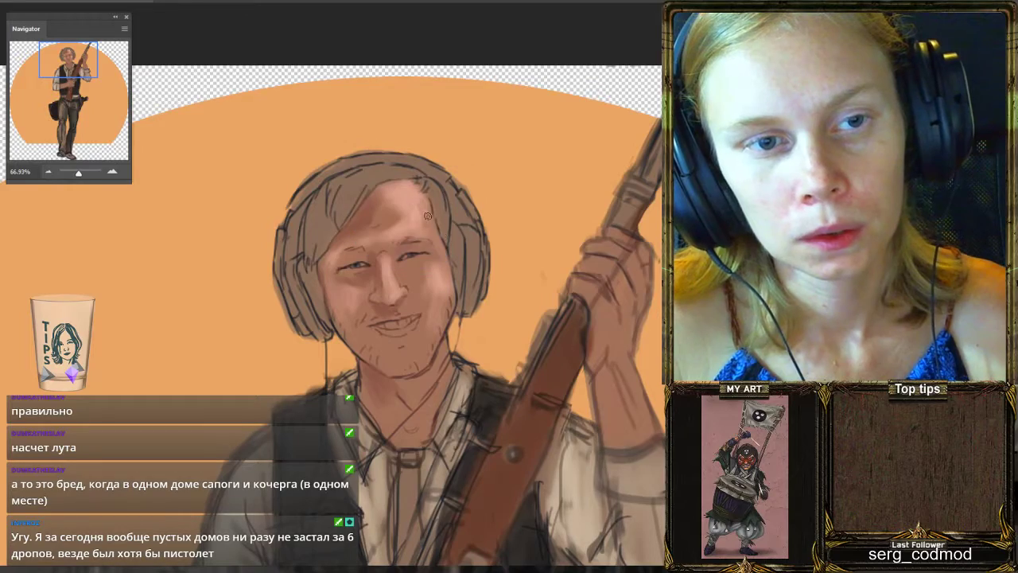
scroll(481, 242, "down", 2)
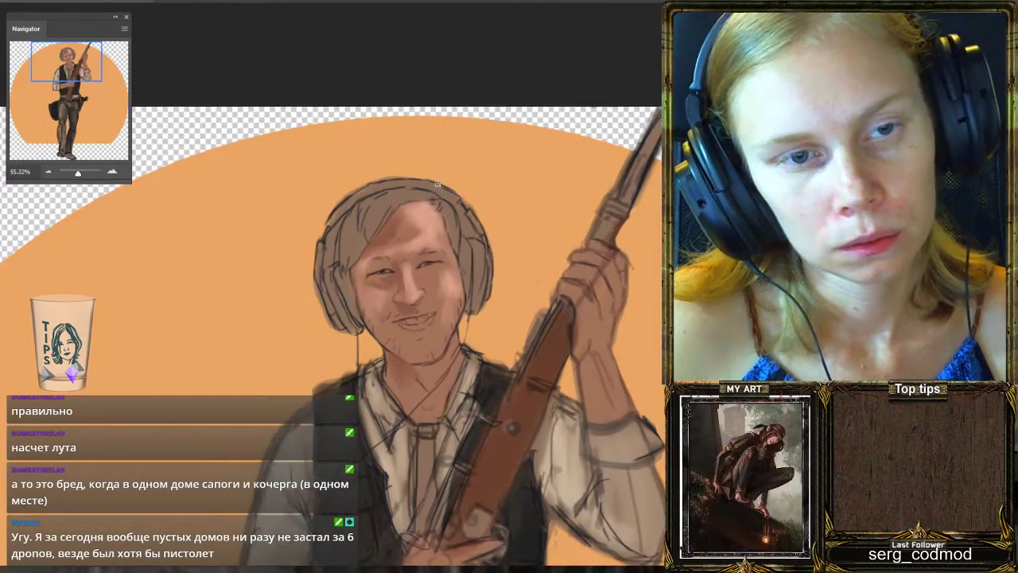
scroll(438, 185, "up", 2)
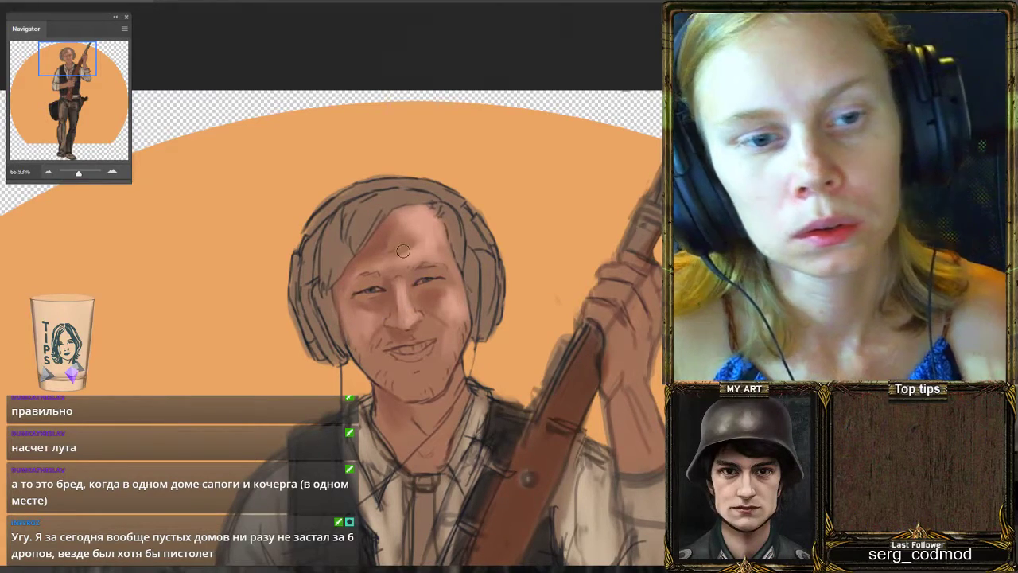
scroll(402, 328, "down", 2)
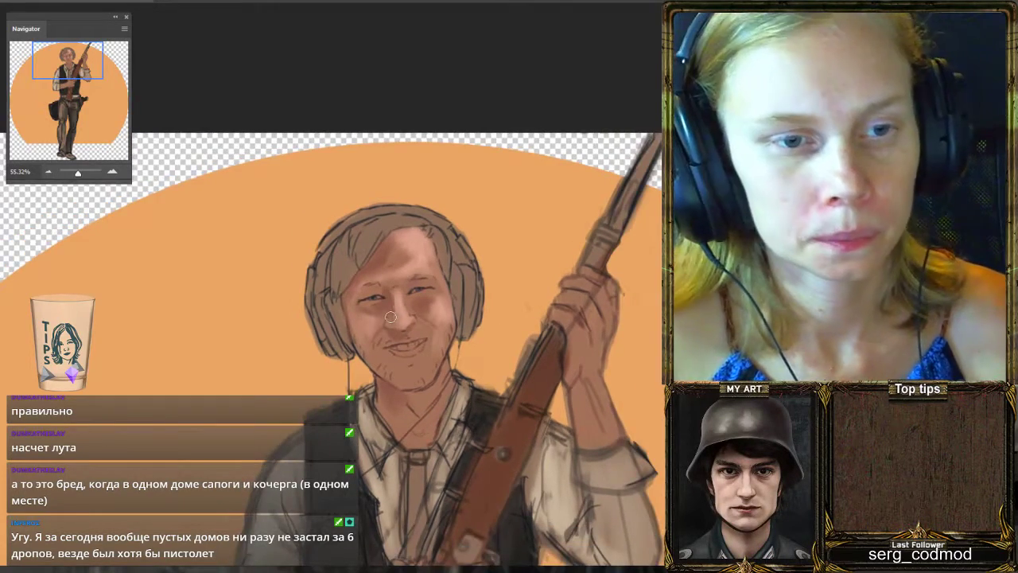
scroll(358, 304, "up", 2)
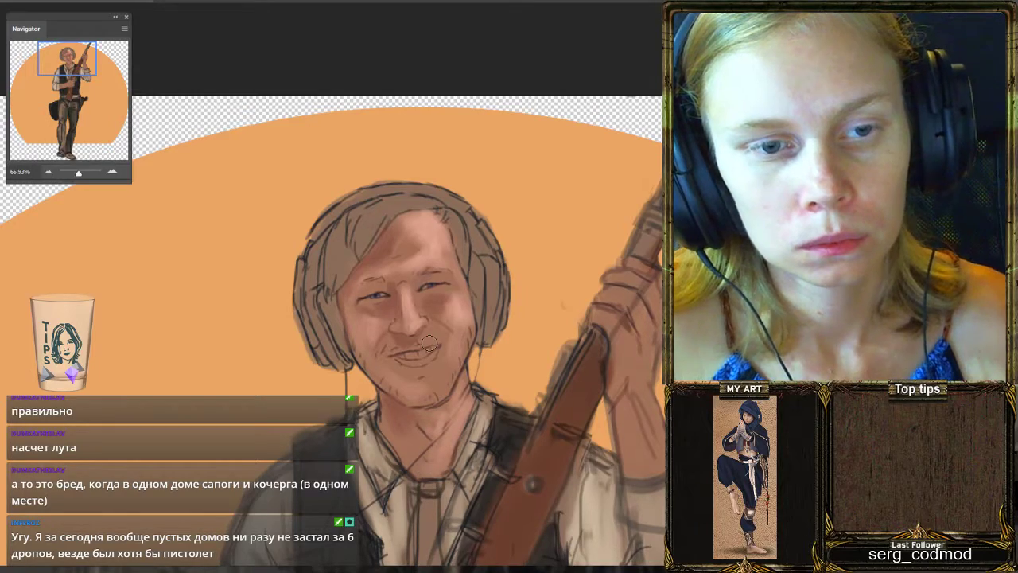
scroll(429, 342, "down", 2)
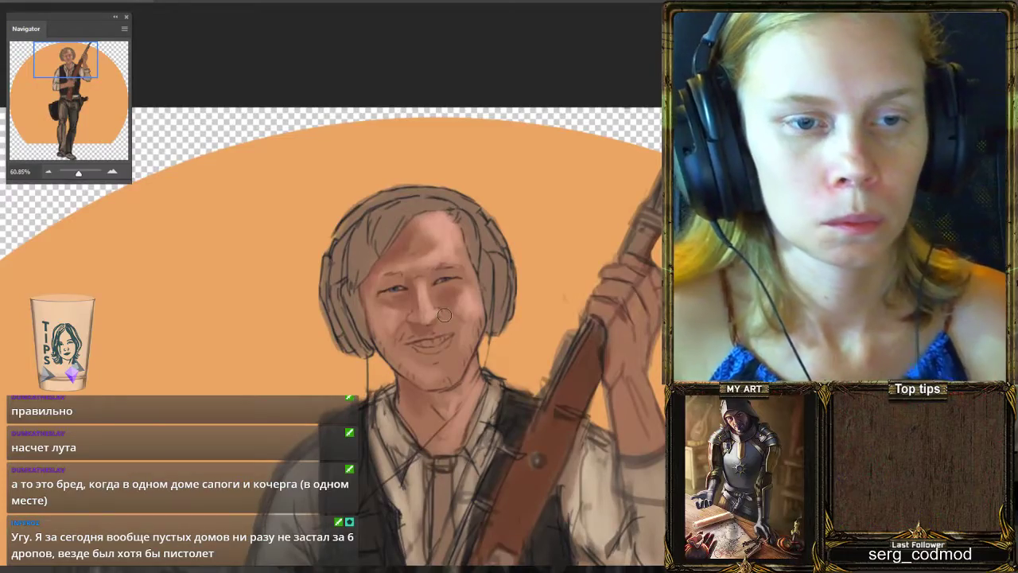
scroll(446, 315, "down", 1)
scroll(458, 206, "down", 2)
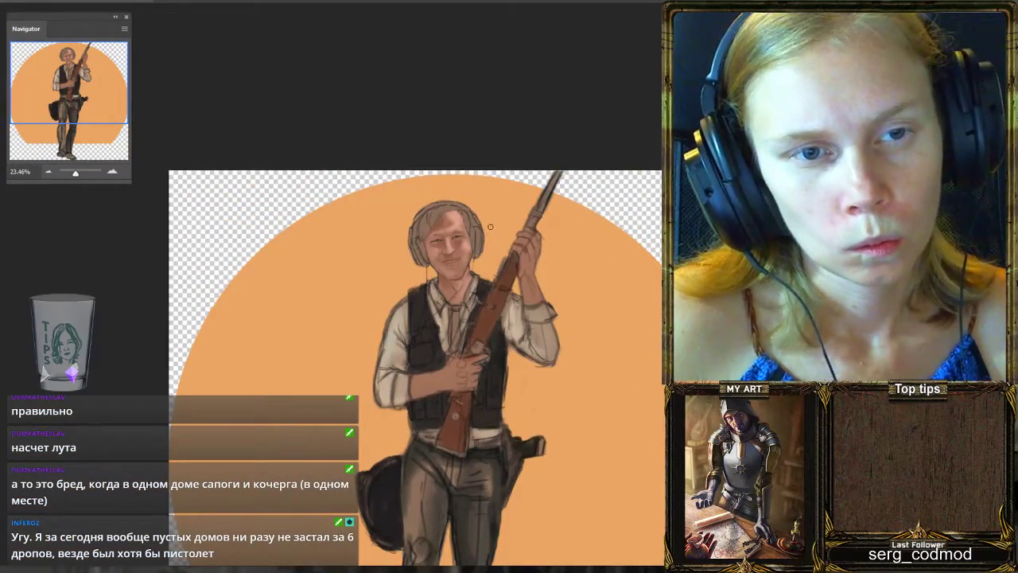
scroll(495, 263, "down", 1)
scroll(477, 239, "up", 2)
scroll(453, 187, "up", 3)
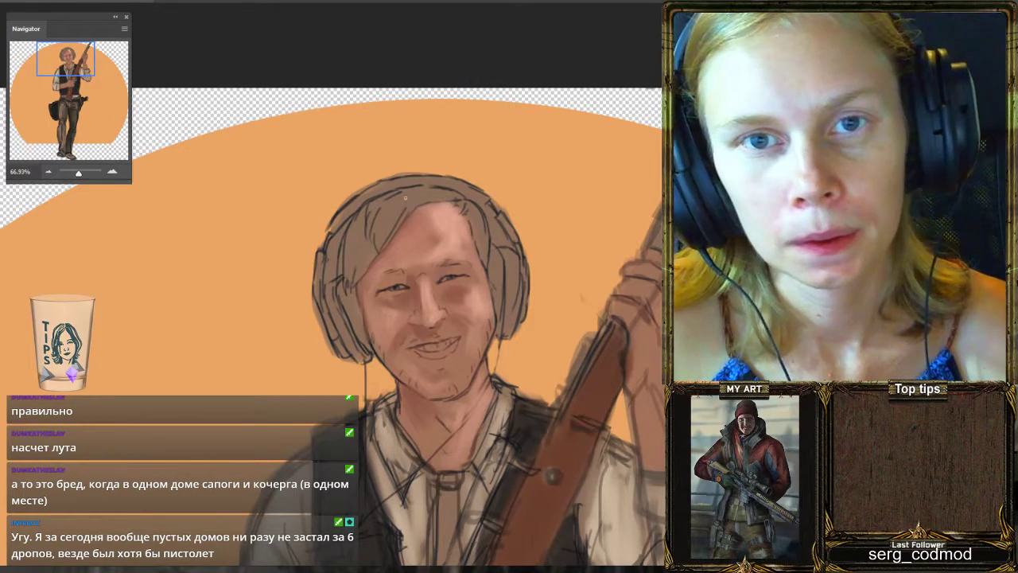
Darken the hair above the left eye and down the left side of the face.
left_click_drag(382, 239, 362, 266)
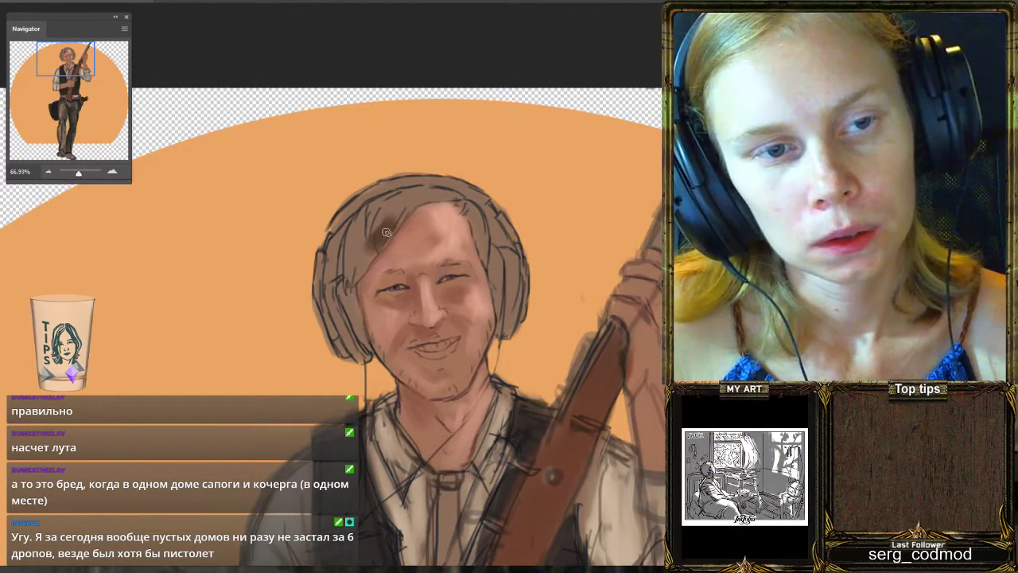
left_click_drag(379, 256, 361, 274)
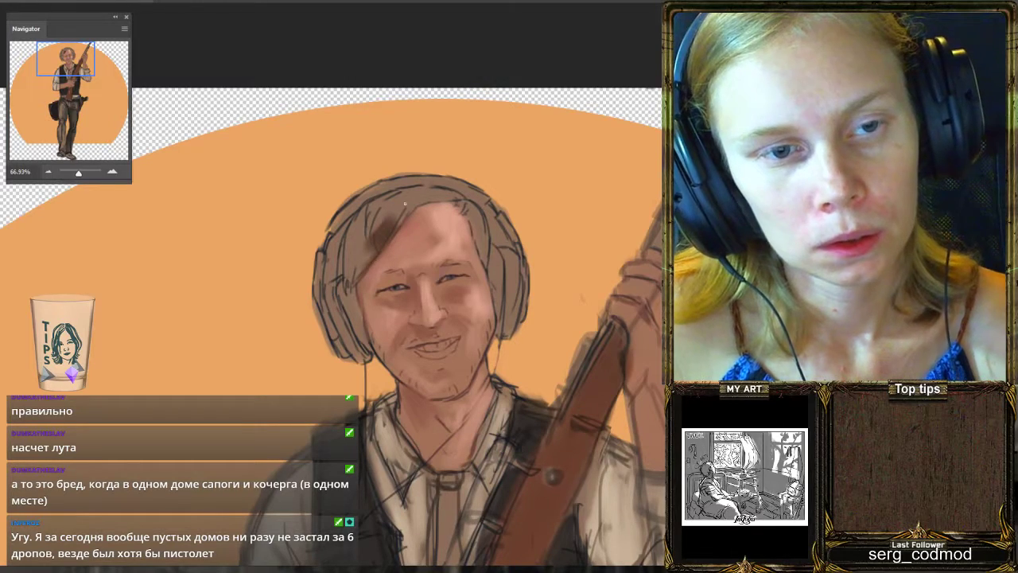
mouse_move(379, 241)
left_mouse_down()
mouse_move(360, 272)
mouse_move(375, 229)
mouse_move(351, 274)
mouse_move(371, 243)
left_mouse_up()
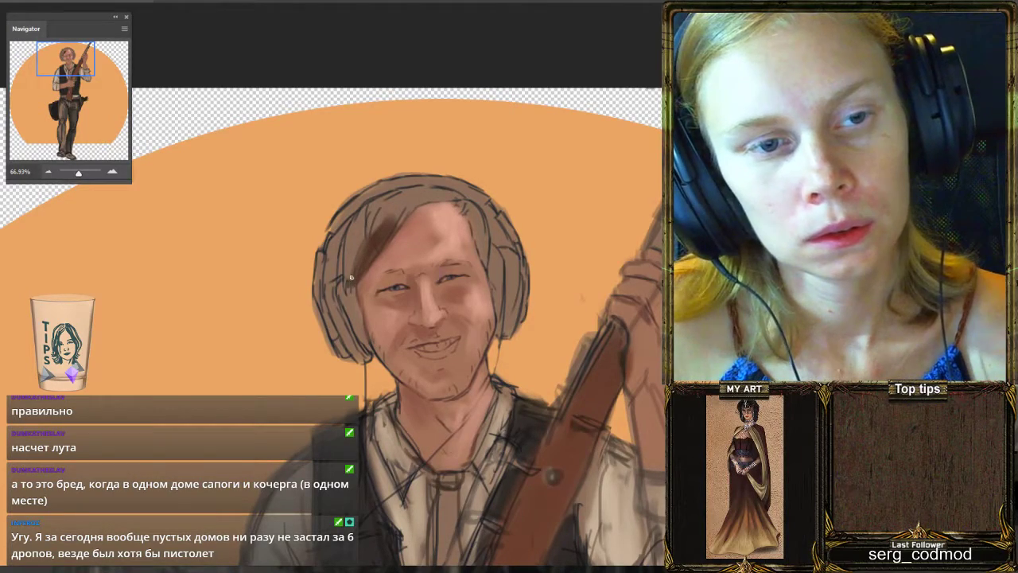
left_click_drag(365, 238, 349, 273)
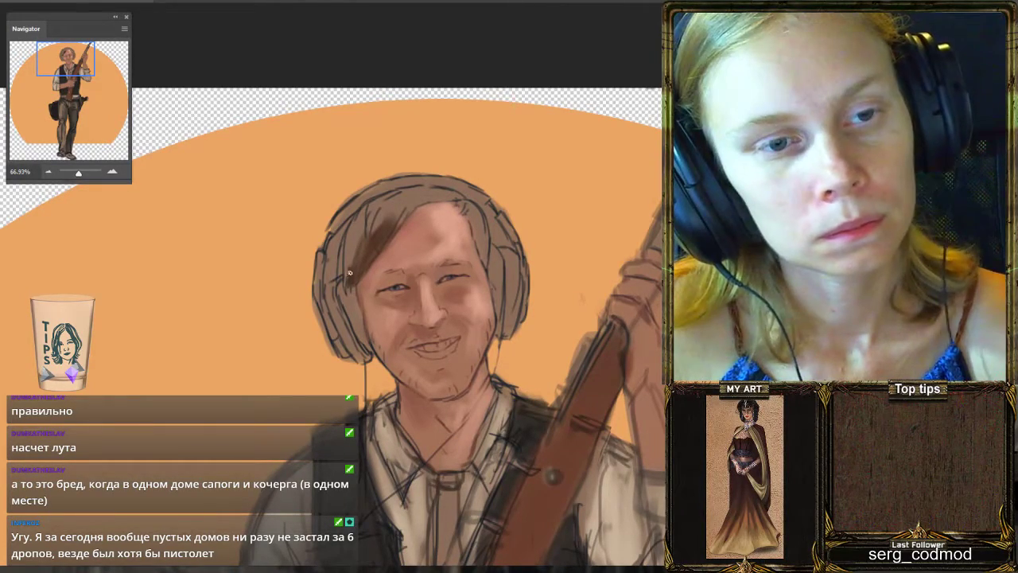
mouse_move(368, 214)
left_mouse_down()
mouse_move(352, 279)
mouse_move(348, 251)
mouse_move(347, 288)
left_mouse_up()
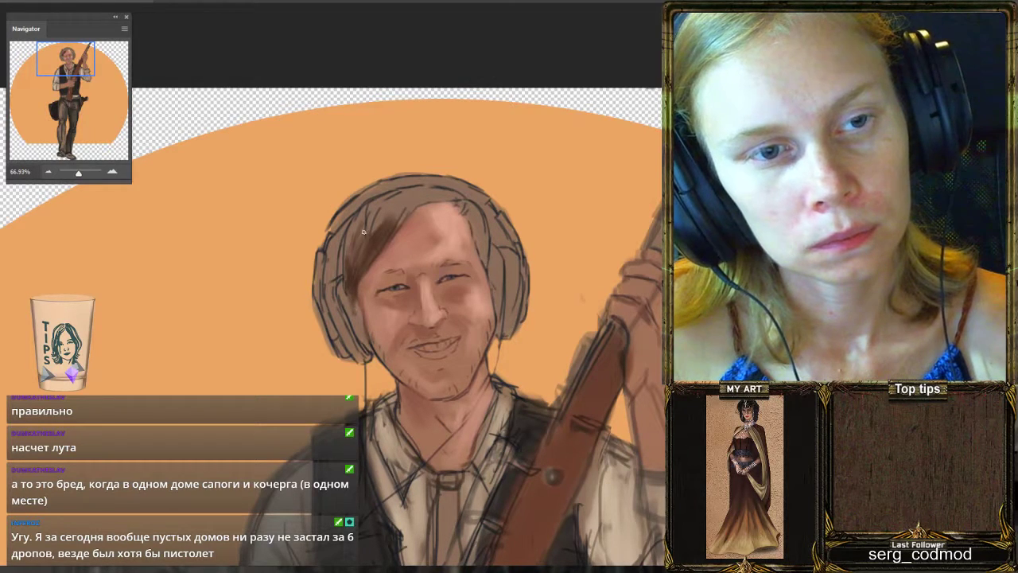
left_click_drag(364, 210, 347, 271)
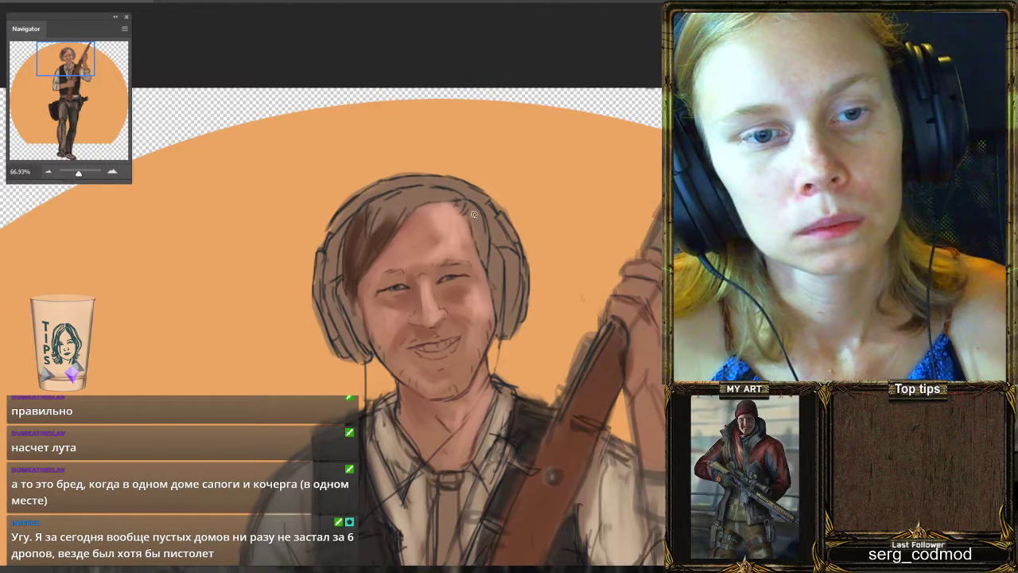
Darken the right-side hair and top hairline, warm the crown, and shade the left ear cup.
left_click_drag(475, 214, 479, 247)
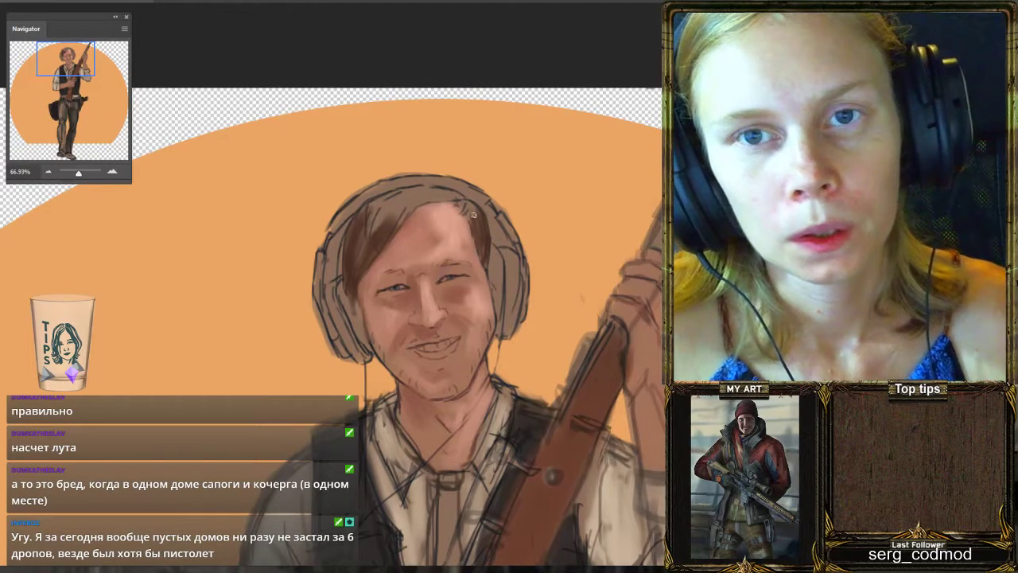
mouse_move(473, 215)
left_mouse_down()
mouse_move(426, 197)
mouse_move(456, 194)
mouse_move(362, 196)
mouse_move(427, 190)
mouse_move(403, 216)
left_mouse_up()
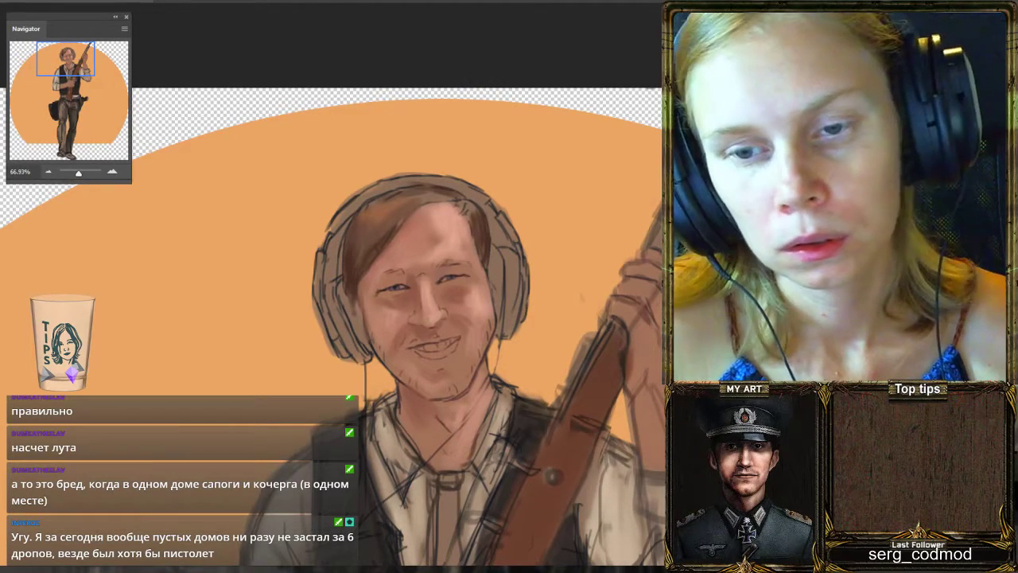
left_click_drag(413, 204, 388, 211)
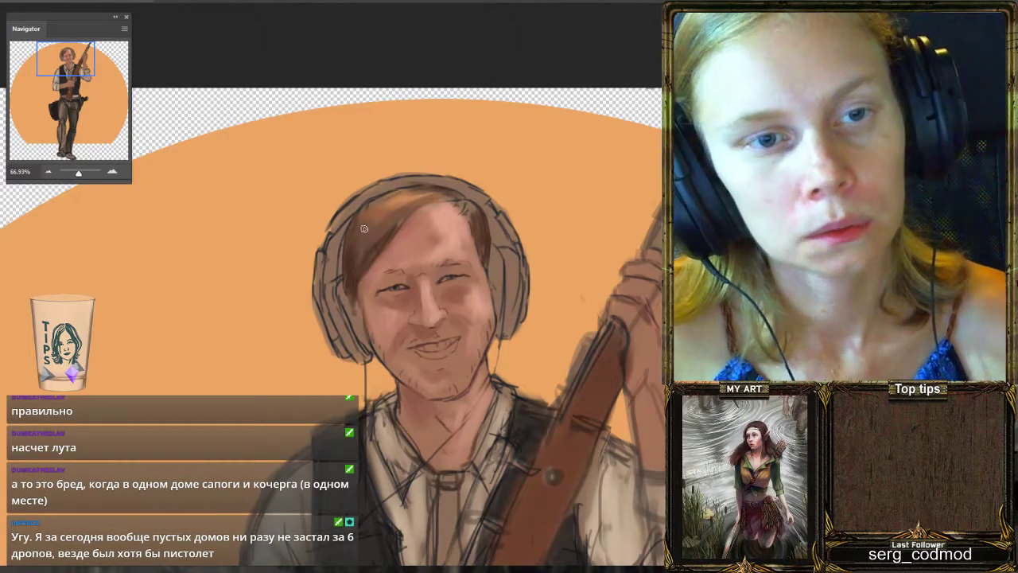
scroll(364, 230, "down", 2)
scroll(459, 224, "up", 2)
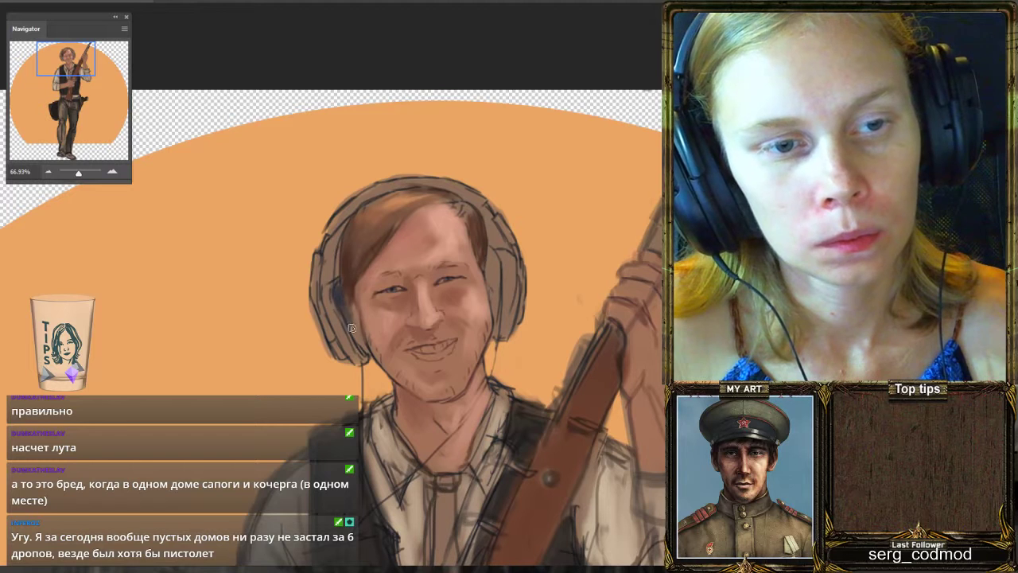
left_click_drag(352, 309, 366, 350)
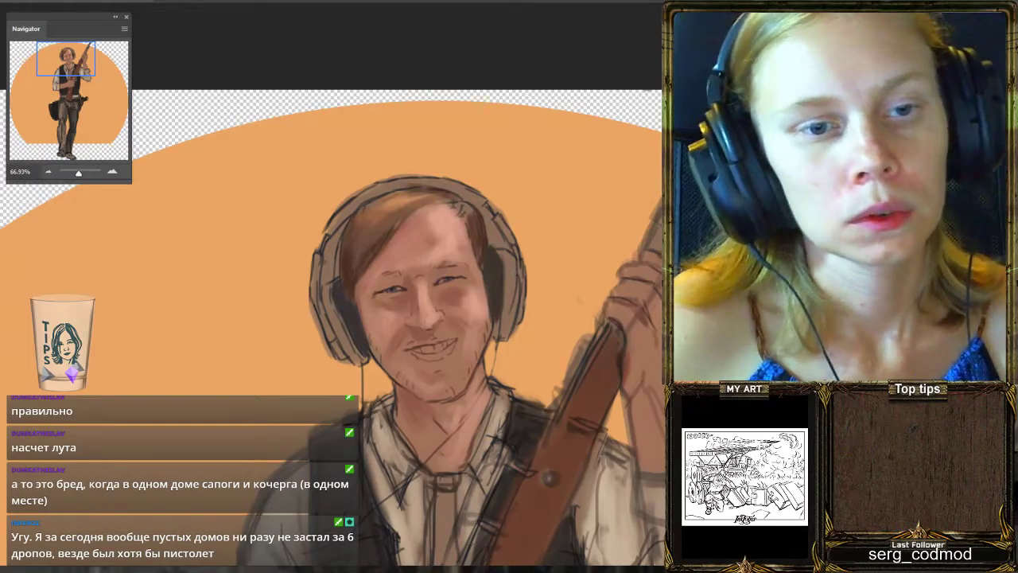
Flip the canvas horizontally and zoom back in on the man's face.
scroll(513, 272, "down", 5)
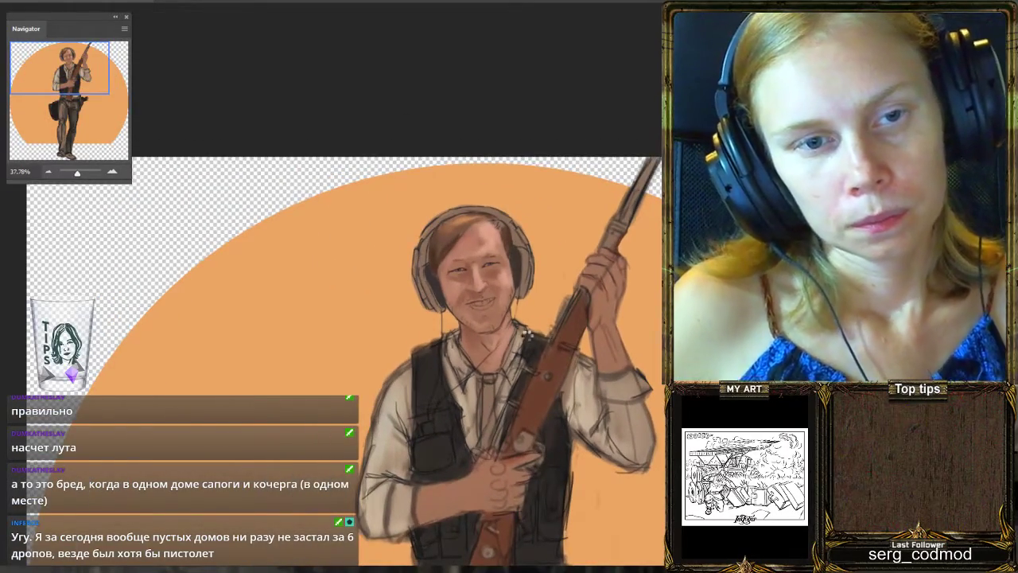
scroll(478, 342, "down", 5)
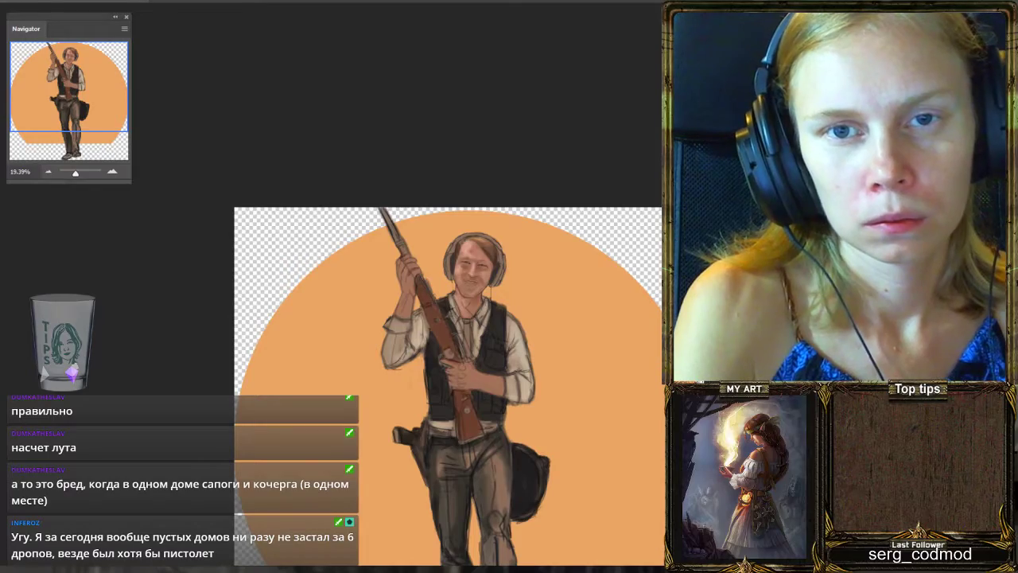
left_click_drag(459, 296, 491, 252)
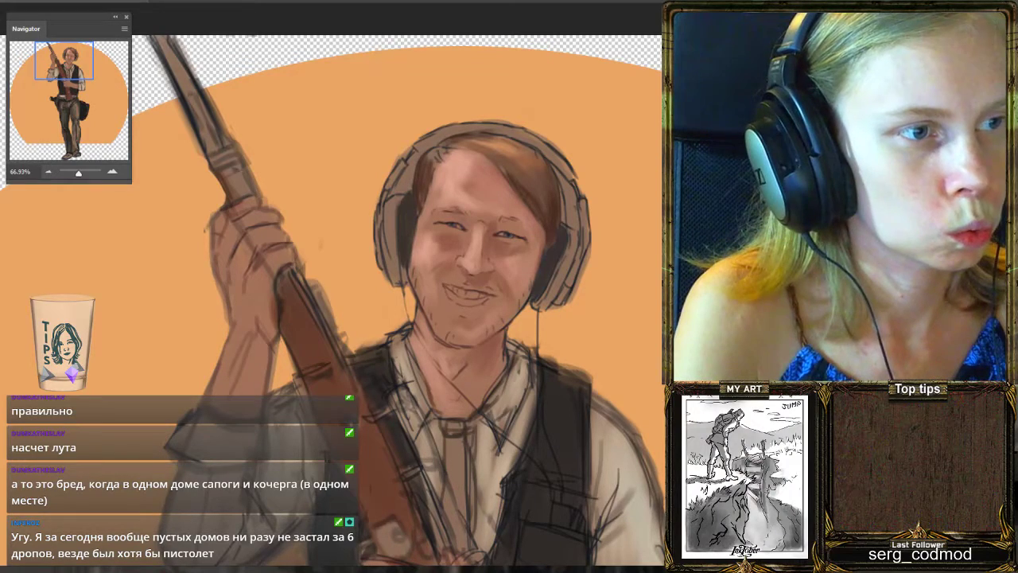
Bring up the current layer's context menu, dismiss it, and bring it up again.
right_click(0, 97)
left_click(1, 185)
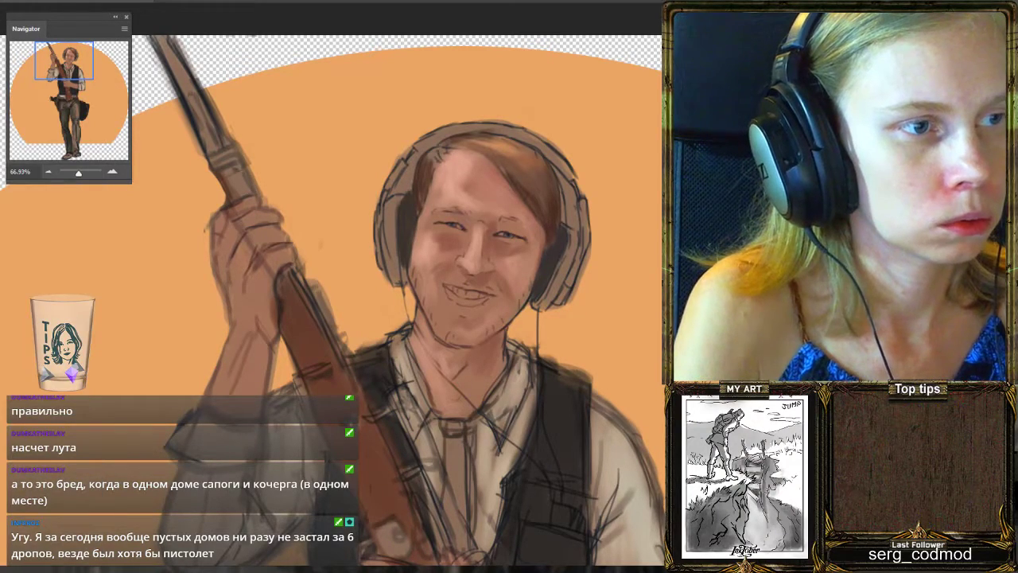
right_click(2, 185)
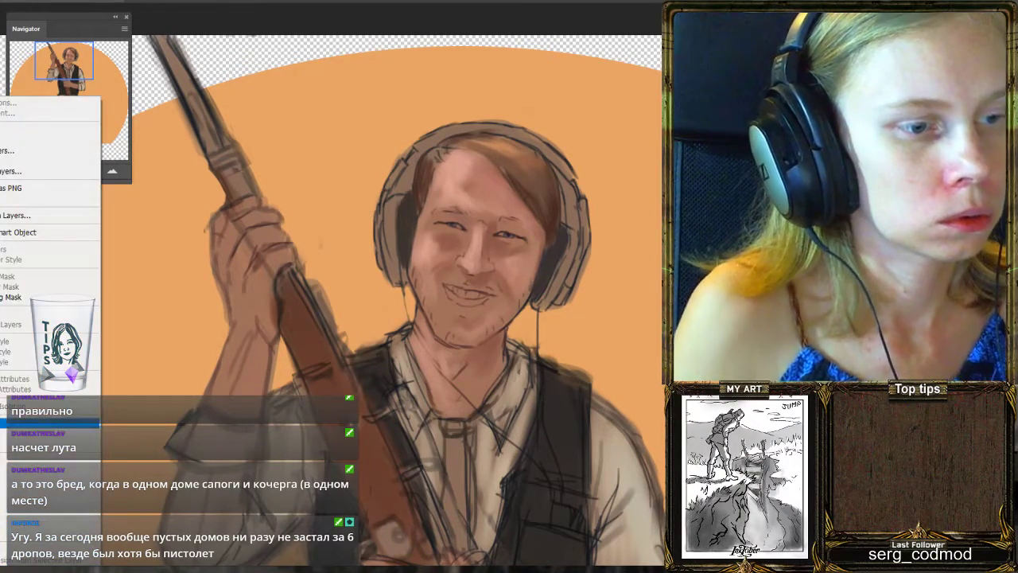
Dismiss the layer context menu and return the view to 66.93% zoom.
left_click(2, 184)
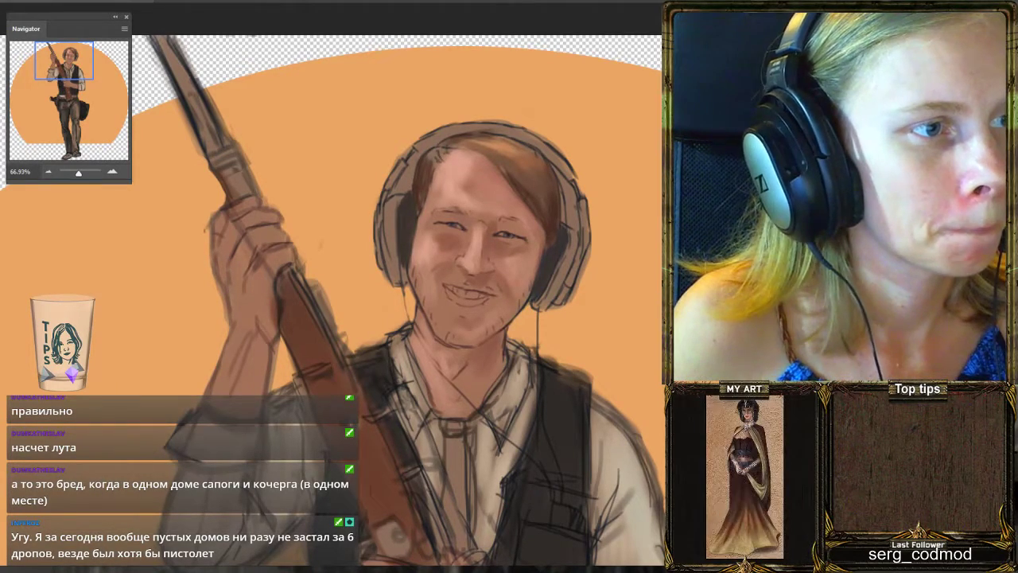
scroll(467, 229, "up", 1)
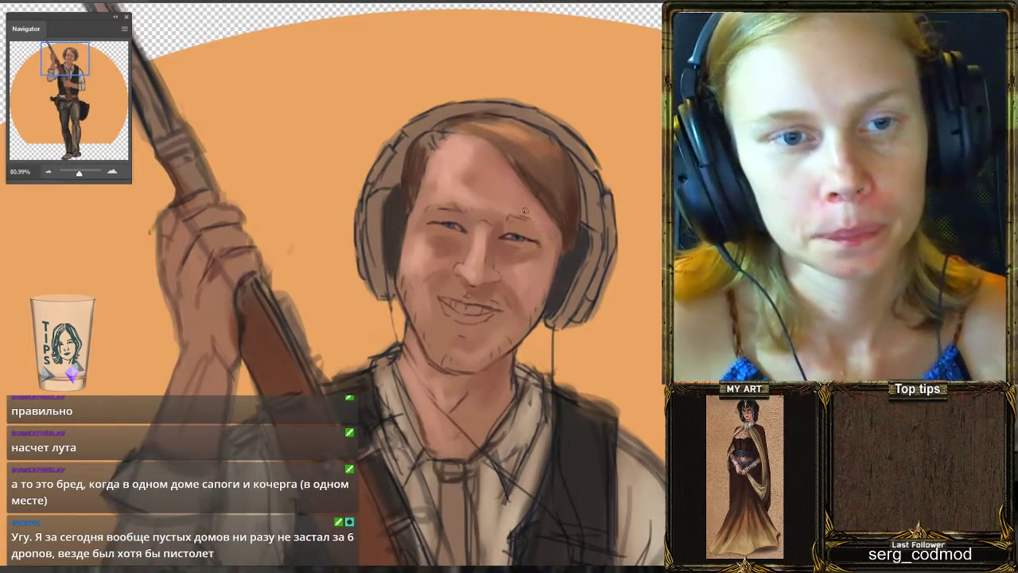
scroll(527, 211, "down", 1)
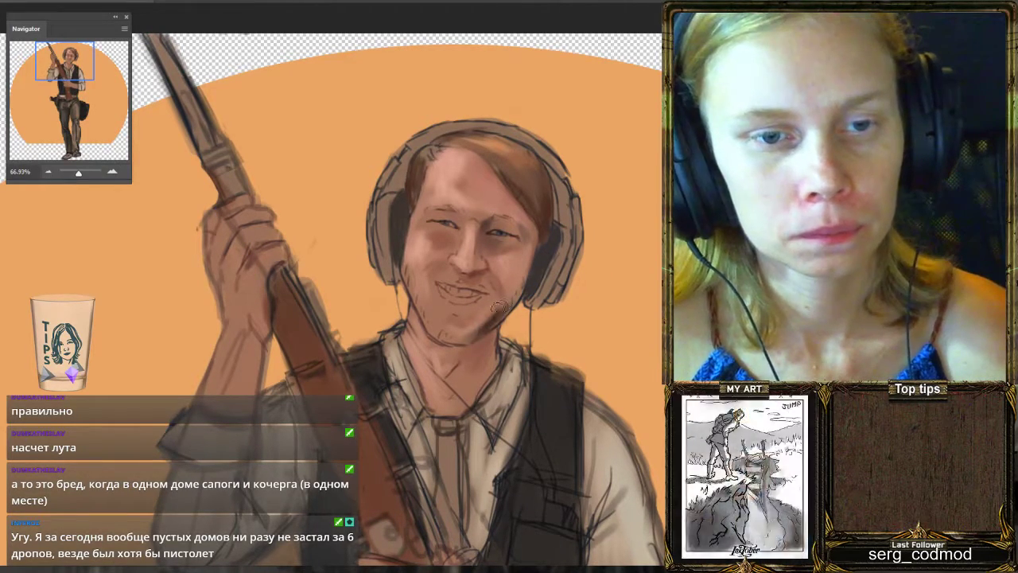
Paint dark stubble shading along the jaw down to the chin.
mouse_move(507, 310)
left_mouse_down()
mouse_move(454, 340)
mouse_move(459, 353)
mouse_move(443, 335)
mouse_move(461, 341)
mouse_move(434, 337)
mouse_move(464, 343)
mouse_move(440, 340)
mouse_move(480, 333)
left_mouse_up()
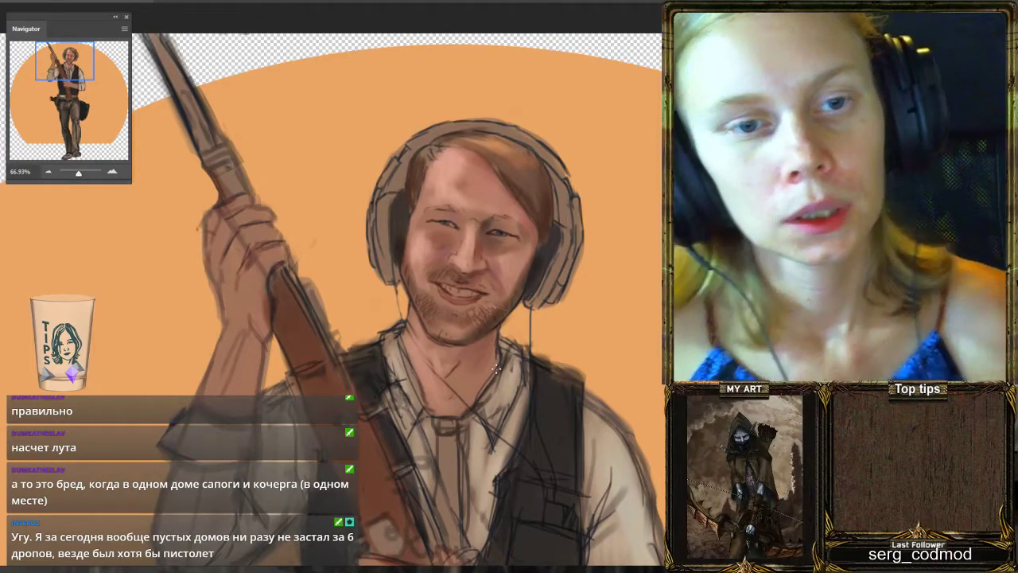
scroll(492, 363, "down", 3)
scroll(480, 335, "up", 2)
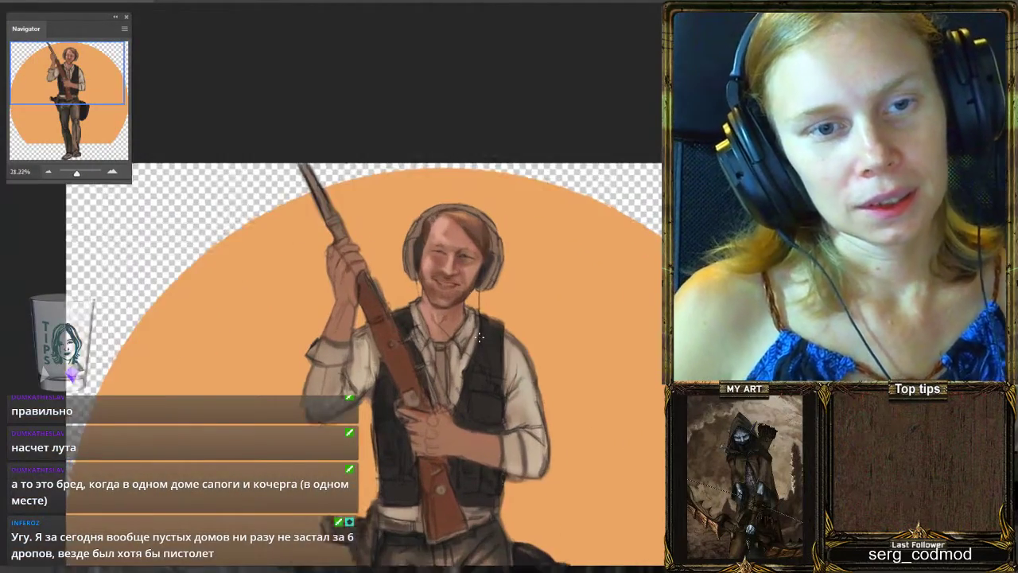
scroll(530, 276, "up", 1)
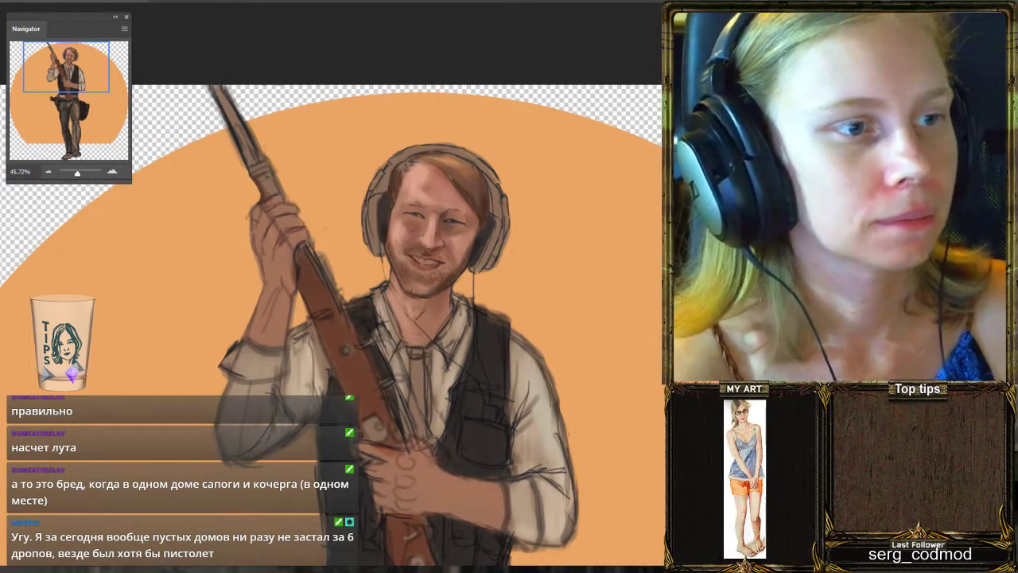
right_click(8, 434)
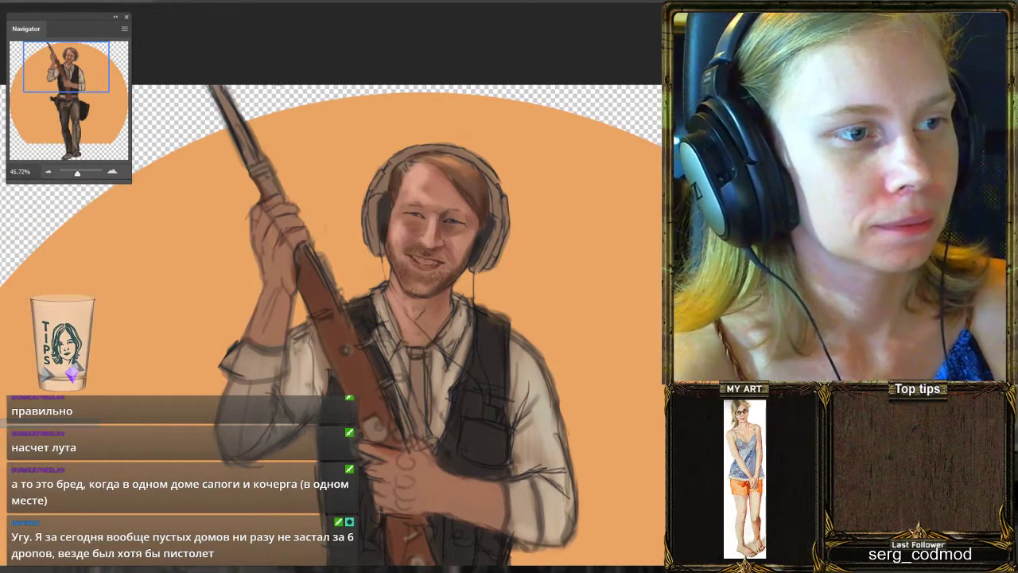
left_click(48, 423)
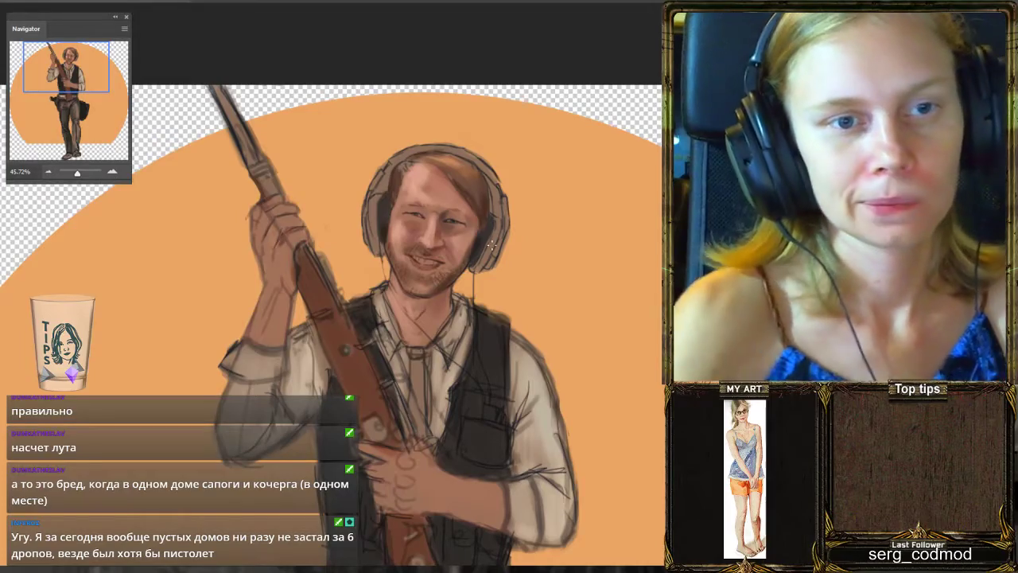
scroll(473, 264, "down", 3)
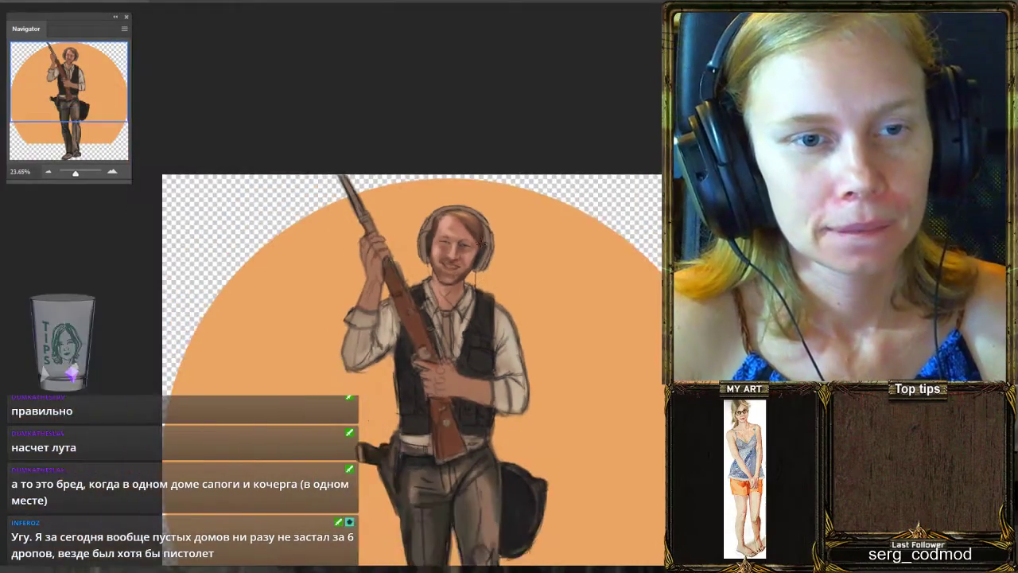
scroll(456, 241, "up", 1)
scroll(457, 240, "up", 5)
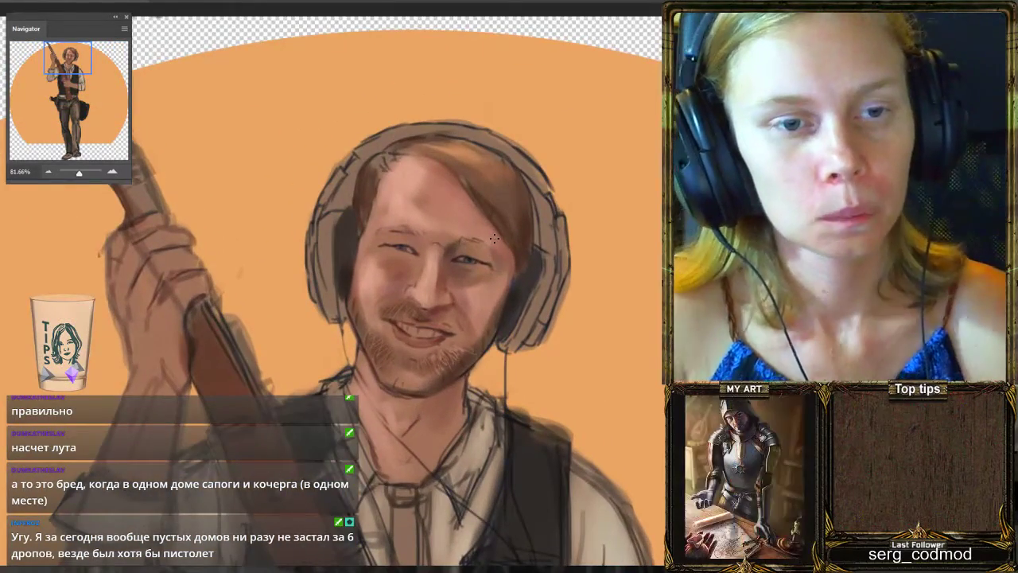
Blend the forehead and cheek skin and sharpen the beard and grin.
scroll(495, 238, "down", 1)
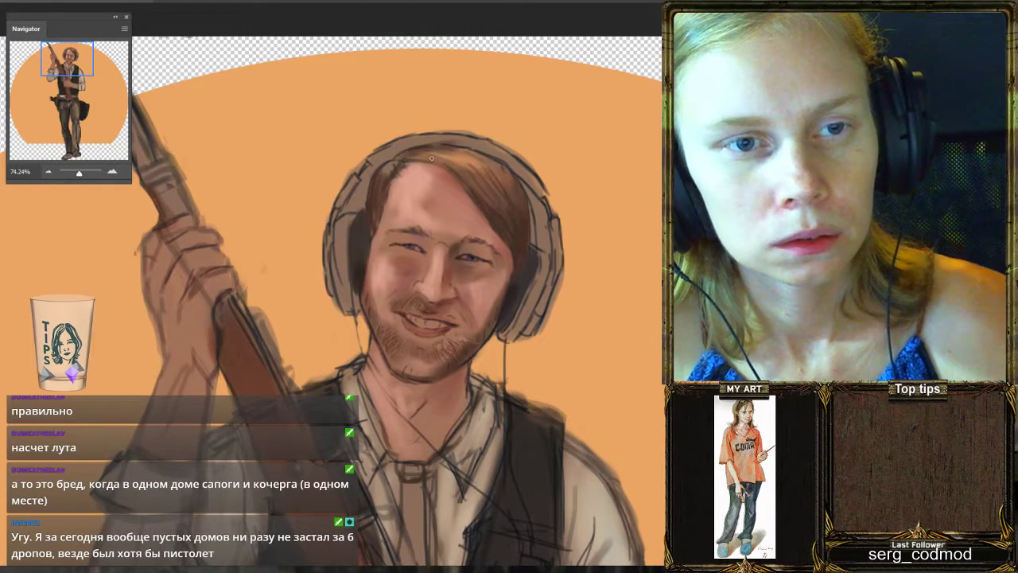
scroll(467, 121, "down", 3)
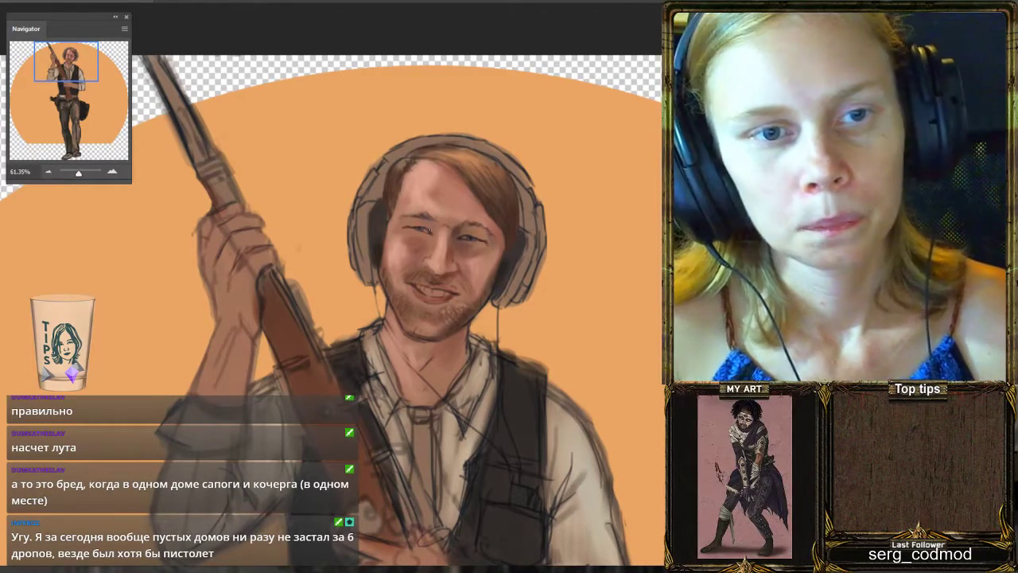
left_click_drag(430, 230, 420, 244)
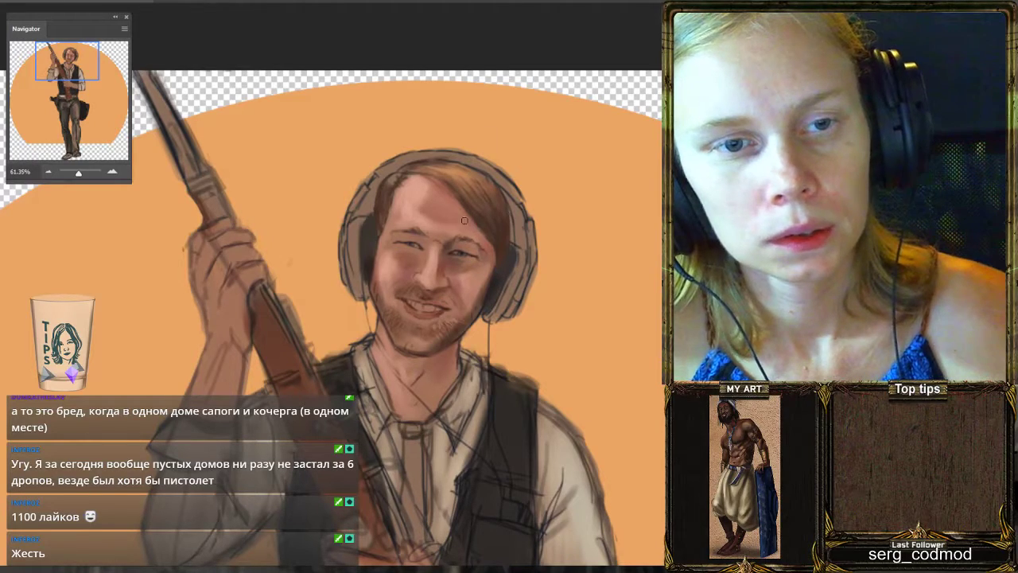
scroll(497, 258, "down", 4)
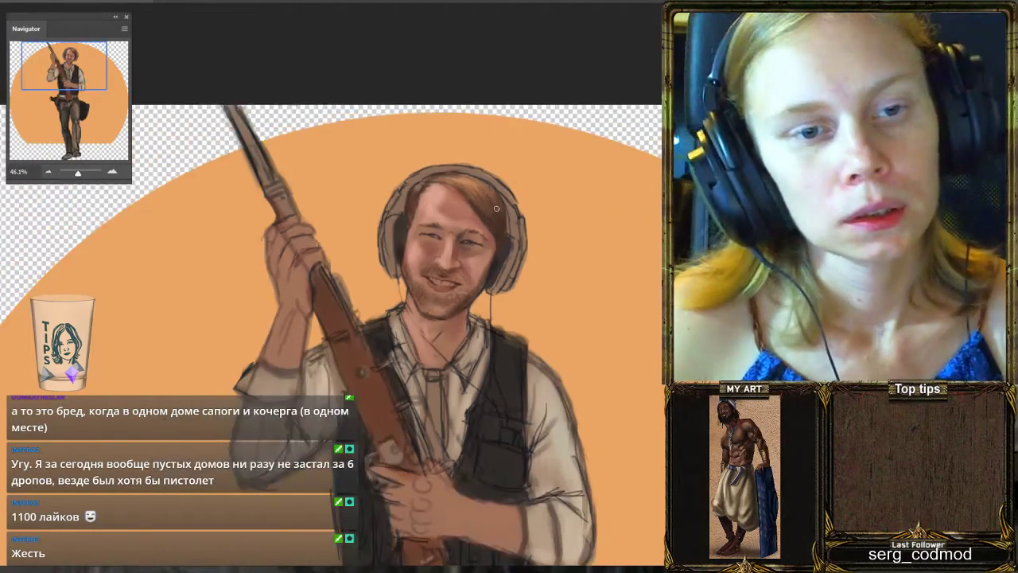
scroll(513, 211, "up", 4)
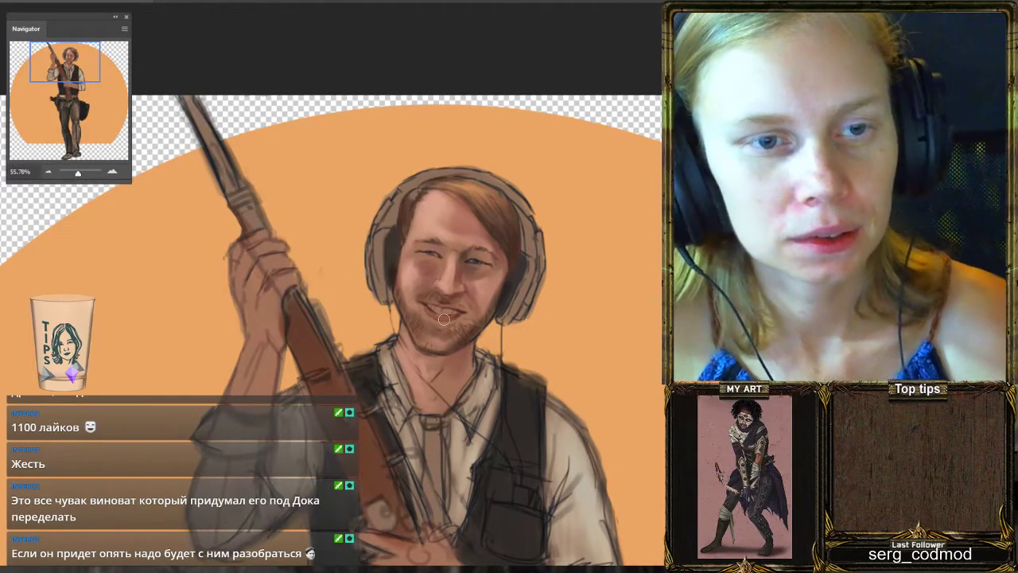
scroll(444, 319, "down", 5)
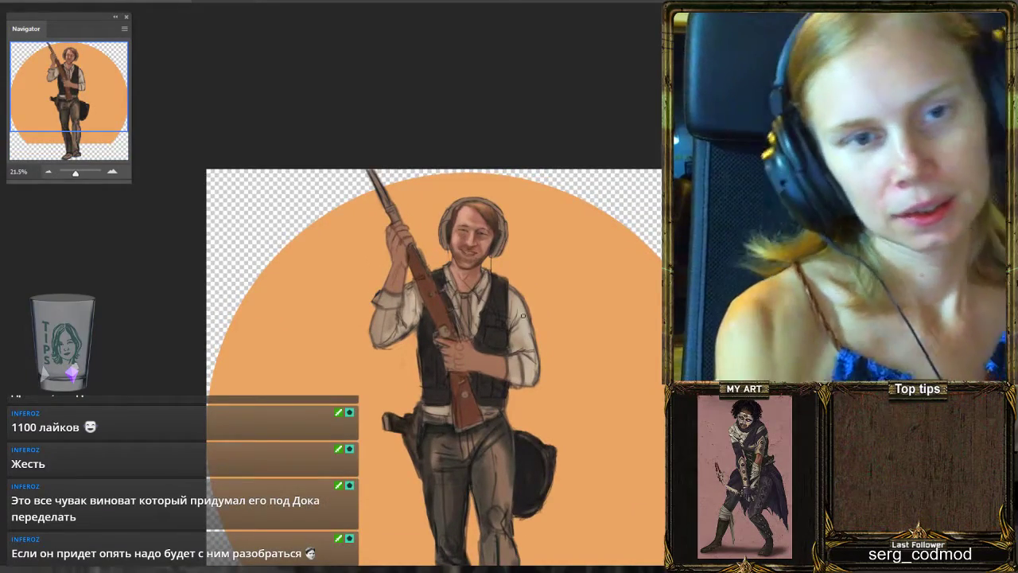
scroll(508, 212, "up", 2)
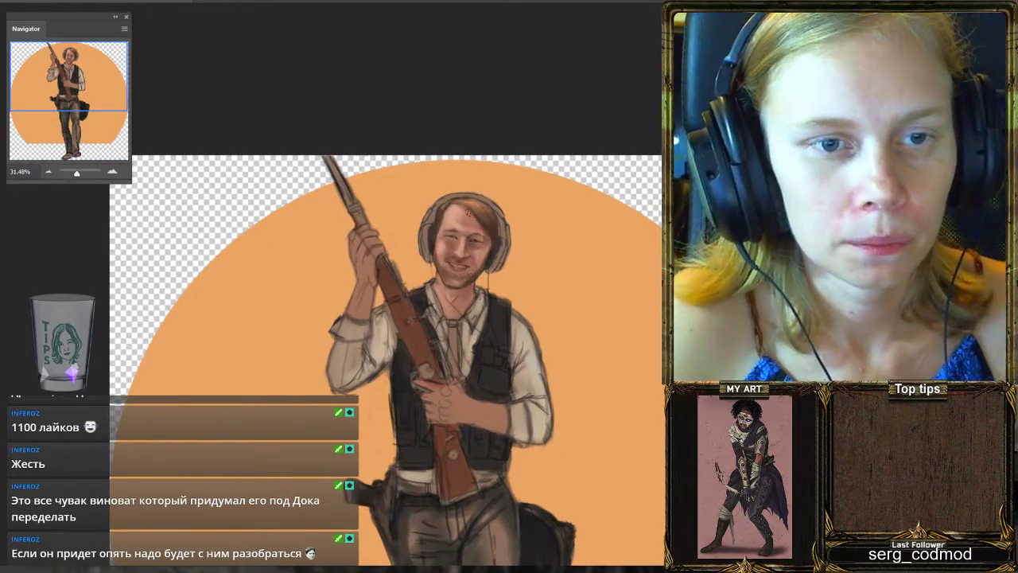
scroll(469, 203, "up", 3)
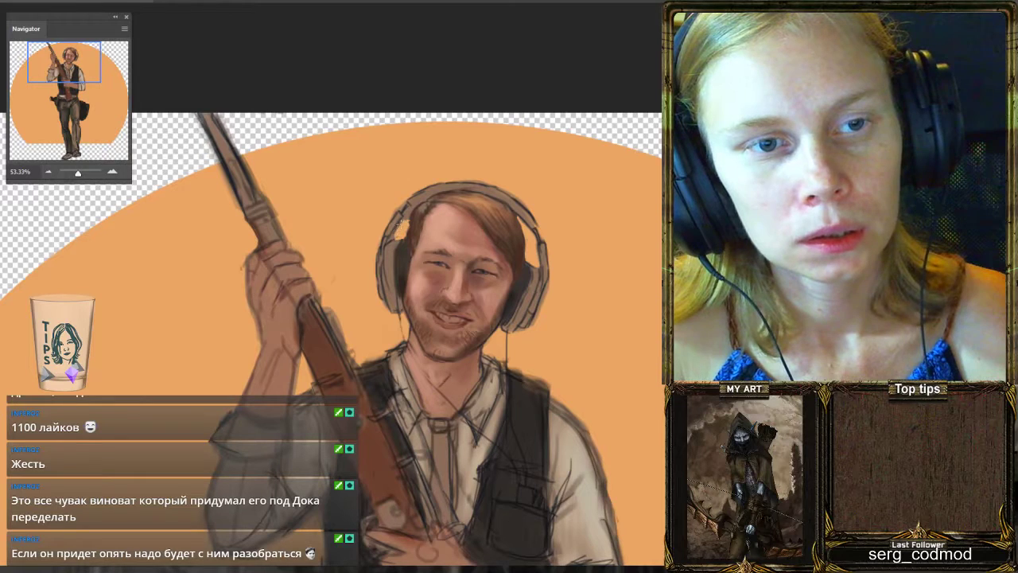
Paint warm orange highlights on the hair beside the left headphone, enlarging the brush.
left_click_drag(391, 240, 393, 235)
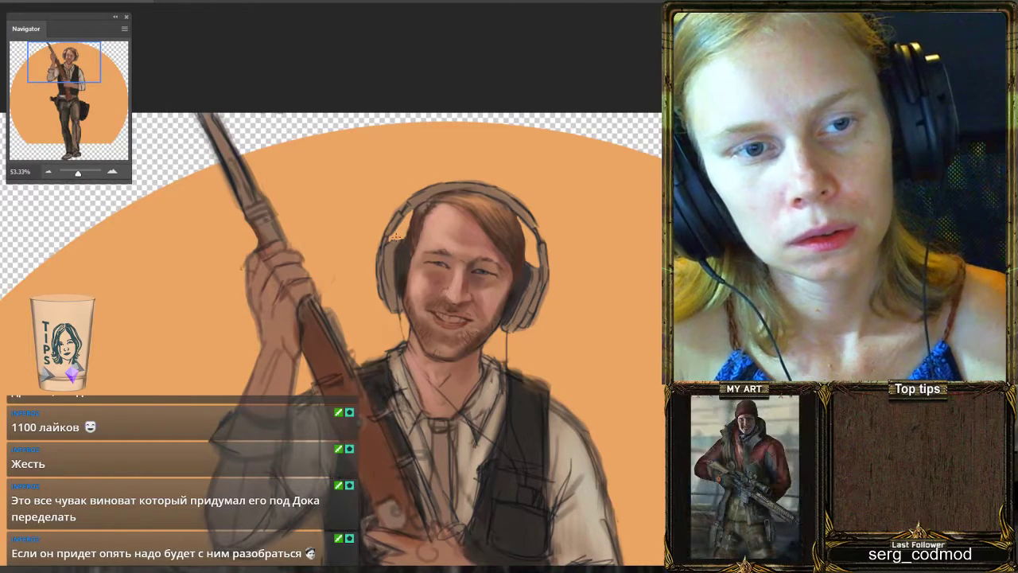
scroll(402, 249, "down", 2)
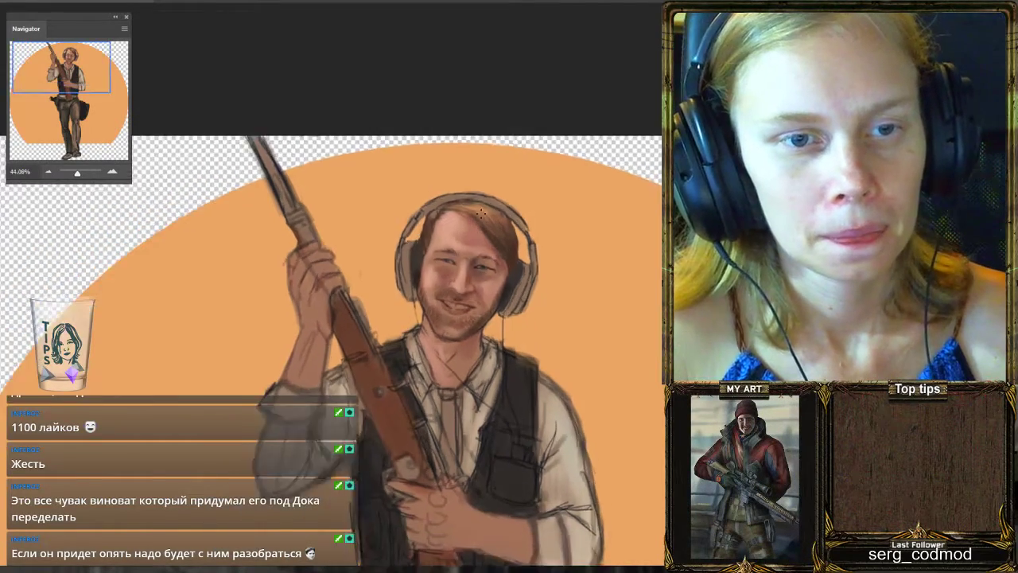
scroll(492, 243, "up", 2)
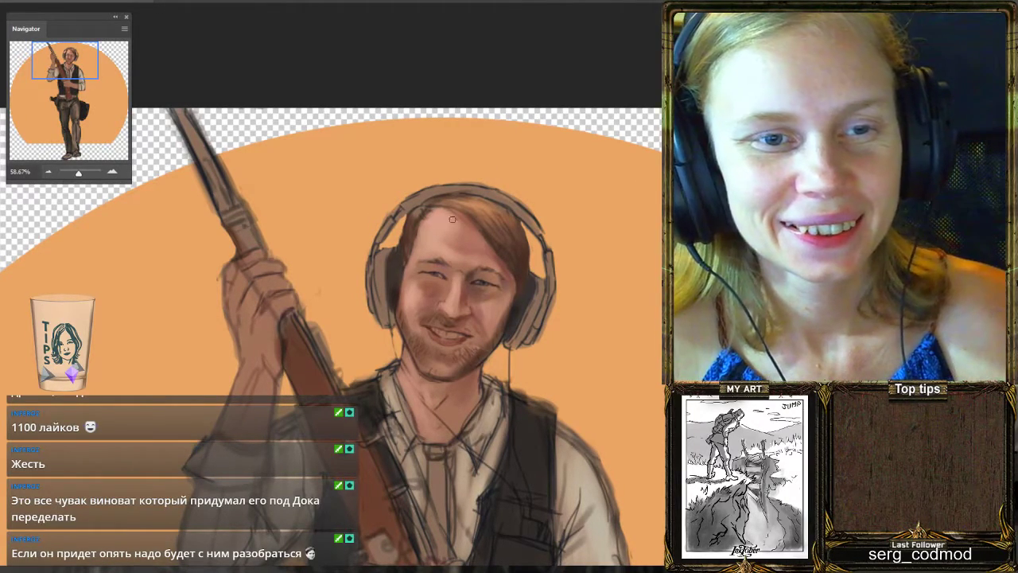
key("bracketright")
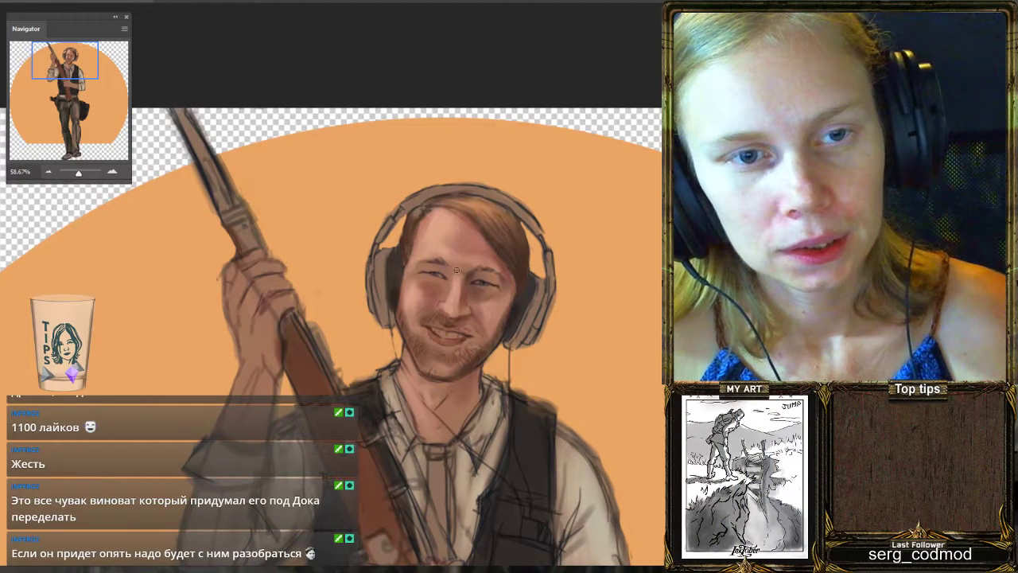
Sample hair and skin colours and rotate the view to shade the left eye and cheek.
left_click(508, 241, "alt")
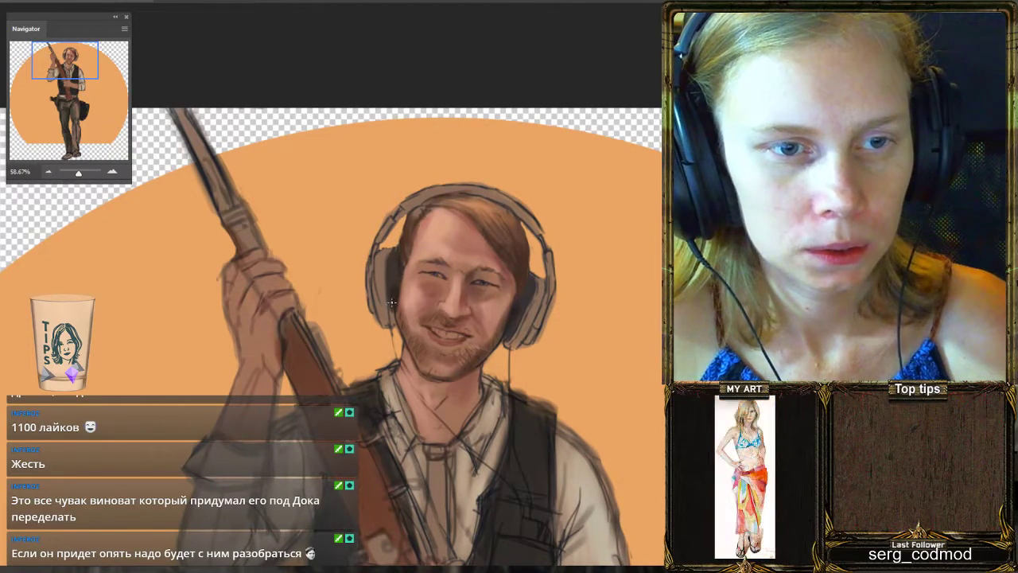
left_click_drag(347, 121, 434, 211)
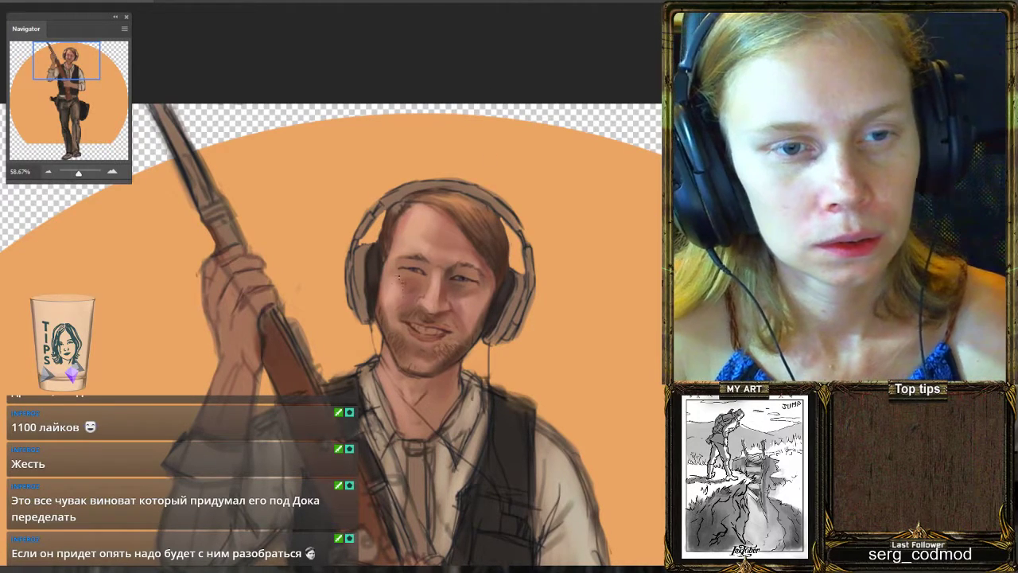
left_click(382, 296, "alt")
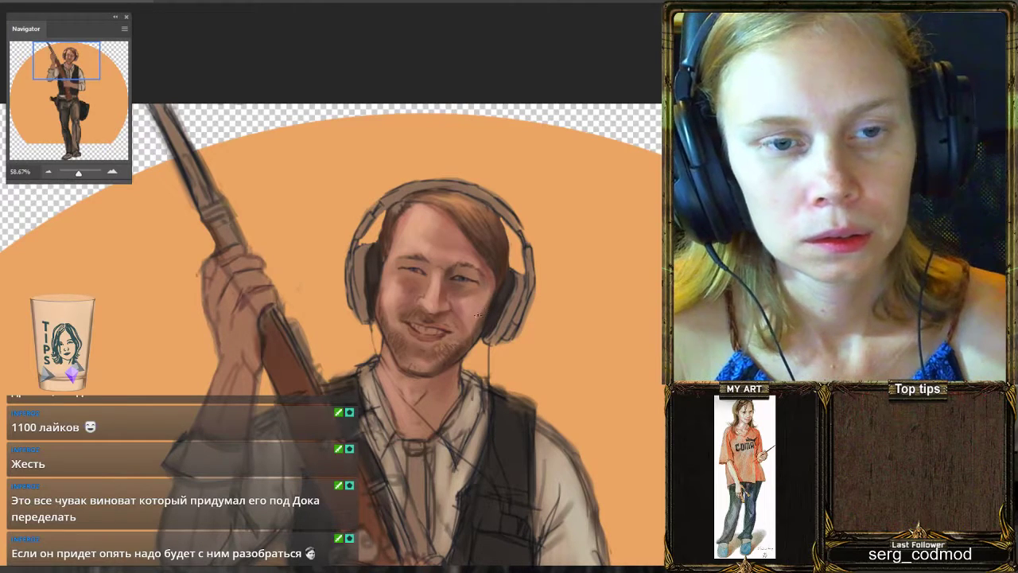
Sample a face skin tone, zoom out, and flip the canvas horizontally with H.
left_click(481, 306, "alt")
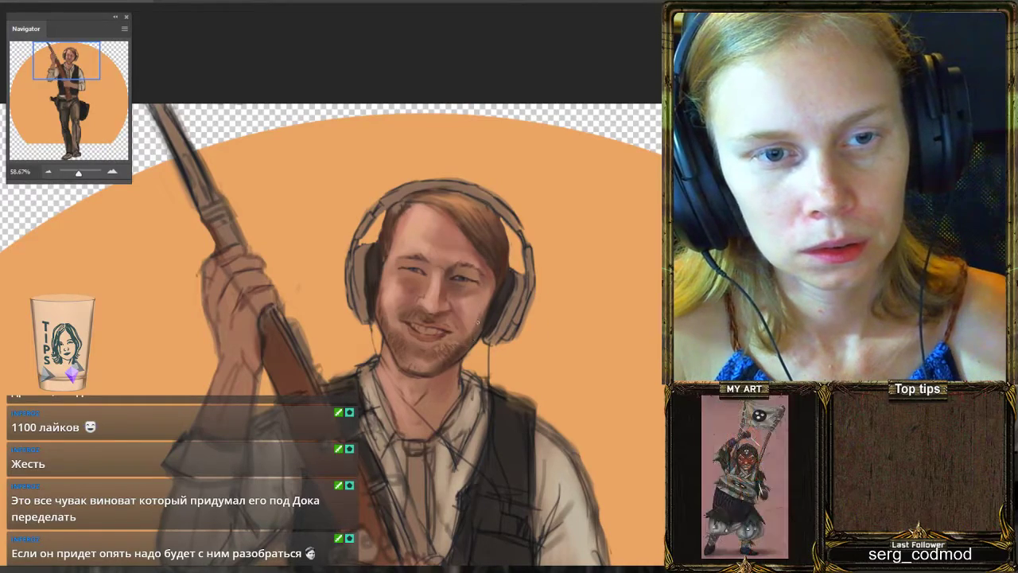
scroll(549, 220, "down", 3)
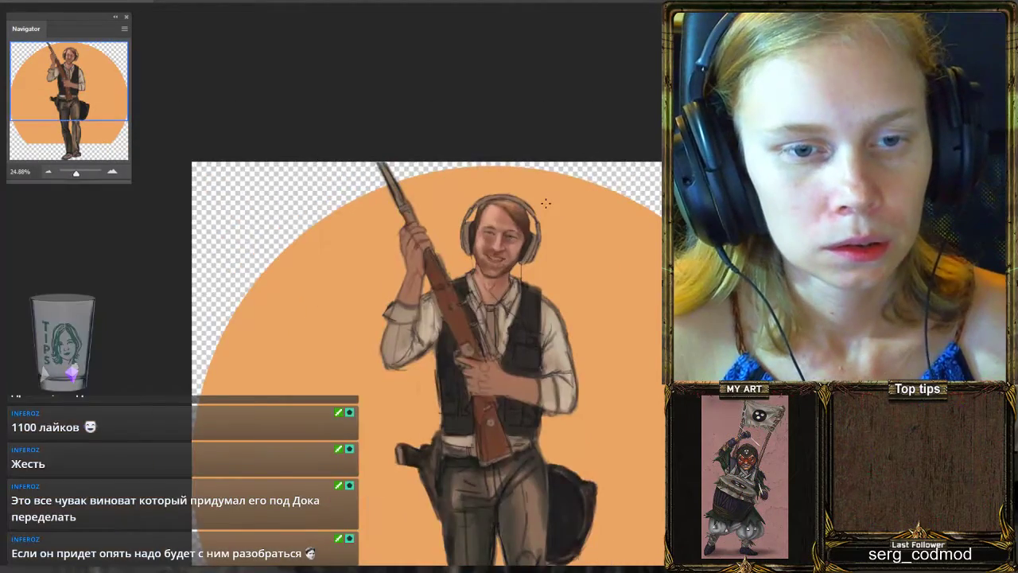
scroll(497, 193, "up", 3)
scroll(496, 195, "down", 3)
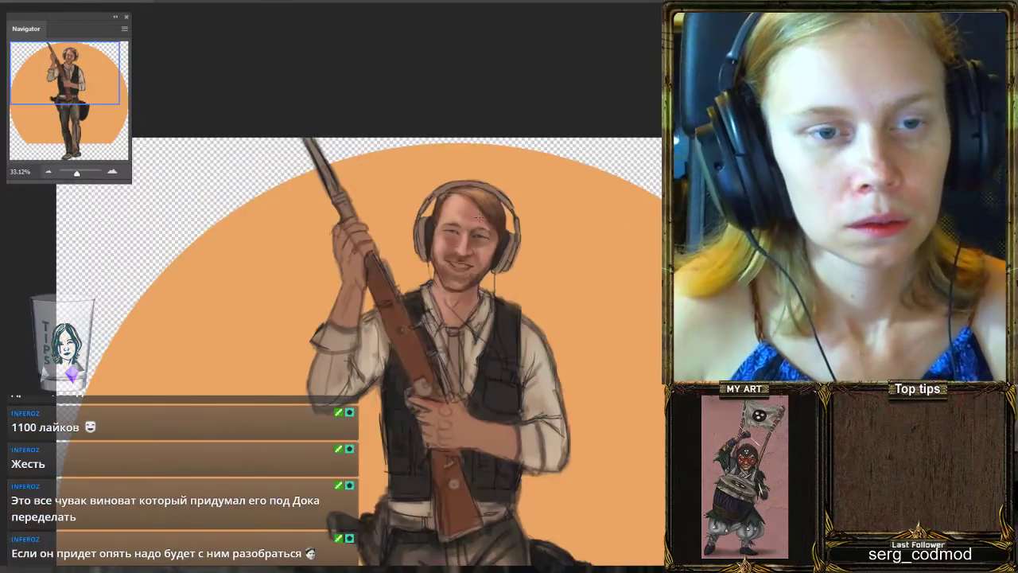
key("h")
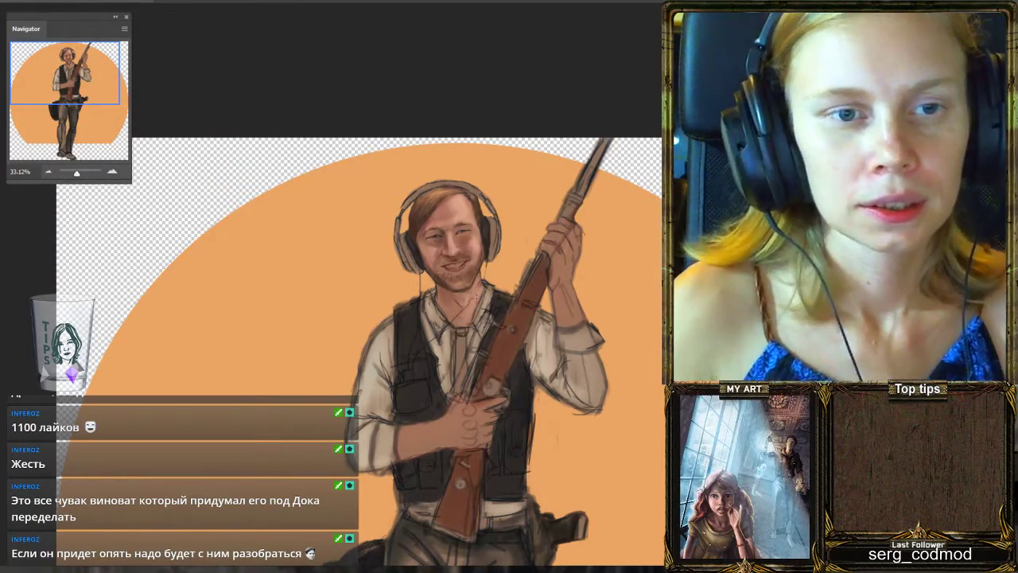
scroll(449, 211, "up", 3)
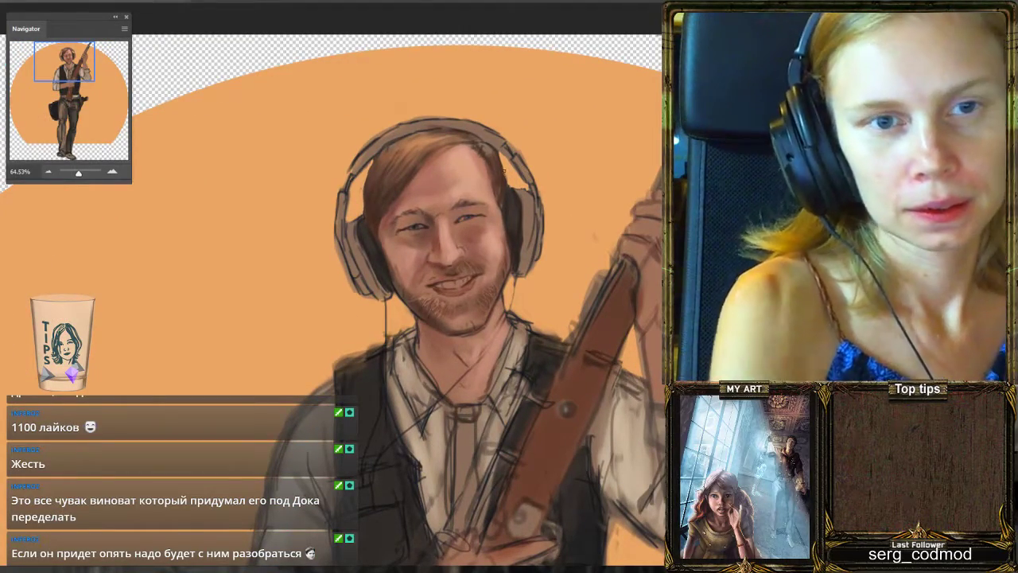
scroll(509, 177, "up", 1)
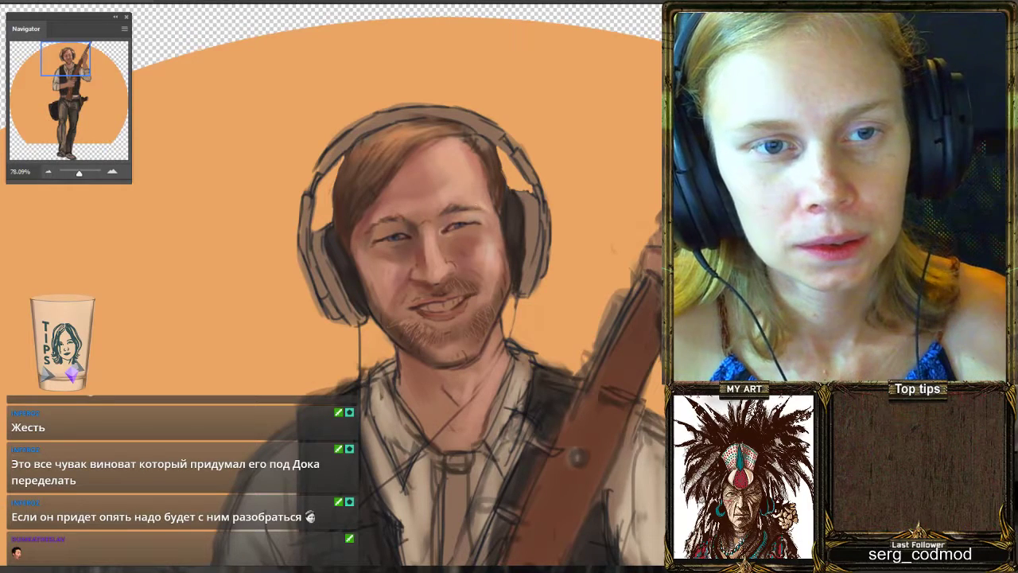
Adjust the brush size and lighten the left eye's upper lid with a light stroke.
key("]")
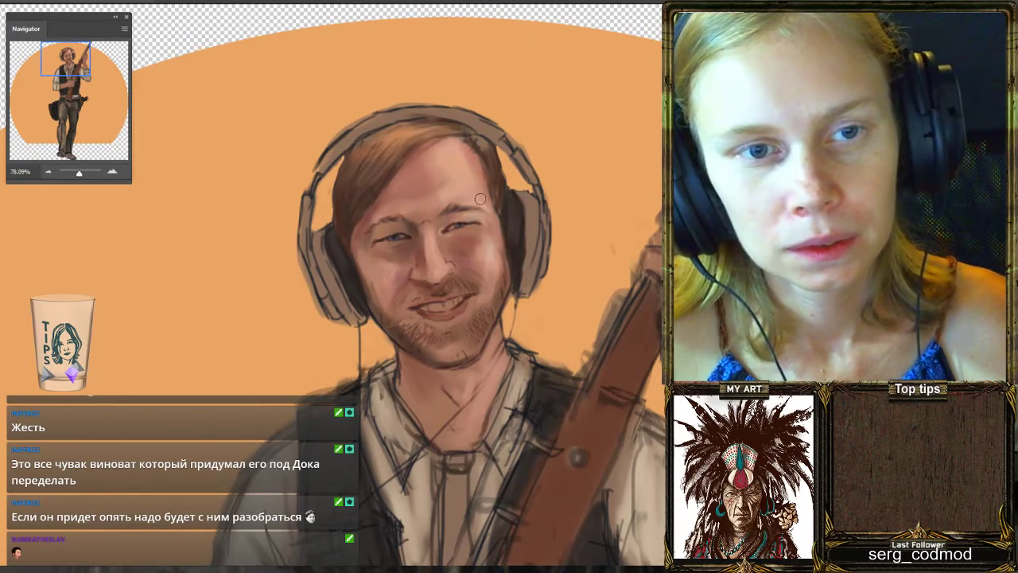
key("[")
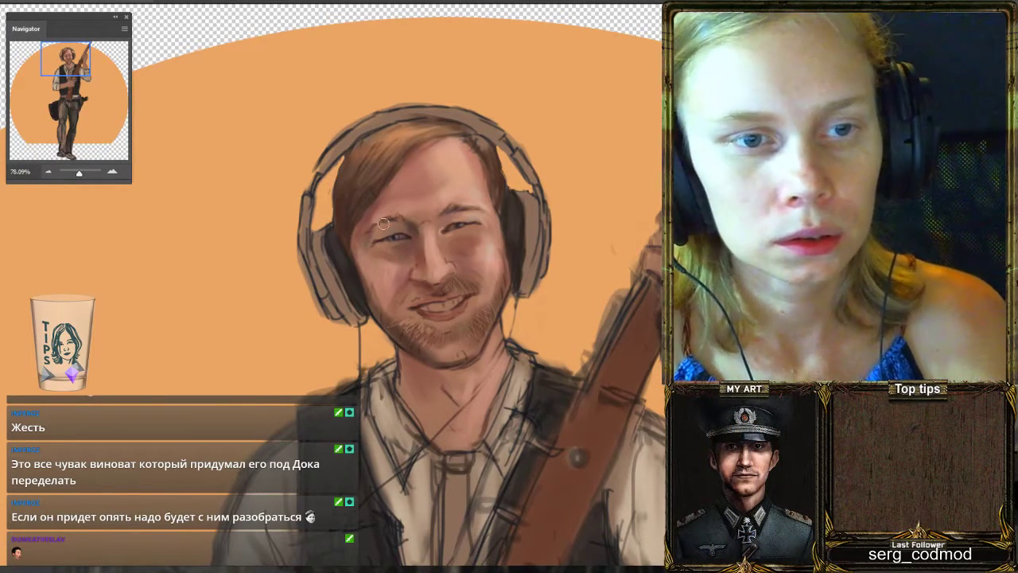
left_click_drag(385, 231, 370, 233)
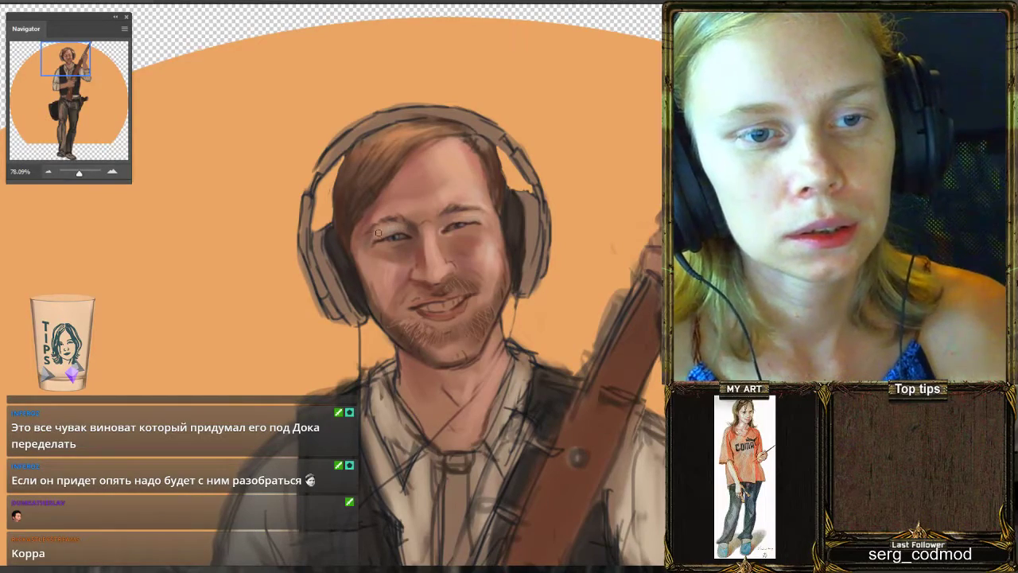
key("h")
left_click_drag(379, 203, 433, 135)
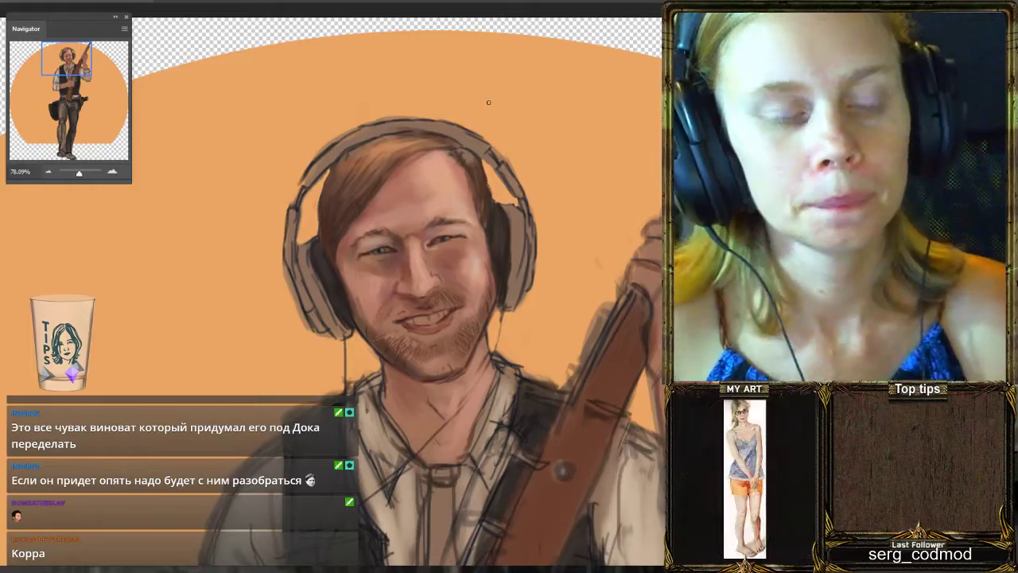
scroll(510, 242, "down", 2)
scroll(536, 183, "down", 2)
scroll(525, 195, "up", 3)
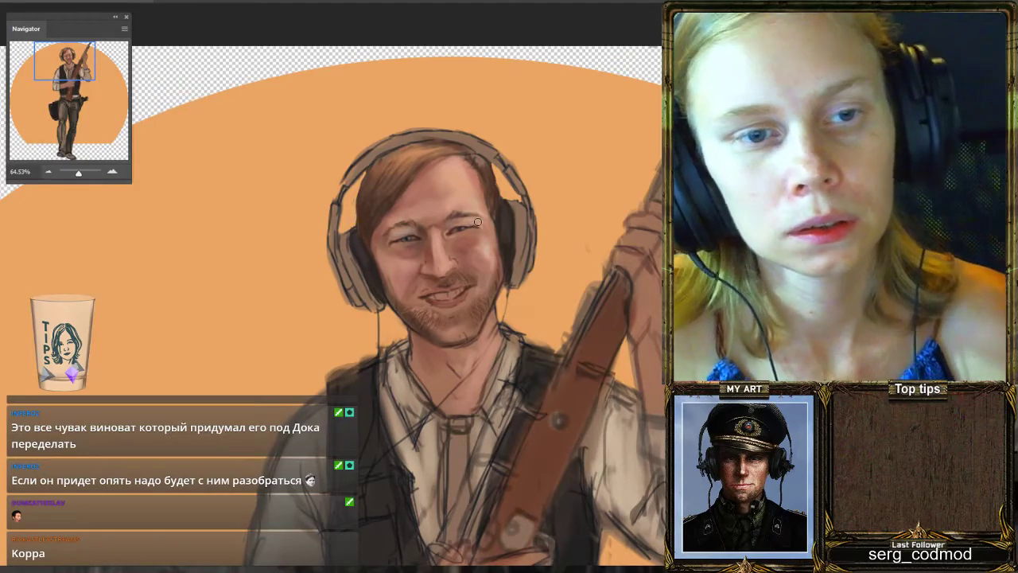
Flip the canvas horizontally with Ctrl+Shift+H so the rifle rises toward the left again.
scroll(474, 215, "down", 6)
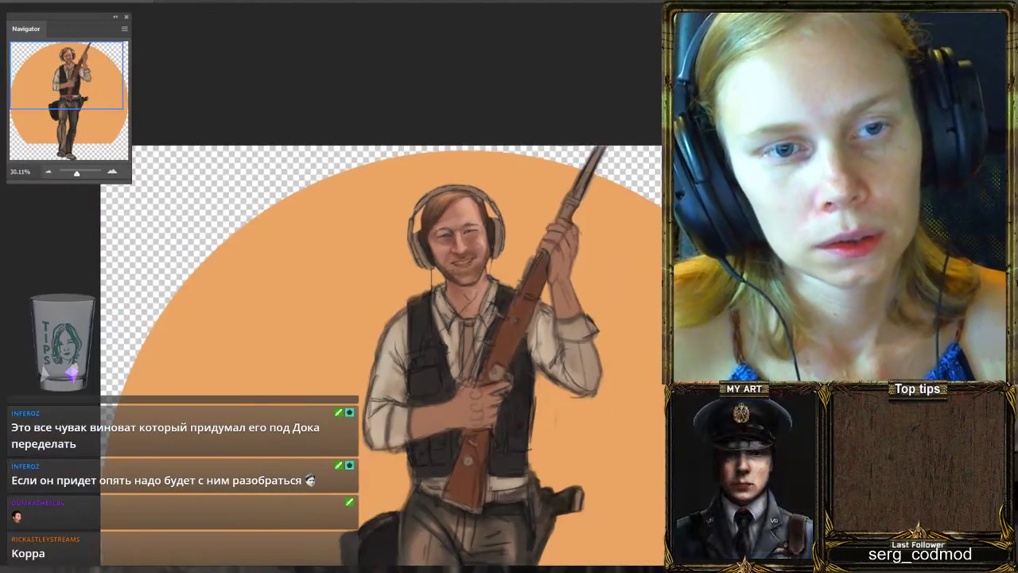
scroll(516, 408, "up", 3)
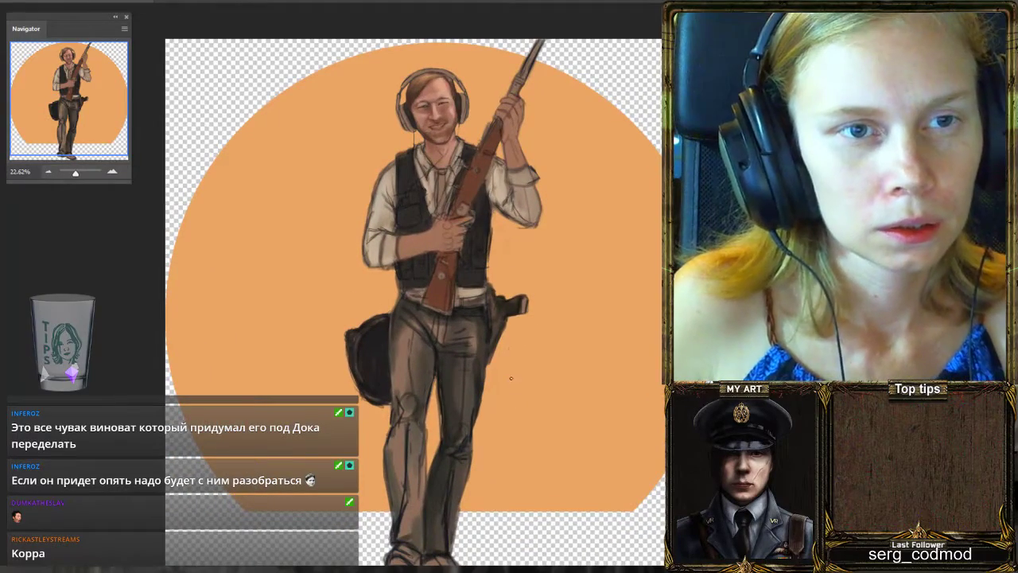
key("ctrl+shift+h")
scroll(494, 195, "down", 2)
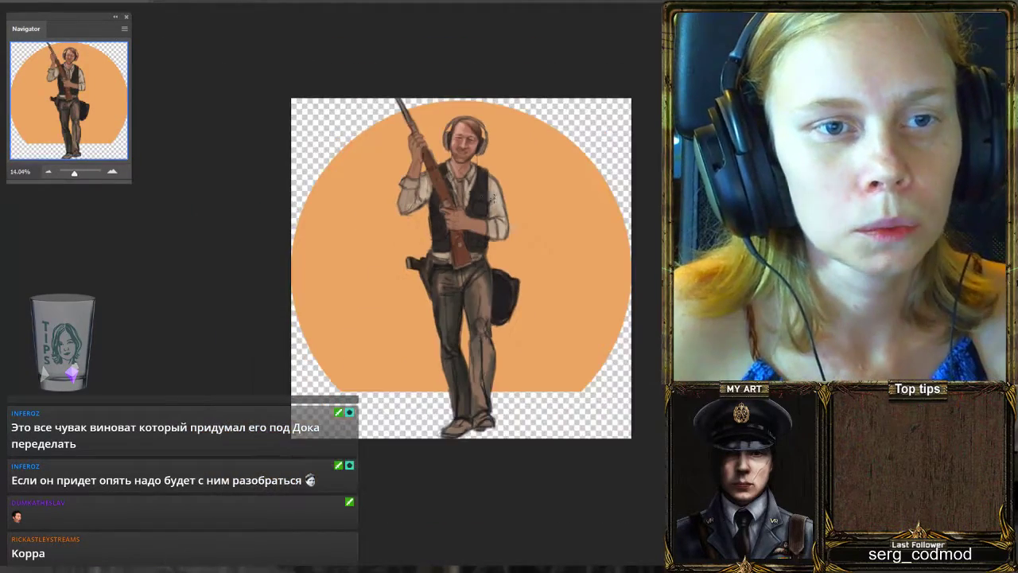
scroll(447, 198, "up", 3)
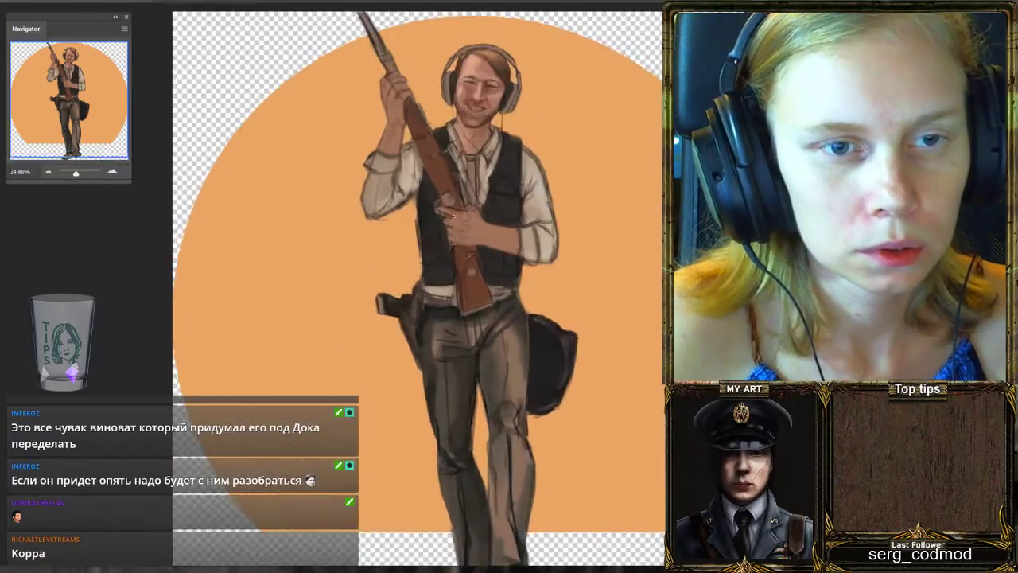
scroll(457, 187, "down", 2)
scroll(486, 174, "down", 1)
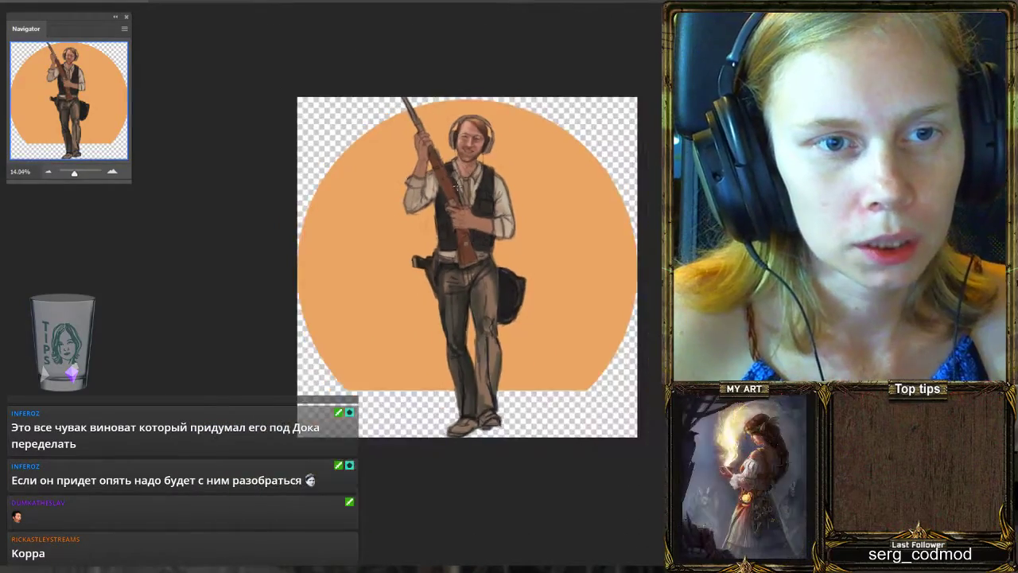
scroll(468, 187, "up", 3)
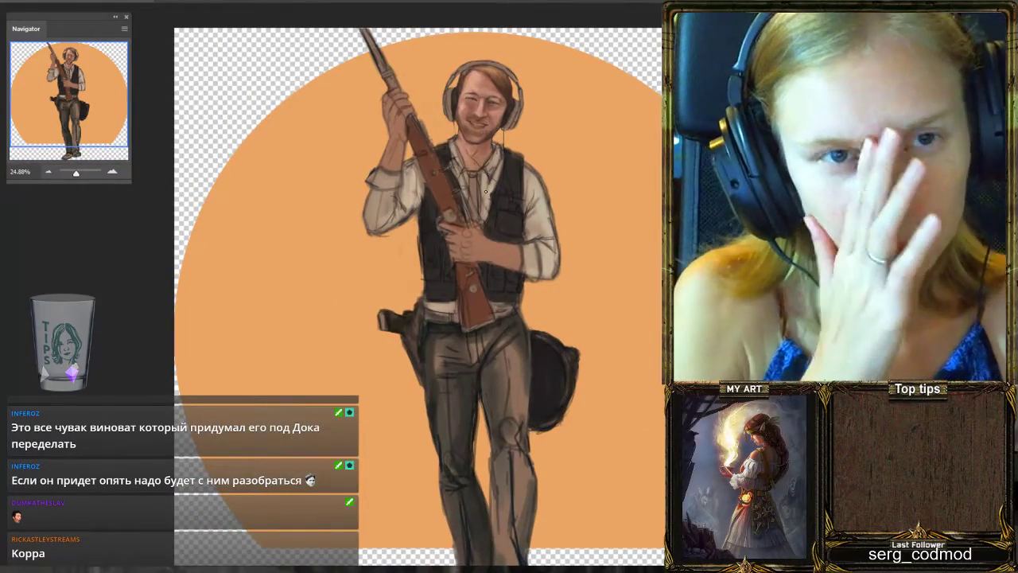
scroll(485, 191, "down", 2)
scroll(473, 200, "up", 3)
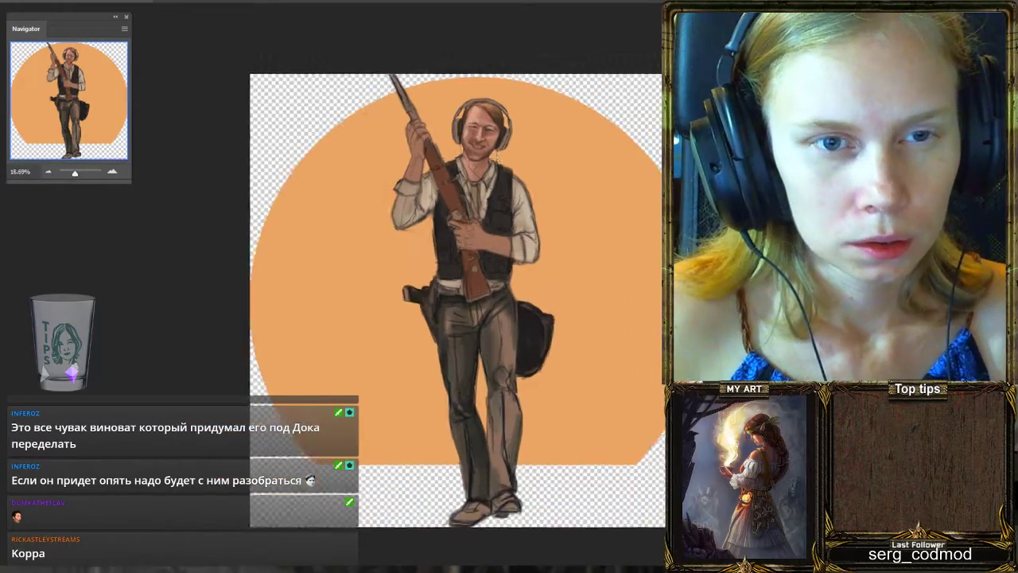
scroll(478, 191, "up", 2)
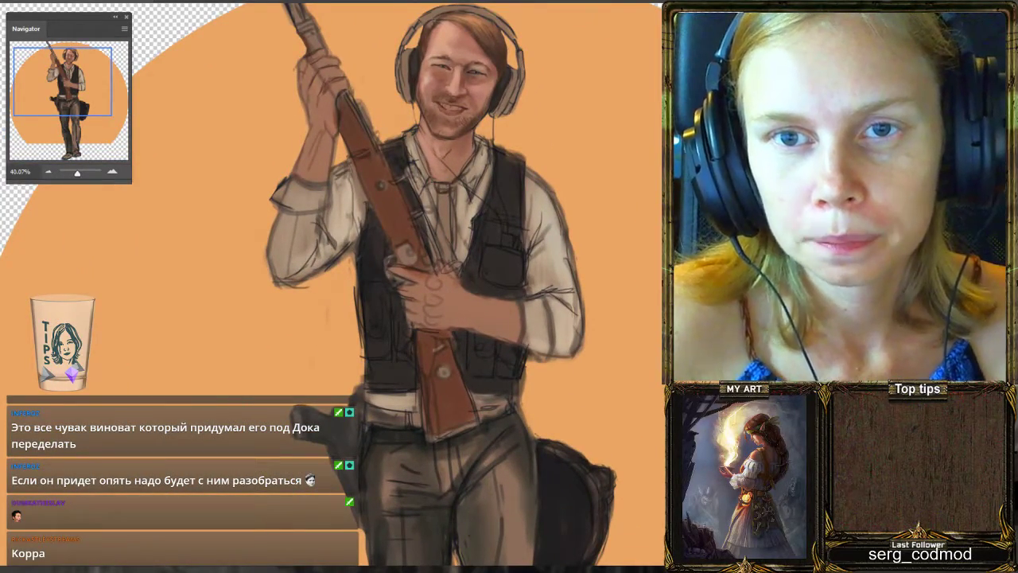
Sample colours from the vest area and smoothly shade the white shirt sleeves.
scroll(572, 195, "up", 1)
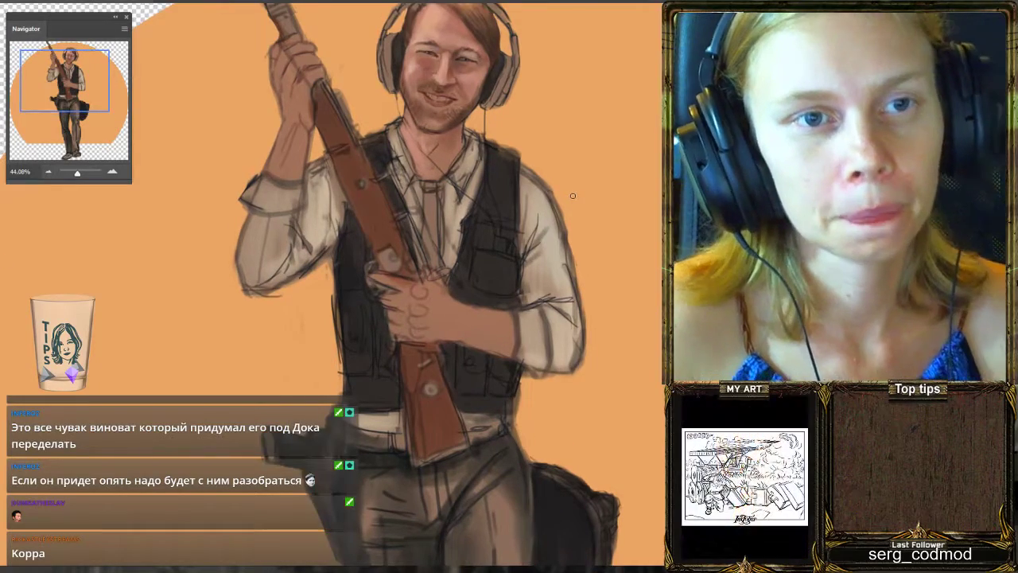
scroll(572, 195, "down", 1)
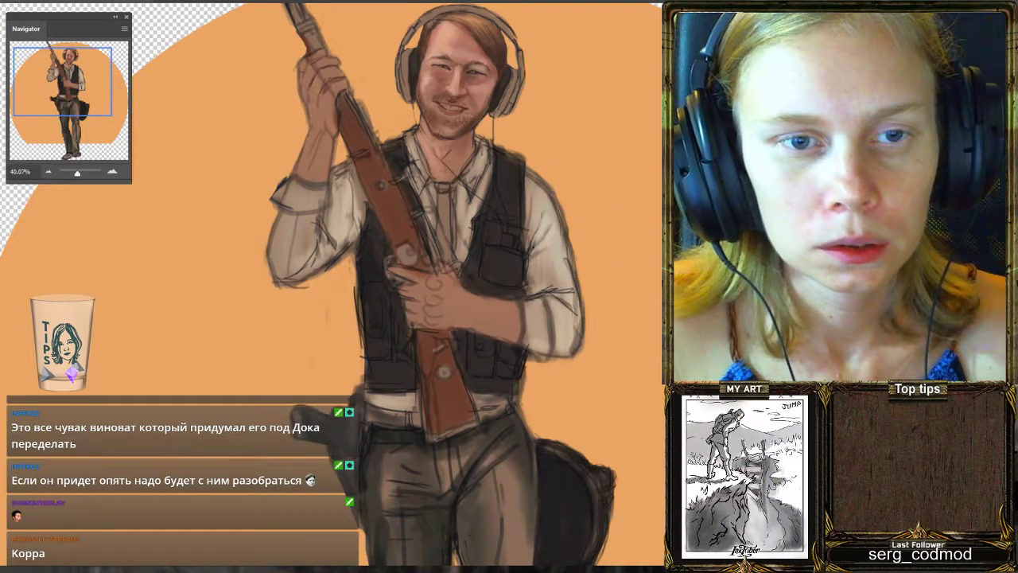
left_click(548, 218, "alt")
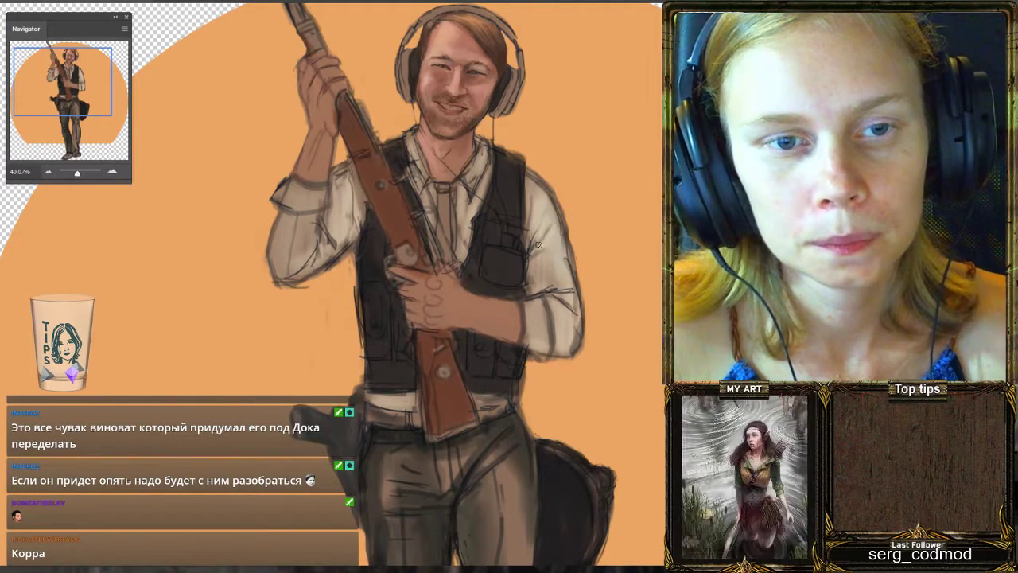
left_click(548, 212, "alt")
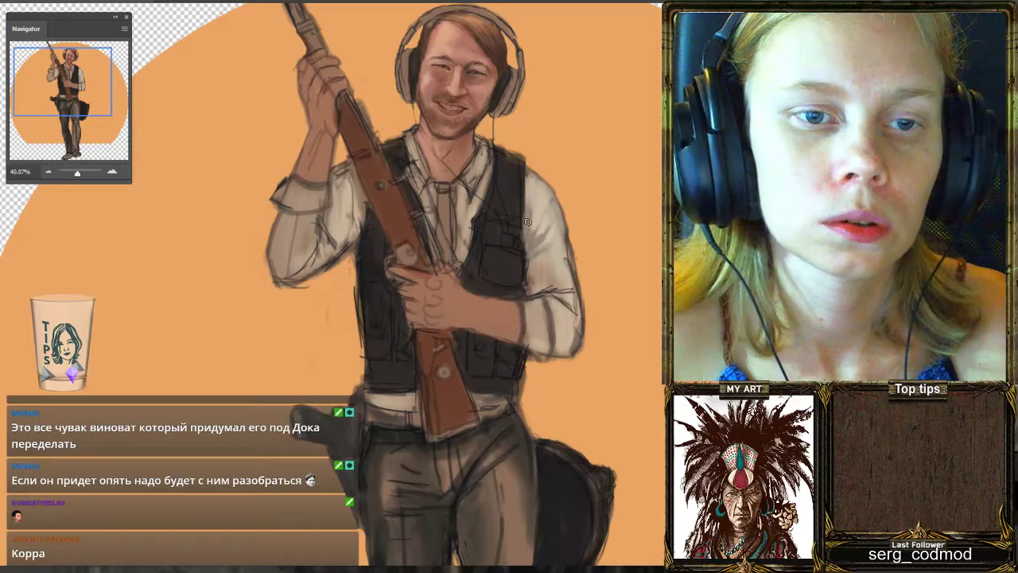
scroll(557, 167, "down", 5)
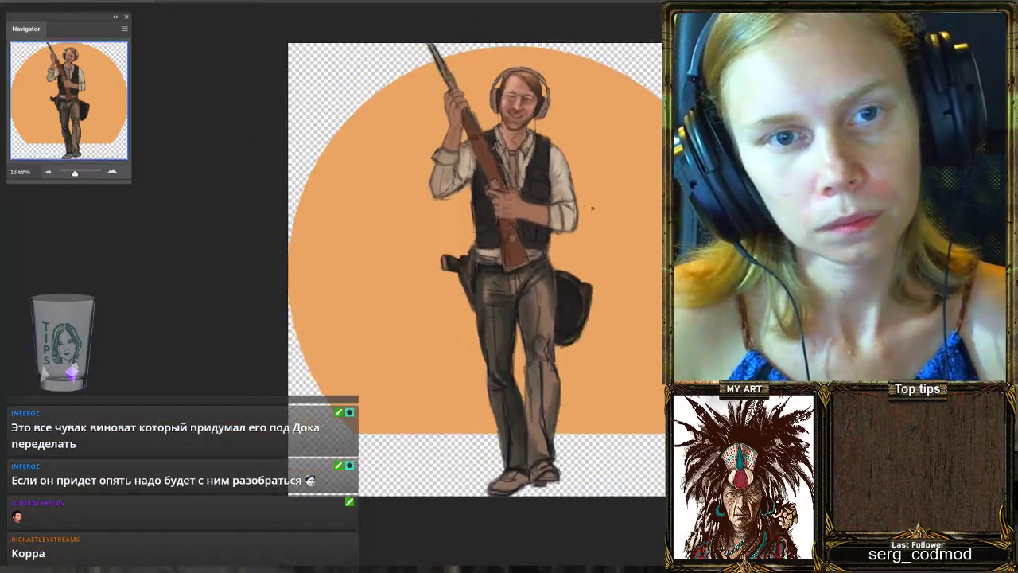
scroll(586, 186, "up", 3)
scroll(579, 174, "up", 1)
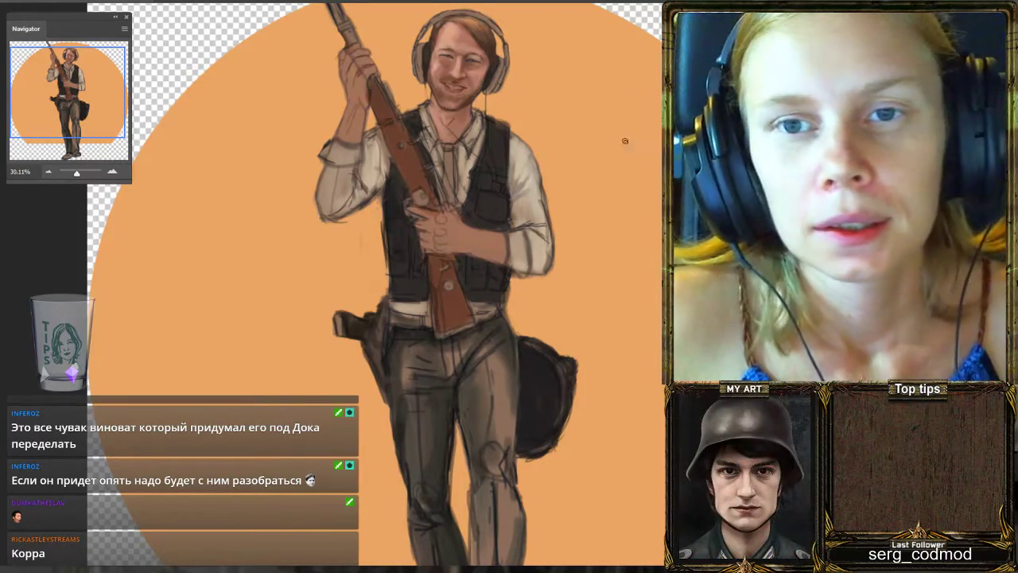
Sample the painted right sleeve's colour as the new foreground colour.
scroll(580, 70, "up", 1)
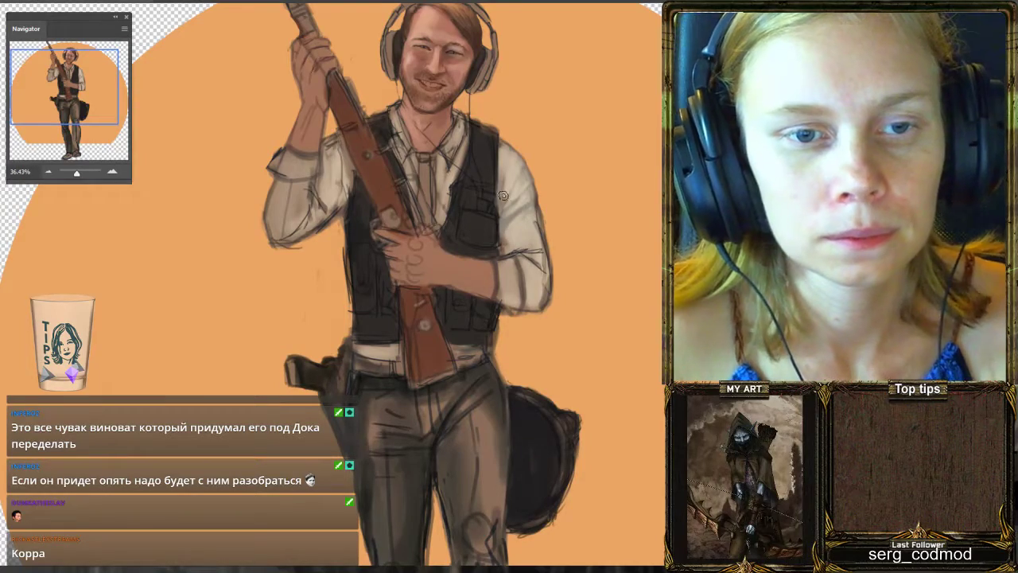
scroll(502, 195, "down", 3)
scroll(536, 170, "up", 3)
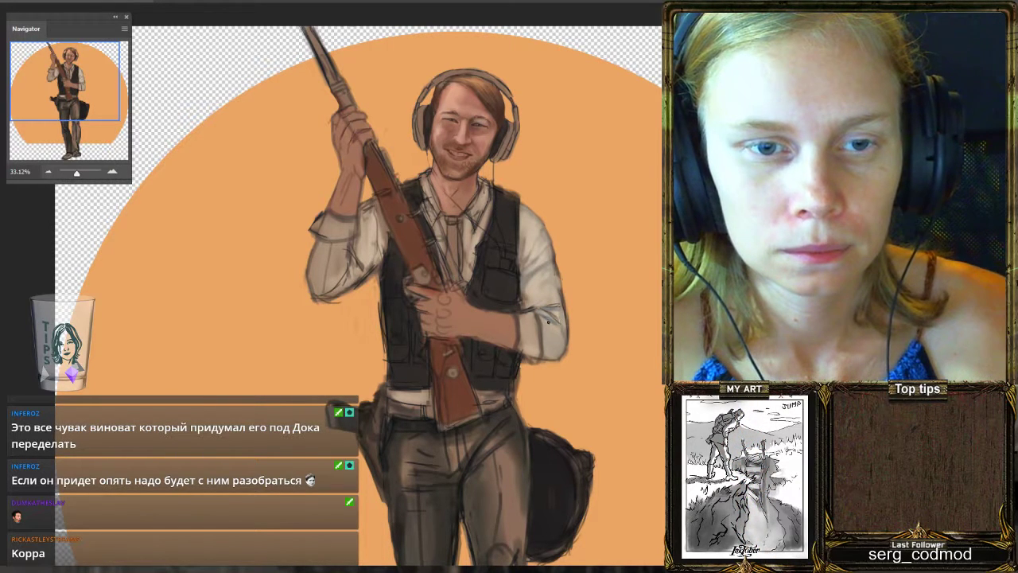
left_click(548, 320, "alt")
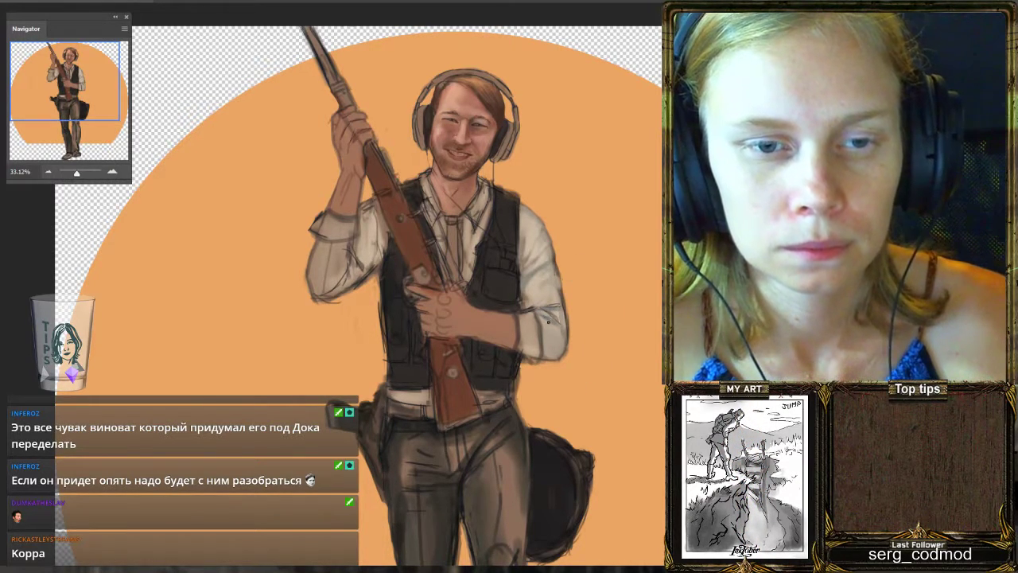
left_click(550, 322, "alt")
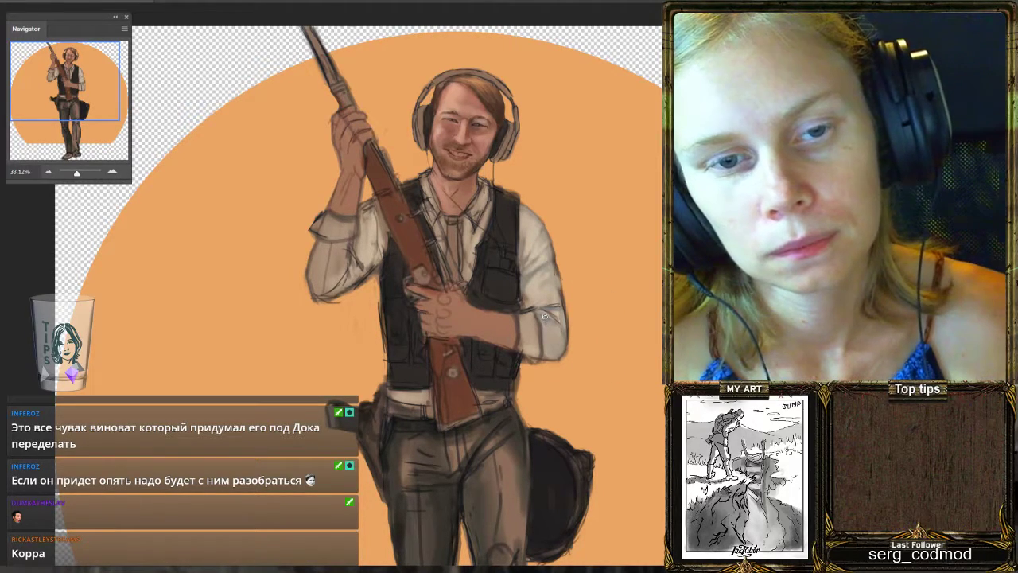
scroll(616, 300, "down", 3)
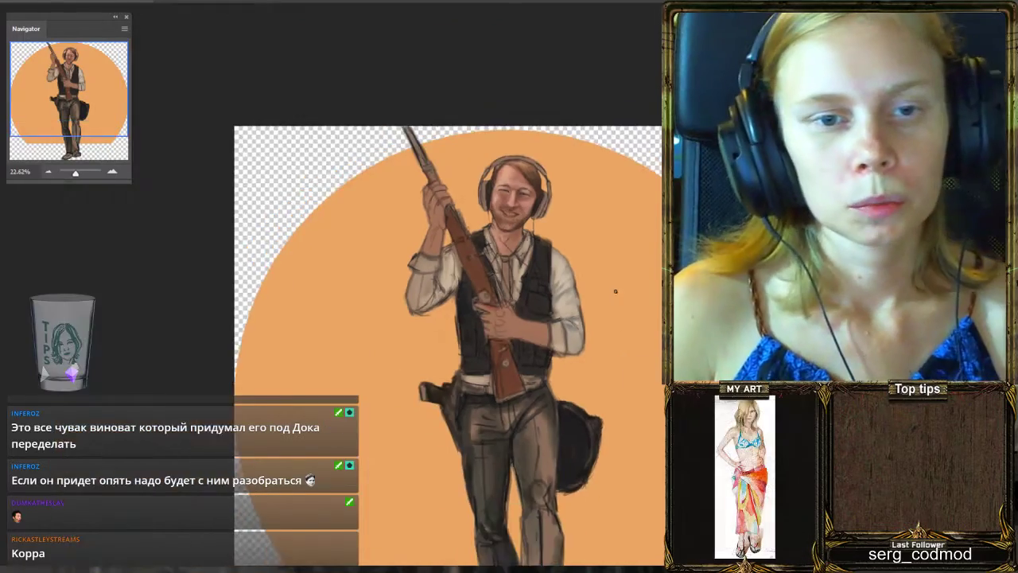
scroll(586, 307, "up", 4)
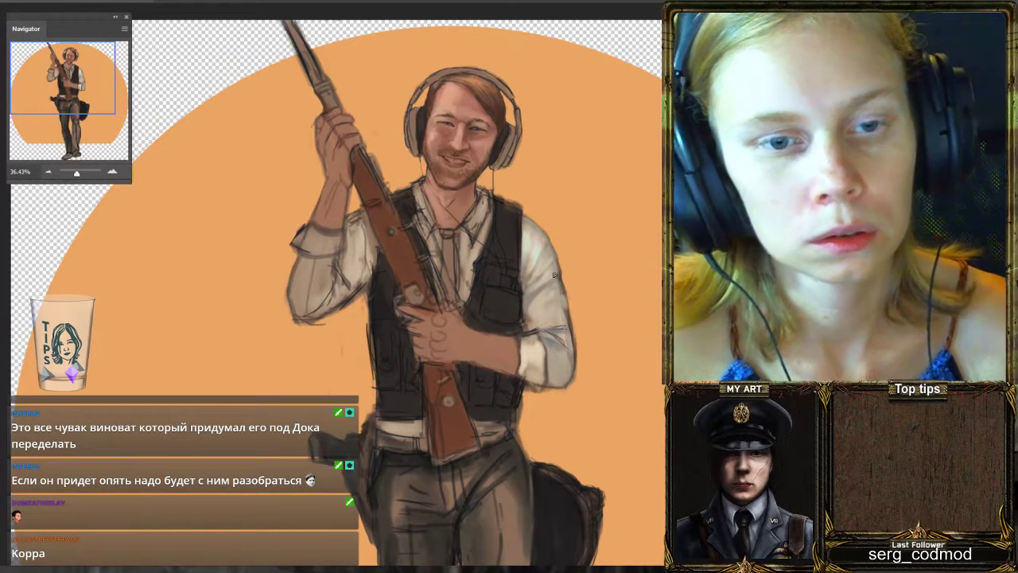
scroll(561, 276, "down", 2)
scroll(561, 275, "down", 1)
scroll(557, 271, "down", 1)
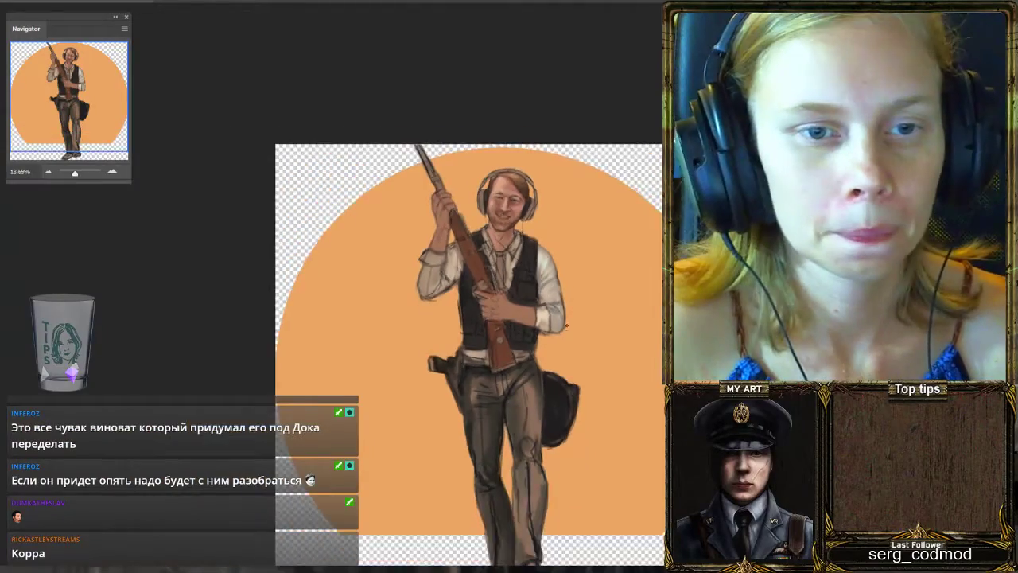
scroll(539, 253, "up", 2)
scroll(539, 253, "up", 1)
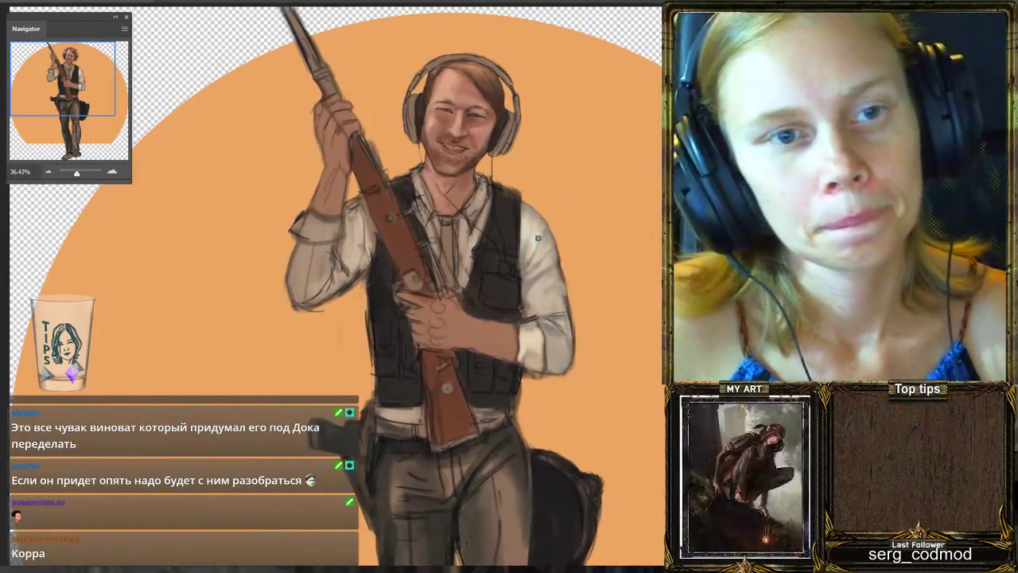
scroll(532, 234, "down", 1)
scroll(532, 233, "up", 1)
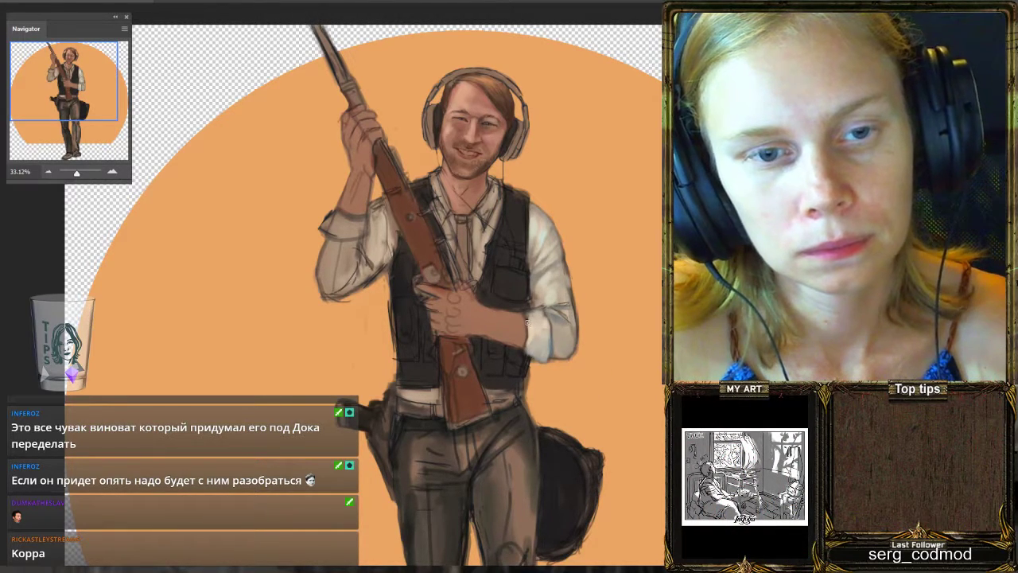
scroll(577, 263, "down", 3)
scroll(581, 265, "up", 3)
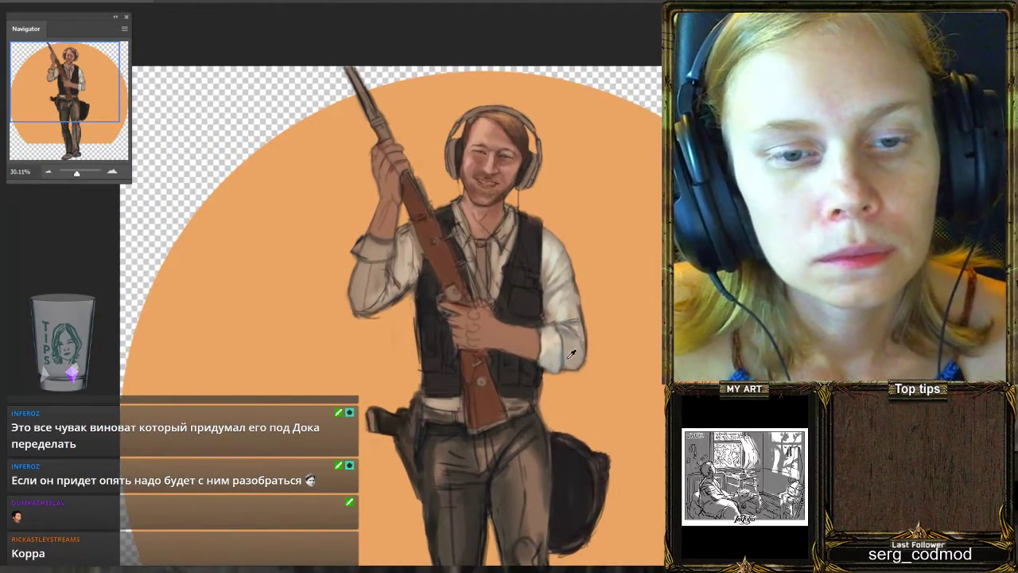
Repaint the right sleeve cuff so its edge is crisper and clearer.
left_click_drag(573, 355, 564, 344)
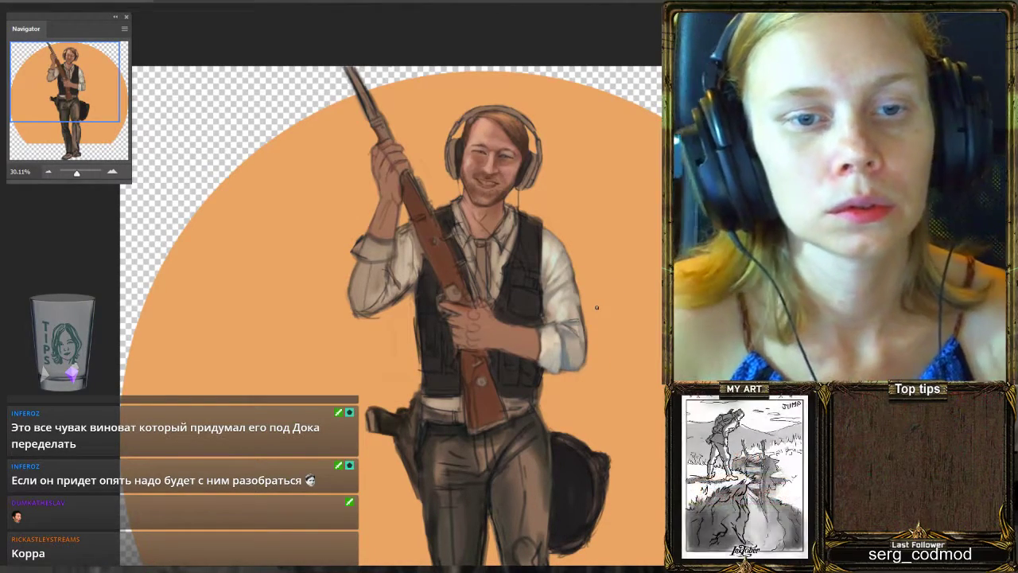
scroll(607, 316, "down", 4)
scroll(607, 316, "down", 1)
scroll(570, 265, "up", 5)
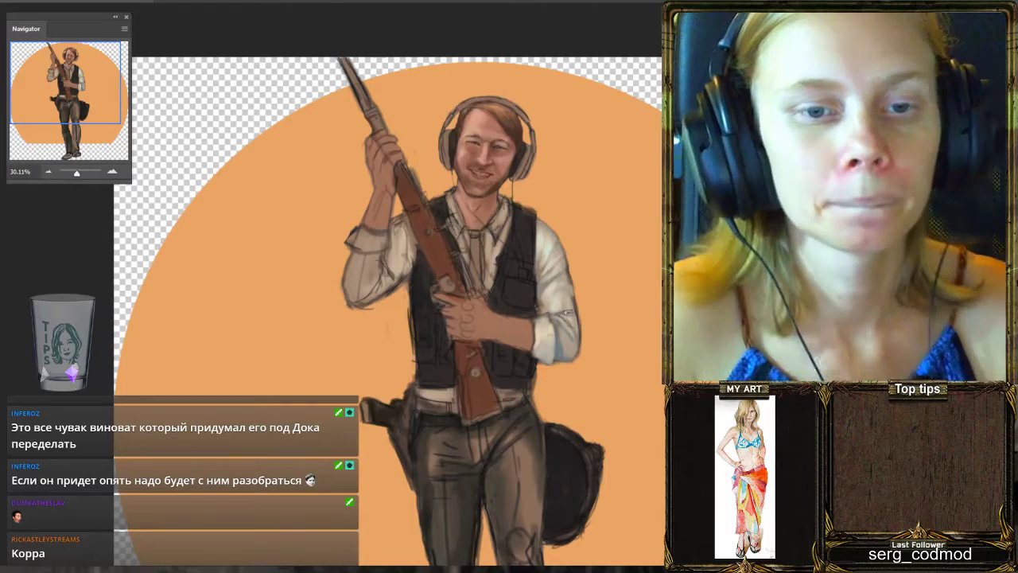
scroll(594, 266, "down", 2)
scroll(594, 266, "up", 2)
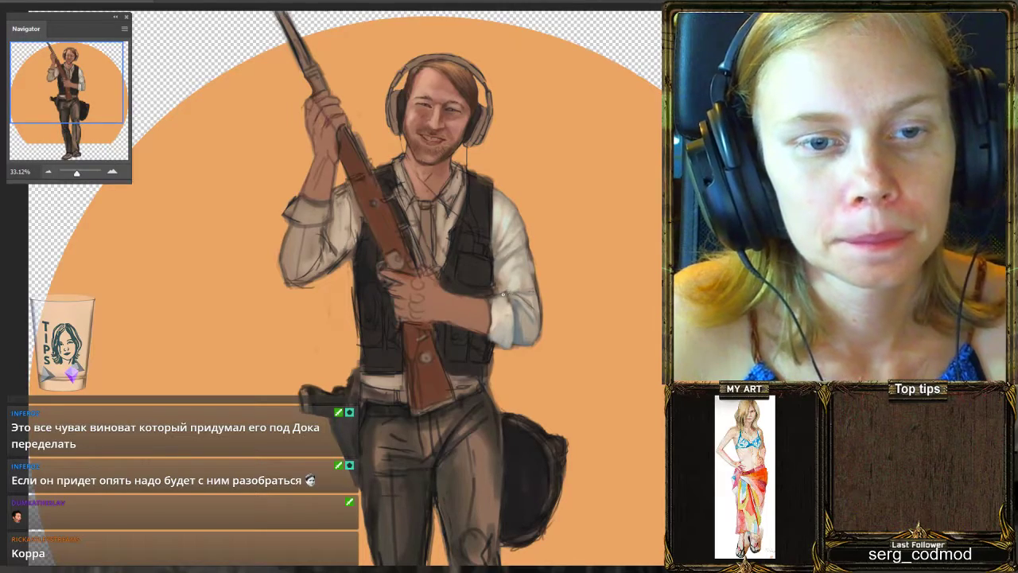
scroll(504, 254, "down", 2)
scroll(488, 265, "up", 1)
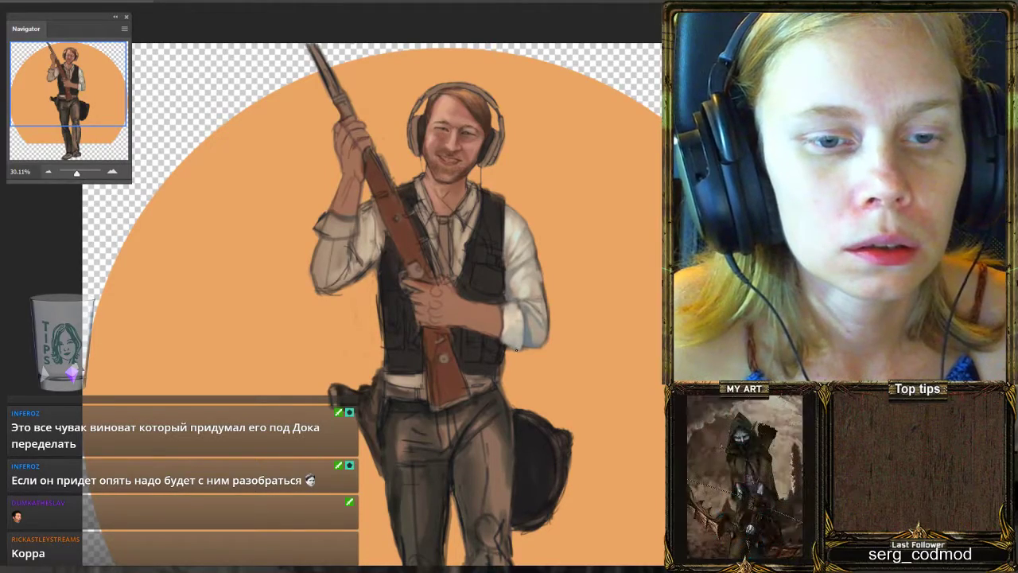
scroll(513, 251, "down", 3)
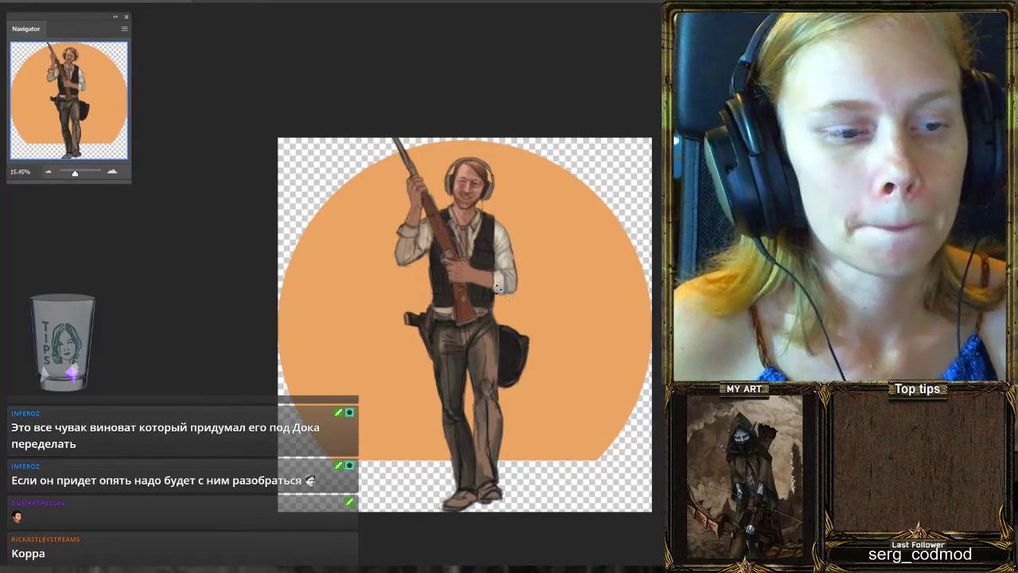
scroll(497, 291, "up", 2)
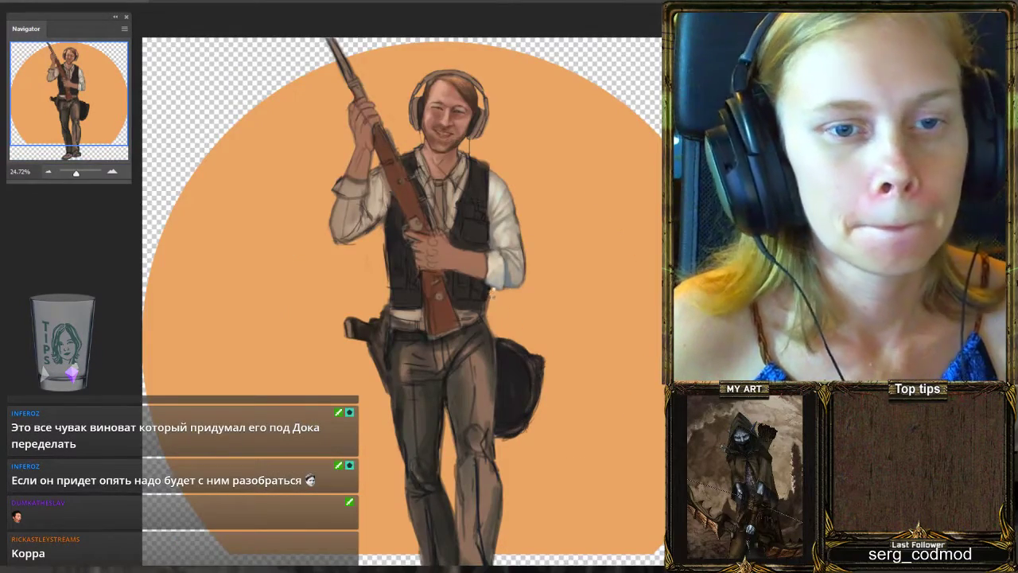
Flip the canvas horizontally so the rifle rises toward the right.
key("h")
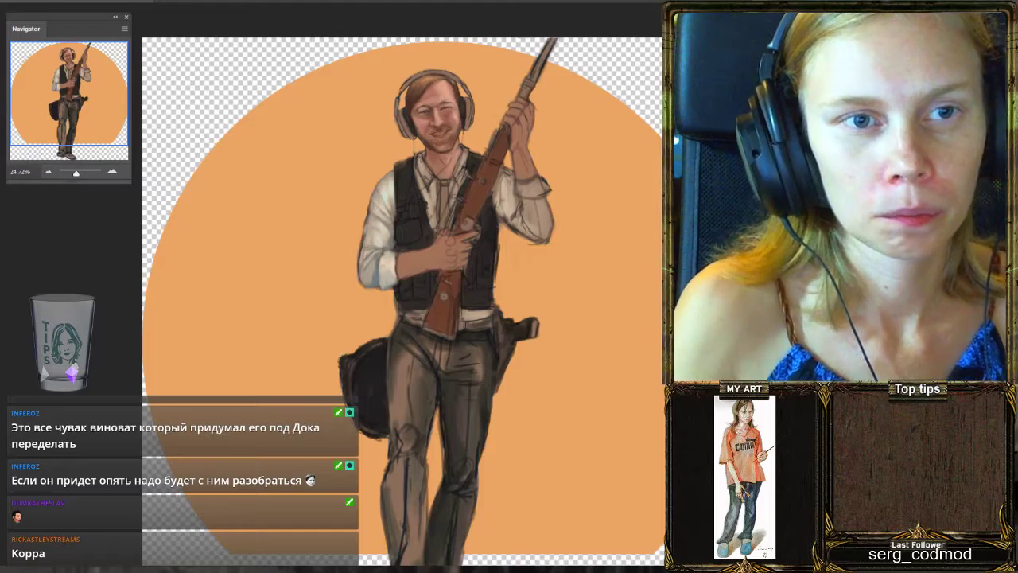
scroll(507, 160, "up", 2)
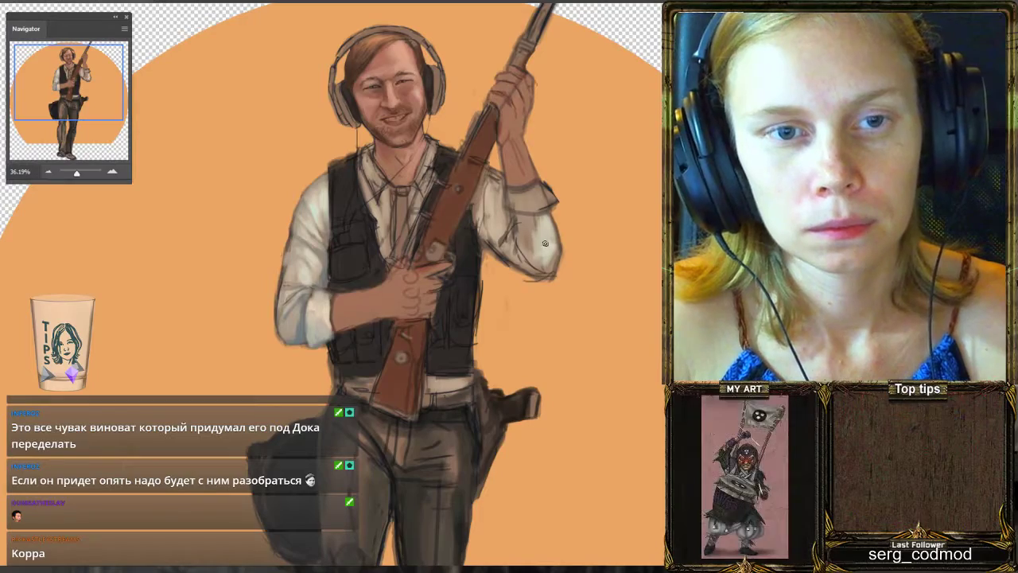
scroll(557, 186, "down", 3)
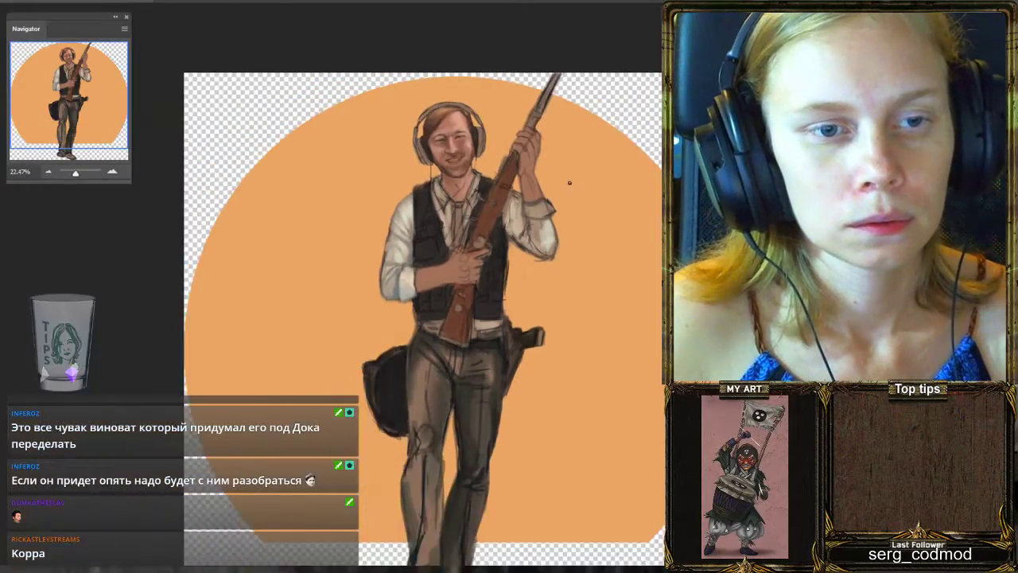
scroll(572, 171, "up", 2)
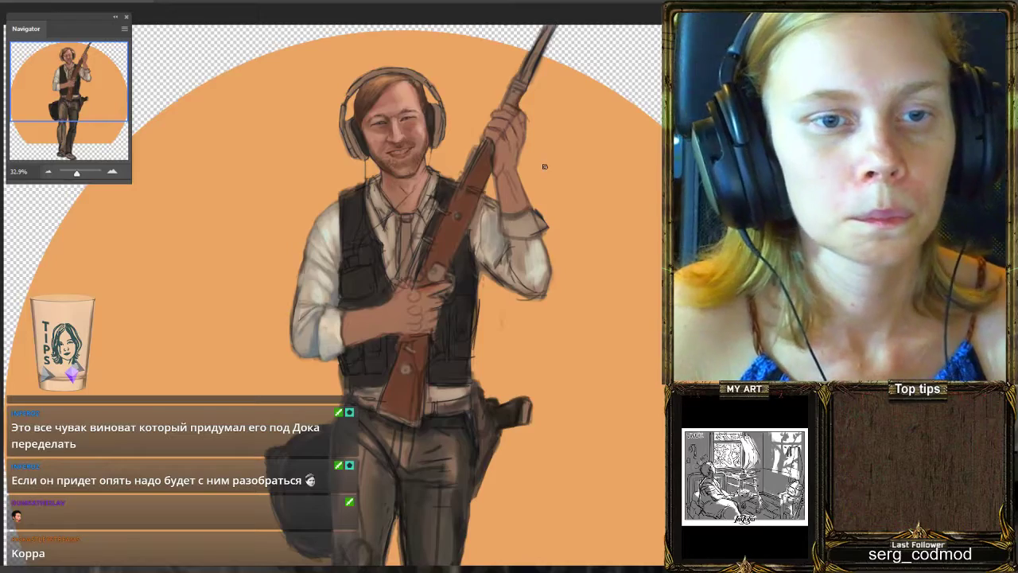
scroll(544, 167, "down", 2)
Brush a pale light-blue highlight onto the raised sleeve cuff.
scroll(545, 167, "down", 1)
scroll(557, 151, "up", 2)
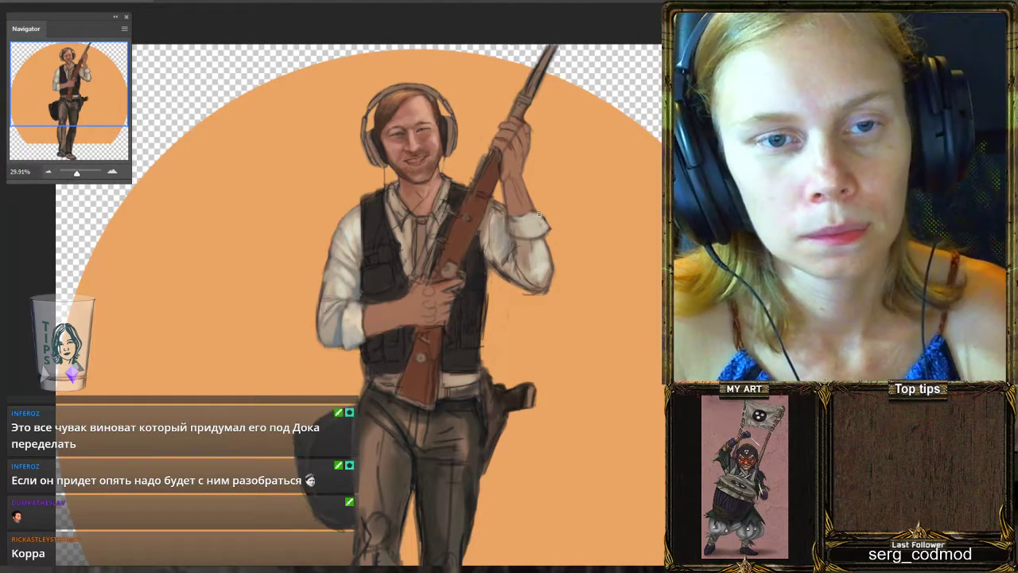
left_click_drag(534, 210, 544, 224)
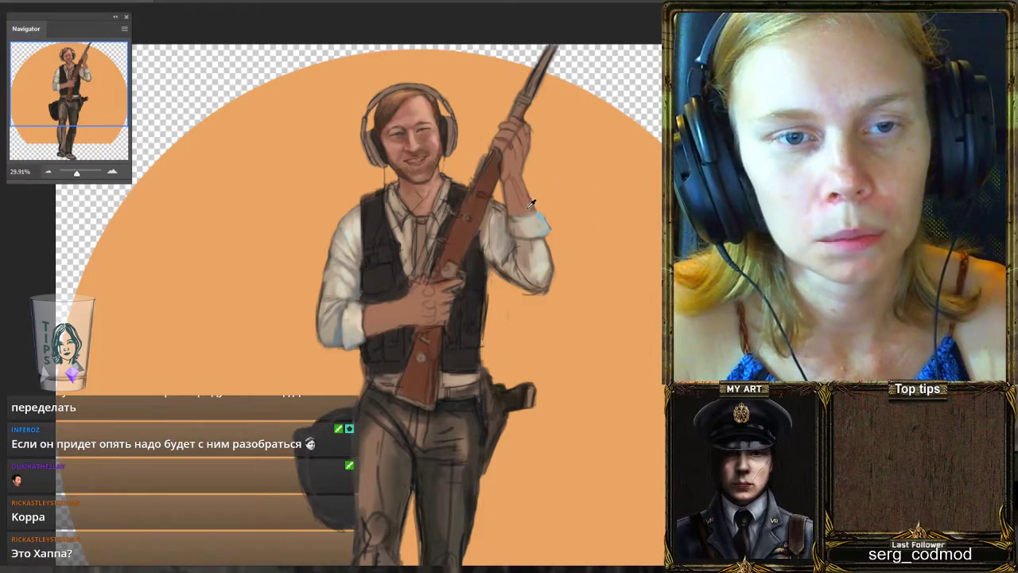
Apply the vertical stretch that makes the whole figure slightly taller.
scroll(487, 182, "down", 4)
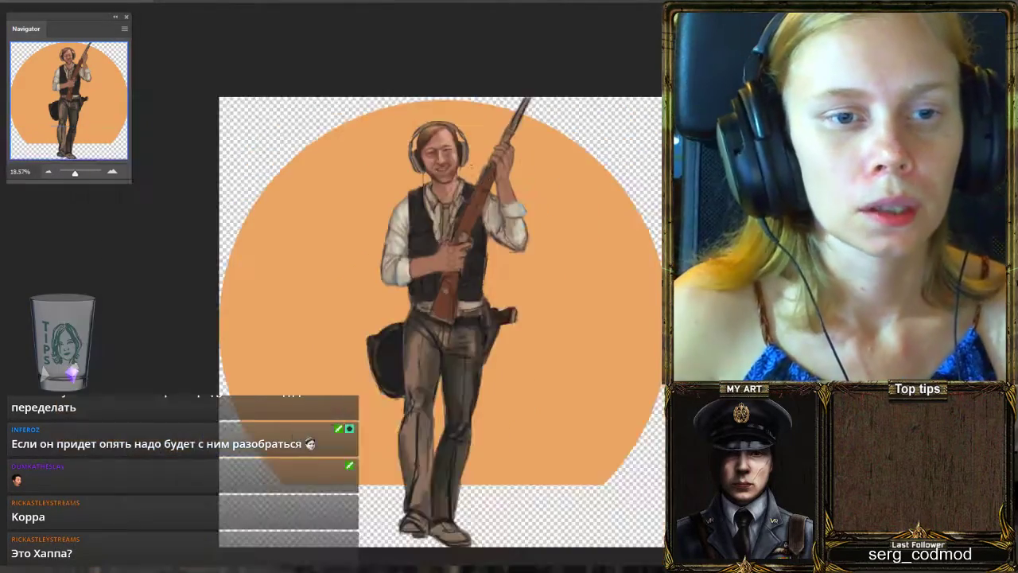
scroll(476, 212, "up", 2)
key("ctrl+z")
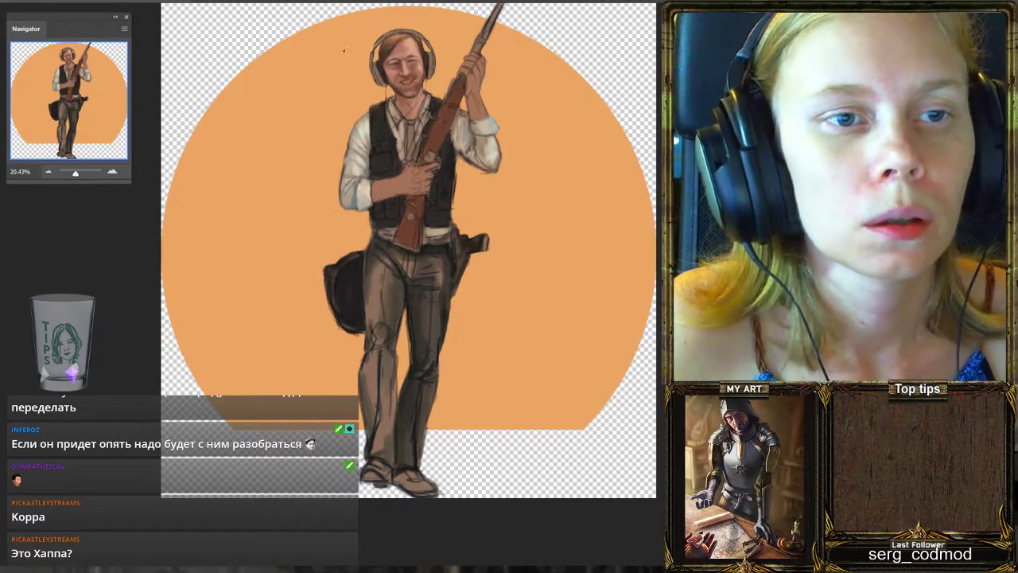
scroll(427, 123, "down", 2)
scroll(430, 247, "up", 2)
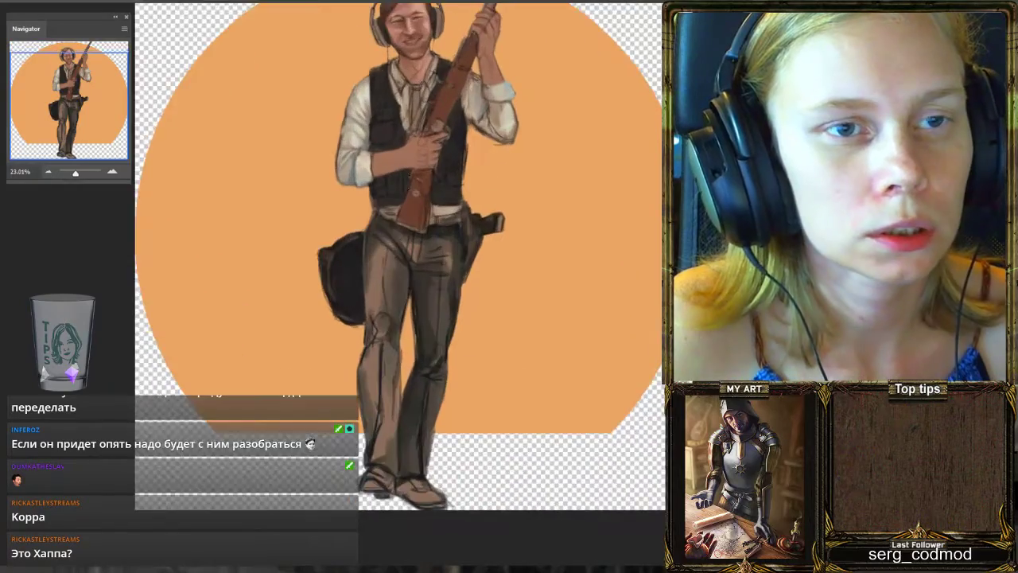
scroll(429, 247, "down", 2)
scroll(429, 247, "up", 3)
scroll(430, 248, "down", 2)
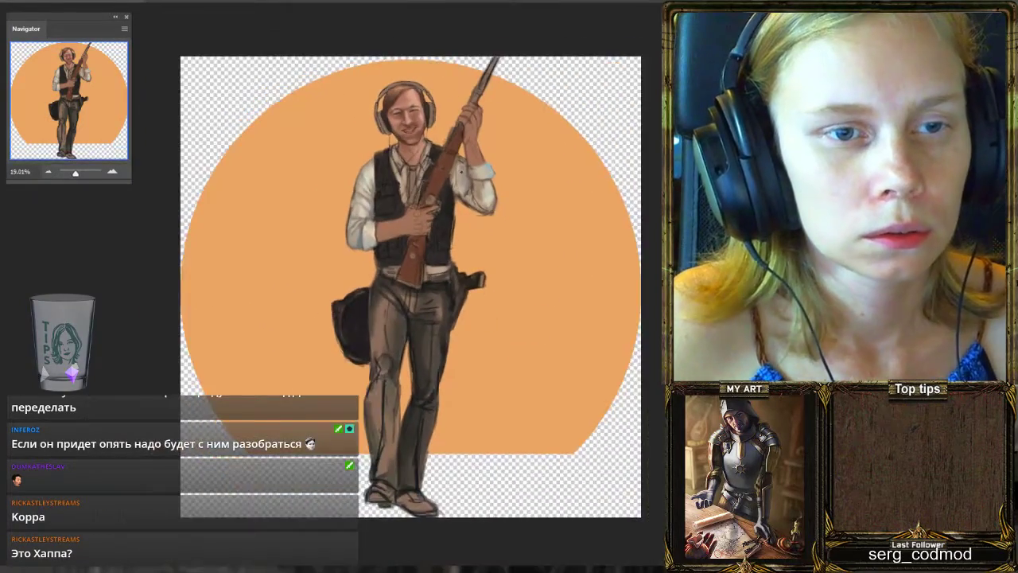
scroll(417, 320, "up", 3)
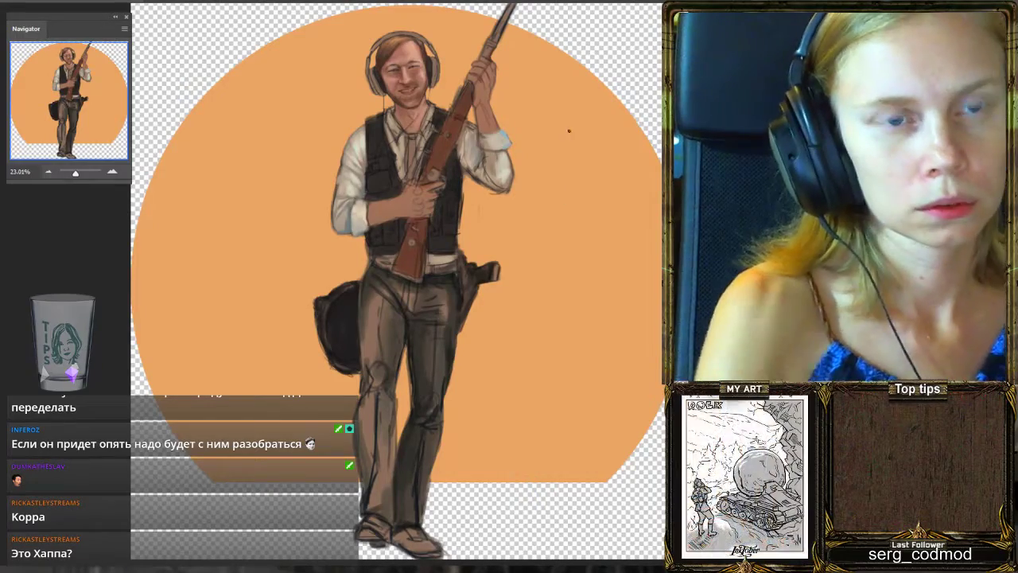
scroll(568, 132, "up", 2)
scroll(568, 131, "down", 3)
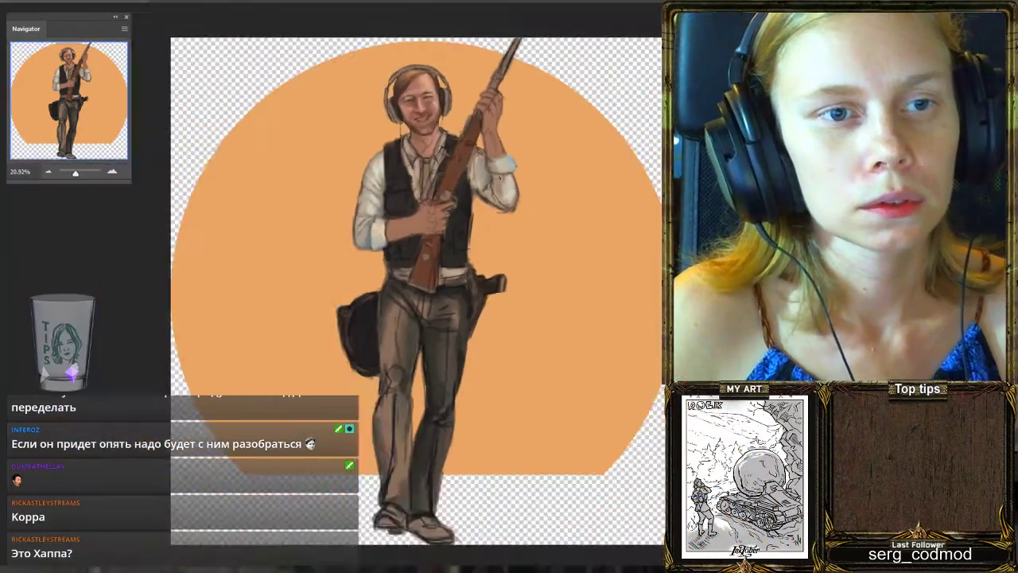
scroll(499, 167, "up", 2)
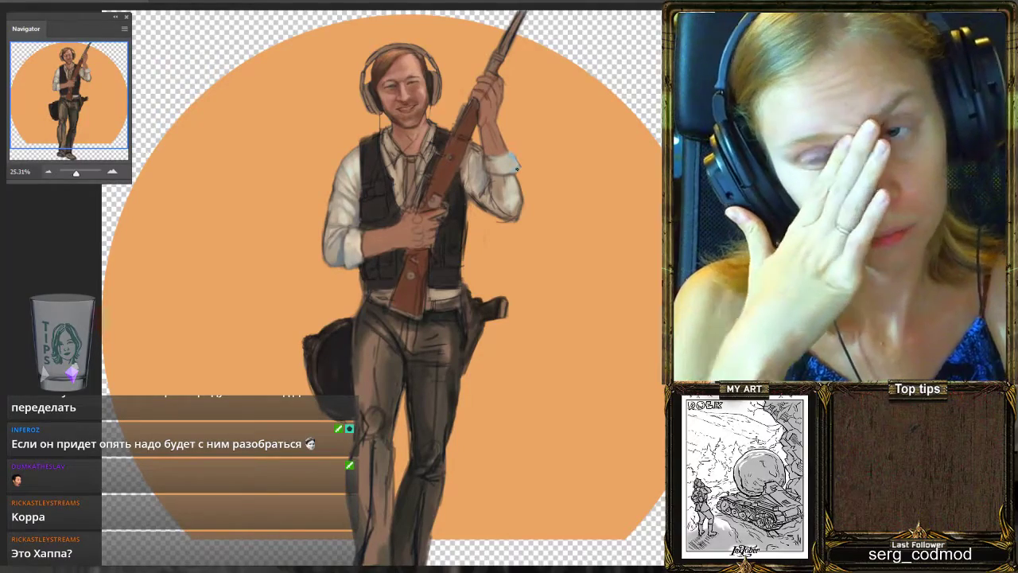
scroll(349, 170, "down", 2)
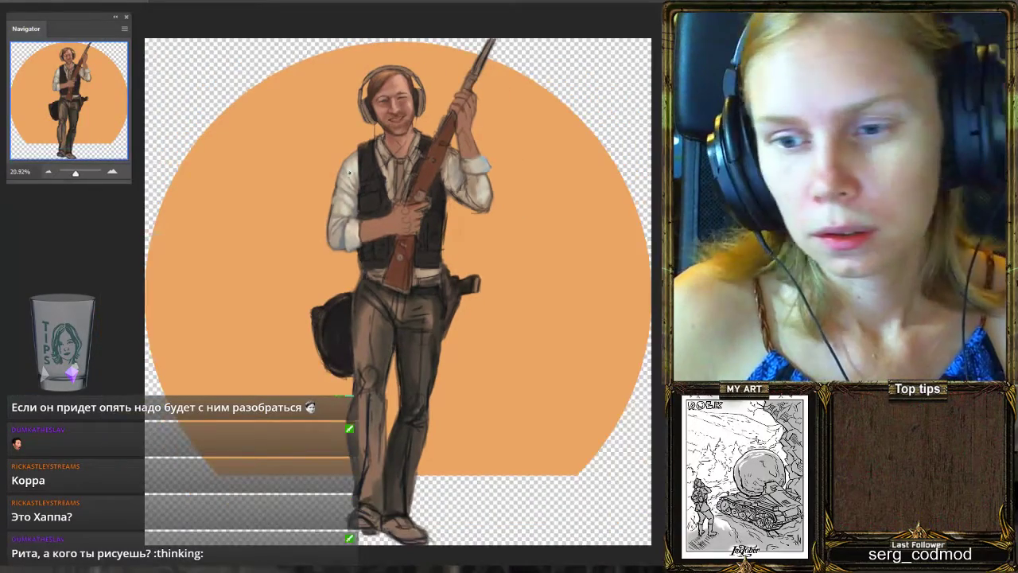
scroll(390, 253, "up", 2)
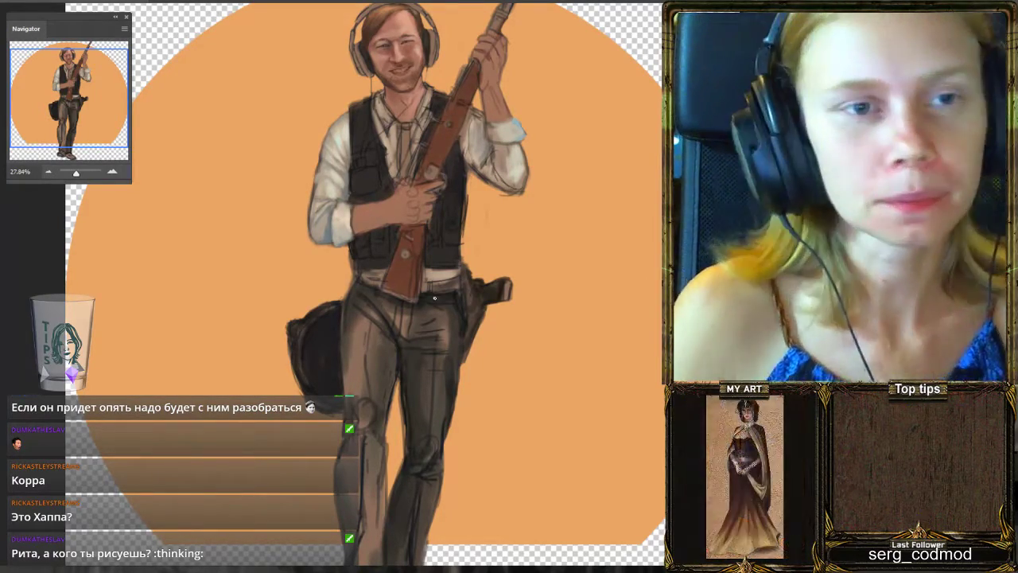
scroll(435, 233, "down", 3)
scroll(435, 233, "up", 2)
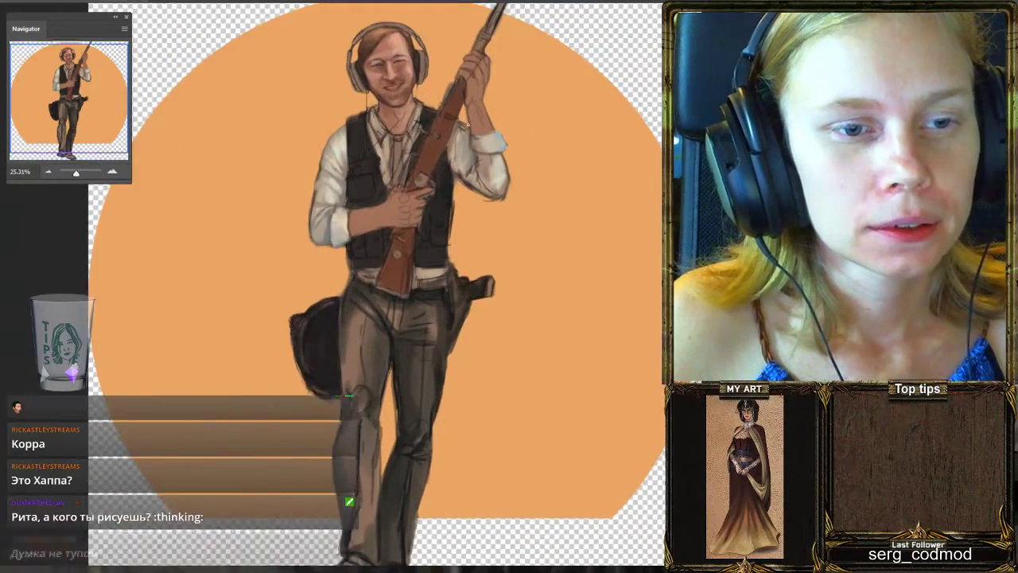
scroll(469, 140, "up", 2)
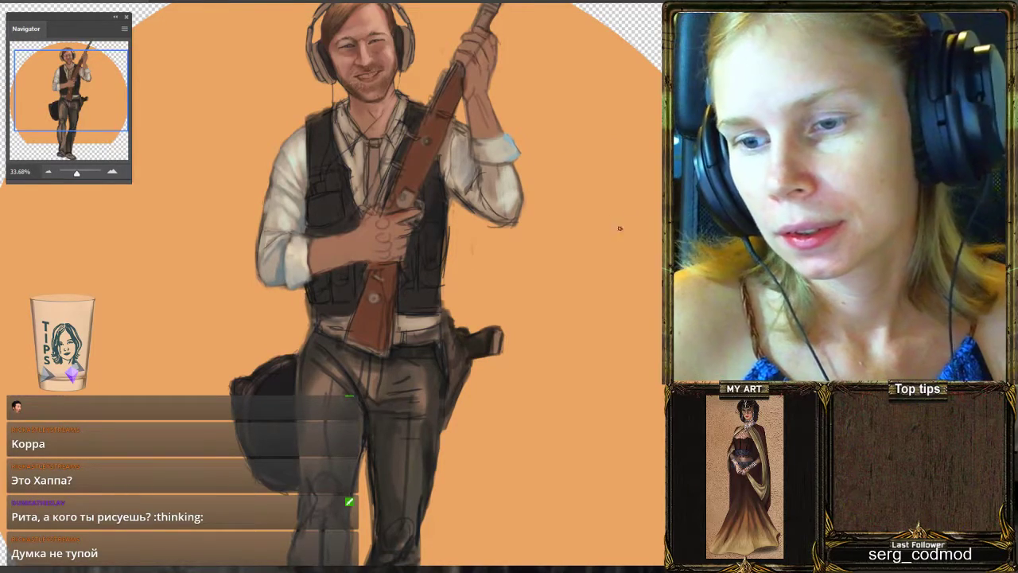
Sample the light colour of the raised arm's sleeve cuff as the brush colour.
left_click_drag(619, 228, 514, 307)
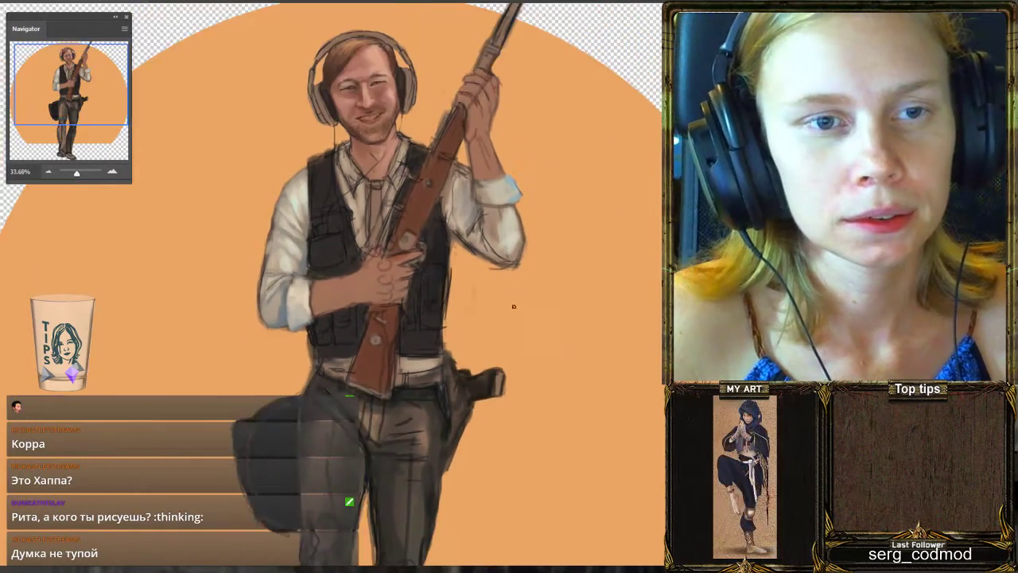
scroll(527, 107, "up", 2)
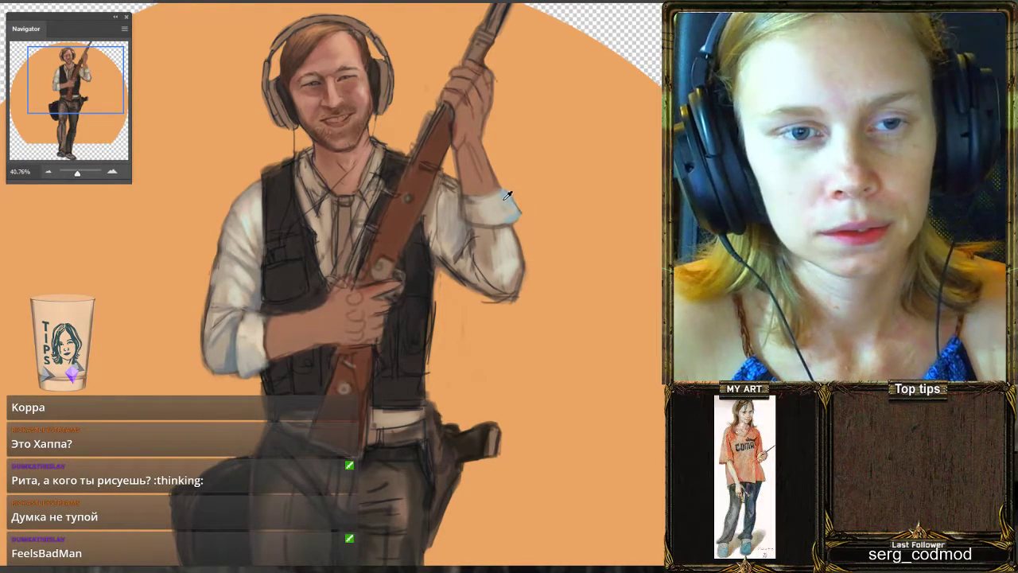
left_click(504, 198, "alt")
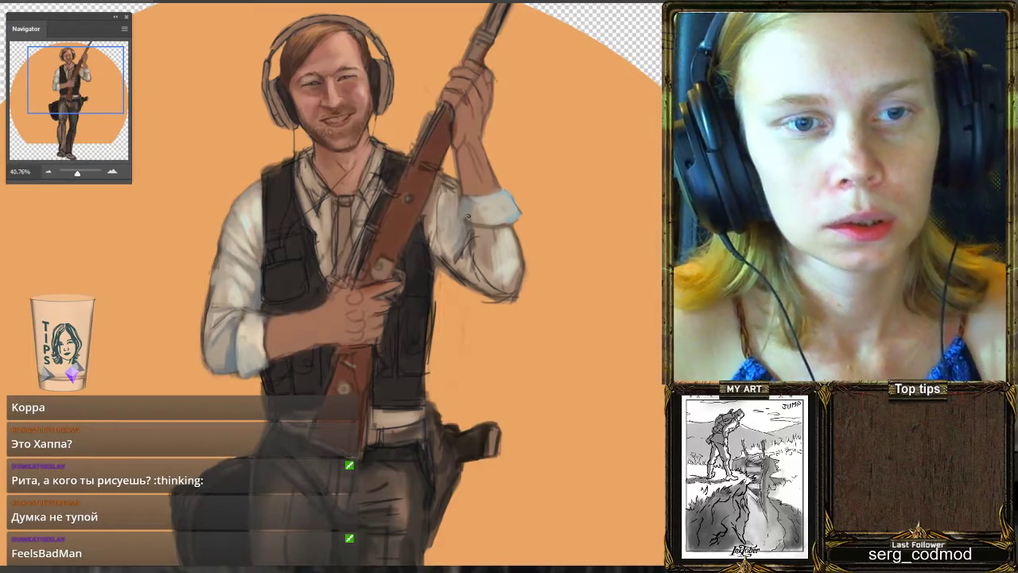
scroll(496, 114, "down", 3)
scroll(519, 130, "up", 2)
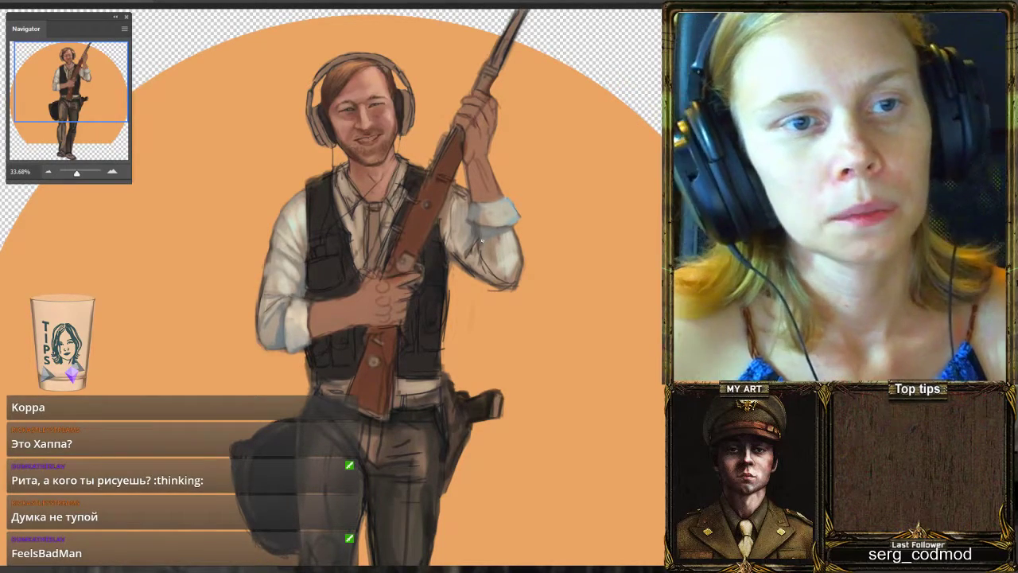
Sample the shirt sleeve colour beside the raised hand as the brush colour.
scroll(482, 291, "down", 3)
scroll(512, 165, "up", 2)
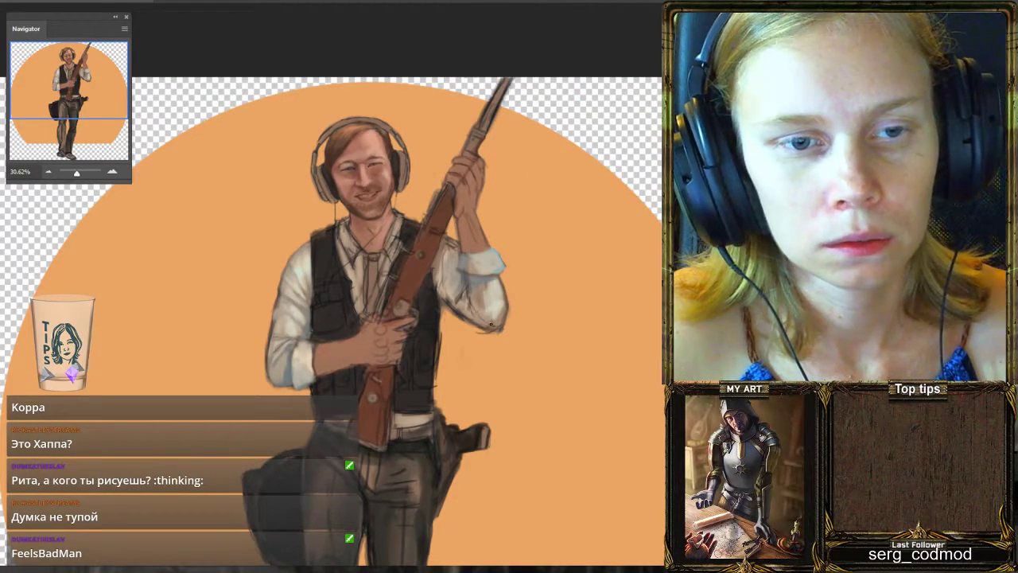
scroll(542, 151, "down", 2)
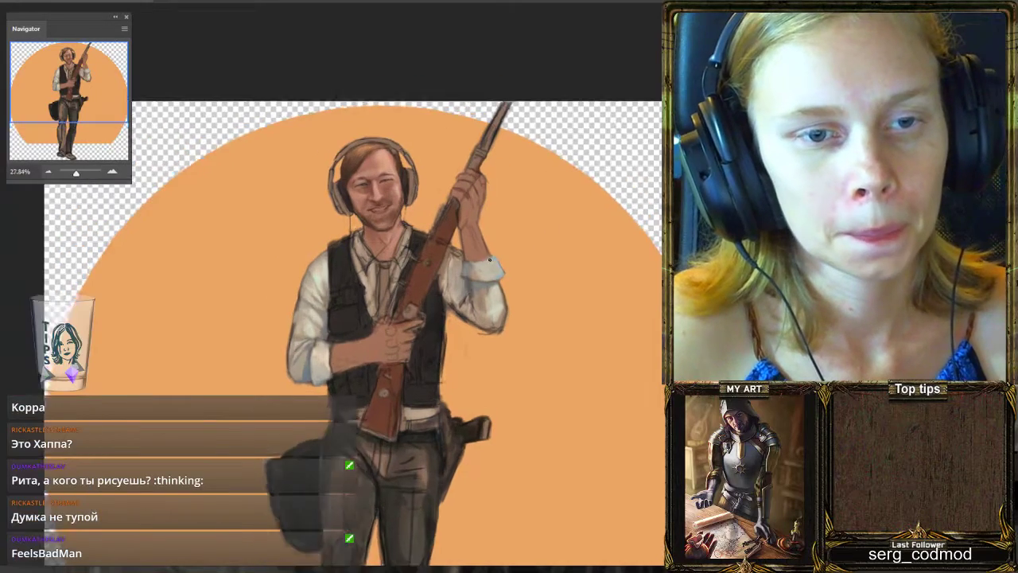
scroll(491, 252, "up", 3)
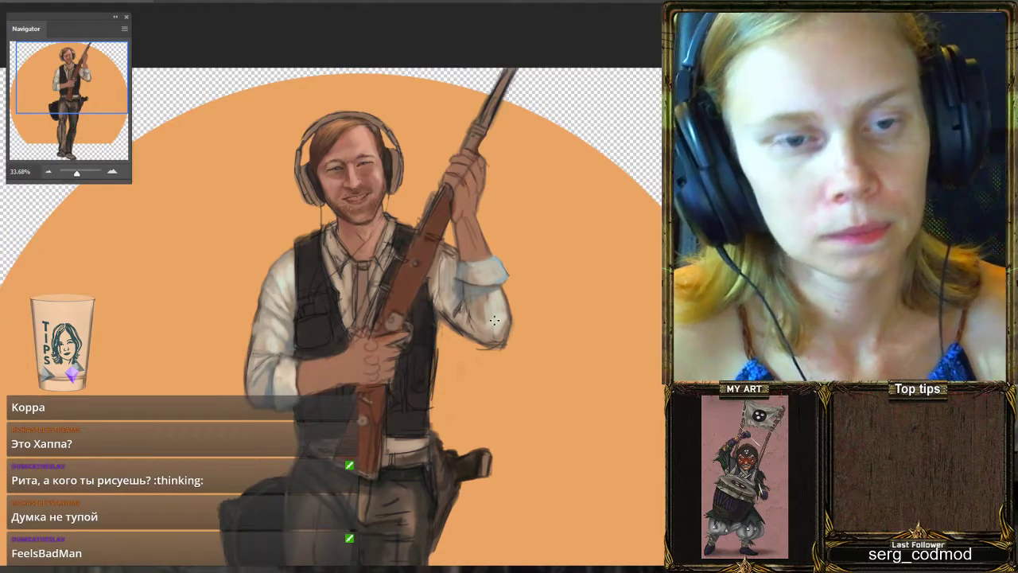
scroll(461, 301, "down", 2)
scroll(502, 224, "up", 2)
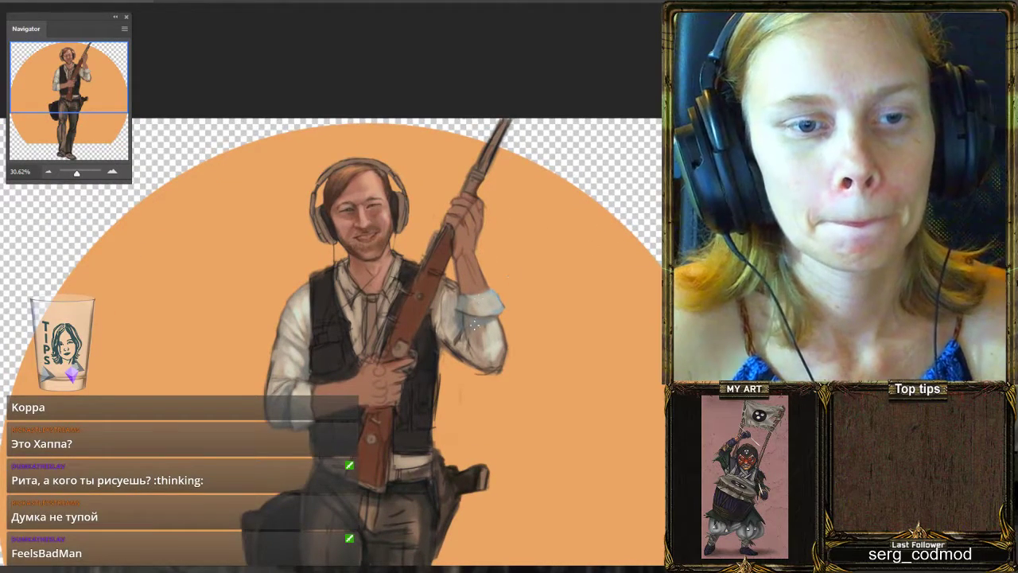
left_click(452, 296, "alt")
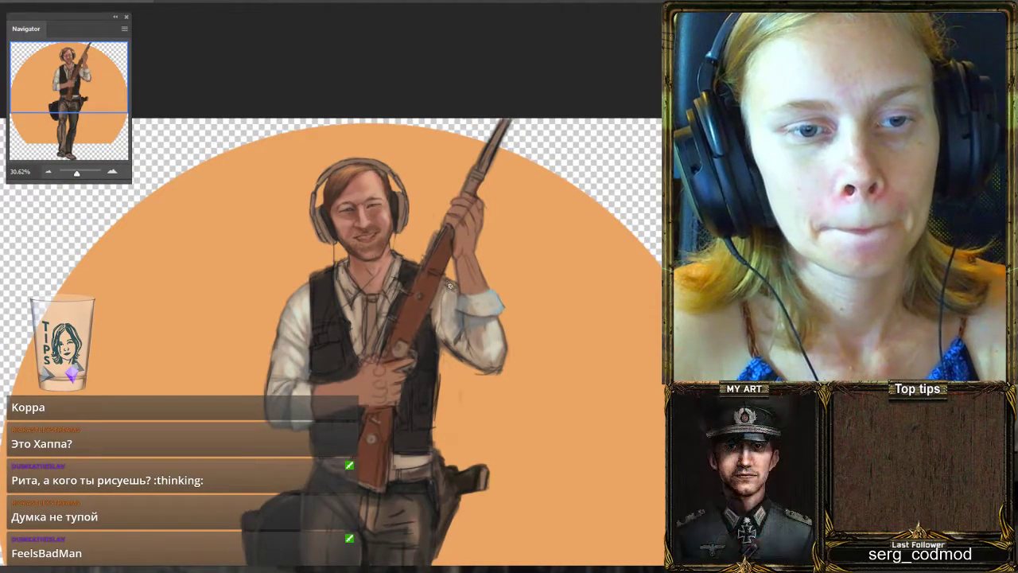
left_click(455, 296, "alt")
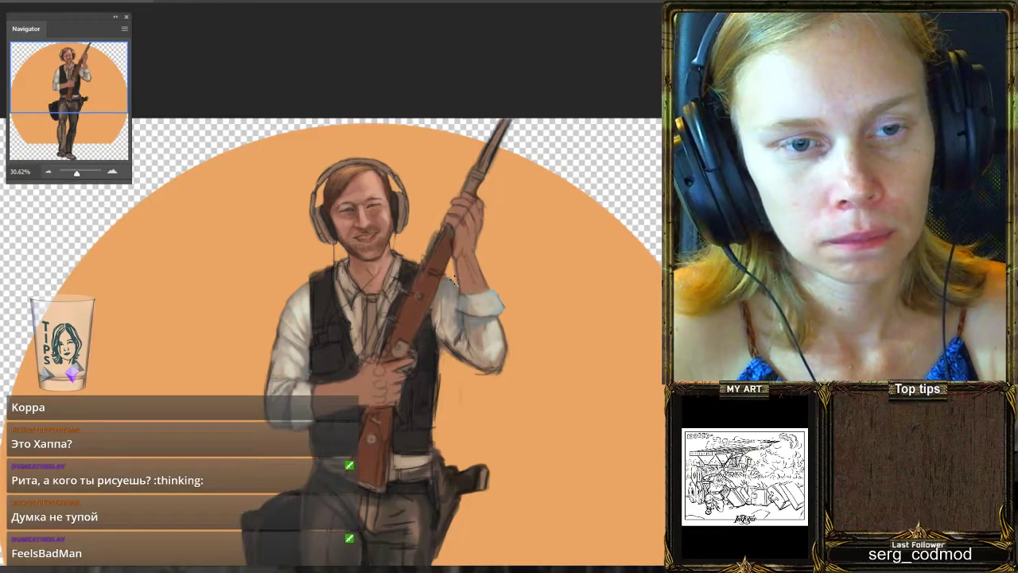
Sample the rifle stock's brown wood colour as the brush colour.
scroll(521, 328, "down", 2)
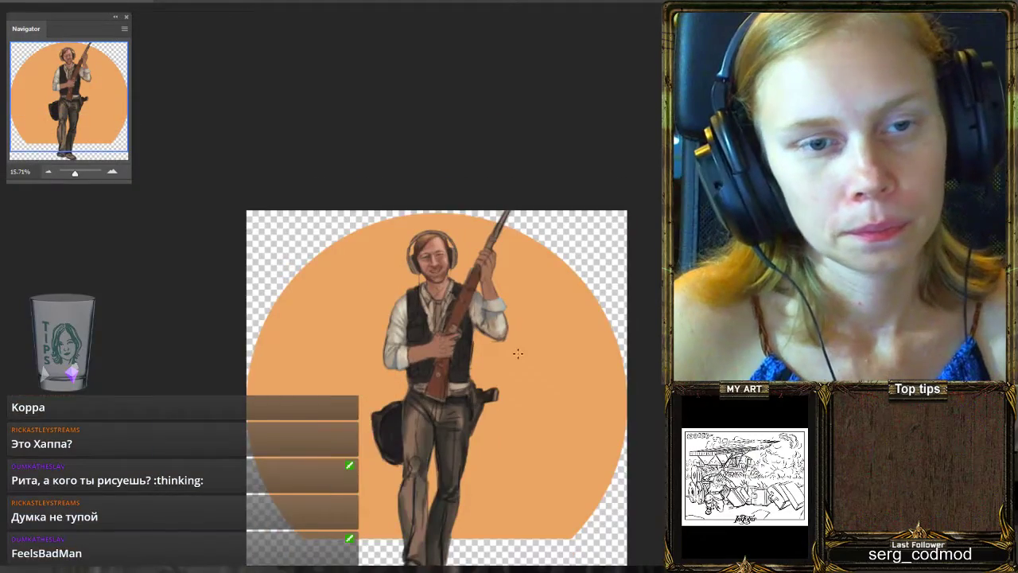
scroll(518, 352, "down", 1)
scroll(521, 319, "up", 2)
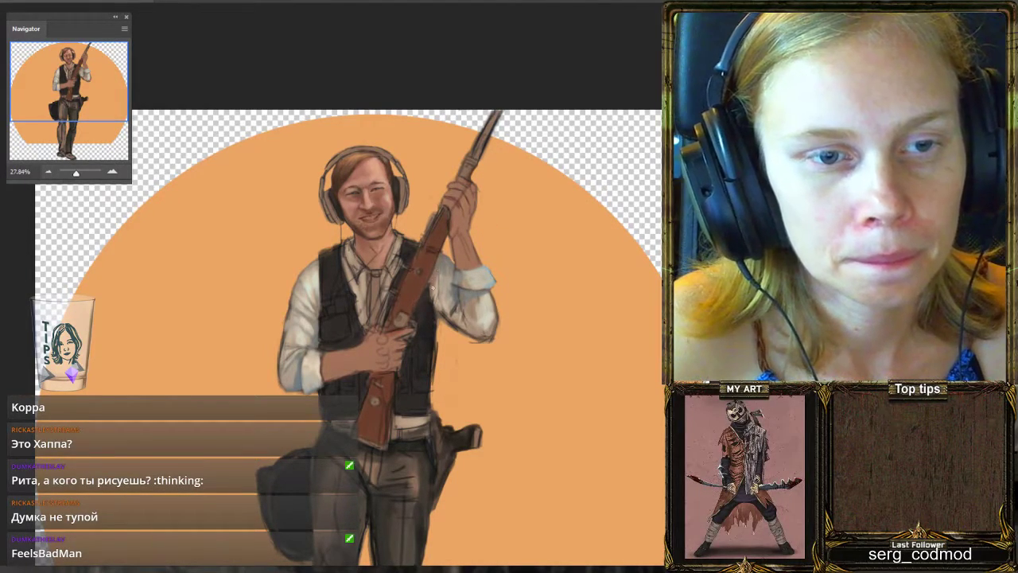
left_click(434, 296, "alt")
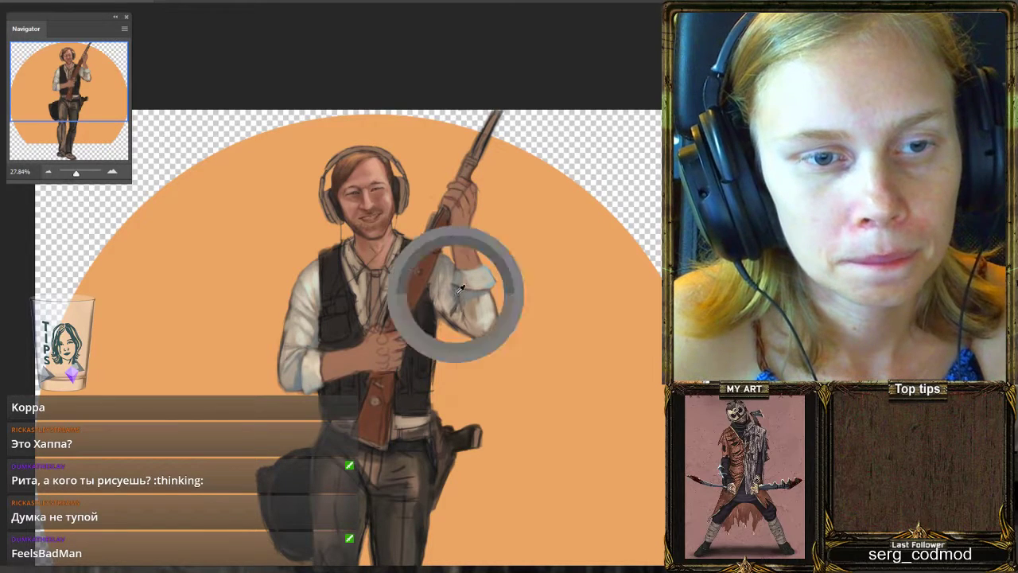
left_click(442, 302, "alt")
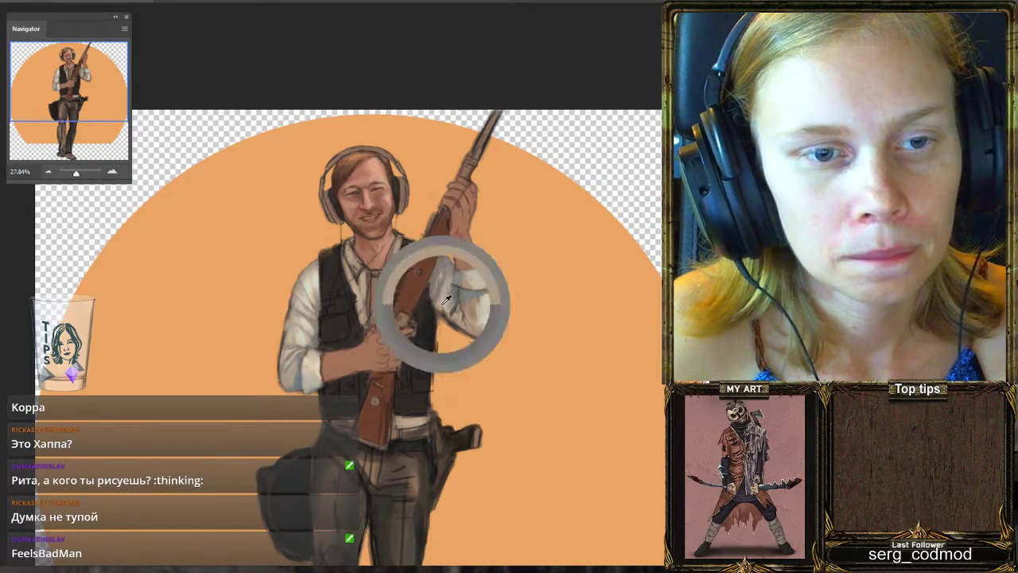
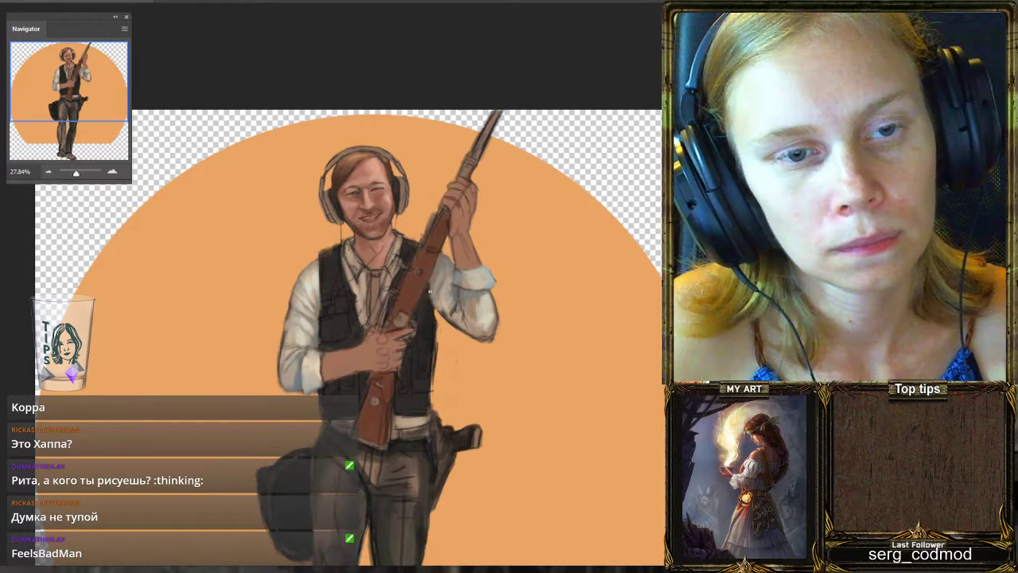
Sample several light tones from the shirt sleeve and the shirt near the rifle as the foreground colour.
scroll(482, 318, "down", 3)
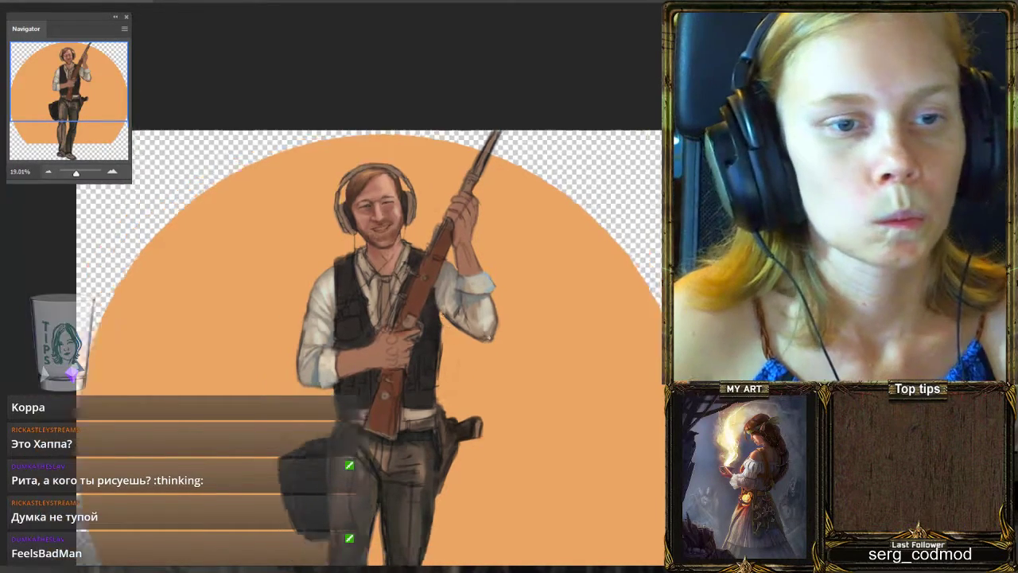
scroll(509, 281, "down", 1)
scroll(495, 266, "up", 4)
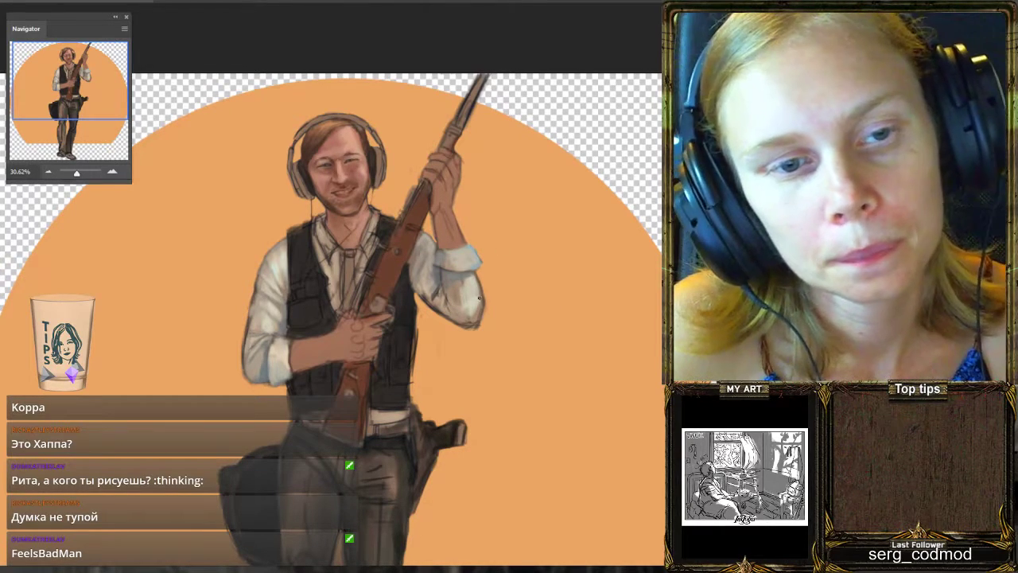
left_click(482, 251, "alt")
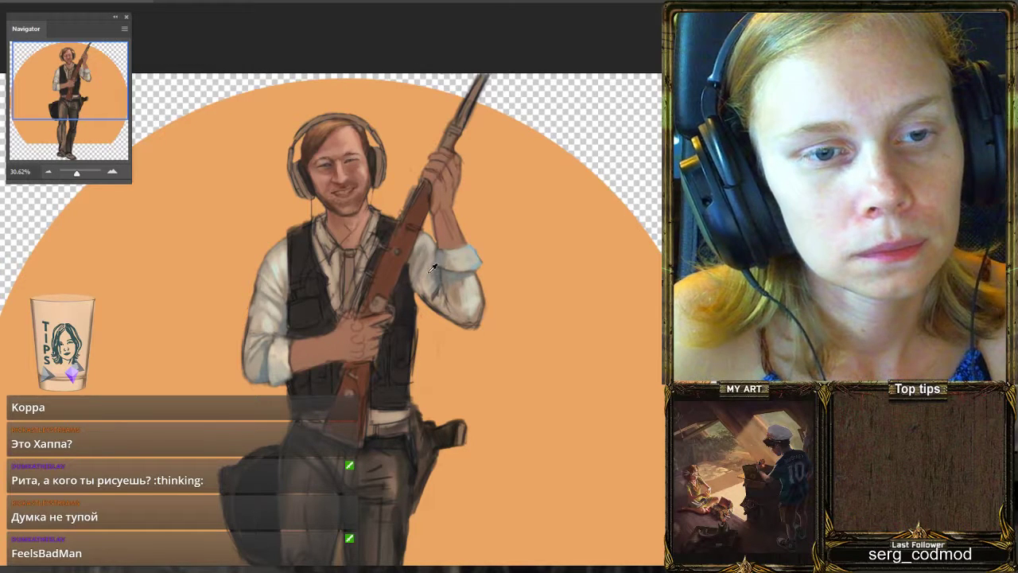
left_click(283, 323, "alt")
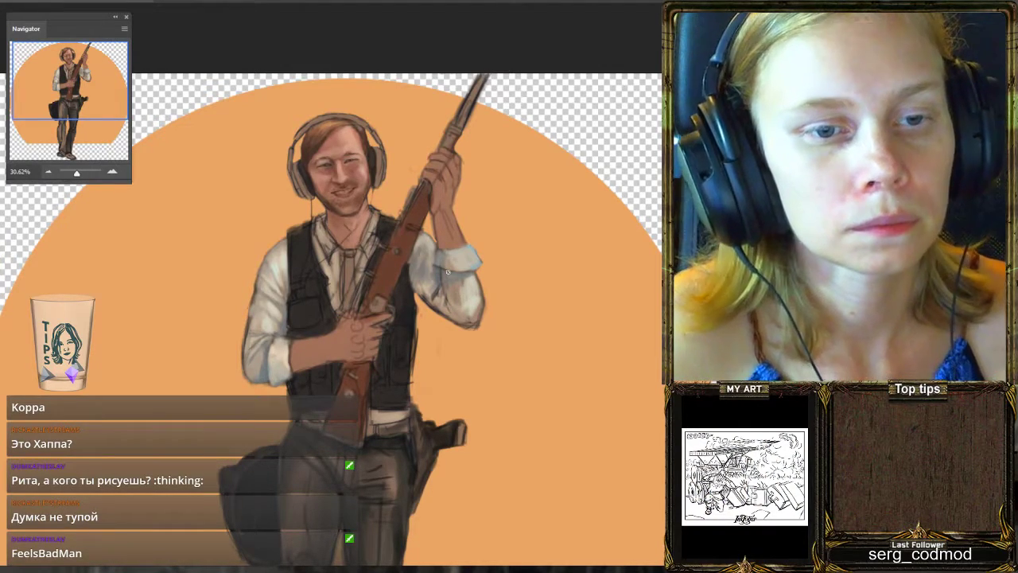
scroll(477, 279, "down", 3)
scroll(497, 313, "up", 3)
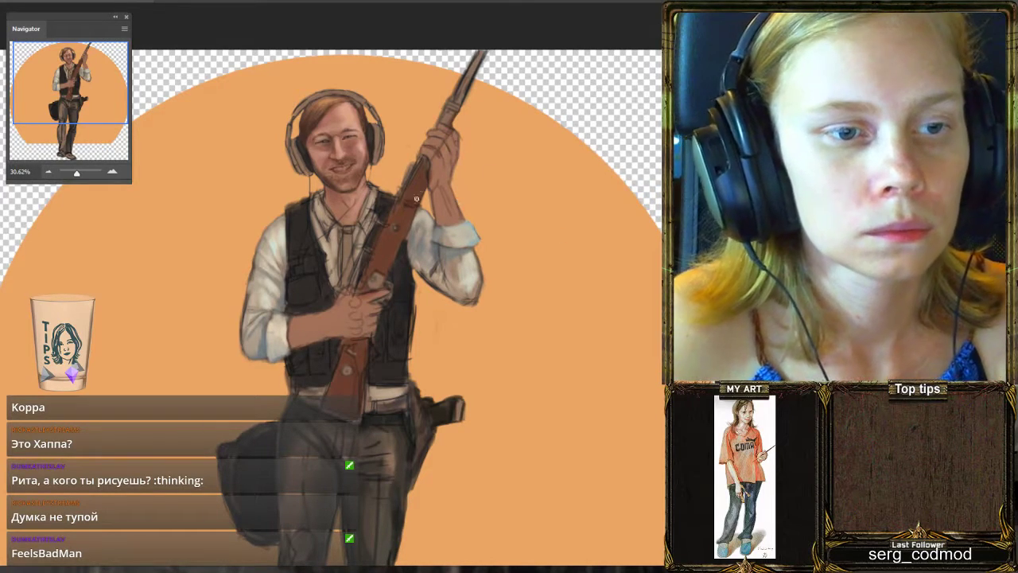
left_click(284, 256, "alt")
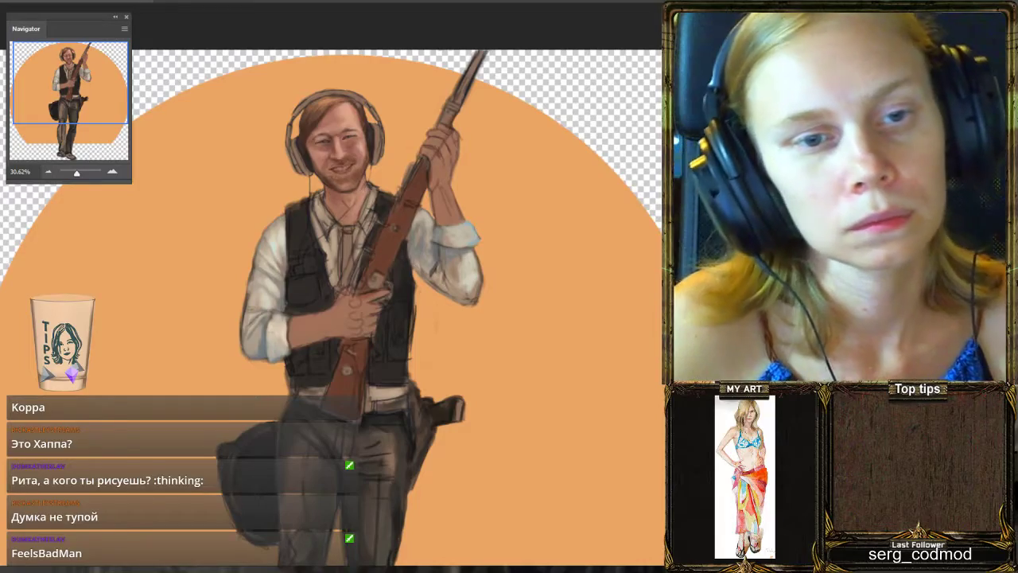
scroll(426, 213, "down", 3)
scroll(425, 213, "up", 3)
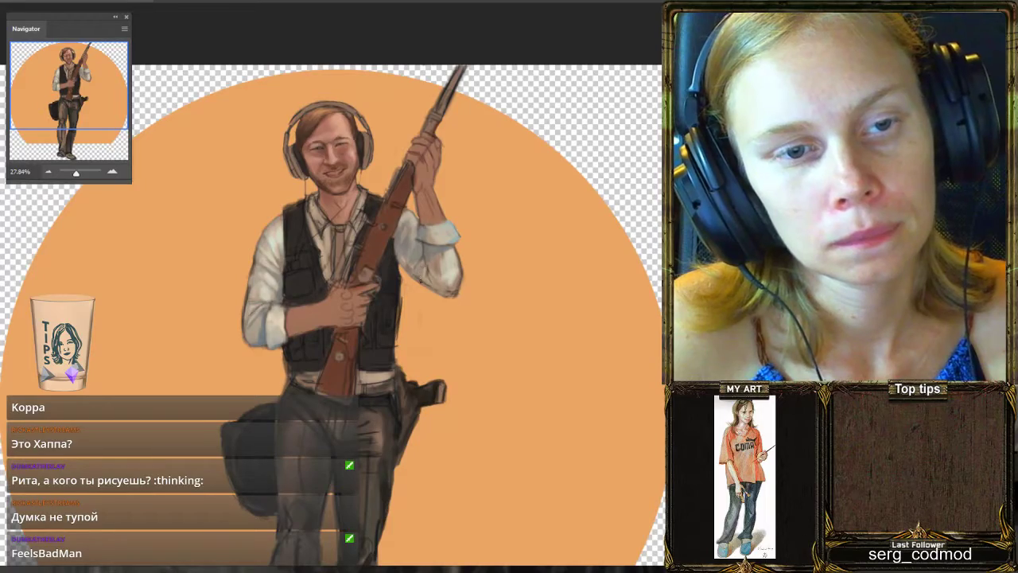
scroll(450, 207, "down", 3)
scroll(450, 208, "up", 3)
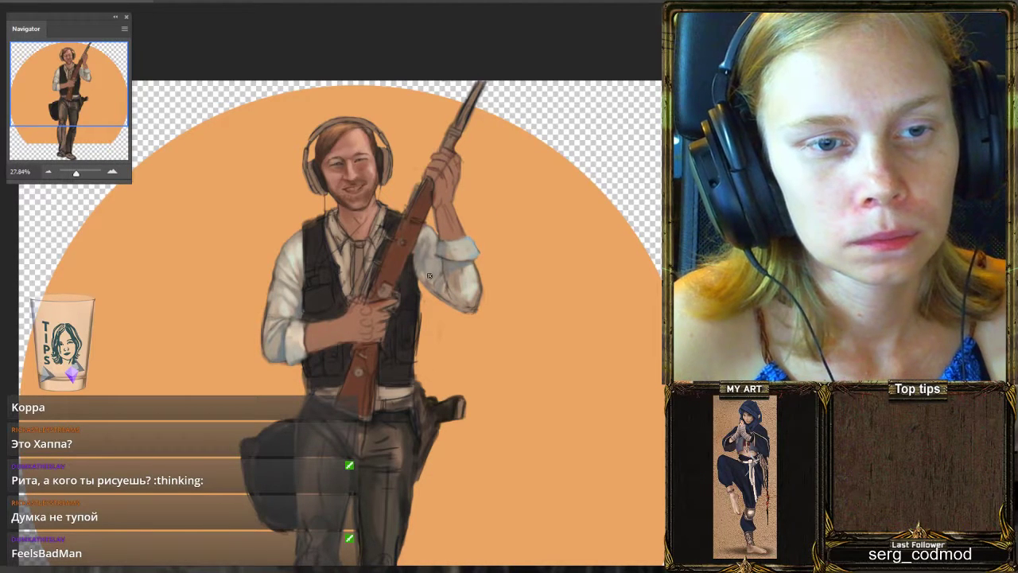
left_click(422, 268)
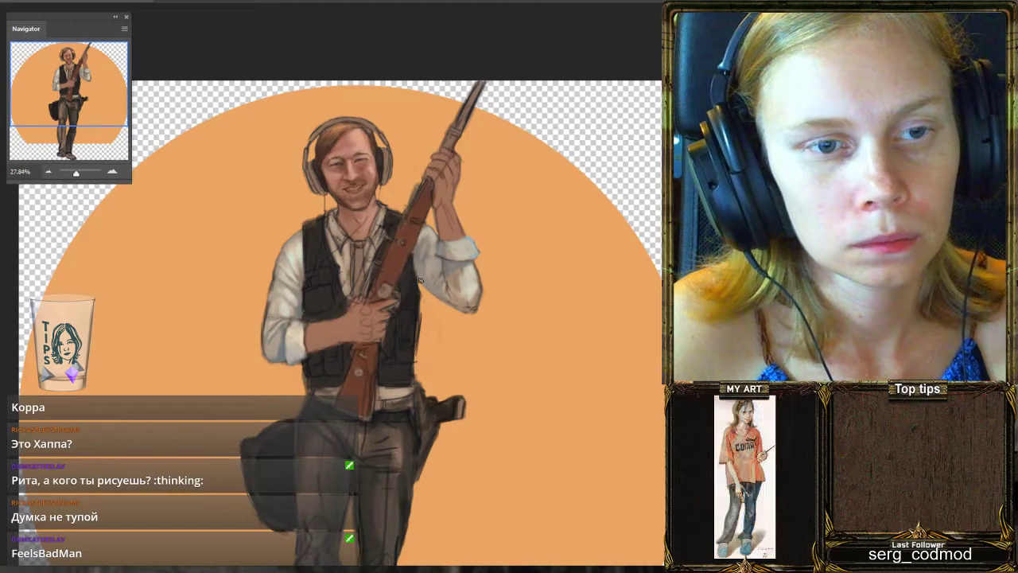
Shift the canvas view slightly sideways to bring the sleeve cuff into position for painting.
scroll(512, 215, "down", 1)
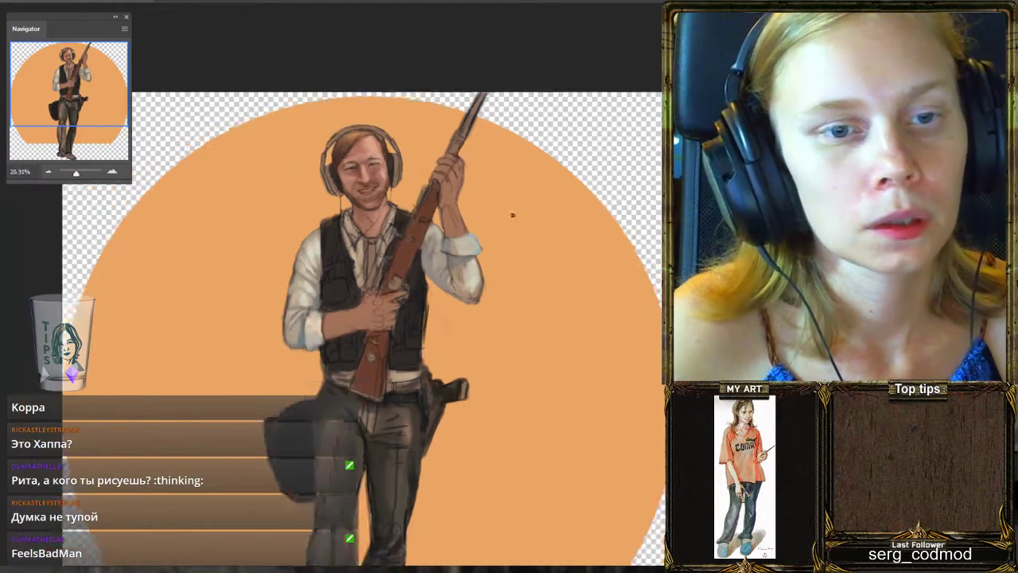
left_click_drag(512, 215, 521, 223)
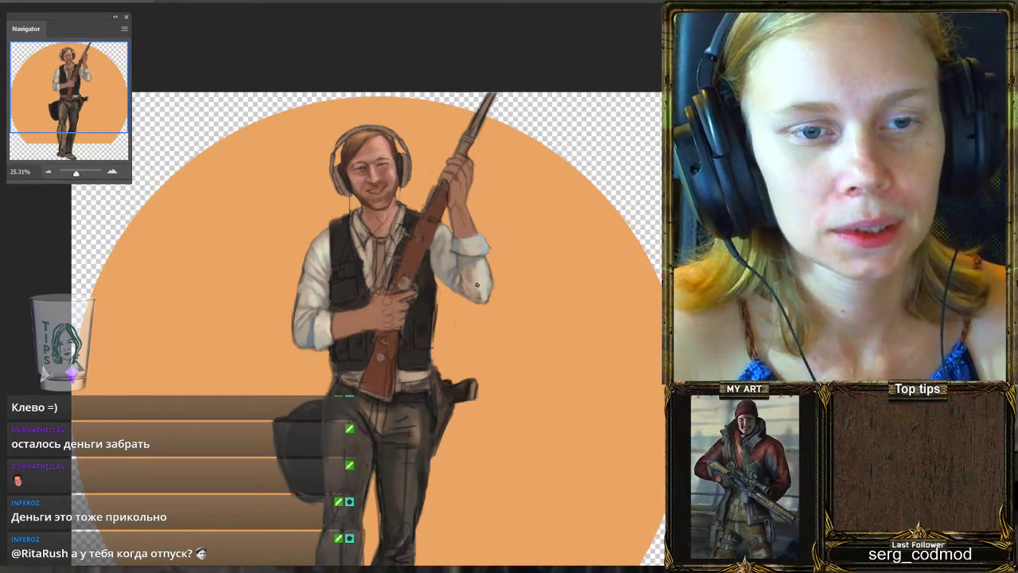
scroll(465, 250, "down", 3)
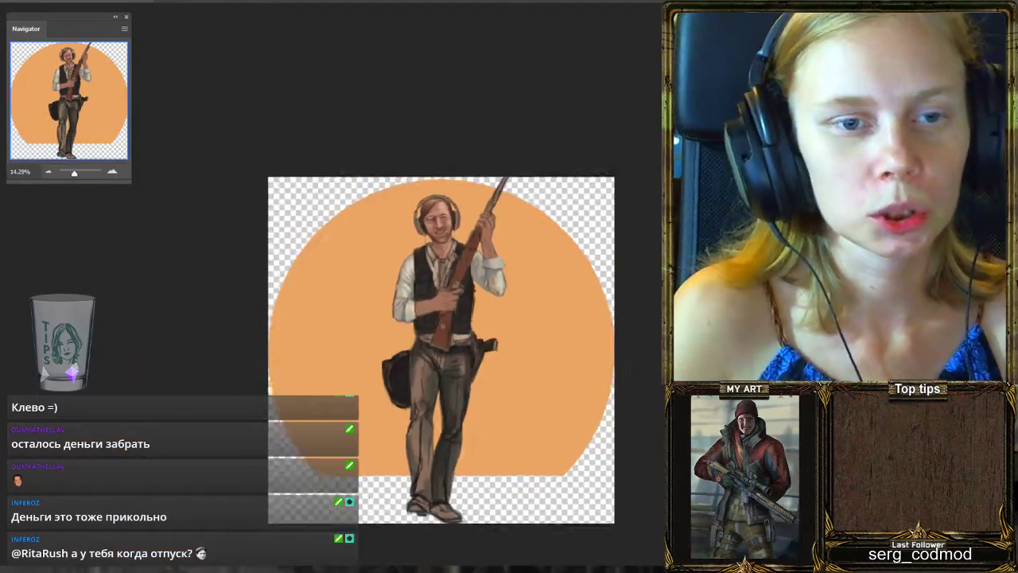
scroll(512, 248, "up", 2)
scroll(512, 249, "up", 1)
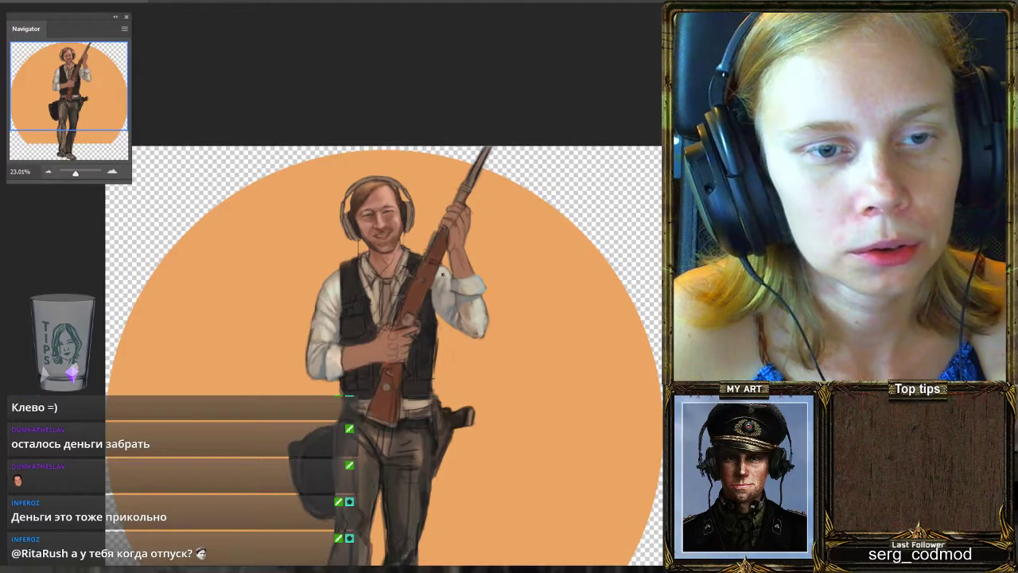
scroll(450, 296, "down", 4)
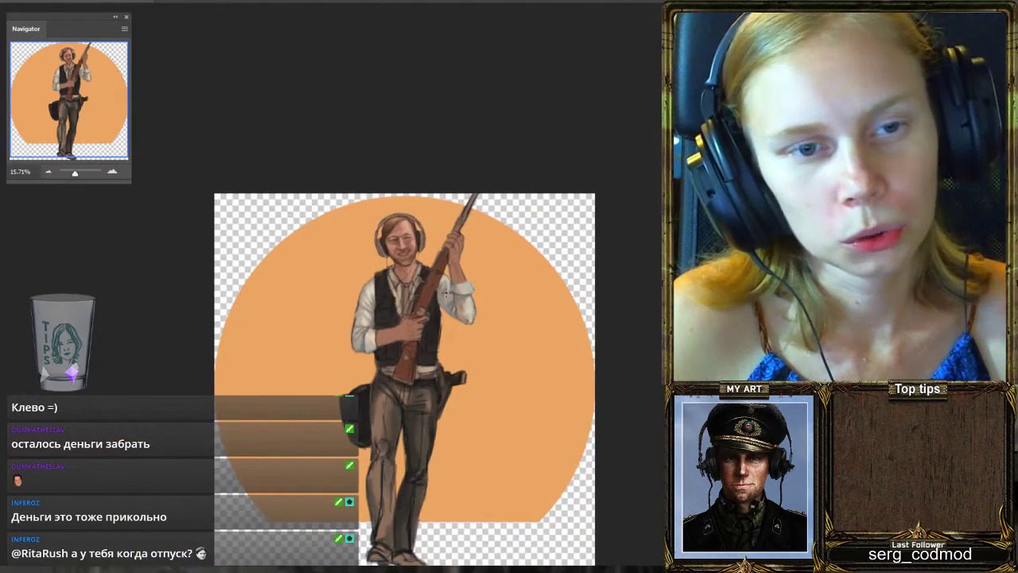
scroll(447, 296, "down", 3)
scroll(449, 318, "up", 2)
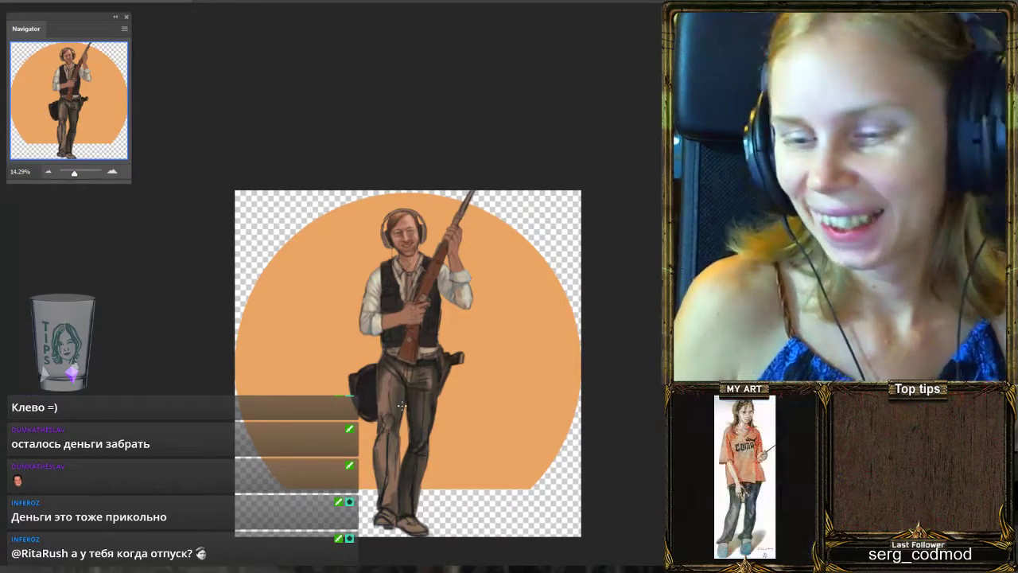
scroll(395, 402, "up", 3)
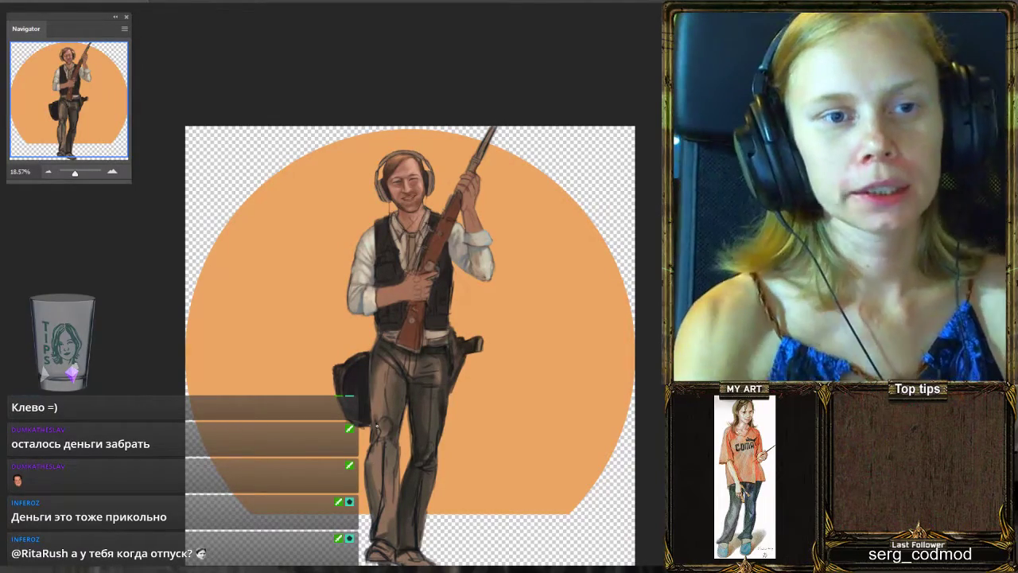
scroll(383, 444, "down", 1)
scroll(384, 445, "up", 1)
scroll(415, 240, "up", 1)
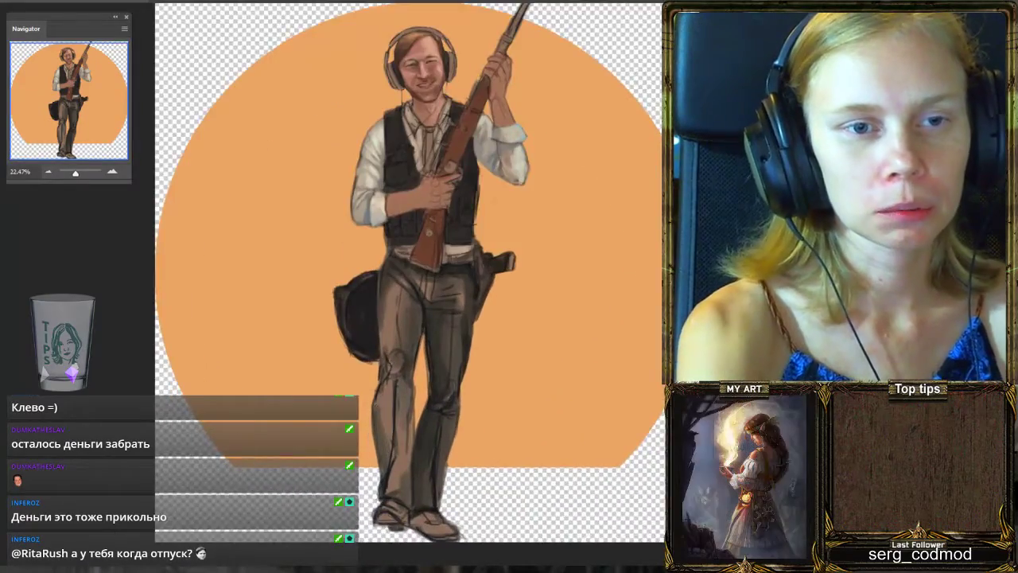
scroll(414, 241, "down", 1)
scroll(414, 240, "up", 1)
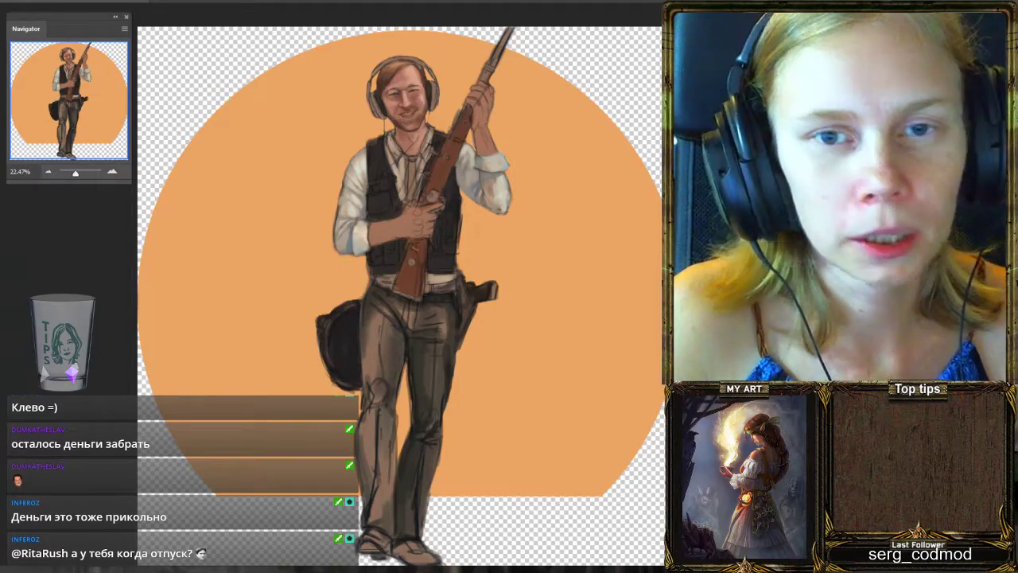
scroll(462, 104, "up", 2)
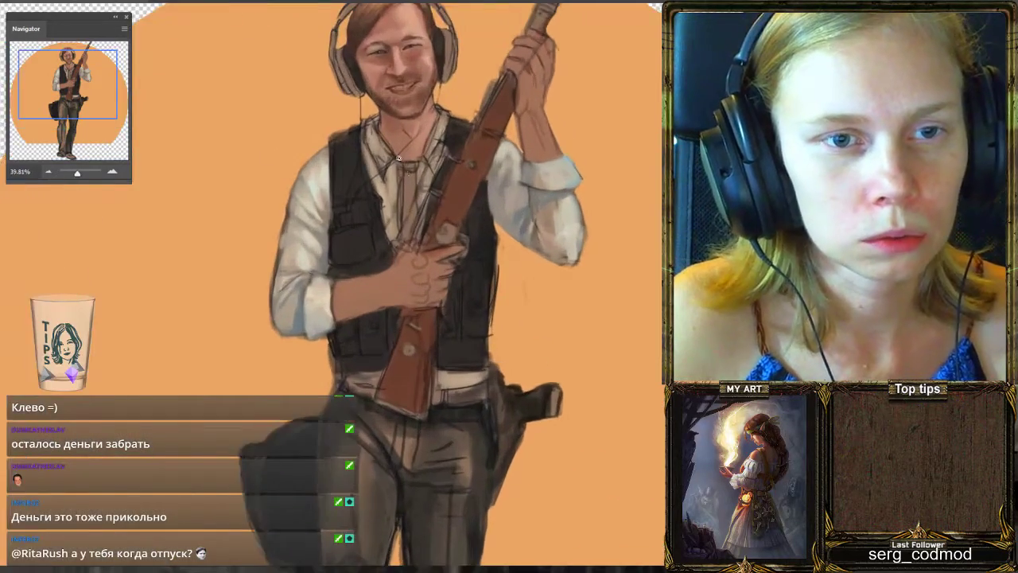
Zoom out and back in on the vest several times to review the pocket and seam details.
scroll(462, 104, "down", 1)
scroll(462, 104, "up", 1)
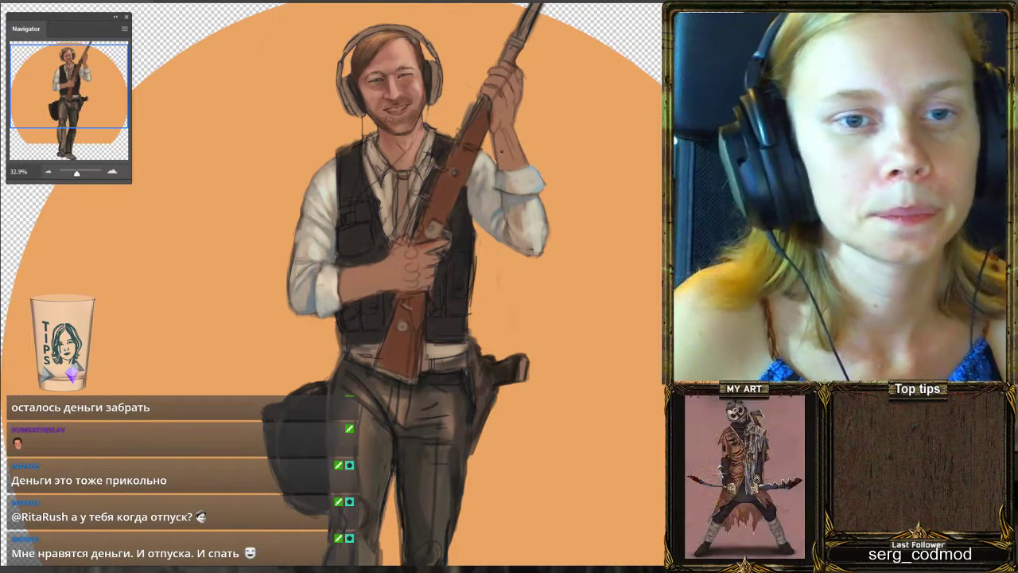
scroll(501, 147, "down", 2)
scroll(495, 165, "up", 2)
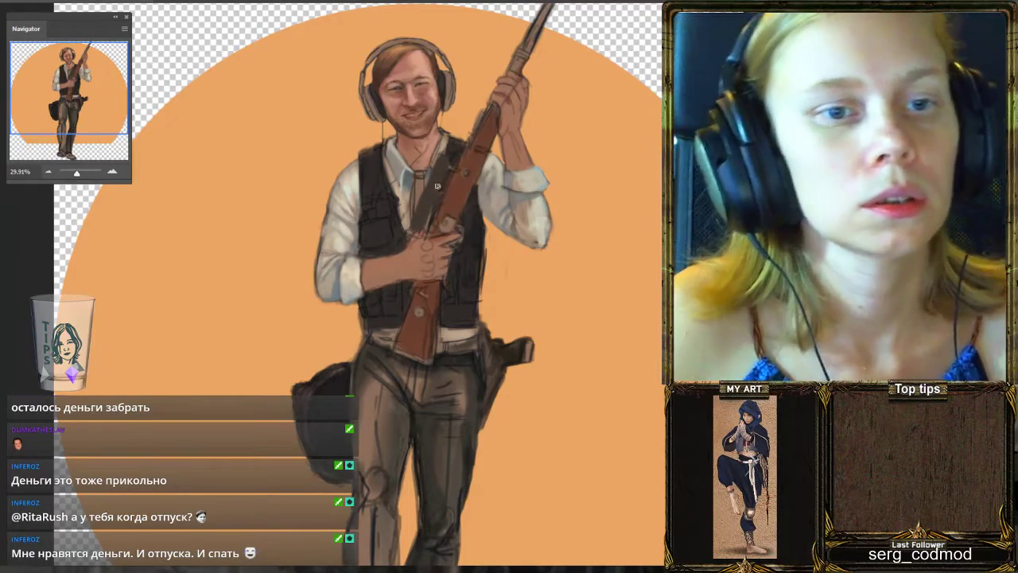
scroll(436, 201, "down", 3)
scroll(437, 215, "up", 2)
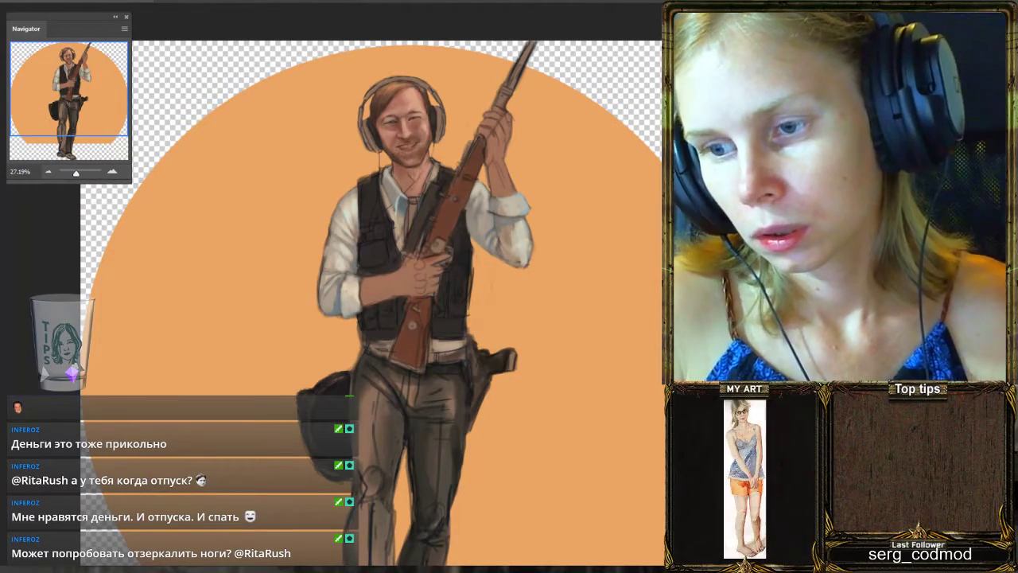
scroll(394, 37, "down", 3)
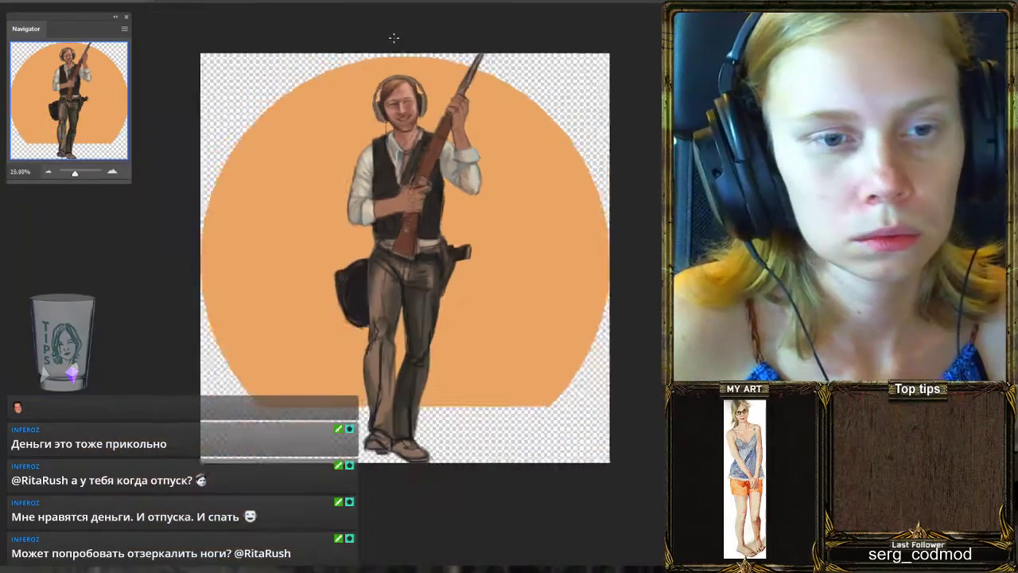
scroll(393, 37, "down", 1)
scroll(409, 163, "up", 1)
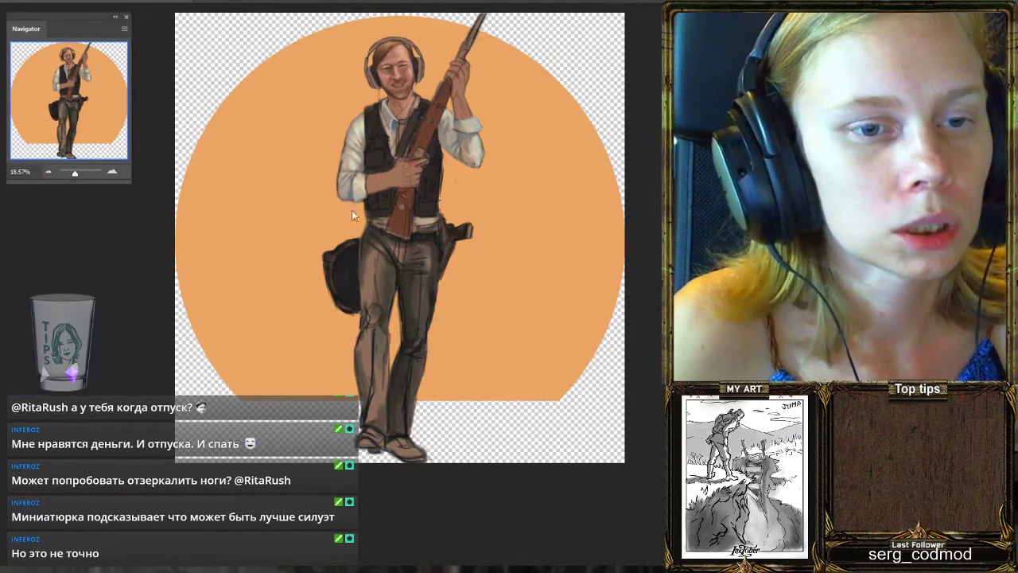
scroll(250, 114, "up", 2)
scroll(250, 114, "down", 4)
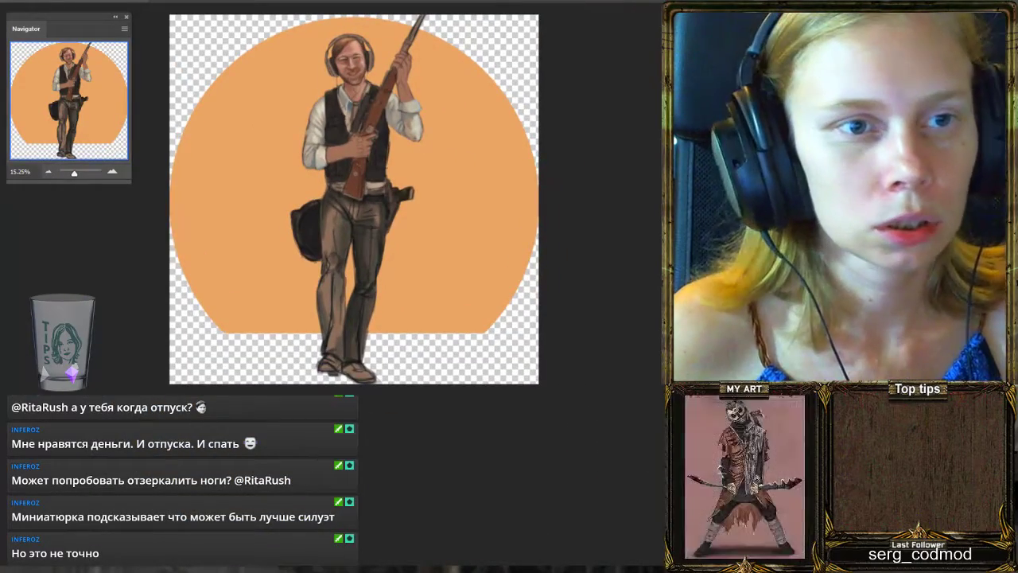
scroll(249, 32, "up", 1)
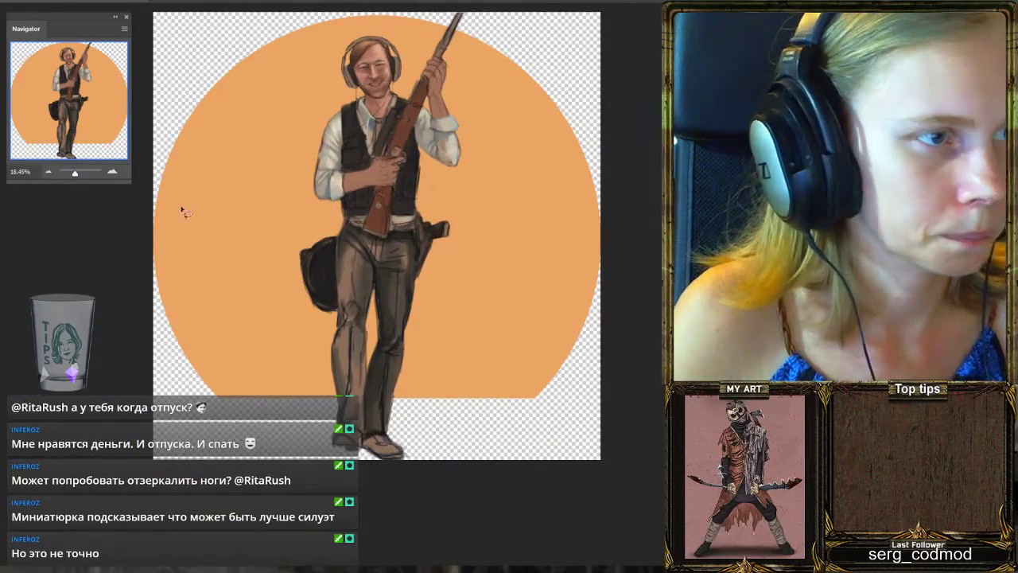
scroll(339, 268, "up", 2)
scroll(365, 188, "down", 1)
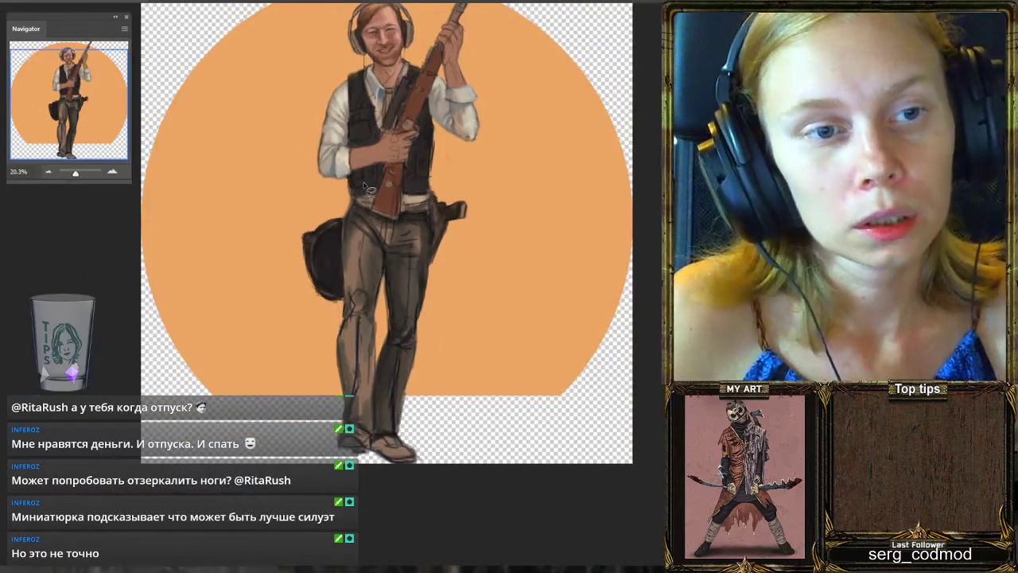
Make a first attempt at outlining and shifting the legs, undoing a trial torso move.
mouse_move(310, 317)
left_mouse_down()
mouse_move(279, 234)
mouse_move(342, 205)
left_mouse_up()
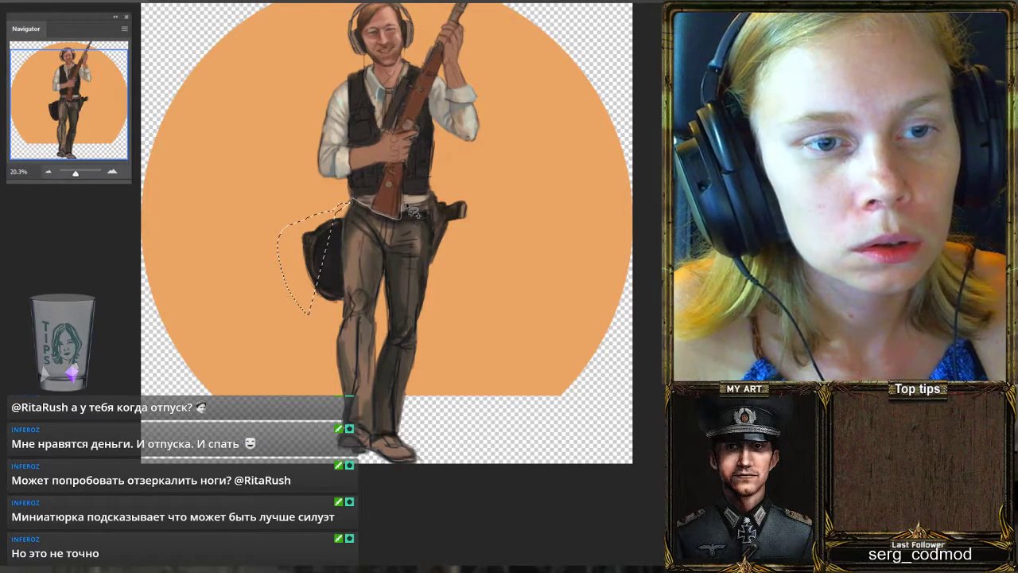
mouse_move(442, 196)
left_mouse_down()
mouse_move(477, 208)
mouse_move(455, 301)
mouse_move(471, 478)
mouse_move(226, 430)
mouse_move(274, 286)
mouse_move(350, 204)
left_mouse_up()
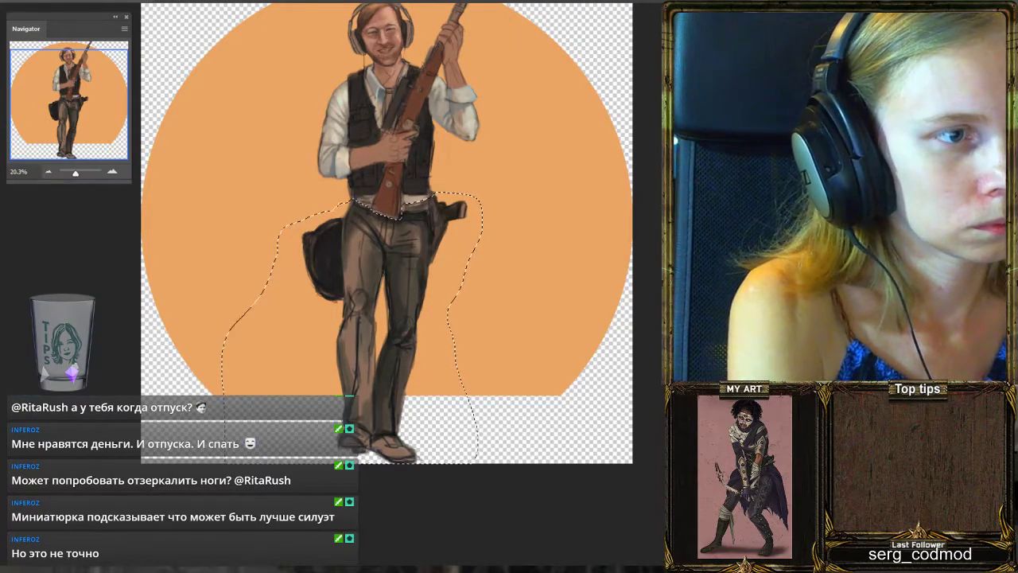
key("ctrl+d")
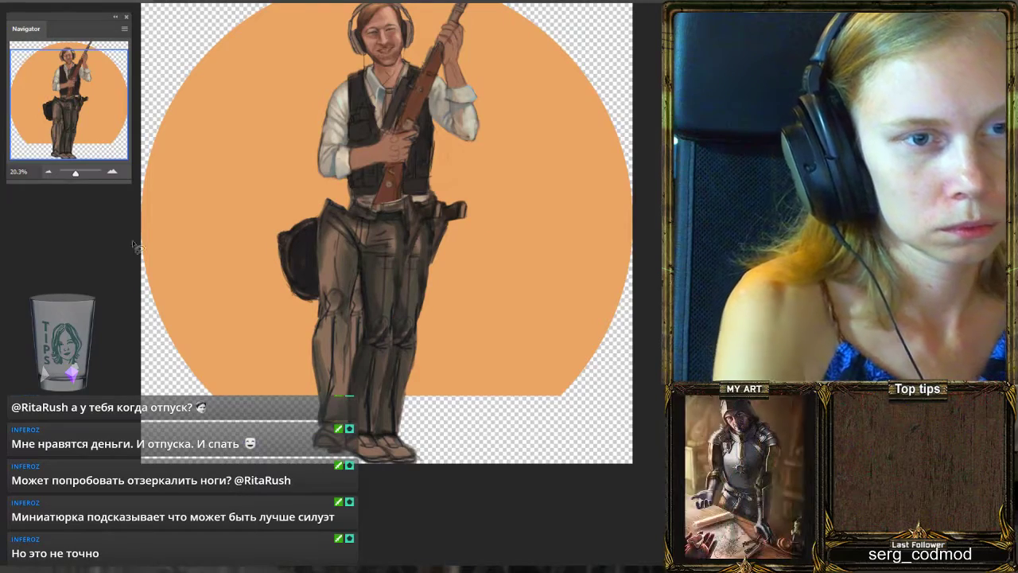
left_click_drag(363, 263, 387, 263)
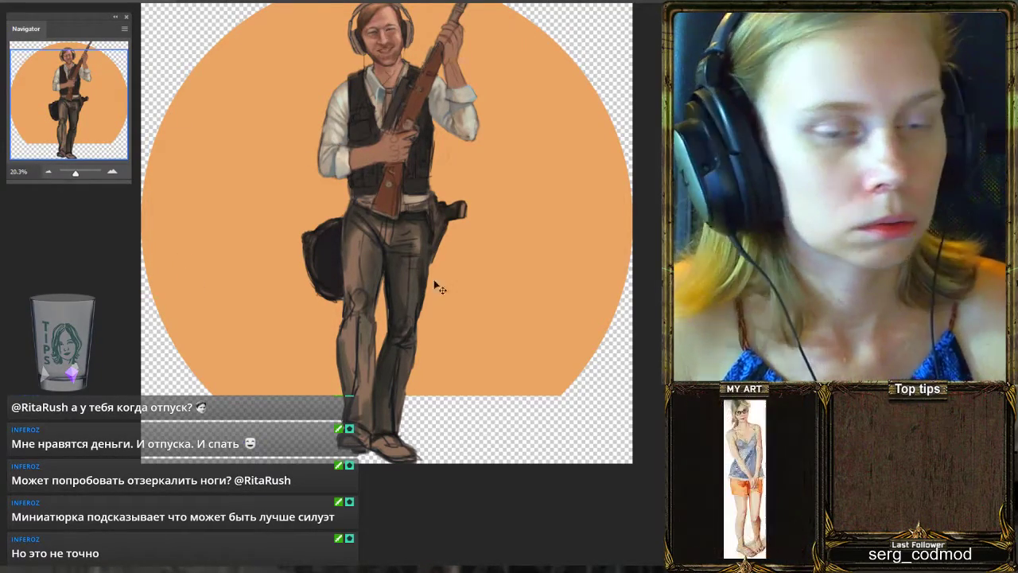
left_click_drag(294, 307, 272, 235)
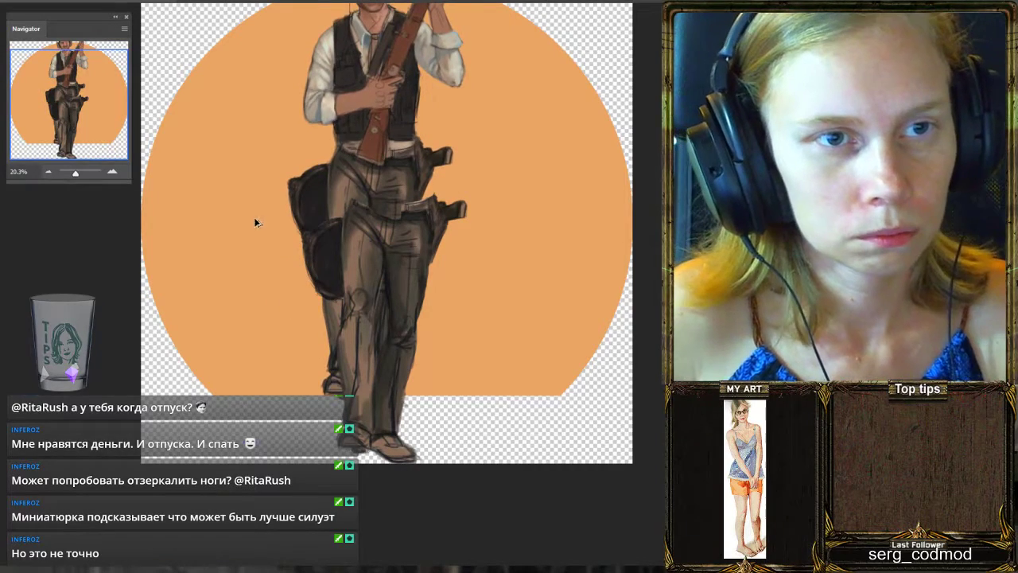
key("ctrl+z")
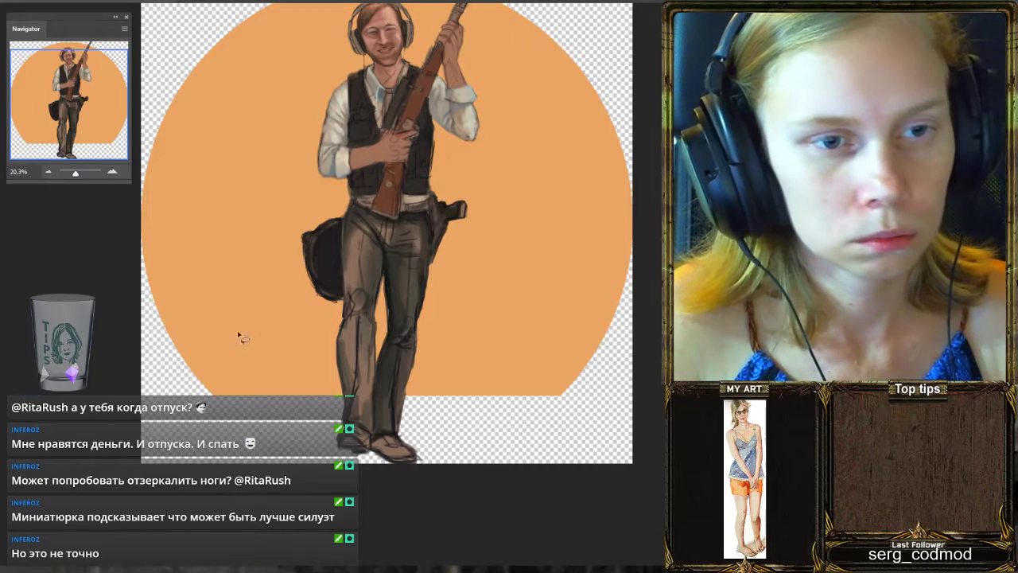
Lasso the legs and flip them horizontally with Free Transform.
mouse_move(257, 323)
left_mouse_down()
mouse_move(283, 214)
mouse_move(351, 197)
left_mouse_up()
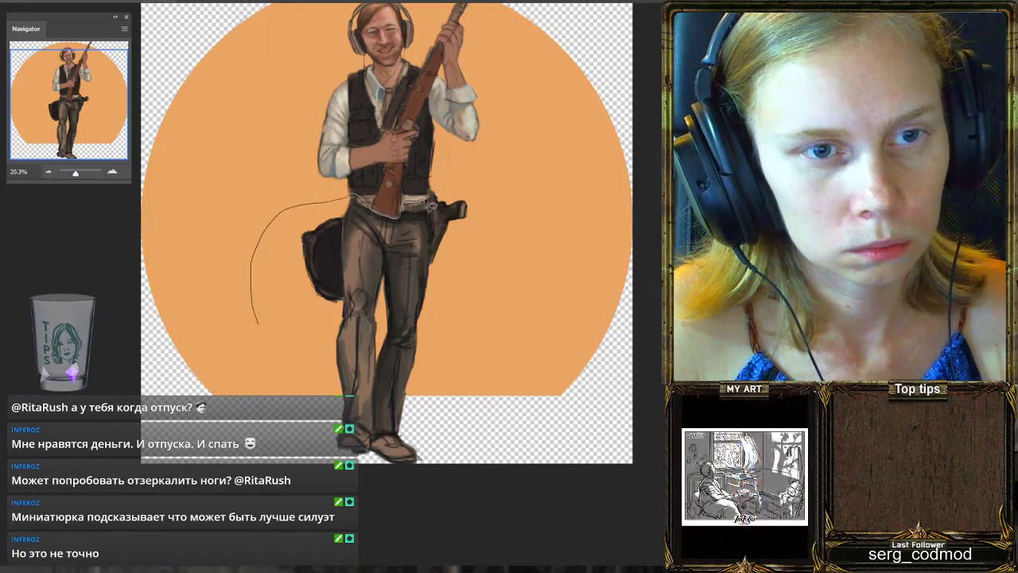
mouse_move(434, 190)
left_mouse_down()
mouse_move(455, 191)
mouse_move(489, 266)
mouse_move(513, 462)
left_mouse_up()
mouse_move(426, 497)
left_mouse_down()
mouse_move(222, 328)
mouse_move(256, 322)
left_mouse_up()
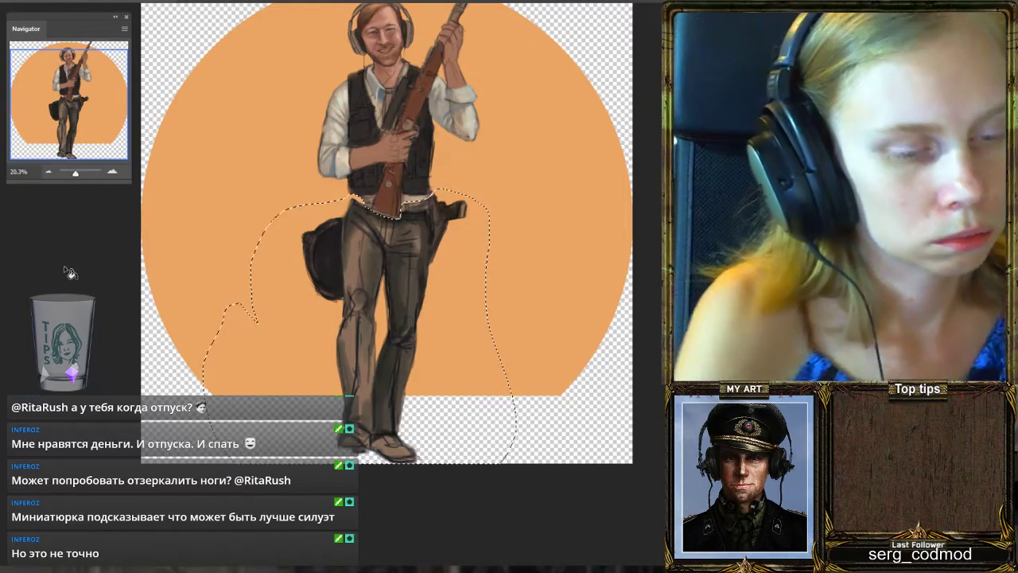
key("ctrl+d")
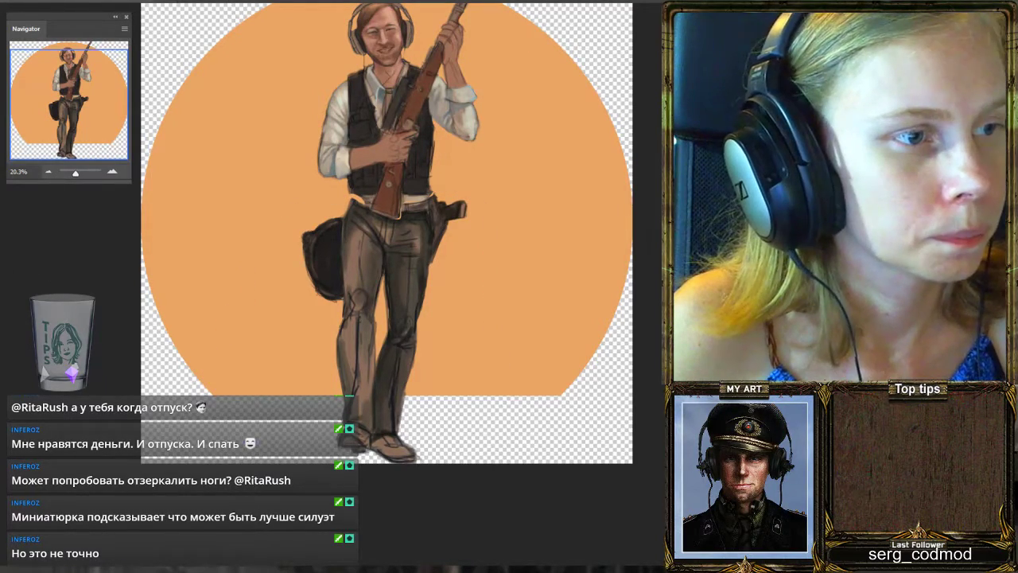
key("ctrl+t")
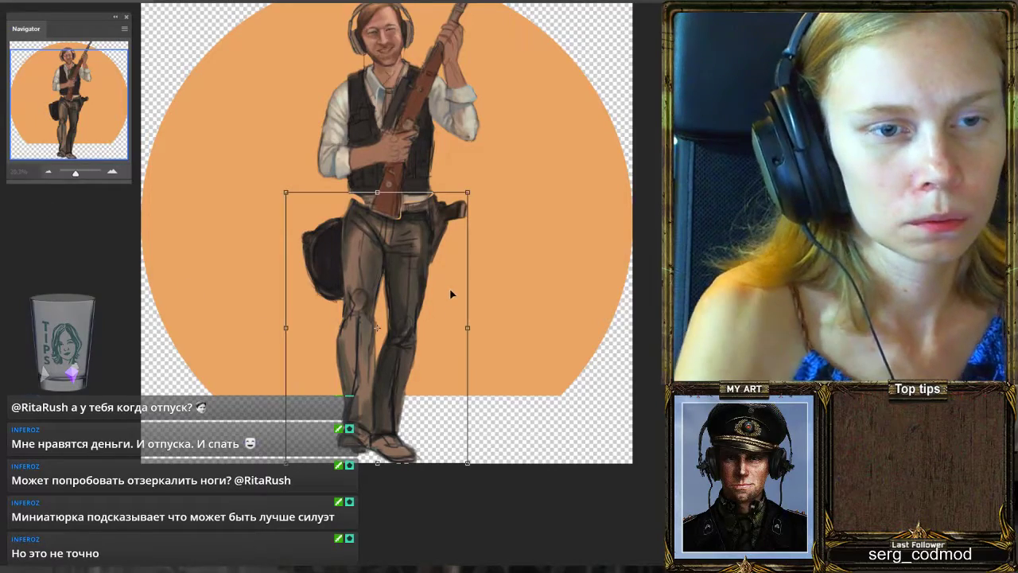
right_click(451, 291)
left_click(486, 439)
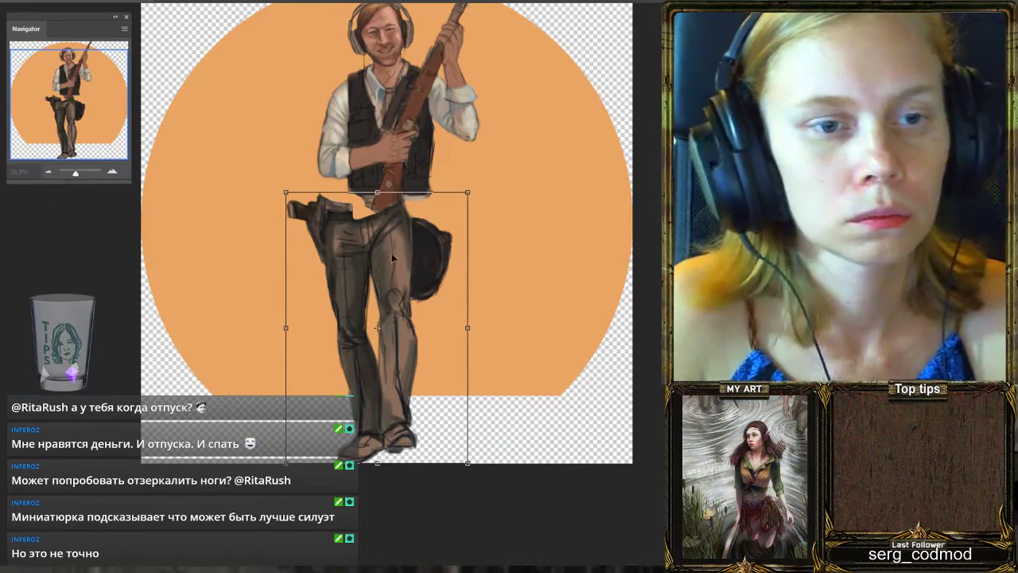
Position the flipped legs under the torso, nudging them up, right and down.
left_click_drag(391, 253, 406, 248)
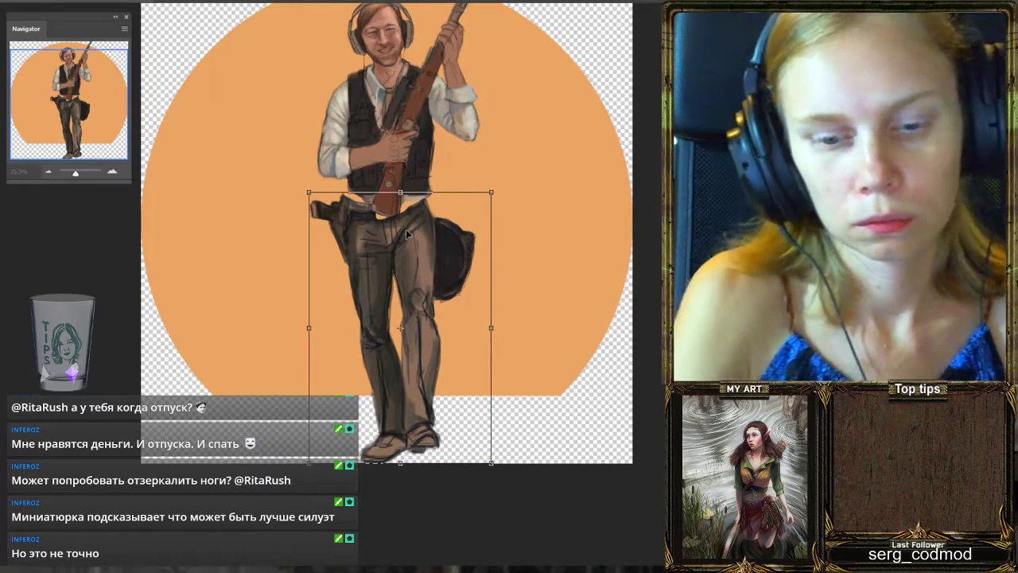
key("Up")
key("Up")
key("Up")
key("Up")
key("Up")
key("Up")
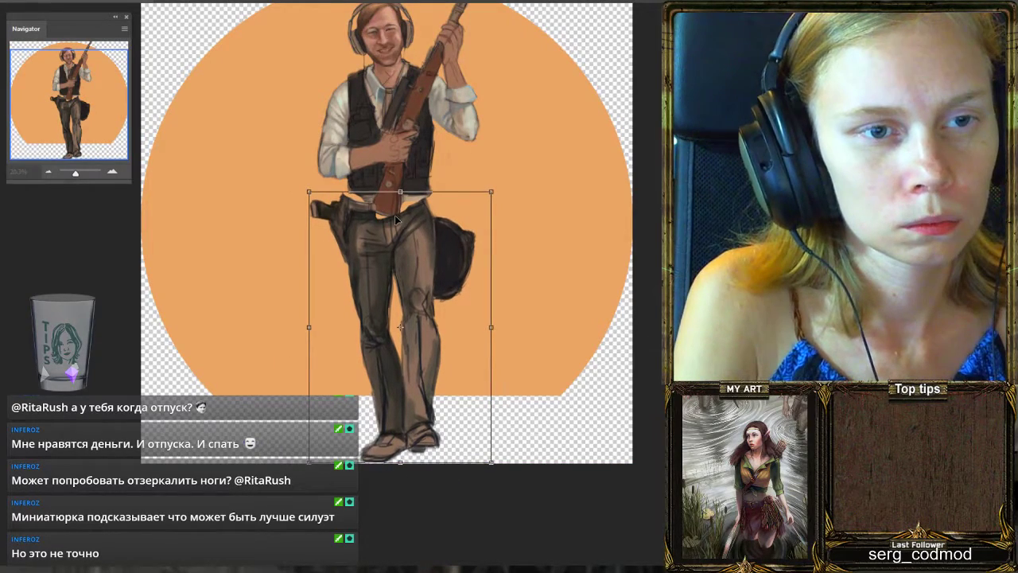
key("Up")
key("Up")
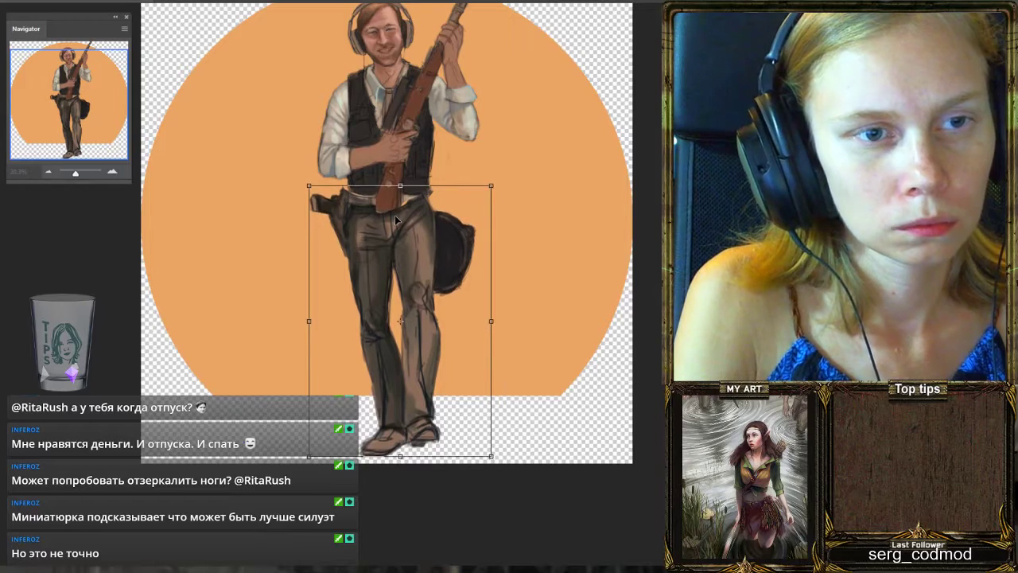
key("Right")
key("Right")
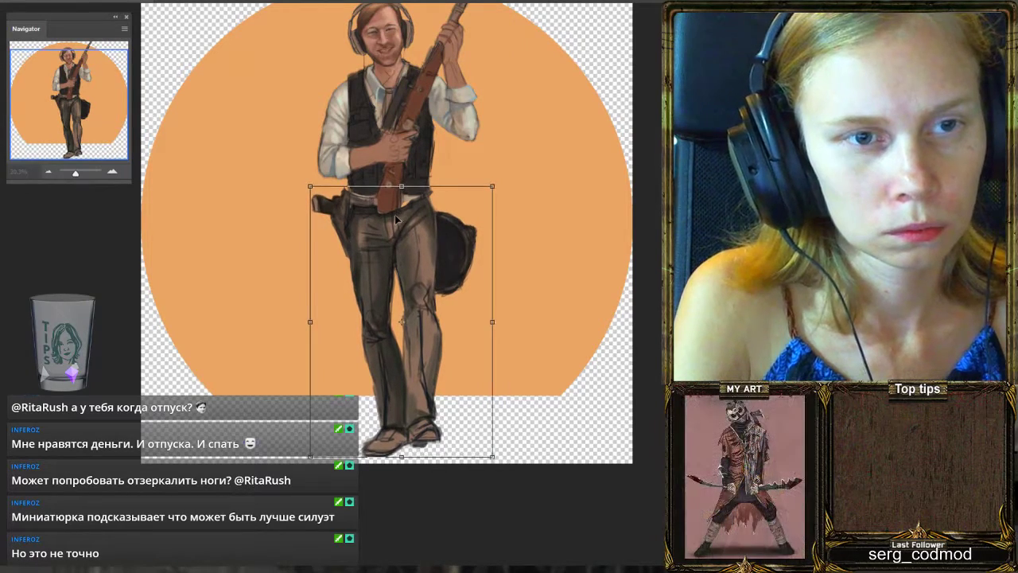
key("Down")
key("Down")
key("Down")
key("Down")
key("Down")
key("Down")
key("Down")
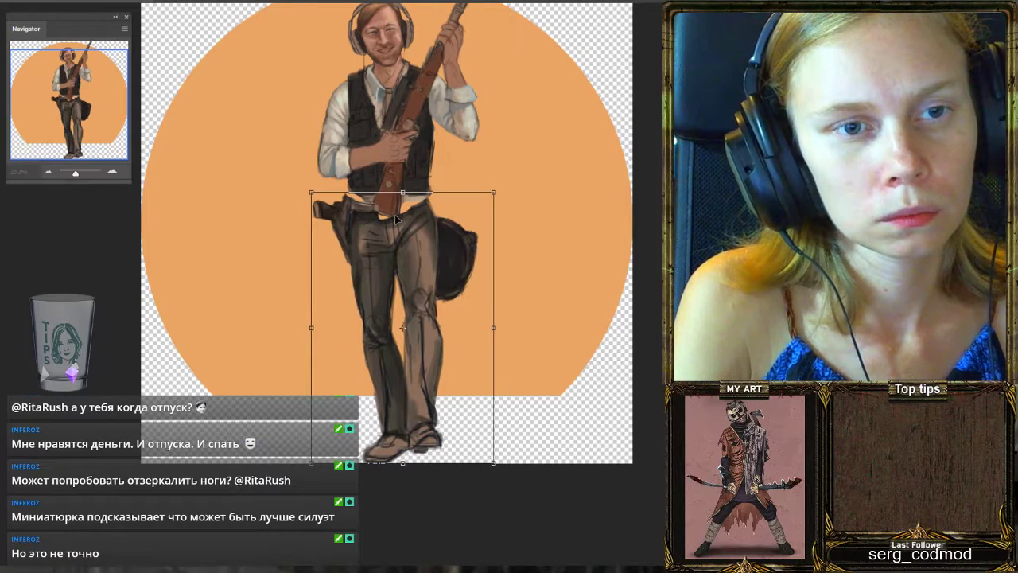
scroll(395, 218, "down", 1)
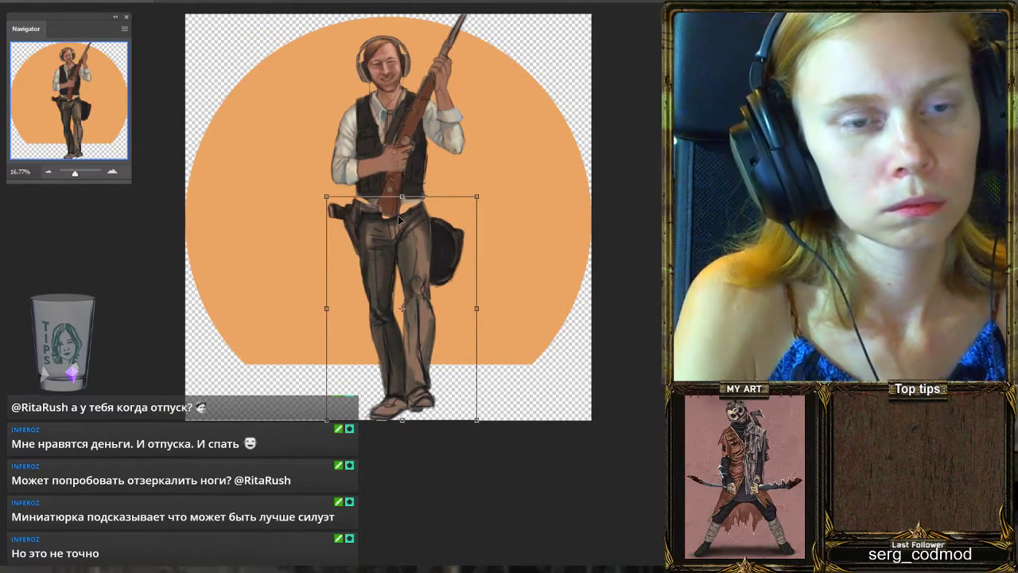
Commit the mirrored-legs transform and zoom out and in to review the whole figure.
key("Return")
scroll(461, 218, "down", 1)
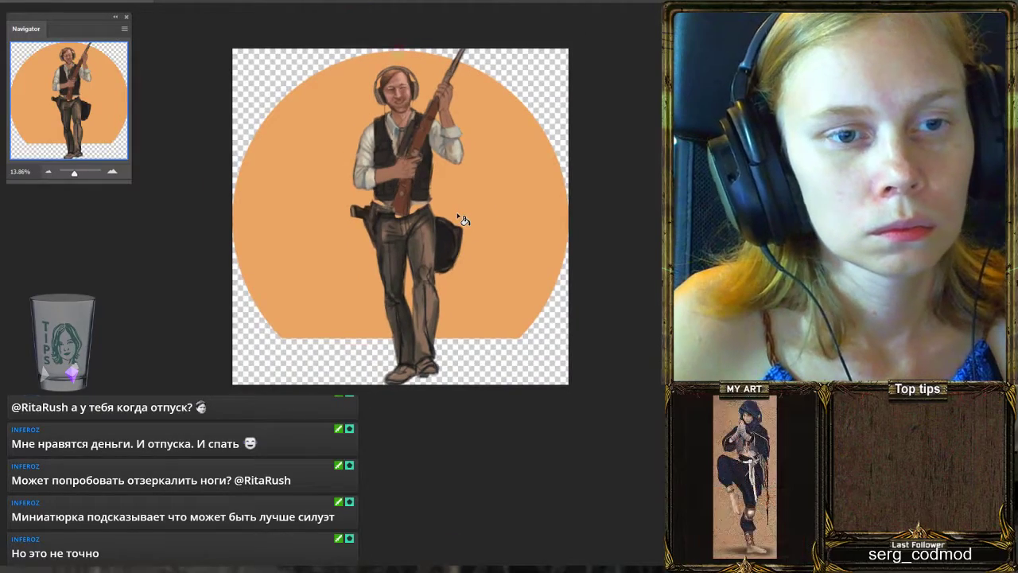
scroll(461, 219, "up", 2)
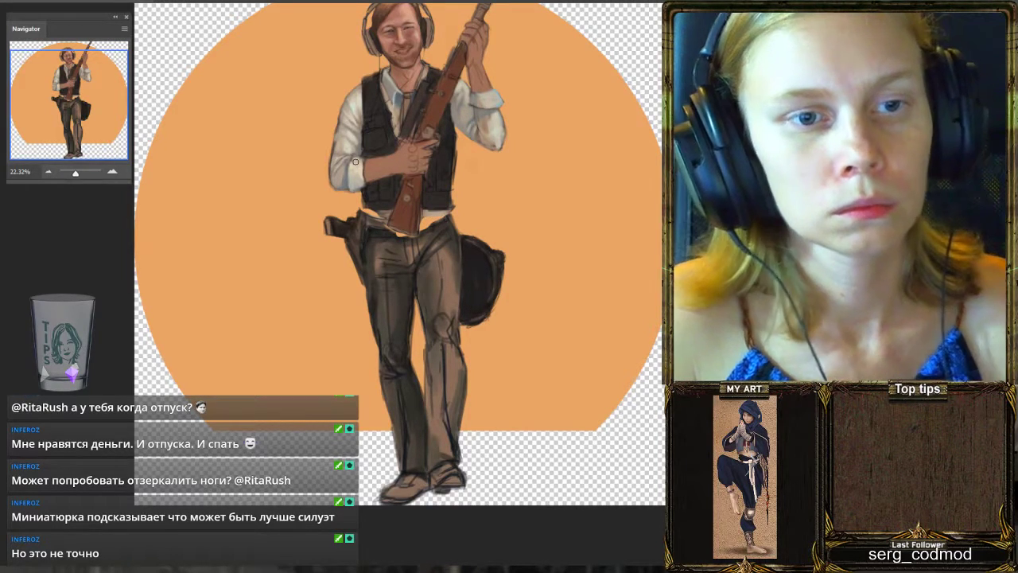
scroll(359, 161, "down", 3)
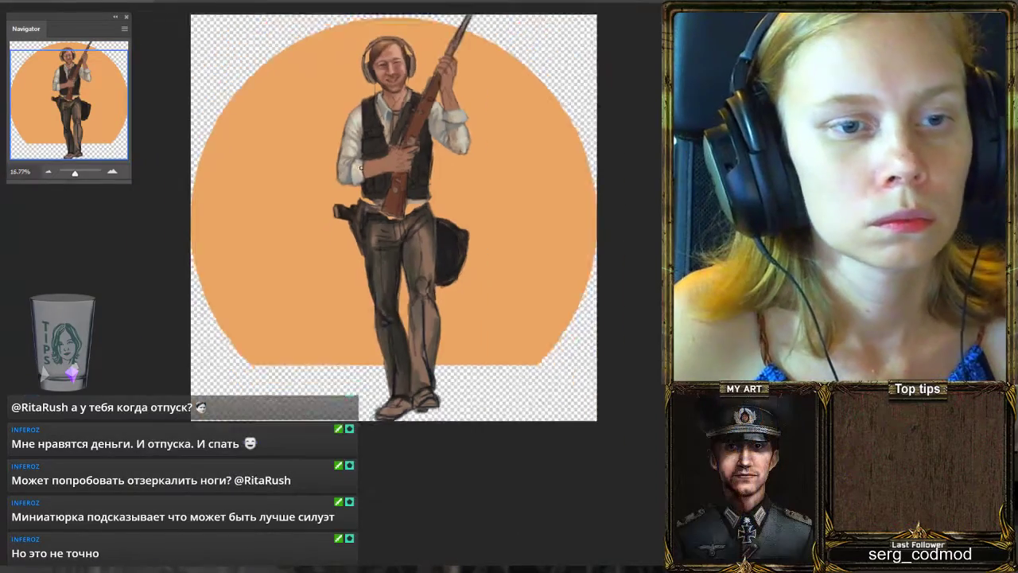
scroll(394, 199, "up", 2)
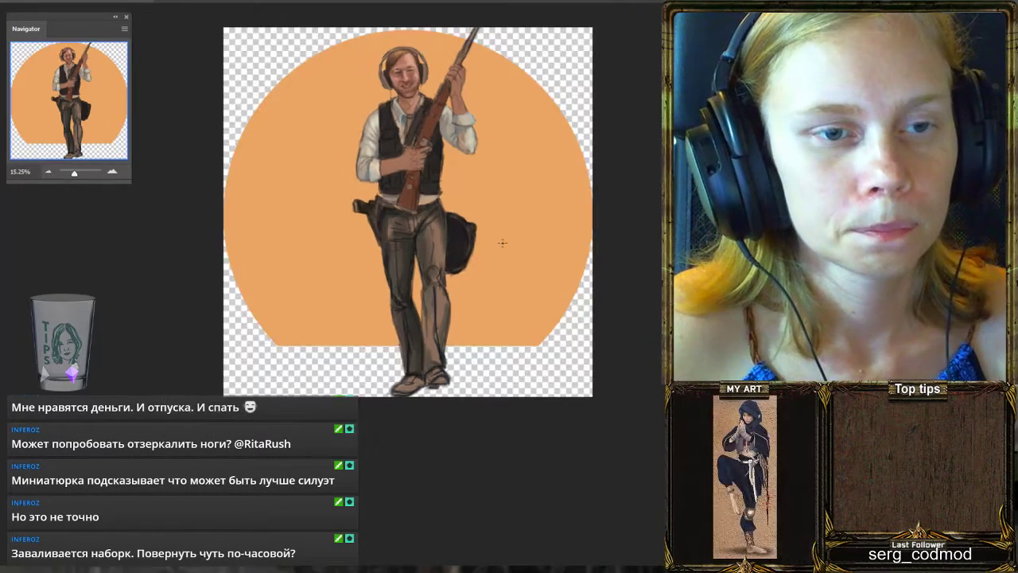
scroll(503, 243, "down", 2)
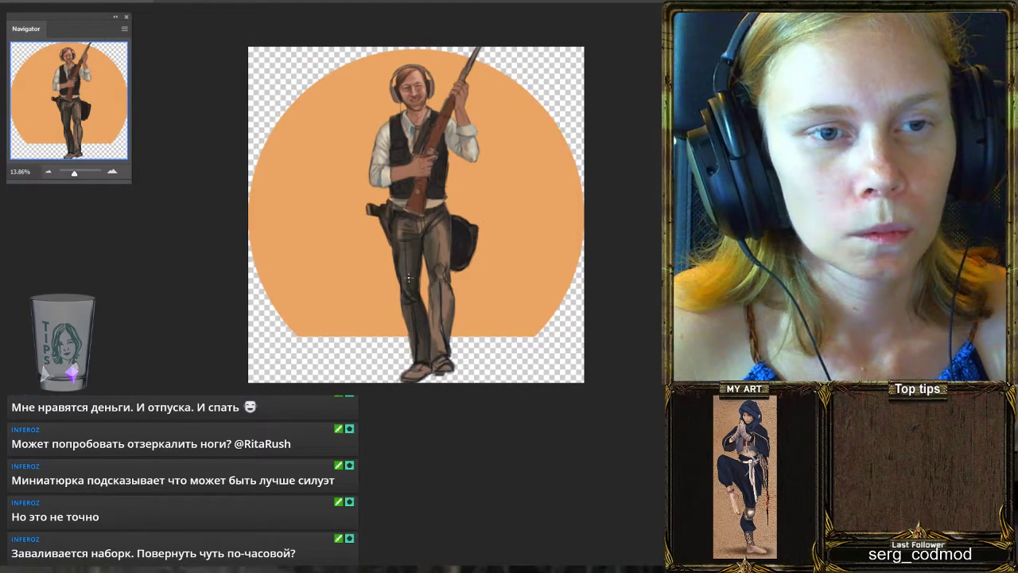
scroll(409, 276, "up", 1)
scroll(304, 154, "down", 1)
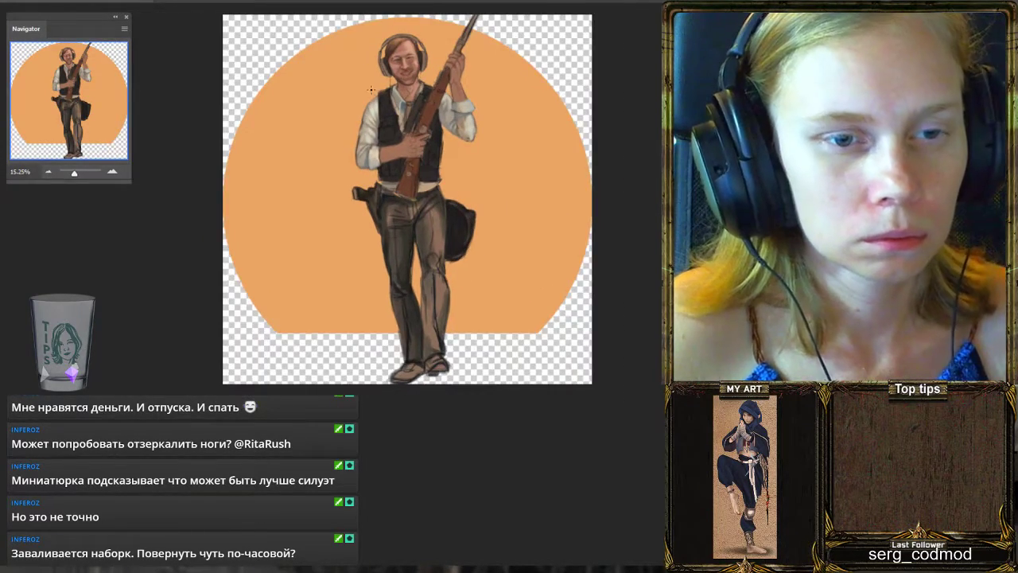
scroll(370, 89, "up", 1)
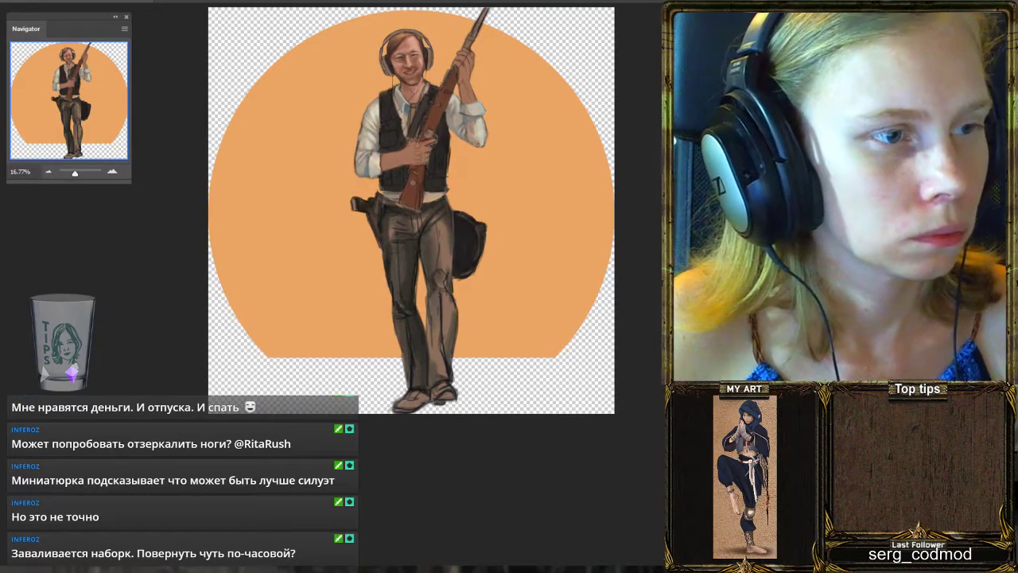
Rotate the legs slightly clockwise with Free Transform, then fit the canvas on screen to review.
key("ctrl+t")
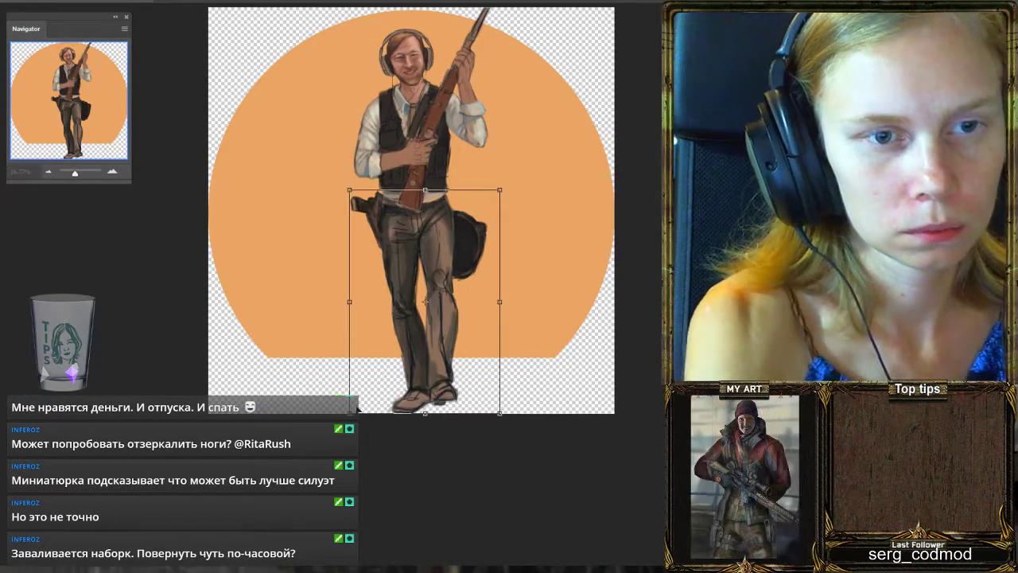
mouse_move(511, 429)
left_mouse_down()
mouse_move(514, 411)
mouse_move(499, 421)
left_mouse_up()
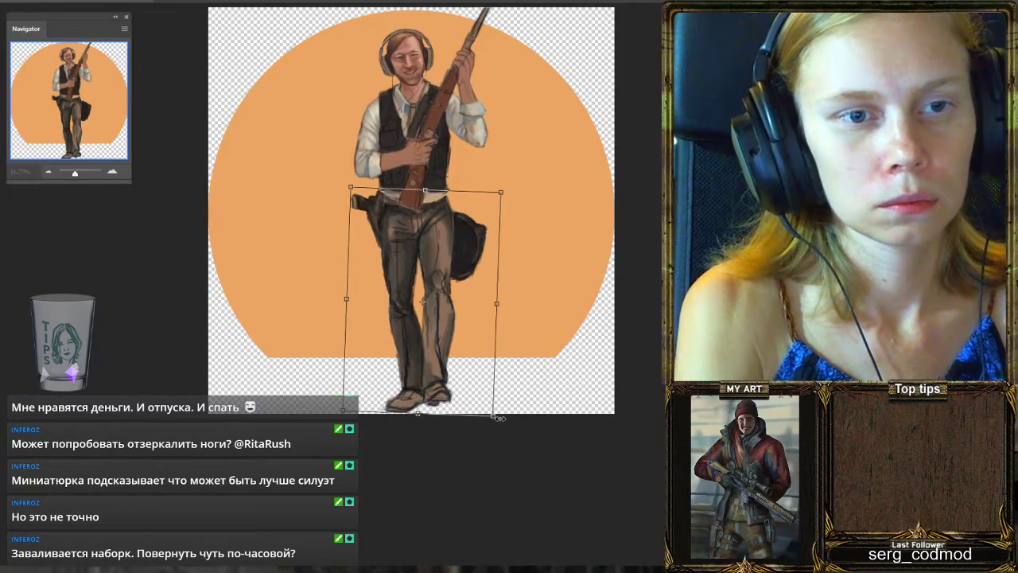
key("Return")
key("ctrl+0")
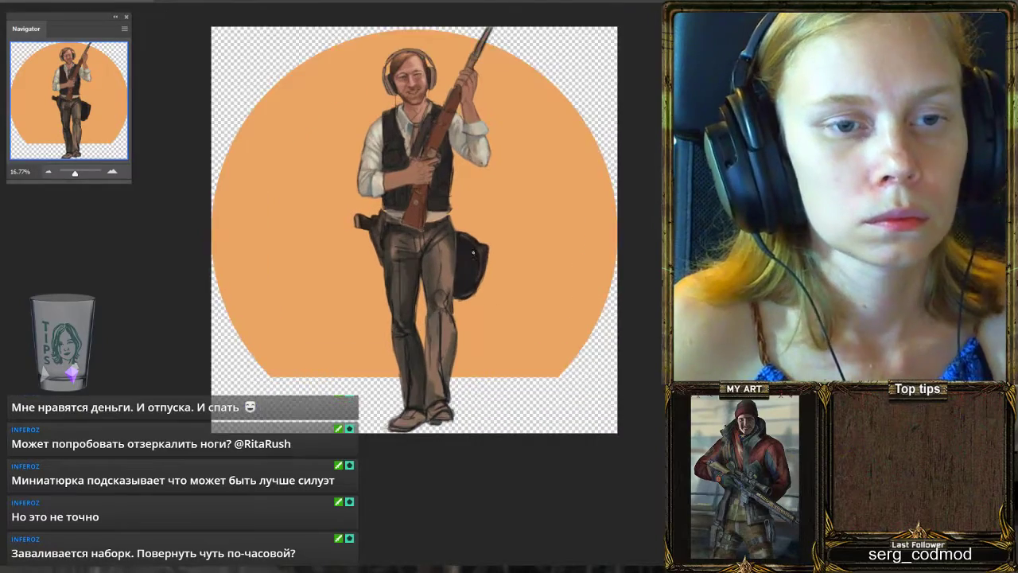
scroll(474, 253, "up", 2)
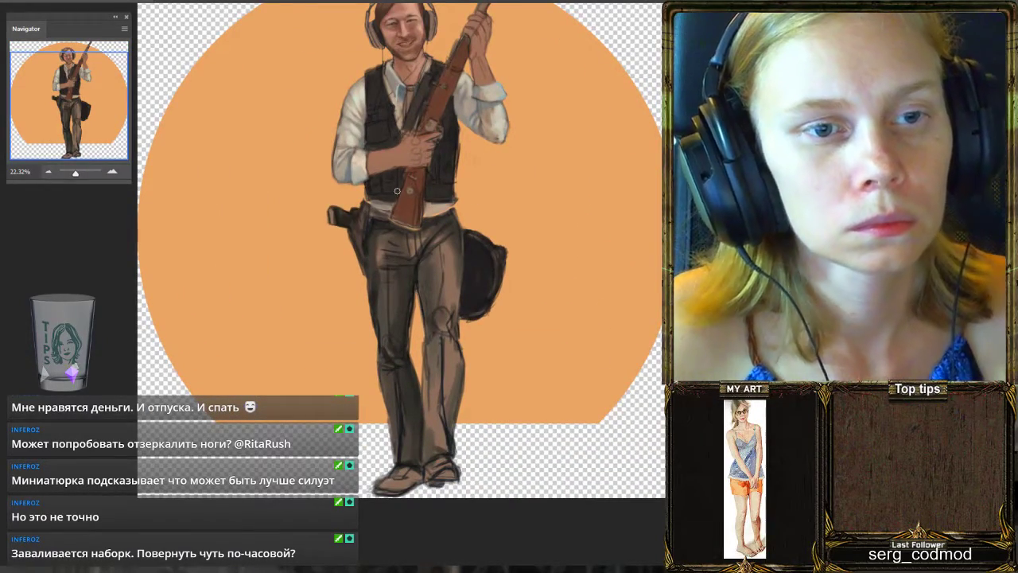
scroll(403, 192, "down", 2)
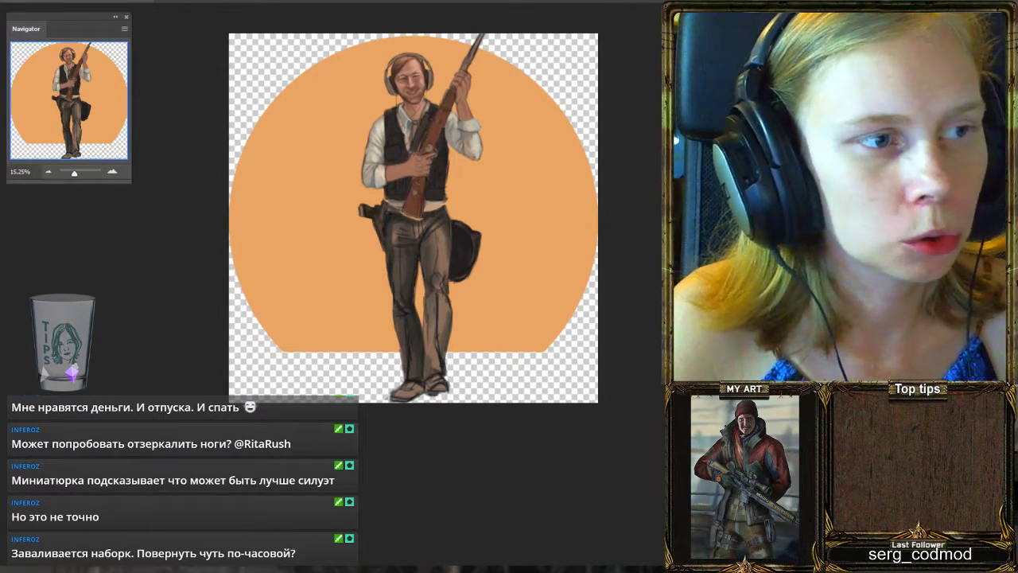
Toggle three times between the original and mirrored legs, ending with the mirrored version visible.
key("ctrl+z")
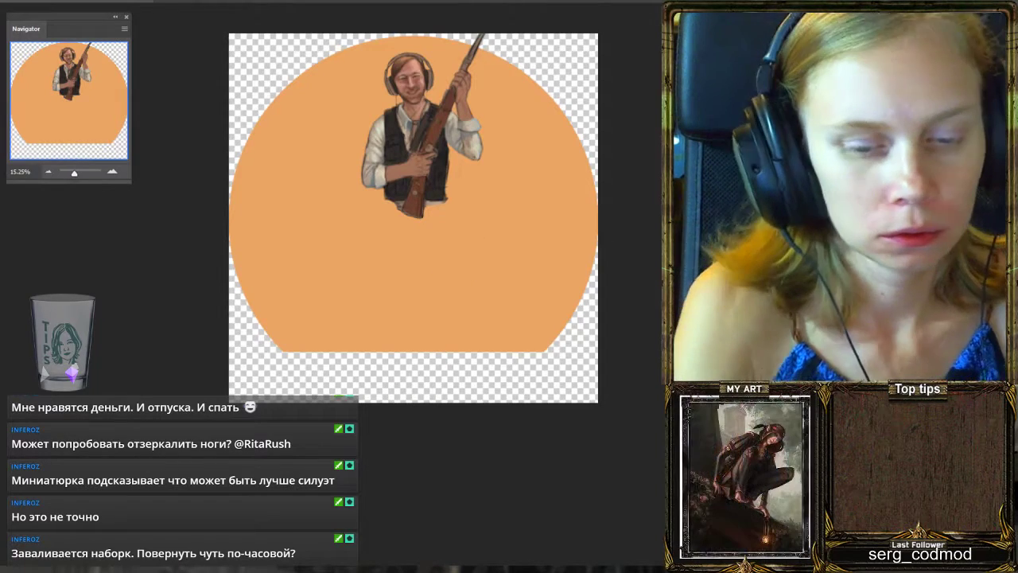
key("ctrl+shift+z")
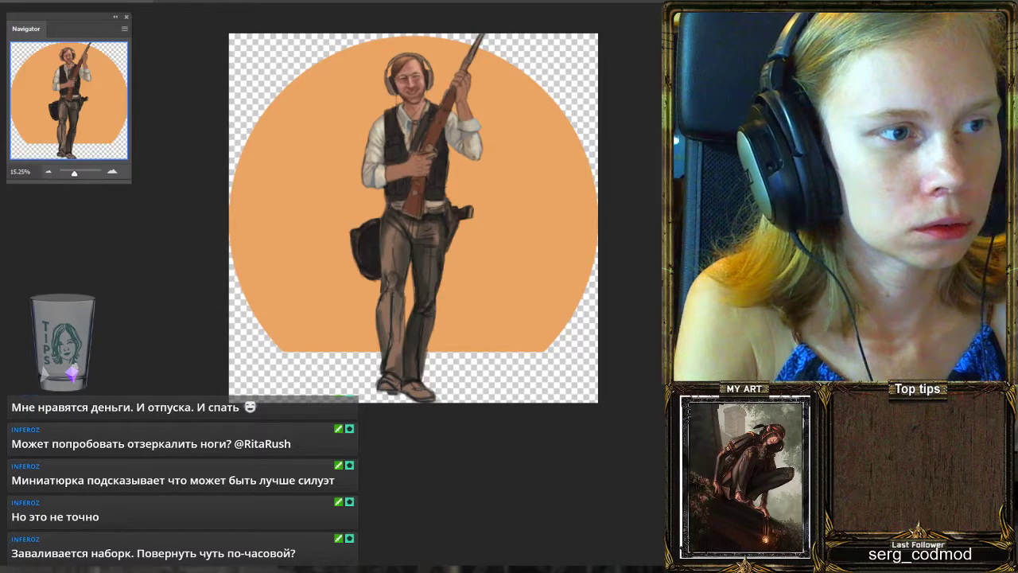
key("ctrl+z")
key("ctrl+shift+z")
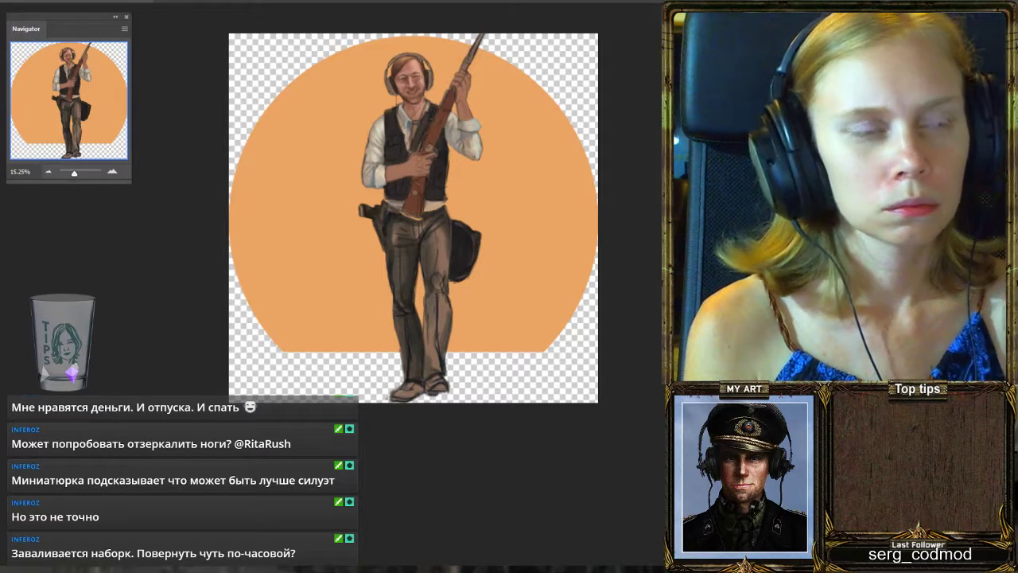
key("ctrl+z")
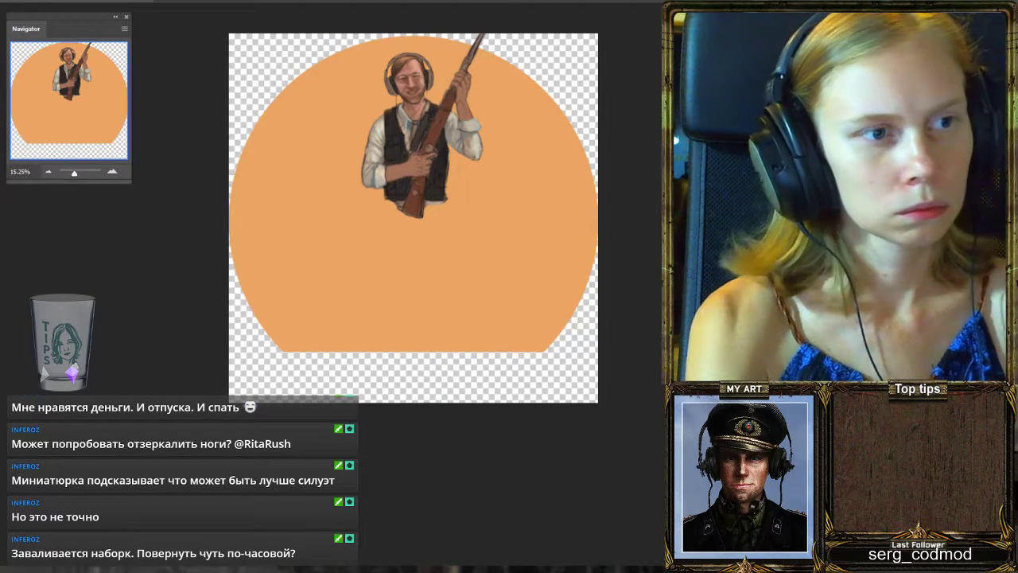
key("ctrl+shift+z")
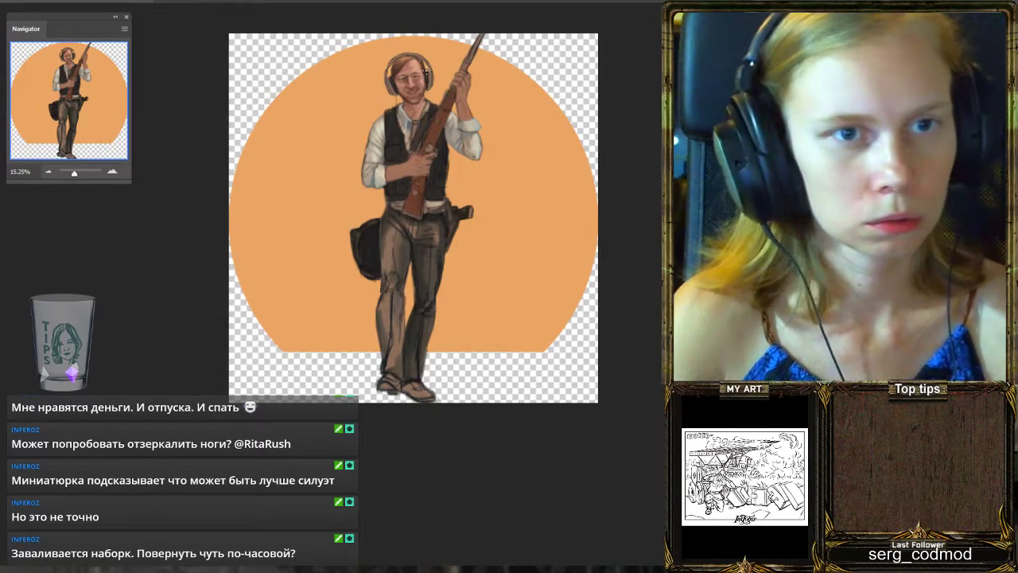
Draw green balance guides from head to legs, undo them, and toggle the legs off and on.
mouse_move(400, 47)
left_mouse_down()
mouse_move(398, 269)
mouse_move(382, 390)
left_mouse_up()
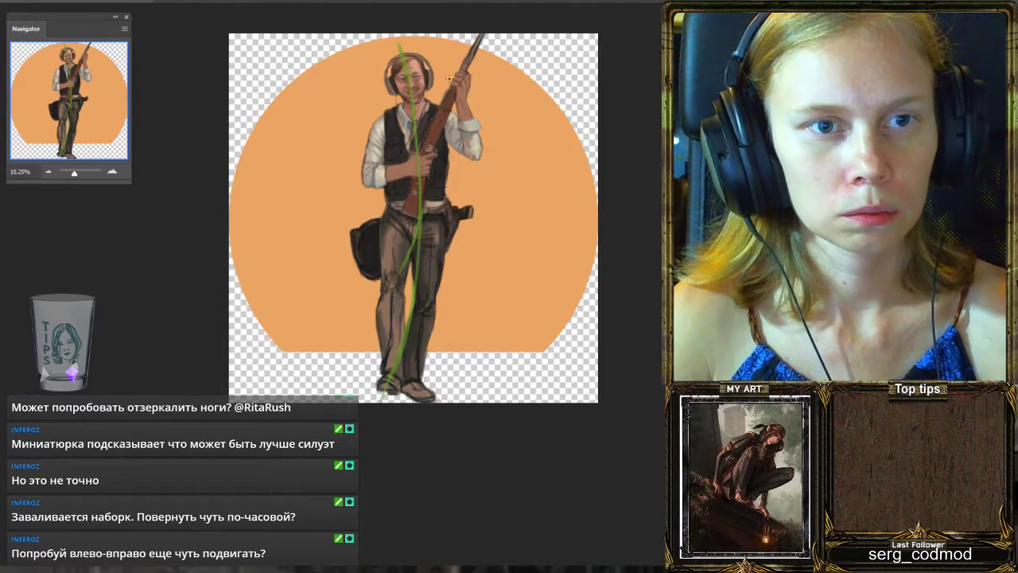
mouse_move(431, 199)
left_mouse_down()
mouse_move(406, 359)
mouse_move(387, 397)
left_mouse_up()
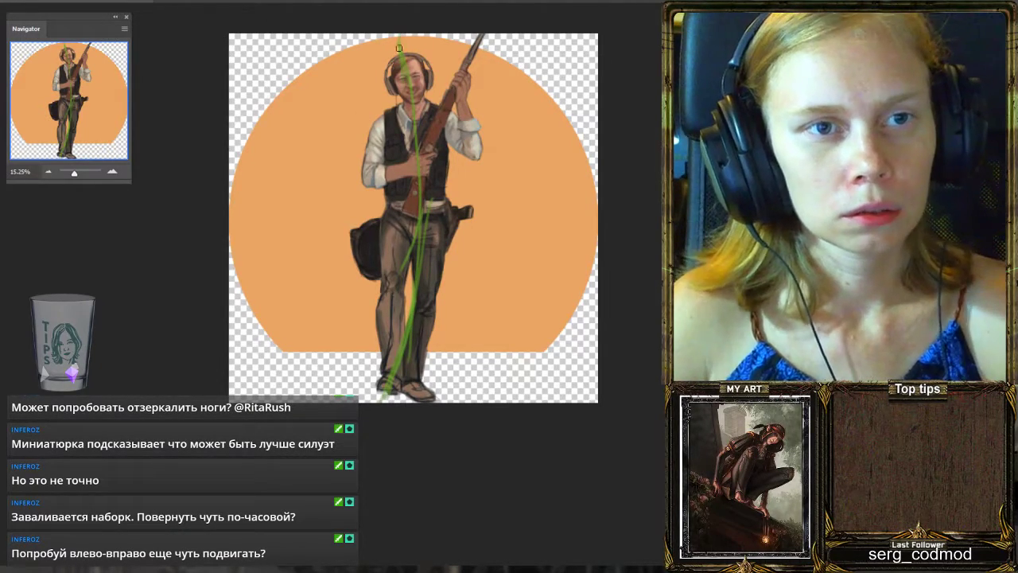
key("ctrl+z")
key("ctrl+z")
key("ctrl+z")
key("ctrl+z")
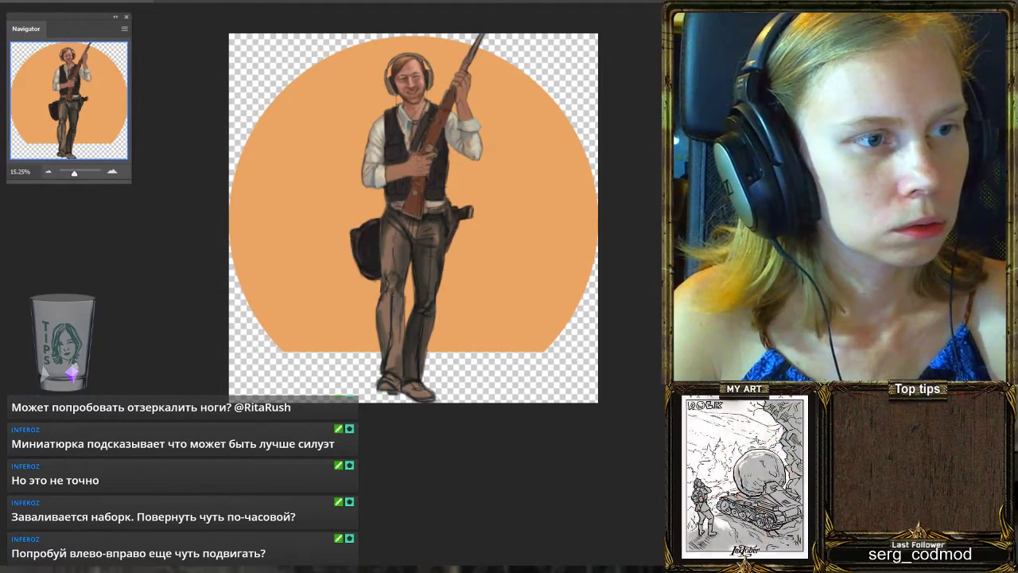
key("ctrl+z")
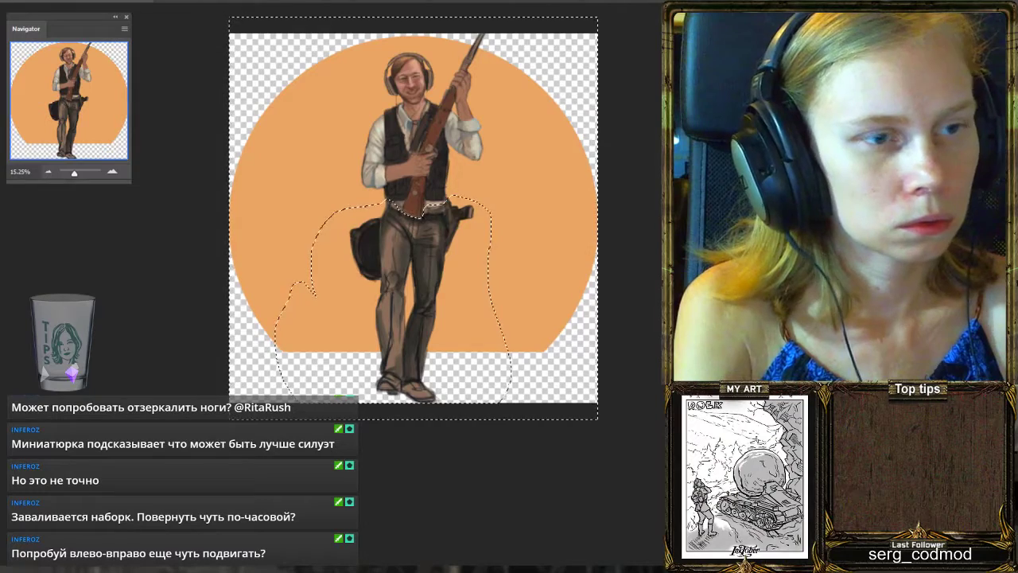
key("ctrl+z")
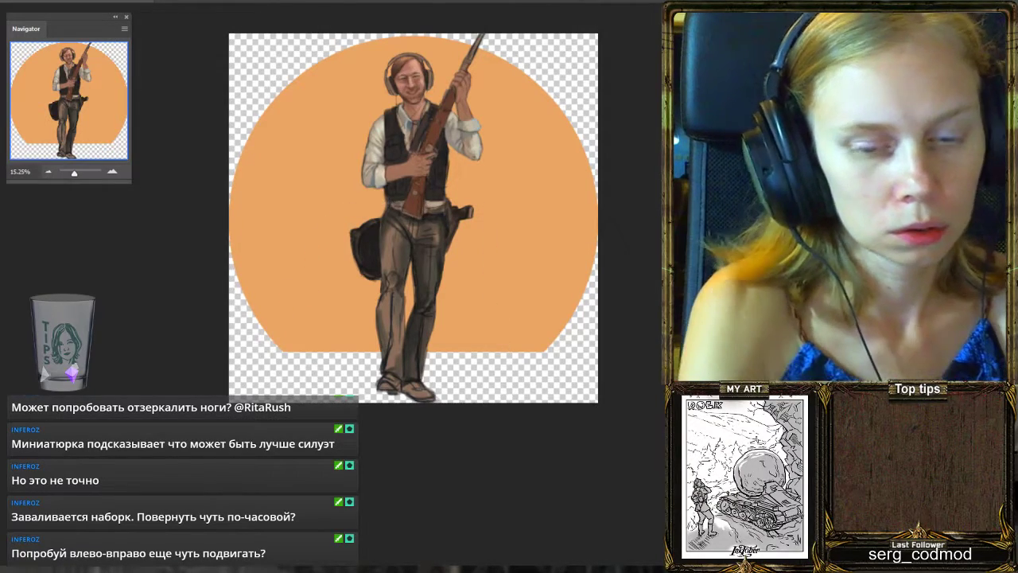
key("ctrl+z")
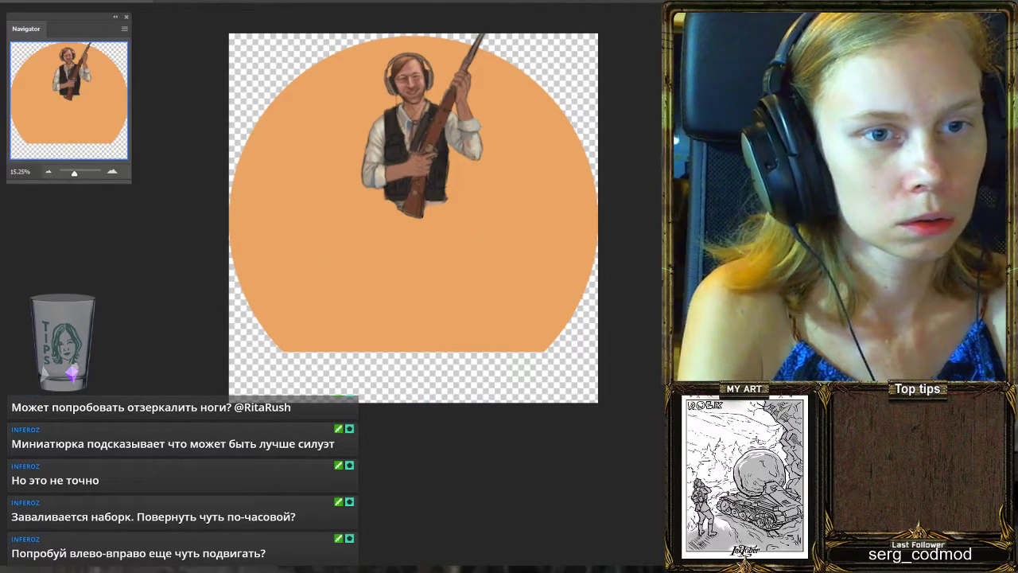
key("ctrl+shift+z")
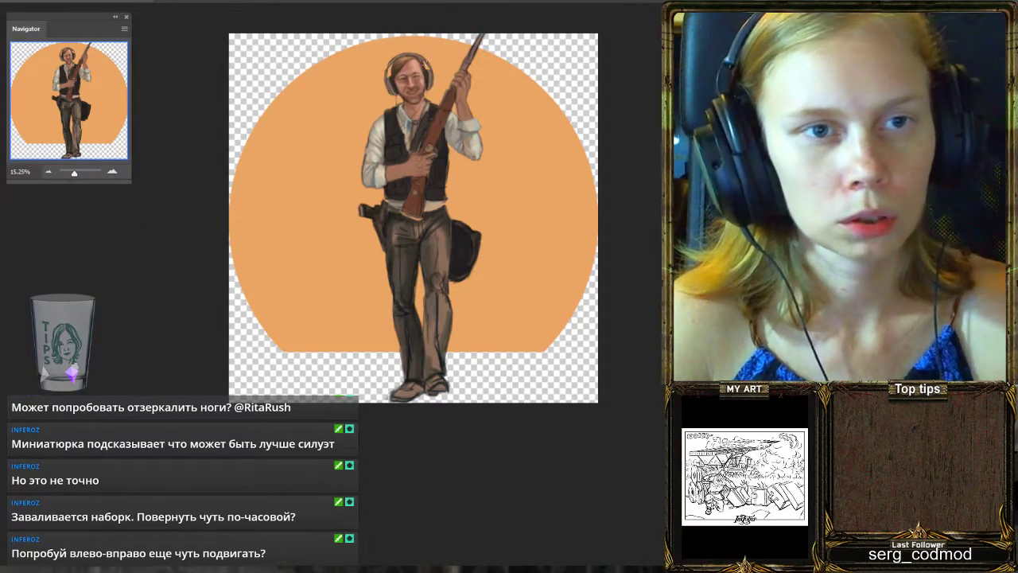
Check a vertical head-to-feet balance line, remove it, and nudge the legs left then right.
left_click_drag(410, 46, 424, 388)
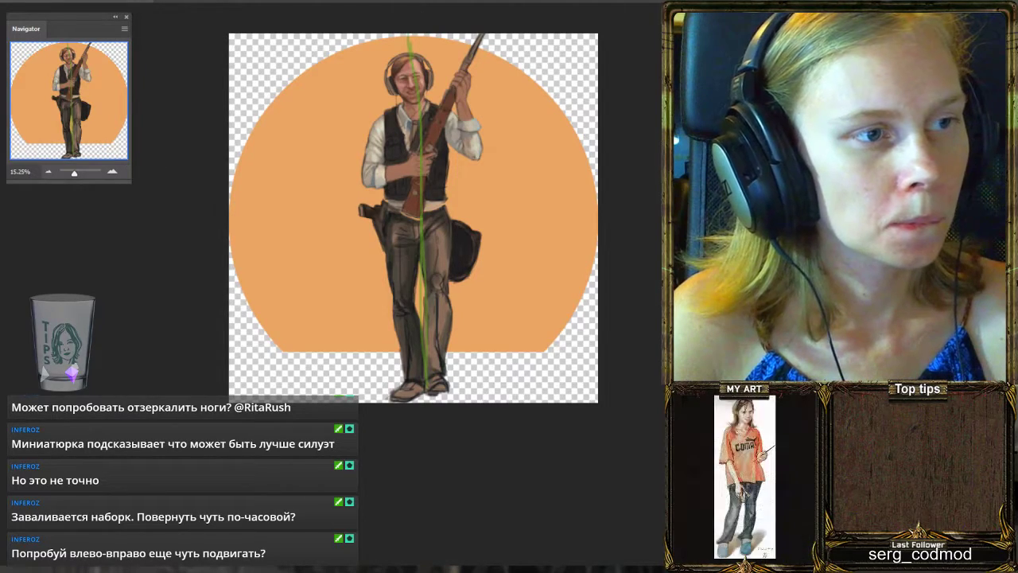
key("ctrl+z")
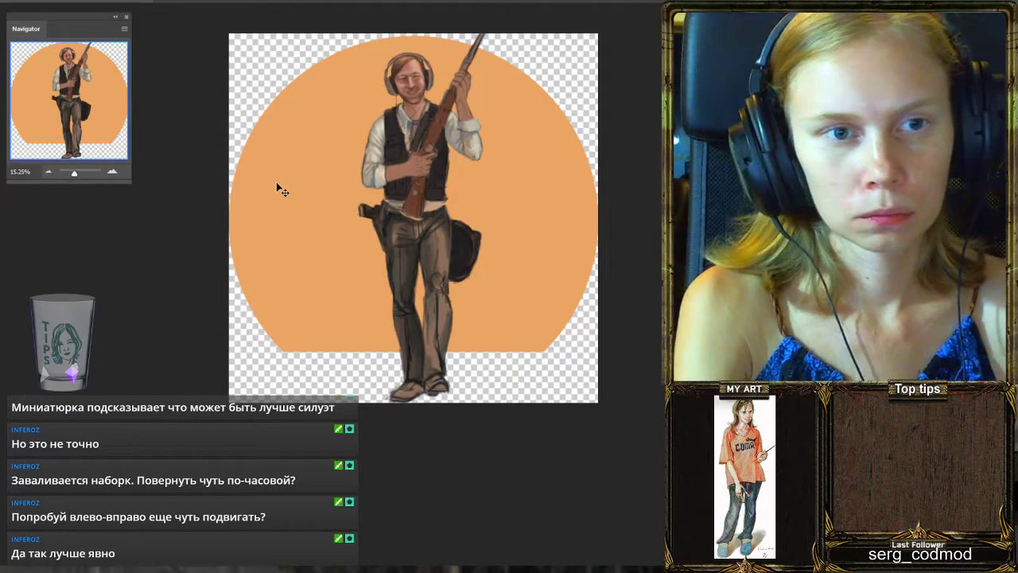
key("Left")
key("Left")
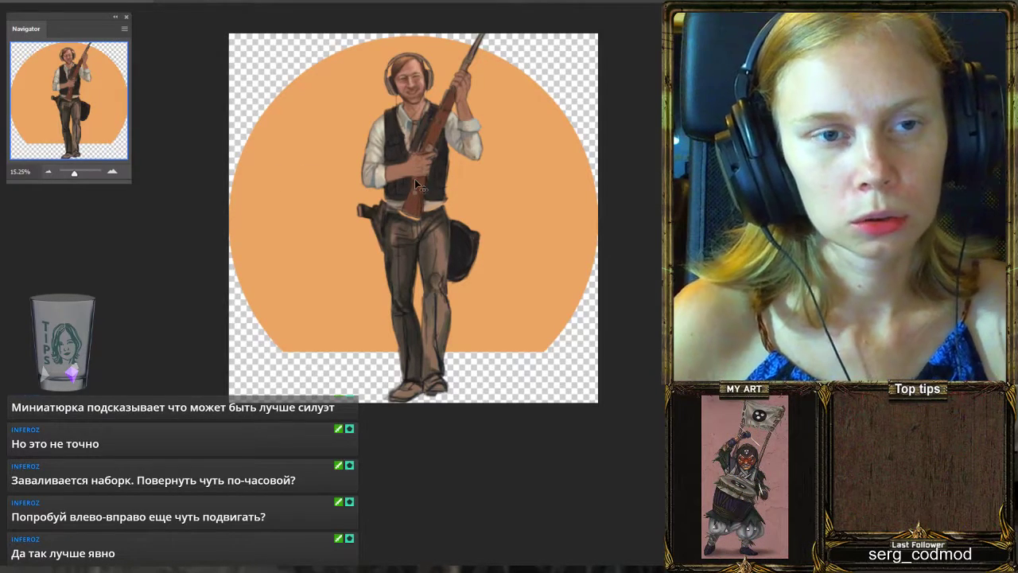
key("Right")
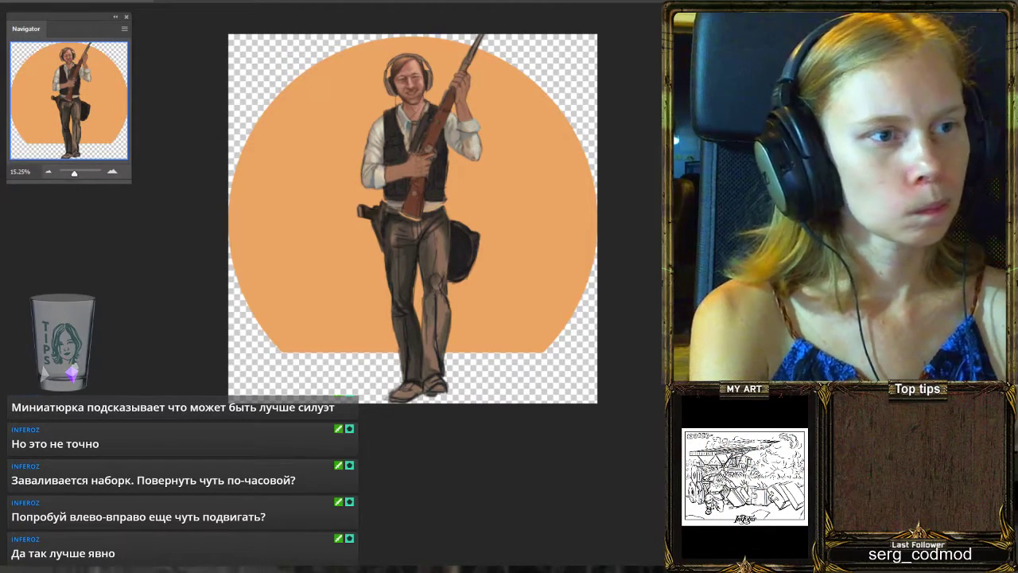
key("ctrl+x")
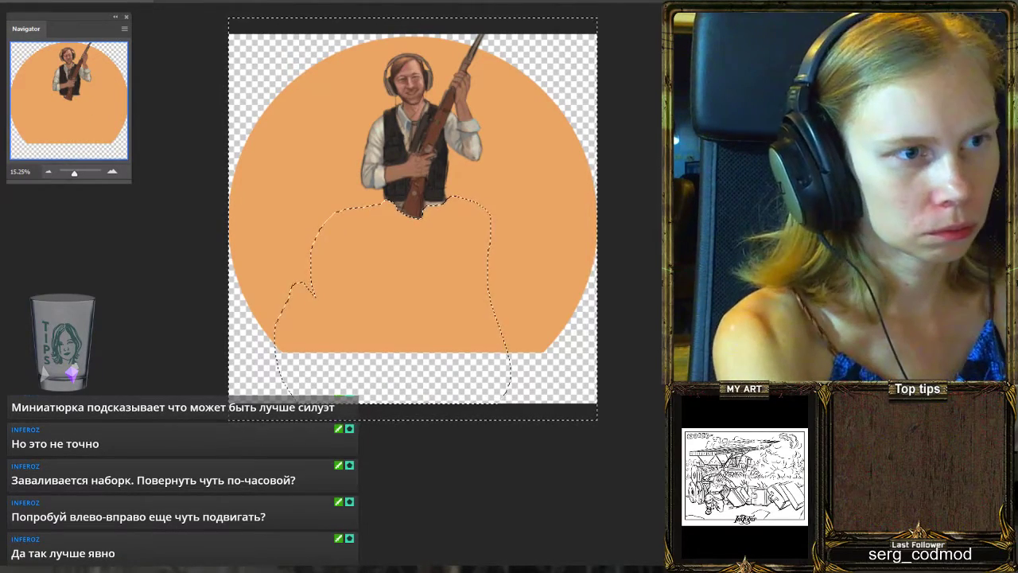
key("ctrl+d")
key("ctrl+v")
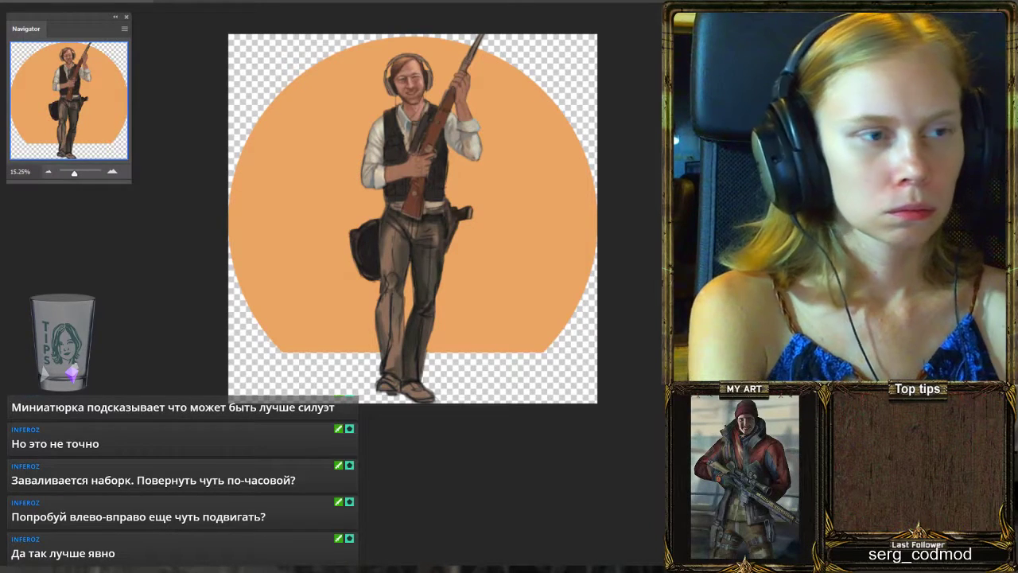
key("ctrl+z")
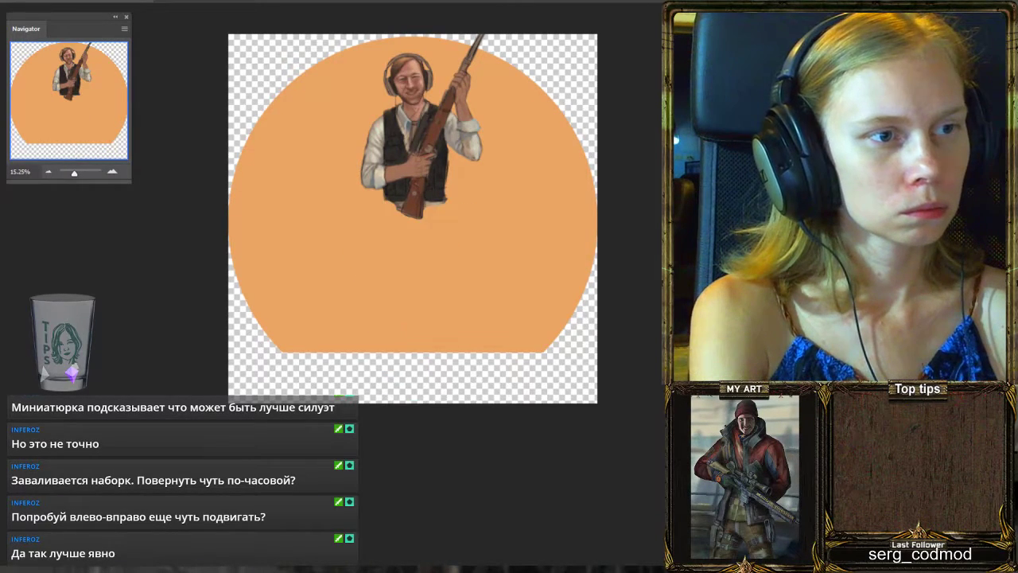
key("ctrl+z")
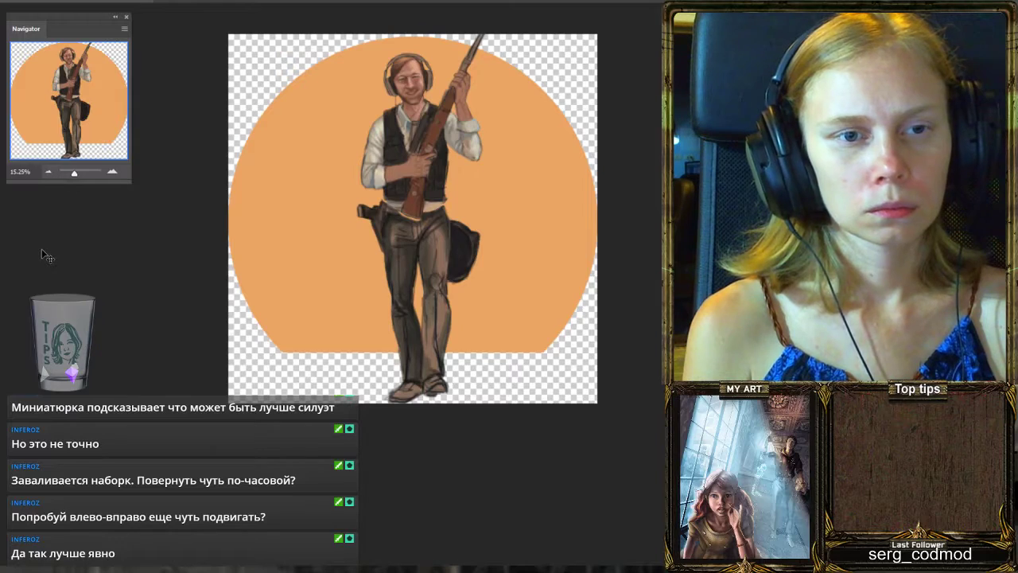
scroll(182, 217, "down", 3)
scroll(182, 216, "up", 1)
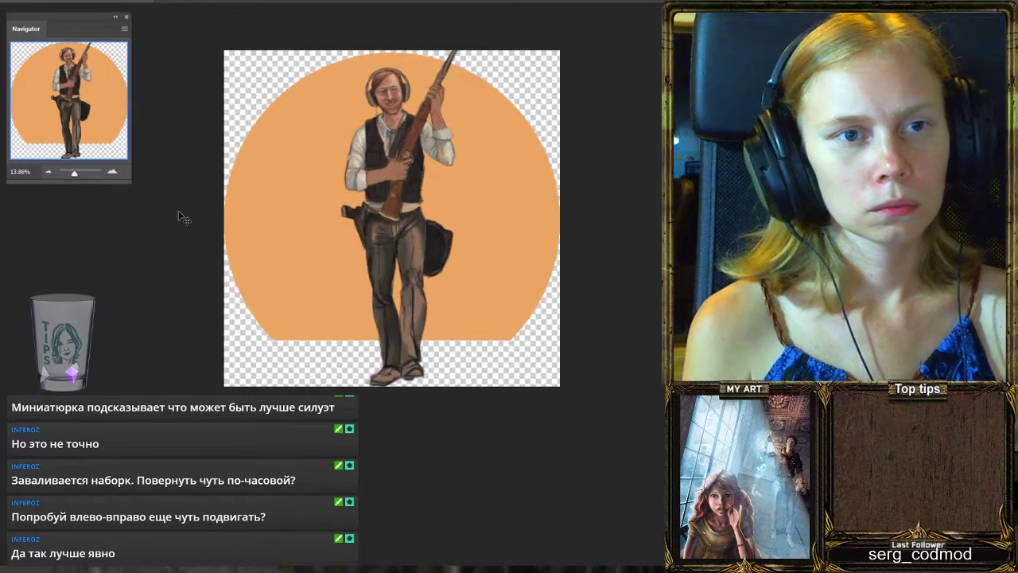
scroll(181, 217, "up", 1)
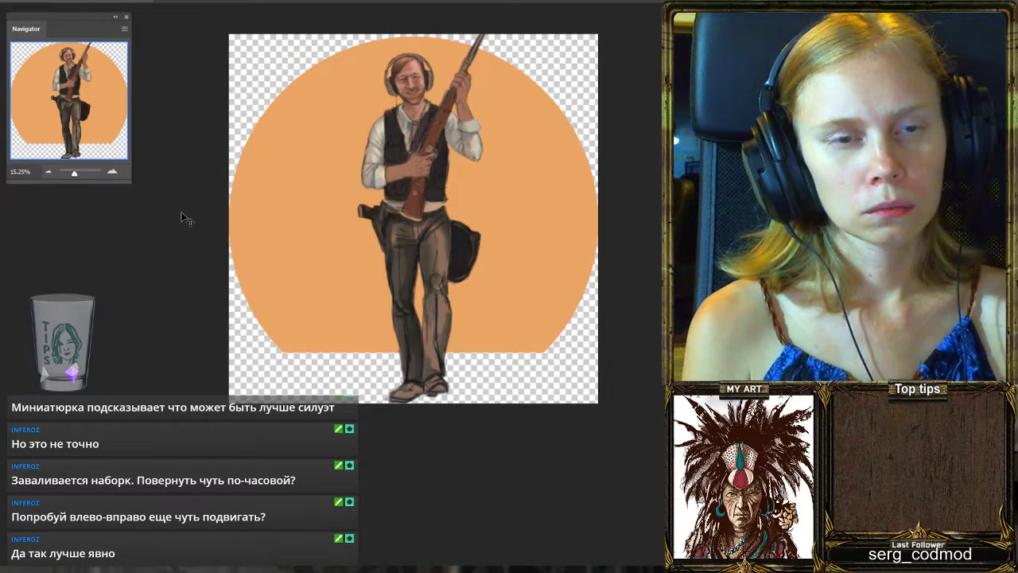
scroll(436, 96, "up", 1)
scroll(436, 95, "down", 2)
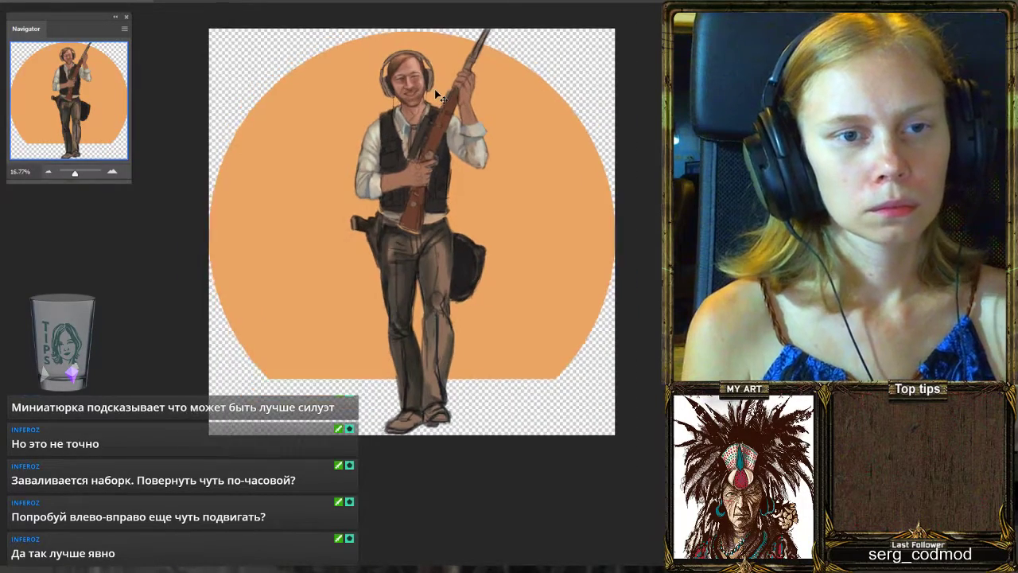
scroll(436, 96, "up", 3)
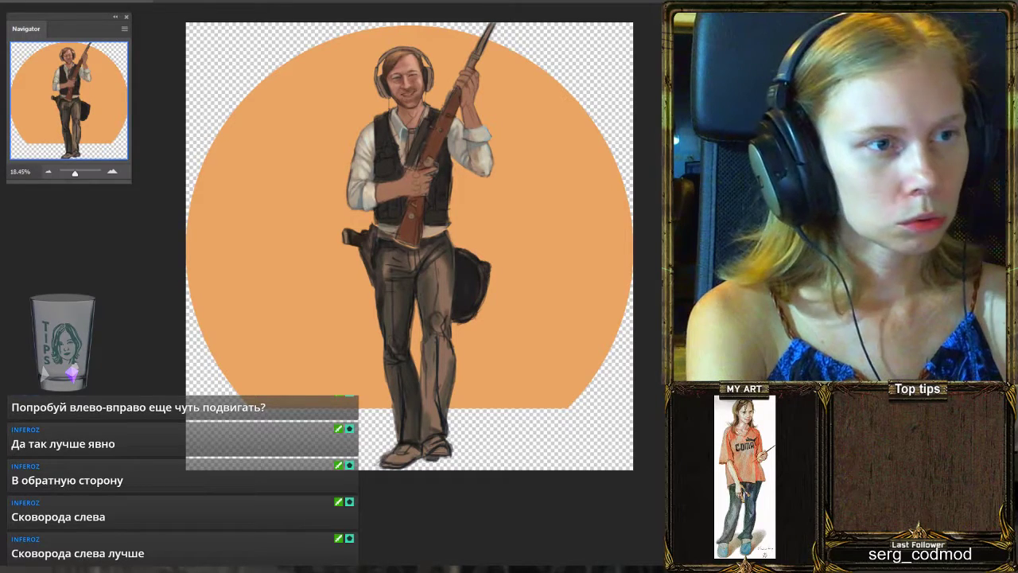
right_click(1, 97)
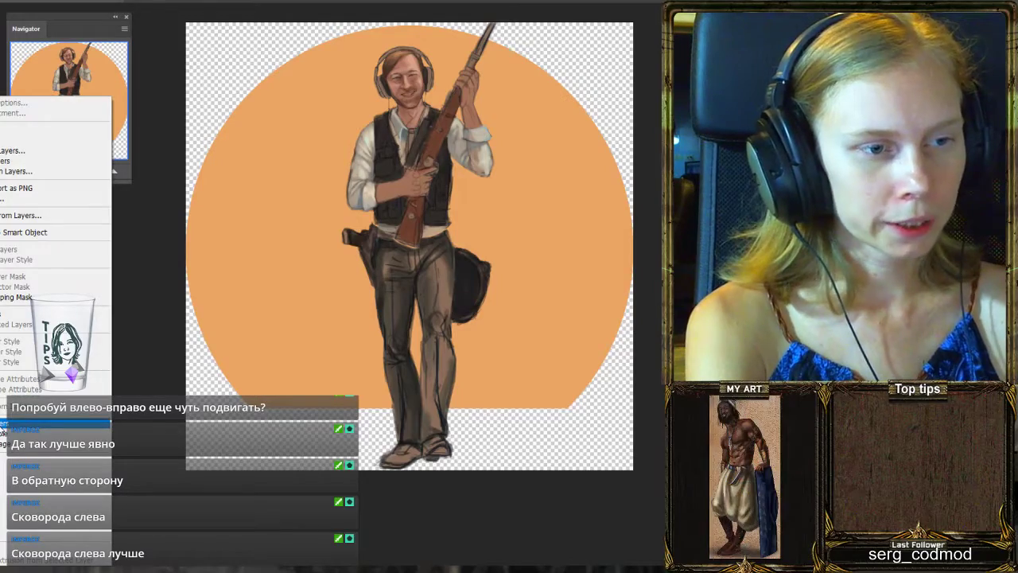
key("Escape")
key("ctrl+Tab")
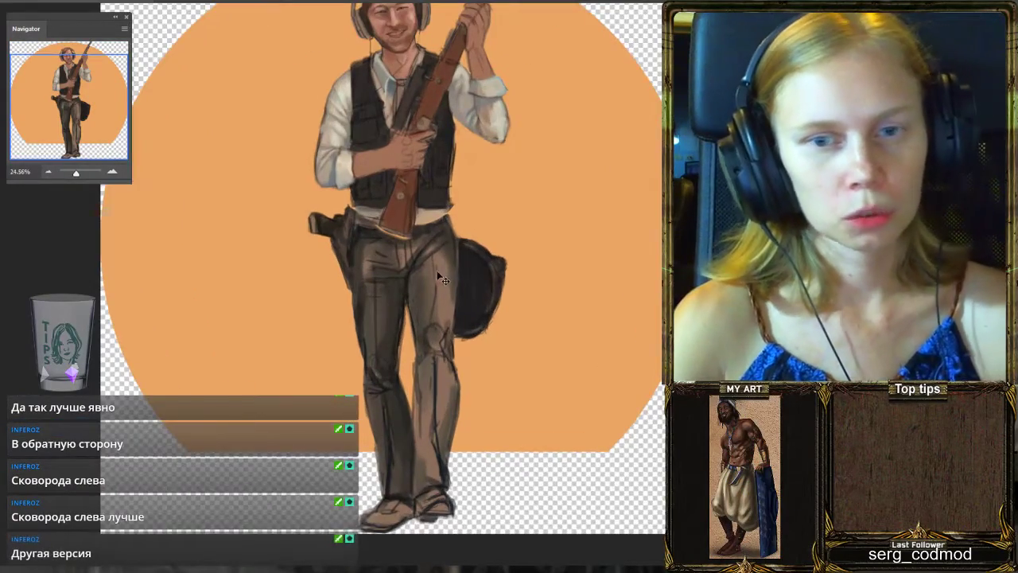
Briefly hide and reshow the figure, then switch to the mirrored legs with hat left, holster right.
key("ctrl+Tab")
scroll(419, 241, "up", 1)
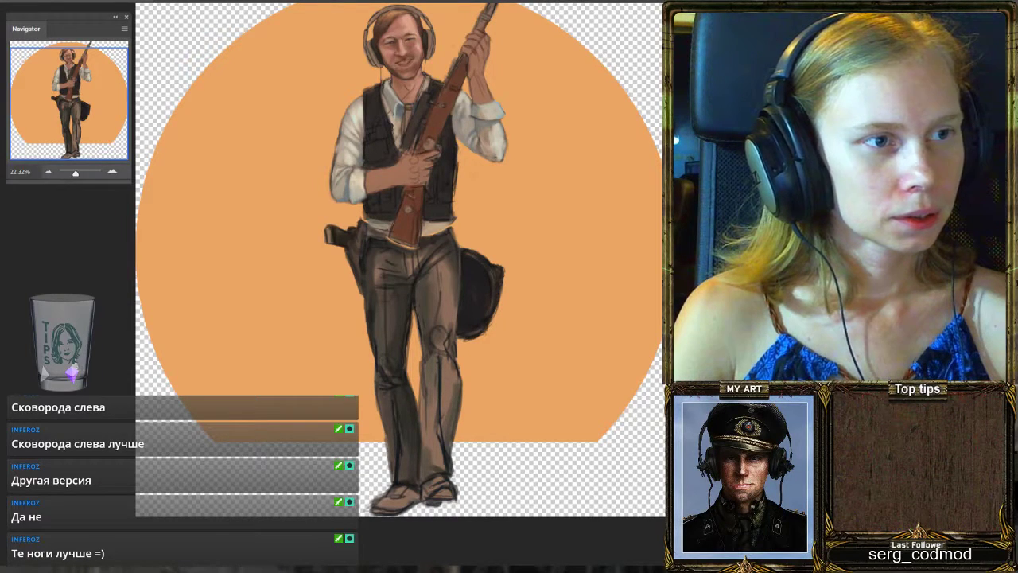
key("ctrl+comma")
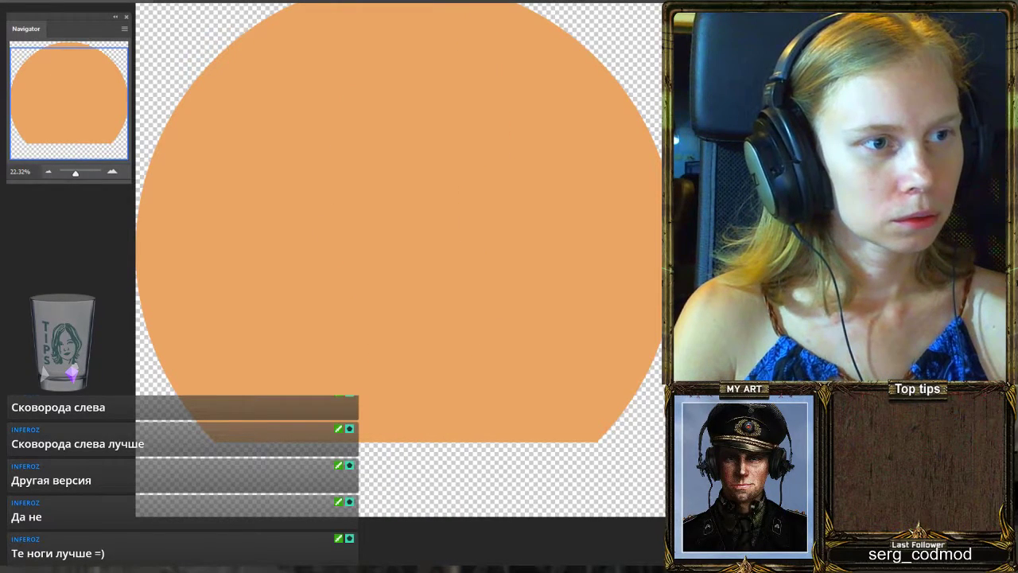
key("ctrl+comma")
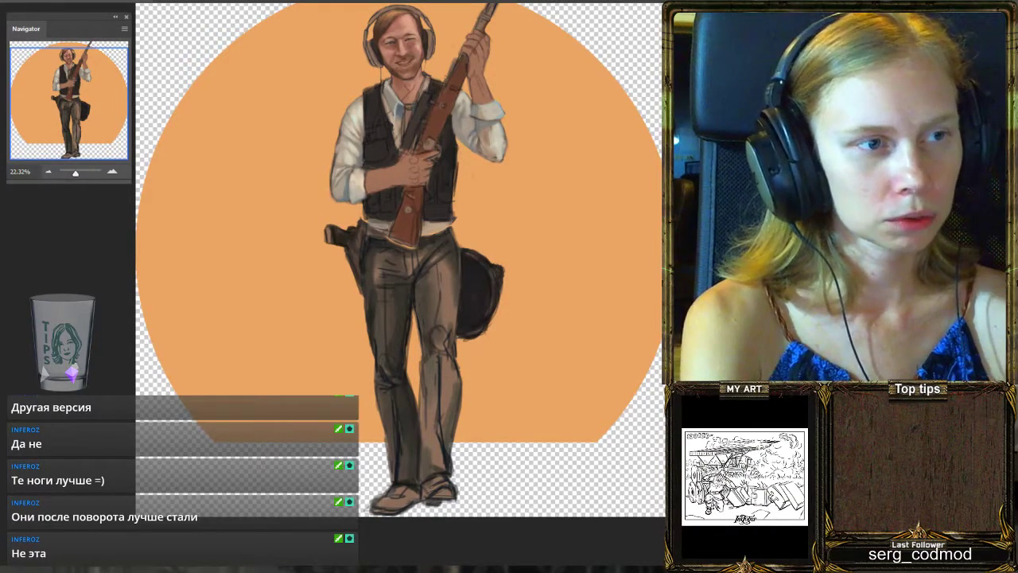
key("ctrl+z")
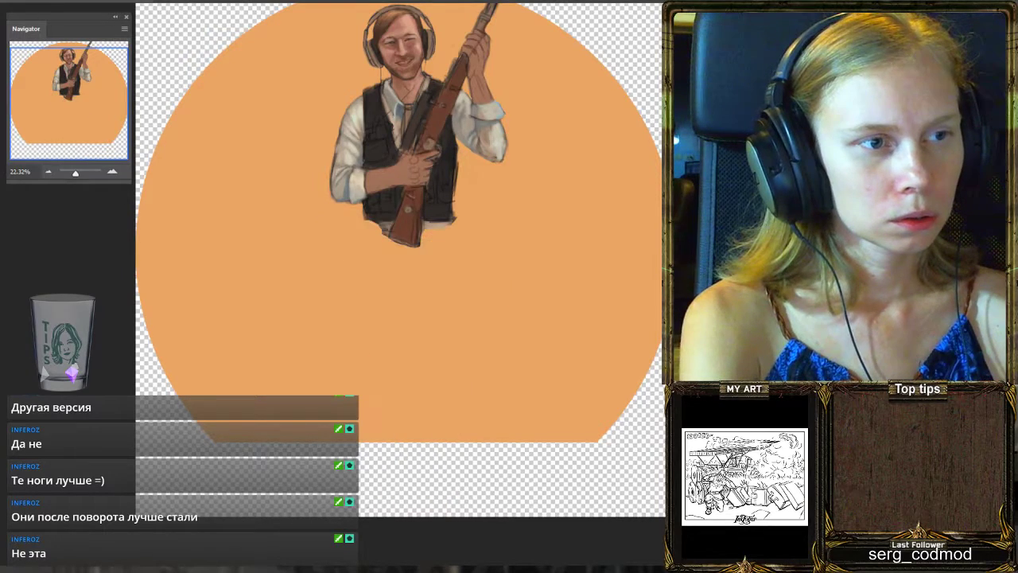
key("ctrl+shift+z")
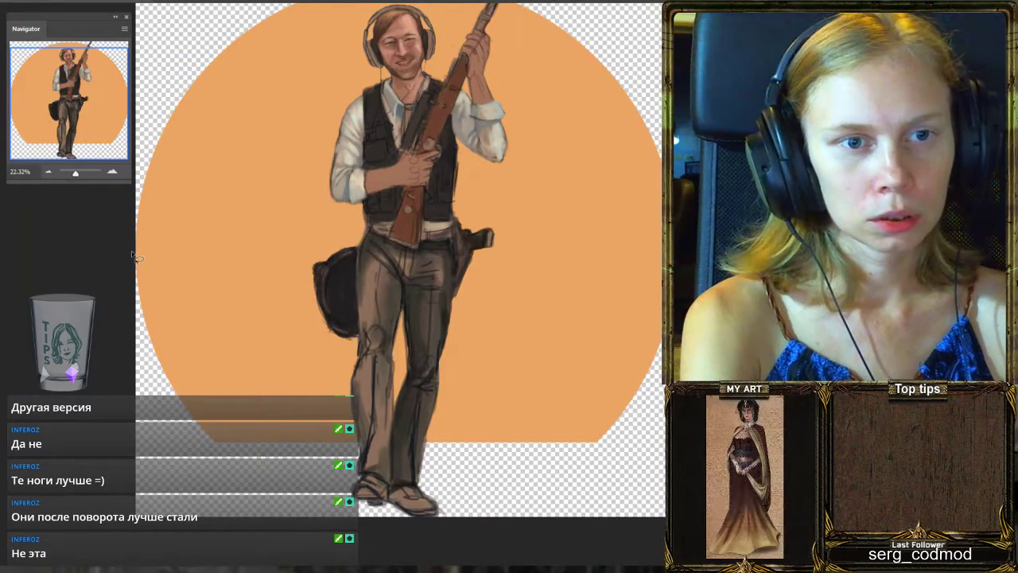
scroll(144, 259, "down", 2)
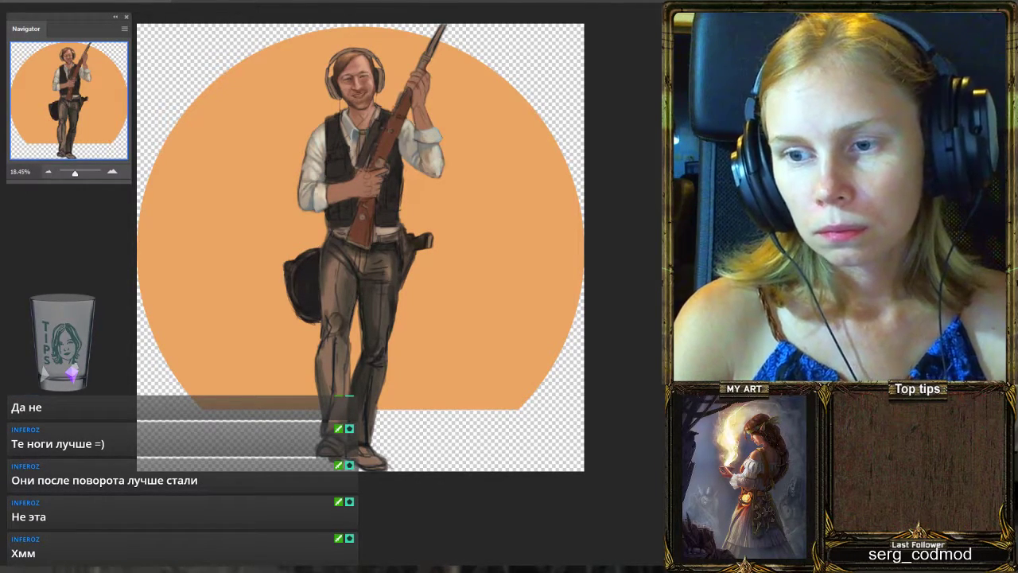
scroll(379, 351, "up", 2)
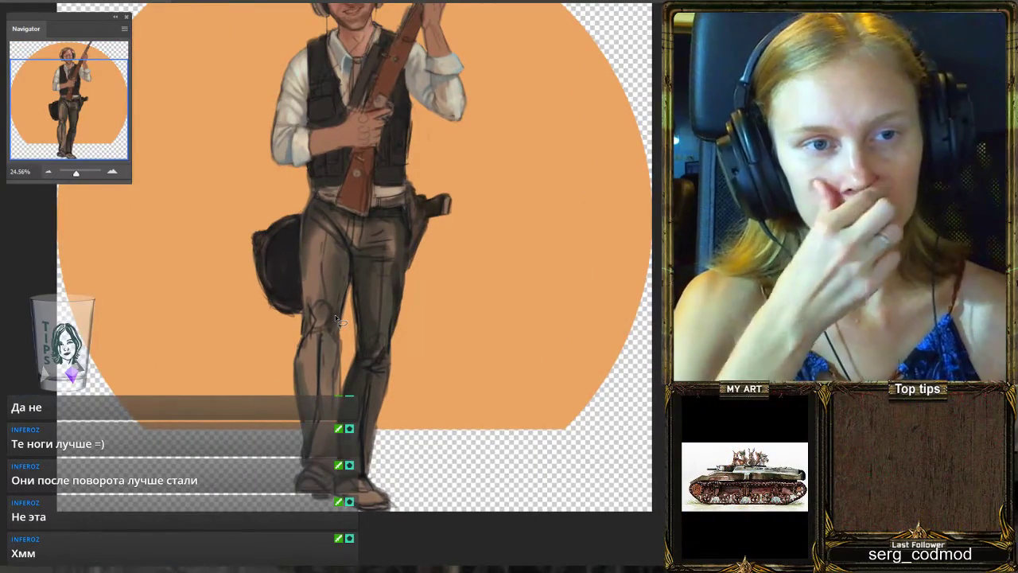
scroll(337, 319, "down", 2)
scroll(347, 326, "up", 1)
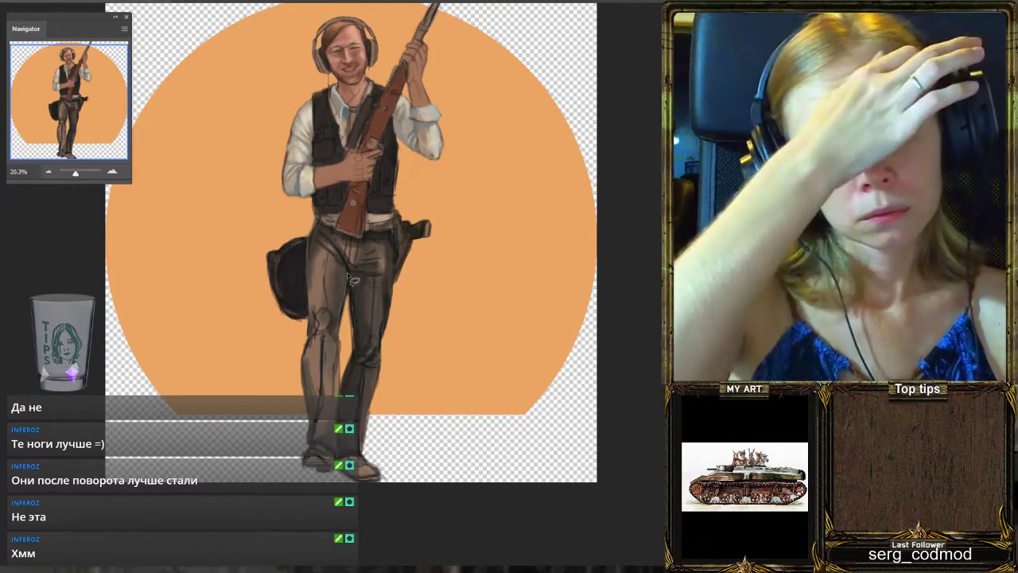
scroll(335, 104, "up", 2)
scroll(333, 99, "down", 3)
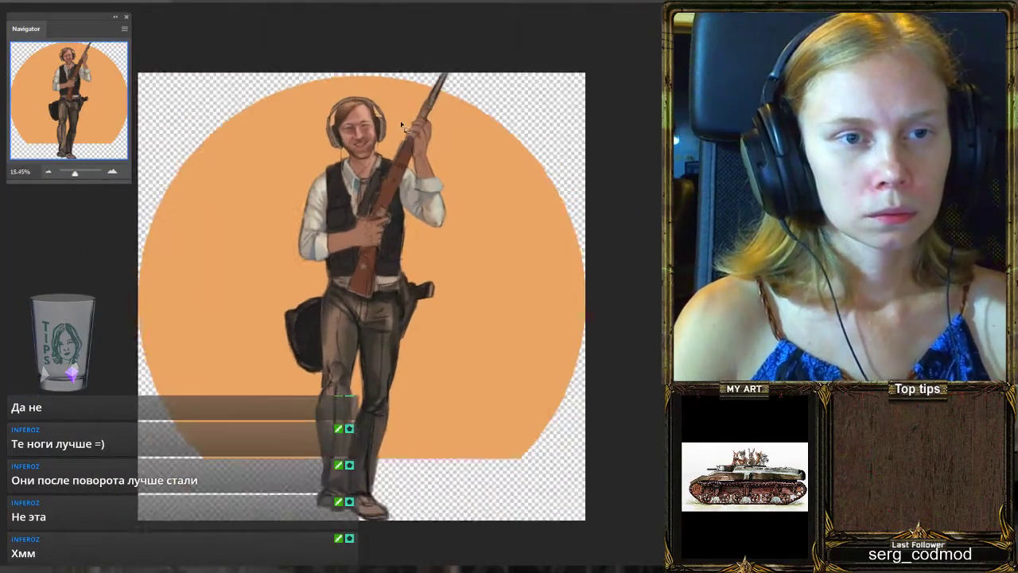
scroll(403, 144, "up", 4)
scroll(403, 146, "up", 1)
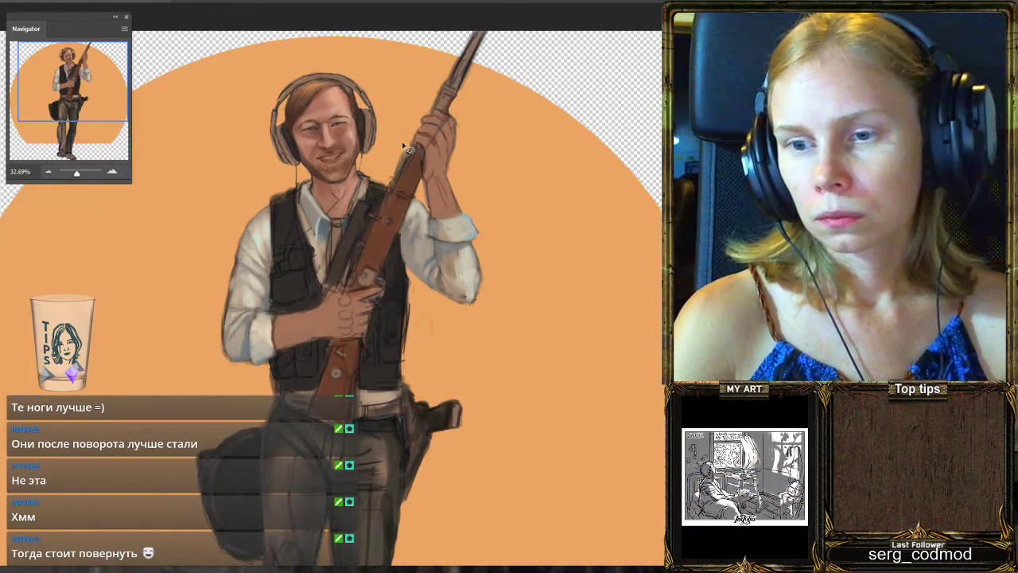
scroll(403, 146, "down", 3)
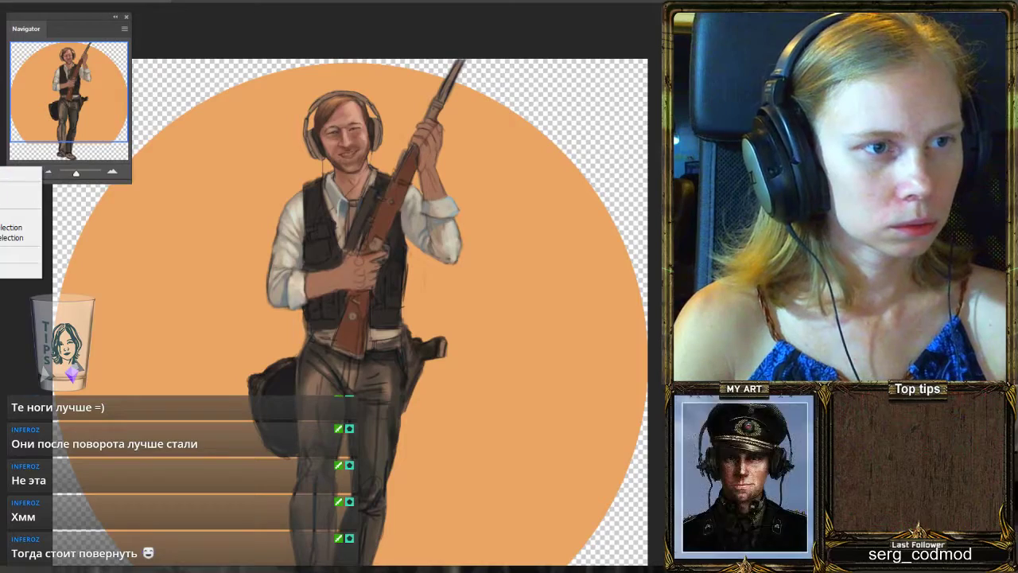
key("Escape")
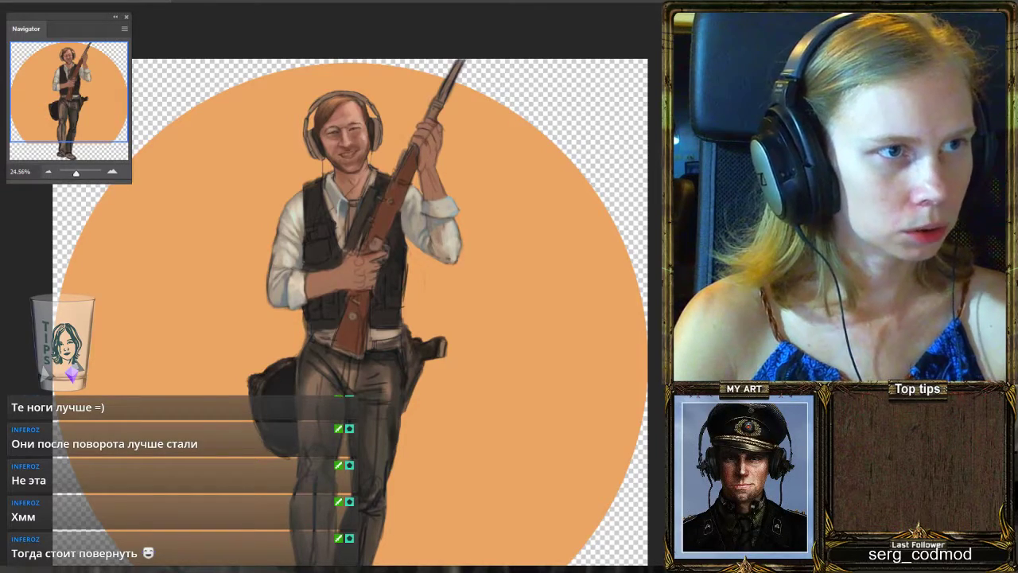
scroll(230, 194, "down", 3)
scroll(262, 354, "up", 1)
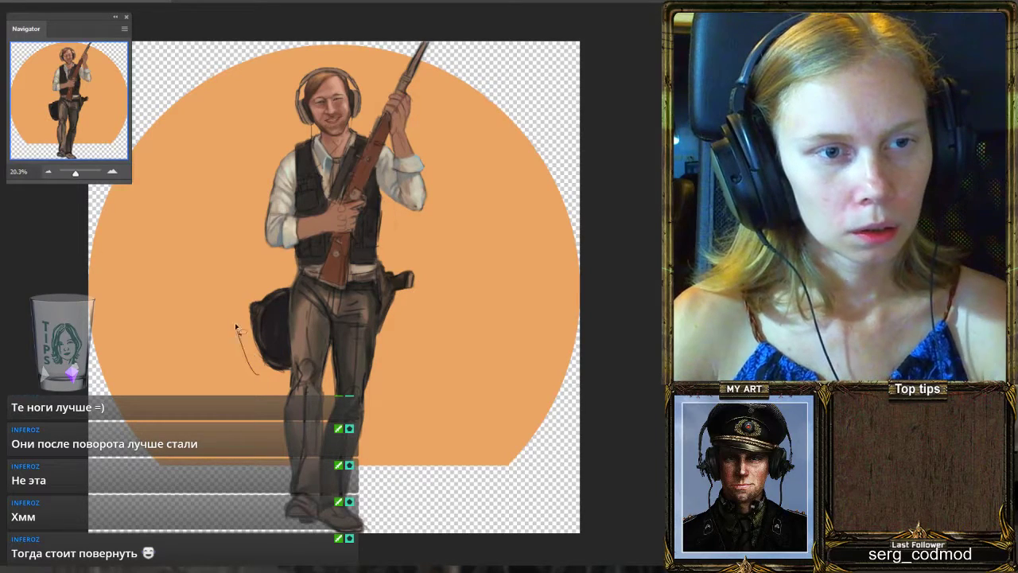
Lasso the hat and lower body, refine the selection, and test a transform without changes.
mouse_move(236, 326)
left_mouse_down()
mouse_move(265, 276)
mouse_move(307, 275)
left_mouse_up()
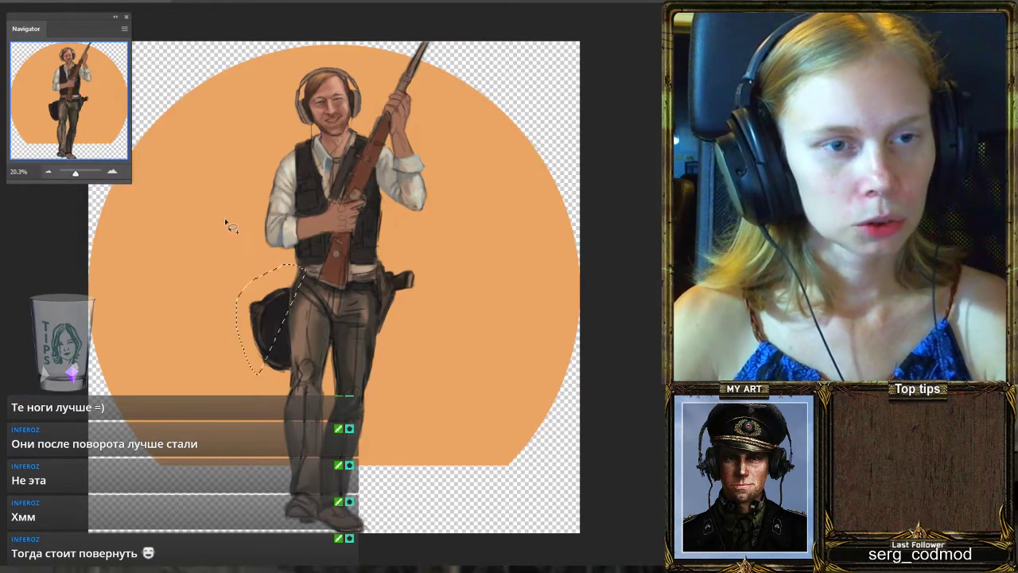
left_click(218, 214)
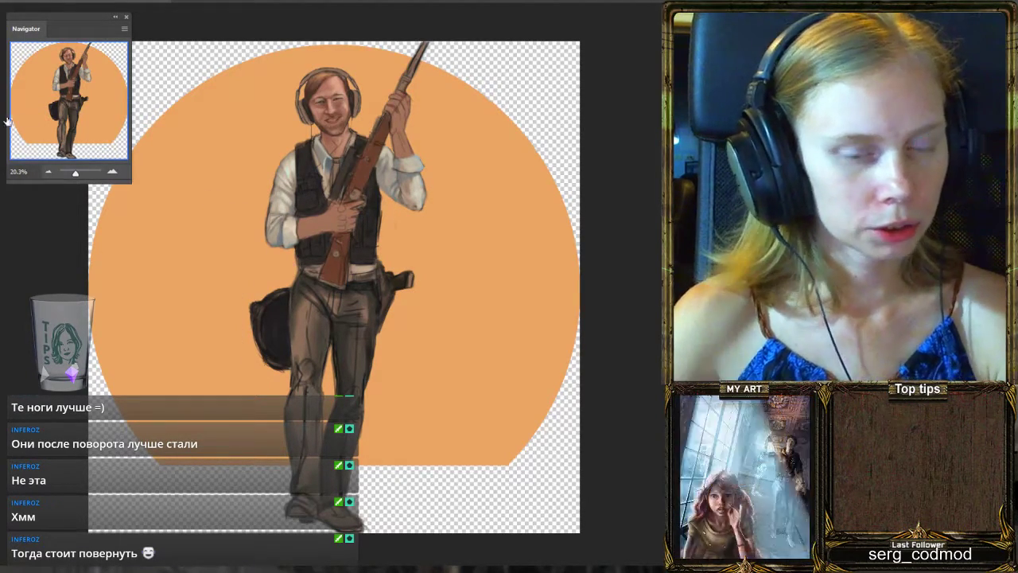
key("ctrl+shift+d")
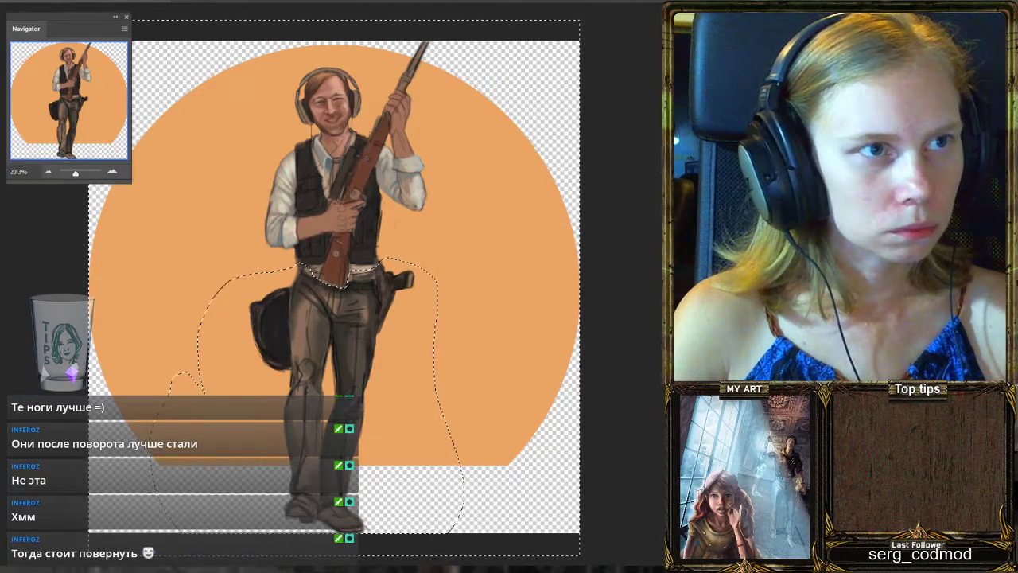
key("ctrl+shift+i")
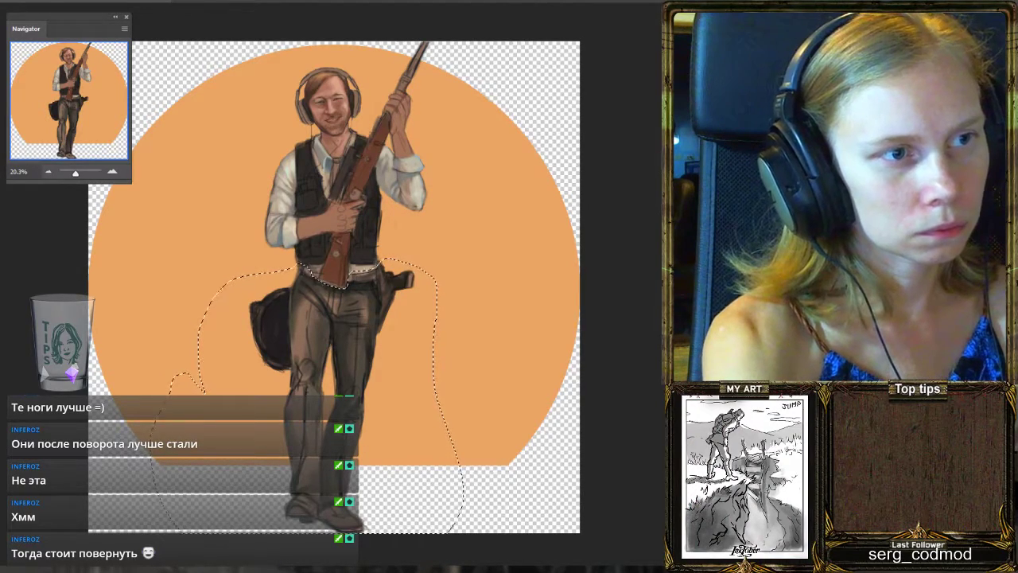
key("ctrl+t")
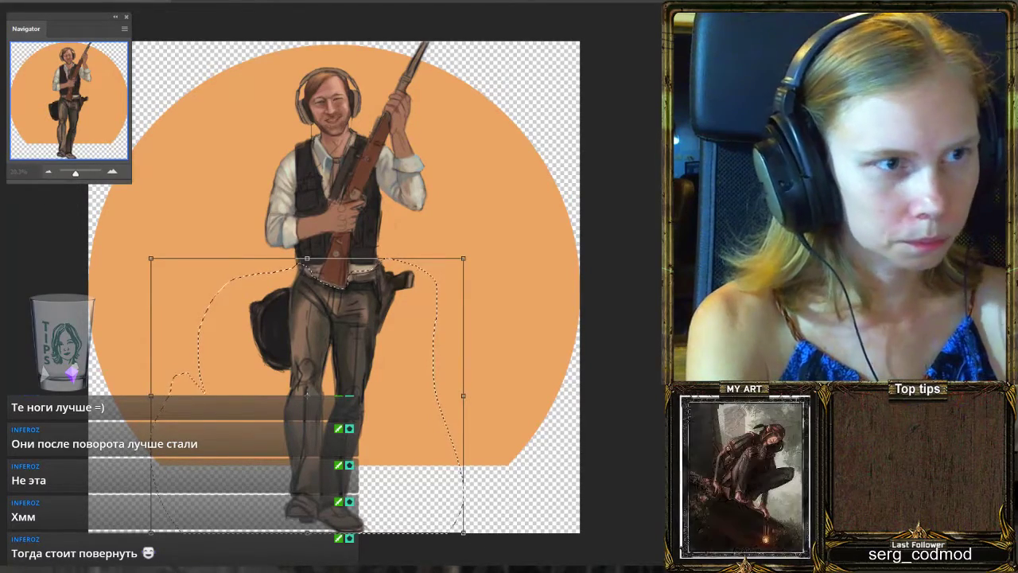
key("Return")
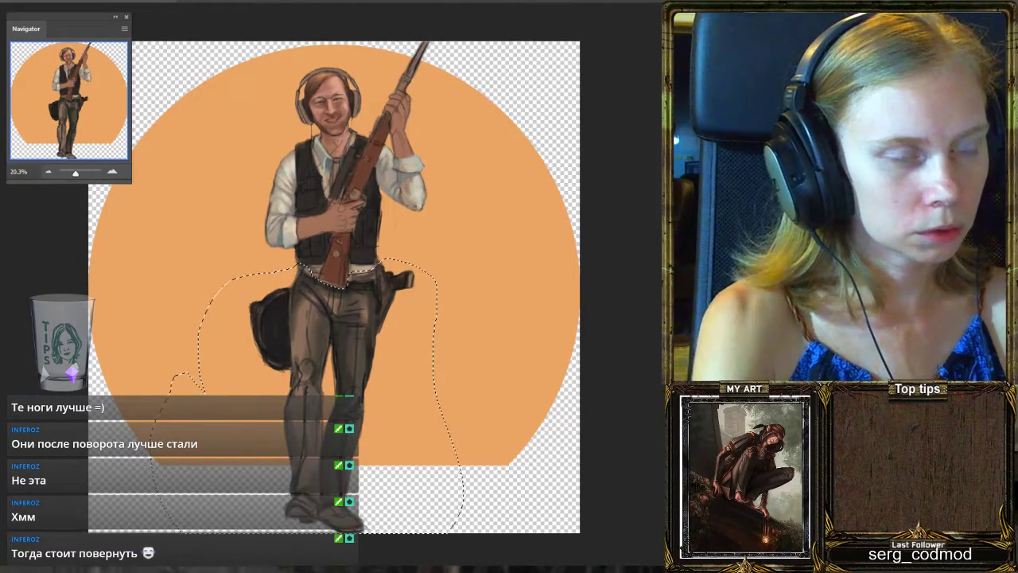
Move the pivot, rotate the selected legs about 1.6°, apply it and deselect.
key("ctrl+t")
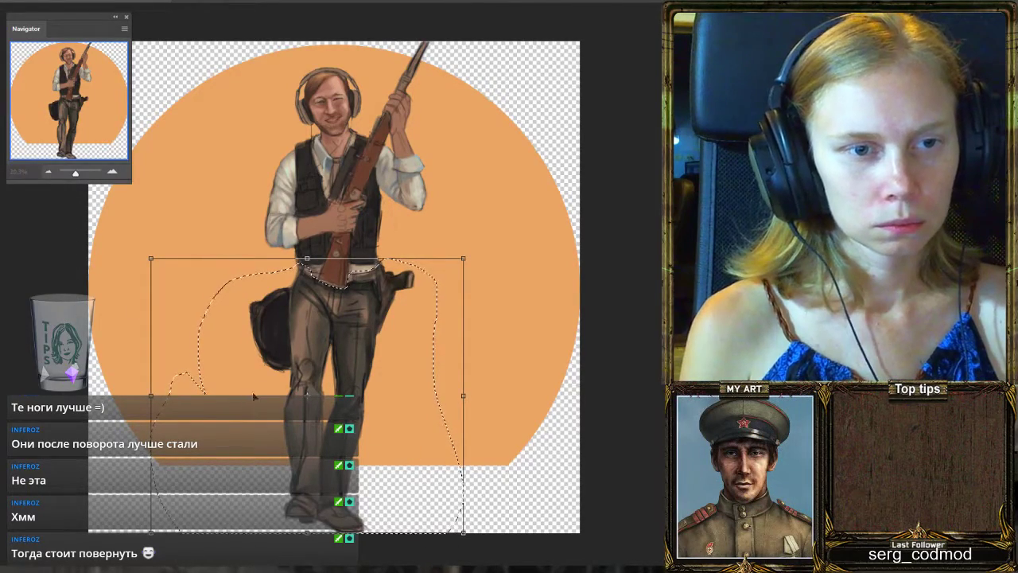
left_click_drag(307, 395, 336, 300)
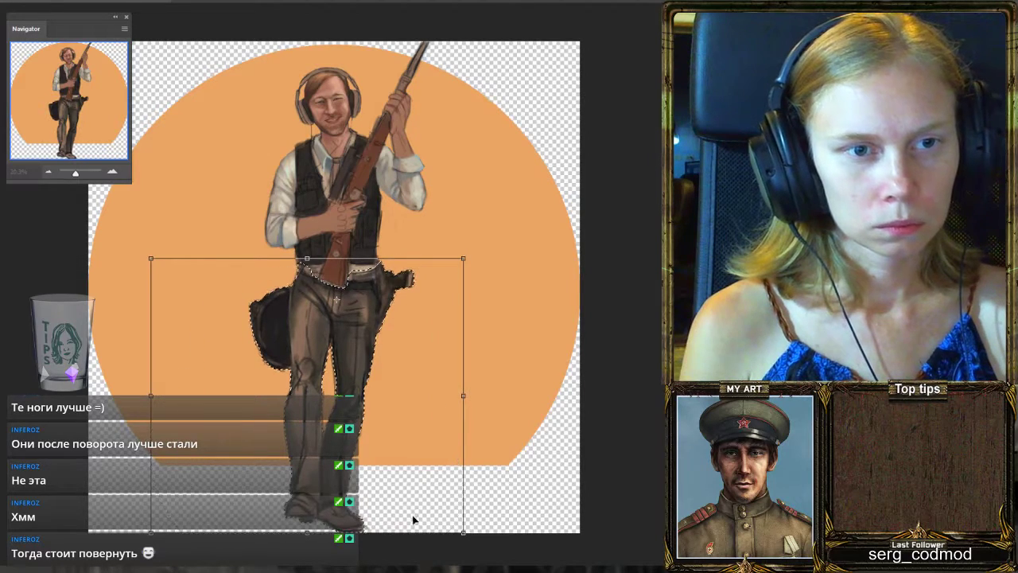
left_click_drag(492, 548, 498, 541)
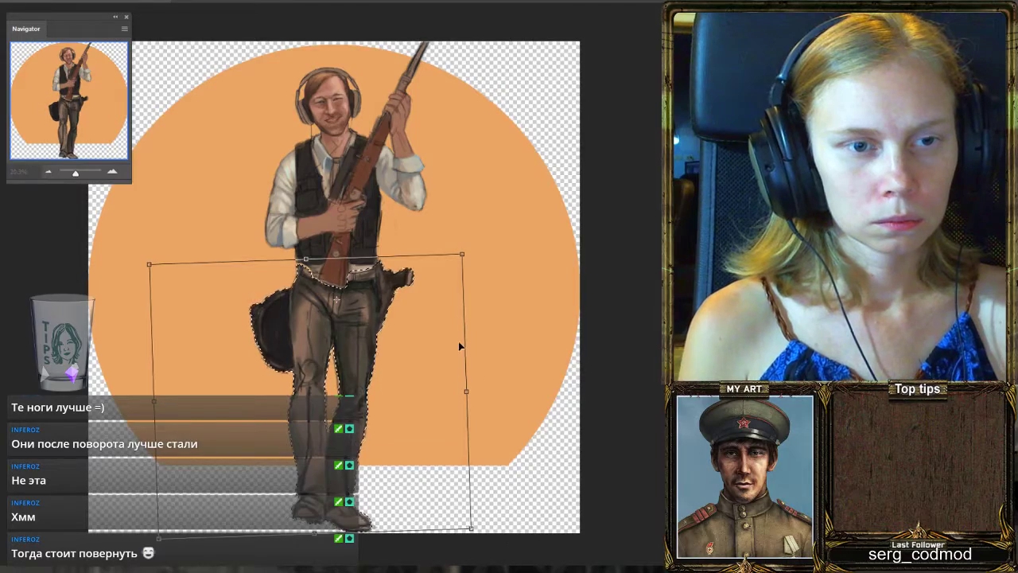
scroll(459, 341, "down", 1)
scroll(397, 388, "up", 1)
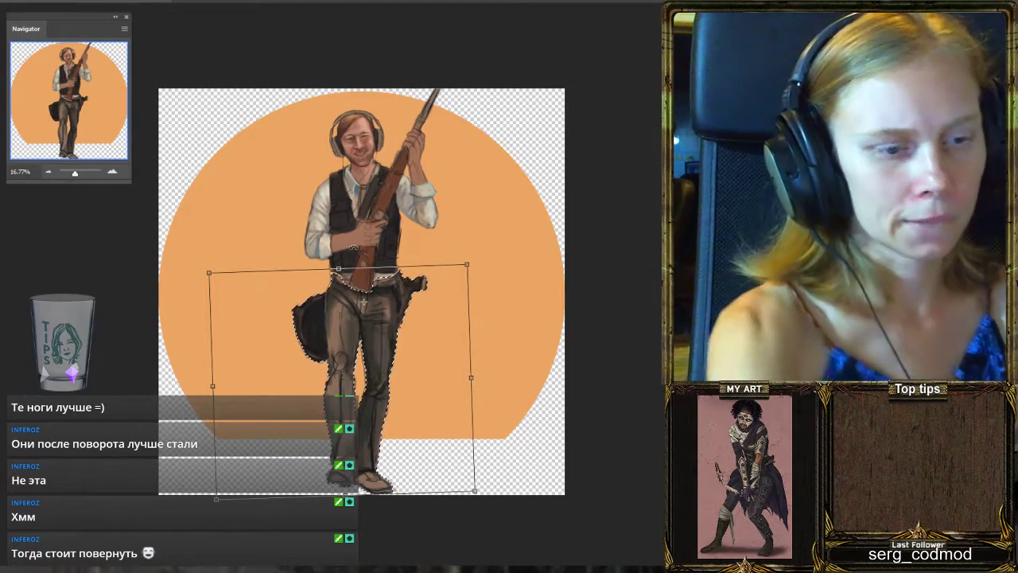
key("Return")
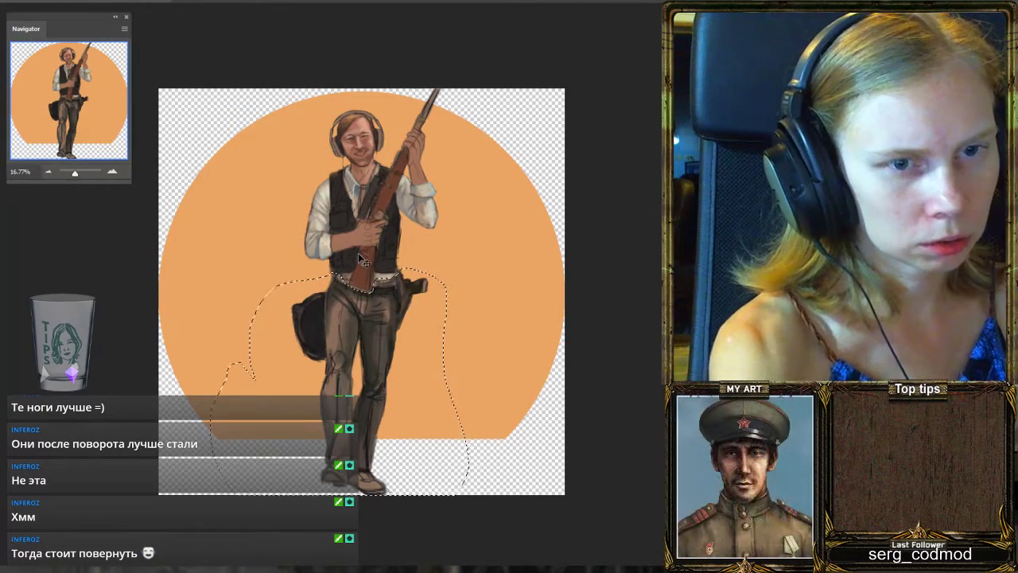
key("ctrl+d")
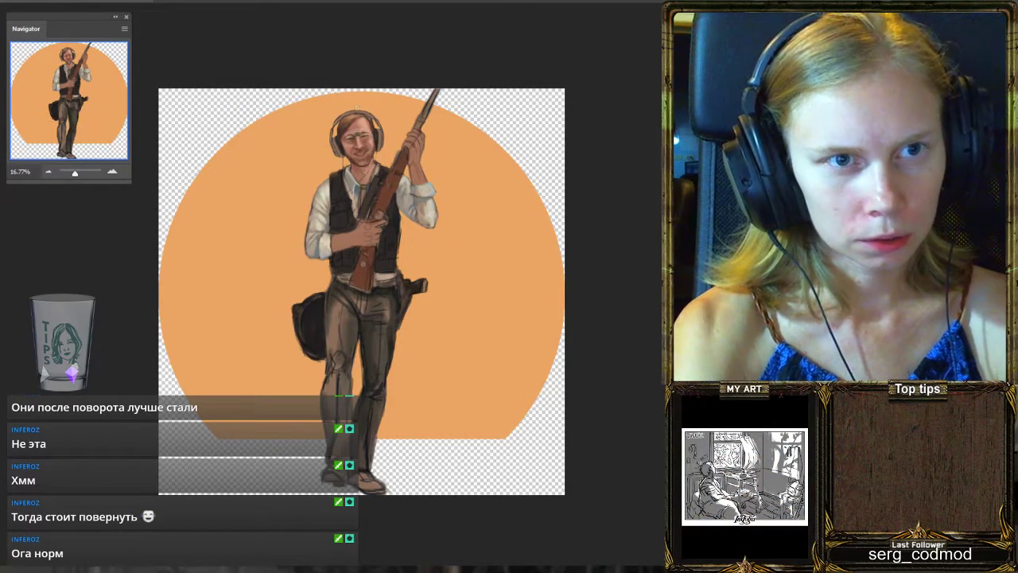
Draw a vertical green balance line down the figure and reselect the lower body.
left_click_drag(356, 127, 357, 397)
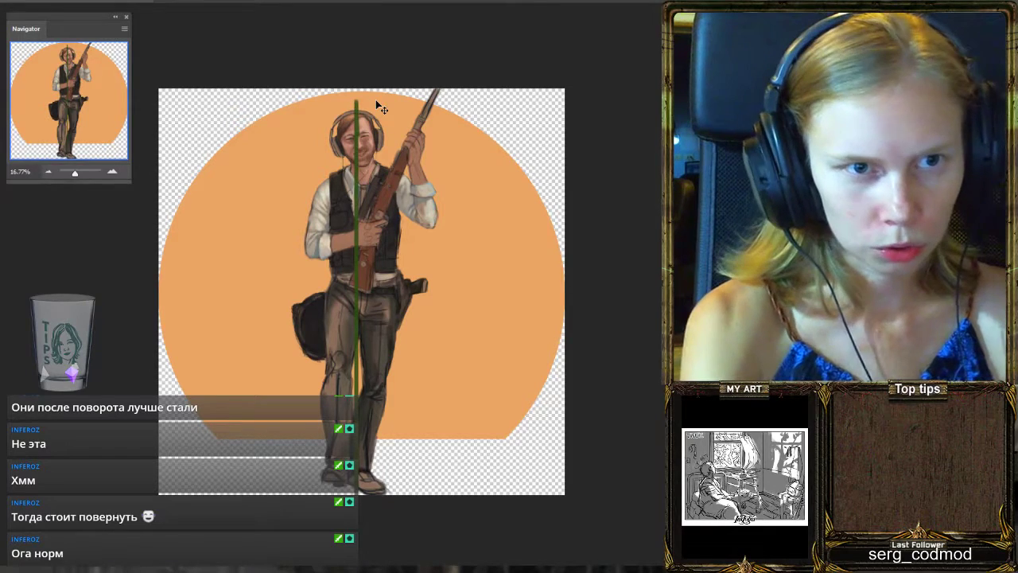
key("Right")
key("Right")
key("Right")
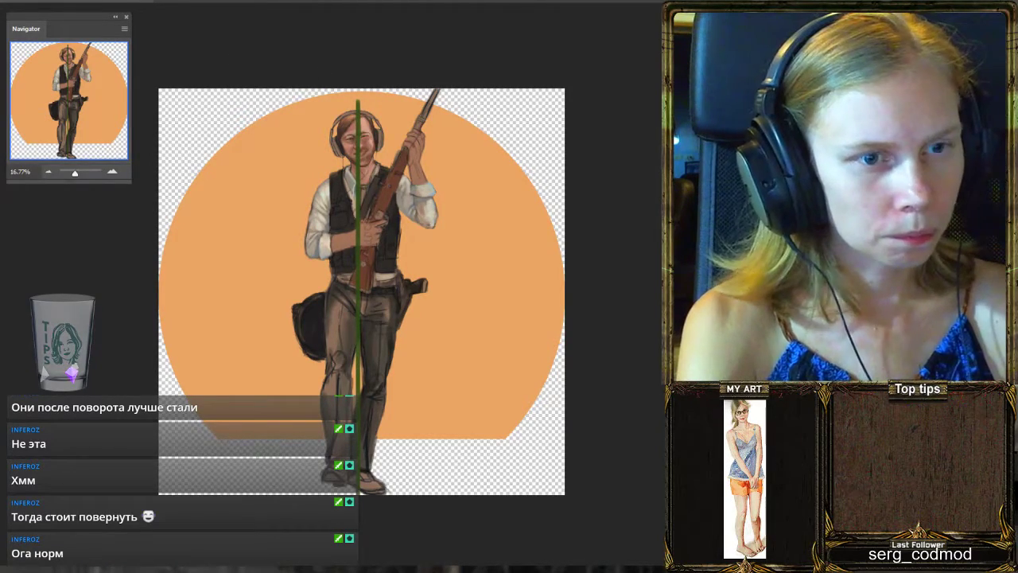
key("shift+ctrl+d")
key("shift+ctrl+i")
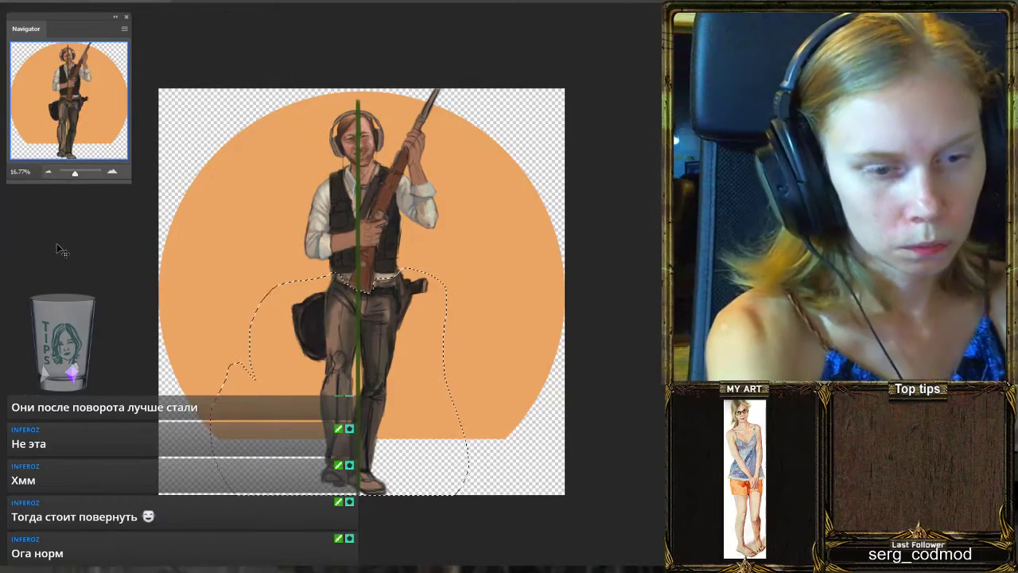
Rotate the lower body about 3 degrees and nudge it down and right so the legs stand nearly upright.
key("ctrl+t")
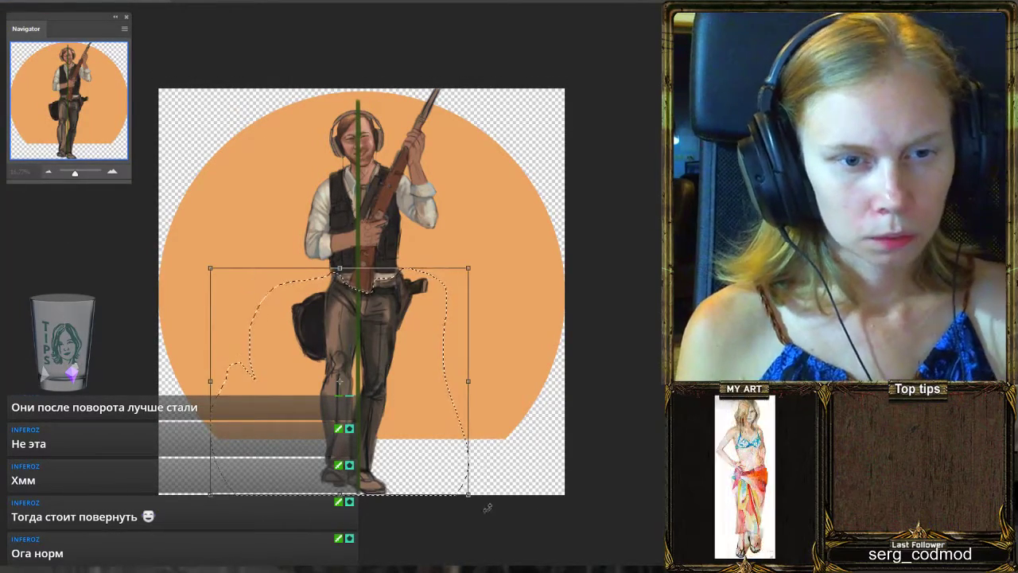
left_click_drag(489, 506, 501, 503)
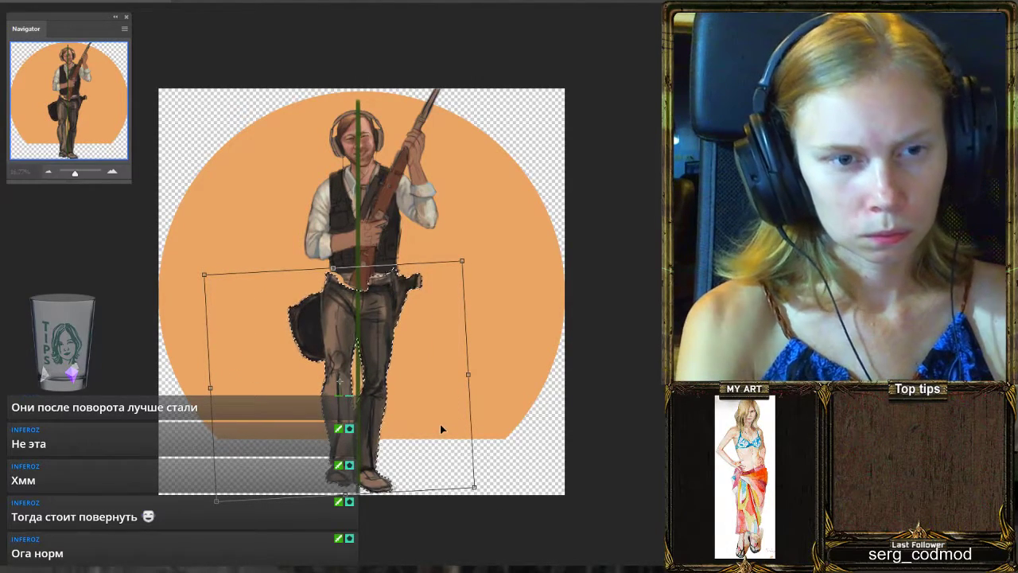
key("Down")
key("Down")
key("Down")
key("Down")
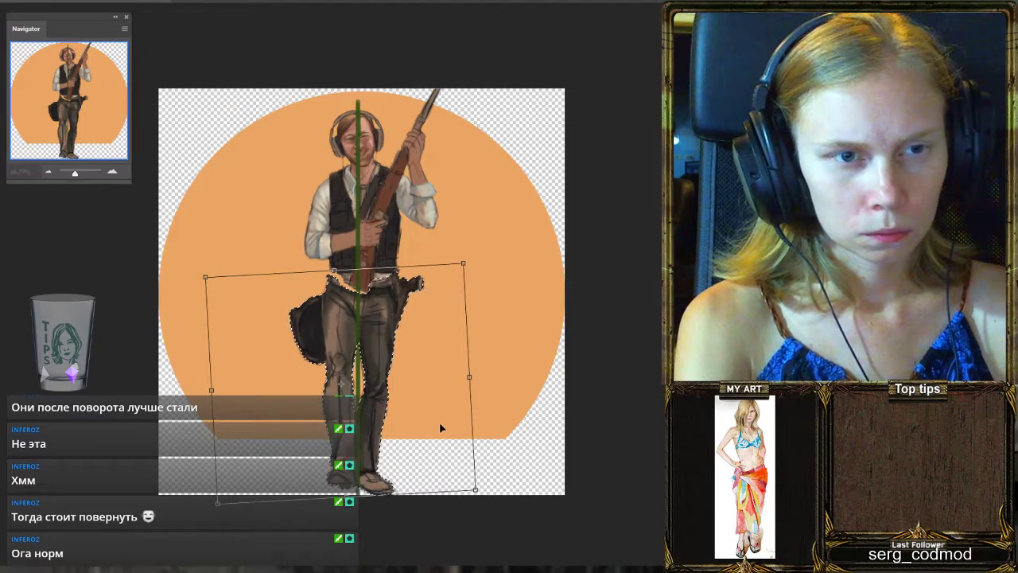
key("Right")
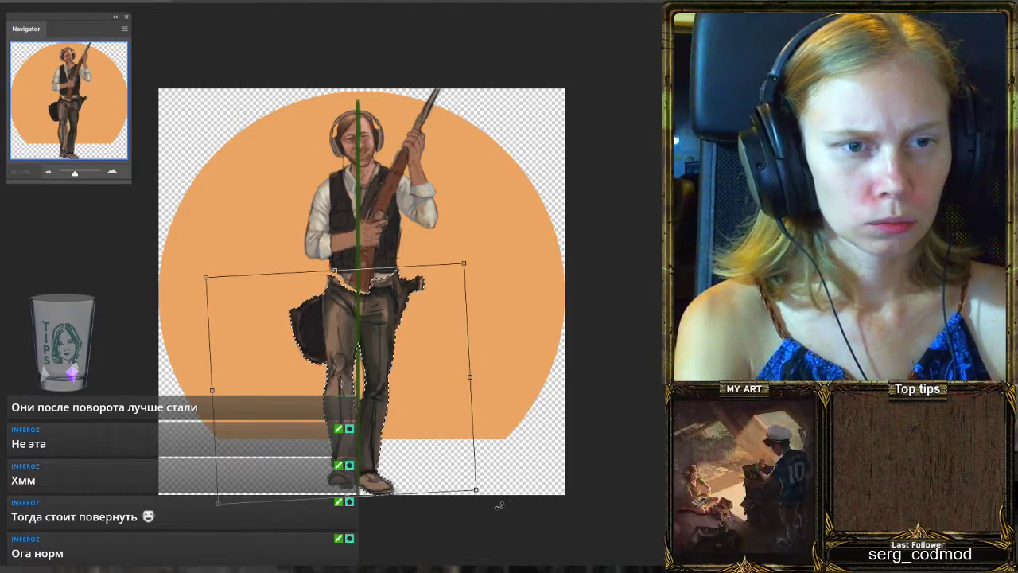
left_click_drag(503, 478, 489, 499)
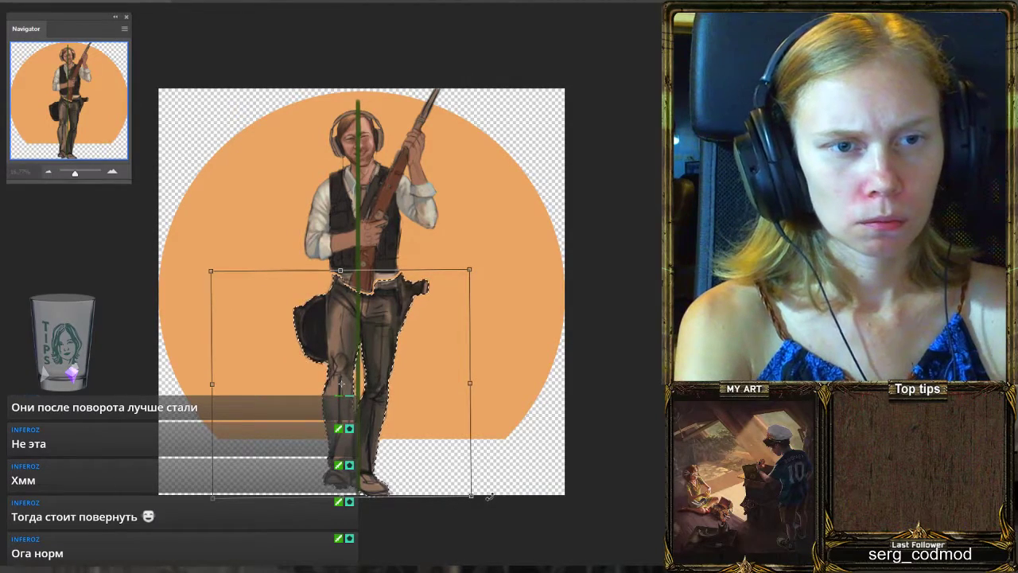
key("Return")
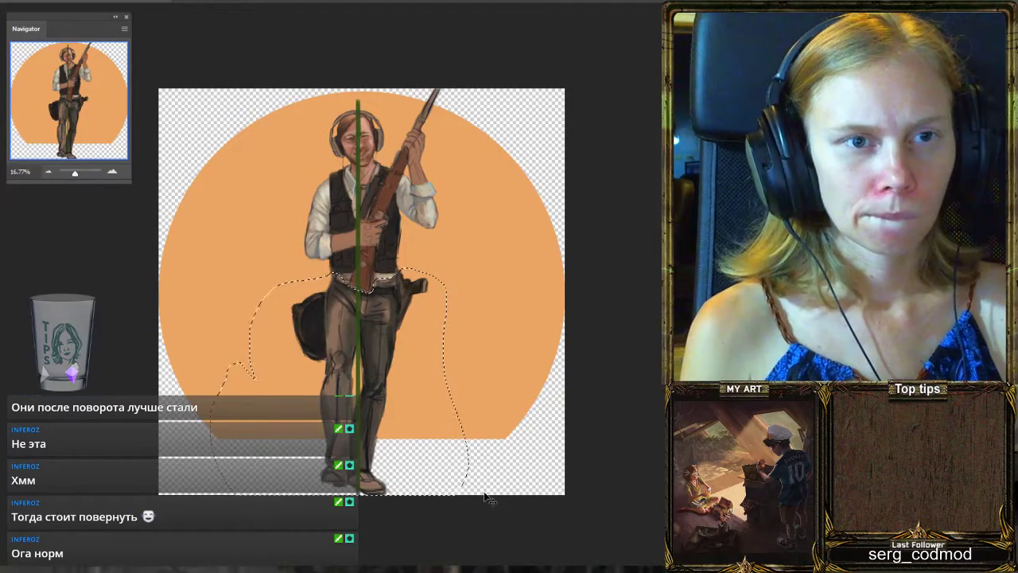
Rotate the legs a further −2.0° counter-clockwise and apply the transform.
key("ctrl+t")
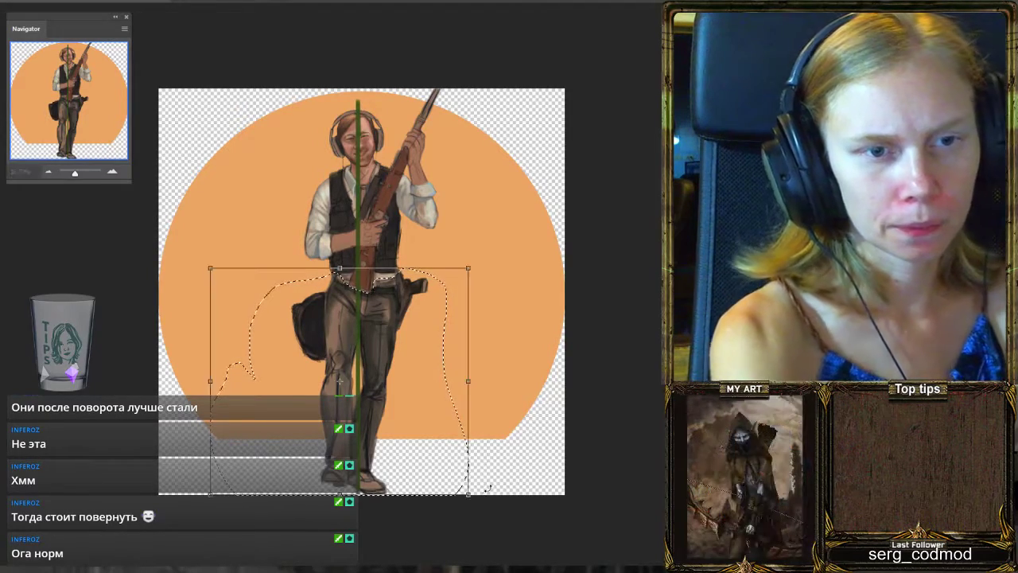
mouse_move(491, 504)
left_mouse_down()
mouse_move(485, 474)
mouse_move(498, 498)
left_mouse_up()
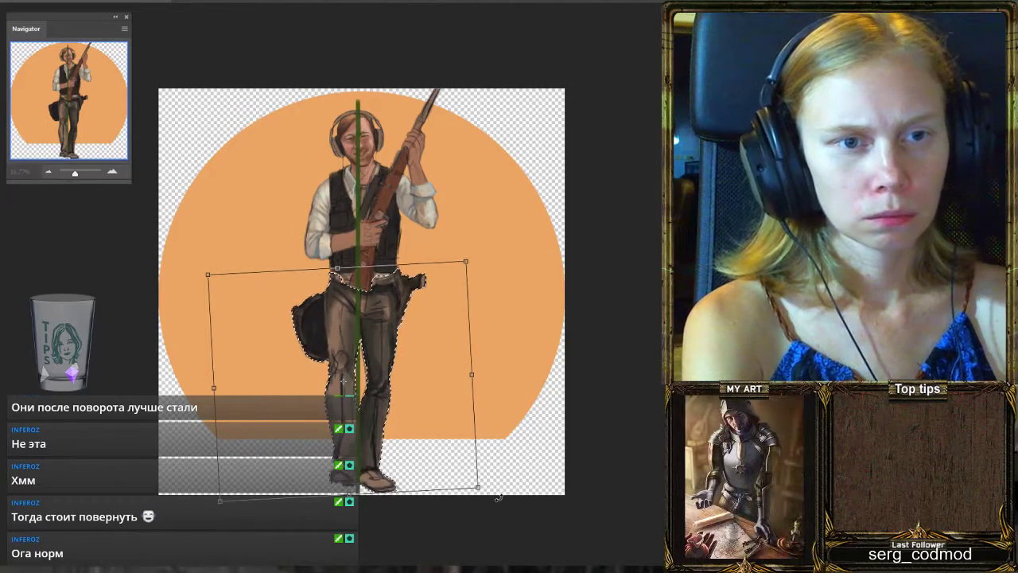
key("Return")
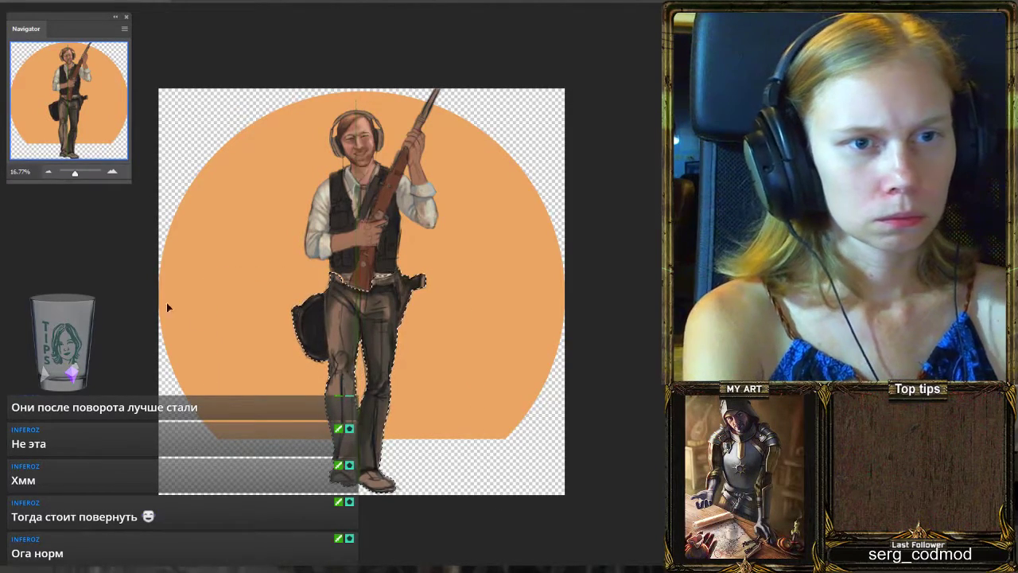
Deselect the legs, zoom out, and mirror the whole painting horizontally to check proportions.
key("ctrl+d")
scroll(292, 280, "down", 1)
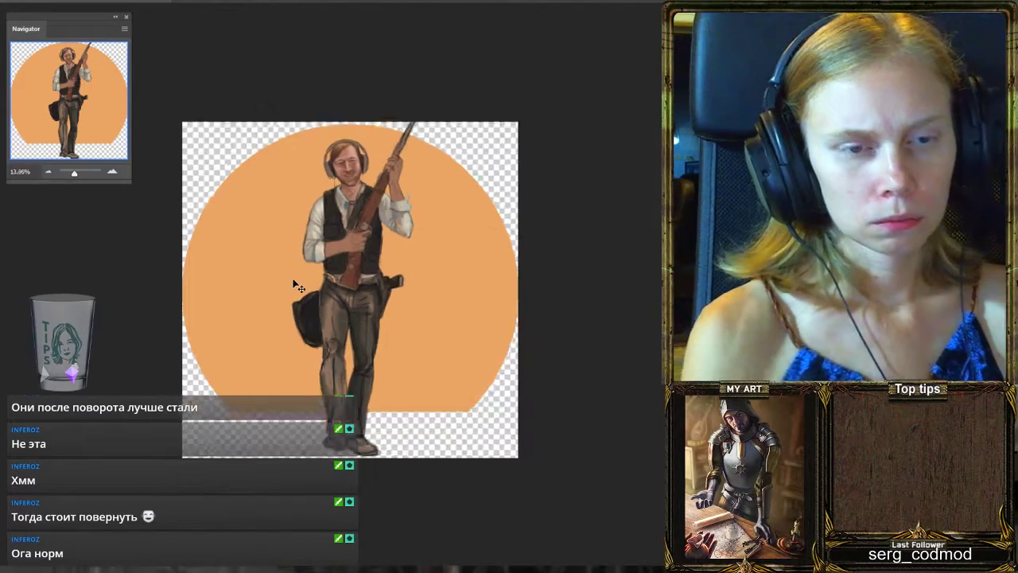
scroll(268, 273, "up", 1)
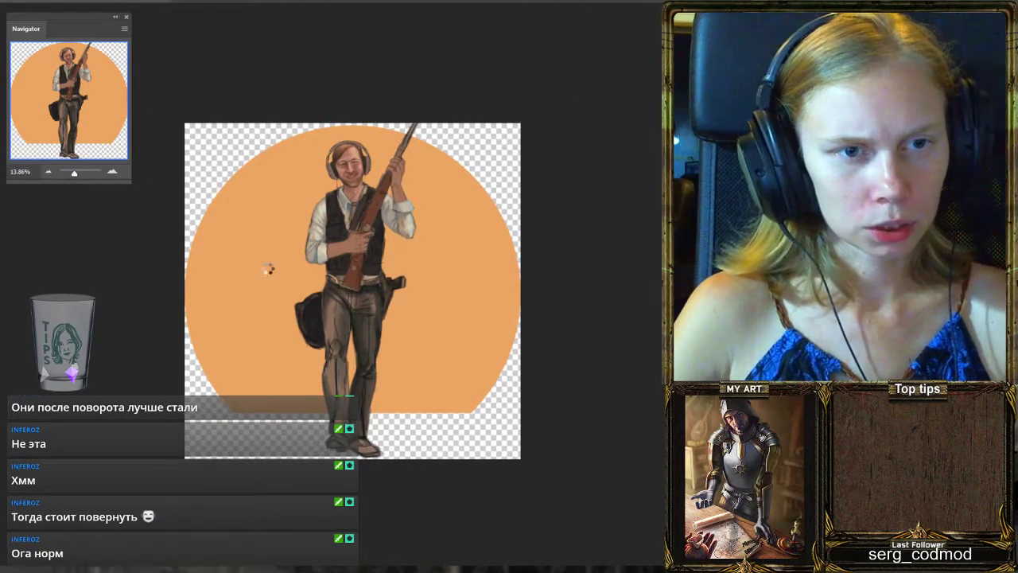
key("h")
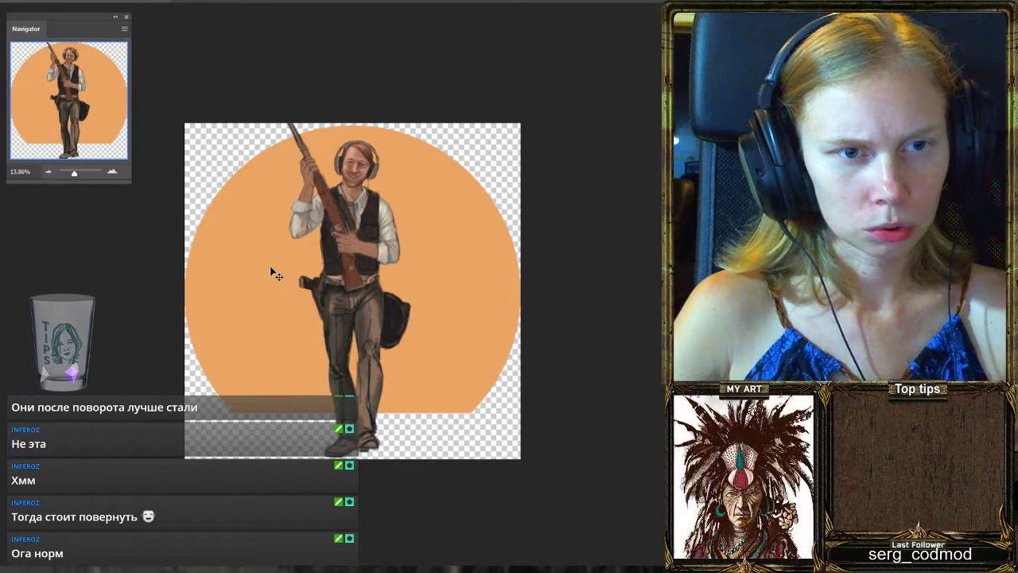
Unmirror the canvas so the rifle points up-right, zooming in and out to inspect the figure.
key("h")
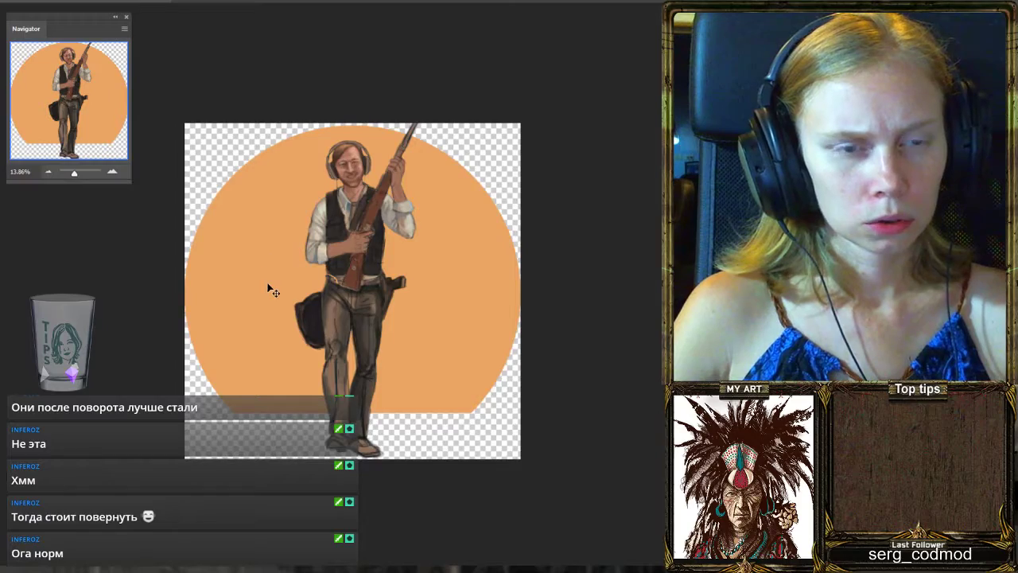
scroll(268, 263, "up", 2)
scroll(268, 263, "down", 2)
scroll(394, 255, "up", 2)
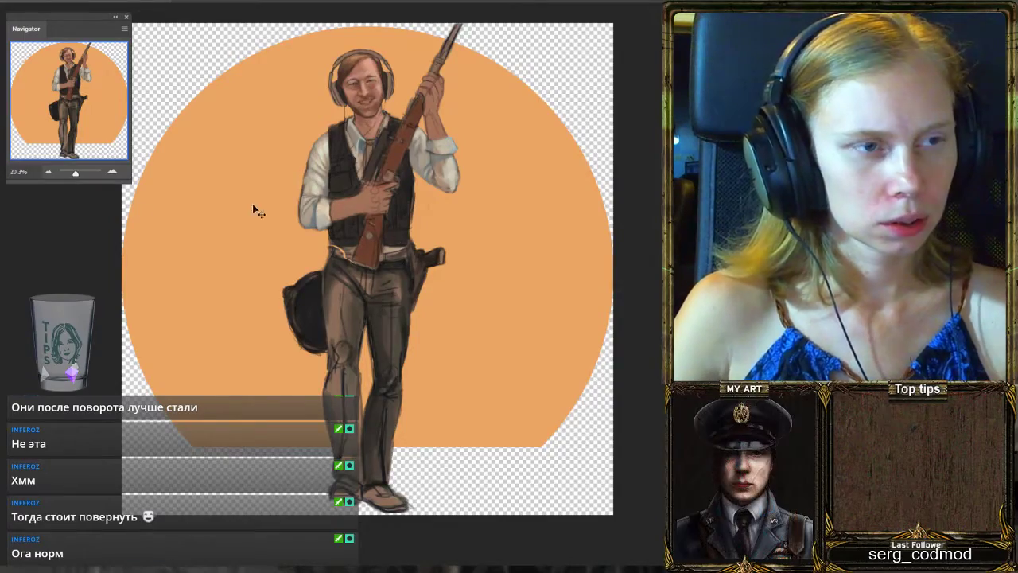
scroll(256, 209, "up", 1)
scroll(303, 255, "down", 2)
scroll(522, 198, "up", 1)
scroll(602, 216, "down", 1)
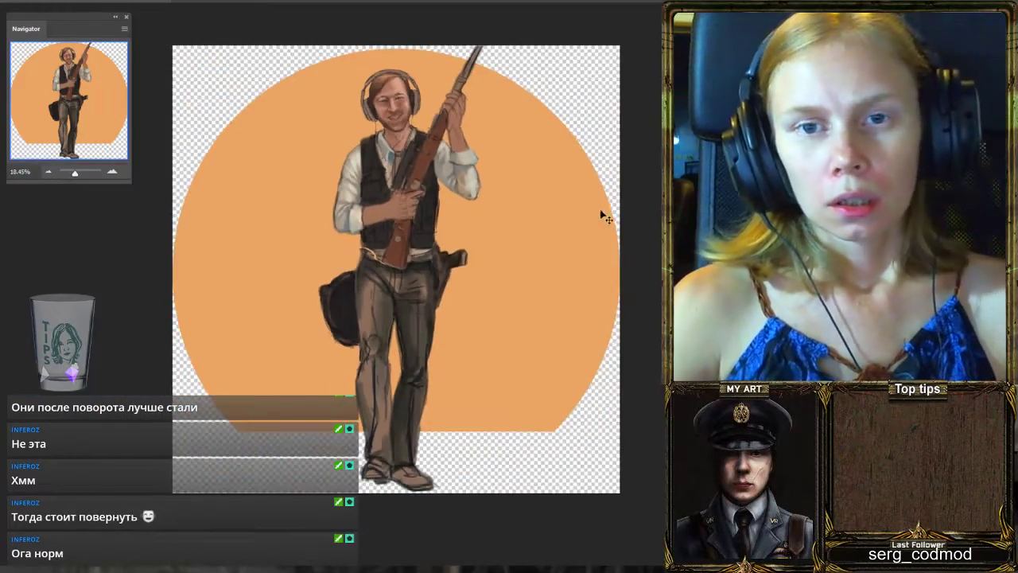
scroll(447, 225, "up", 2)
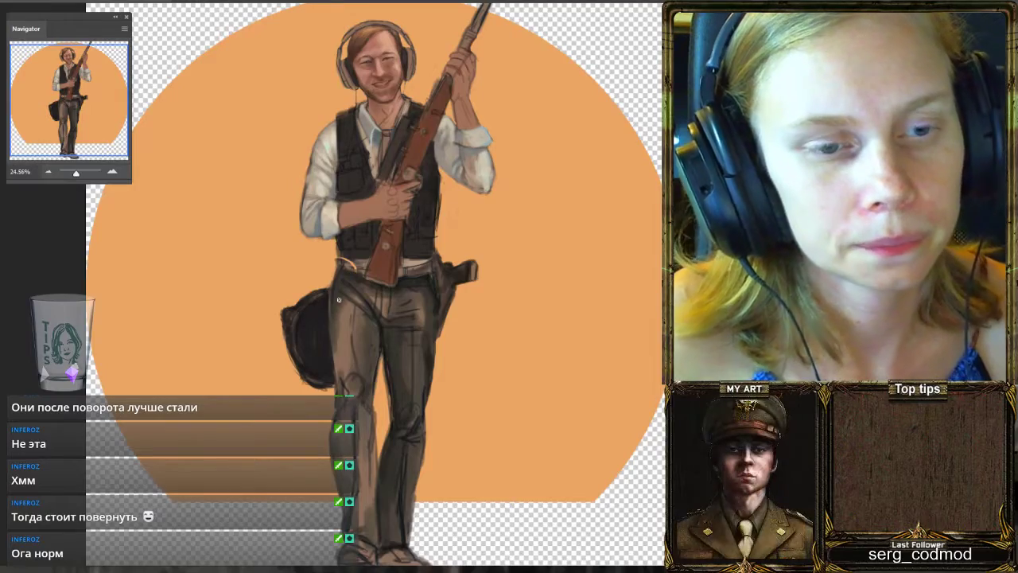
scroll(337, 270, "down", 2)
scroll(385, 237, "up", 3)
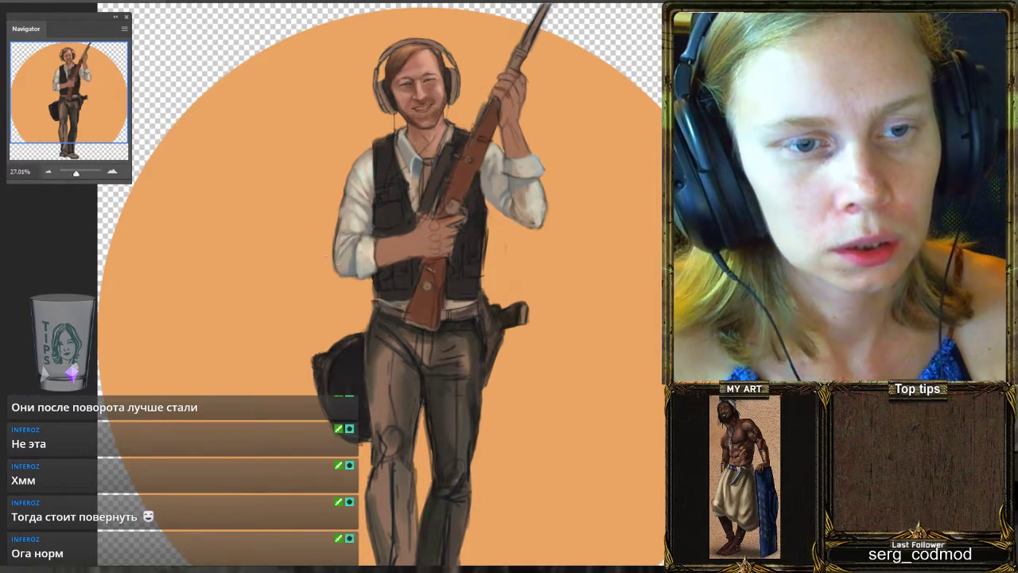
scroll(326, 254, "down", 4)
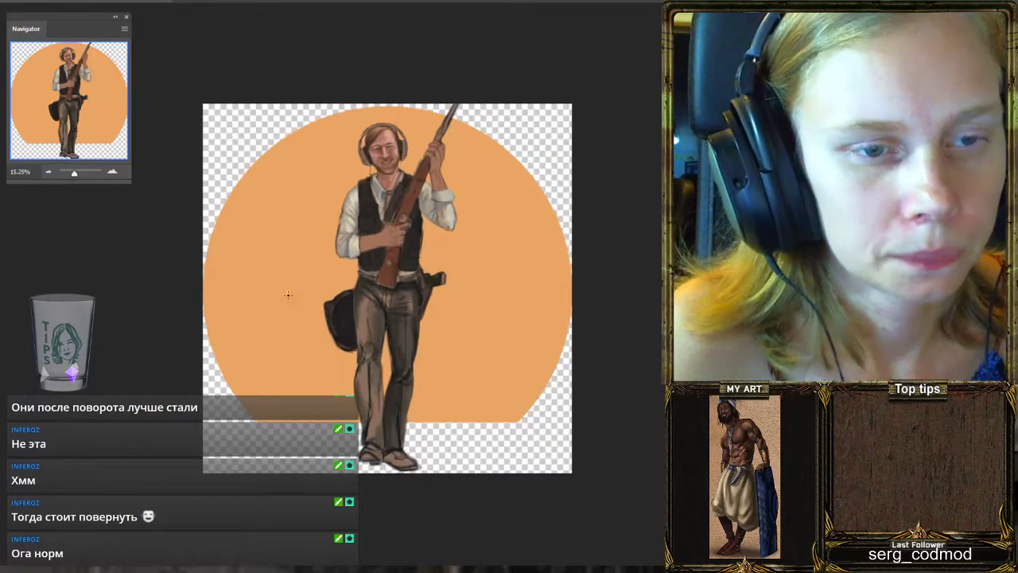
scroll(303, 298, "up", 2)
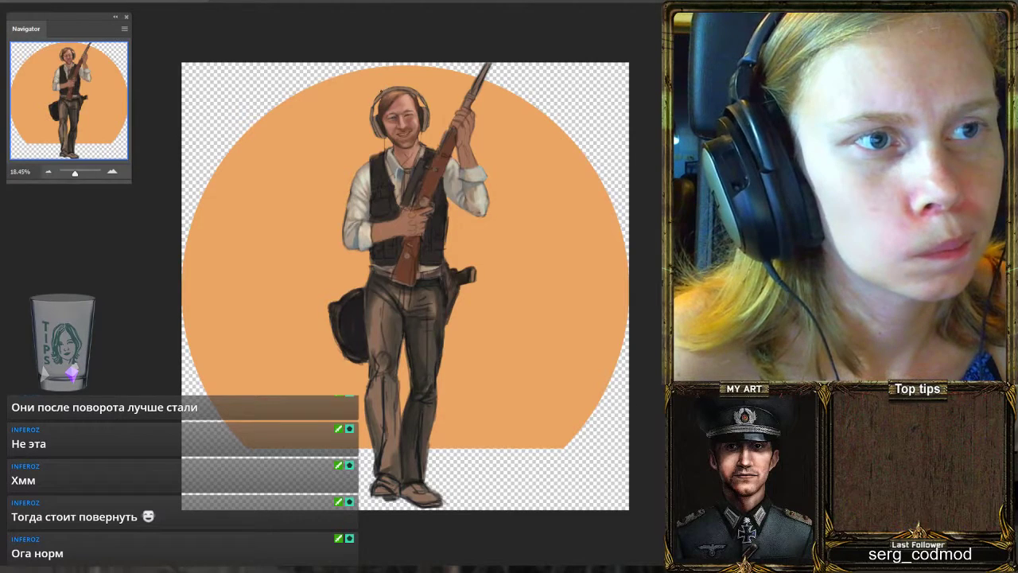
Mirror the painting and zoom in on the vest to review the figure.
key("ctrl+shift+h")
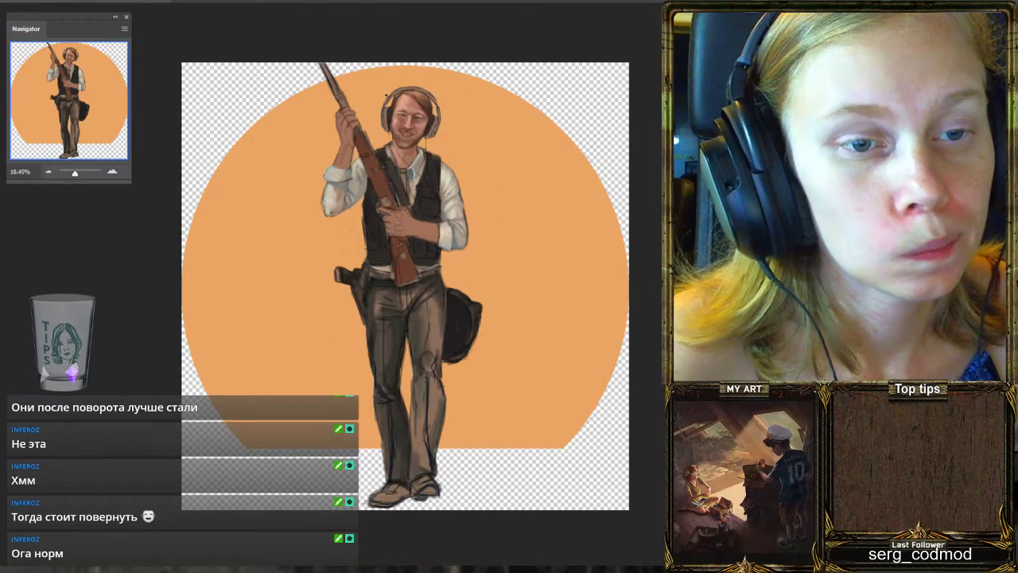
scroll(386, 95, "up", 3)
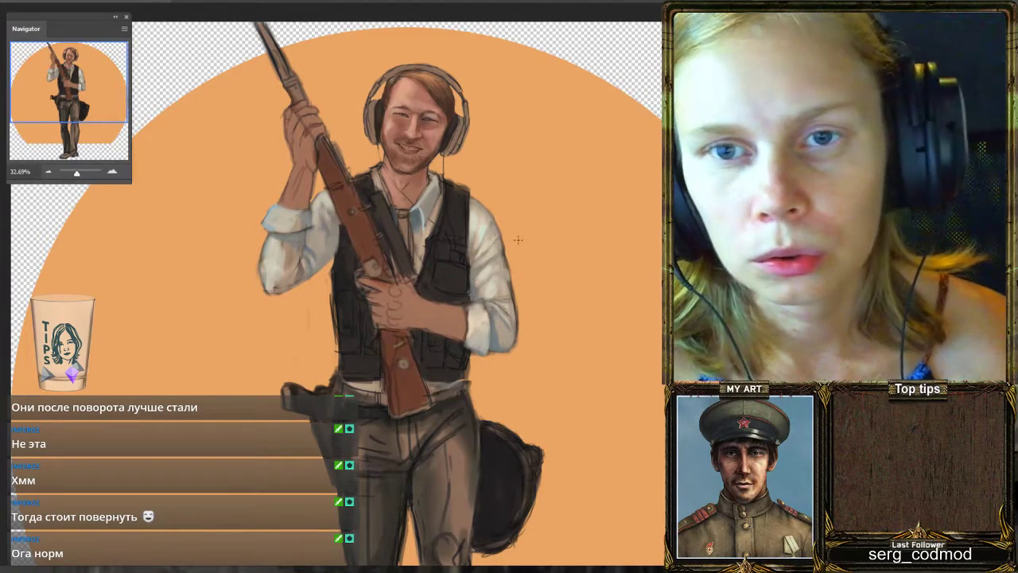
scroll(537, 228, "down", 1)
scroll(479, 238, "up", 2)
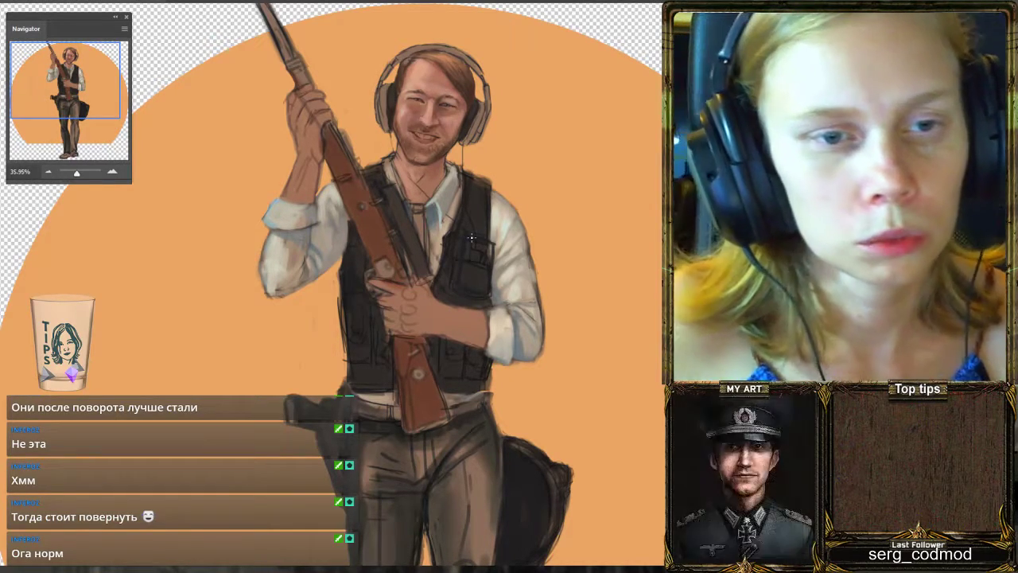
Flip the view back to normal and zoom in on the torso to about 48%.
key("h")
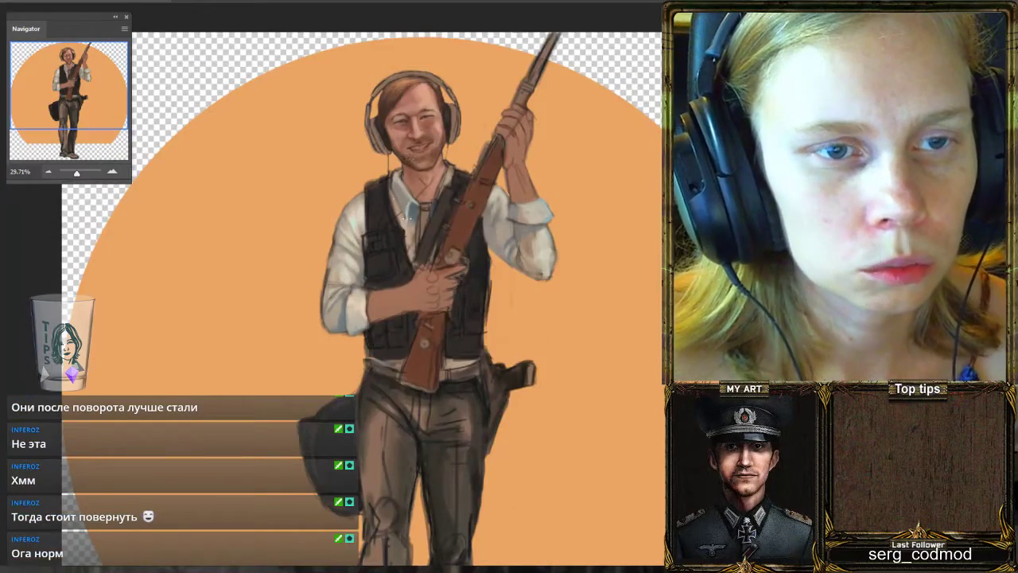
scroll(393, 222, "up", 3, "alt")
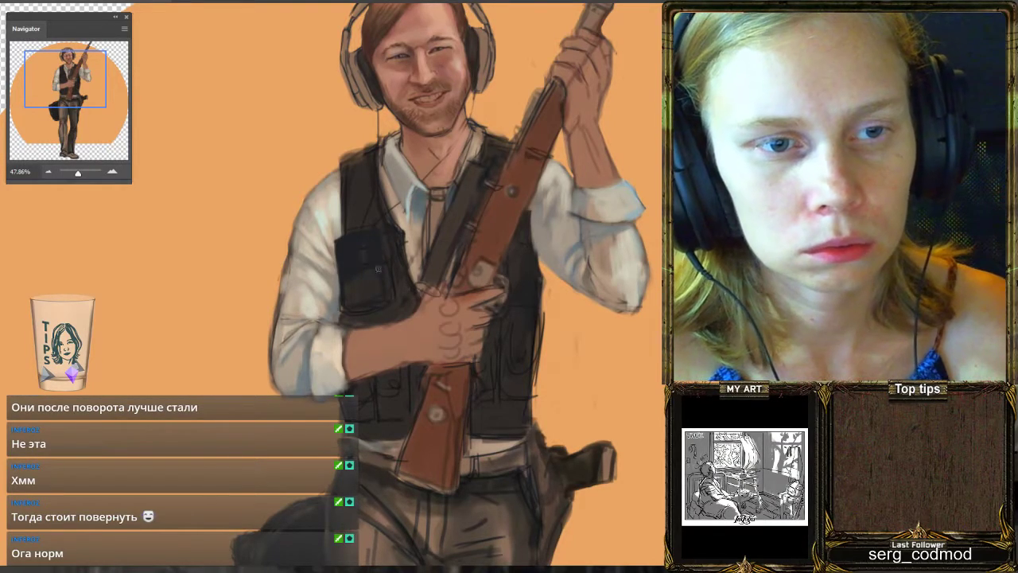
scroll(378, 269, "down", 2)
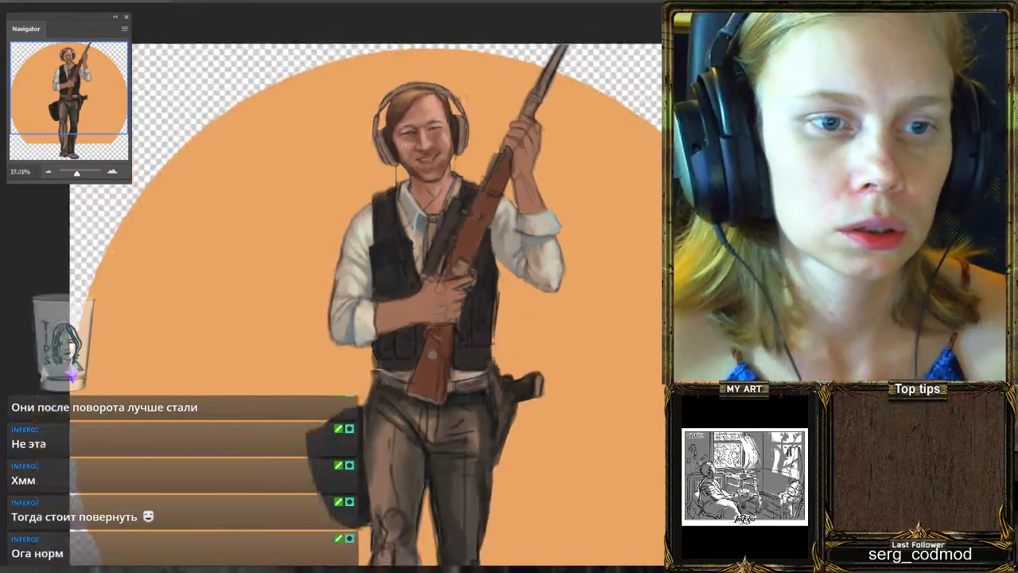
scroll(403, 145, "up", 2)
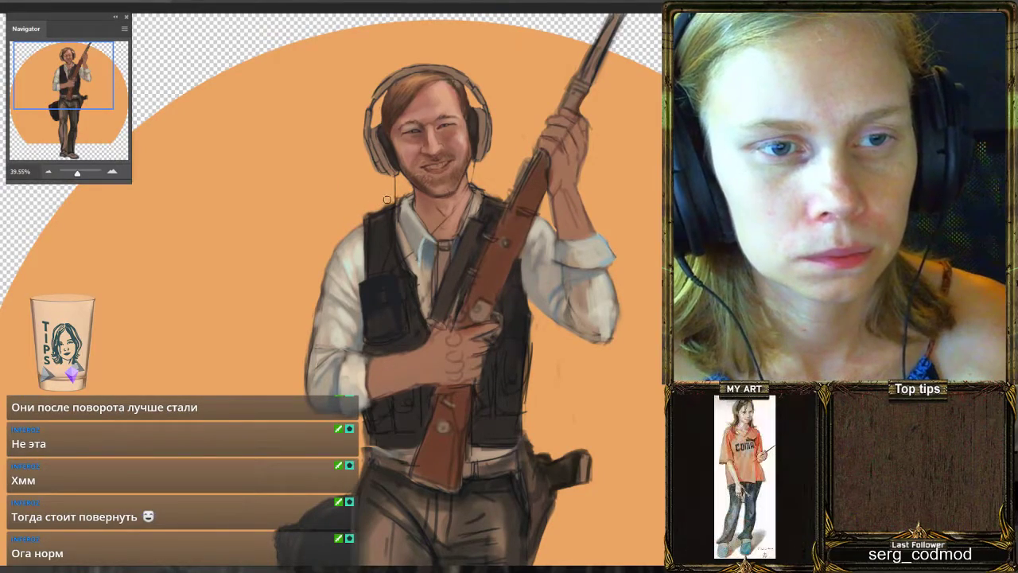
scroll(387, 199, "down", 5)
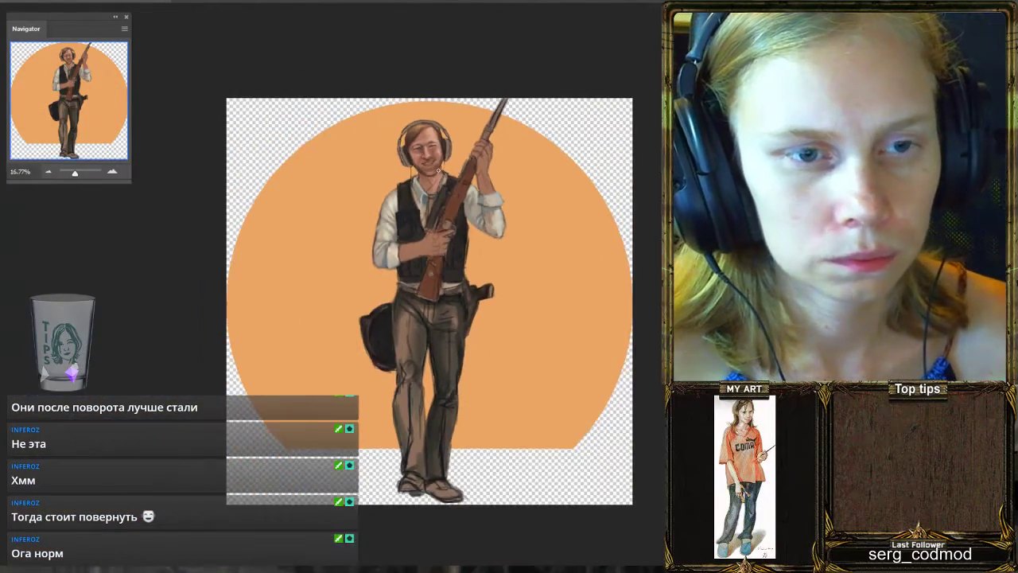
scroll(438, 170, "up", 5)
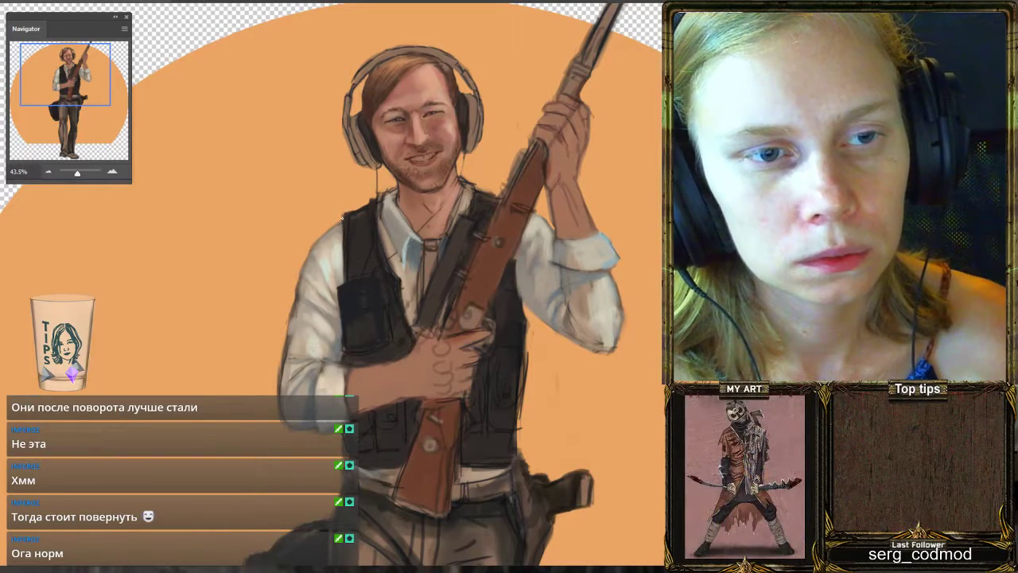
scroll(413, 191, "down", 3)
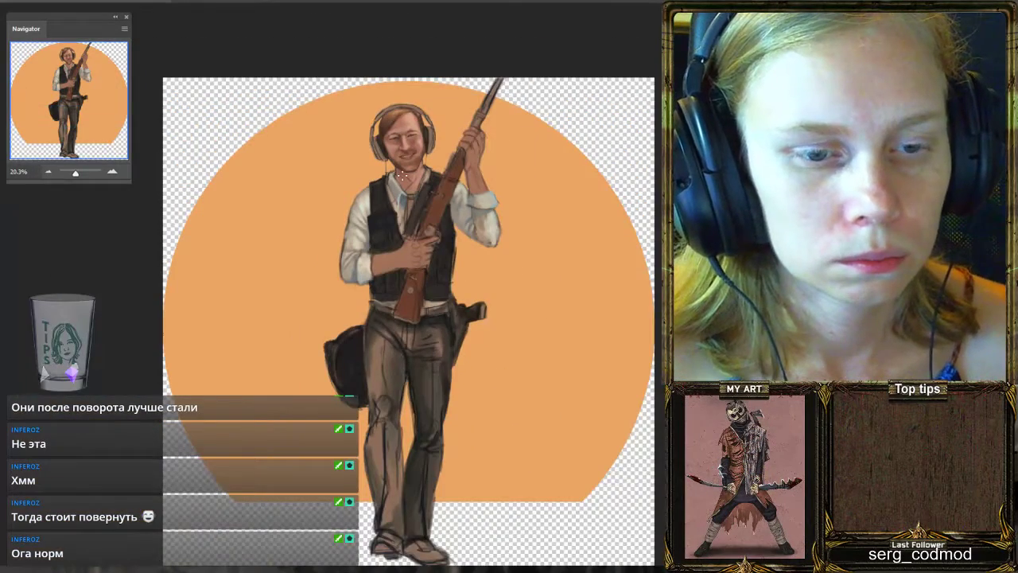
scroll(514, 159, "down", 2)
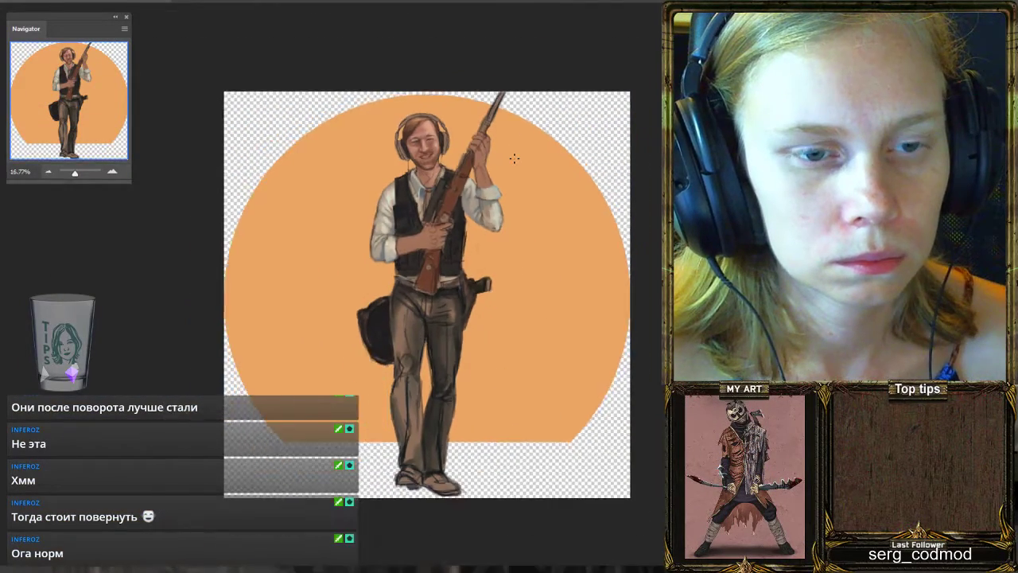
scroll(362, 324, "up", 3)
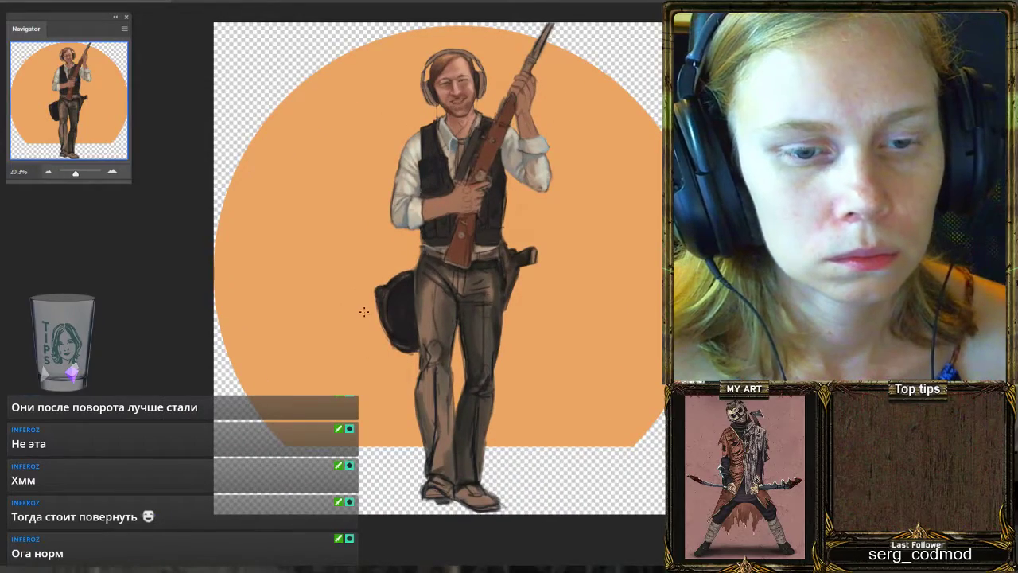
scroll(538, 173, "up", 4)
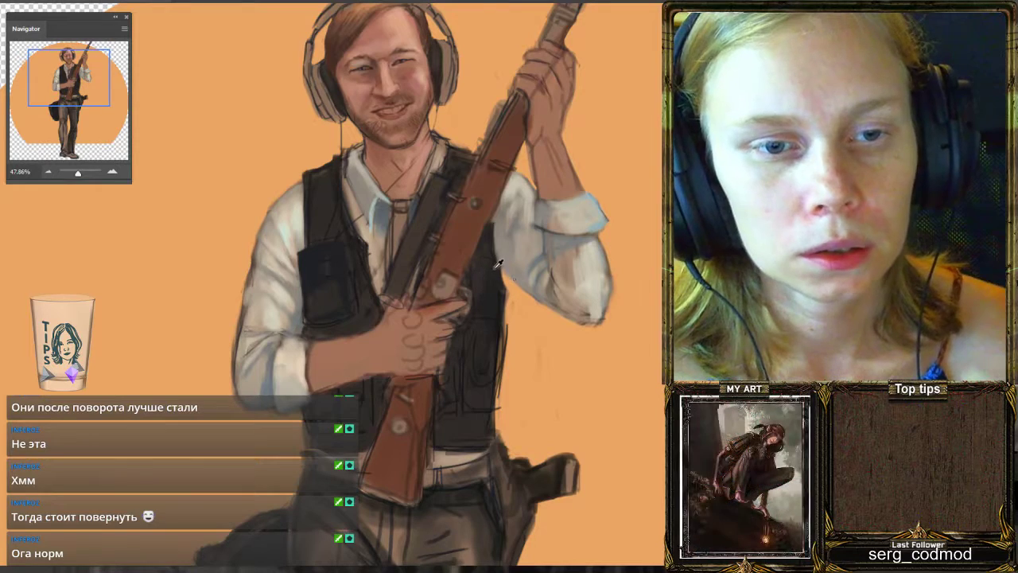
Paint two dark strokes along the vest's right edge, sample a rifle colour, and zoom out to 32.69%.
left_click_drag(492, 234, 498, 279)
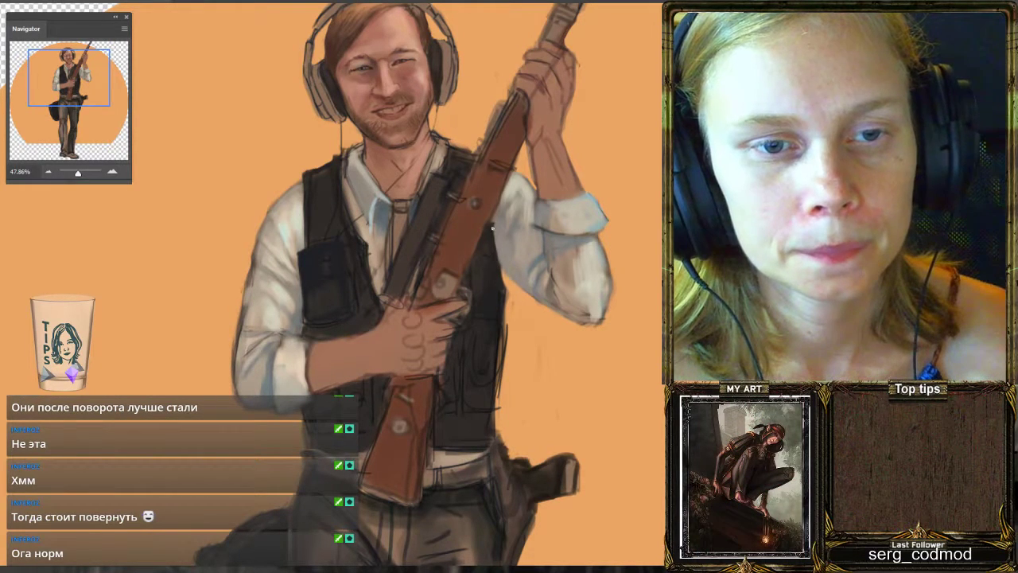
left_click_drag(492, 229, 498, 278)
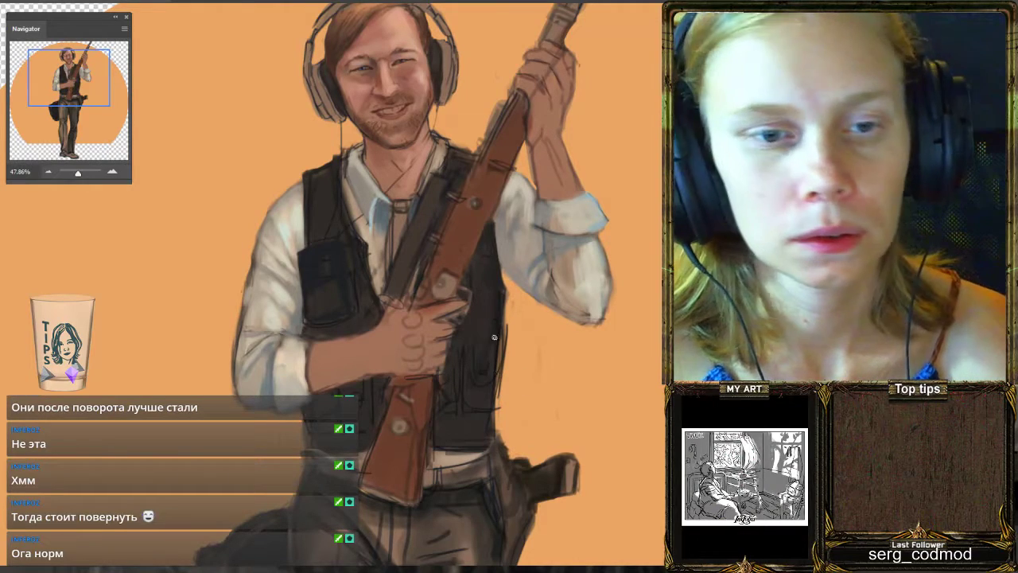
left_click(501, 308)
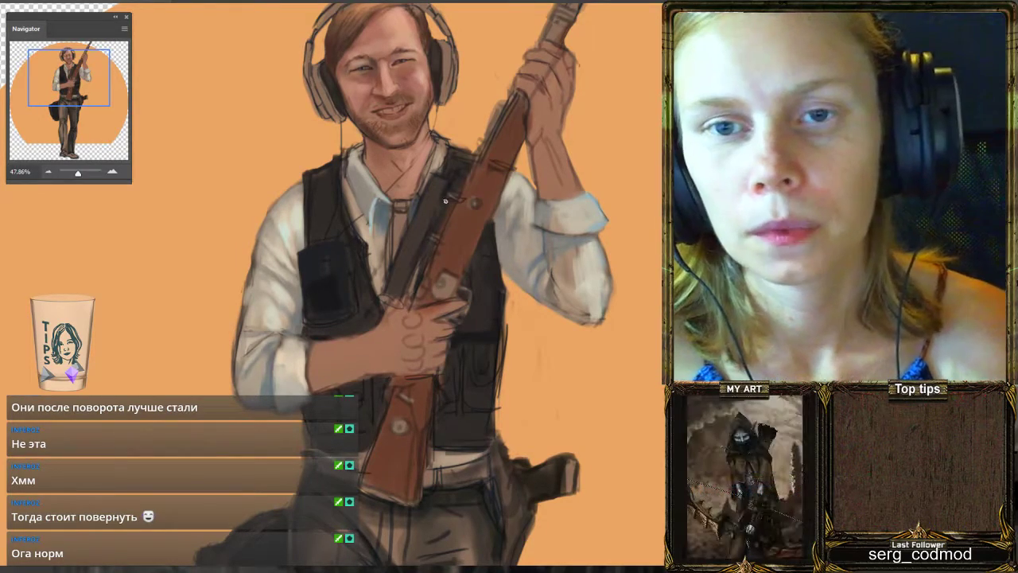
scroll(470, 178, "down", 3)
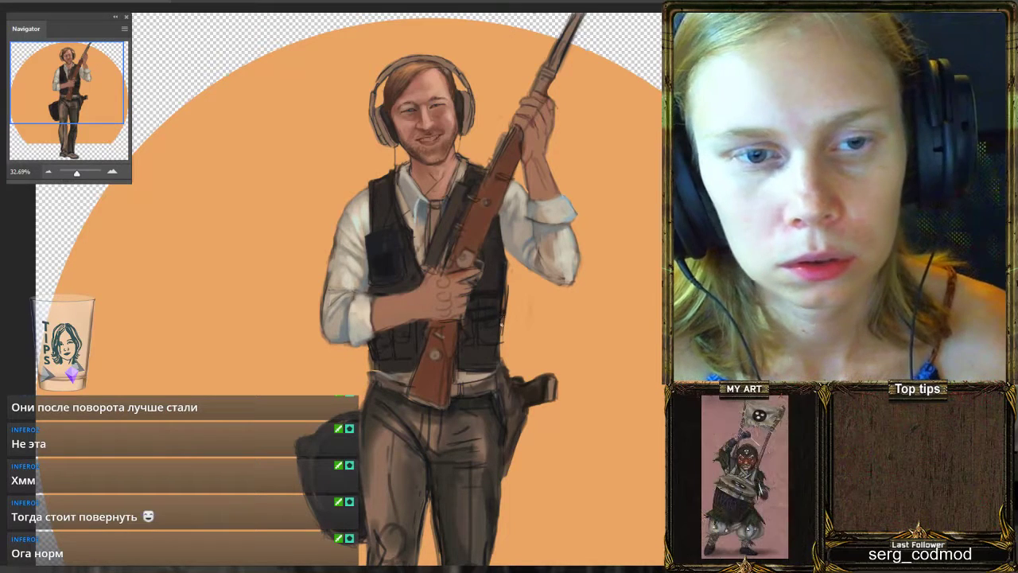
Darken the vest's right edge with strokes, tilt and reset the view, and sample hand and vest colours.
left_click_drag(508, 324, 498, 356)
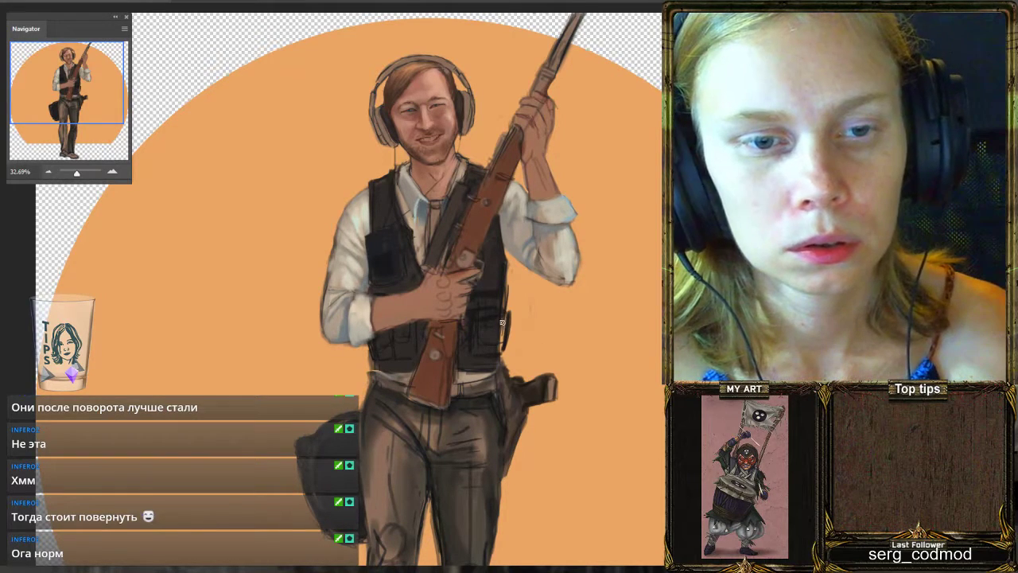
left_click_drag(502, 321, 495, 347)
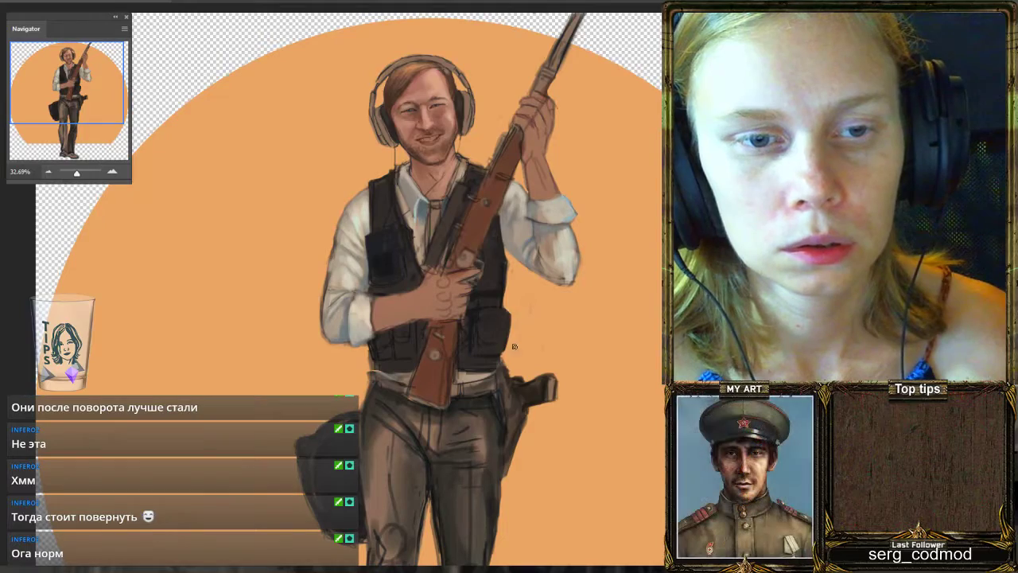
left_click_drag(560, 336, 579, 272)
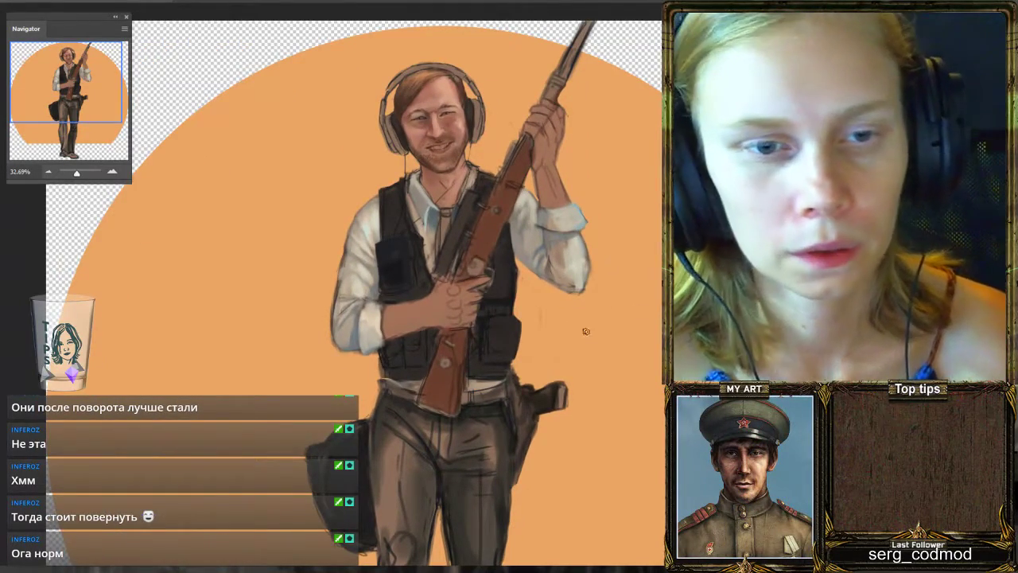
left_click(503, 297, "alt")
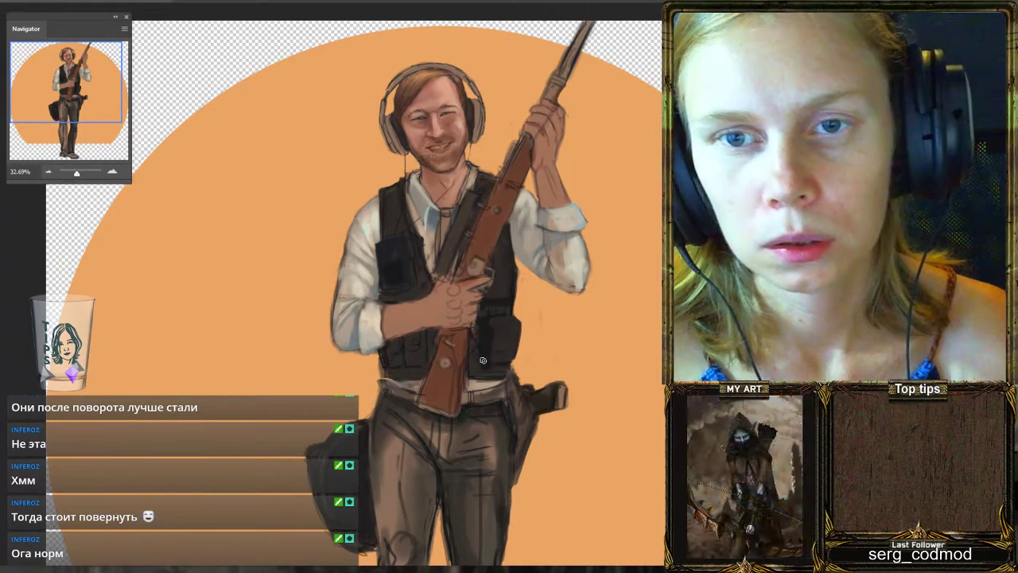
left_click(507, 333, "alt")
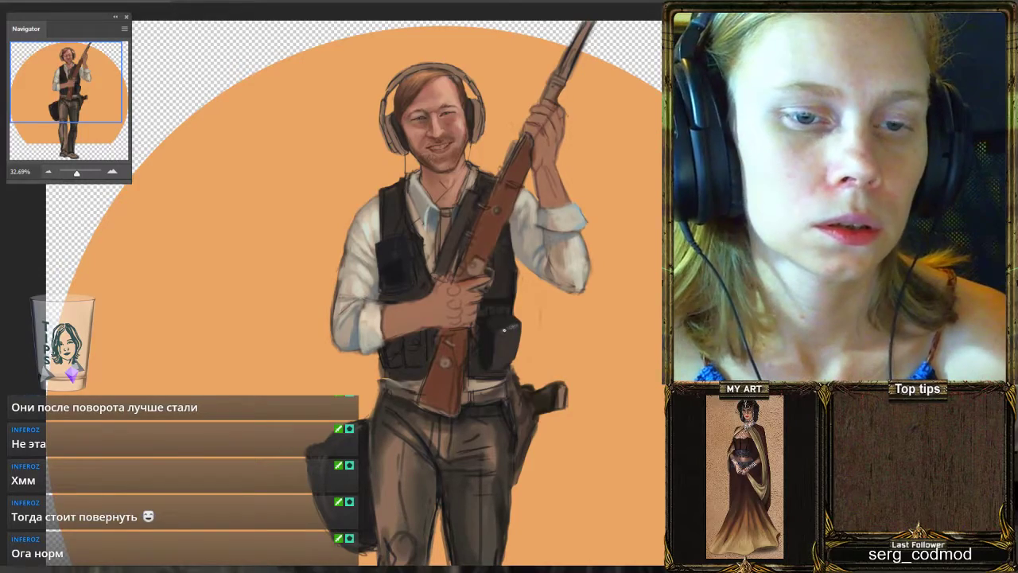
scroll(488, 292, "down", 5)
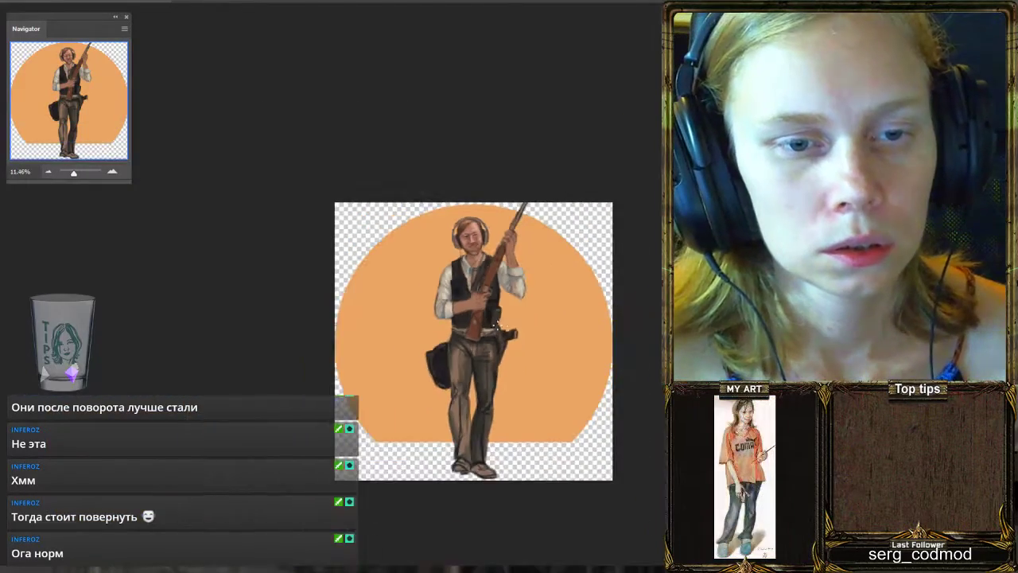
Sample the rifle grip colour, zoom around the vest pockets and hand, then sample the shirt collar colour.
scroll(499, 339, "up", 5)
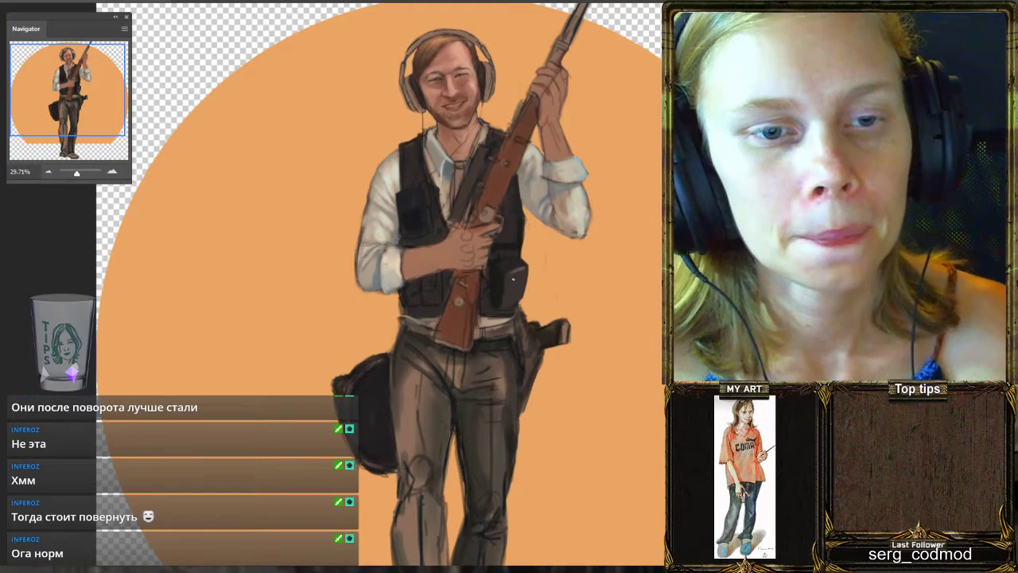
left_click(511, 260, "alt")
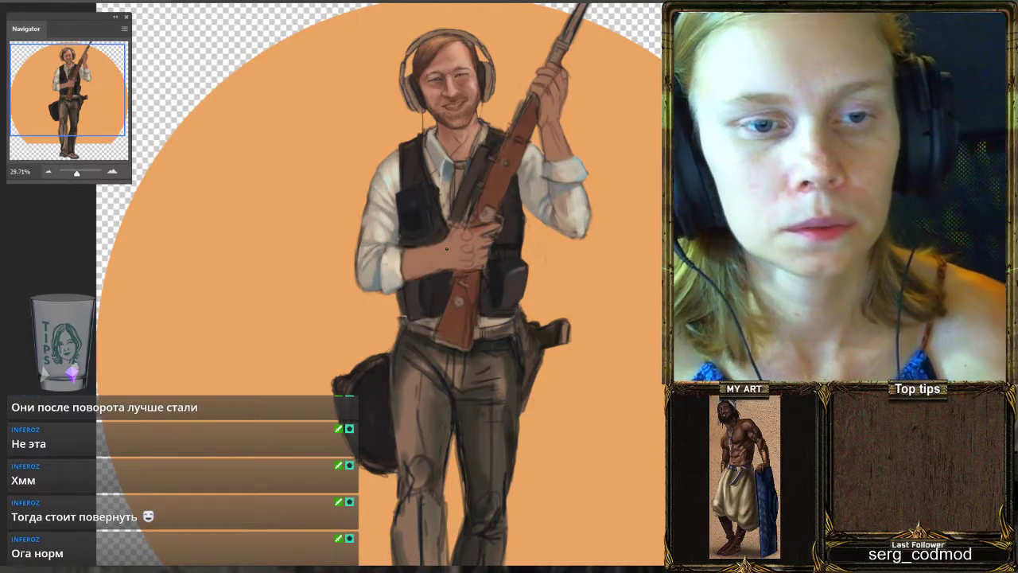
scroll(432, 304, "down", 2)
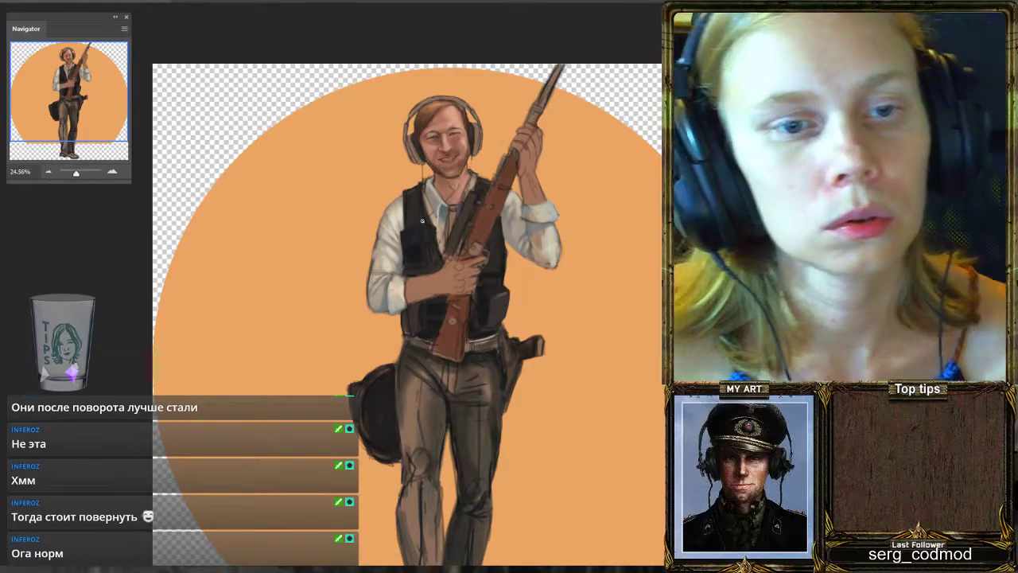
scroll(480, 252, "down", 3)
scroll(480, 252, "up", 2)
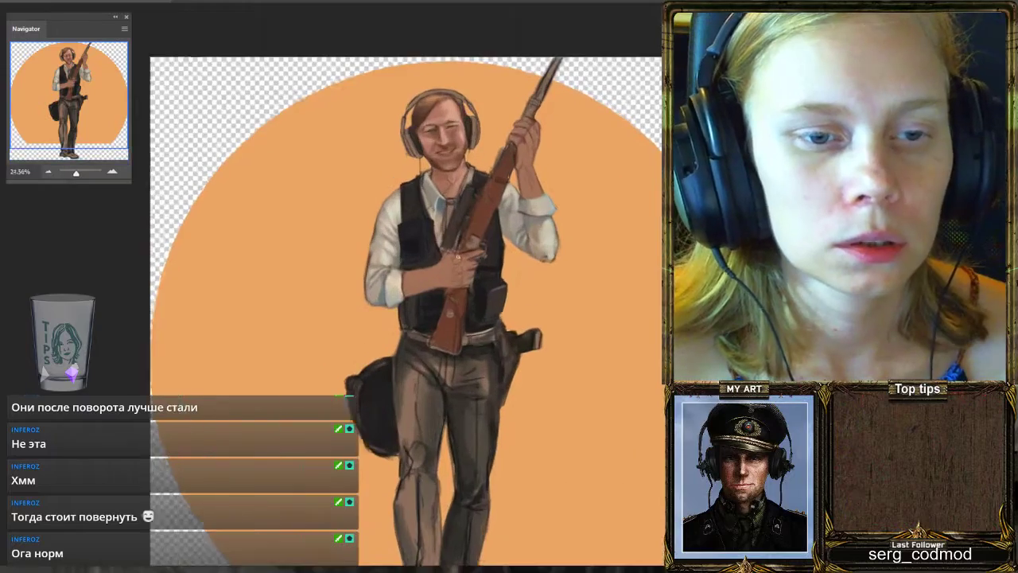
scroll(474, 289, "up", 2)
scroll(478, 282, "up", 1)
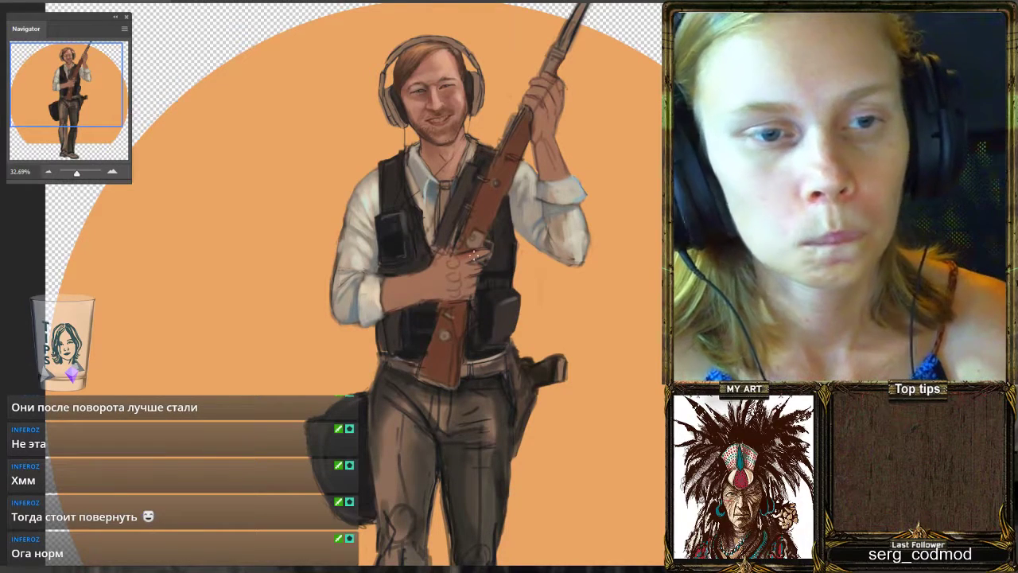
left_click(400, 184, "alt")
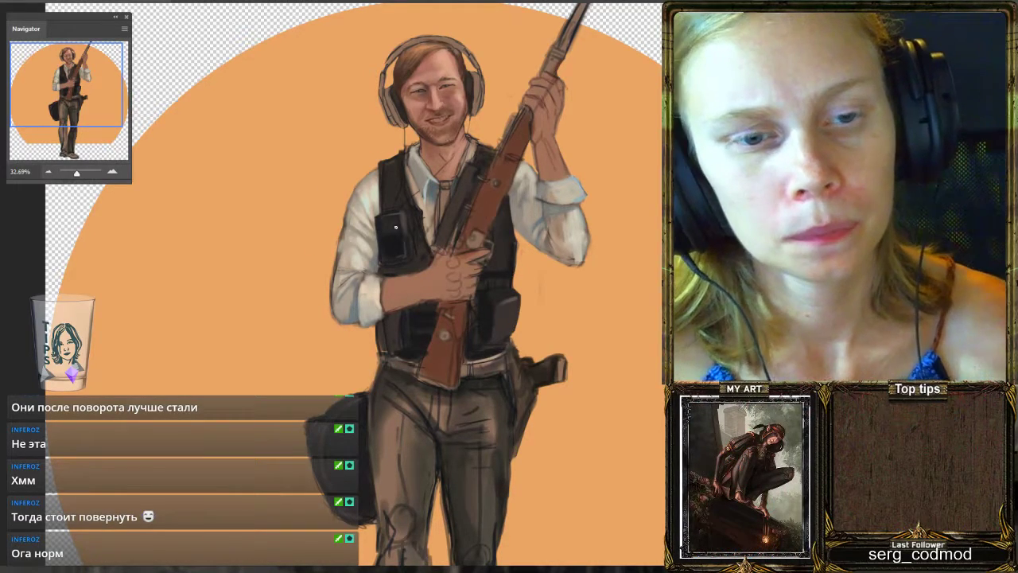
scroll(382, 222, "down", 3)
scroll(433, 351, "up", 2)
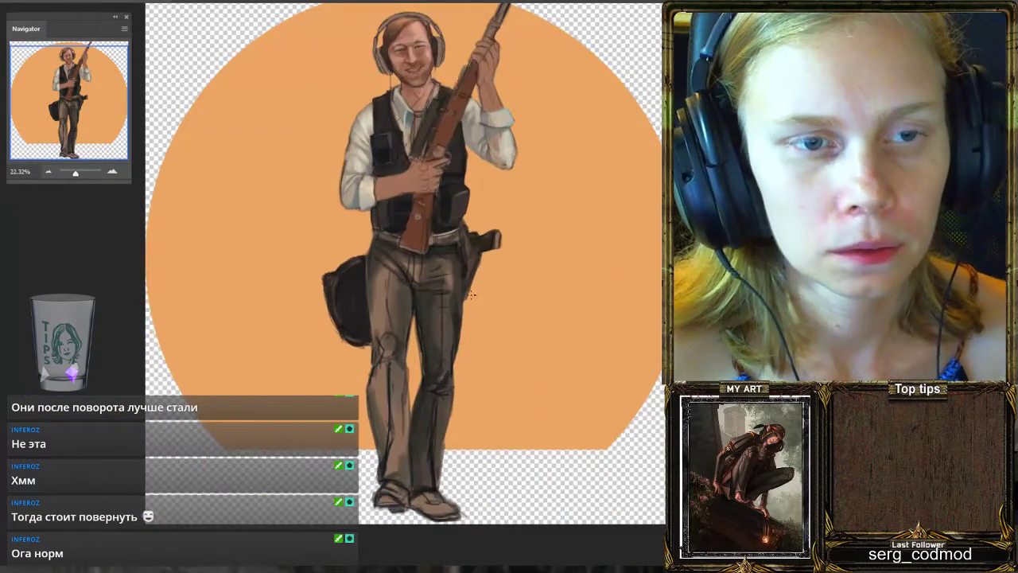
scroll(383, 55, "up", 2)
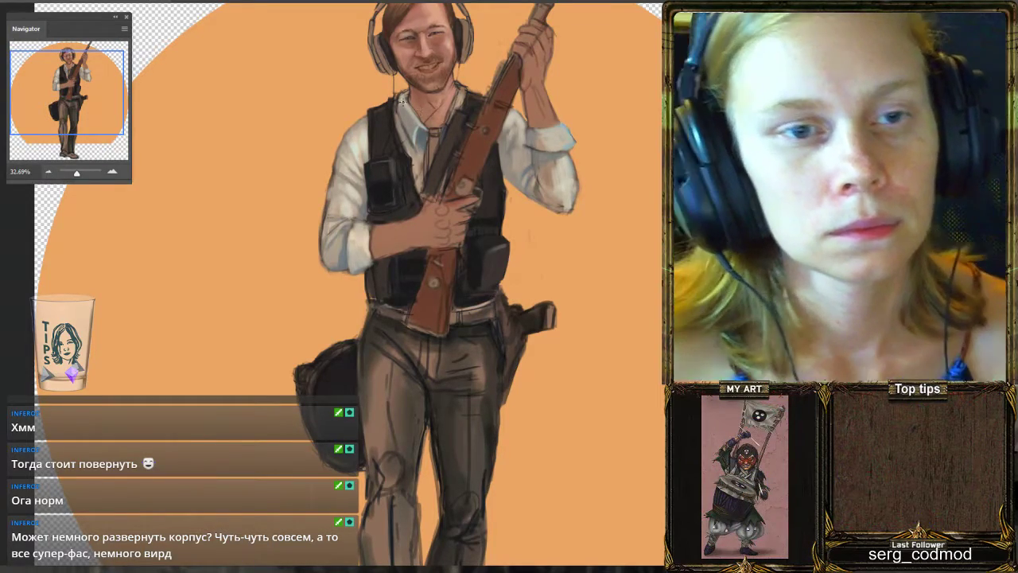
scroll(442, 119, "down", 3)
key("ctrl+Tab")
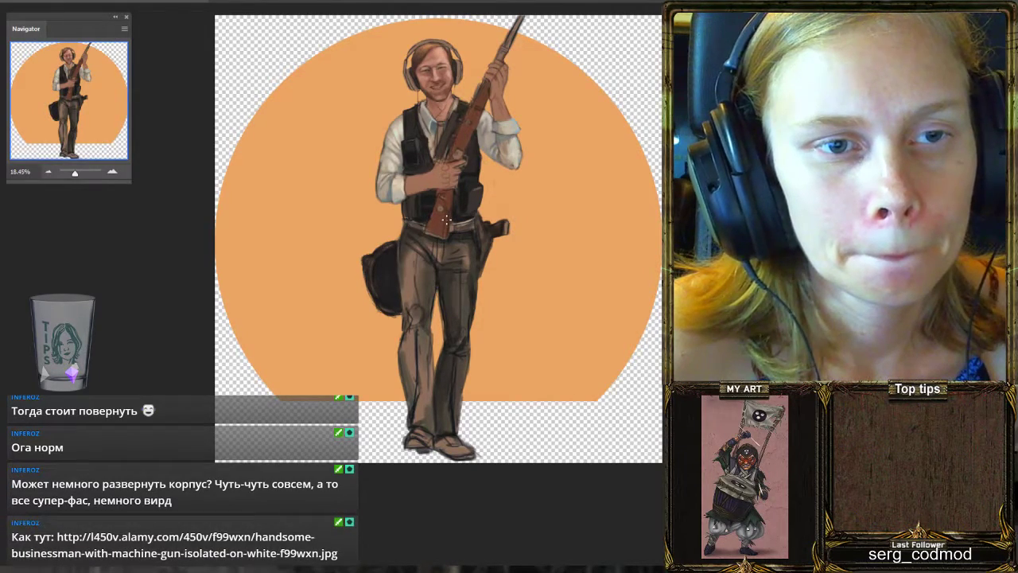
scroll(446, 221, "up", 1)
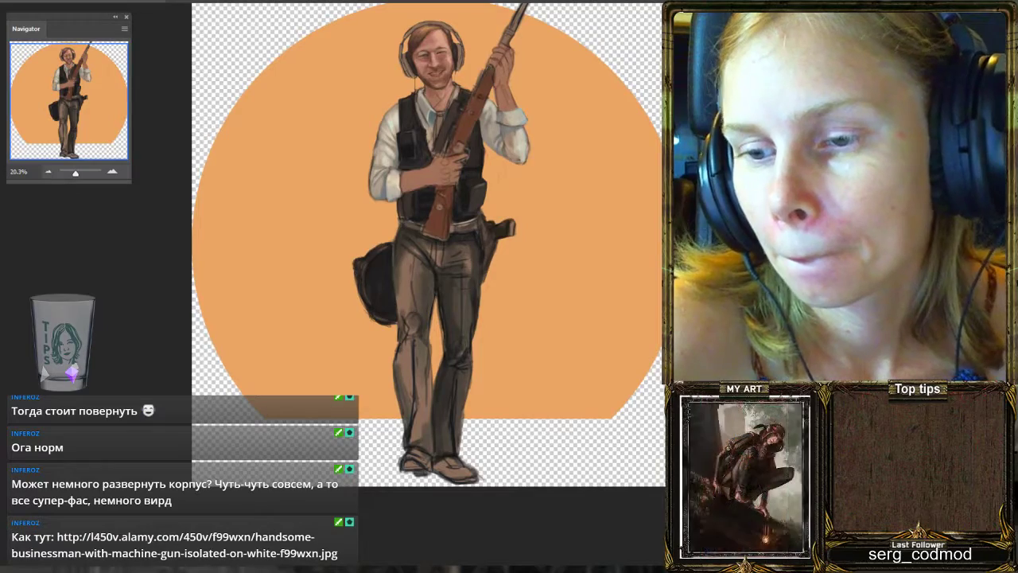
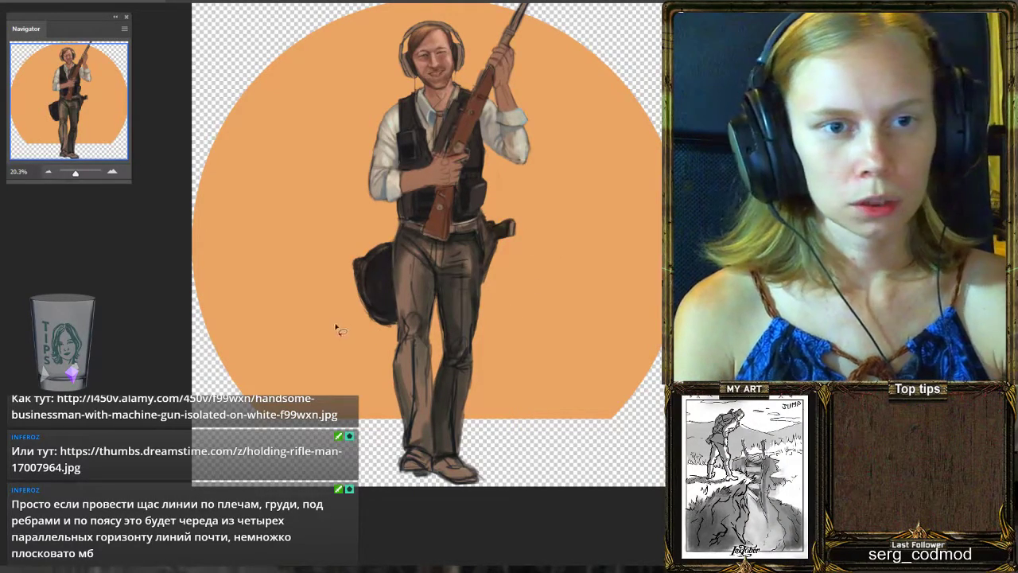
Rotate the lassoed legs about 1.4° around a pivot at the belt, then deselect.
mouse_move(348, 323)
left_mouse_down()
mouse_move(358, 238)
mouse_move(395, 220)
mouse_move(446, 241)
mouse_move(452, 226)
mouse_move(492, 212)
mouse_move(524, 216)
mouse_move(578, 455)
mouse_move(494, 539)
mouse_move(344, 463)
mouse_move(338, 369)
mouse_move(350, 305)
left_mouse_up()
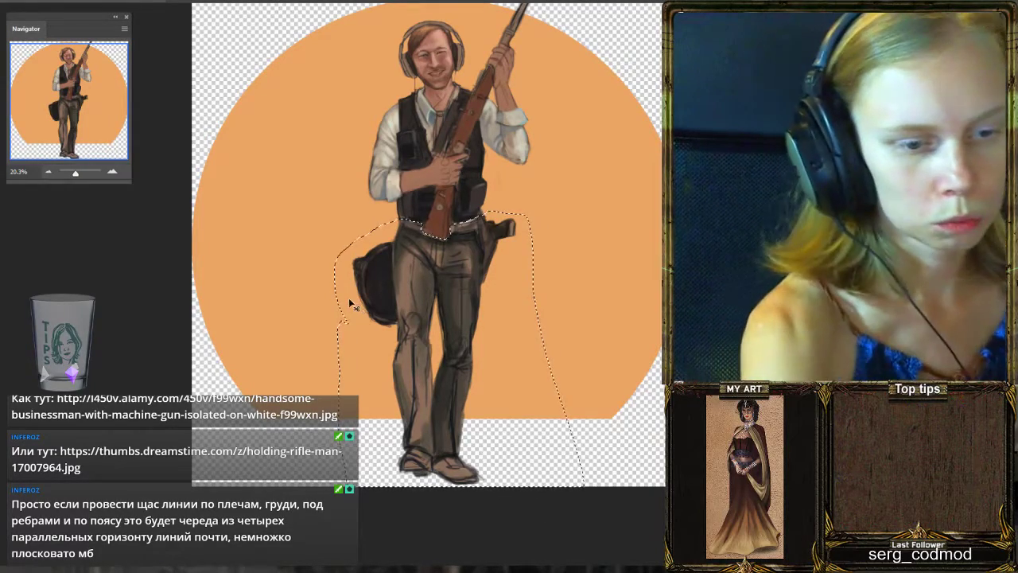
key("ctrl+t")
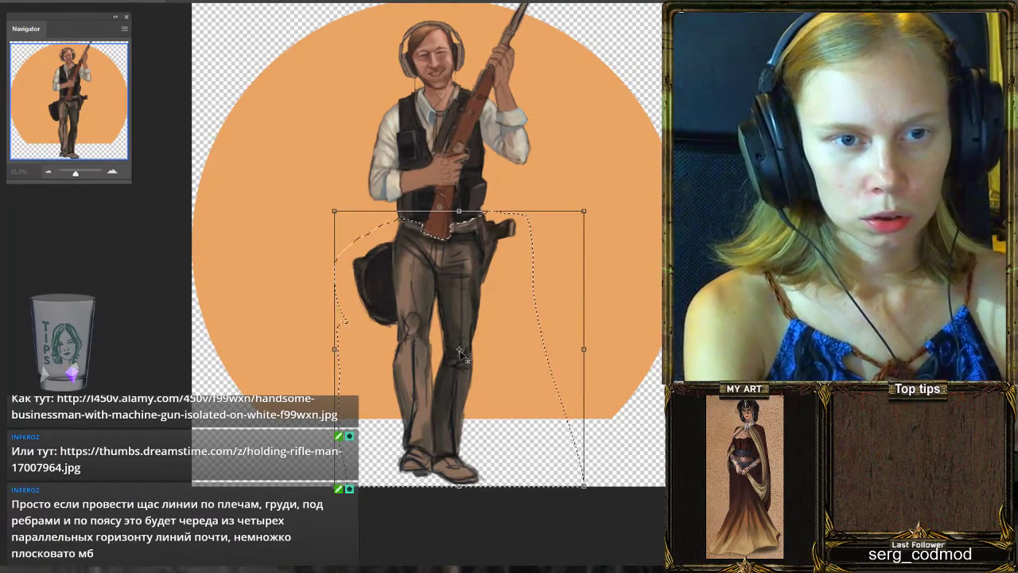
left_click_drag(459, 348, 448, 248)
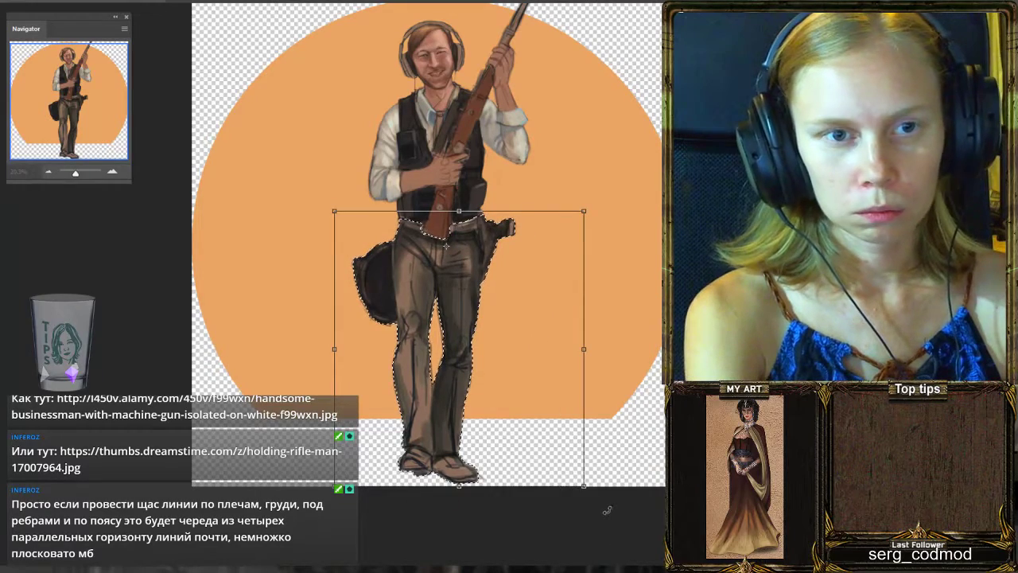
left_click_drag(604, 509, 599, 515)
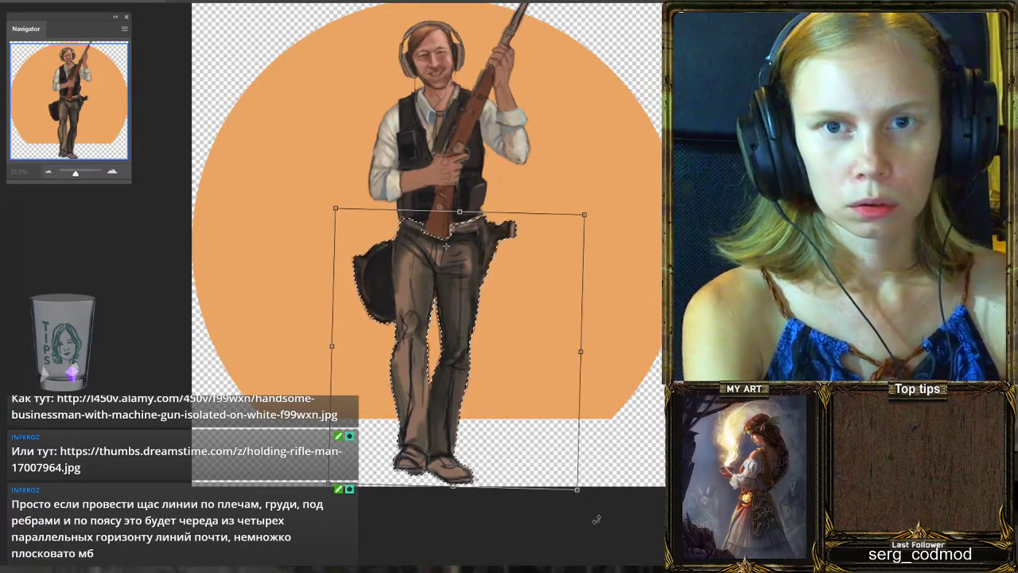
key("Return")
key("ctrl+d")
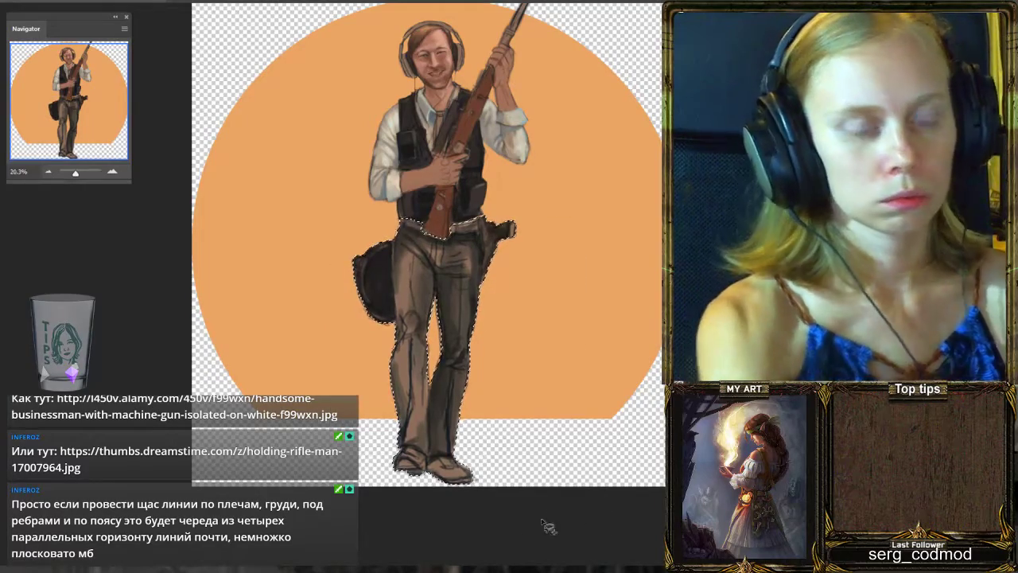
scroll(522, 405, "down", 2)
scroll(520, 375, "up", 4)
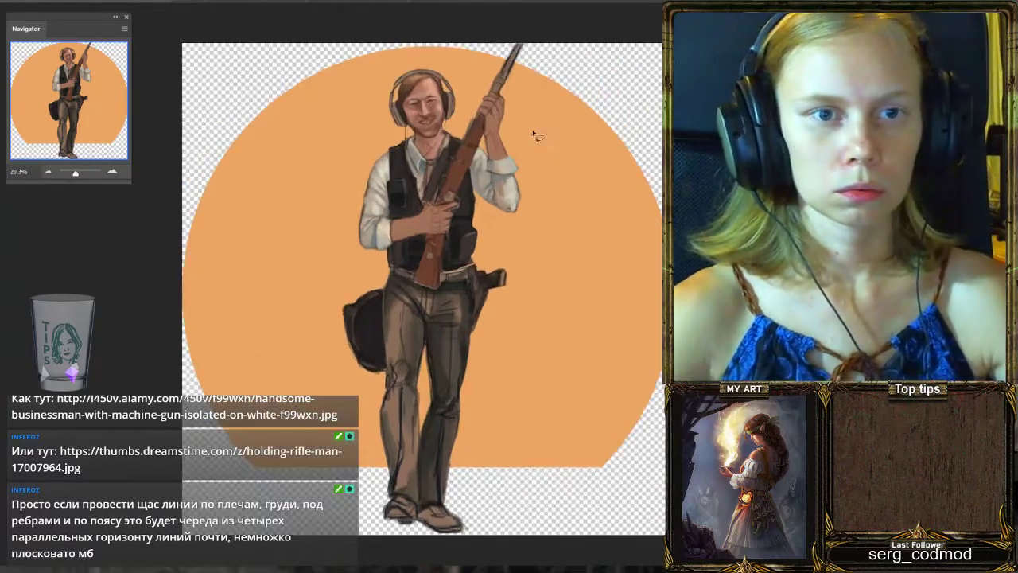
scroll(453, 94, "down", 1)
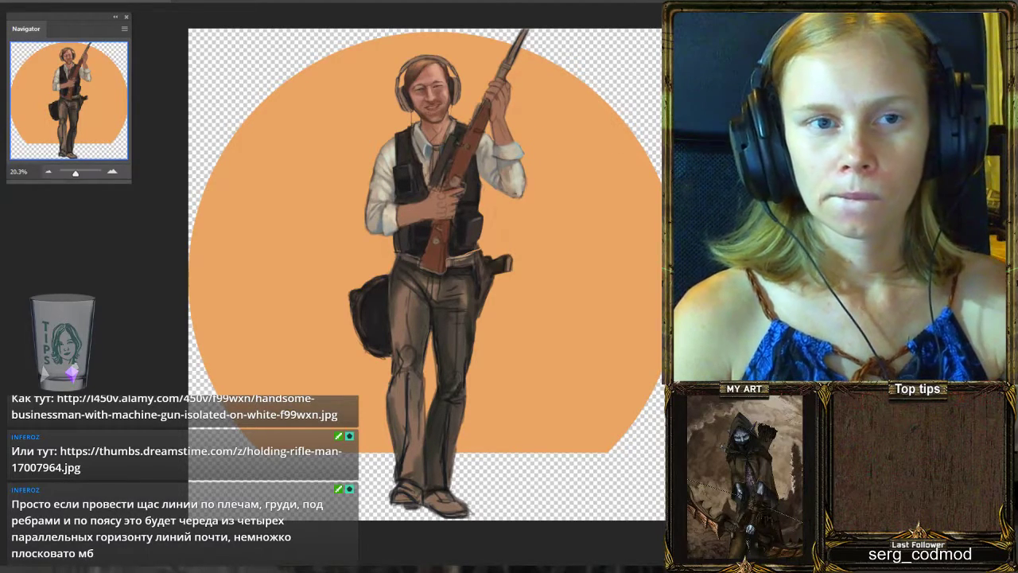
scroll(451, 164, "up", 5)
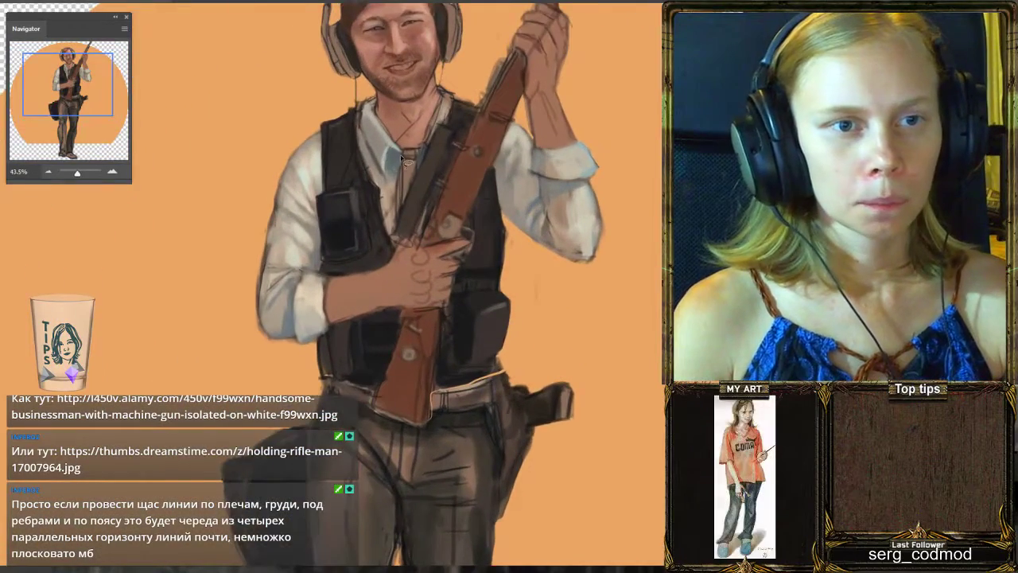
scroll(404, 159, "down", 1)
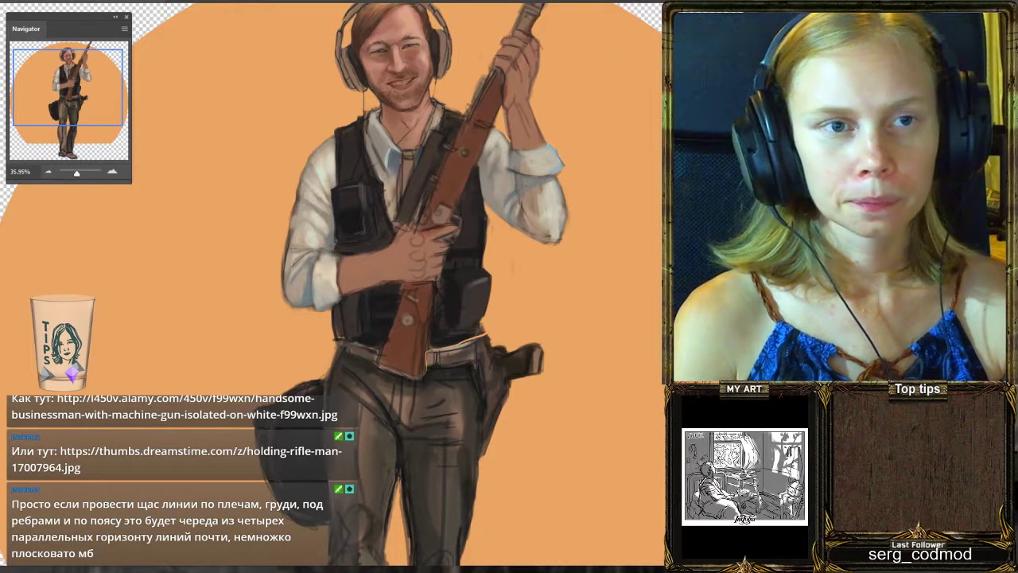
scroll(477, 142, "up", 1)
scroll(480, 143, "down", 1)
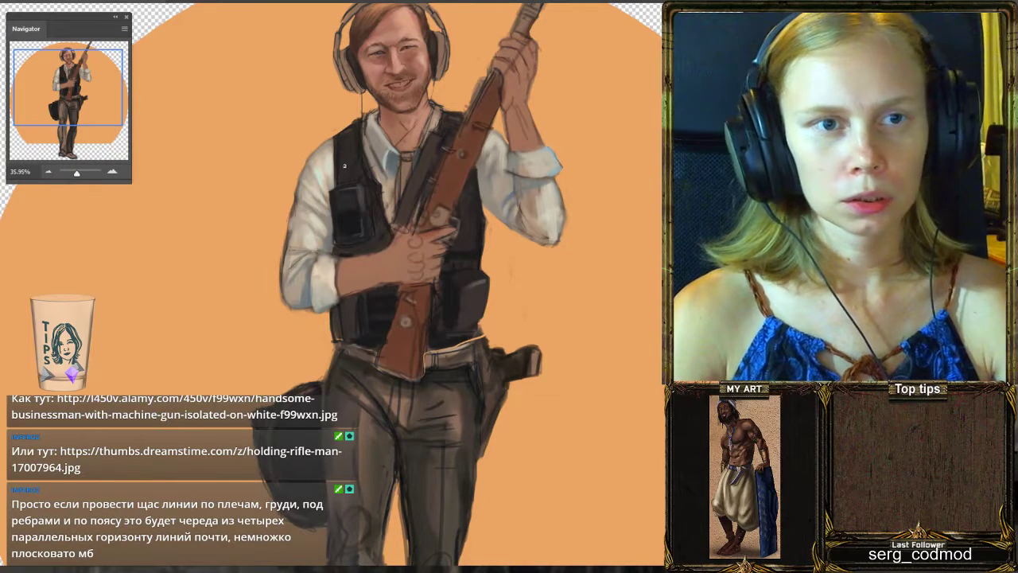
Paint dark strokes along the vest's left edge, near the rifle grip and on its edge.
left_click_drag(338, 165, 335, 249)
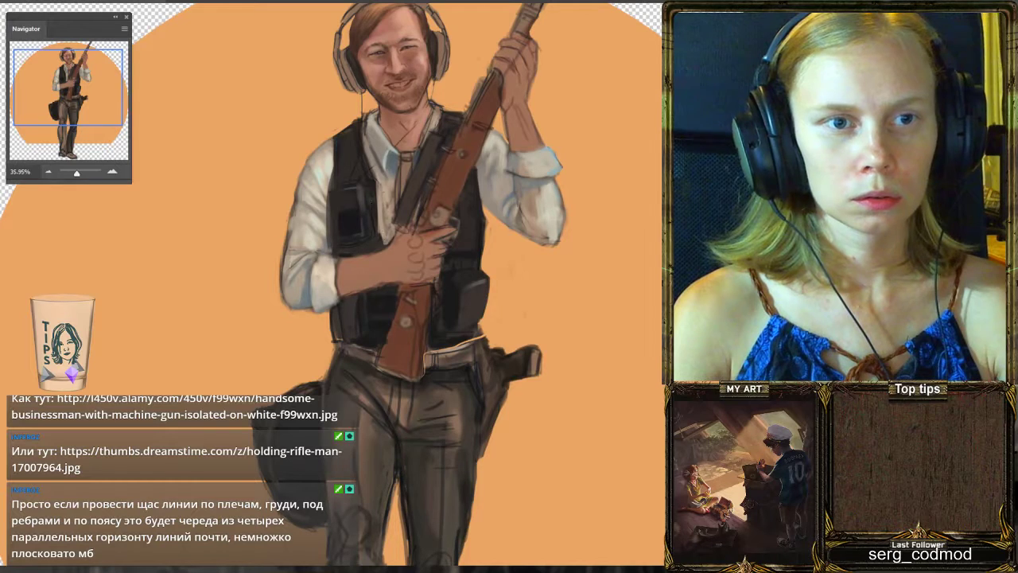
left_click_drag(379, 209, 377, 226)
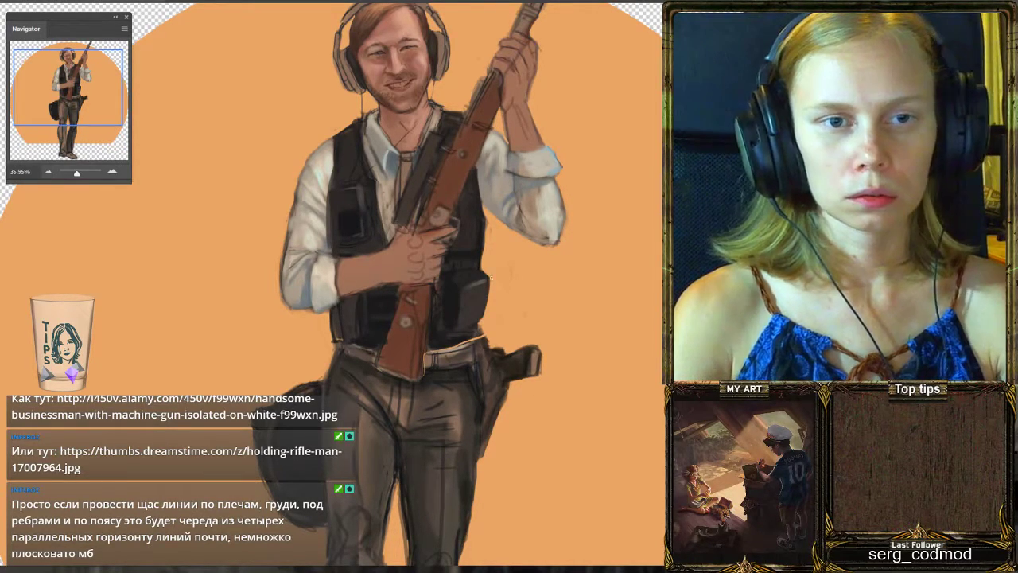
left_click_drag(488, 274, 485, 292)
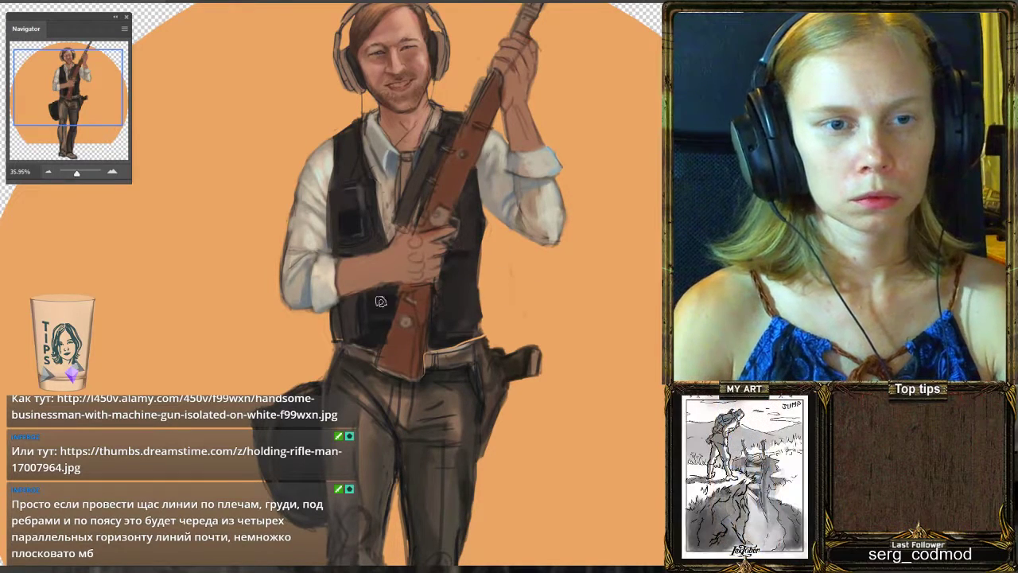
Sample the rifle grip's colour and paint dark strokes along the rifle's edge over the vest.
left_click(383, 306, "alt")
left_click_drag(479, 229, 468, 319)
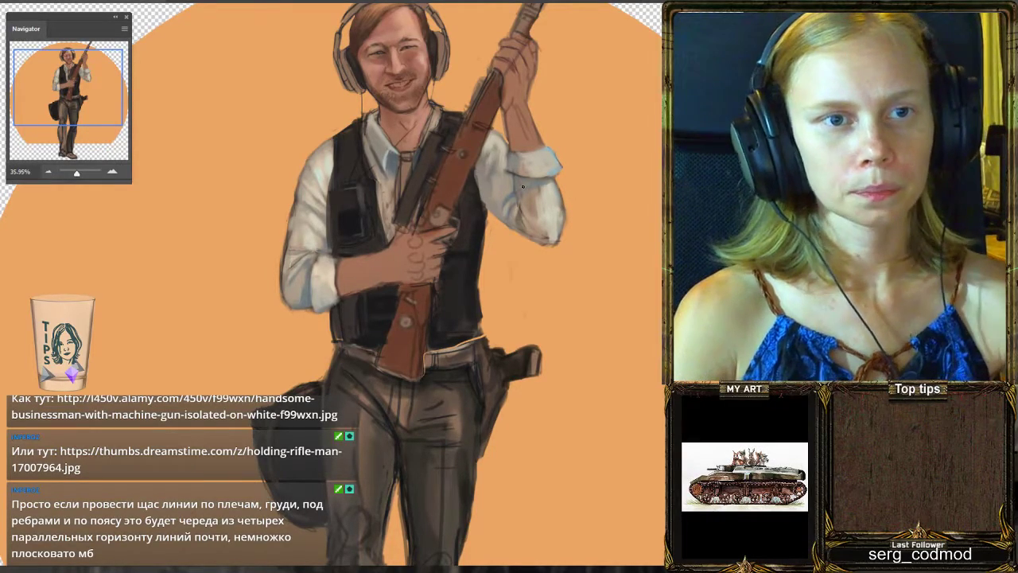
scroll(522, 186, "down", 3)
scroll(441, 195, "up", 3)
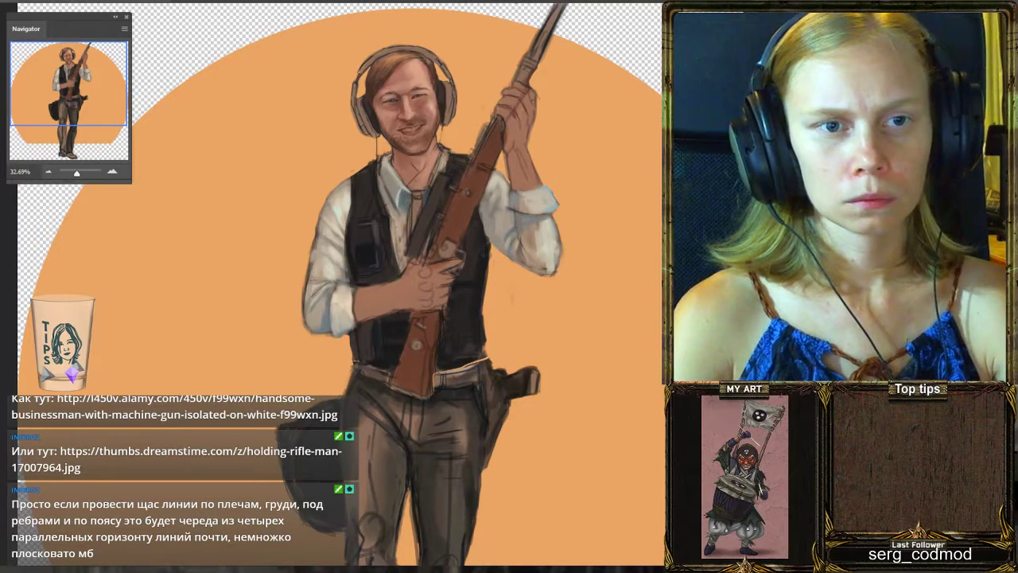
Darken the vest right beside the rifle.
left_click_drag(430, 238, 424, 250)
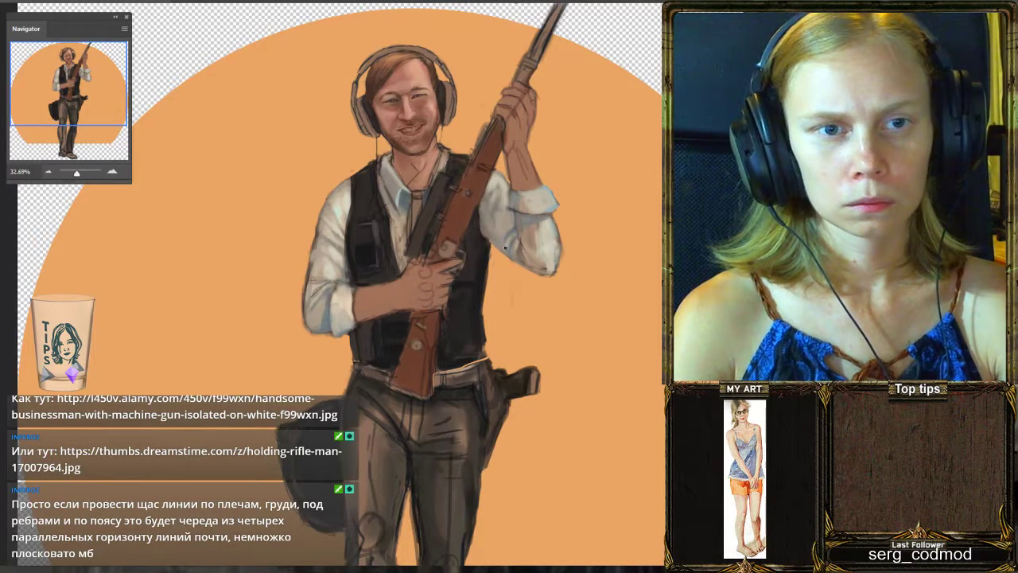
scroll(502, 214, "down", 3)
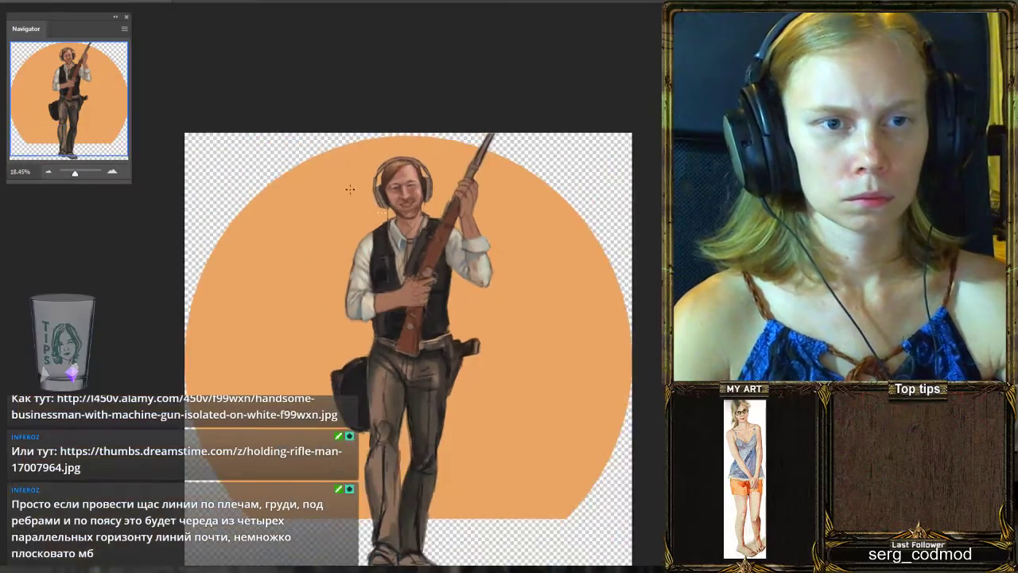
scroll(484, 323, "up", 2)
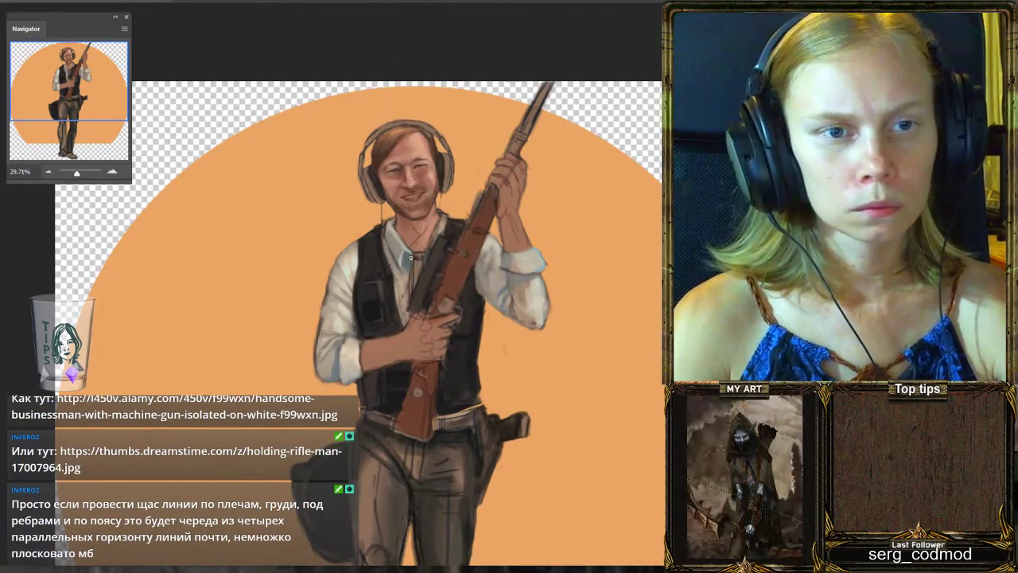
Paint a dark tie down the shirt front and a faint light stroke near the collar.
mouse_move(412, 258)
left_mouse_down()
mouse_move(411, 284)
mouse_move(411, 268)
mouse_move(410, 276)
left_mouse_up()
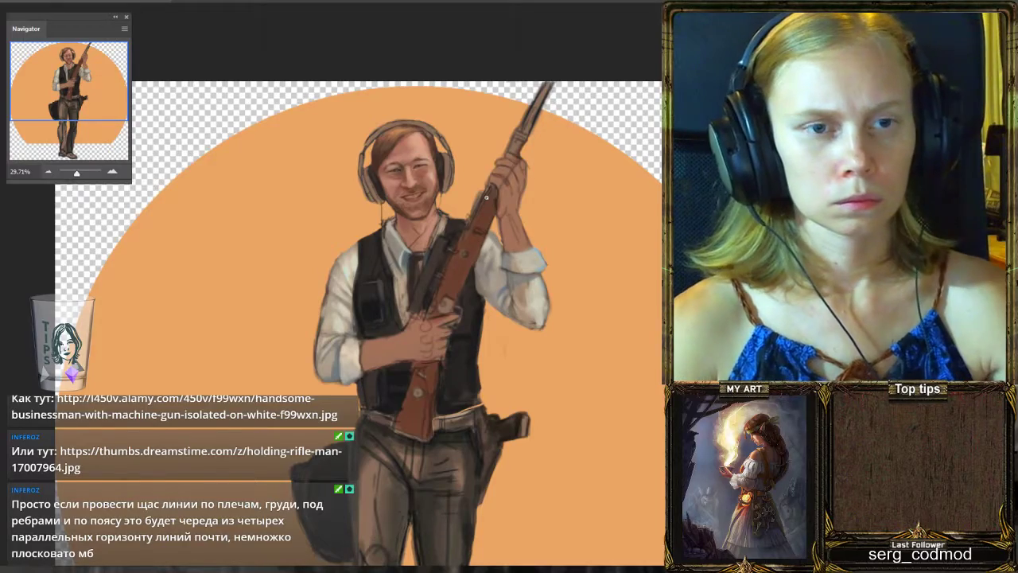
scroll(486, 196, "down", 3)
scroll(463, 206, "up", 3)
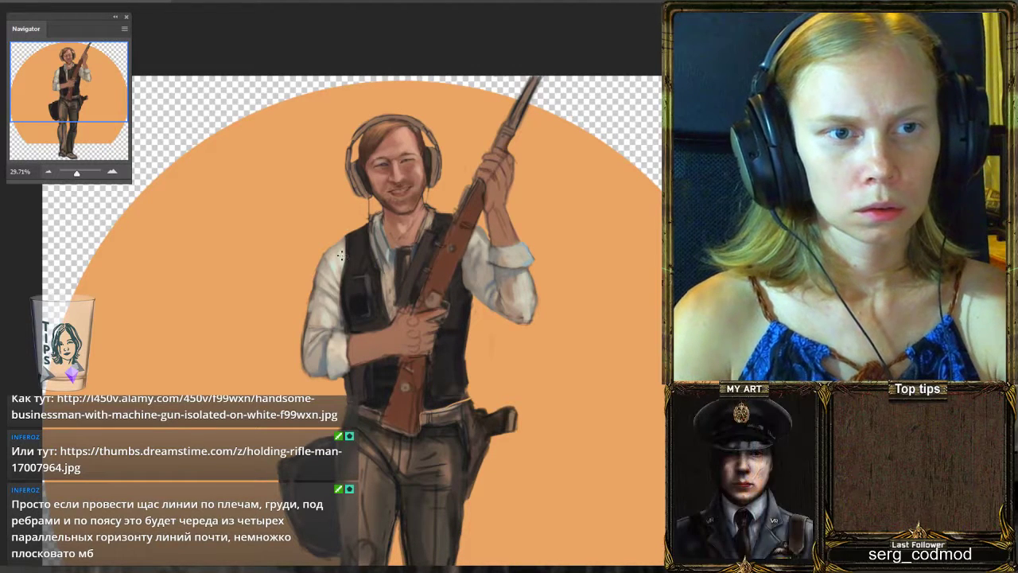
left_click_drag(378, 226, 387, 257)
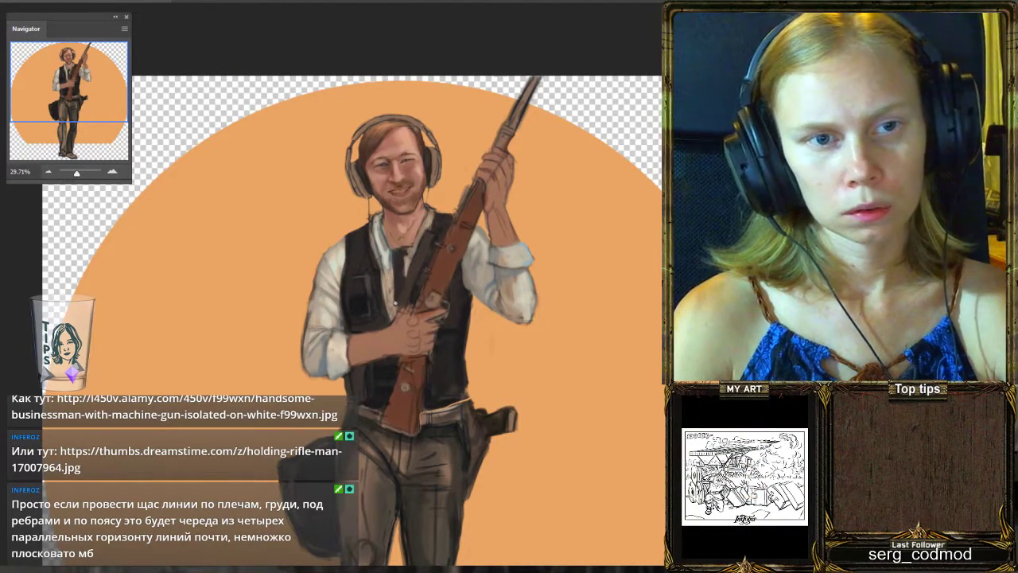
Paint a dark contour along the left sleeve and a light contour along the forearm and hand.
scroll(408, 210, "down", 3)
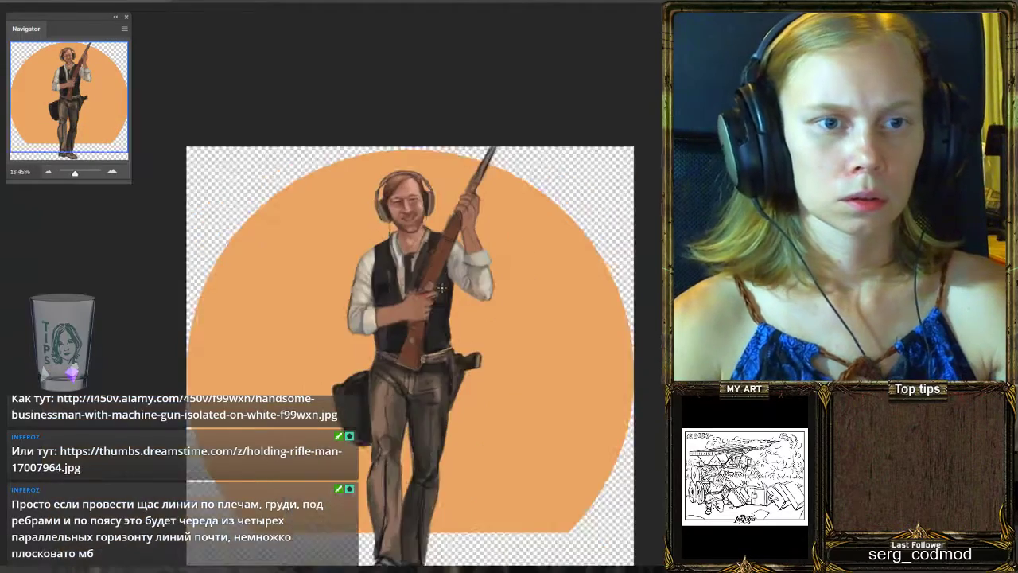
scroll(439, 252, "up", 2)
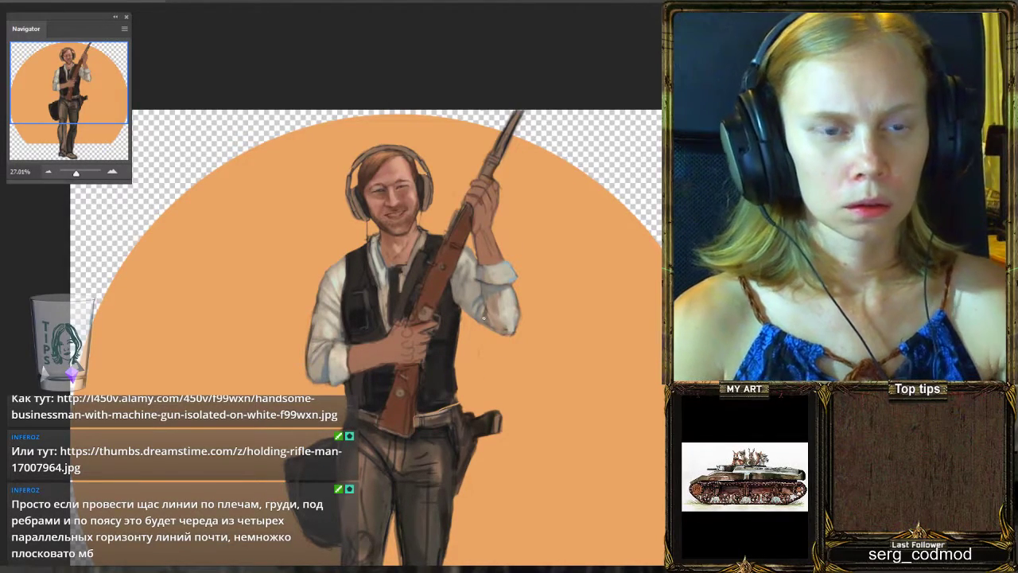
scroll(483, 318, "down", 3)
scroll(489, 202, "up", 2)
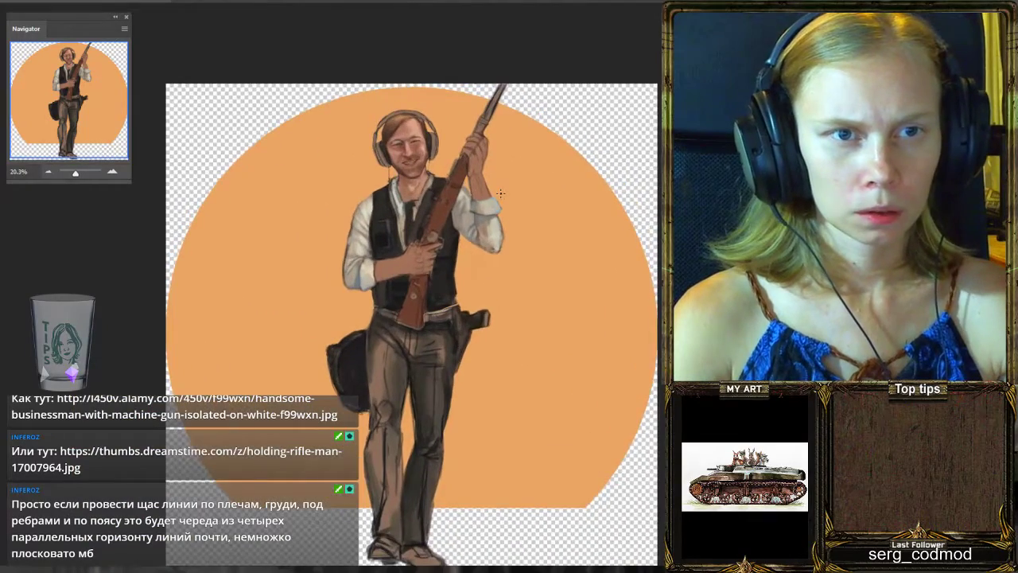
scroll(500, 192, "down", 1)
scroll(447, 264, "up", 2)
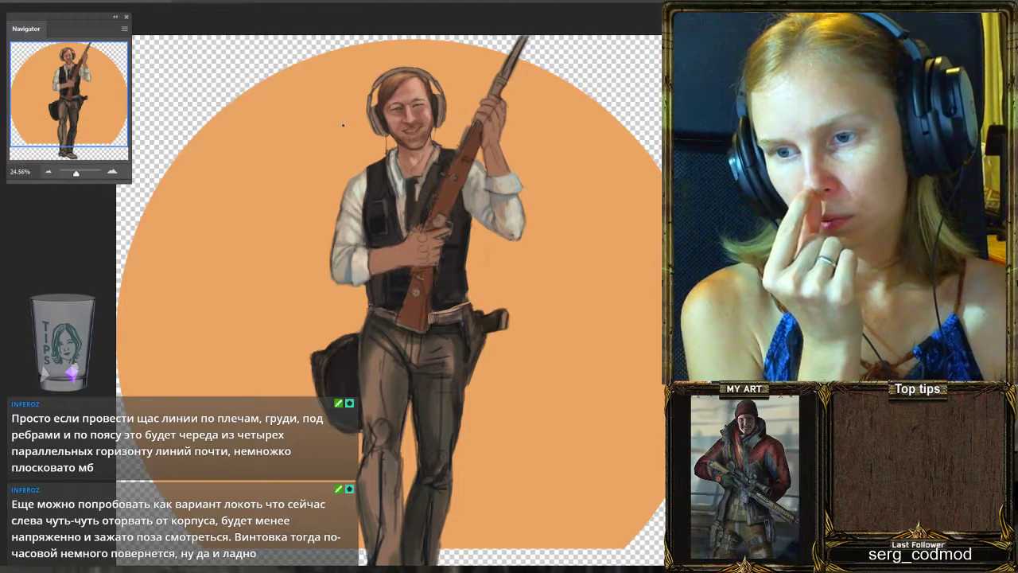
scroll(353, 123, "up", 1)
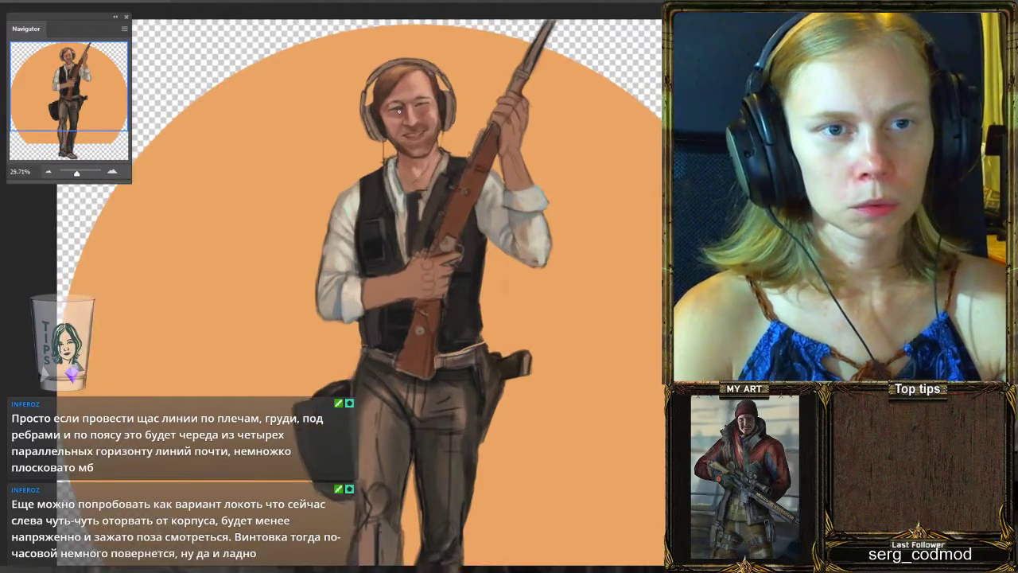
scroll(430, 122, "down", 1)
scroll(513, 120, "up", 1)
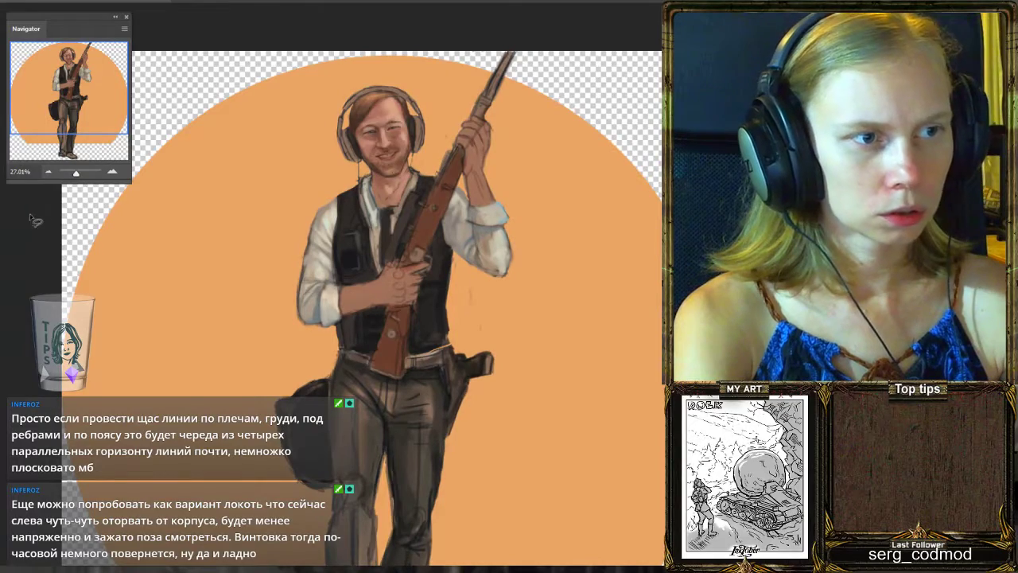
scroll(259, 205, "up", 1)
scroll(260, 205, "up", 1)
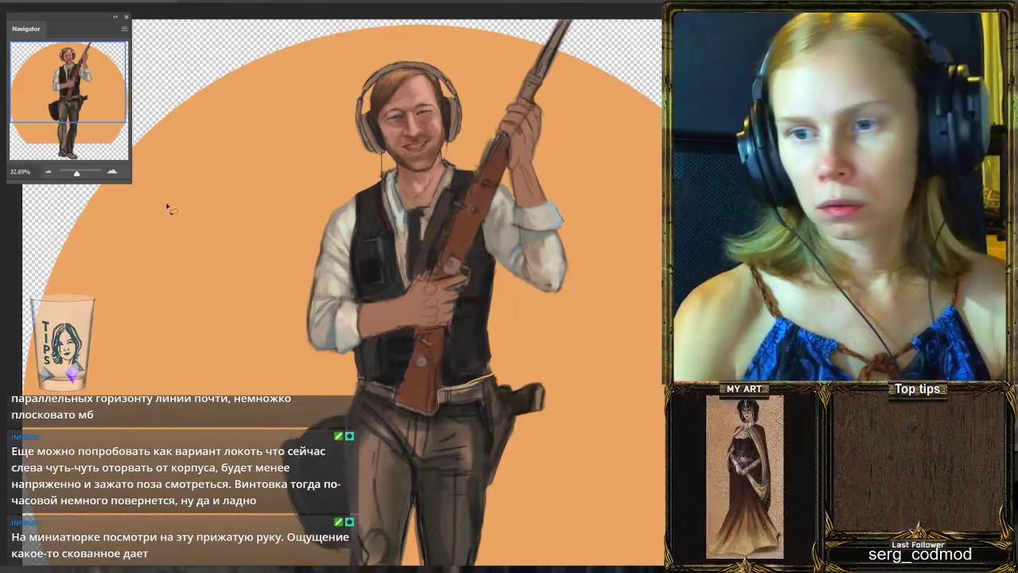
scroll(156, 223, "down", 2)
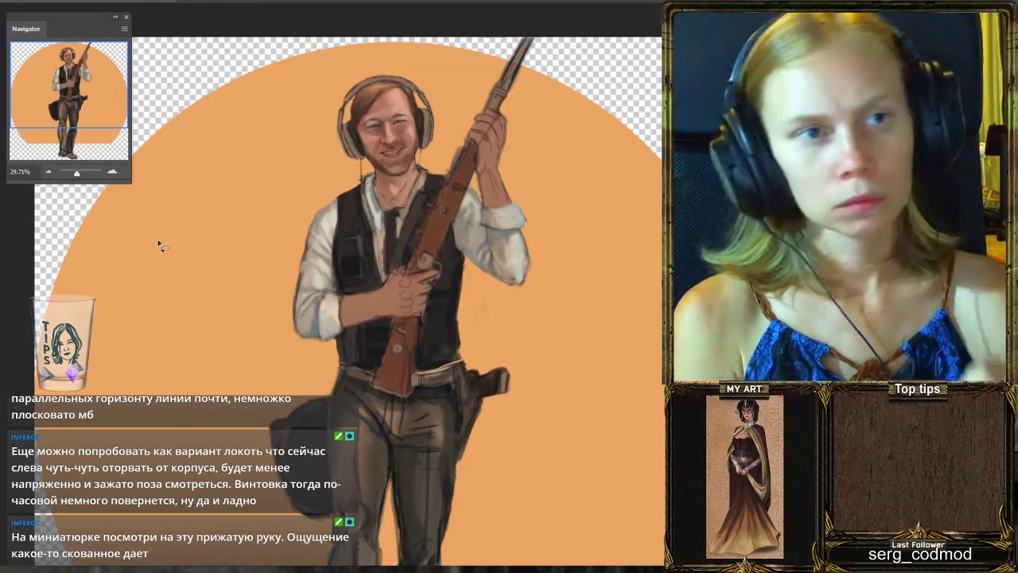
scroll(223, 181, "up", 1)
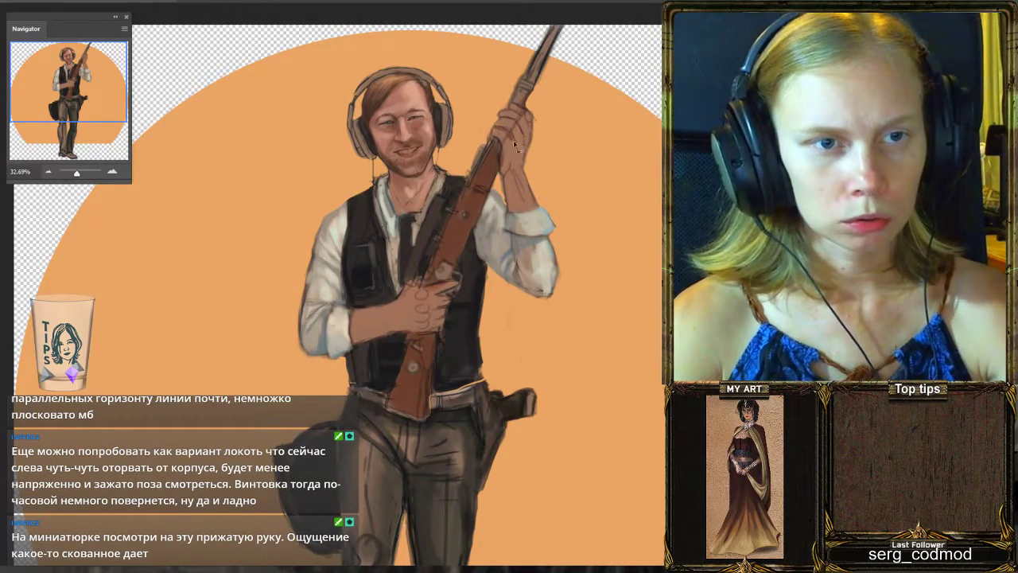
mouse_move(347, 207)
left_mouse_down()
mouse_move(316, 236)
mouse_move(303, 355)
left_mouse_up()
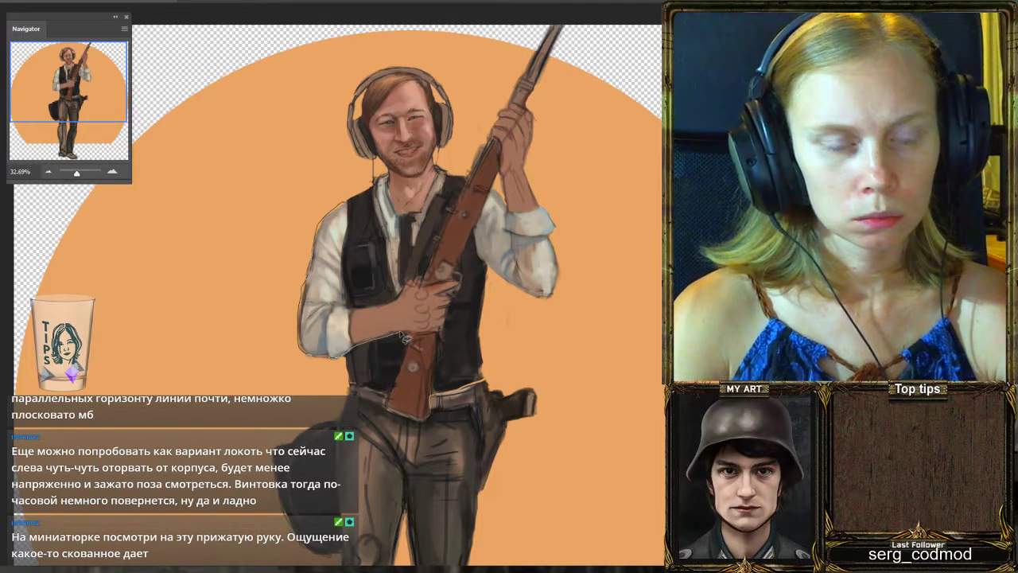
mouse_move(409, 334)
left_mouse_down()
mouse_move(391, 411)
mouse_move(425, 417)
mouse_move(456, 265)
mouse_move(500, 171)
mouse_move(488, 138)
mouse_move(420, 283)
mouse_move(352, 315)
mouse_move(342, 276)
mouse_move(349, 211)
mouse_move(477, 308)
mouse_move(473, 336)
mouse_move(450, 323)
mouse_move(420, 344)
mouse_move(426, 369)
left_mouse_up()
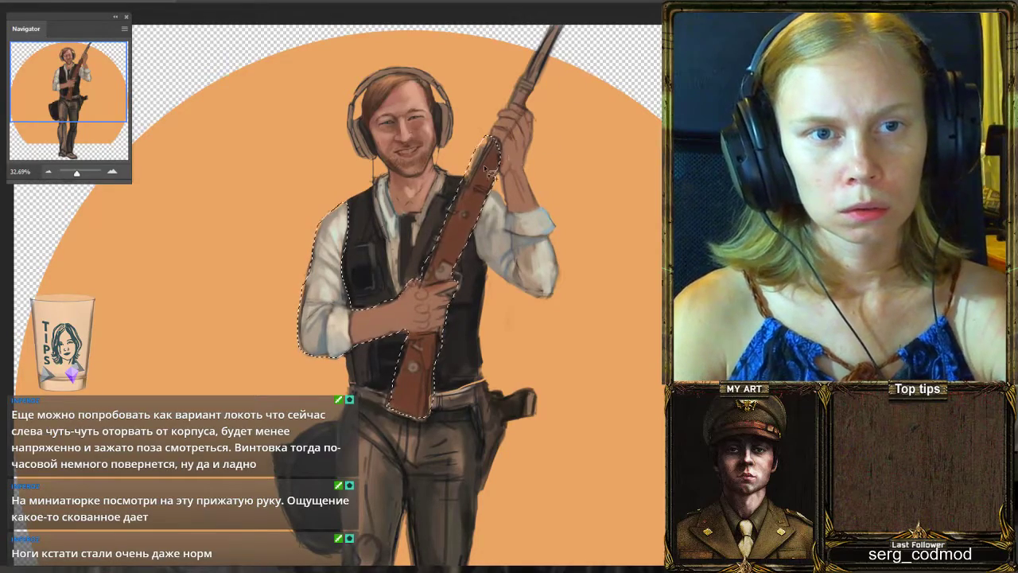
Try rotating the selected arm and rifle counter-clockwise, then cancel the transform.
scroll(471, 315, "down", 3)
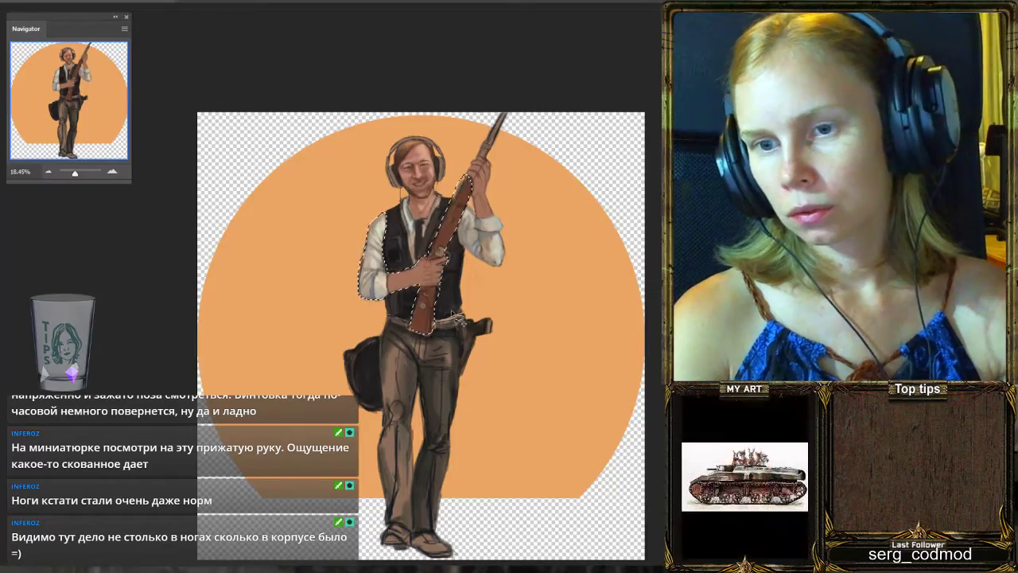
scroll(451, 315, "up", 3)
scroll(421, 206, "down", 2)
scroll(421, 205, "up", 2)
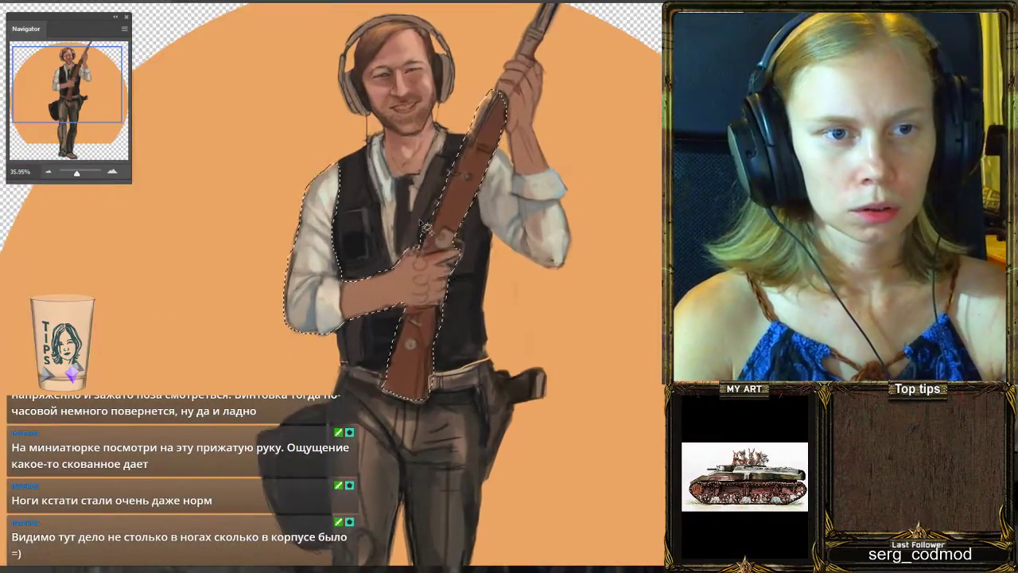
scroll(438, 244, "down", 1)
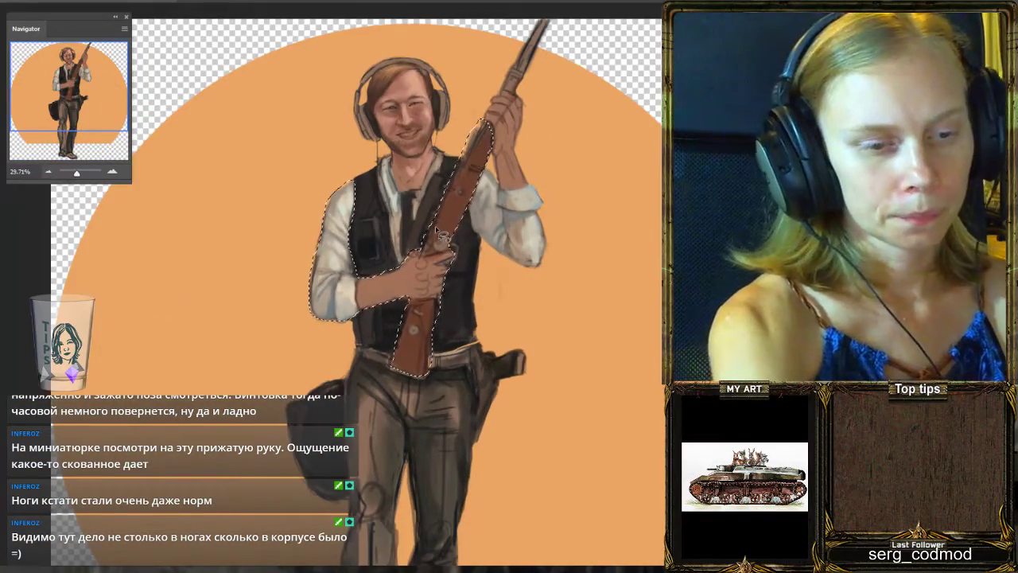
key("ctrl+t")
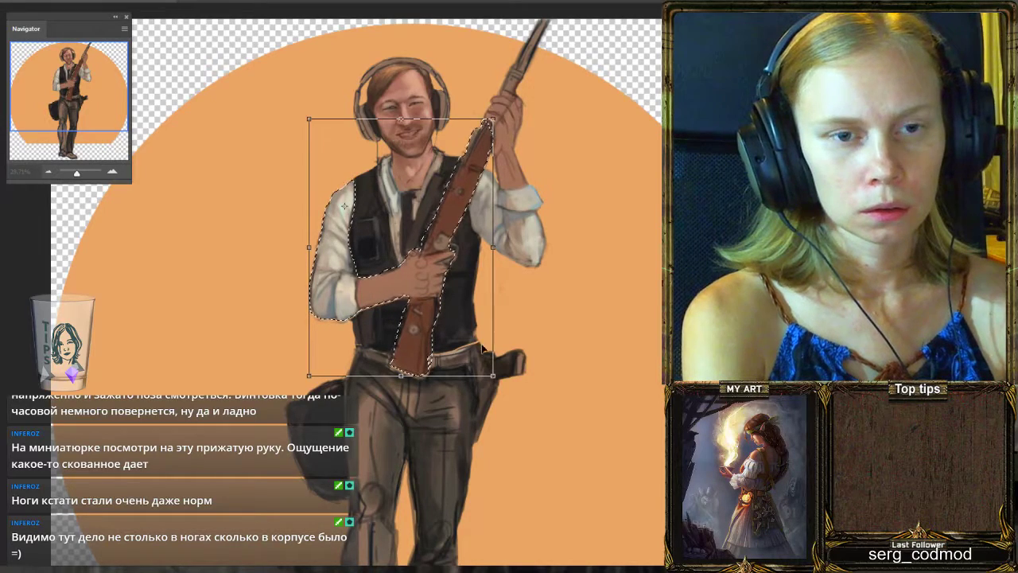
left_click_drag(506, 385, 468, 387)
scroll(442, 216, "down", 1)
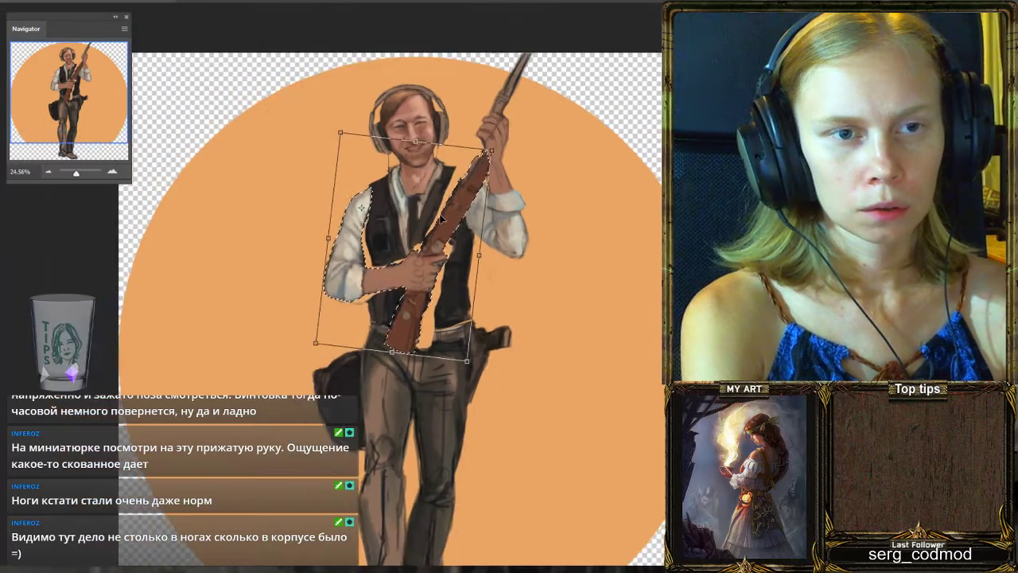
scroll(426, 271, "up", 2)
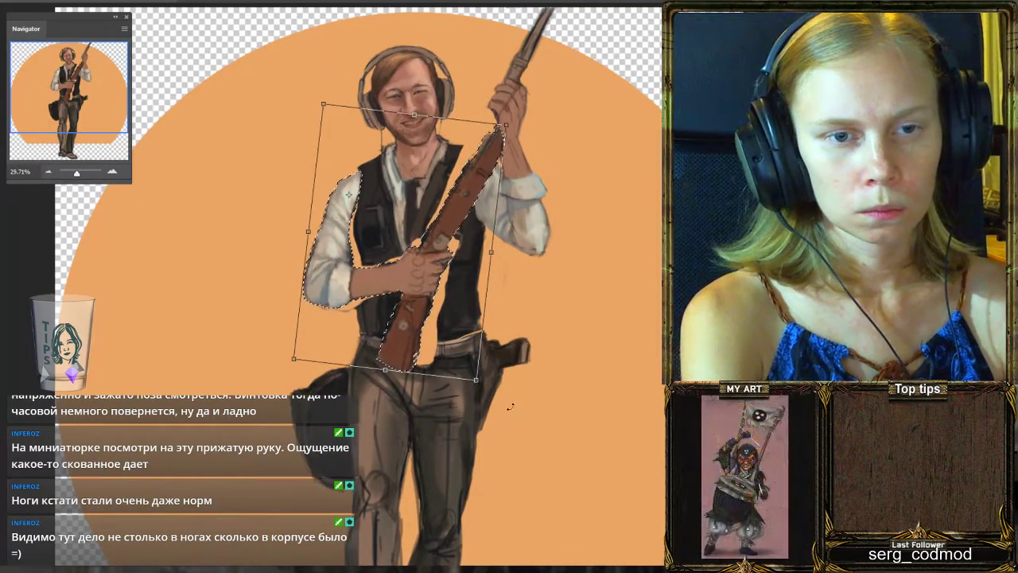
left_click_drag(511, 408, 495, 408)
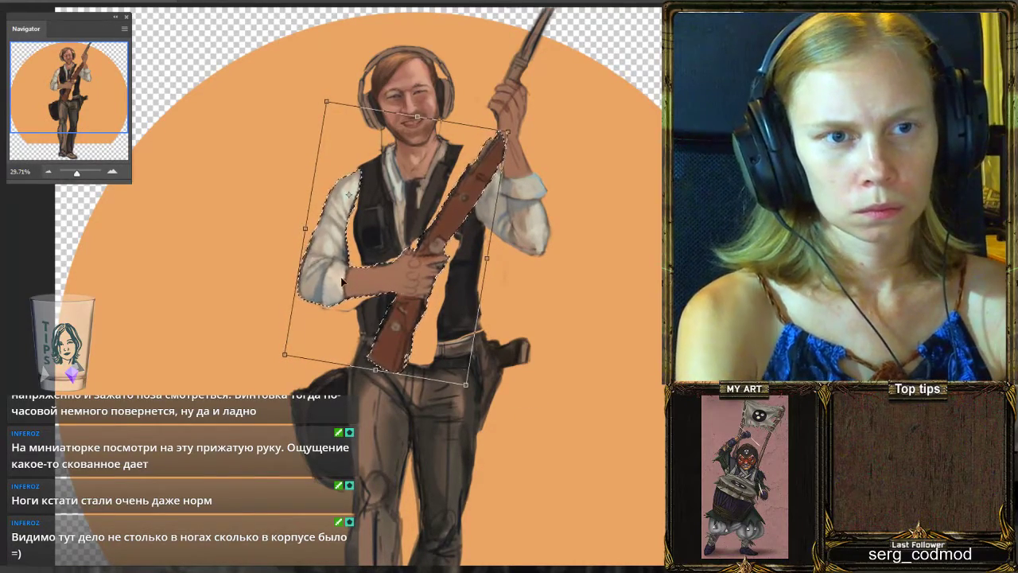
scroll(454, 203, "down", 2)
scroll(450, 226, "up", 1)
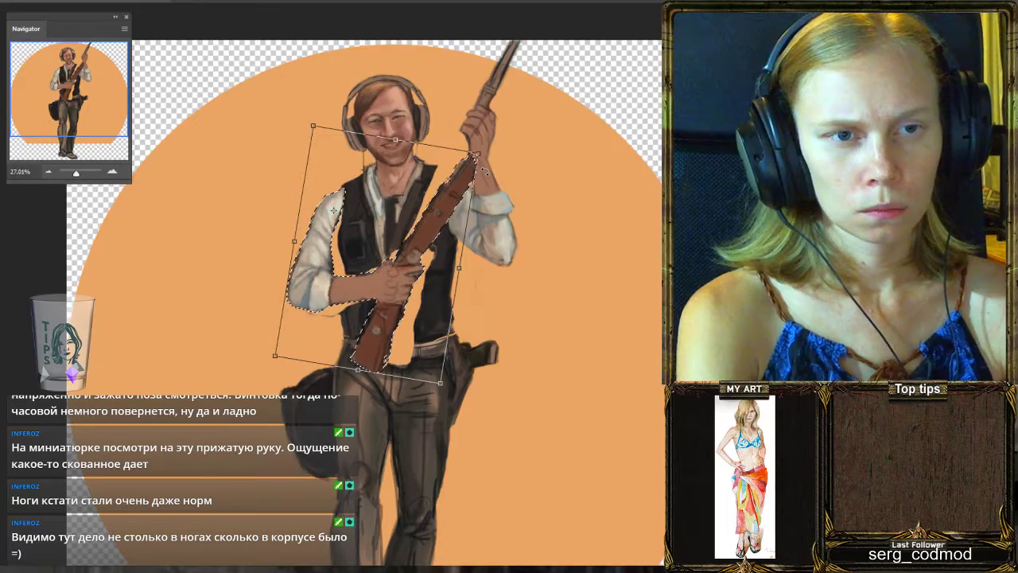
key("Escape")
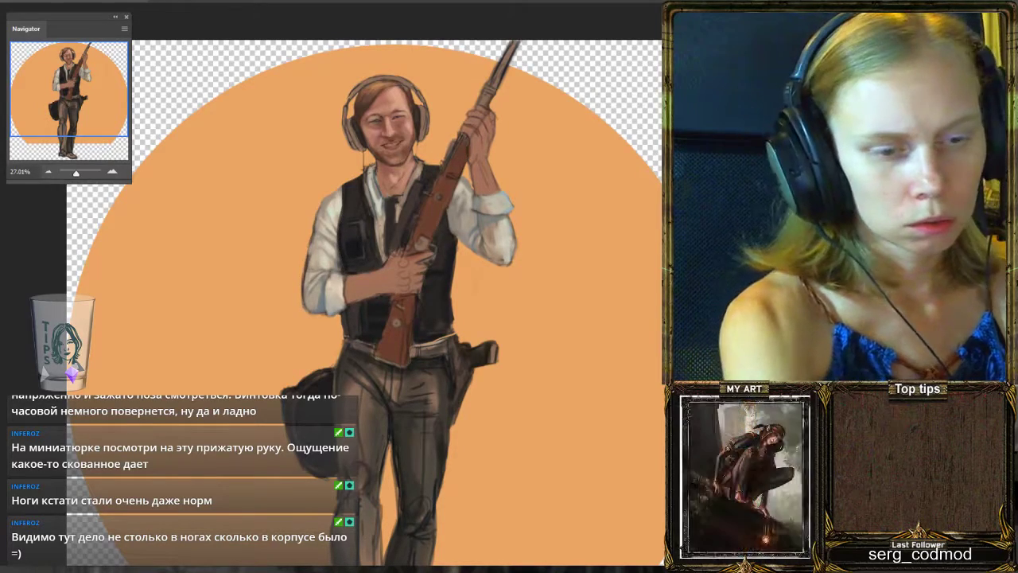
Rotate the arm and rifle around a shoulder pivot, then undo the accidental delete and the rotation.
key("ctrl+t")
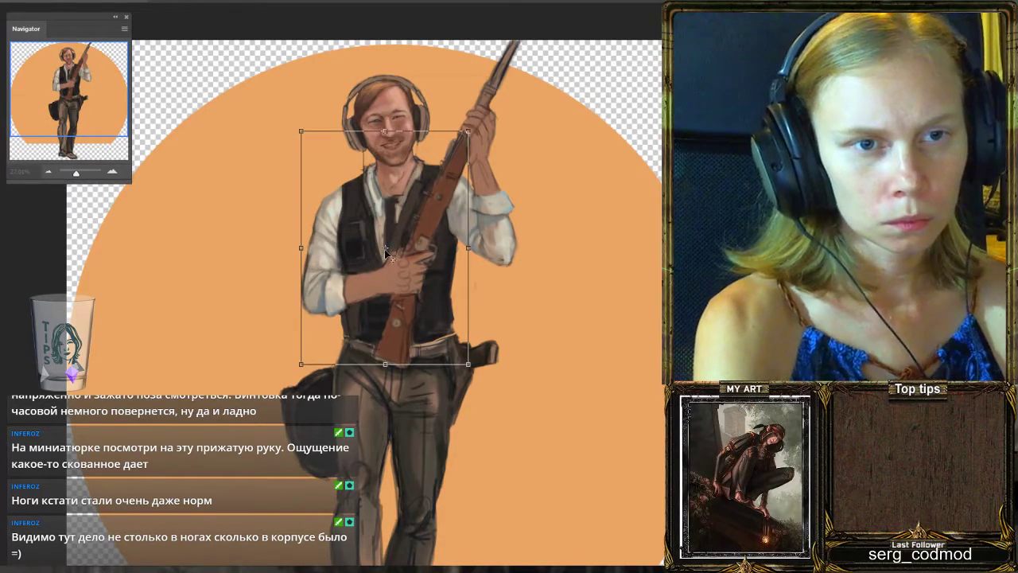
left_click_drag(385, 249, 334, 203)
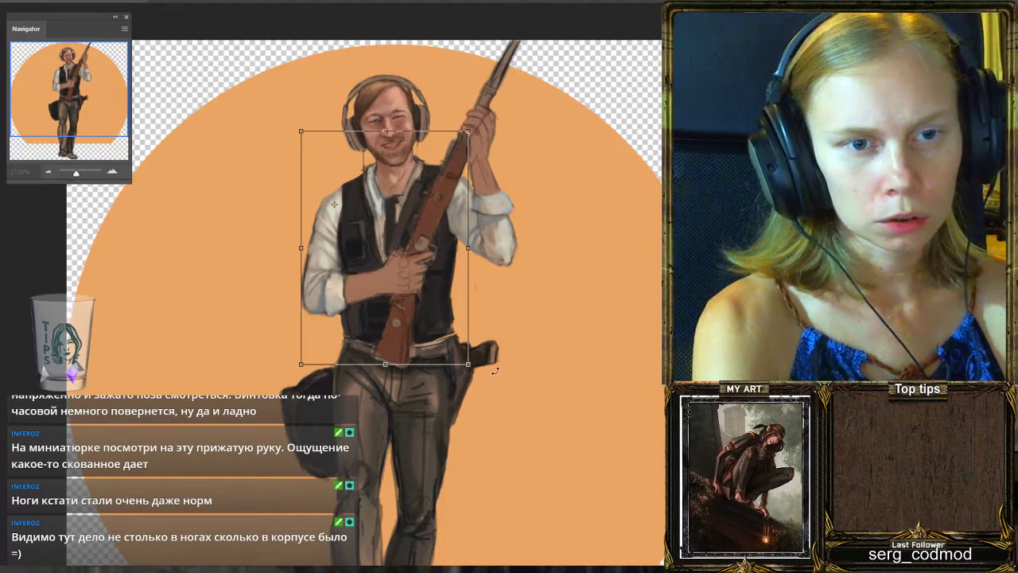
left_click_drag(495, 370, 435, 363)
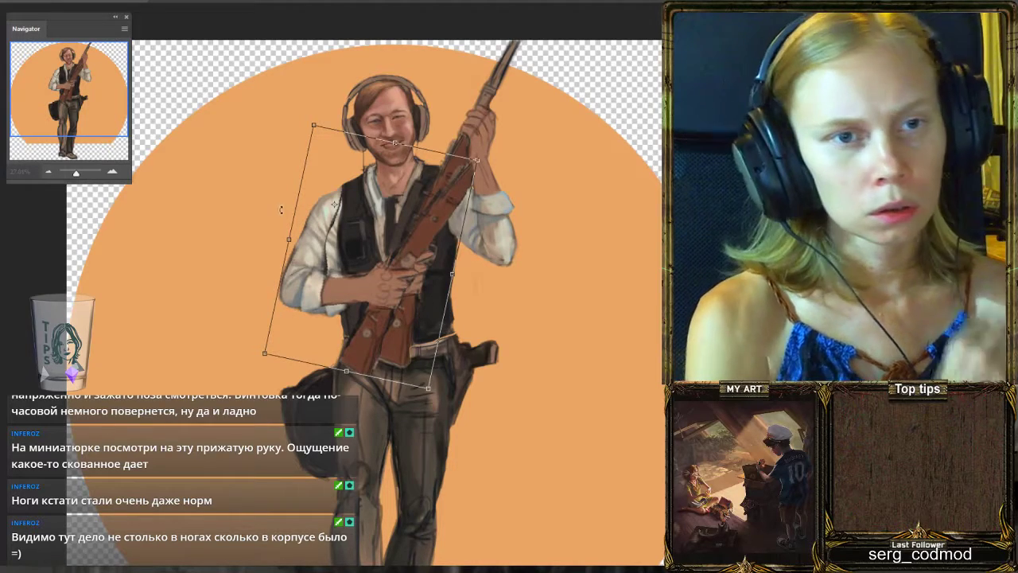
key("Return")
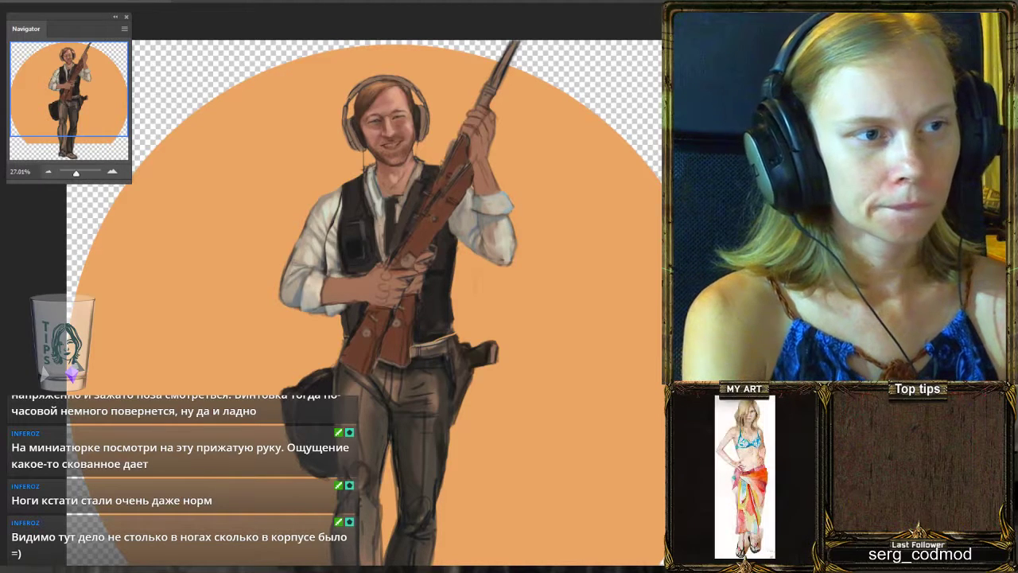
key("Delete")
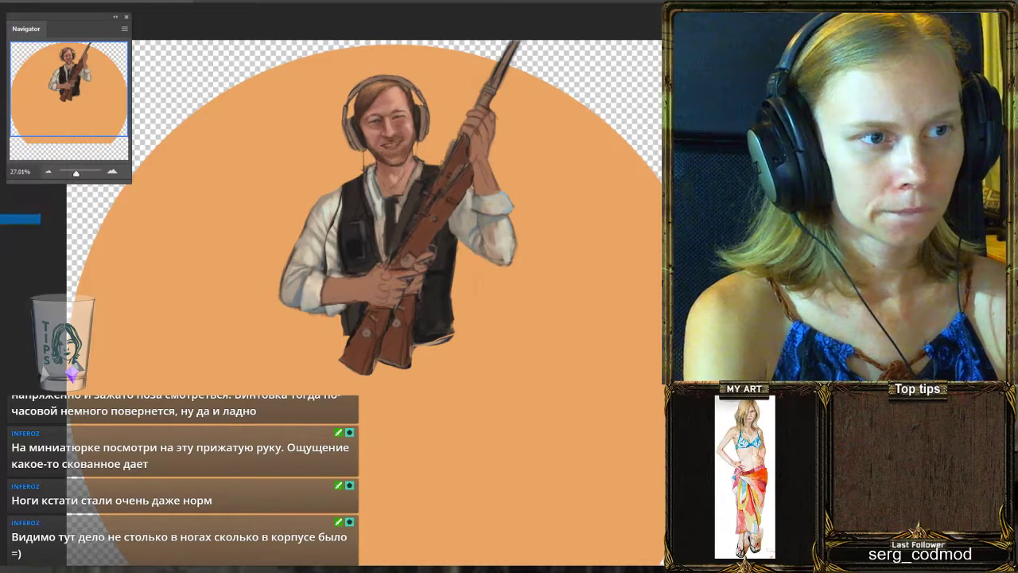
key("ctrl+z")
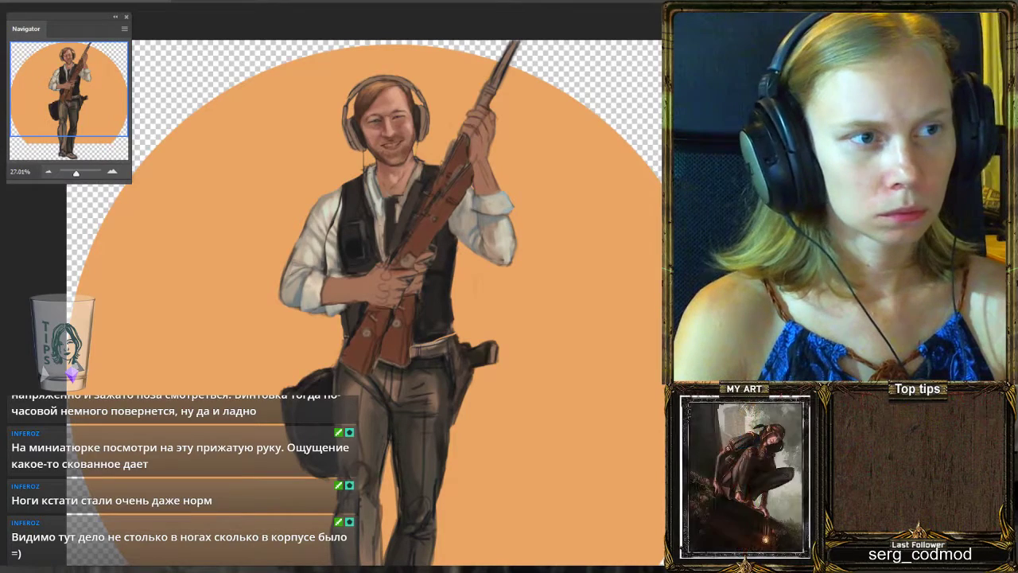
key("ctrl+z")
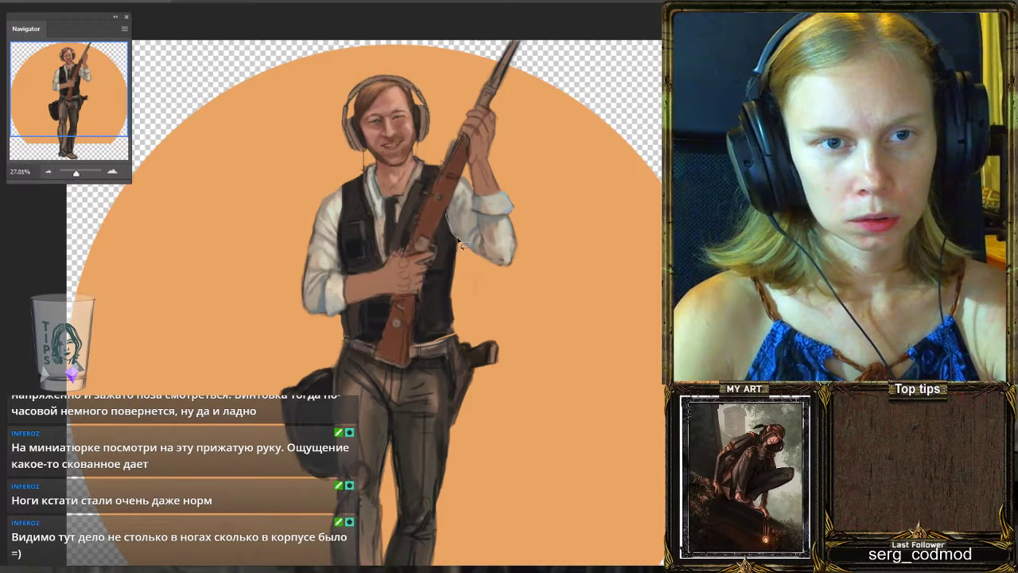
Lasso the raised hand, sleeve and rifle tip for a separate transform.
mouse_move(480, 262)
left_mouse_down()
mouse_move(511, 269)
mouse_move(519, 248)
mouse_move(514, 206)
mouse_move(491, 159)
mouse_move(495, 100)
mouse_move(520, 35)
mouse_move(508, 34)
mouse_move(456, 125)
mouse_move(470, 146)
mouse_move(471, 189)
mouse_move(449, 221)
left_mouse_up()
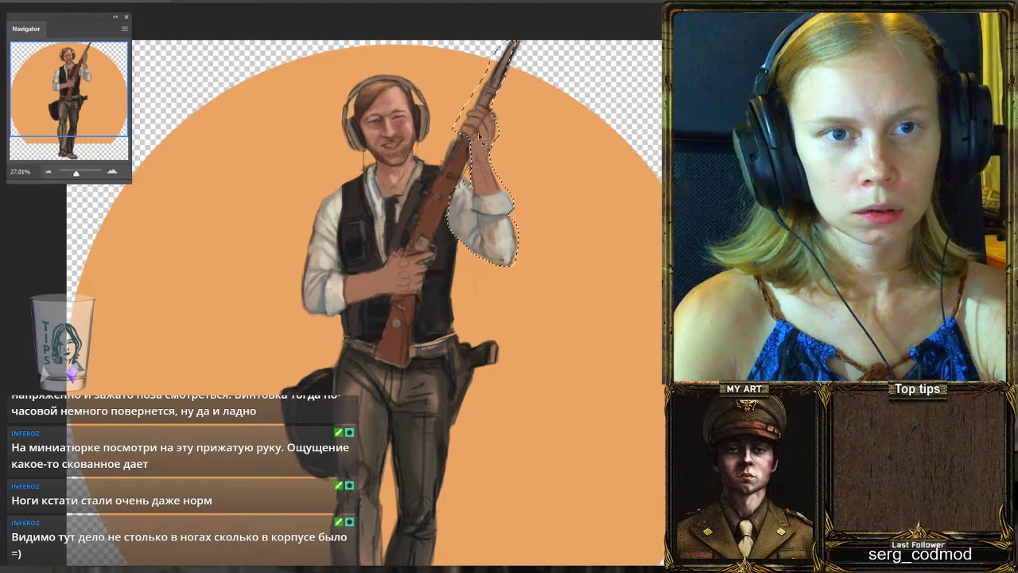
mouse_move(513, 67)
left_mouse_down()
mouse_move(524, 41)
mouse_move(495, 100)
mouse_move(516, 86)
left_mouse_up()
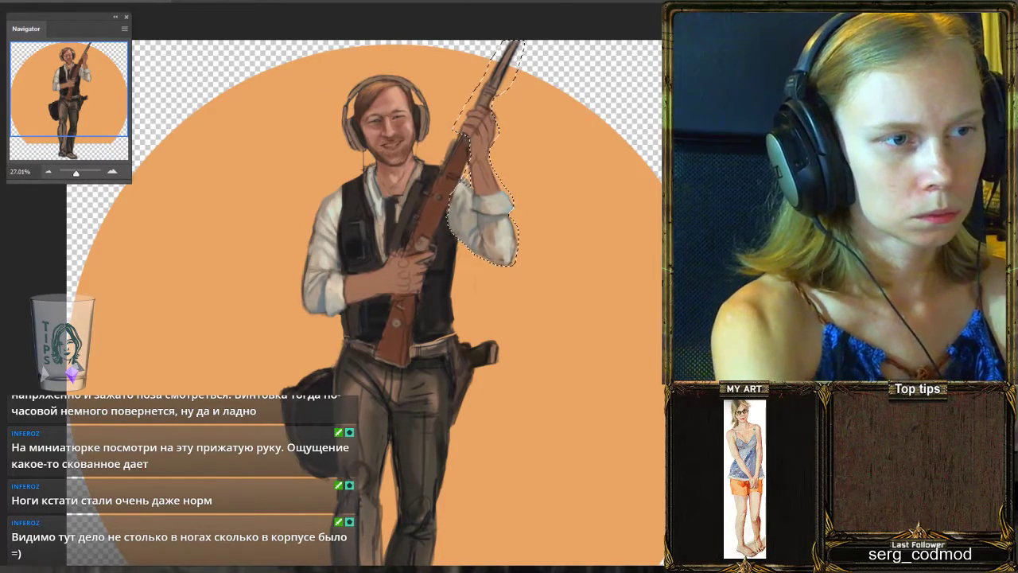
key("ctrl+d")
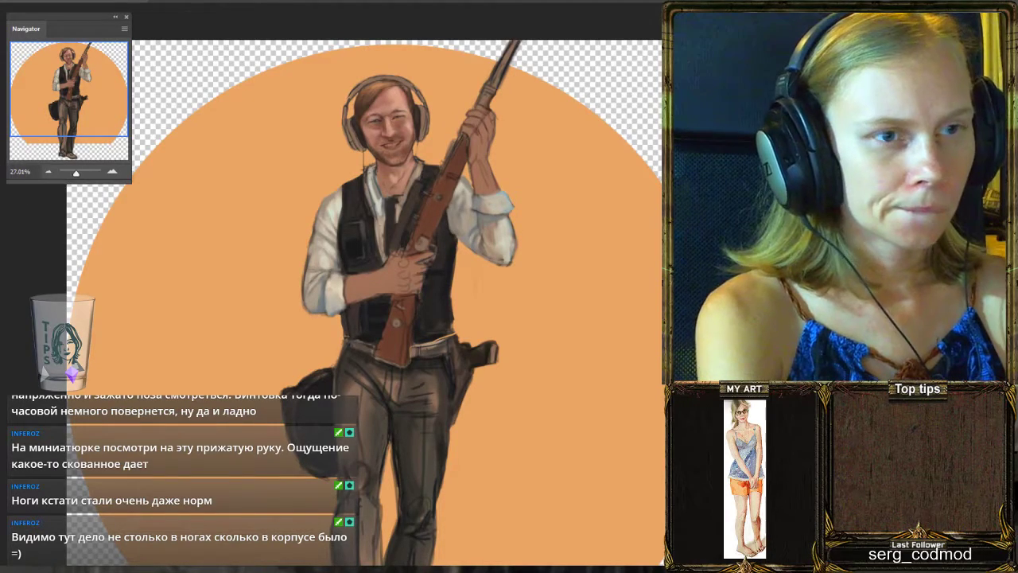
key("ctrl+z")
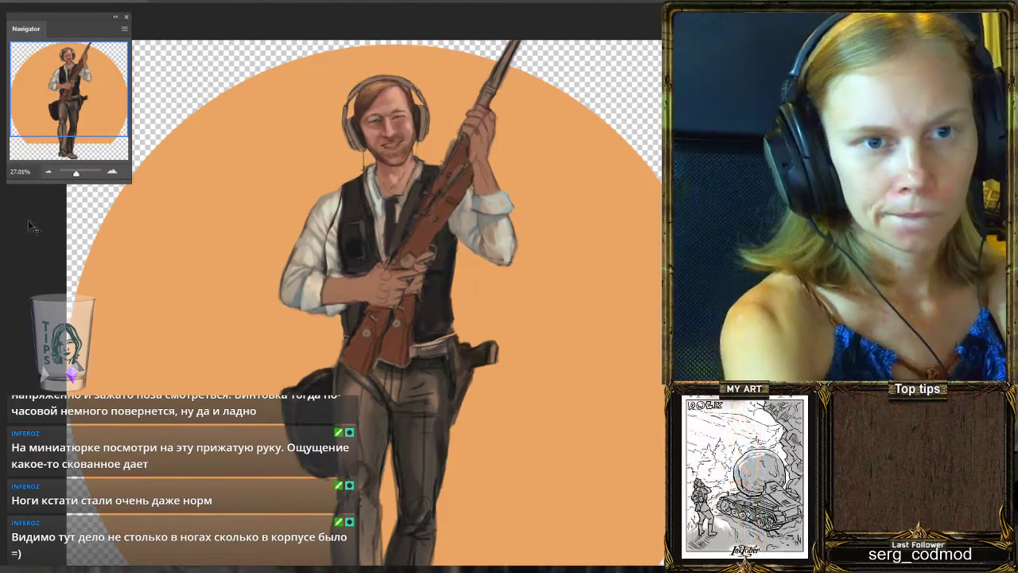
key("ctrl+t")
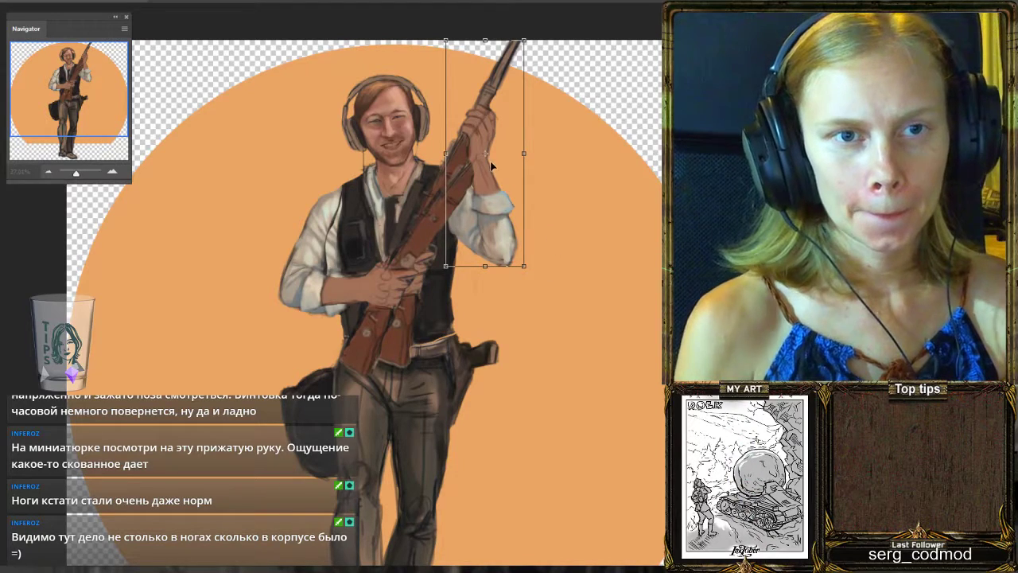
Rotate the rifle tip and raised hand about 11°, shift them up and right, and apply.
left_click_drag(486, 130, 480, 171)
left_click_drag(528, 310, 546, 343)
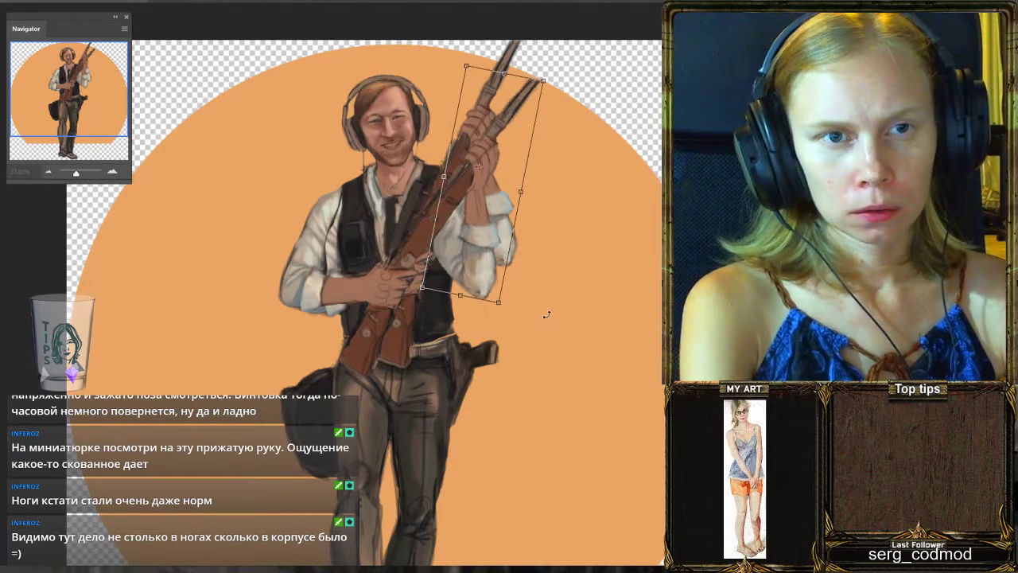
key("shift+Right")
key("shift+Right")
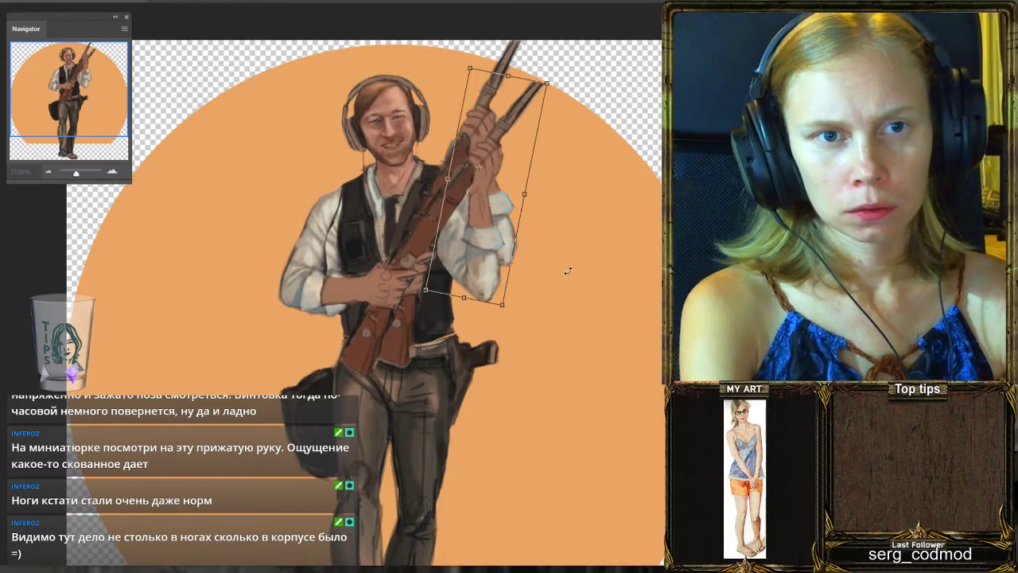
key("Up")
key("Up")
key("Right")
key("Right")
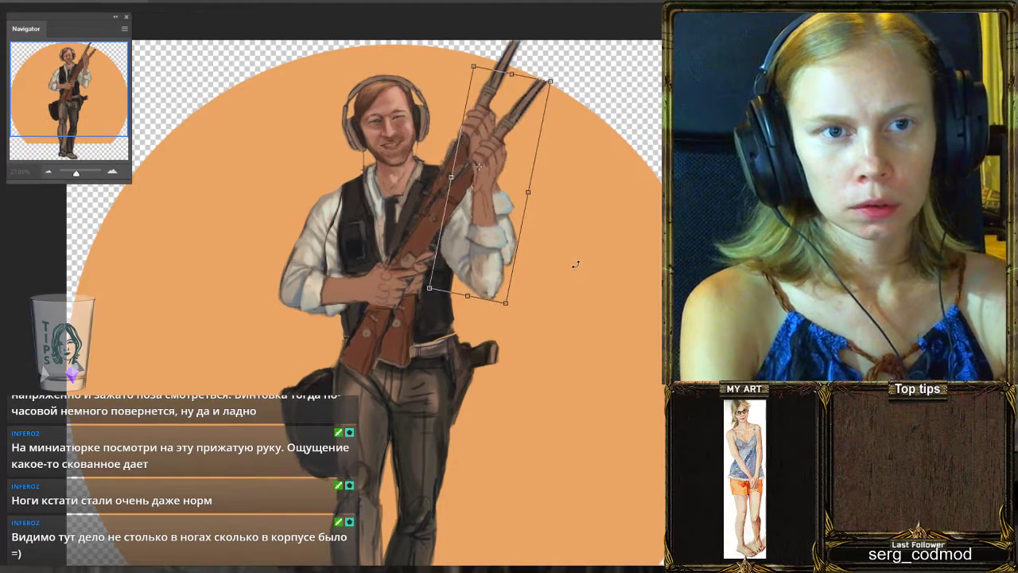
left_click_drag(466, 252, 478, 233)
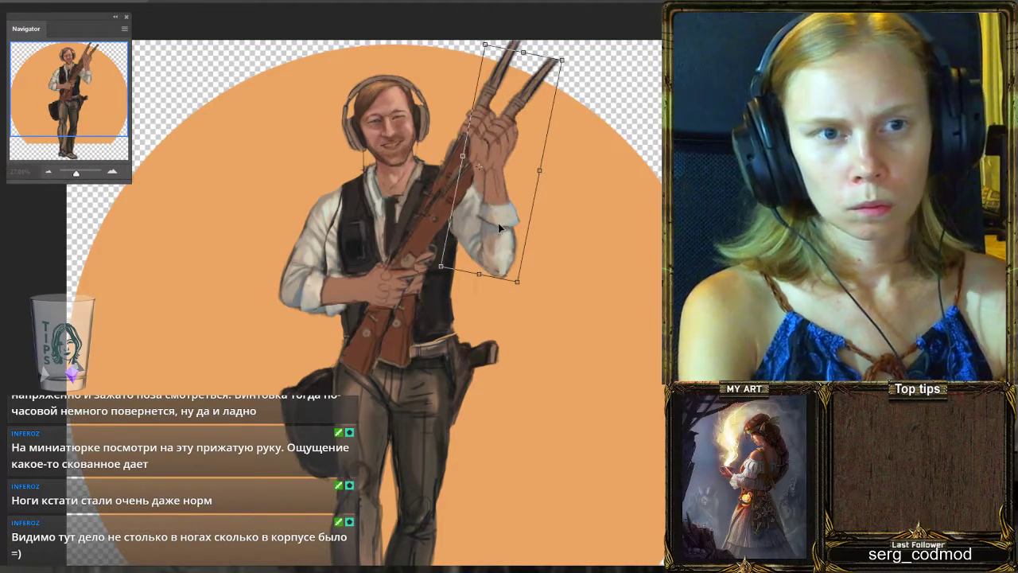
key("Down")
key("Down")
key("Down")
key("Down")
key("Down")
key("Down")
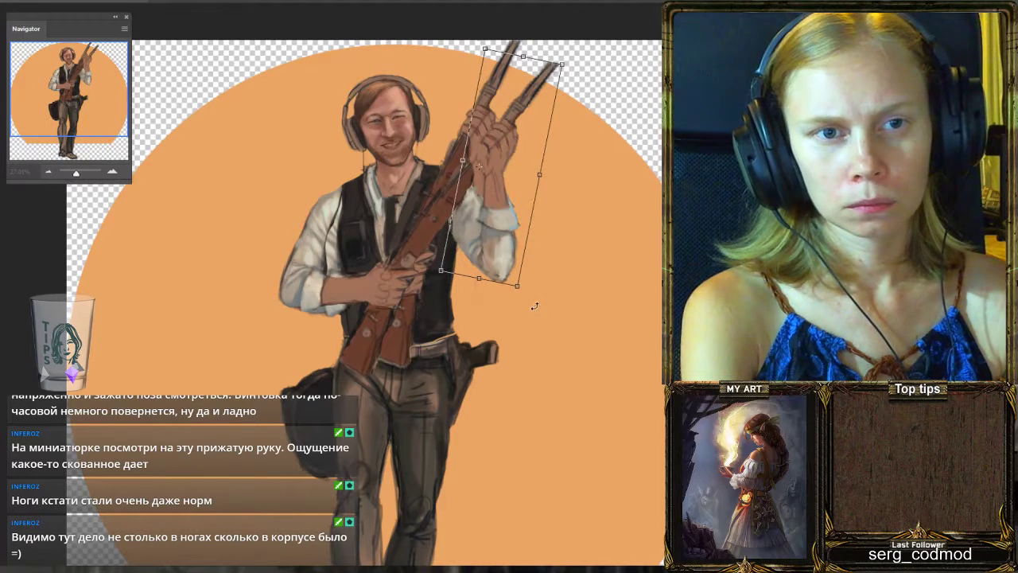
left_click_drag(534, 306, 532, 307)
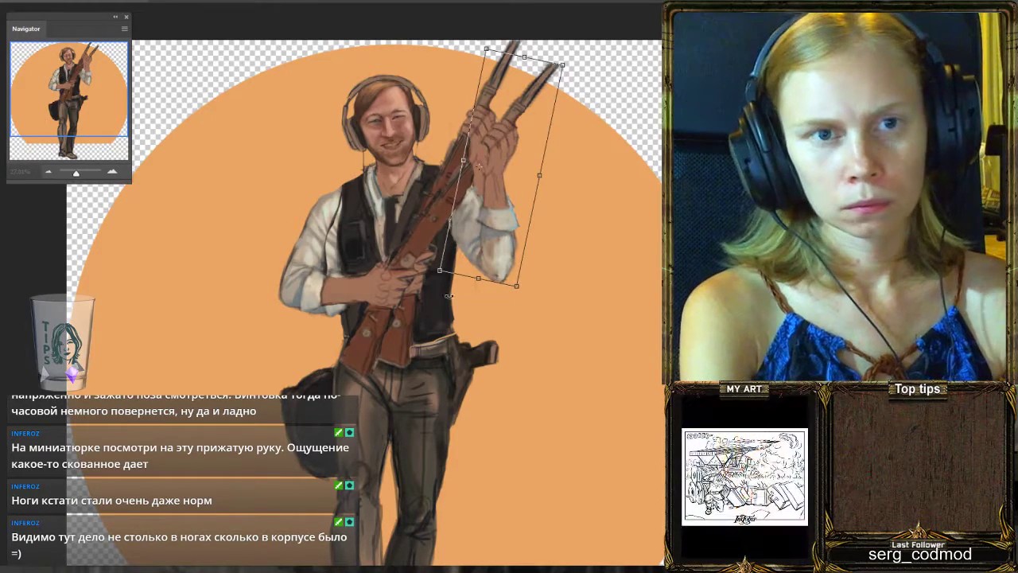
key("Return")
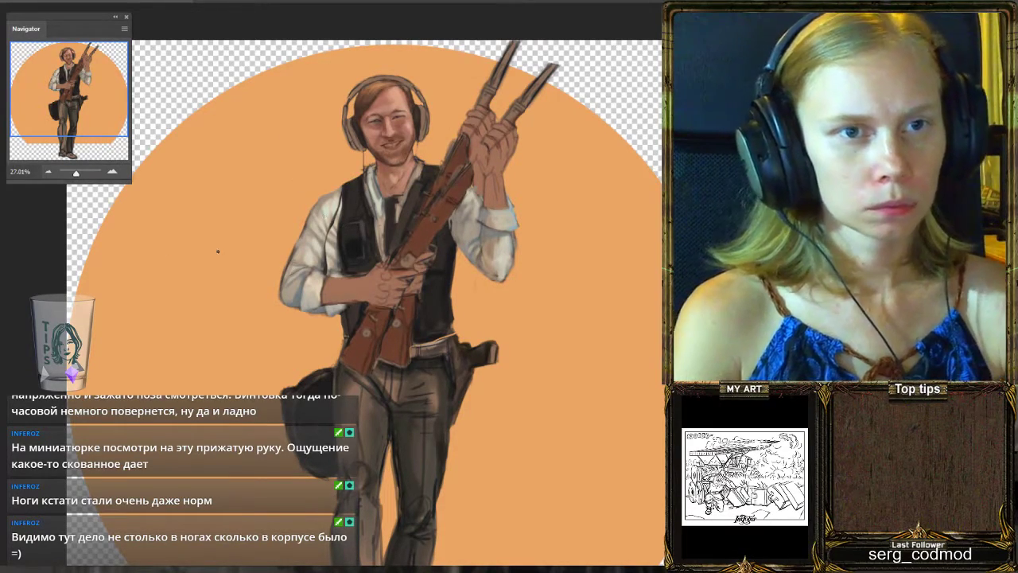
scroll(324, 236, "up", 2)
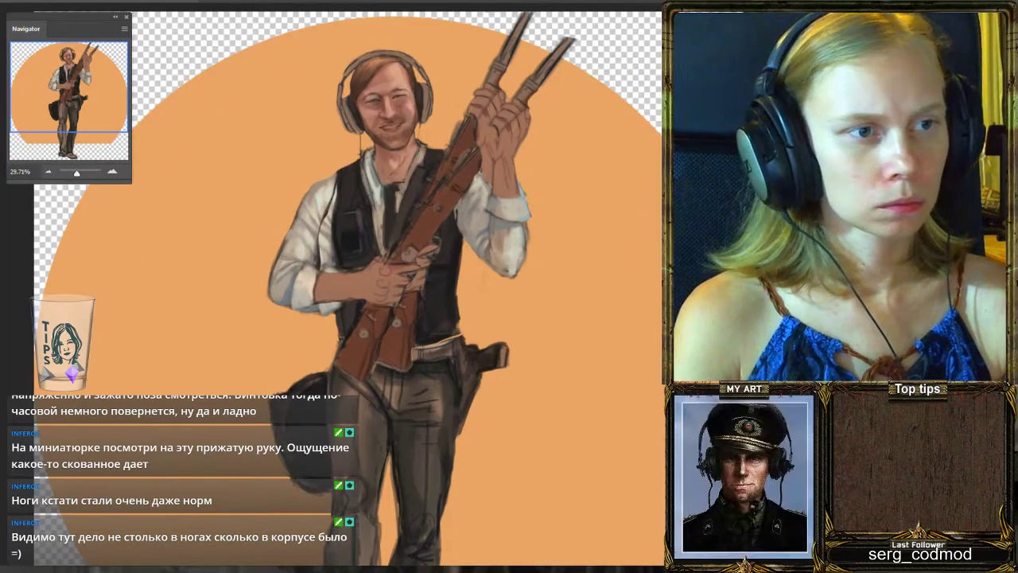
Compare versions with undo/redo, then repaint the left arm's edge and lighten the lower hand.
key("ctrl+z")
key("ctrl+shift+z")
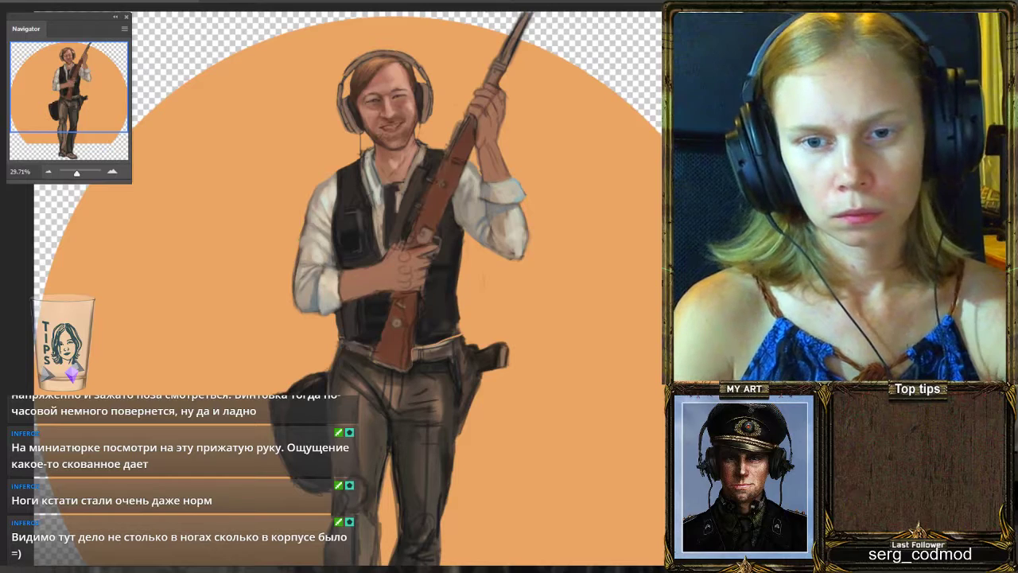
mouse_move(300, 198)
left_mouse_down()
mouse_move(293, 288)
mouse_move(316, 161)
mouse_move(325, 197)
mouse_move(304, 256)
mouse_move(316, 178)
mouse_move(315, 278)
mouse_move(334, 287)
mouse_move(317, 277)
mouse_move(321, 240)
mouse_move(325, 308)
mouse_move(289, 298)
left_mouse_up()
mouse_move(407, 265)
left_mouse_down()
mouse_move(341, 296)
mouse_move(384, 275)
mouse_move(331, 288)
mouse_move(446, 217)
mouse_move(421, 235)
mouse_move(413, 283)
mouse_move(422, 245)
mouse_move(390, 267)
mouse_move(401, 269)
mouse_move(398, 331)
mouse_move(410, 285)
mouse_move(398, 357)
mouse_move(389, 339)
mouse_move(388, 351)
mouse_move(403, 362)
mouse_move(379, 341)
left_mouse_up()
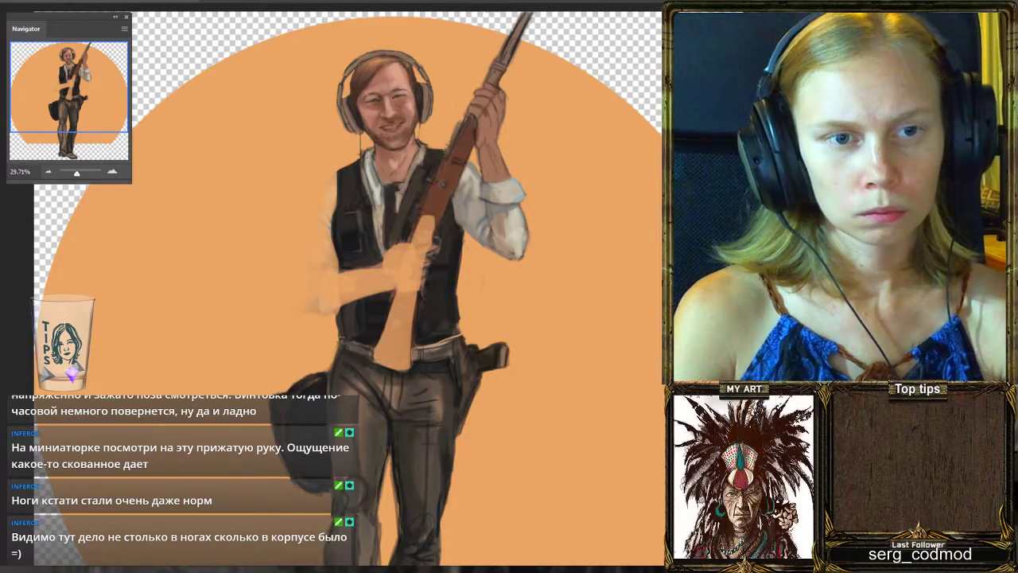
Block skin tone over the rifle barrel, trying and then undoing orange paint-over strokes.
mouse_move(464, 158)
left_mouse_down()
mouse_move(436, 205)
mouse_move(465, 137)
mouse_move(442, 217)
left_mouse_up()
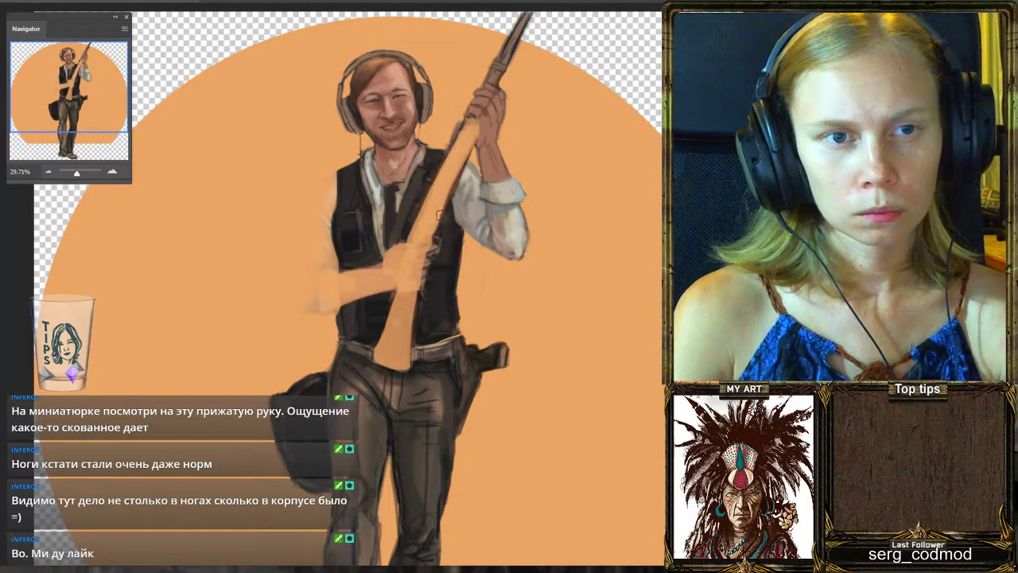
mouse_move(533, 6)
left_mouse_down()
mouse_move(467, 144)
mouse_move(525, 13)
mouse_move(498, 139)
mouse_move(525, 46)
mouse_move(501, 104)
mouse_move(505, 31)
mouse_move(494, 83)
mouse_move(485, 68)
mouse_move(493, 131)
left_mouse_up()
mouse_move(525, 191)
left_mouse_down()
mouse_move(473, 104)
mouse_move(493, 126)
mouse_move(486, 114)
mouse_move(495, 150)
left_mouse_up()
mouse_move(519, 234)
left_mouse_down()
mouse_move(490, 184)
mouse_move(505, 246)
mouse_move(474, 200)
mouse_move(475, 168)
mouse_move(470, 200)
mouse_move(461, 109)
mouse_move(480, 170)
mouse_move(476, 163)
mouse_move(410, 265)
mouse_move(435, 243)
mouse_move(408, 350)
mouse_move(400, 261)
left_mouse_up()
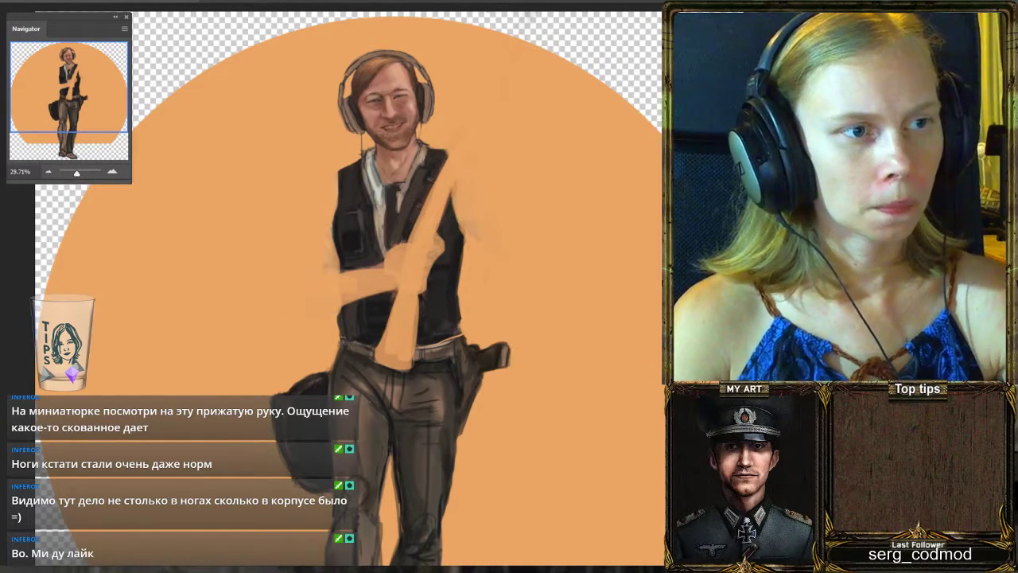
key("ctrl+z")
key("ctrl+z")
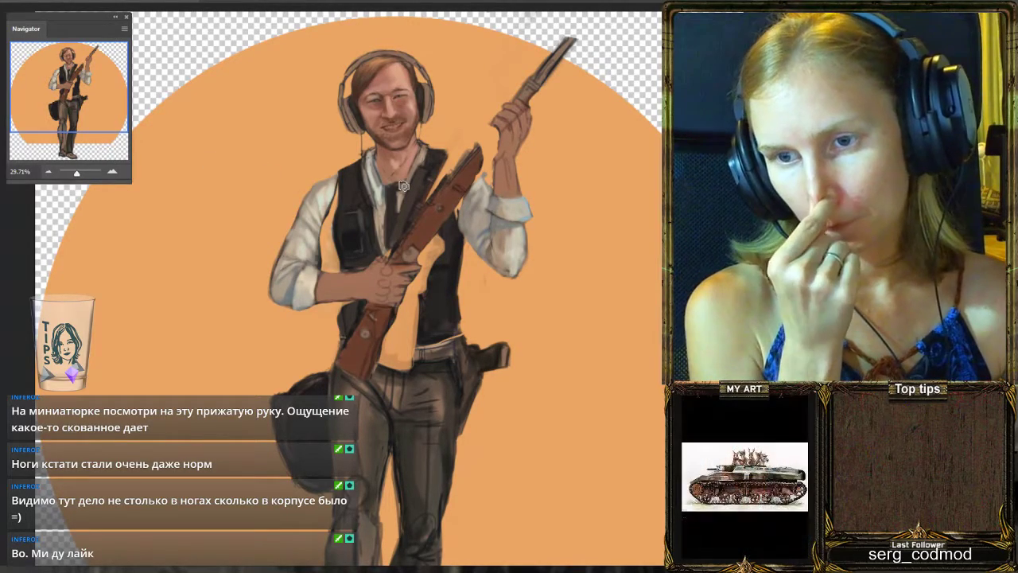
scroll(404, 185, "down", 3)
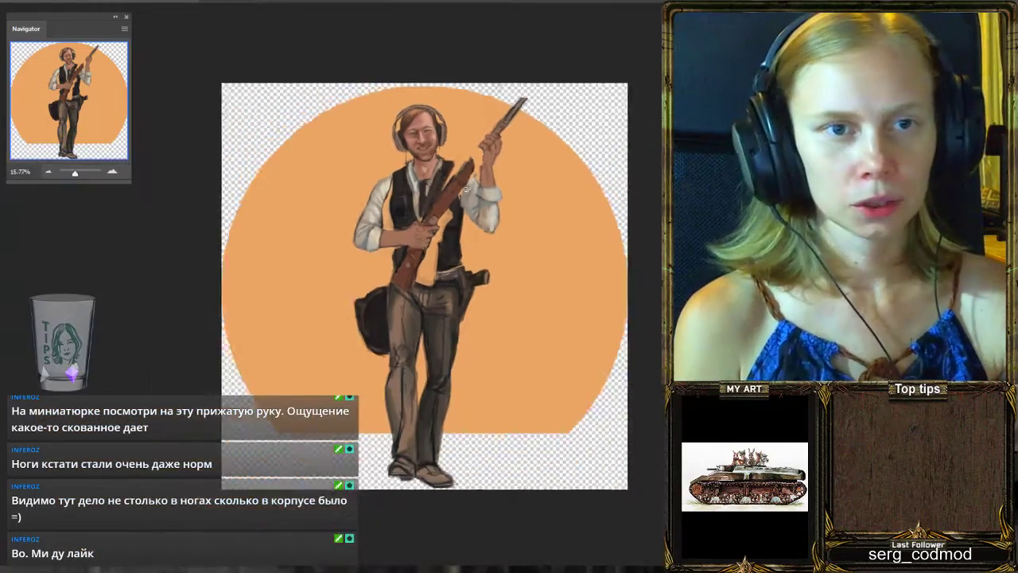
Flip the canvas horizontally and zoom around to review the mirrored painting.
scroll(492, 161, "up", 2)
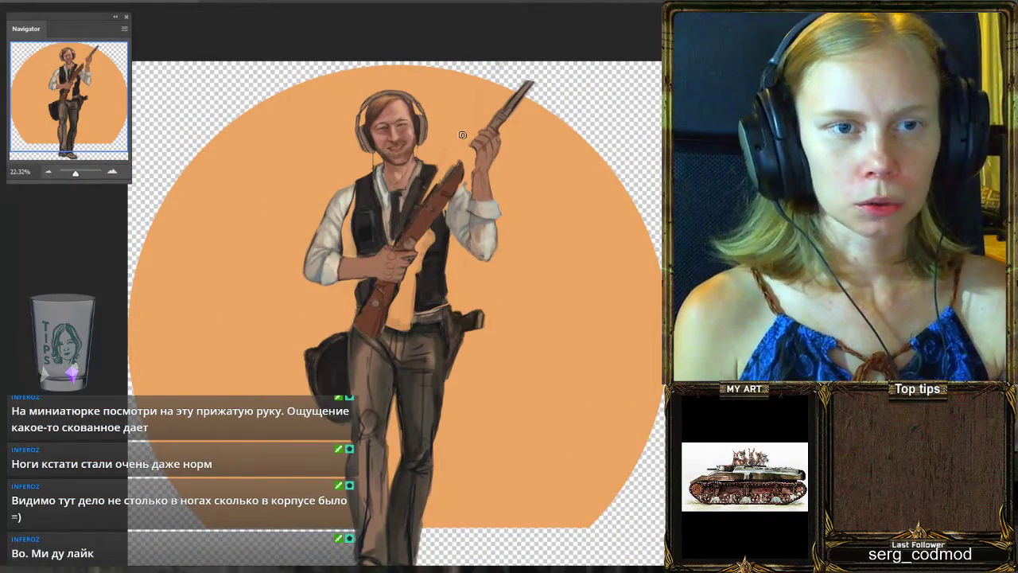
scroll(462, 136, "down", 3)
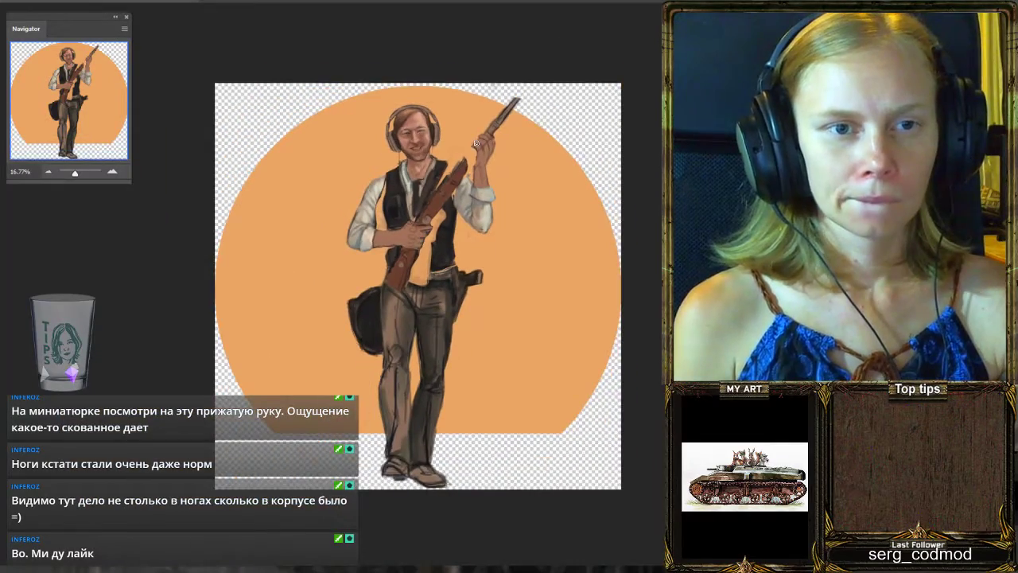
scroll(475, 142, "up", 1)
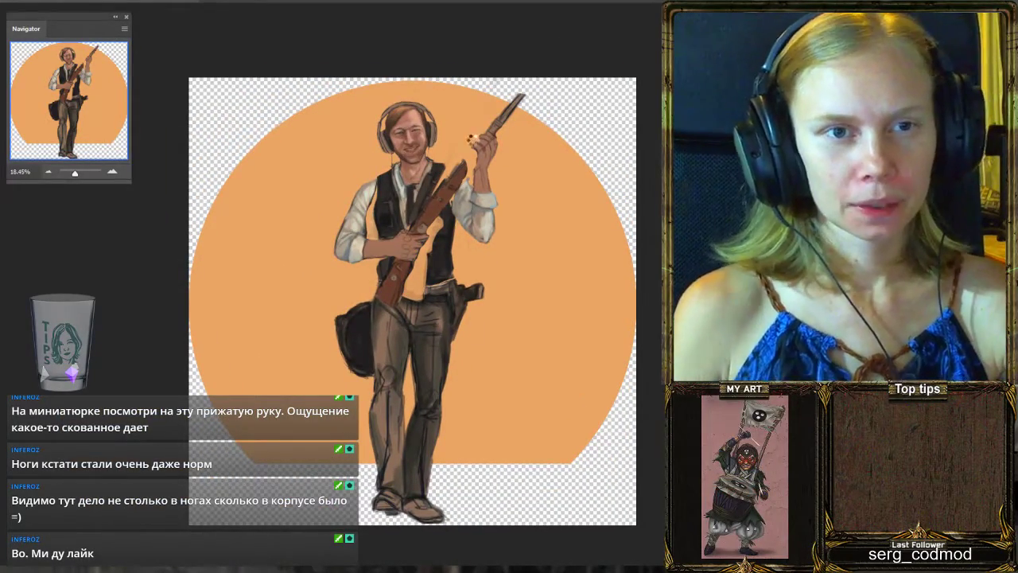
key("ctrl+shift+h")
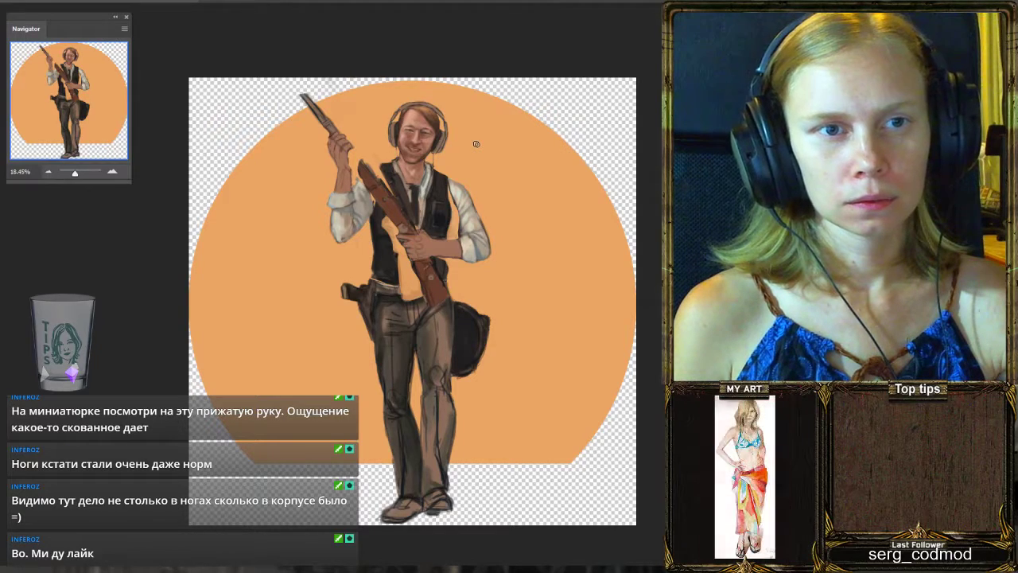
scroll(476, 144, "up", 5)
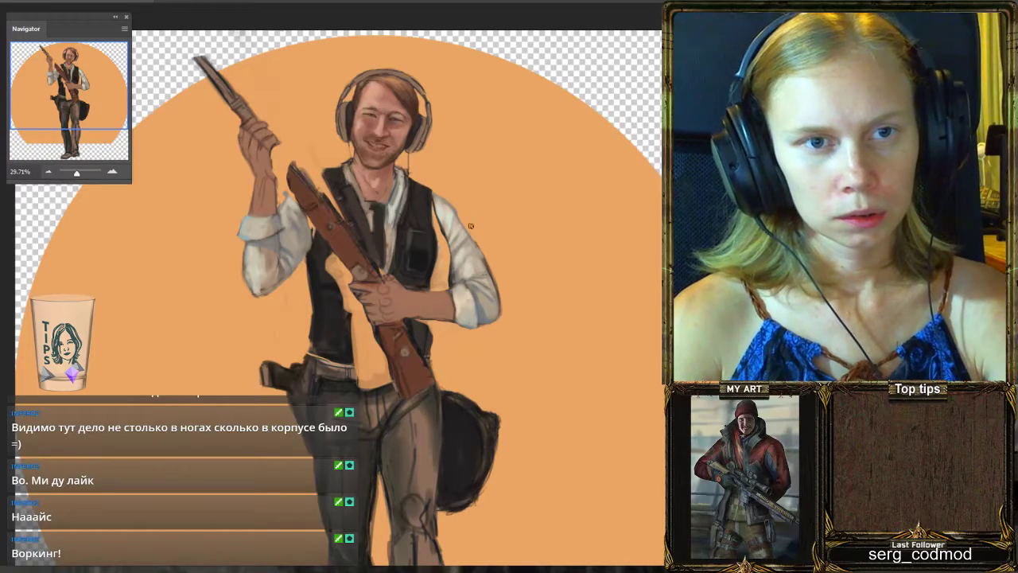
scroll(469, 175, "down", 4)
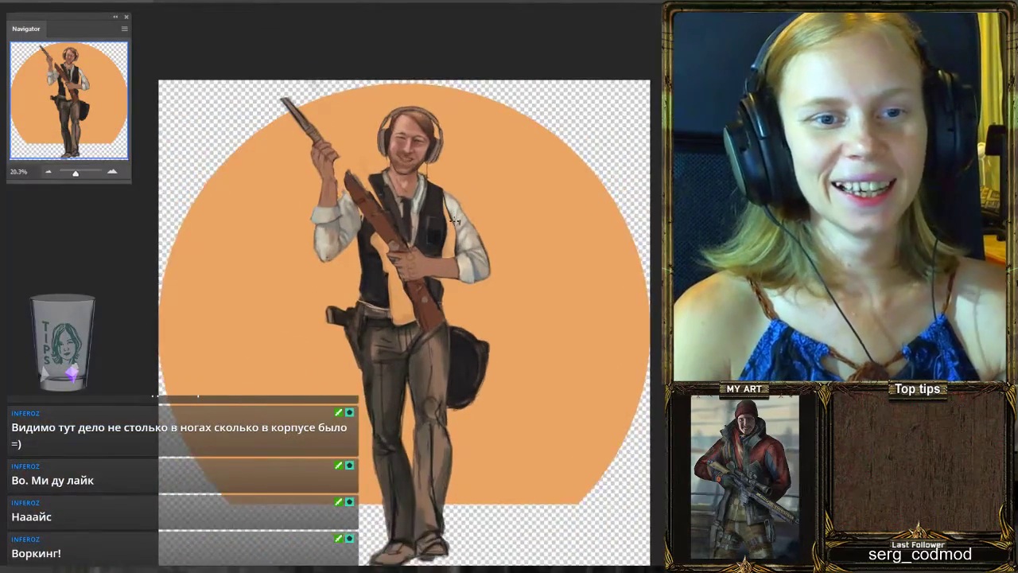
scroll(414, 204, "up", 3)
scroll(413, 205, "down", 2)
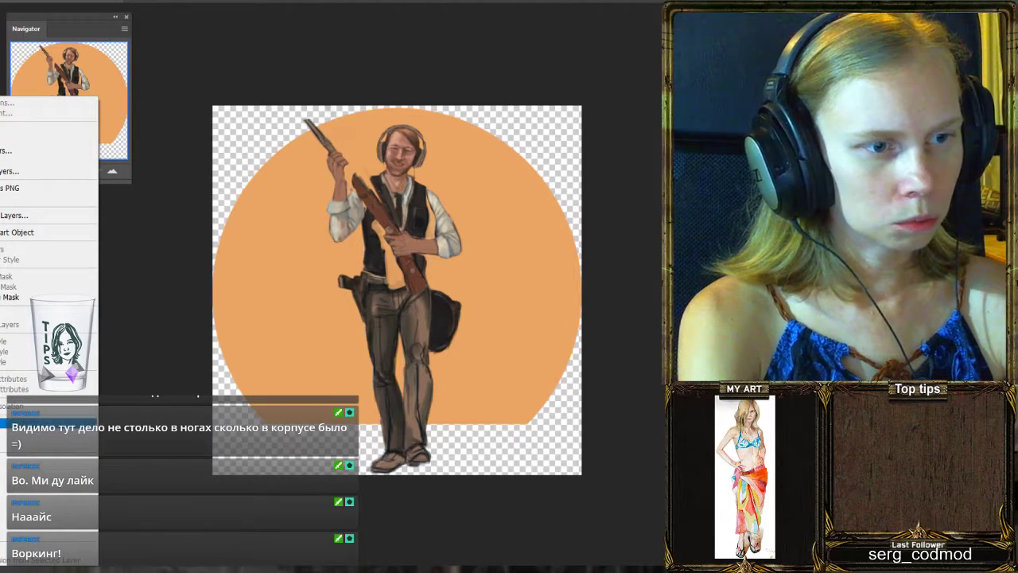
key("Escape")
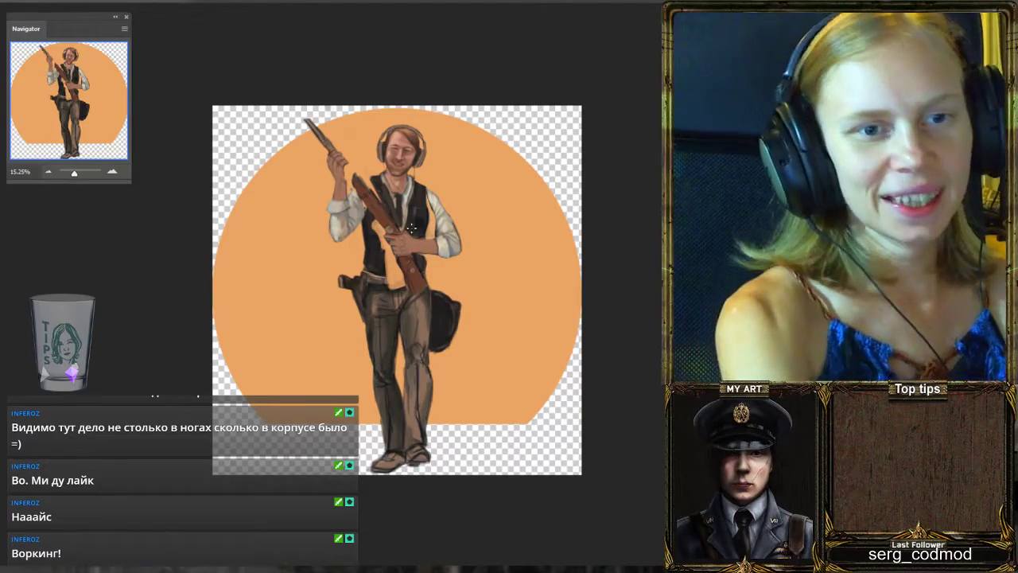
Zoom back in and sample a colour from the painting.
scroll(396, 206, "up", 3)
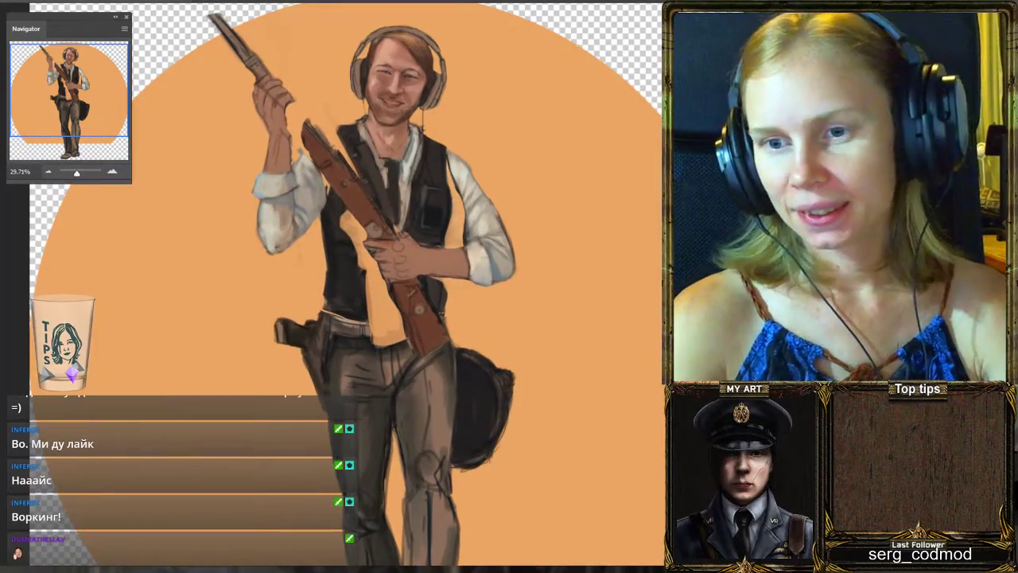
scroll(398, 239, "up", 1)
scroll(557, 159, "down", 3)
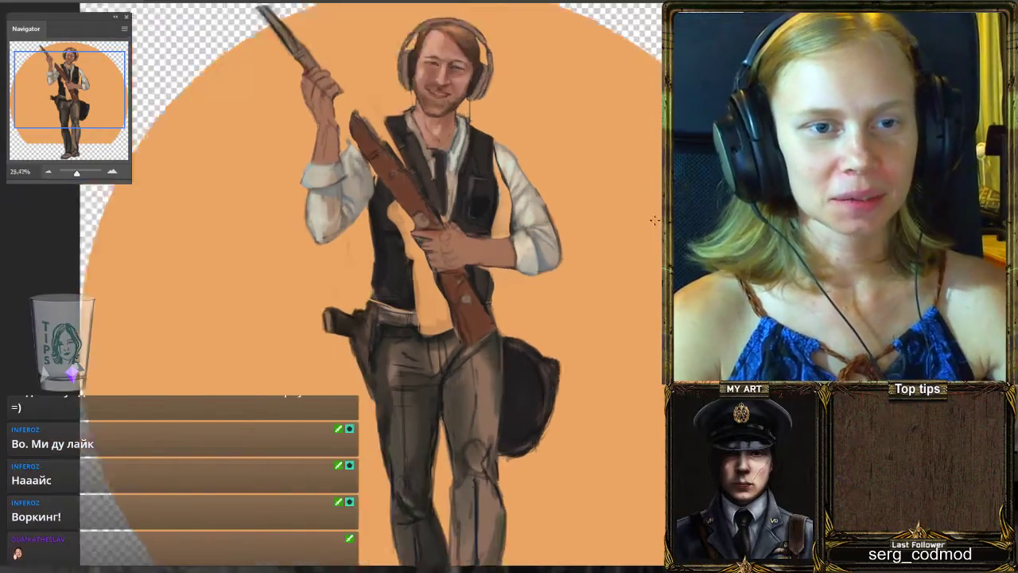
scroll(584, 150, "up", 3)
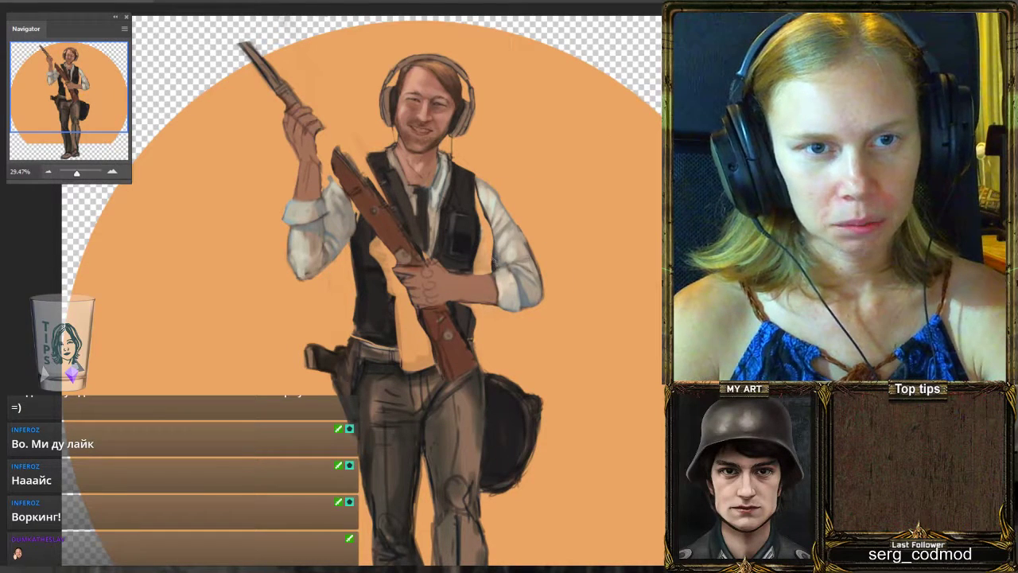
left_click(497, 243)
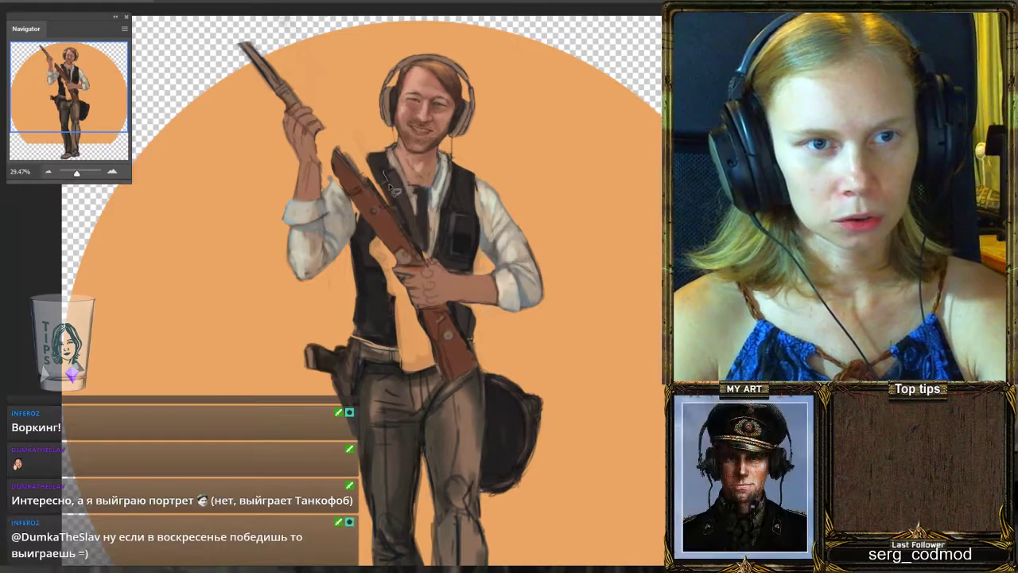
Paint a pale chest strap, rotate it into place, and add a dark mark near the collar.
mouse_move(412, 231)
left_mouse_down()
mouse_move(426, 253)
mouse_move(390, 169)
left_mouse_up()
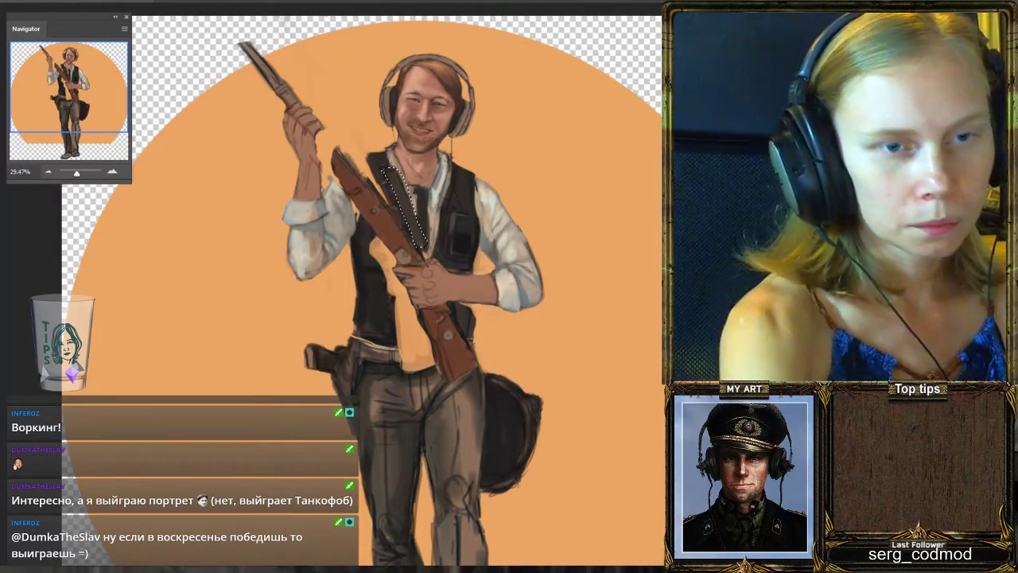
key("ctrl+t")
left_click_drag(505, 253, 451, 242)
key("Return")
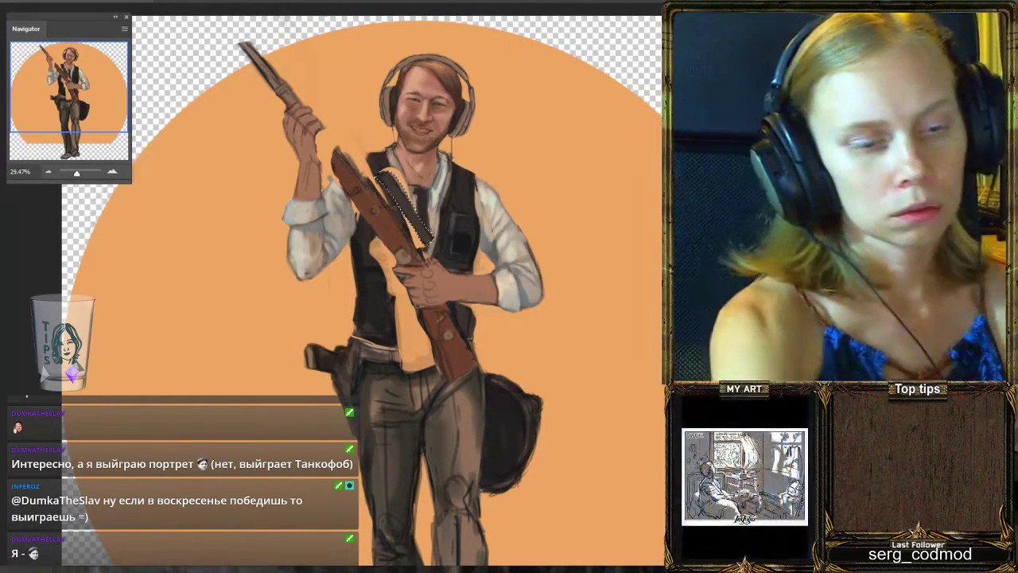
key("ctrl+d")
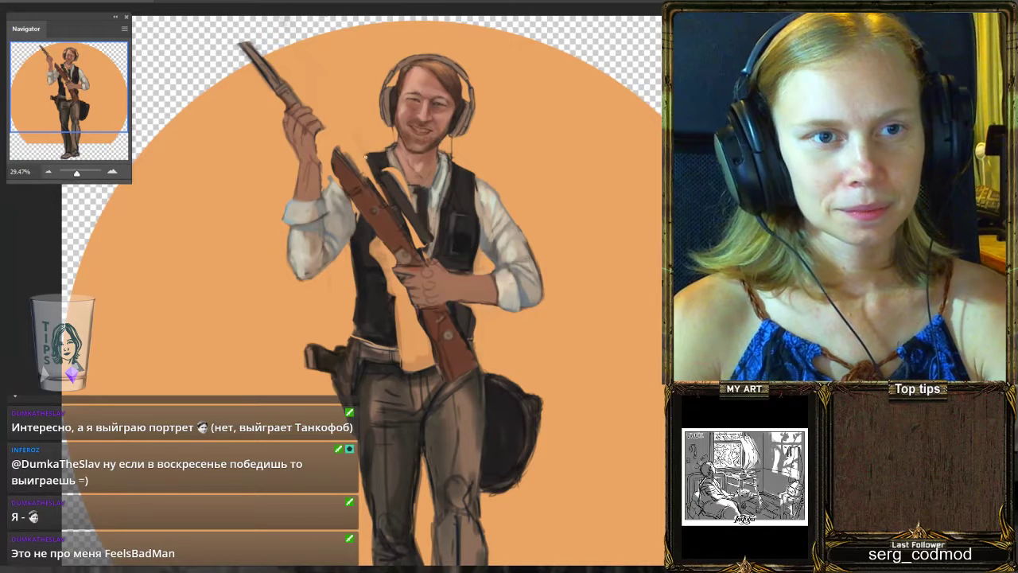
left_click_drag(362, 156, 390, 198)
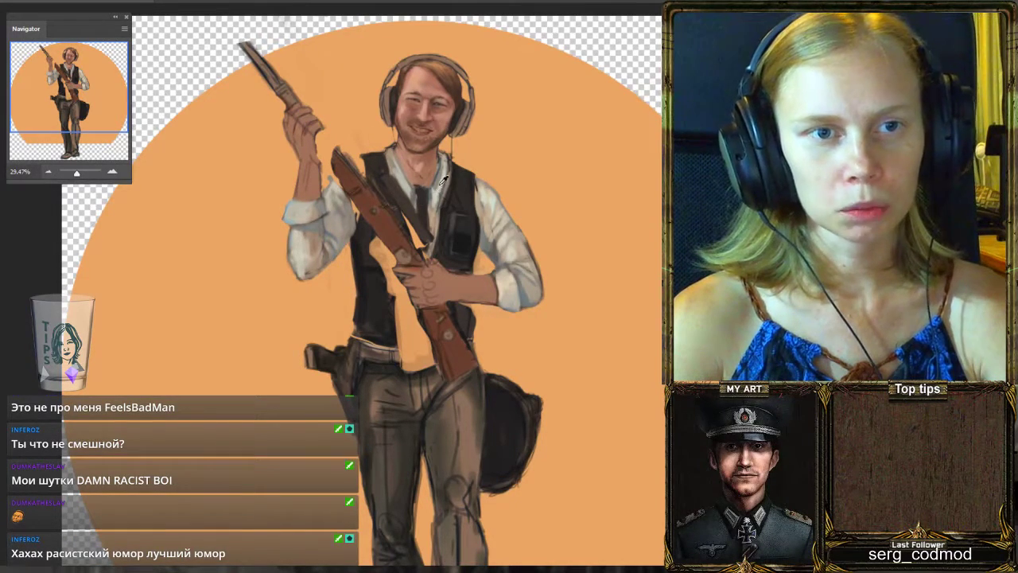
Shade the face and collar edges, then extend and darken the rifle barrel tip.
mouse_move(439, 175)
left_mouse_down()
mouse_move(422, 195)
mouse_move(410, 191)
left_mouse_up()
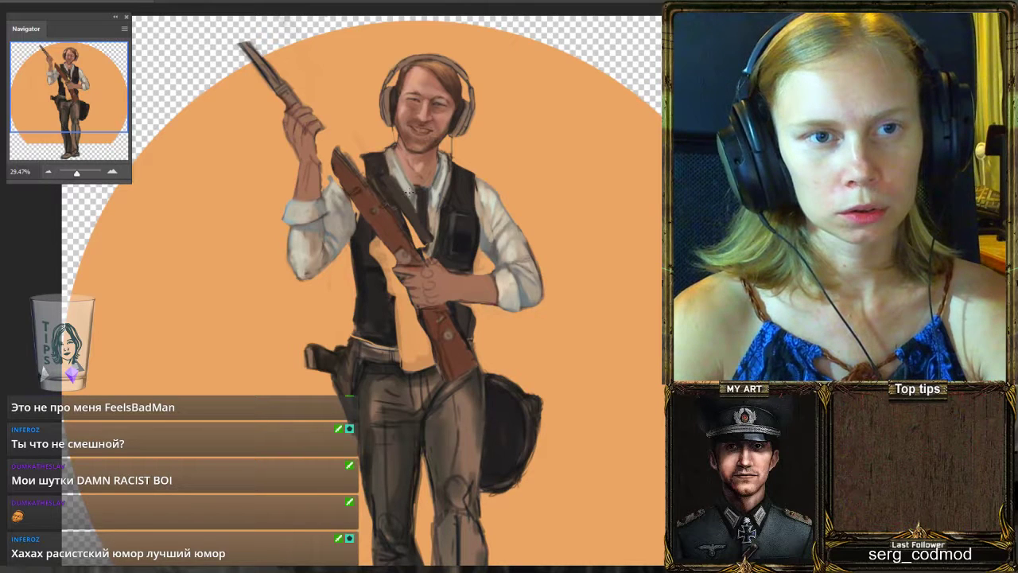
left_click_drag(395, 156, 411, 187)
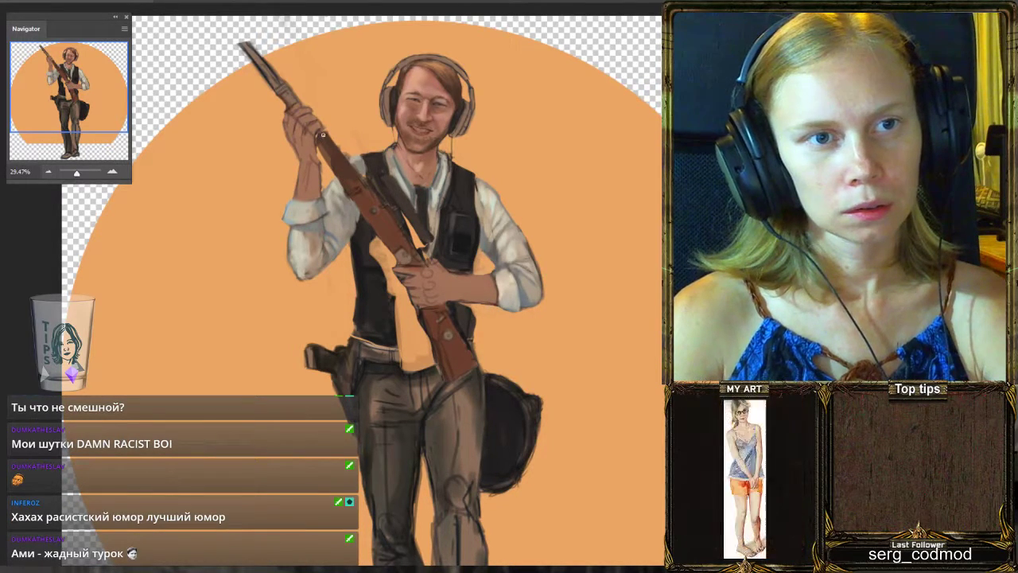
left_click_drag(253, 51, 226, 21)
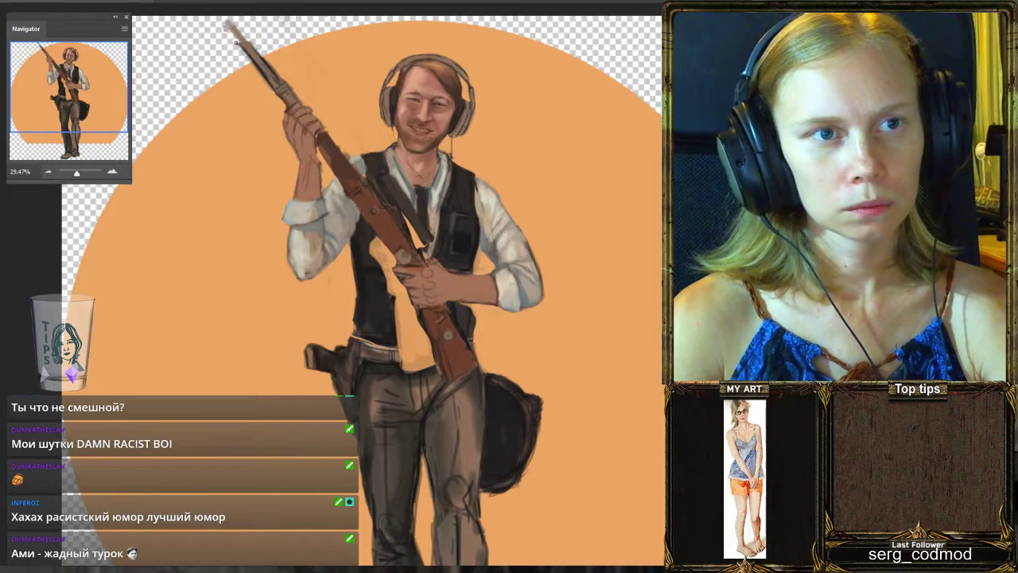
left_click_drag(253, 57, 226, 27)
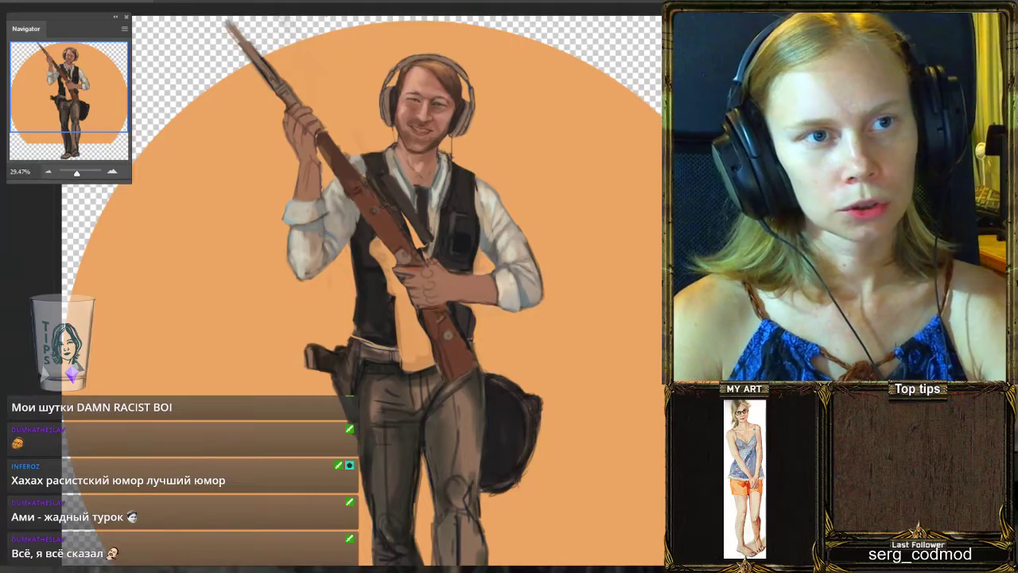
scroll(362, 127, "down", 4)
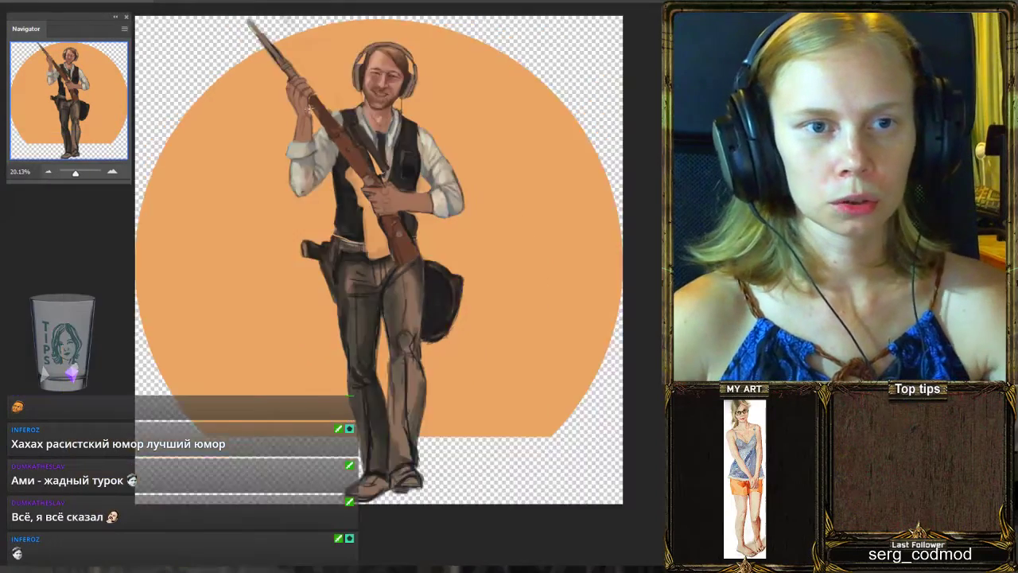
scroll(331, 126, "up", 2)
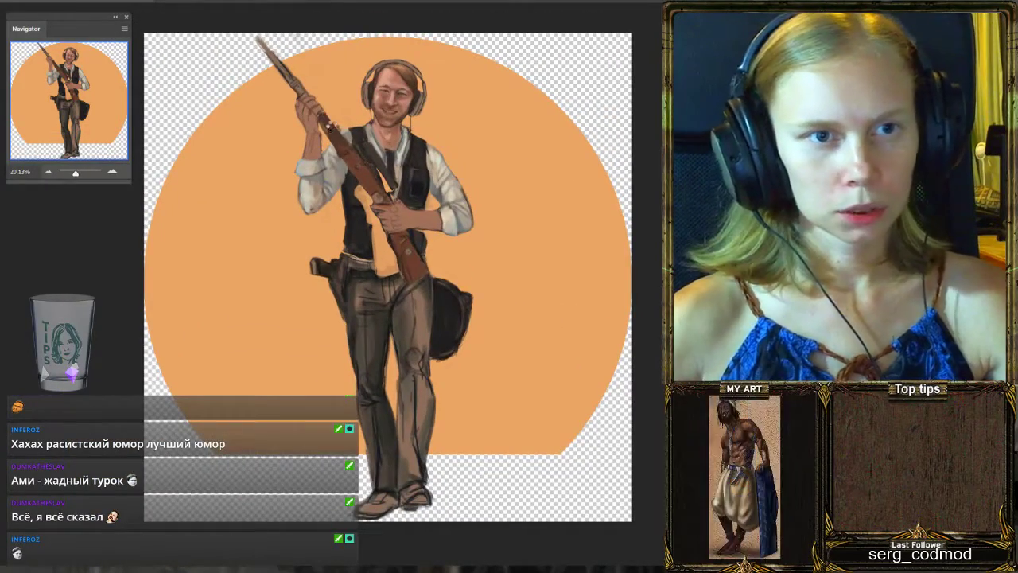
Flip the canvas back to unmirrored and zoom around to review the figure.
key("ctrl+shift+h")
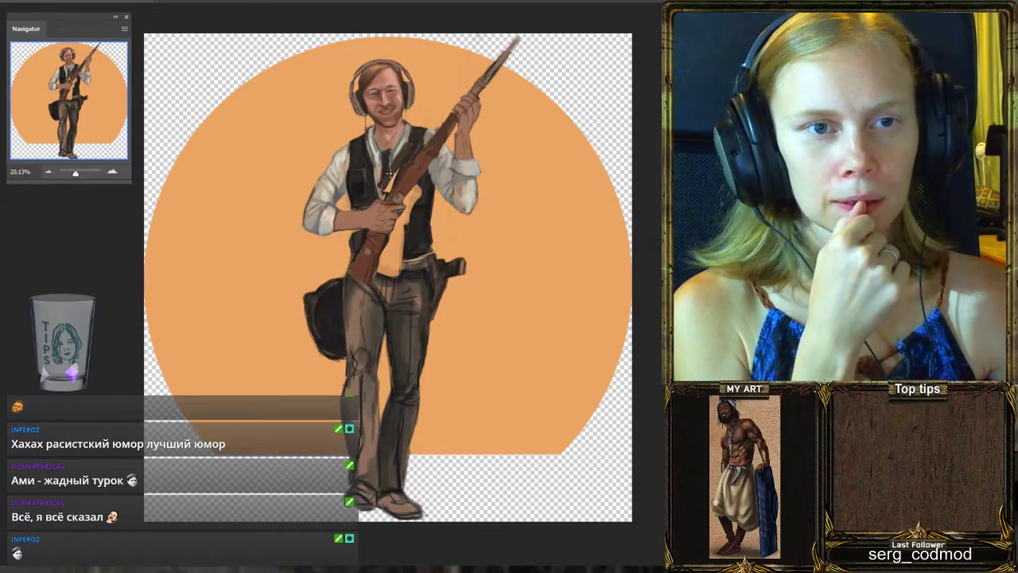
scroll(421, 95, "up", 2)
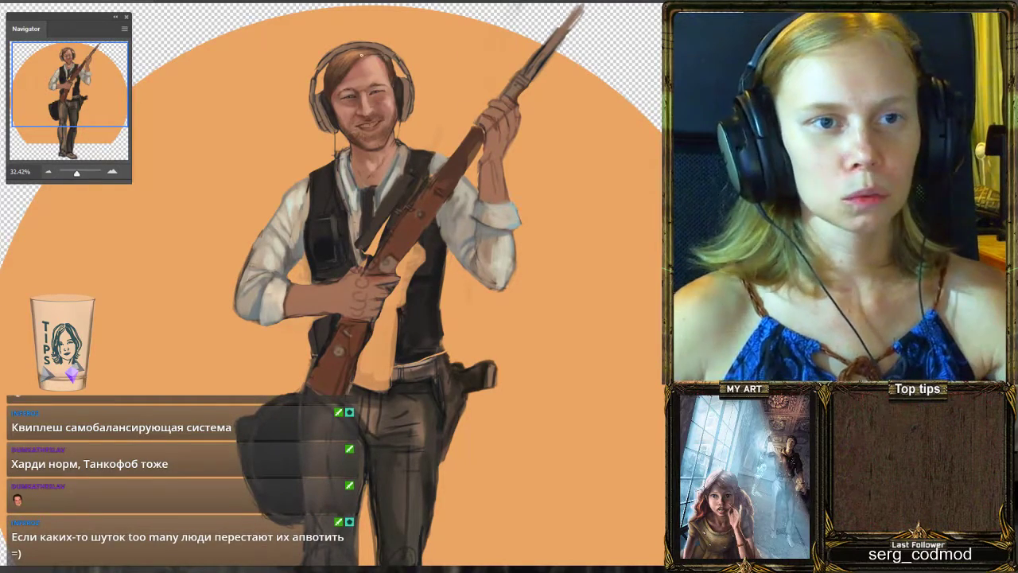
scroll(361, 54, "down", 3)
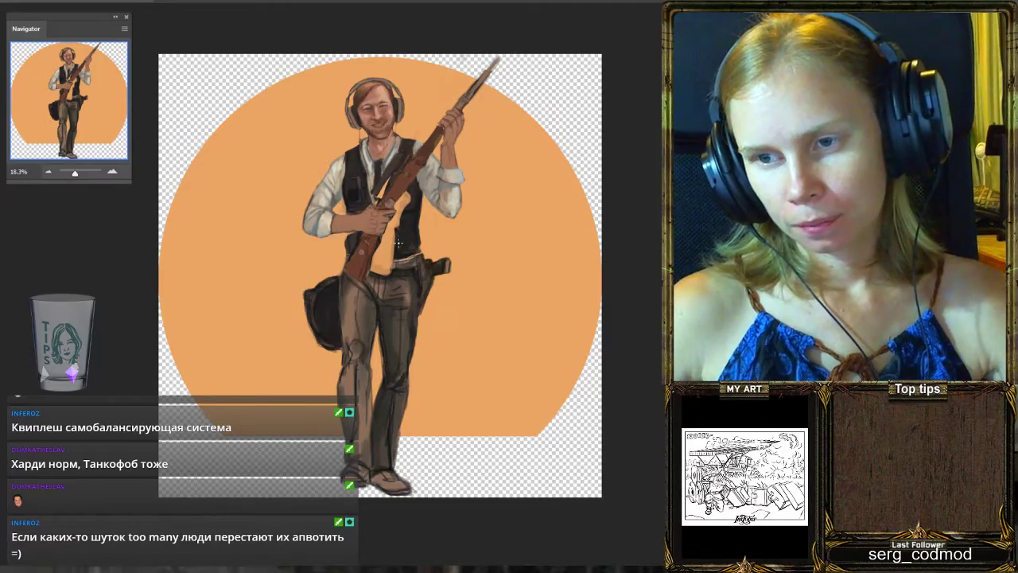
scroll(398, 262, "up", 2)
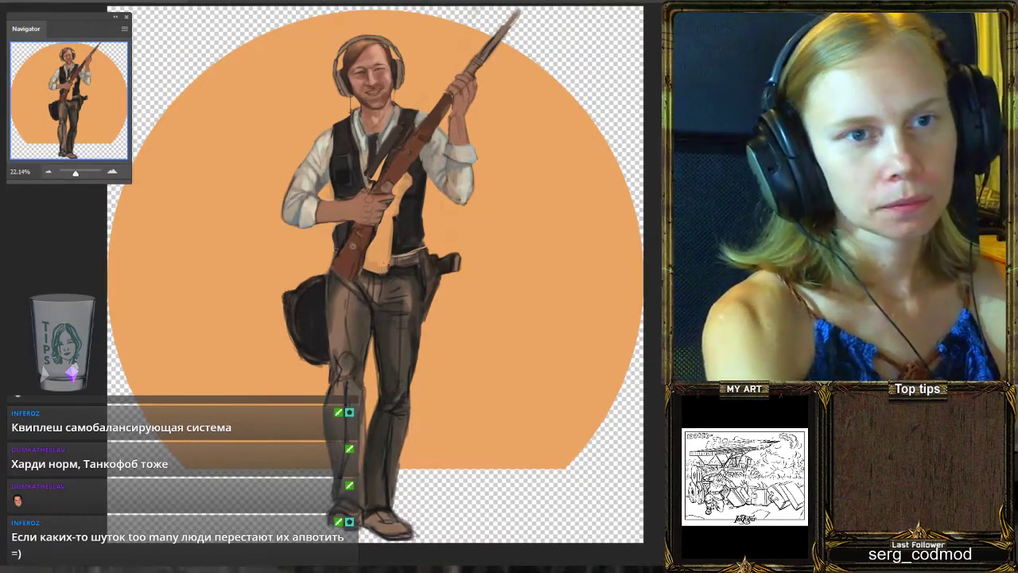
scroll(420, 63, "up", 2)
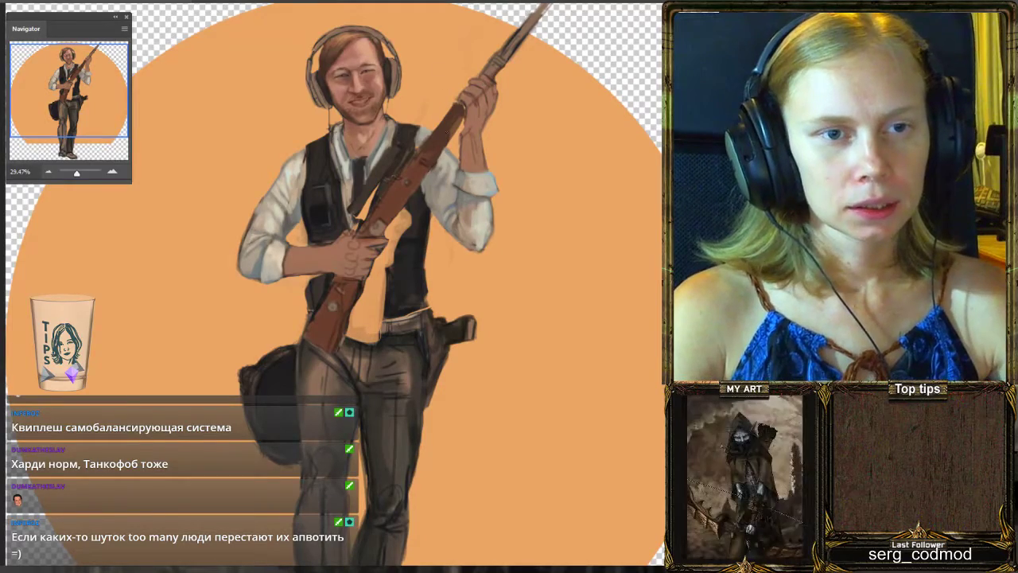
scroll(448, 132, "down", 2)
scroll(416, 95, "up", 2)
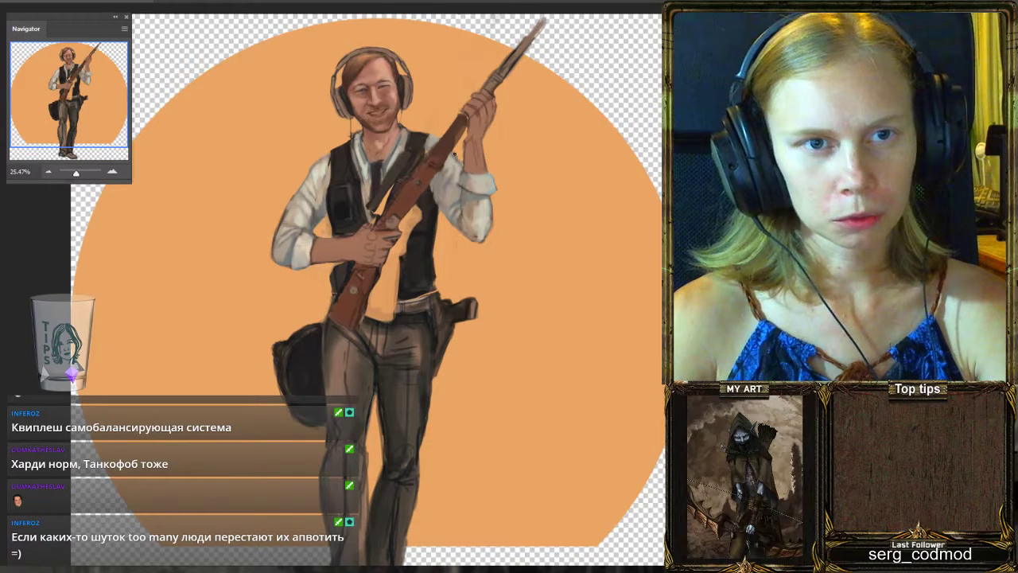
Sample a colour near the raised hand and paint darker shading on the vest and belt, leaving a pale buckle.
left_click(454, 151, "alt")
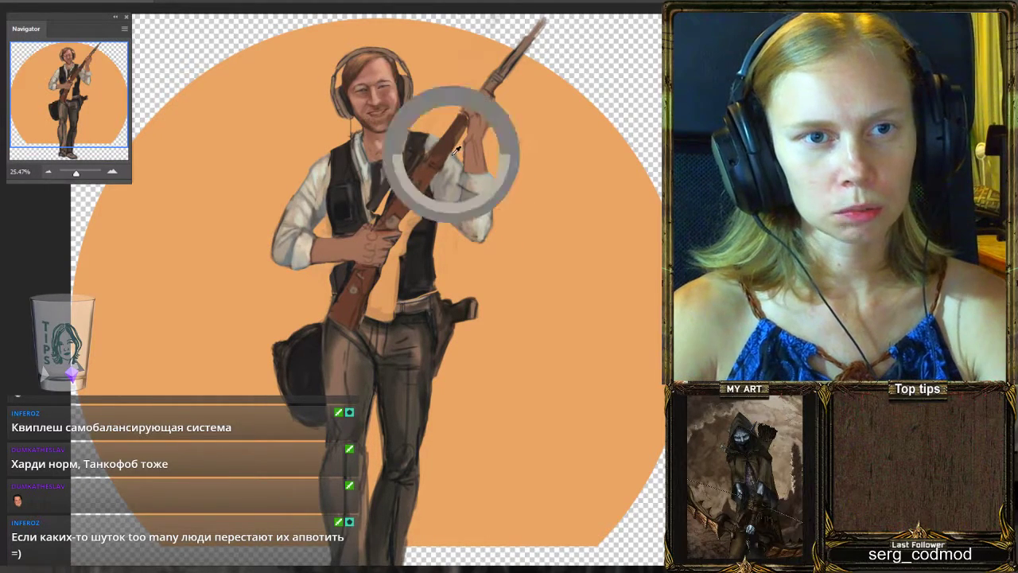
scroll(458, 122, "up", 1)
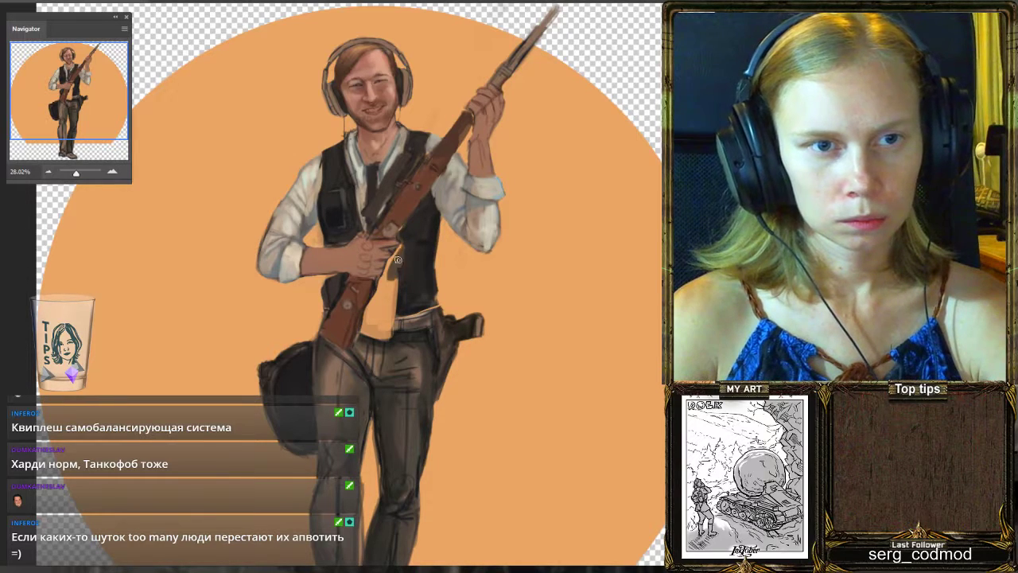
mouse_move(391, 303)
left_mouse_down()
mouse_move(385, 310)
mouse_move(397, 278)
mouse_move(382, 301)
mouse_move(386, 308)
mouse_move(394, 291)
mouse_move(406, 312)
mouse_move(402, 276)
mouse_move(384, 299)
mouse_move(392, 261)
mouse_move(376, 317)
mouse_move(391, 275)
left_mouse_up()
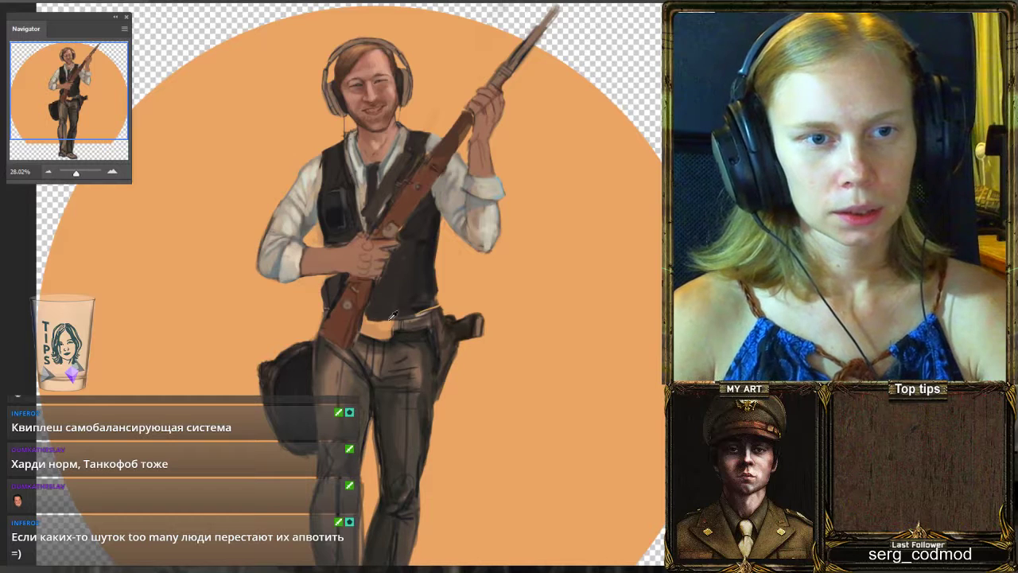
mouse_move(395, 328)
left_mouse_down()
mouse_move(370, 325)
mouse_move(398, 328)
left_mouse_up()
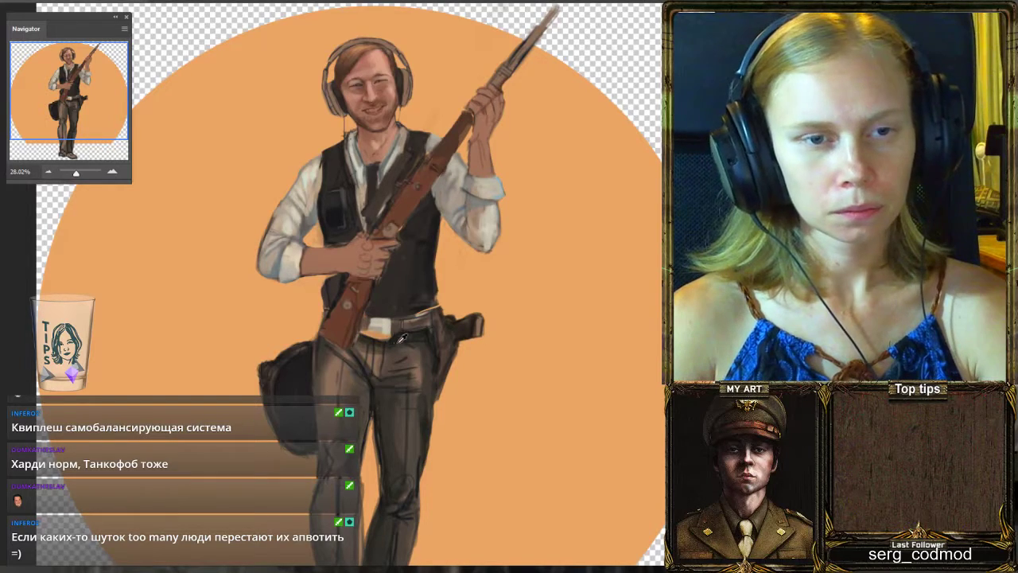
left_click_drag(402, 337, 360, 334)
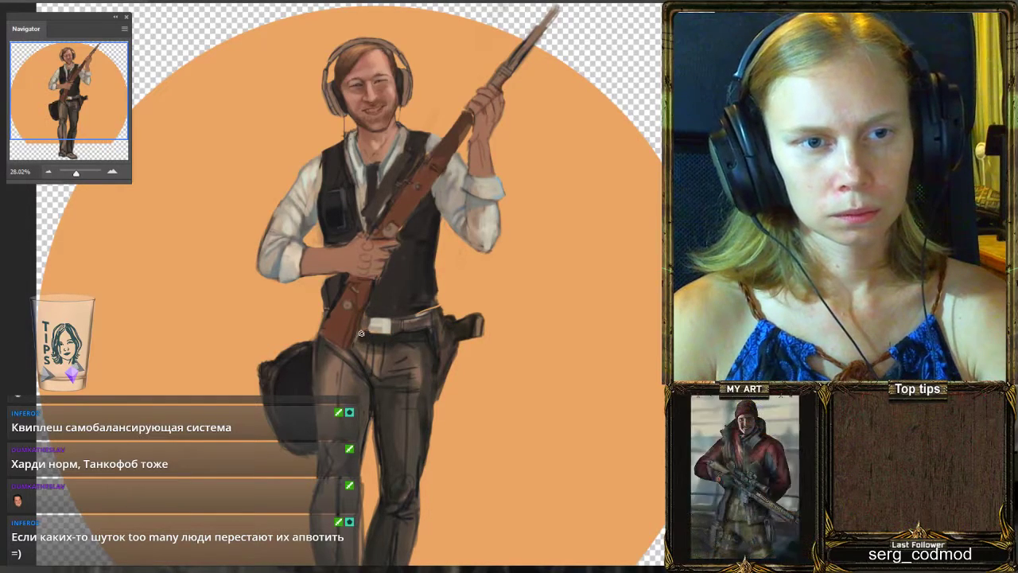
scroll(416, 333, "down", 4)
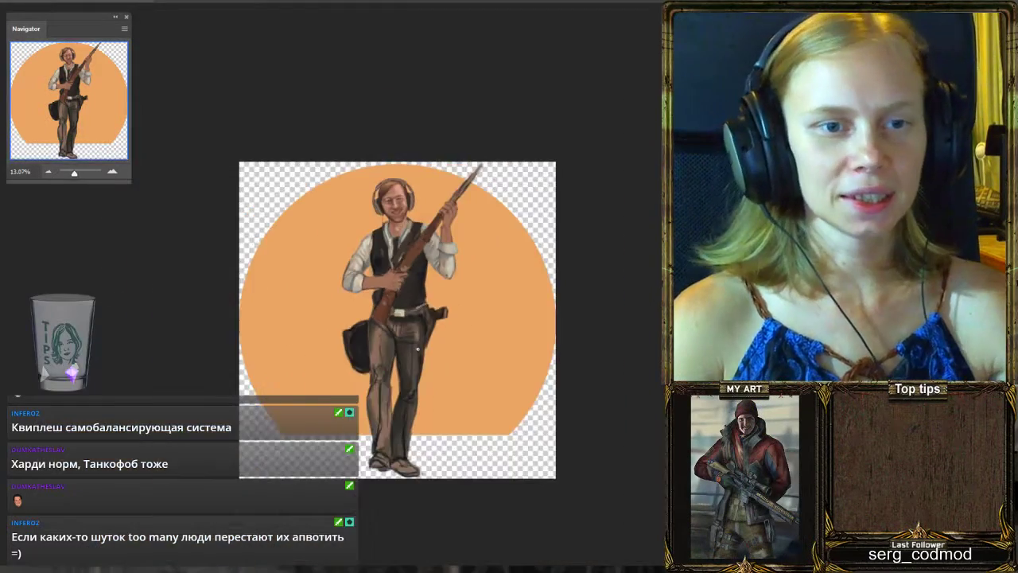
Paint a light blue highlight along the rifle above the lower hand, forming a grey-blue scope shape.
scroll(417, 348, "up", 4)
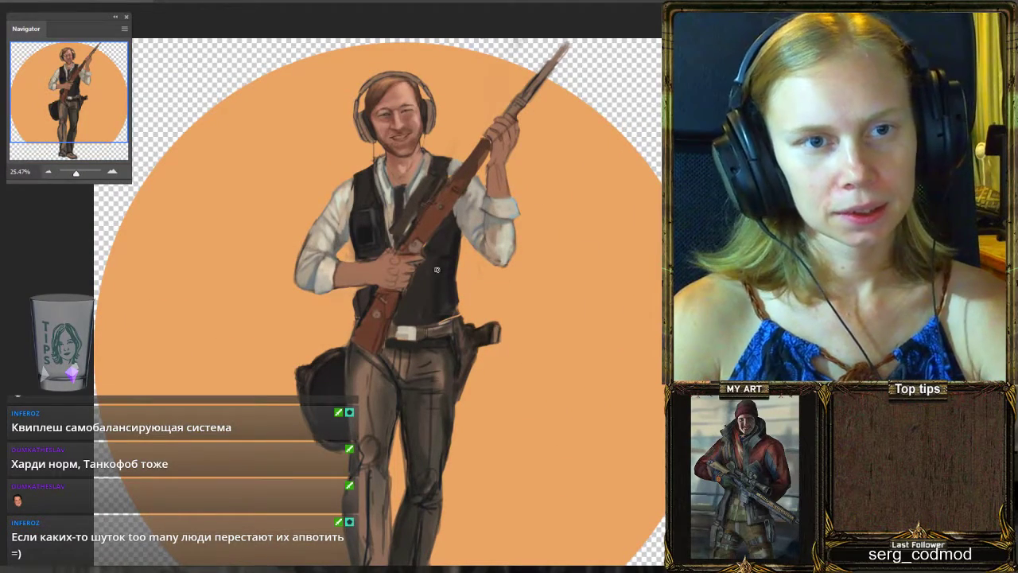
scroll(520, 133, "down", 3)
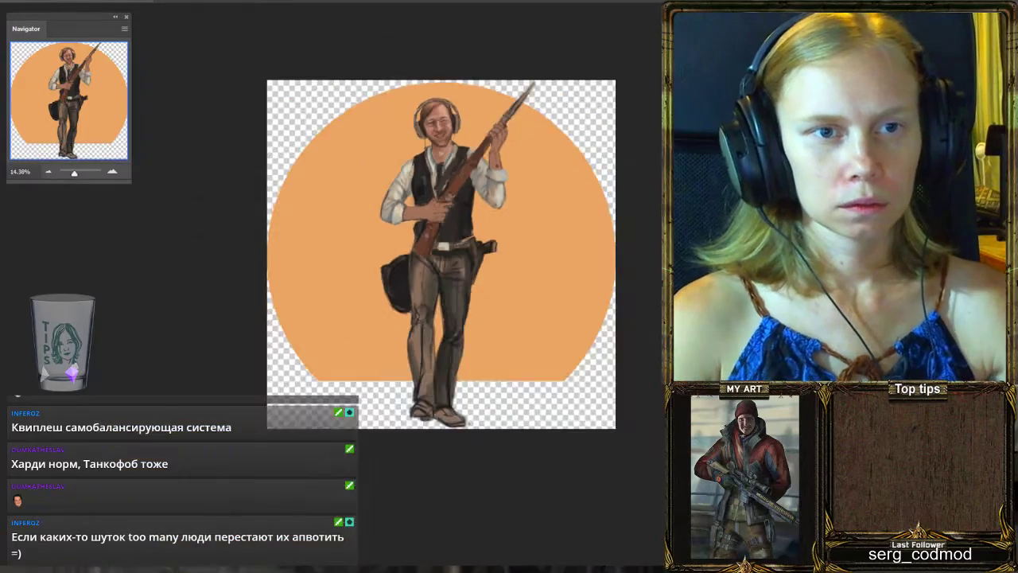
scroll(470, 131, "up", 3)
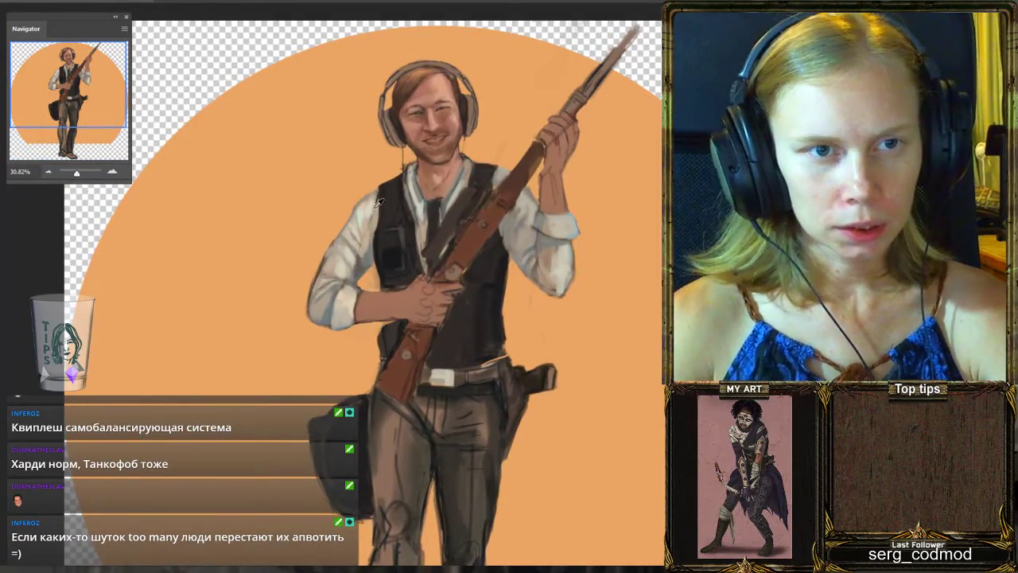
scroll(355, 178, "down", 3)
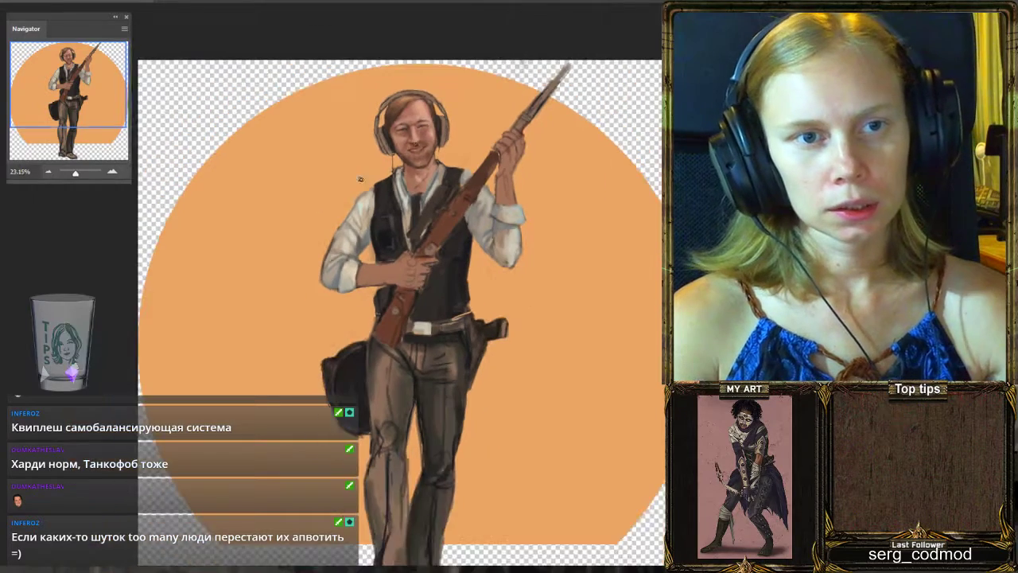
scroll(389, 330, "up", 3)
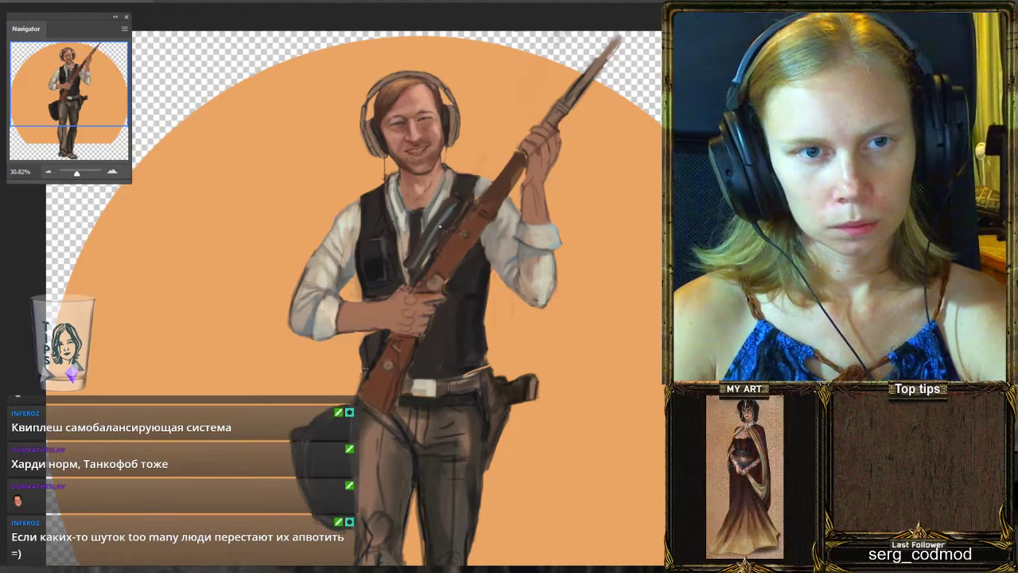
left_click_drag(449, 206, 411, 265)
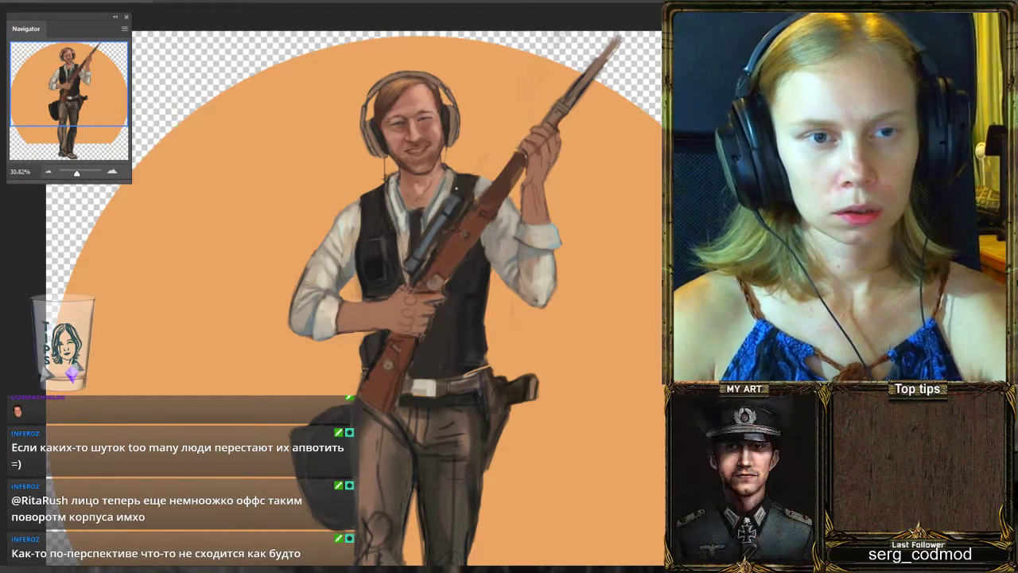
scroll(355, 299, "down", 2)
scroll(380, 251, "down", 1)
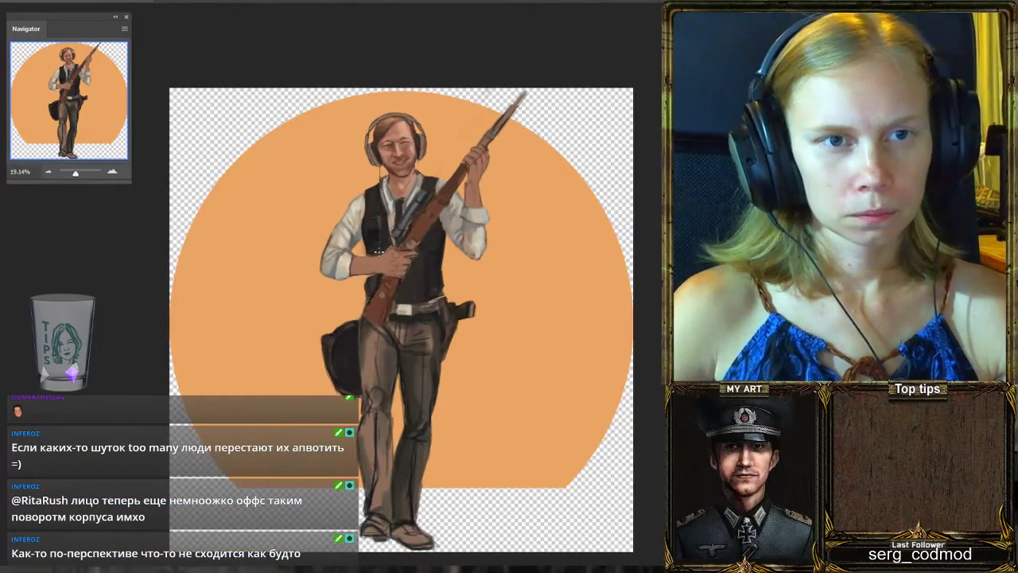
Mirror the canvas with Ctrl+Shift+H and reposition the view so the figure sits lower.
key("ctrl+shift+h")
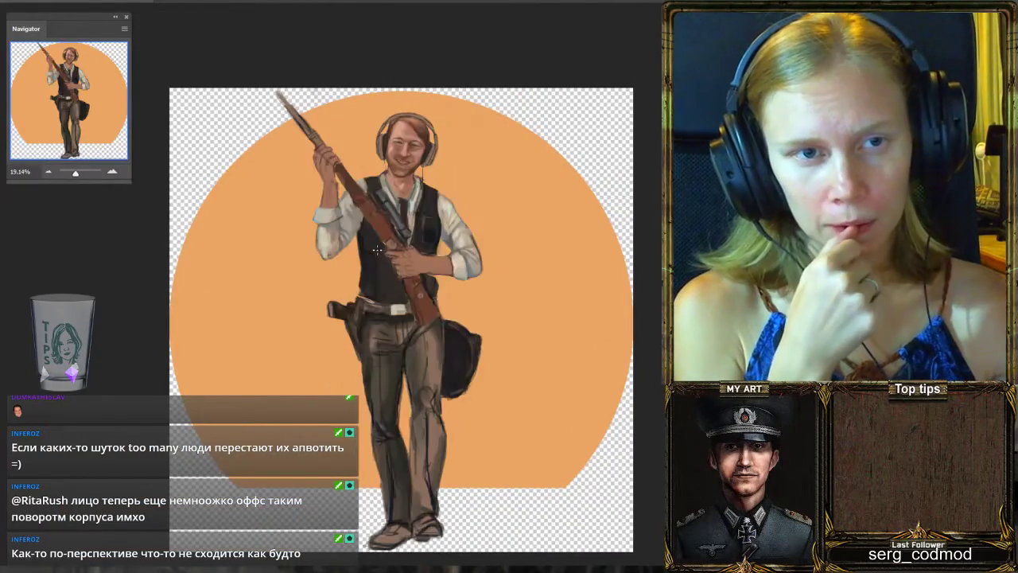
scroll(389, 156, "up", 2)
scroll(427, 172, "up", 2)
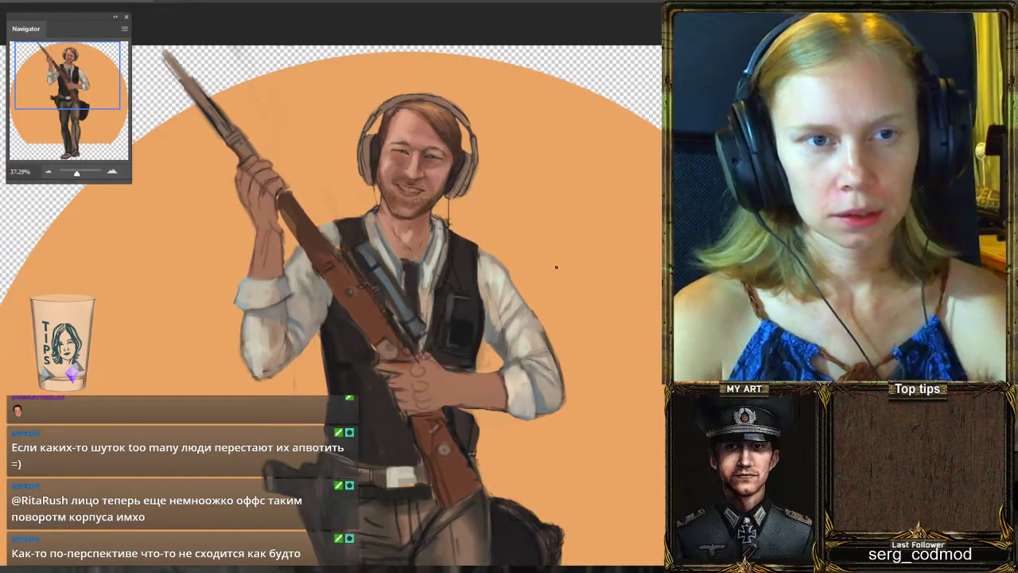
scroll(537, 326, "down", 1)
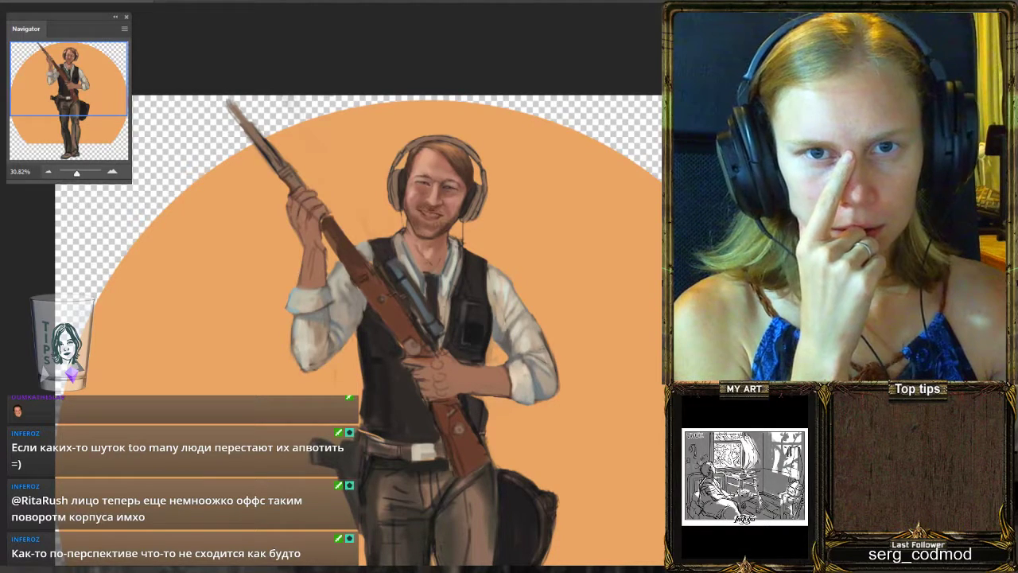
scroll(380, 186, "up", 1)
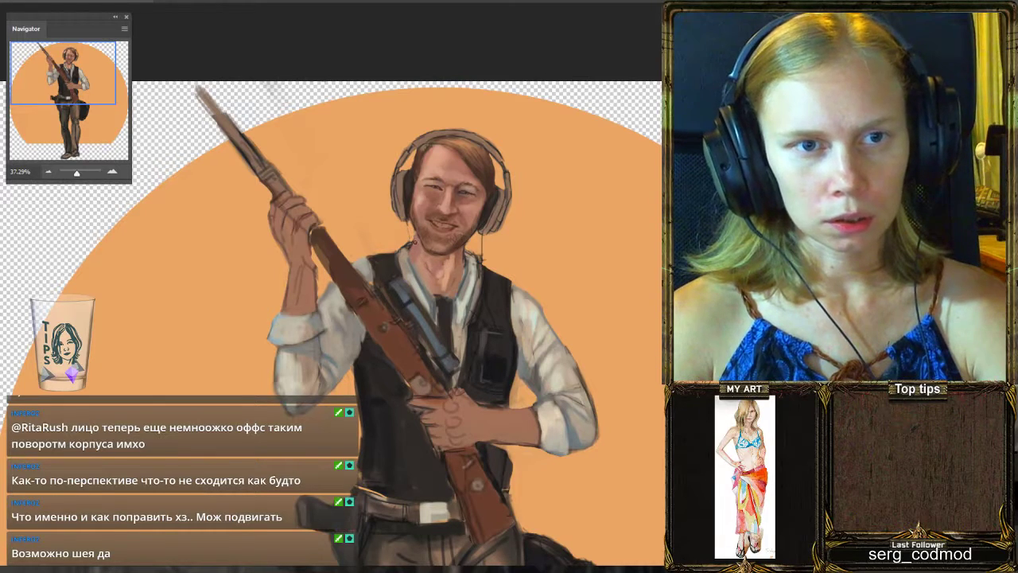
left_click_drag(422, 245, 438, 180)
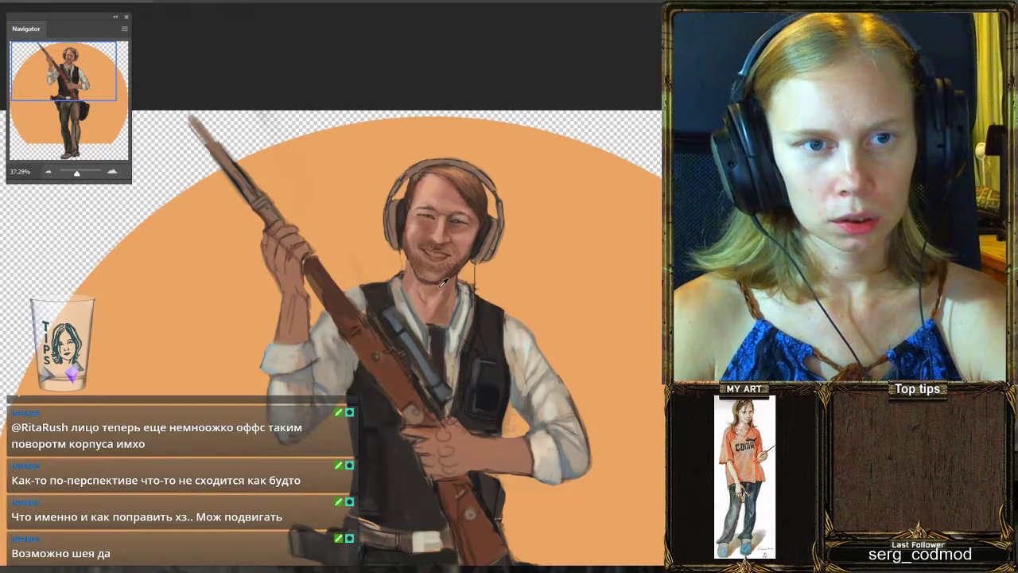
Darken the neck above the collar, then lasso-select the head and headphones.
left_click_drag(409, 291, 428, 323)
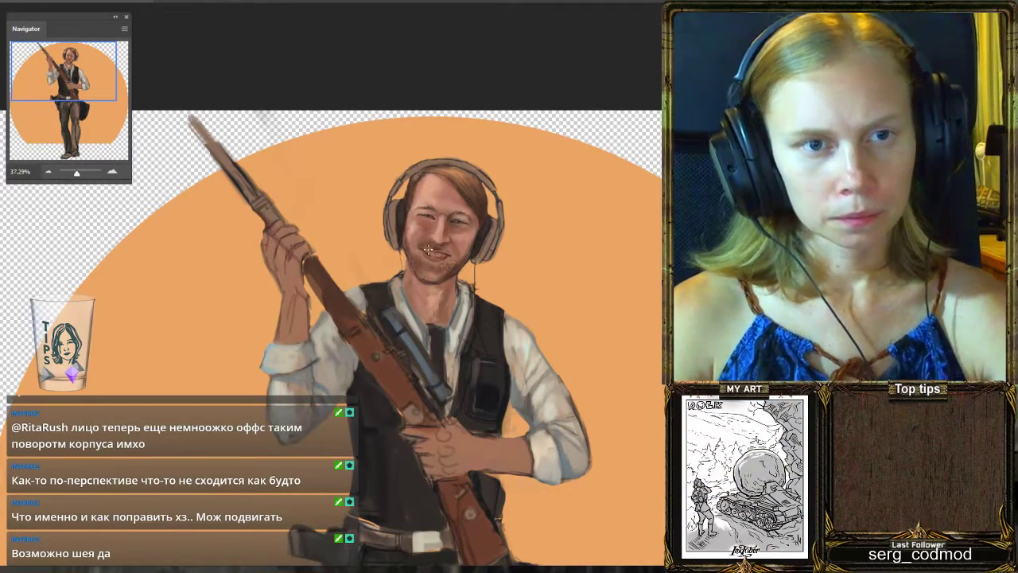
scroll(409, 261, "down", 3)
scroll(477, 241, "up", 2)
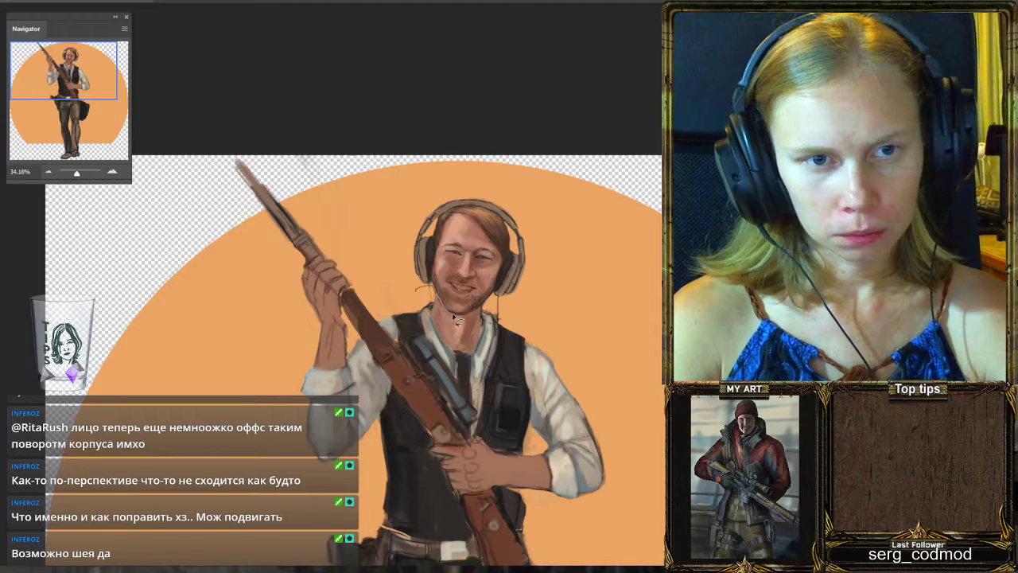
mouse_move(473, 317)
left_mouse_down()
mouse_move(529, 302)
mouse_move(556, 246)
mouse_move(476, 182)
mouse_move(362, 227)
mouse_move(409, 291)
left_mouse_up()
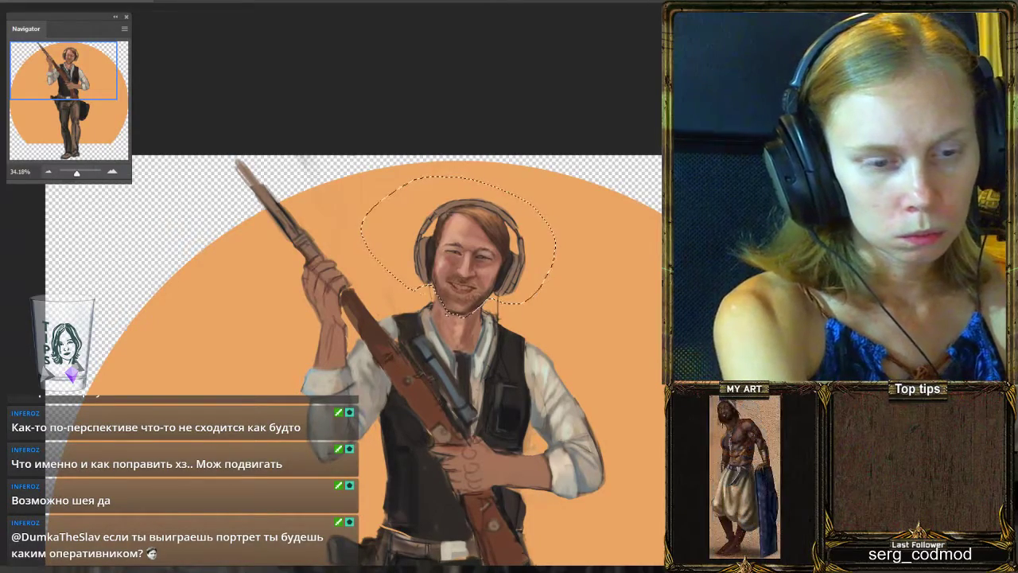
Free Transform the selected head and headphones, rotating them about 6.5° counter-clockwise, and commit.
scroll(502, 237, "down", 1)
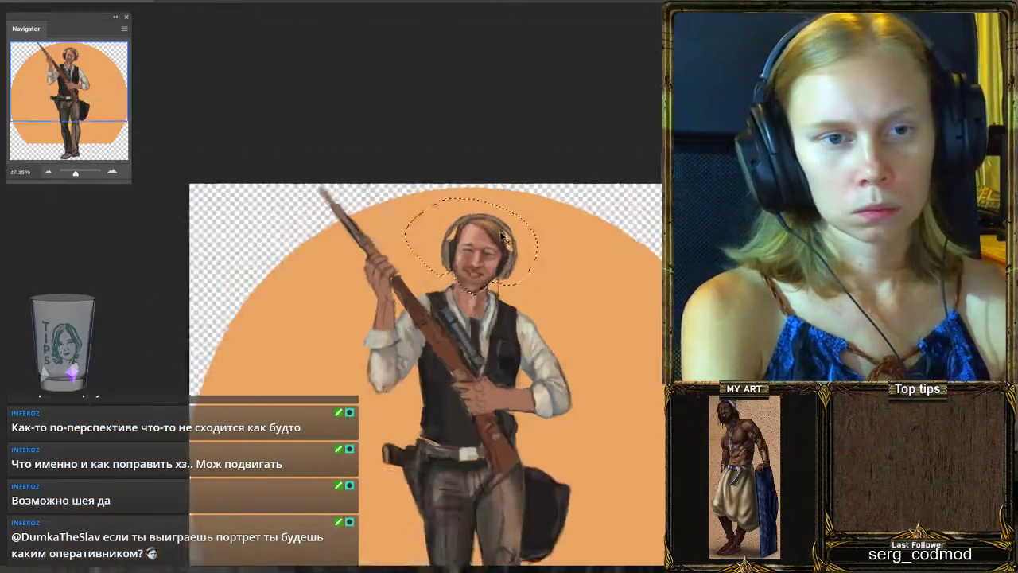
scroll(503, 237, "down", 2)
scroll(552, 246, "up", 1)
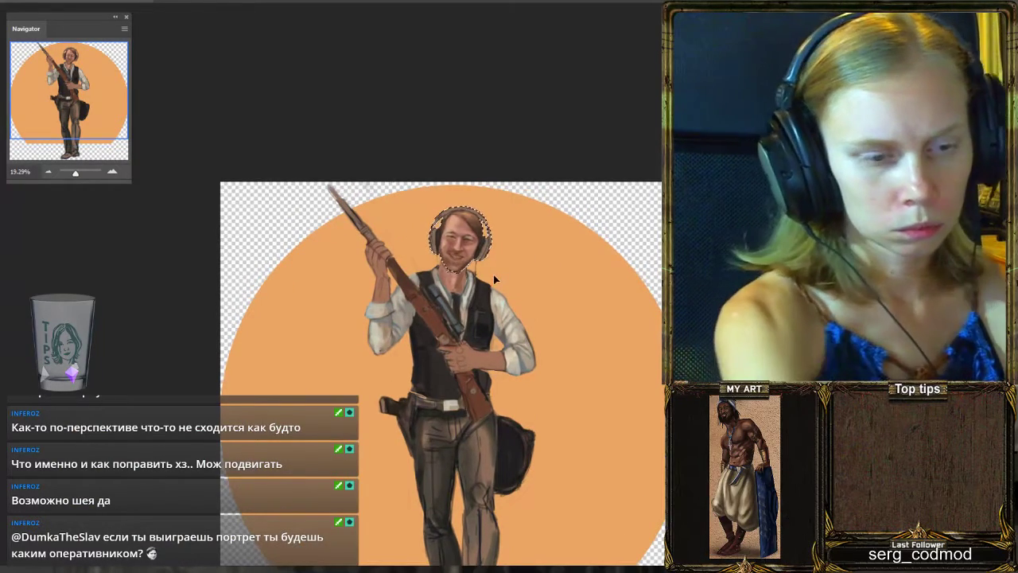
key("ctrl+t")
scroll(493, 272, "up", 2)
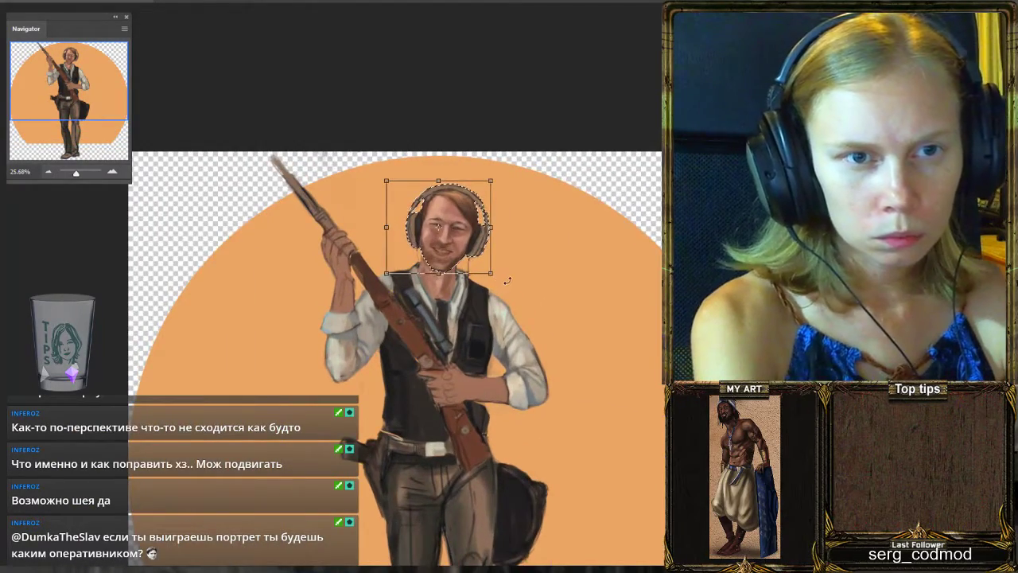
left_click_drag(506, 280, 493, 249)
scroll(492, 248, "up", 1)
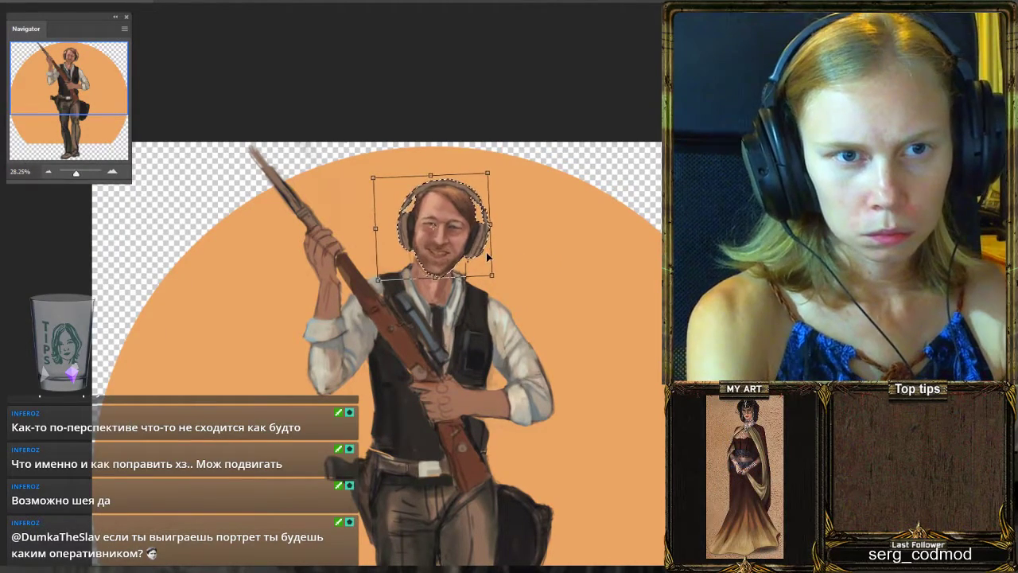
scroll(469, 235, "down", 1)
scroll(451, 220, "up", 2)
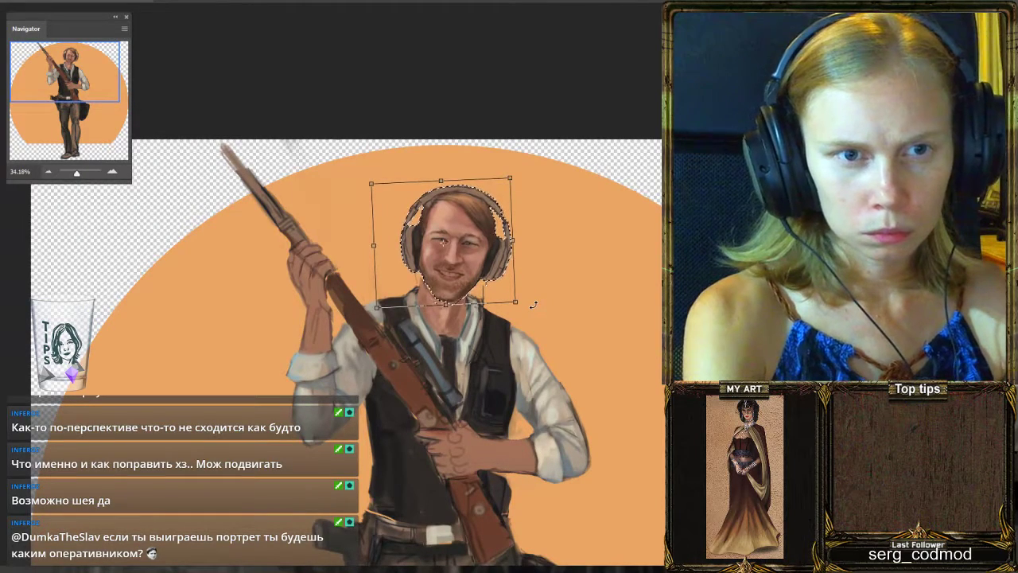
left_click_drag(535, 314, 539, 312)
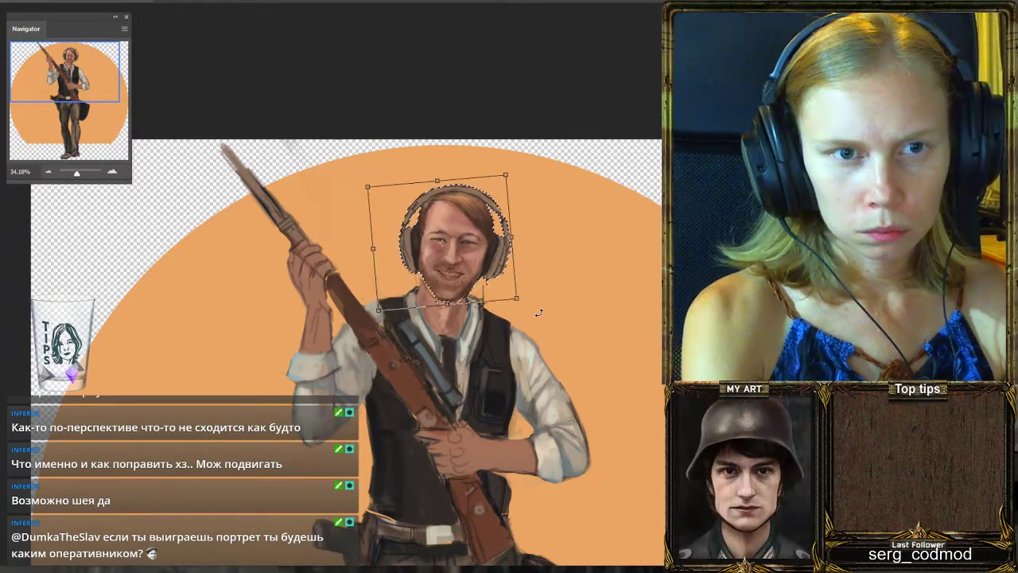
scroll(524, 236, "down", 2)
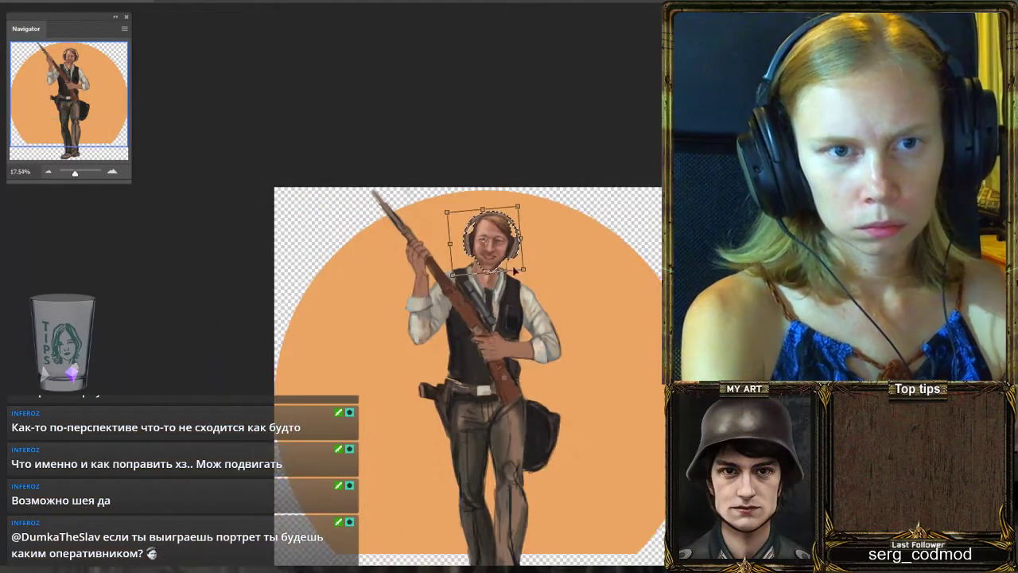
key("Return")
scroll(506, 275, "down", 1)
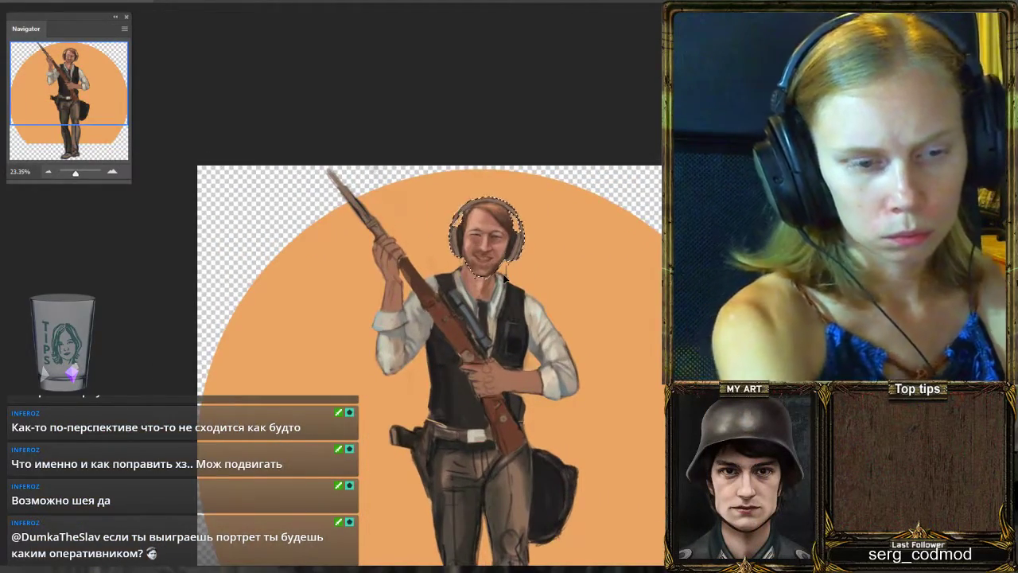
scroll(506, 276, "up", 2)
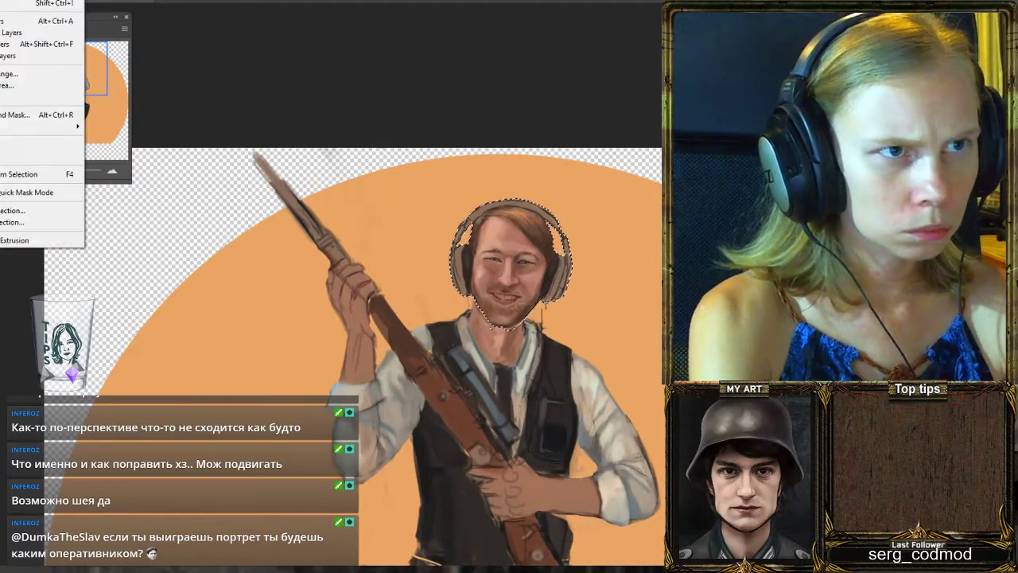
Deselect the head, shift the view left, and paint darker shading on the neck below the chin.
scroll(331, 214, "up", 1)
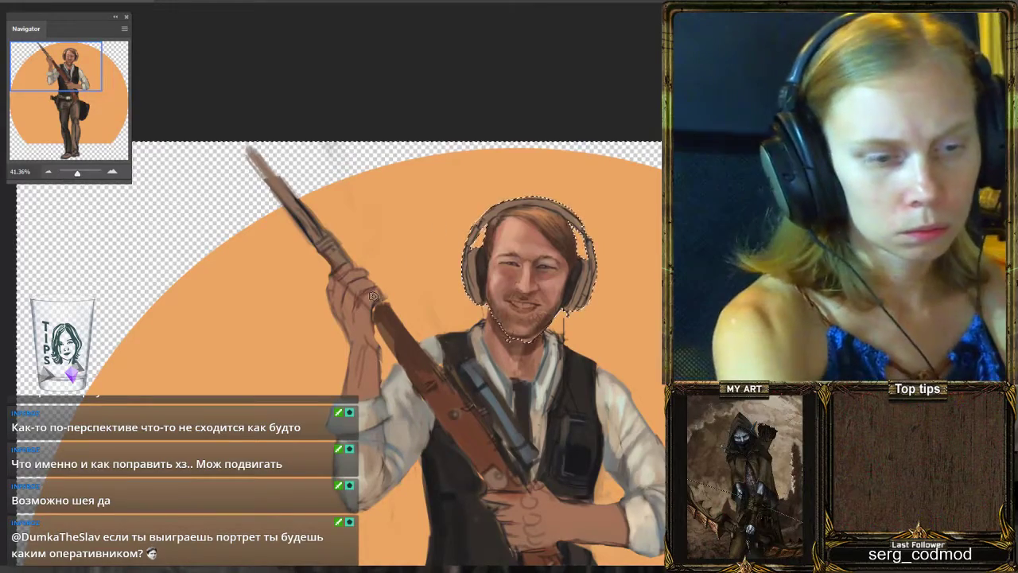
key("ctrl+d")
left_click_drag(387, 292, 340, 292)
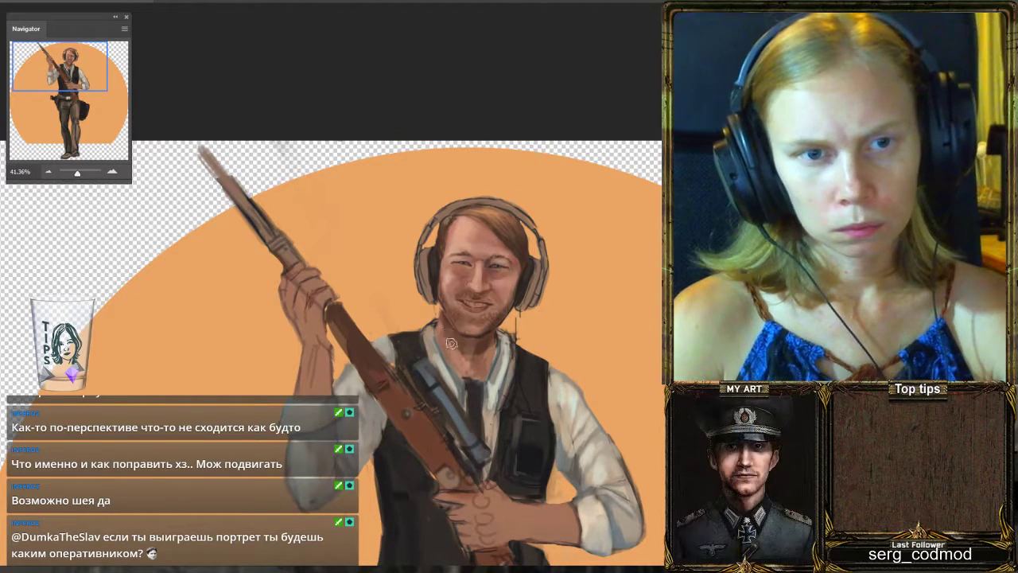
left_click_drag(451, 343, 487, 361)
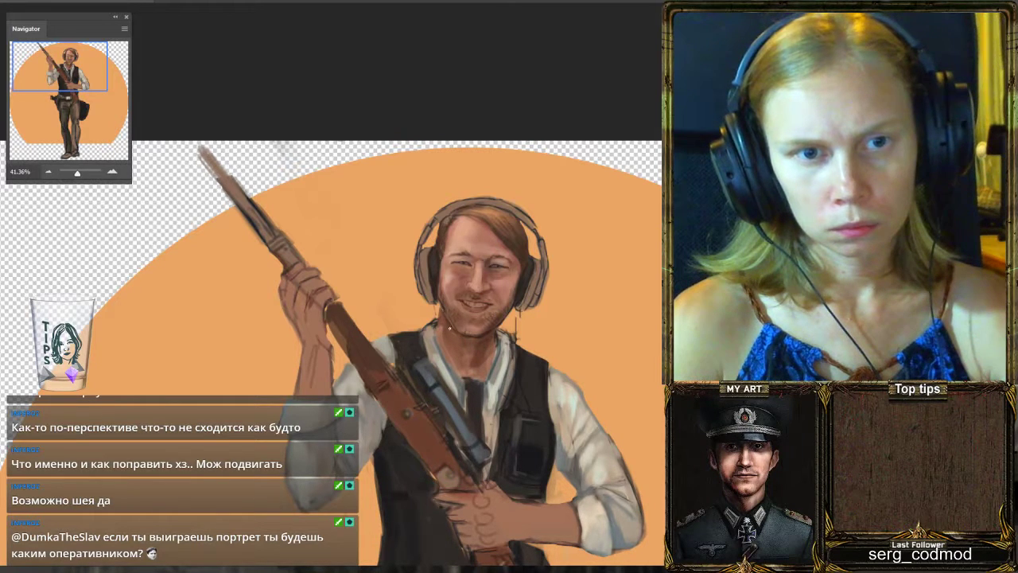
Flip the canvas horizontally so the rifle points up to the right, zooming around to review.
scroll(532, 198, "down", 3)
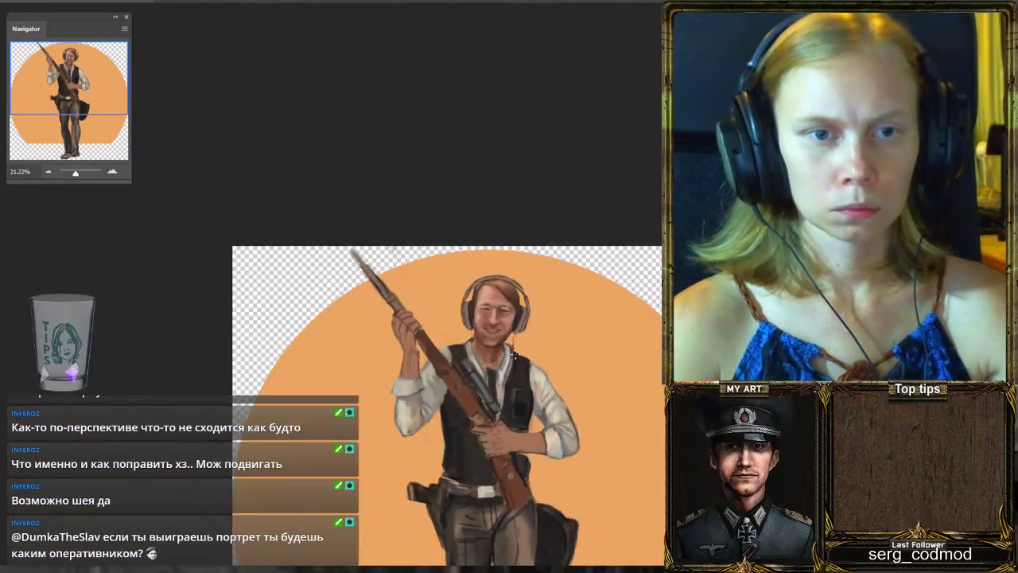
scroll(510, 322, "up", 3)
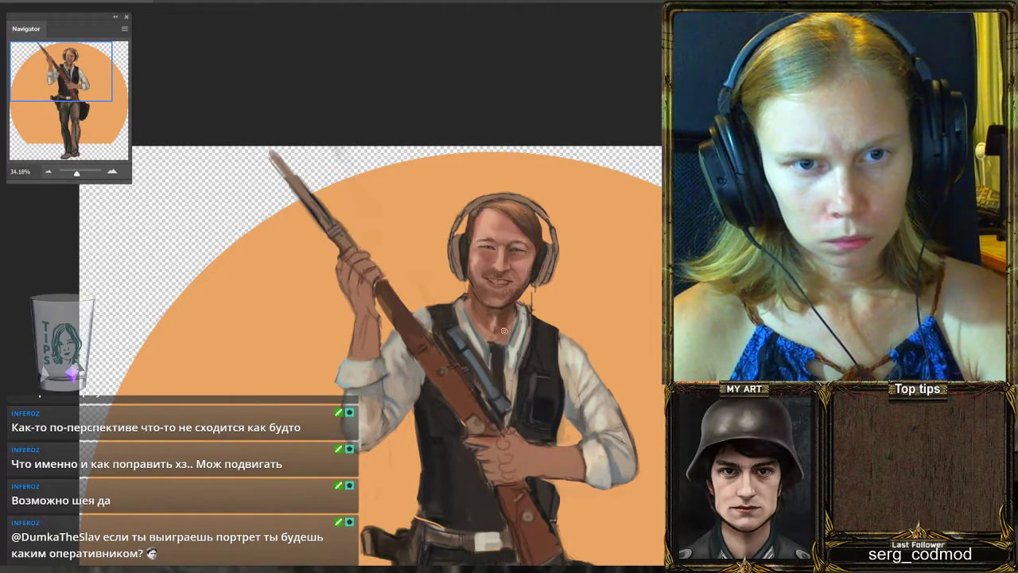
scroll(460, 264, "down", 4)
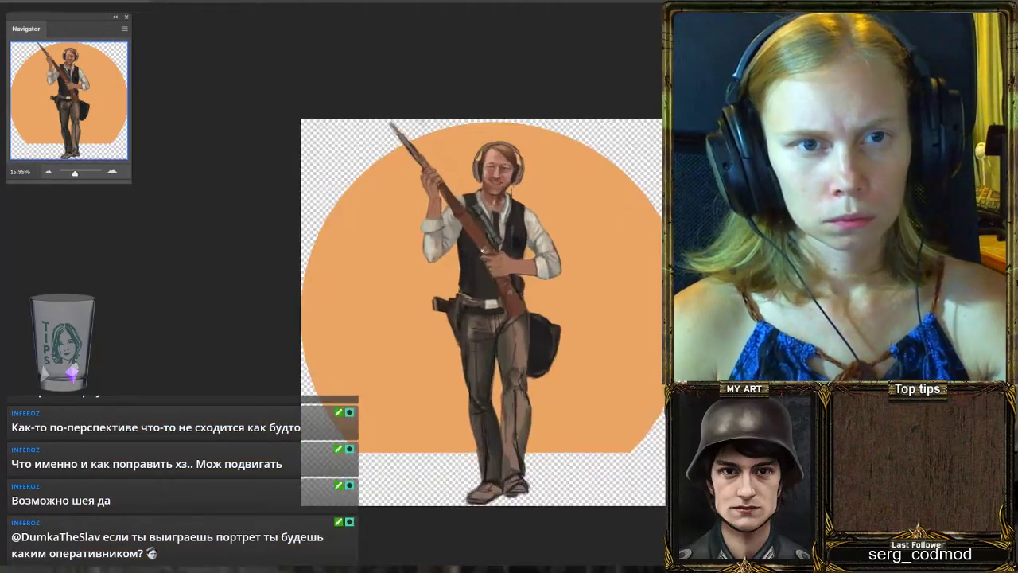
scroll(484, 252, "up", 3)
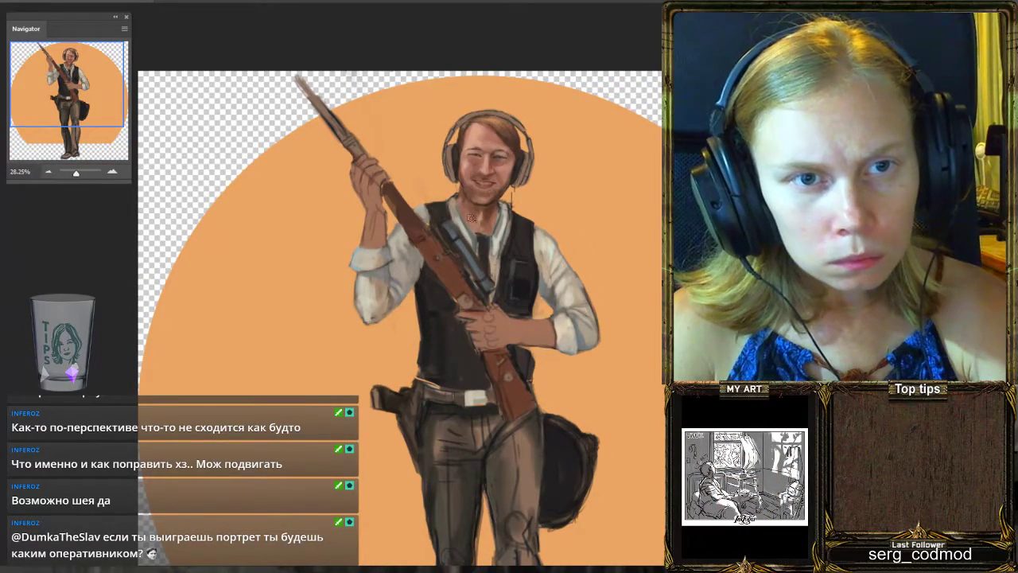
scroll(430, 180, "down", 2)
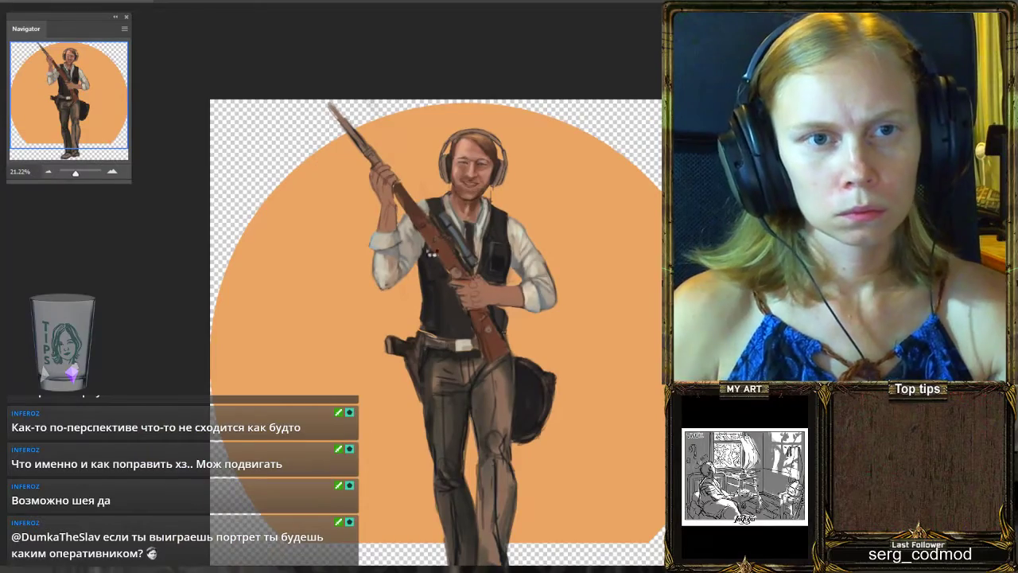
key("h")
scroll(343, 278, "down", 2)
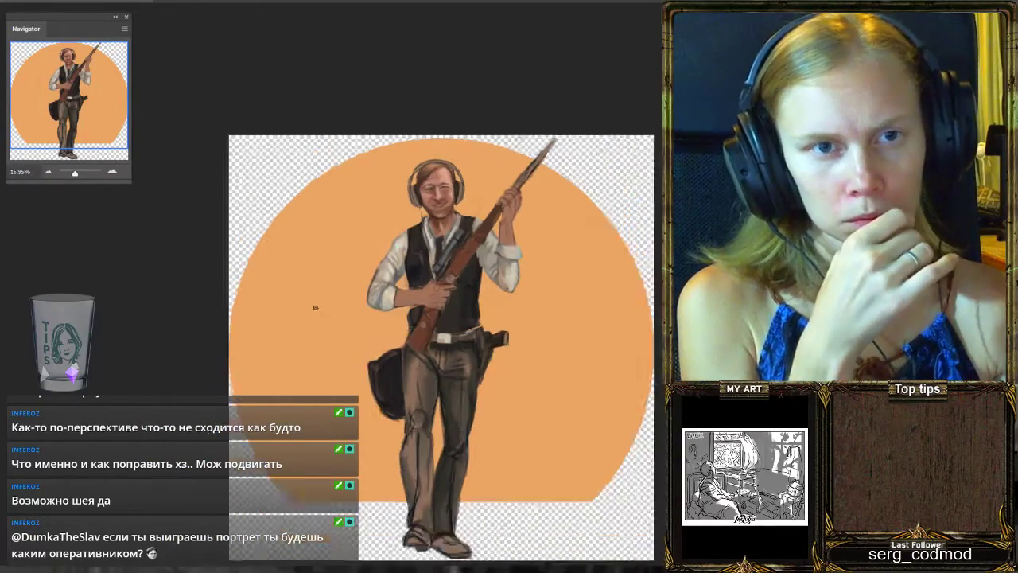
scroll(430, 188, "up", 5)
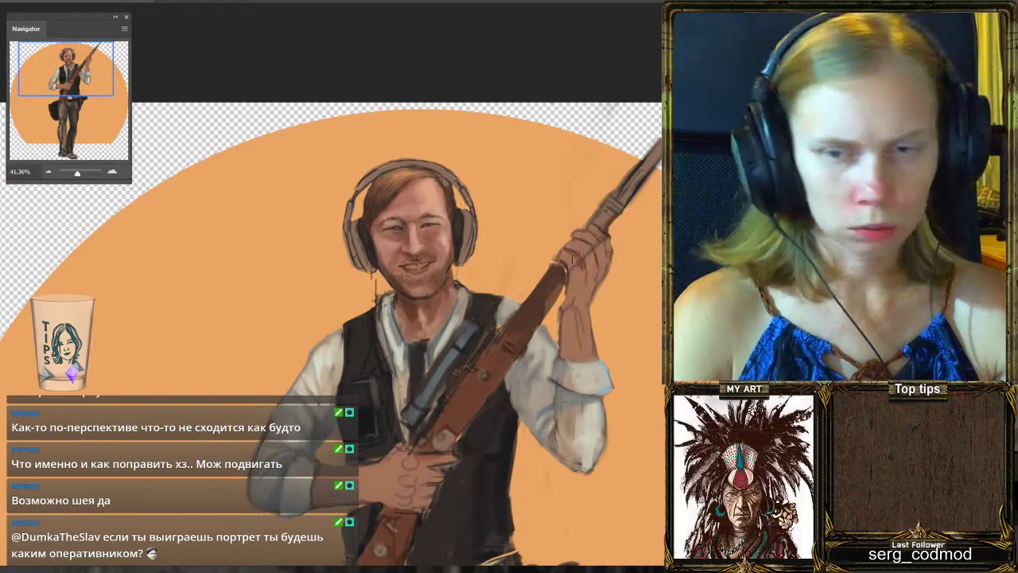
scroll(524, 288, "up", 1)
scroll(523, 286, "down", 1)
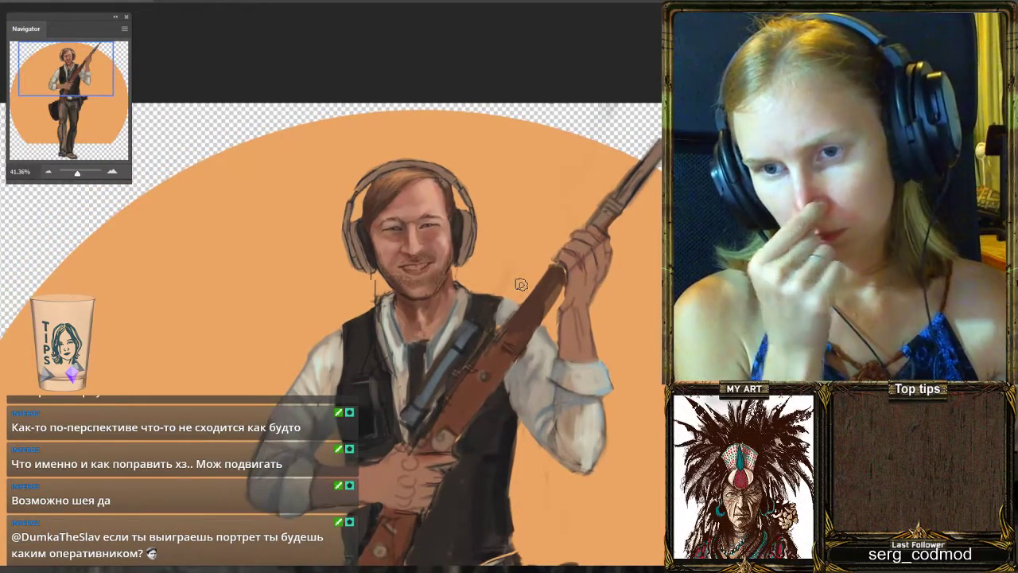
scroll(520, 284, "up", 2)
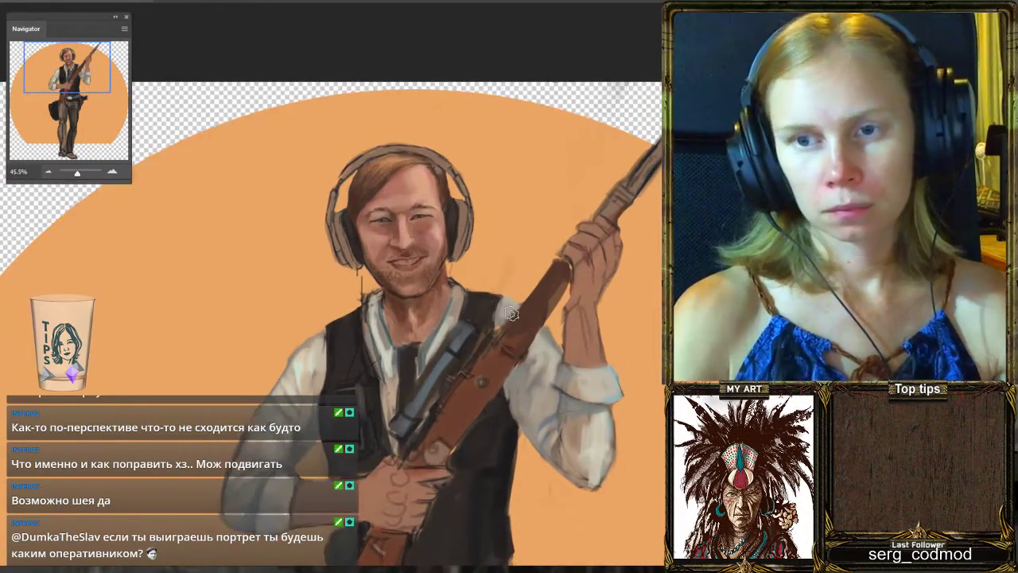
scroll(511, 315, "down", 2)
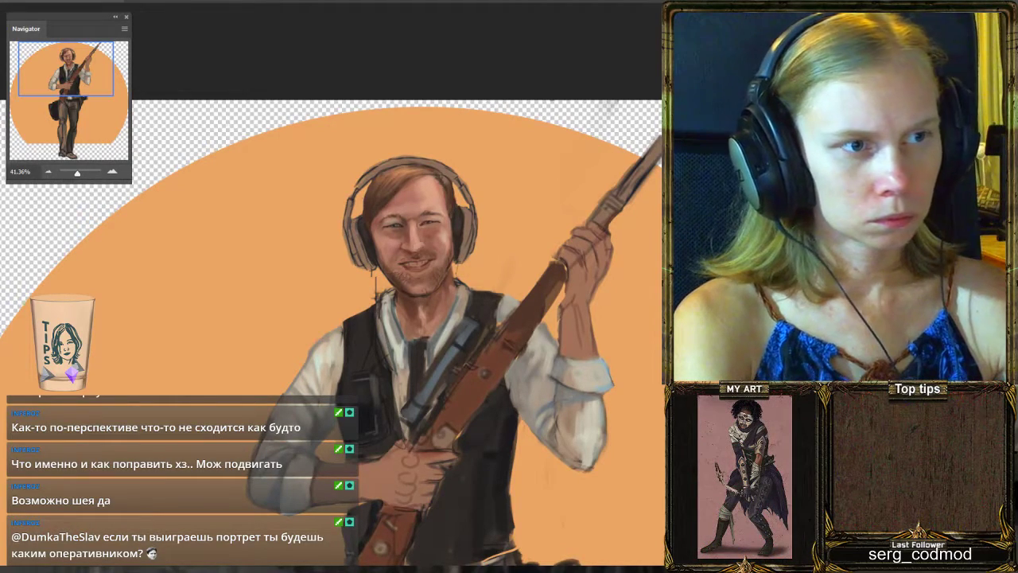
right_click(10, 337)
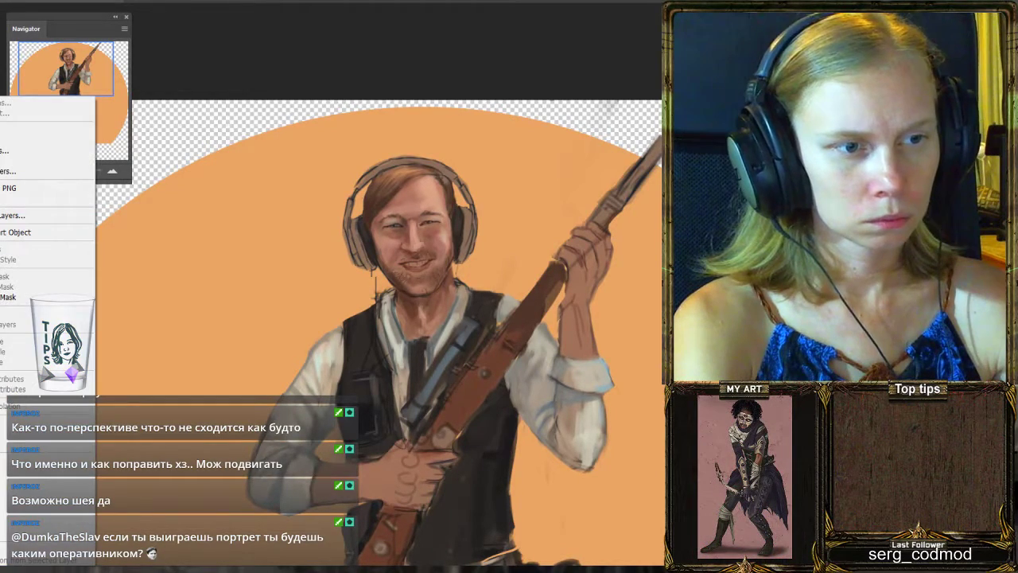
key("Escape")
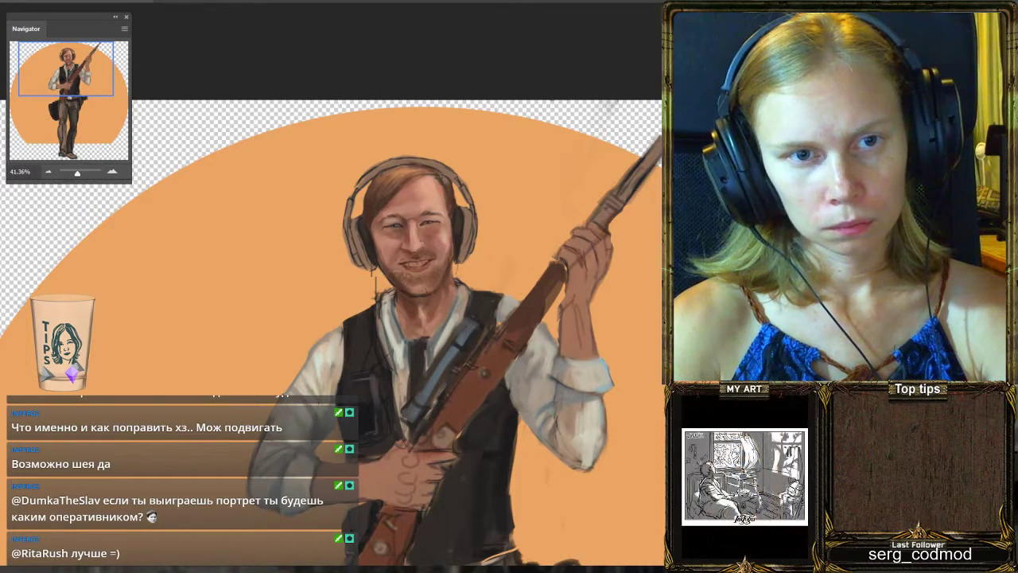
scroll(509, 262, "down", 2)
scroll(509, 263, "down", 2)
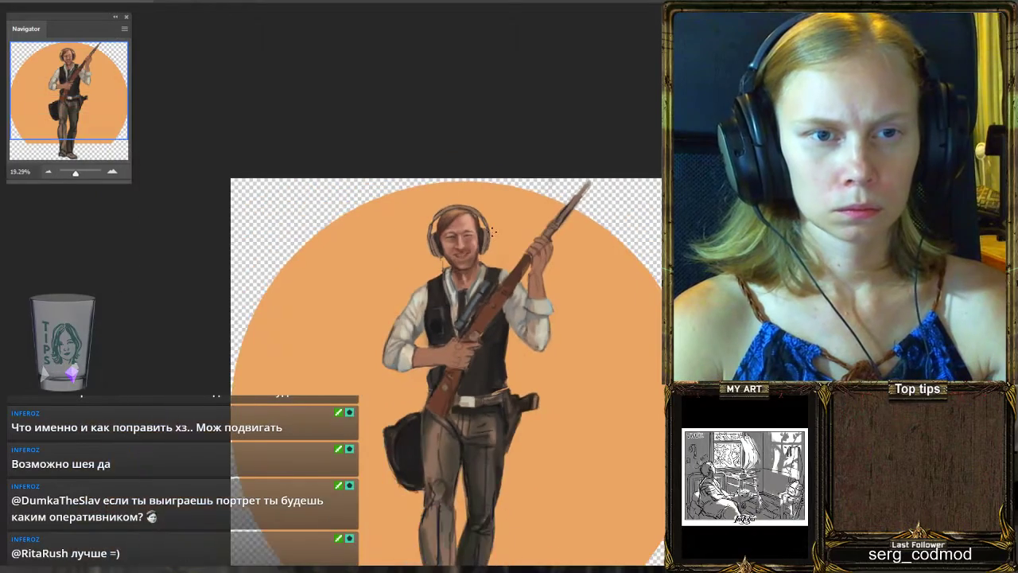
scroll(499, 249, "up", 4)
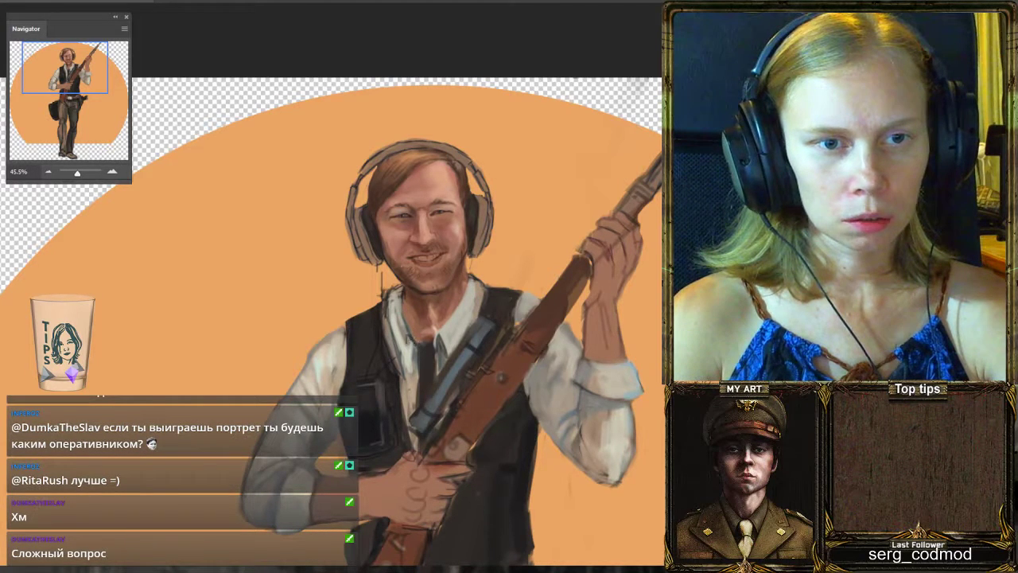
Paint dark shading along the vest edge by the collar and sample a nearby colour.
mouse_move(408, 338)
left_mouse_down()
mouse_move(401, 364)
mouse_move(390, 296)
left_mouse_up()
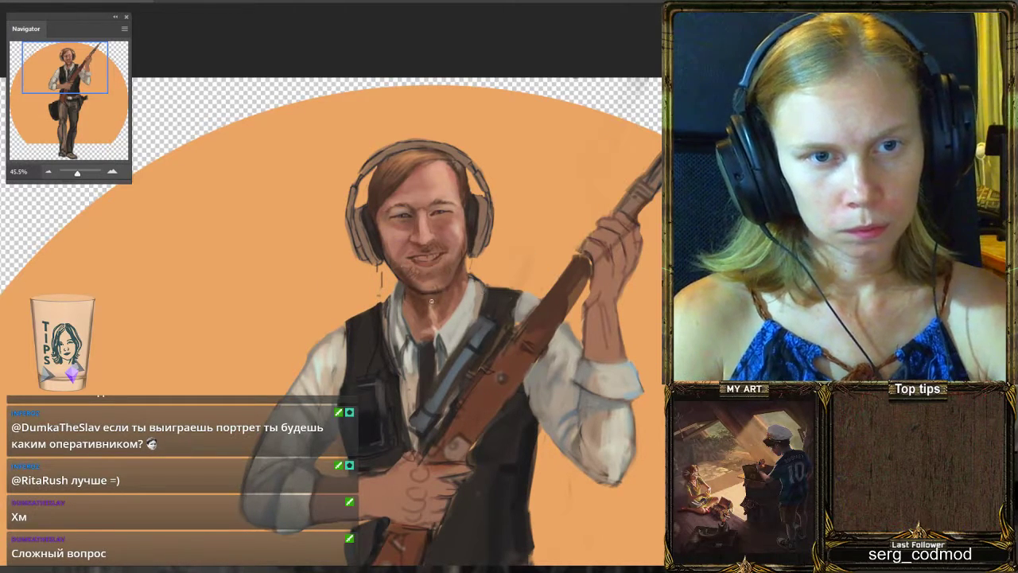
left_click(399, 292, "alt")
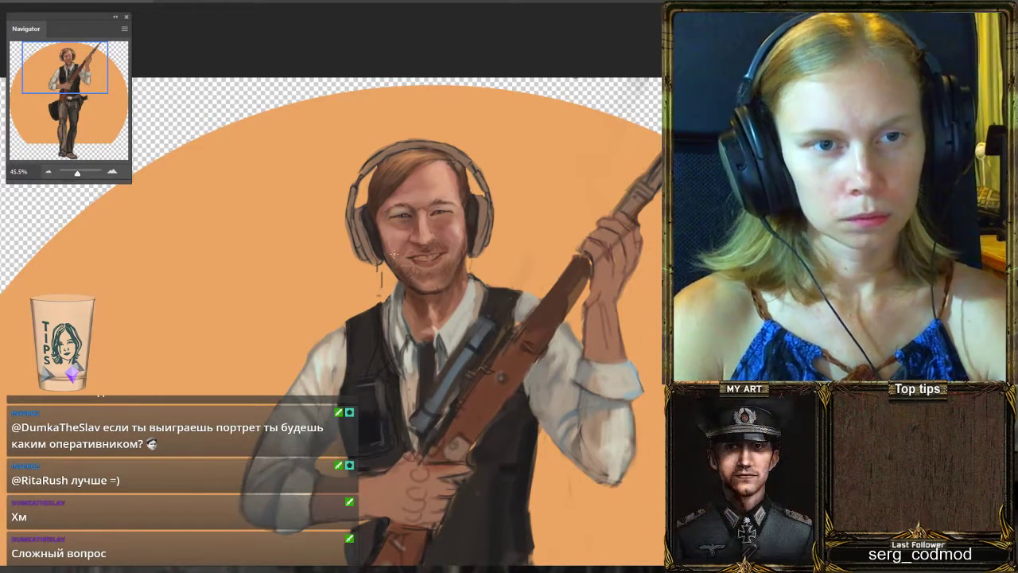
scroll(450, 274, "down", 3)
scroll(450, 275, "up", 4)
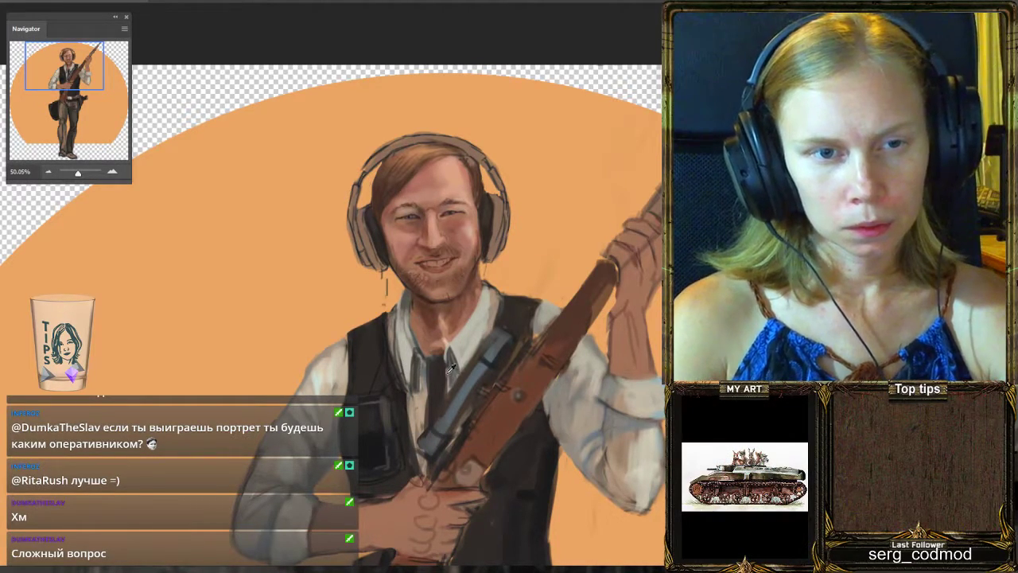
left_click_drag(423, 372, 417, 408)
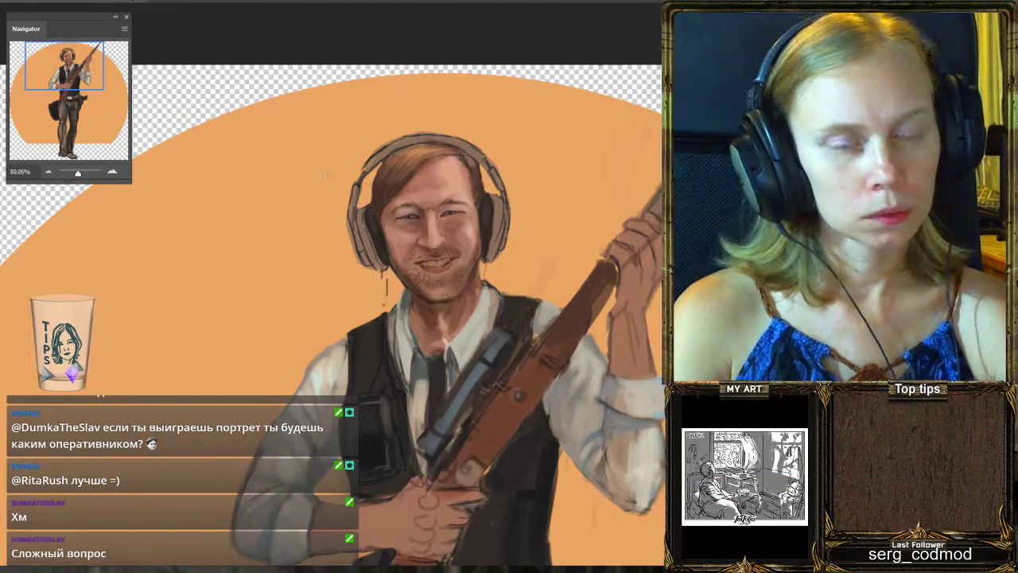
left_click(426, 363, "alt")
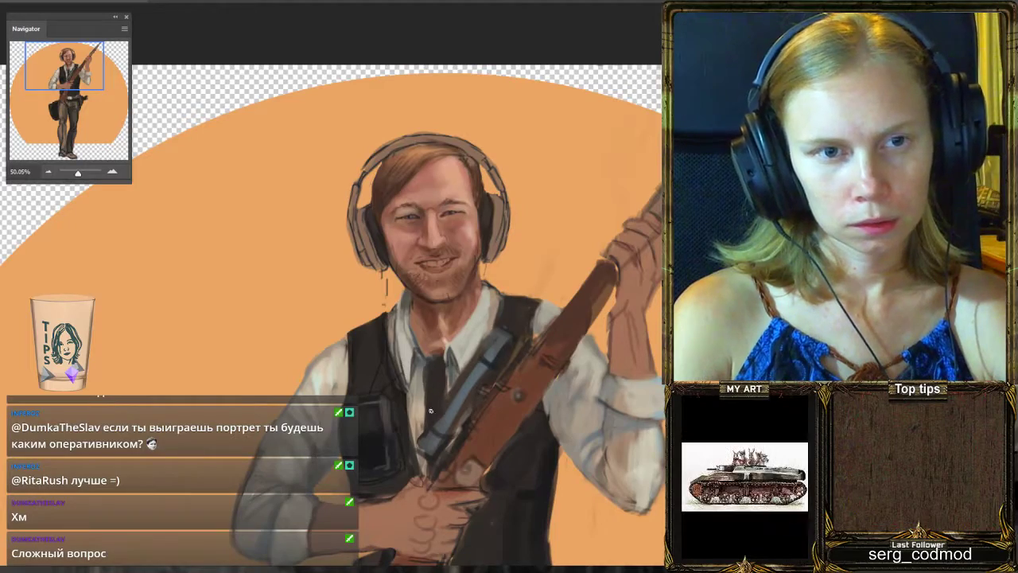
scroll(432, 352, "down", 3)
scroll(466, 349, "up", 2)
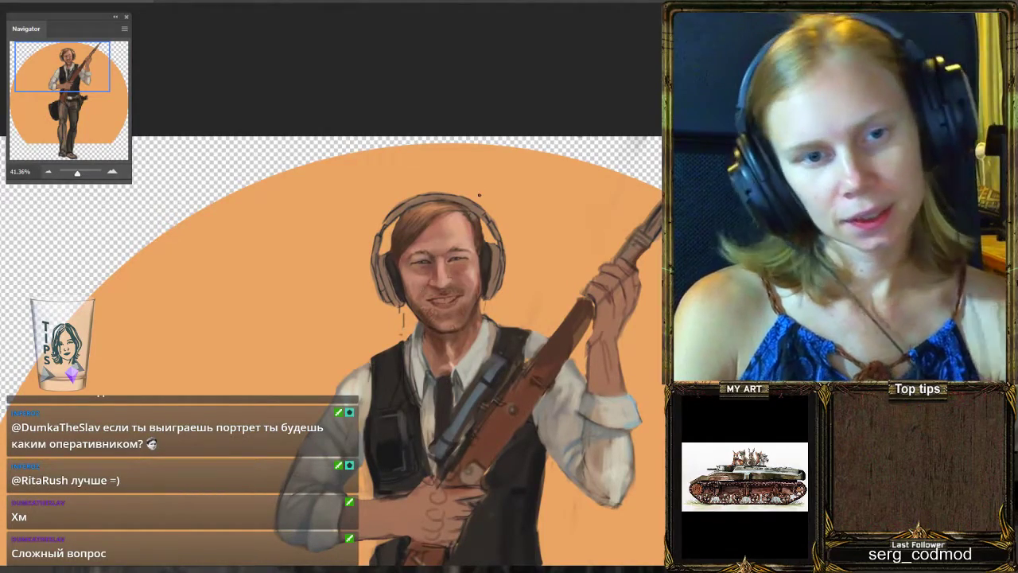
scroll(421, 104, "down", 2)
scroll(475, 320, "up", 3)
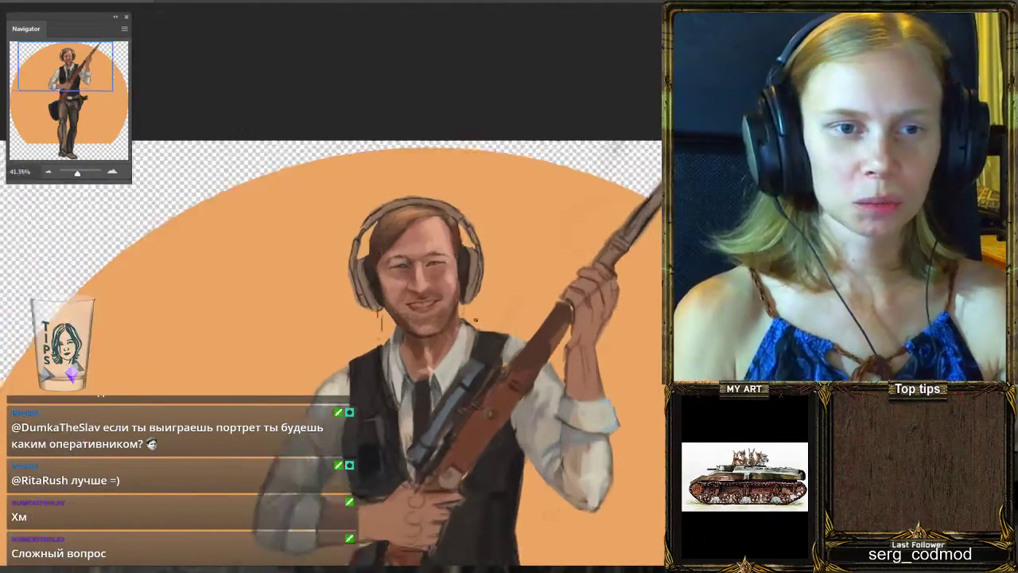
scroll(475, 320, "up", 2)
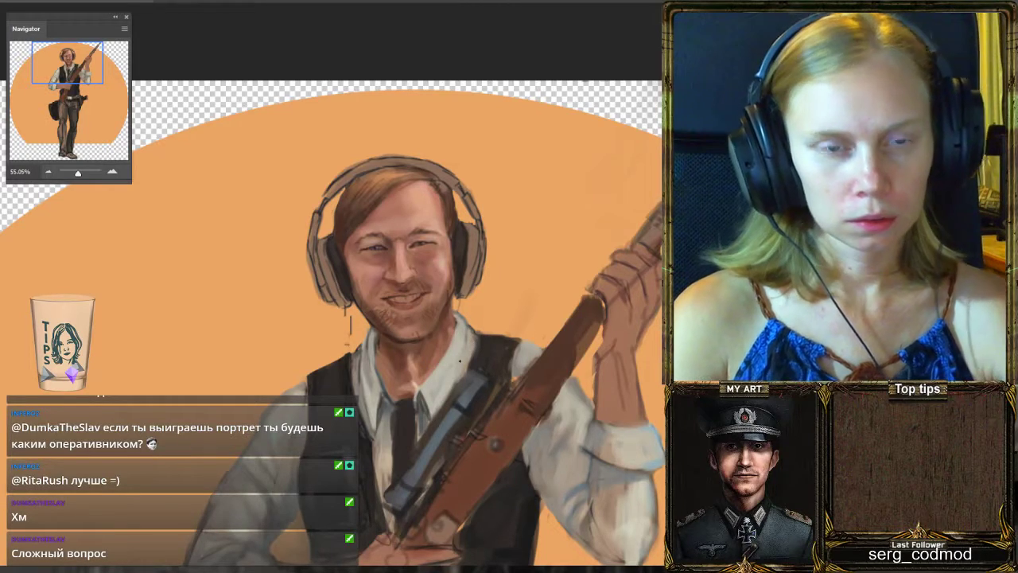
scroll(460, 360, "down", 5)
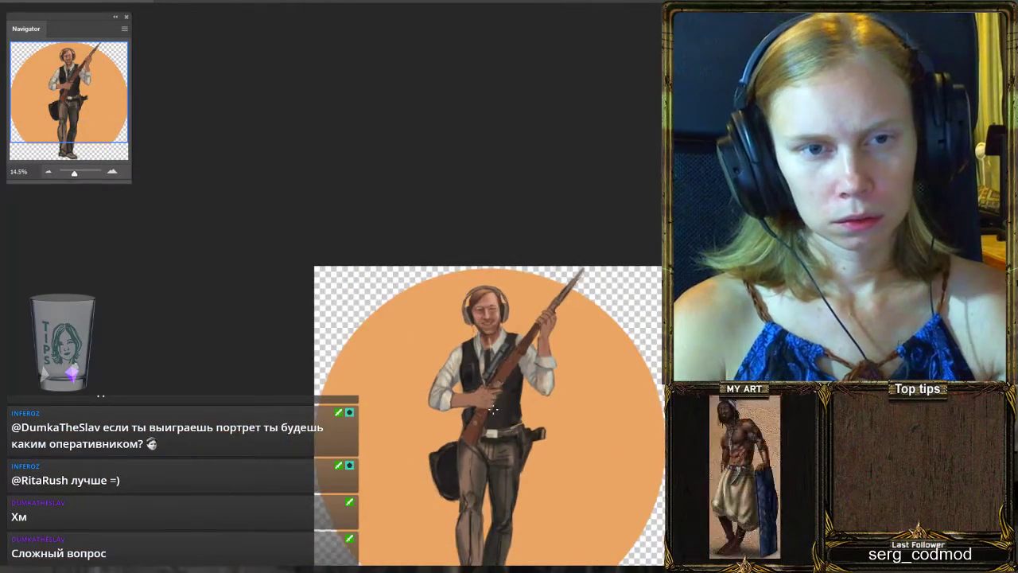
scroll(494, 408, "up", 4)
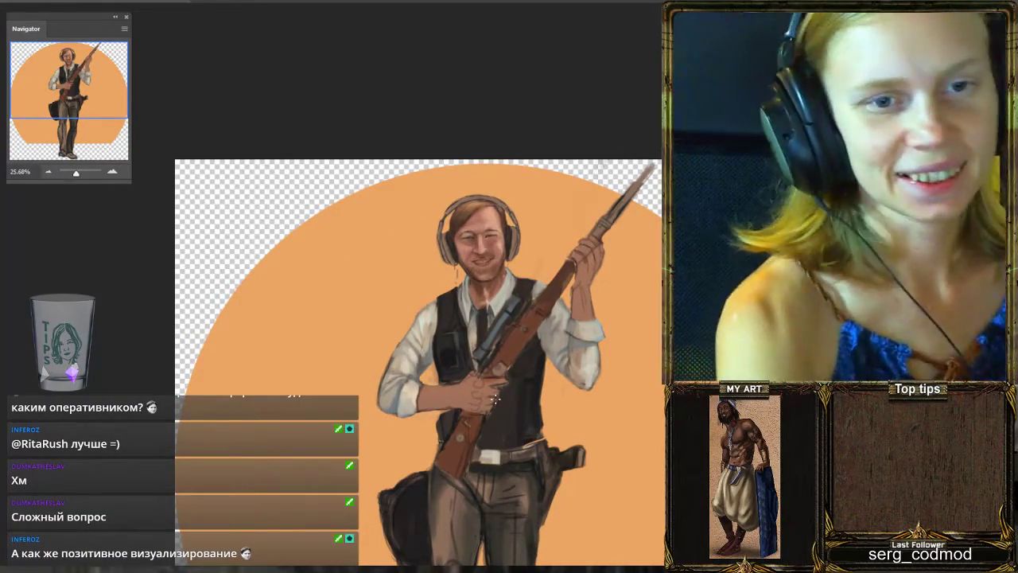
scroll(507, 313, "up", 3)
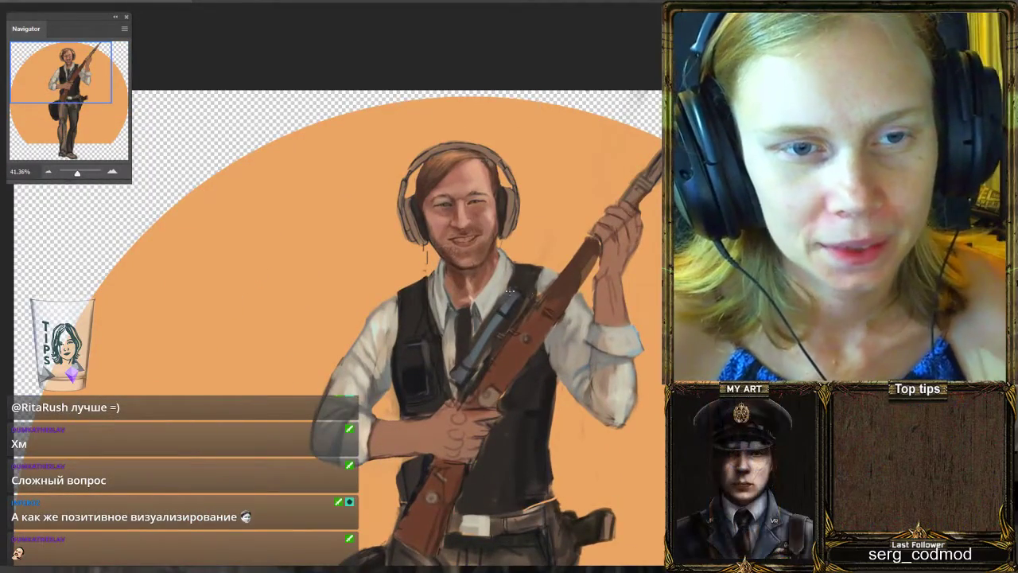
scroll(475, 291, "up", 1)
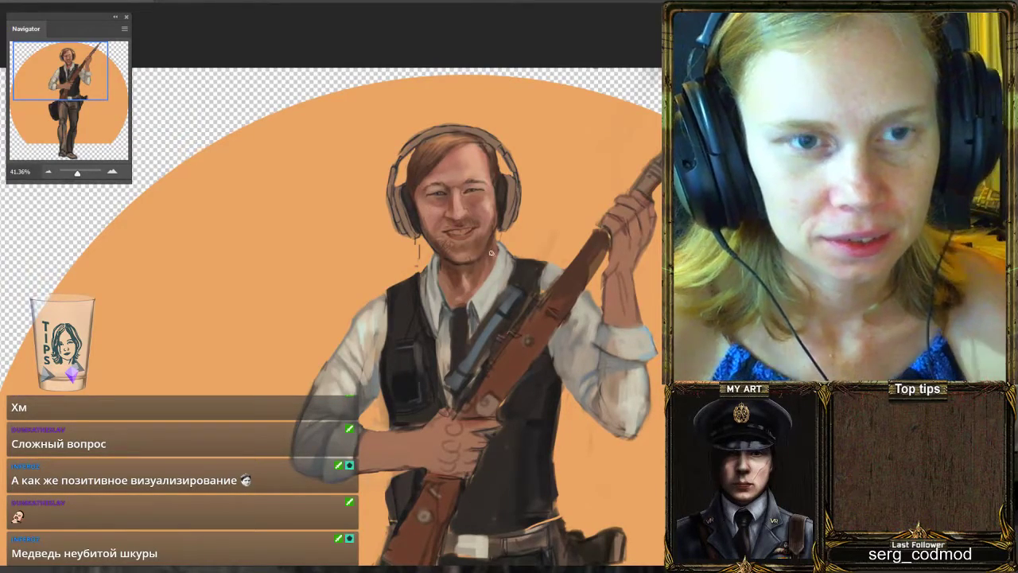
scroll(491, 253, "down", 1)
scroll(469, 225, "up", 2)
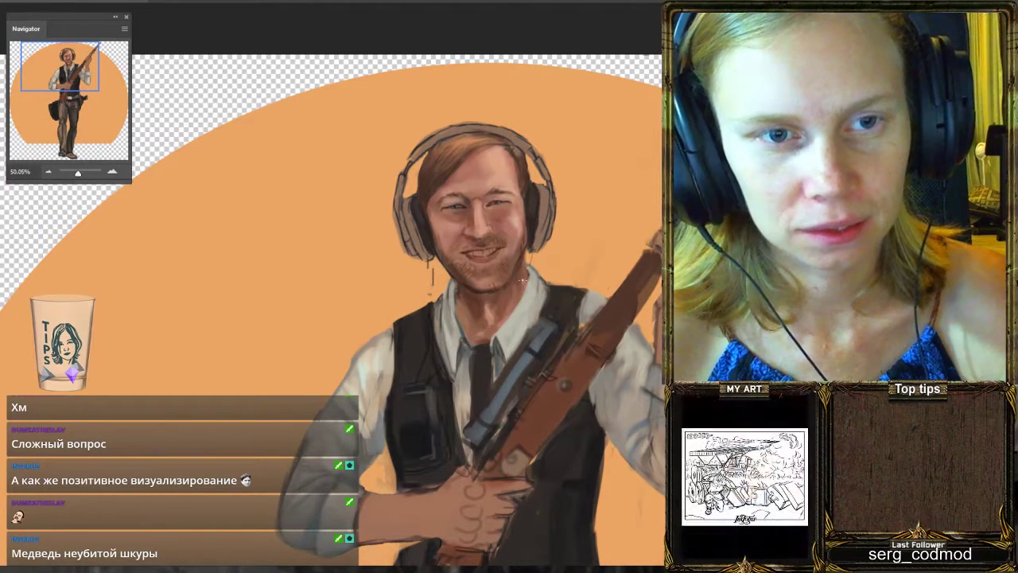
Sample the muted grey-brown of the headphones as the brush colour.
left_click(529, 177, "alt")
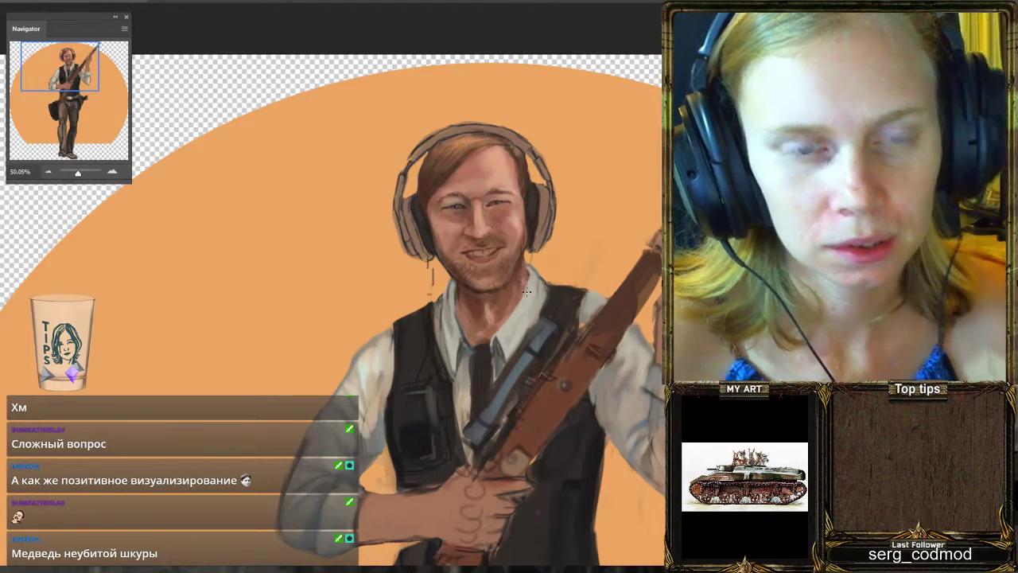
scroll(527, 292, "down", 4)
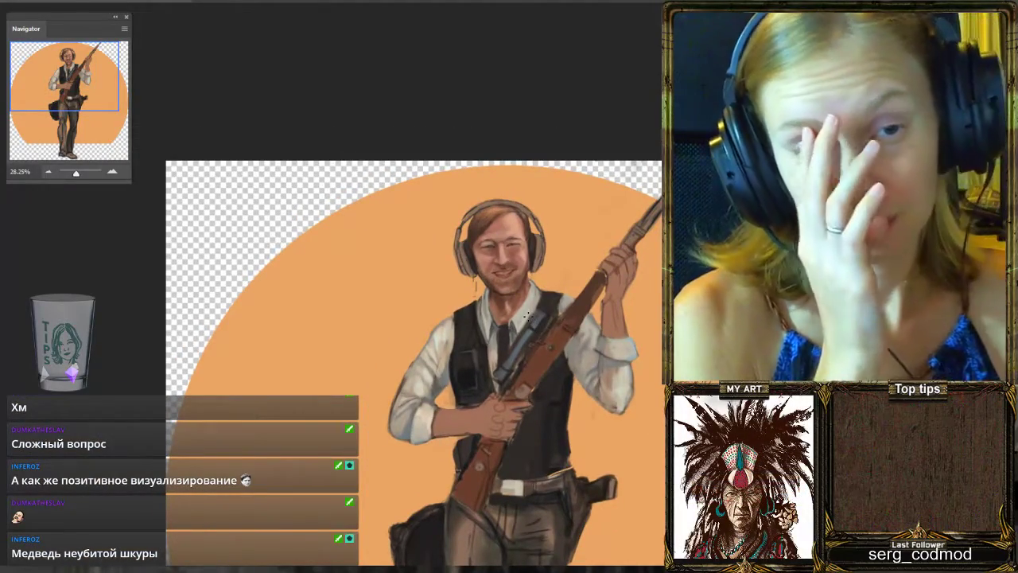
scroll(522, 316, "up", 1)
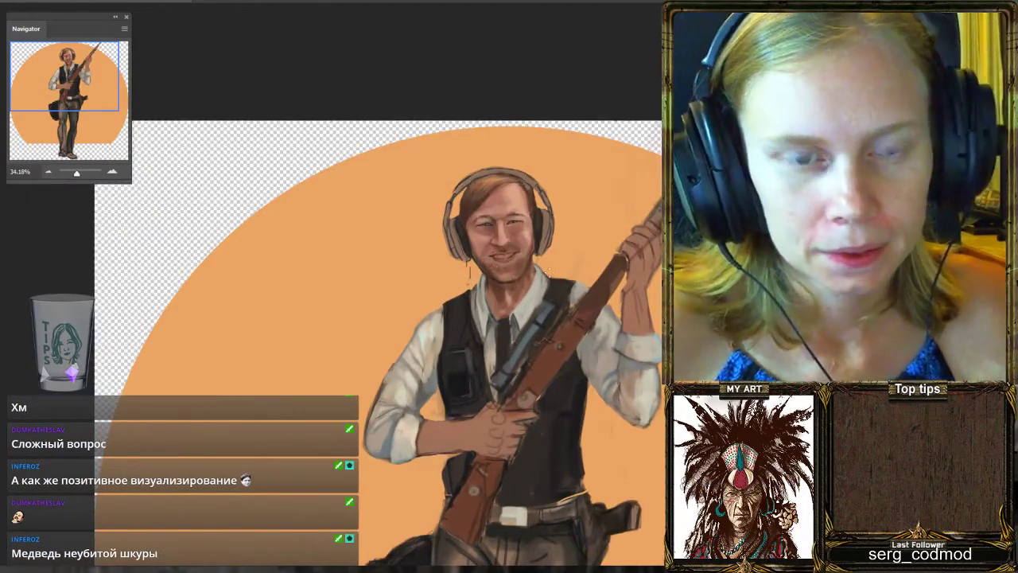
scroll(468, 245, "up", 4)
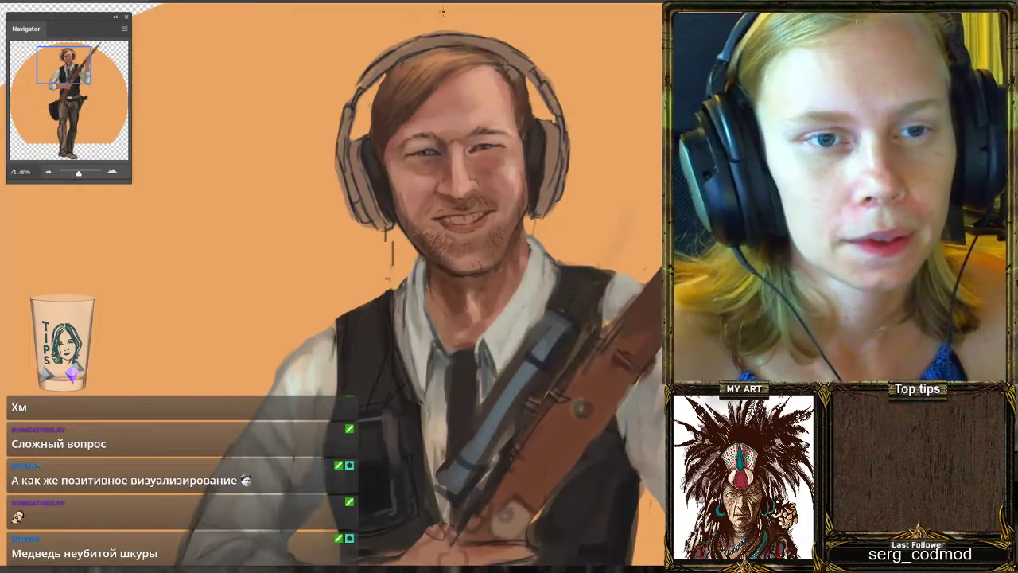
scroll(533, 87, "down", 2)
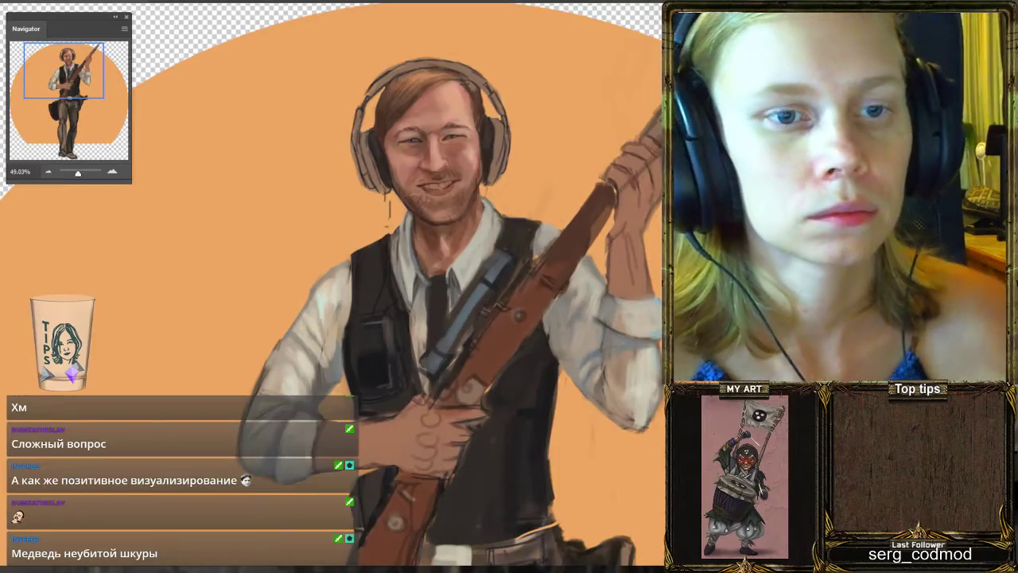
Flip the canvas back to its original orientation, rifle barrel pointing up to the left.
scroll(426, 272, "down", 4)
scroll(378, 295, "up", 2)
scroll(379, 296, "up", 1)
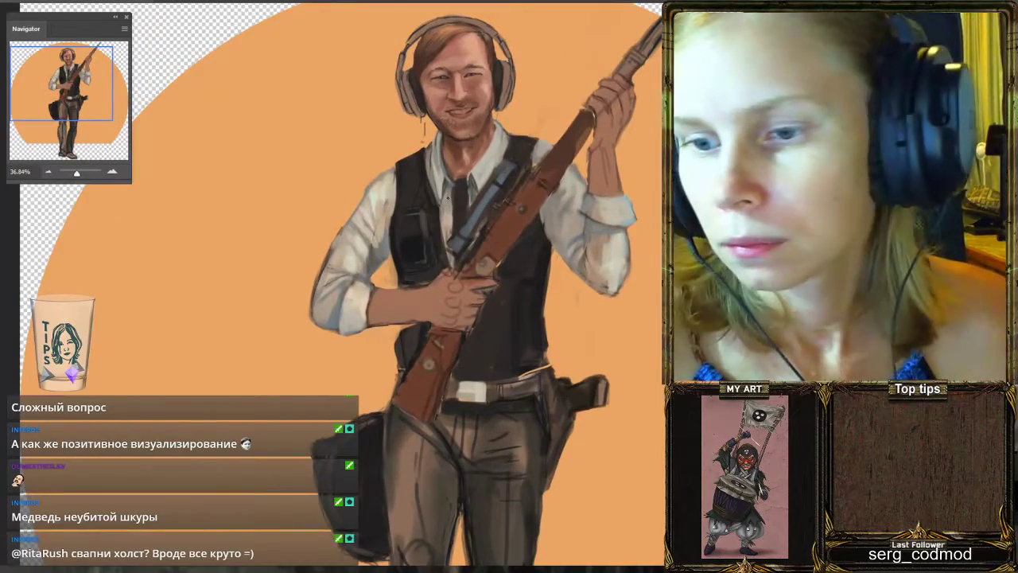
scroll(448, 197, "down", 4)
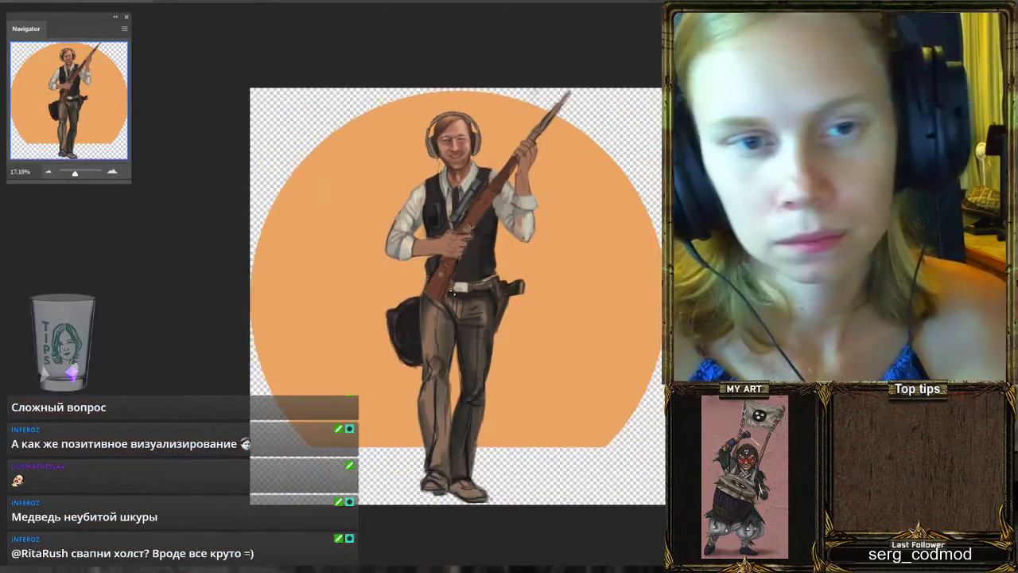
scroll(459, 278, "up", 1)
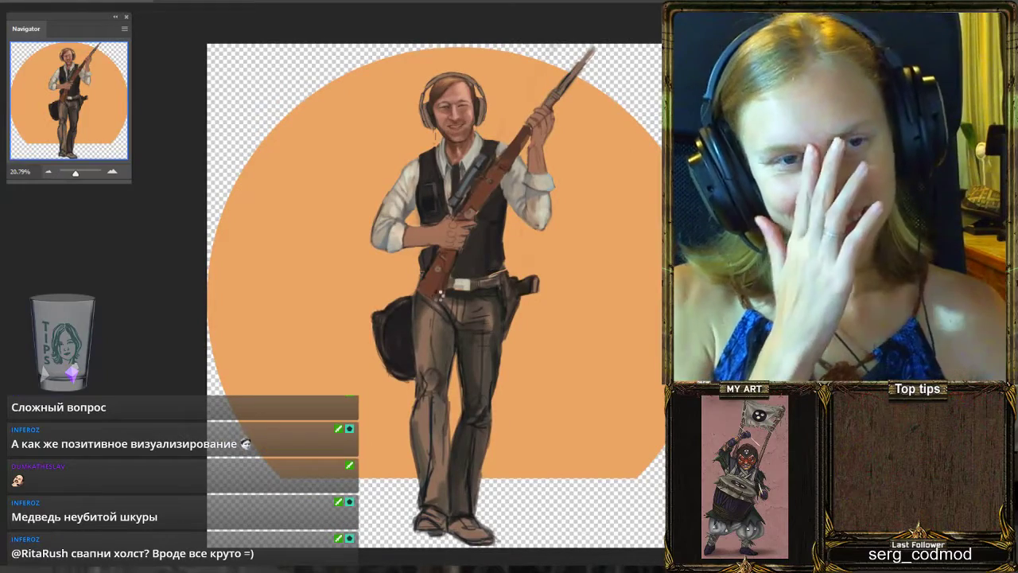
key("h")
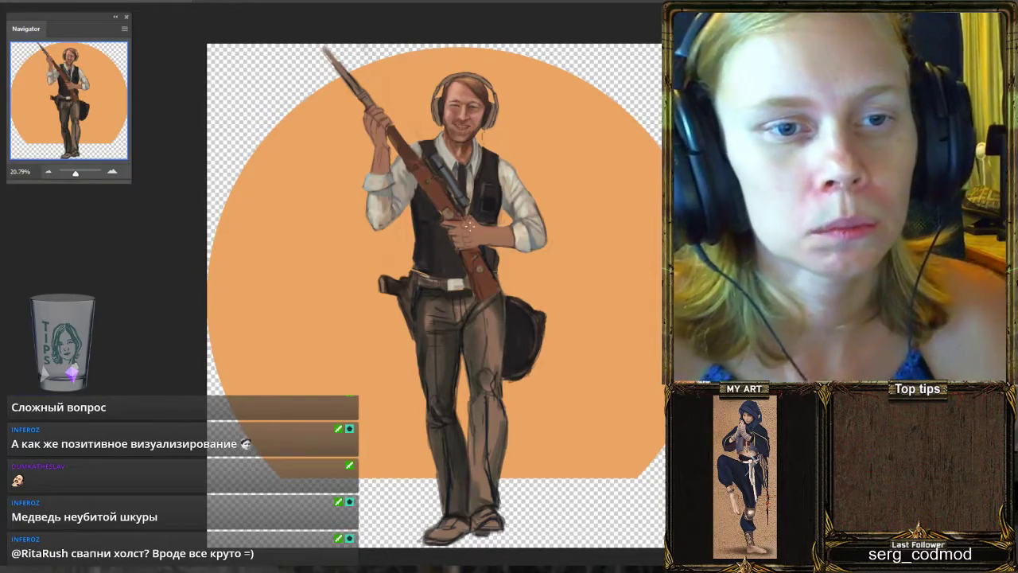
Zoom in and out around the restored painting to review the rifleman.
scroll(476, 110, "up", 1)
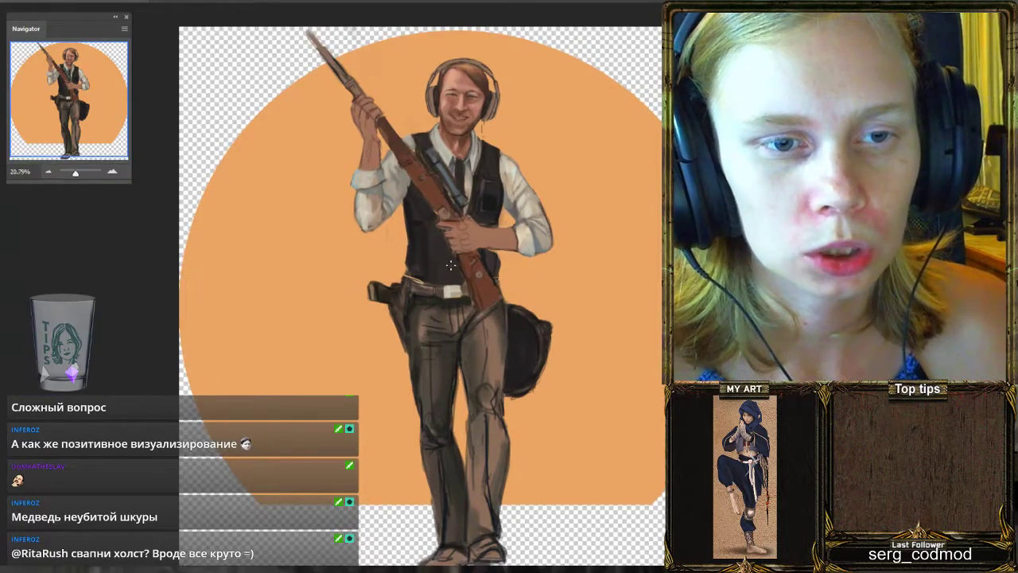
scroll(451, 265, "down", 1)
scroll(477, 199, "up", 3)
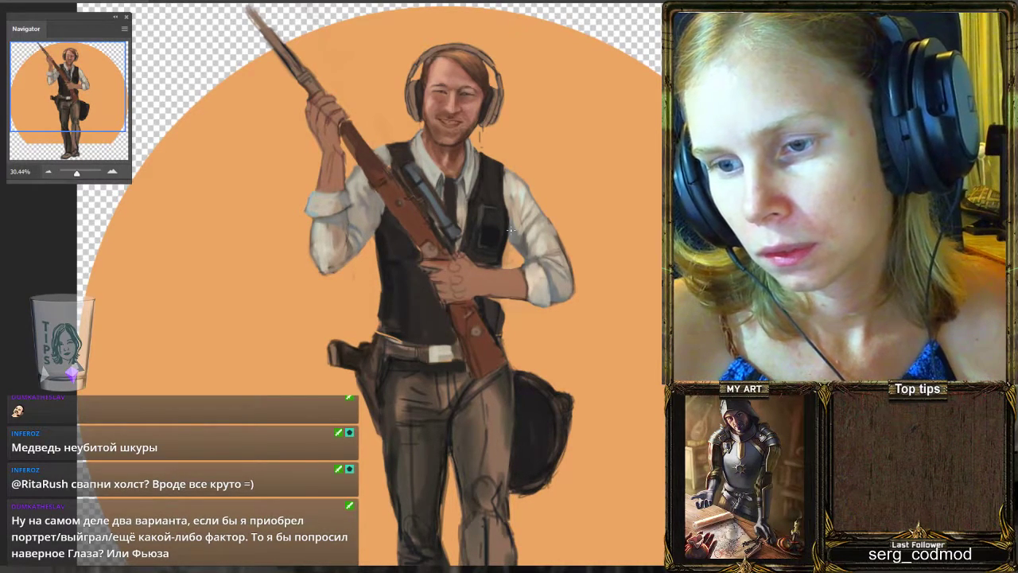
scroll(512, 230, "up", 1)
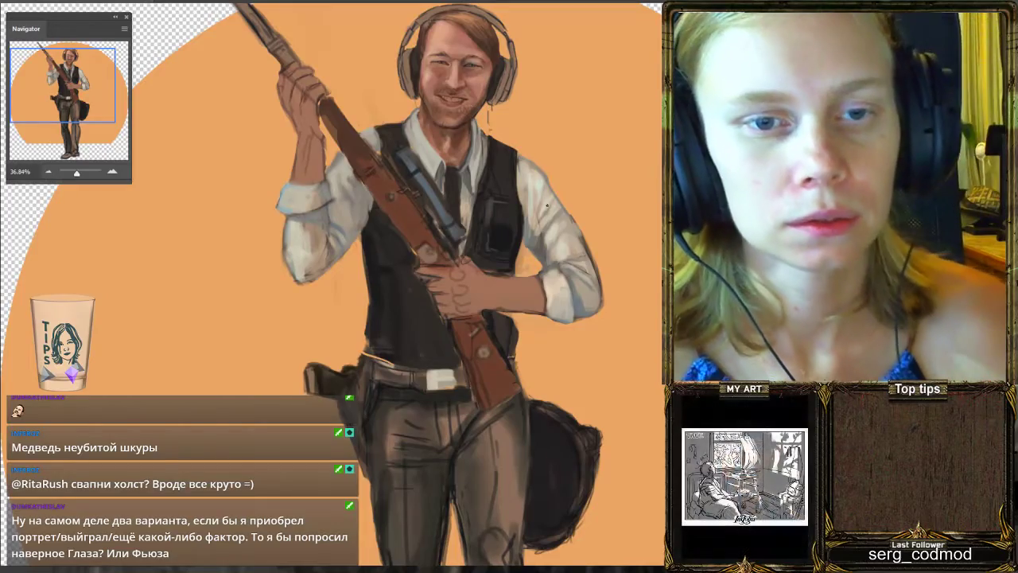
scroll(549, 211, "down", 1)
scroll(554, 210, "down", 2)
scroll(548, 224, "up", 4)
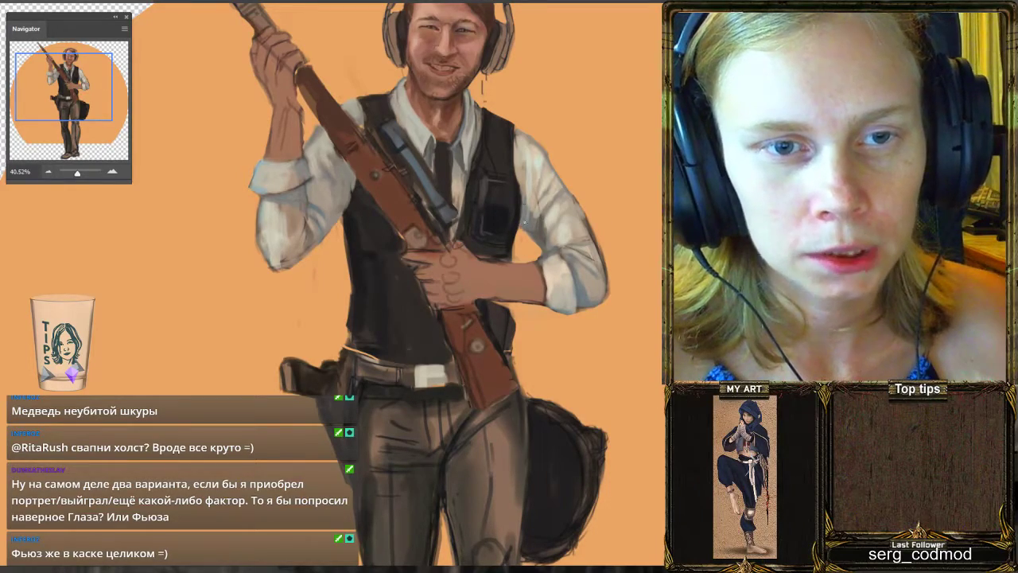
scroll(524, 222, "down", 3)
scroll(529, 210, "up", 1)
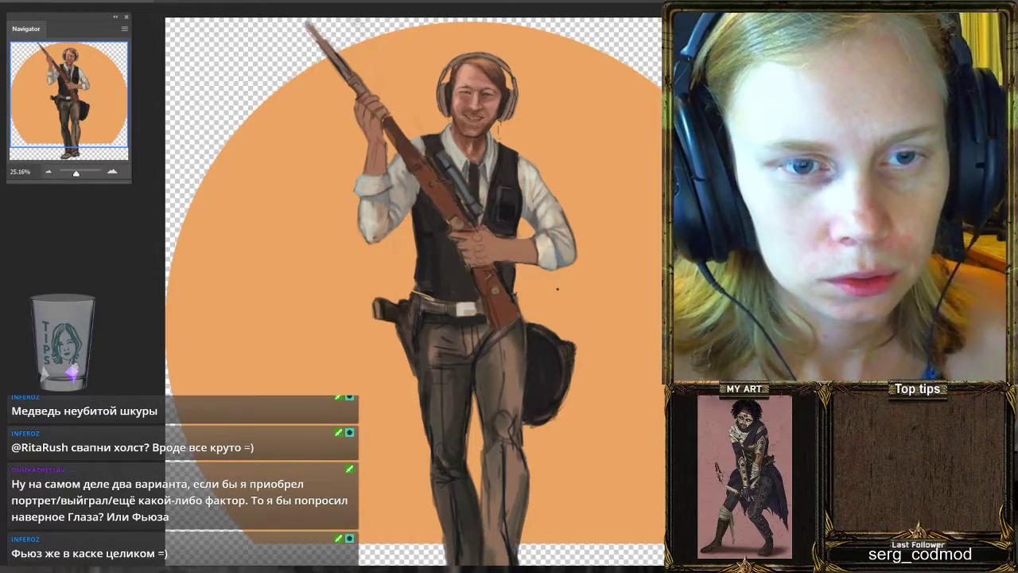
scroll(440, 174, "down", 2)
scroll(445, 191, "up", 5)
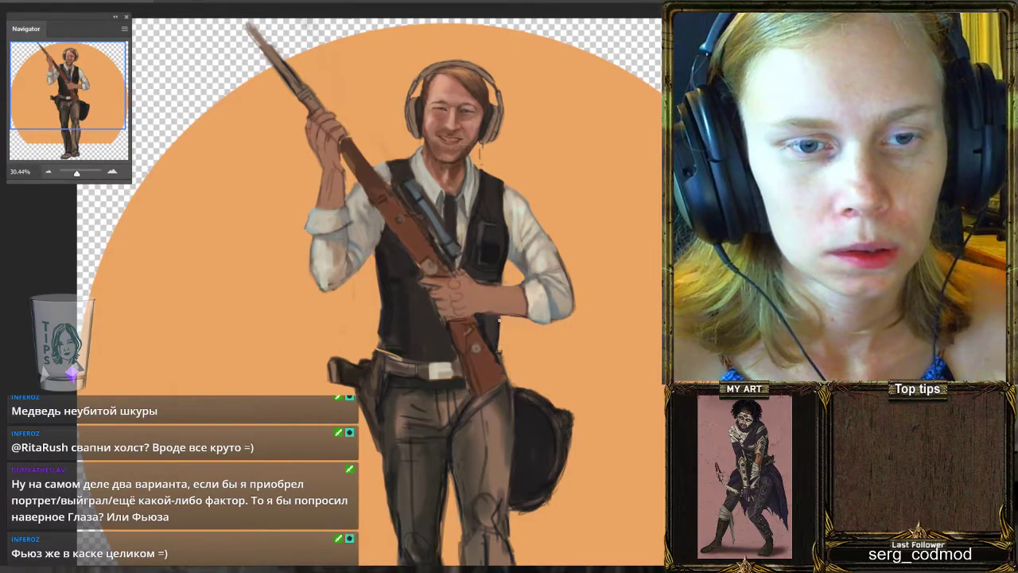
scroll(527, 278, "down", 3)
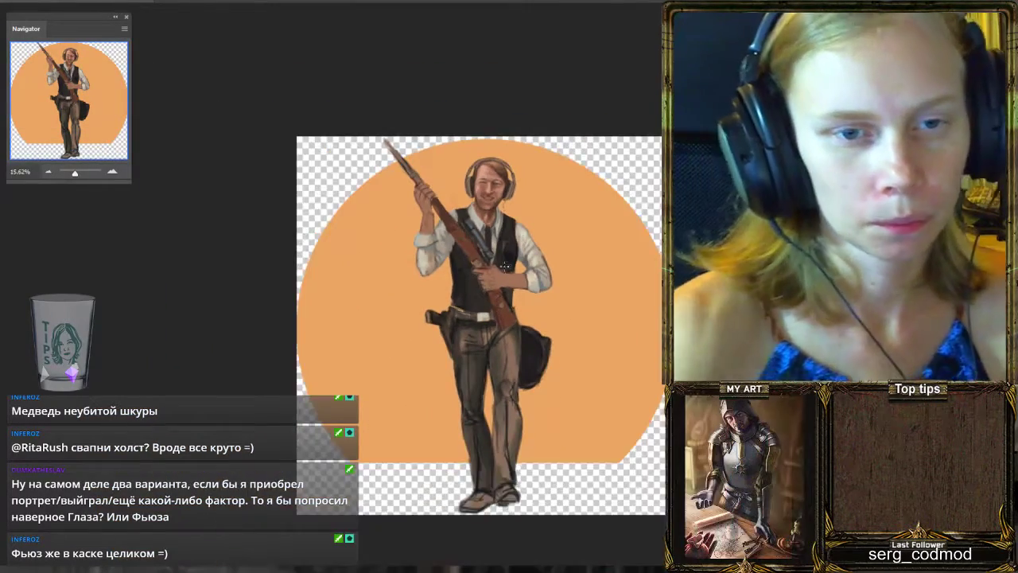
scroll(517, 275, "up", 1)
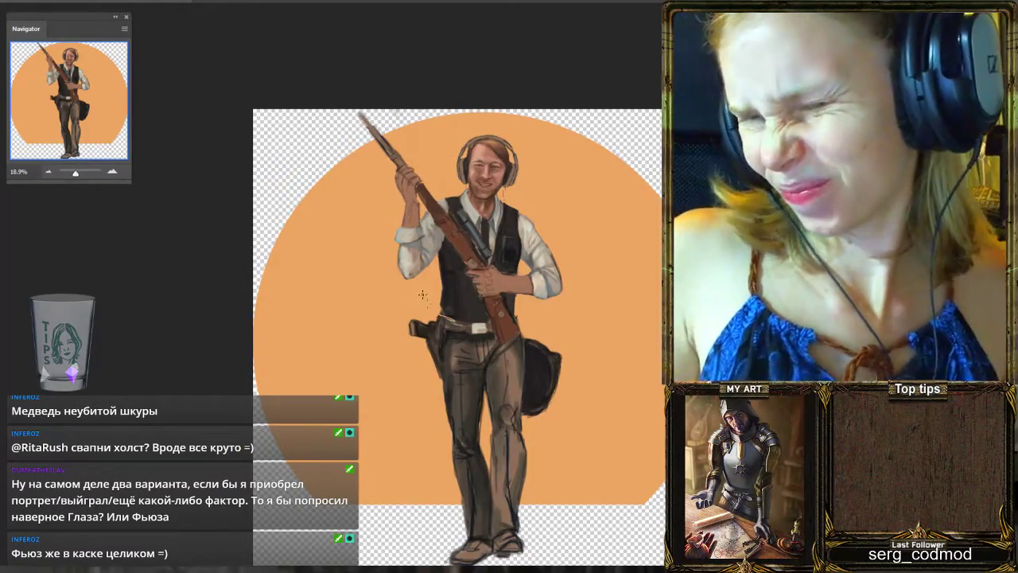
scroll(352, 251, "up", 2)
scroll(355, 177, "down", 3)
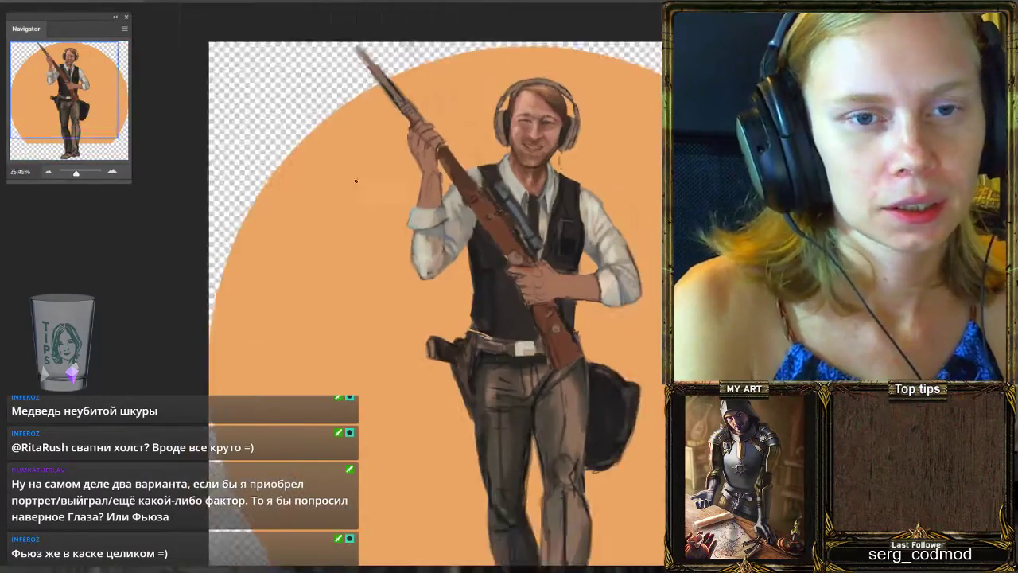
scroll(406, 322, "up", 1)
scroll(405, 322, "up", 3)
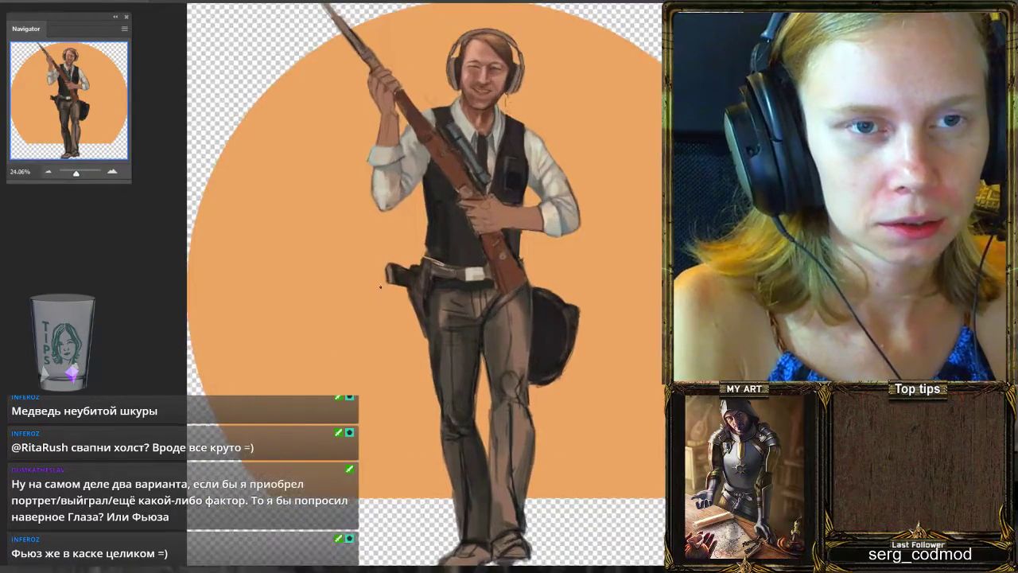
scroll(383, 288, "down", 3)
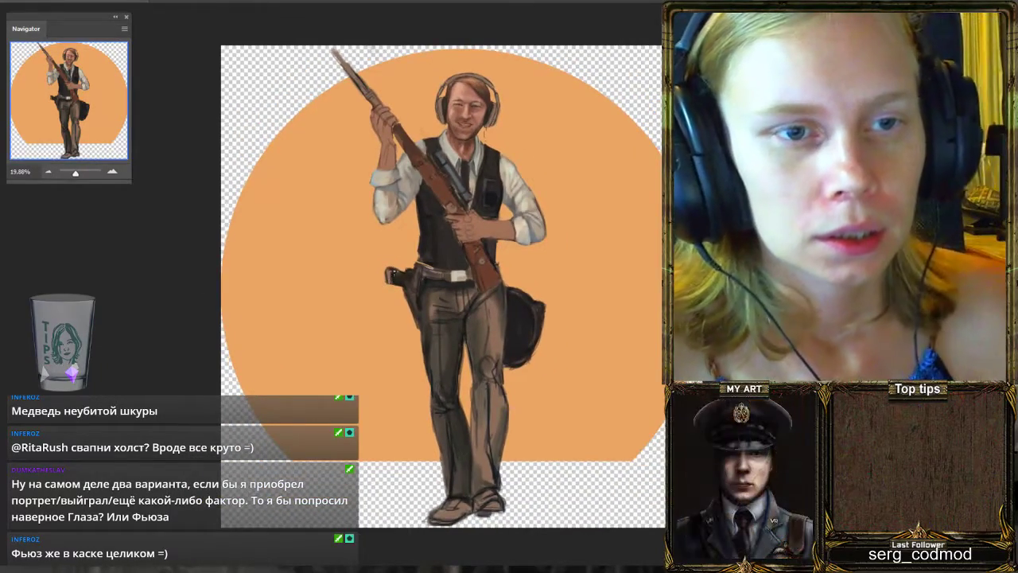
scroll(443, 141, "up", 2)
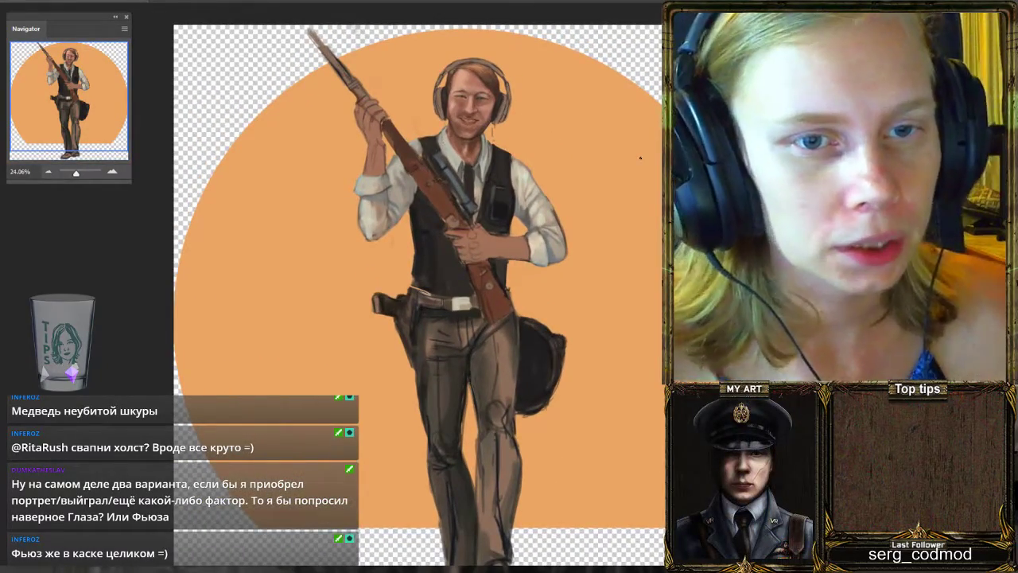
scroll(621, 154, "up", 2)
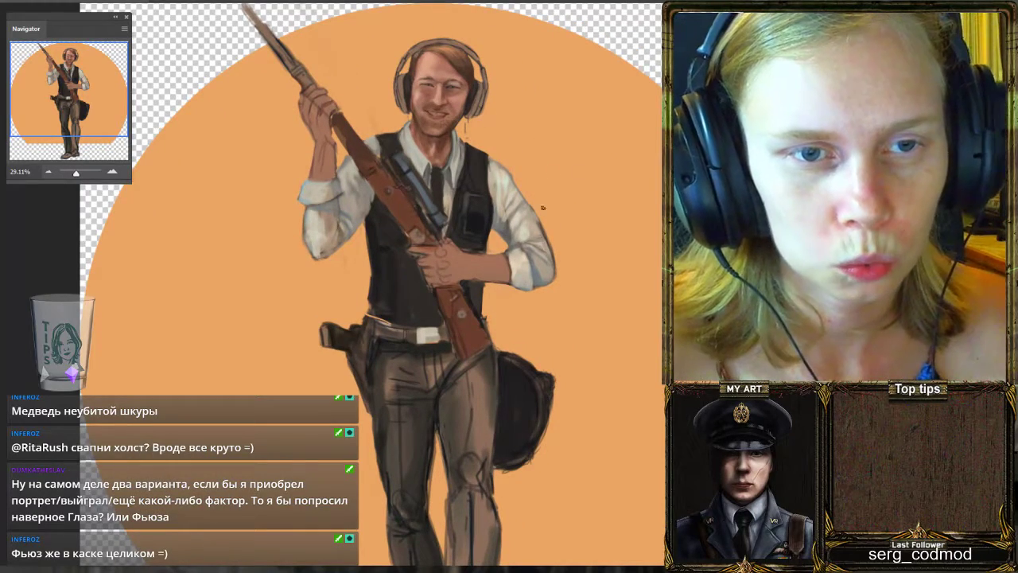
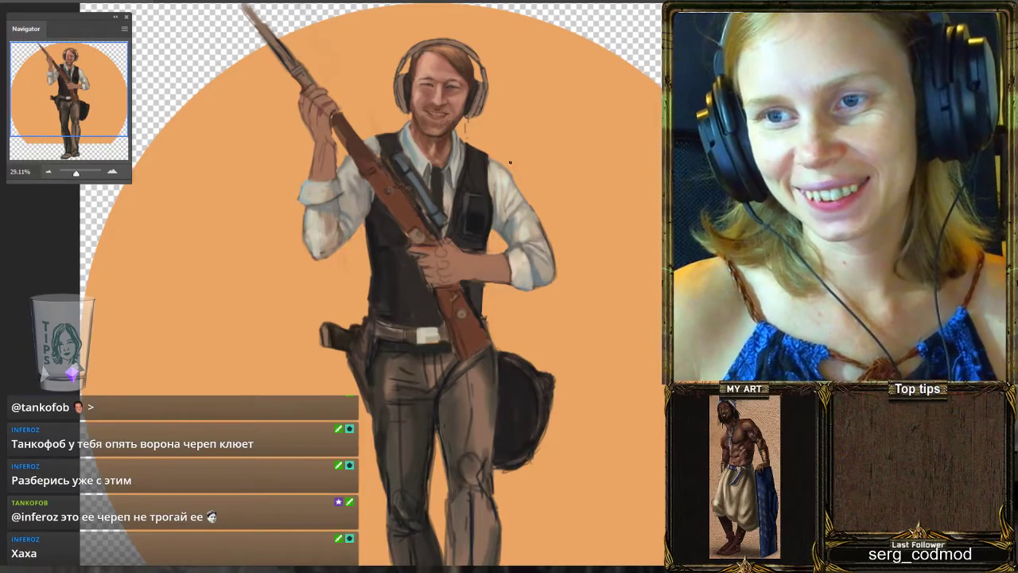
Zoom around the rifleman, then flip the canvas horizontally so the rifle switches sides.
scroll(491, 133, "up", 3)
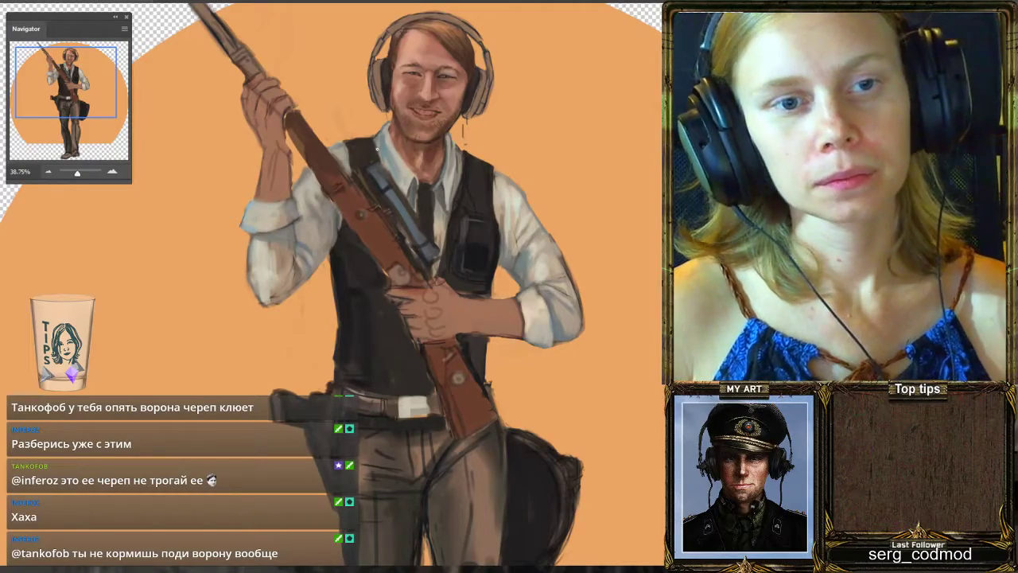
scroll(370, 143, "down", 1)
scroll(415, 130, "down", 1)
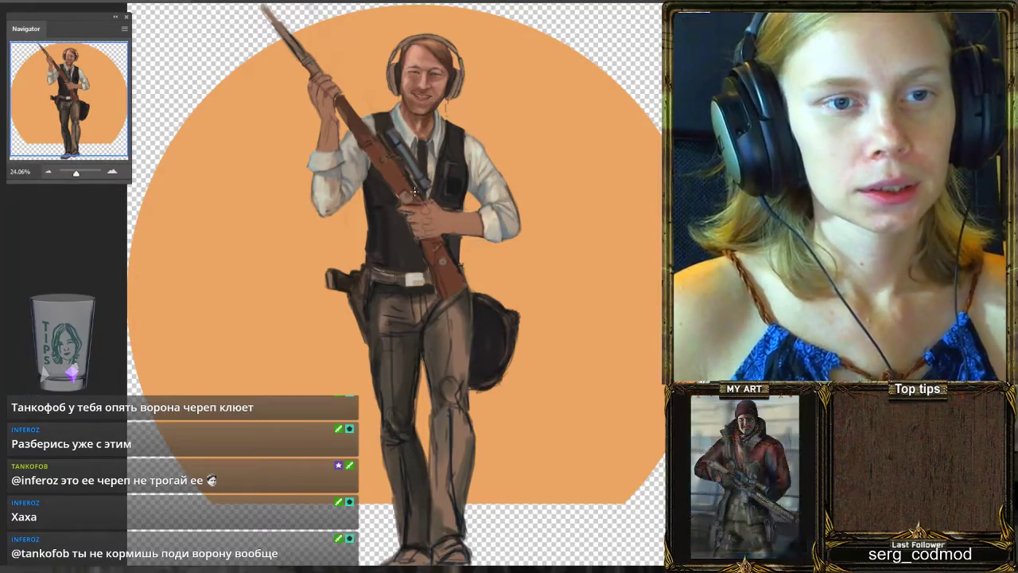
scroll(411, 168, "up", 1)
scroll(410, 169, "down", 1)
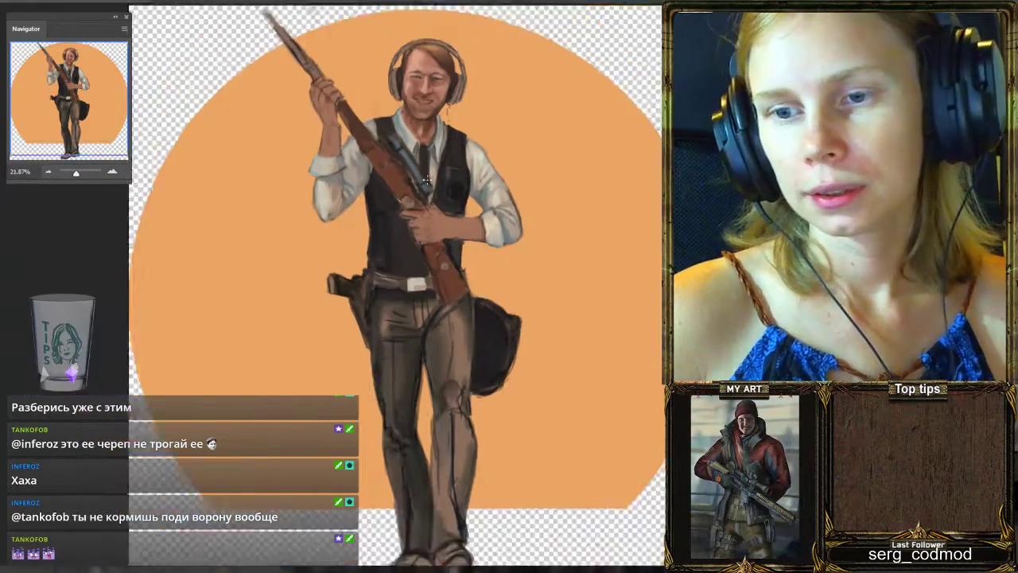
scroll(410, 169, "up", 1)
scroll(411, 168, "up", 1)
scroll(410, 169, "down", 2)
scroll(421, 158, "up", 3)
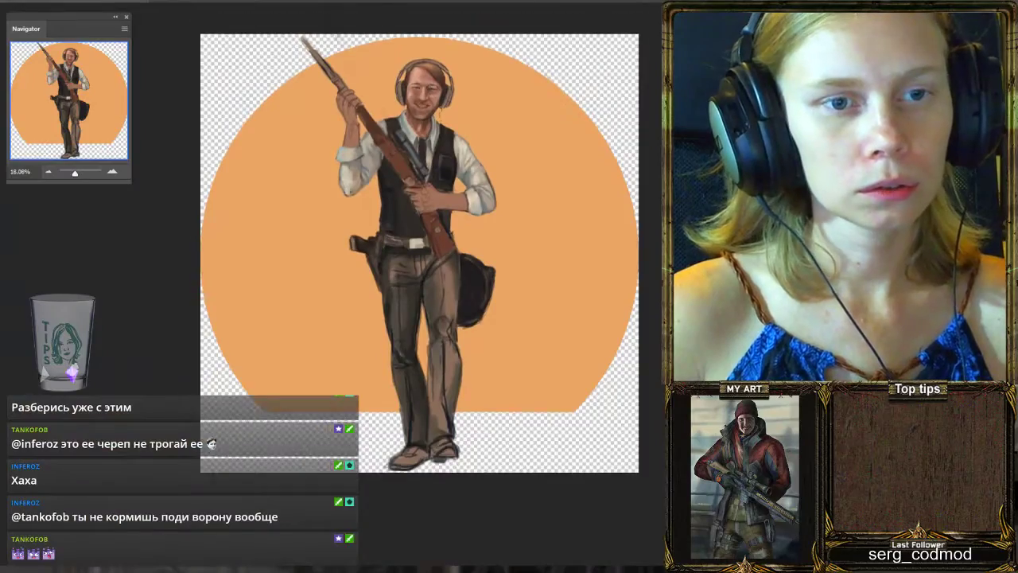
scroll(422, 158, "down", 1)
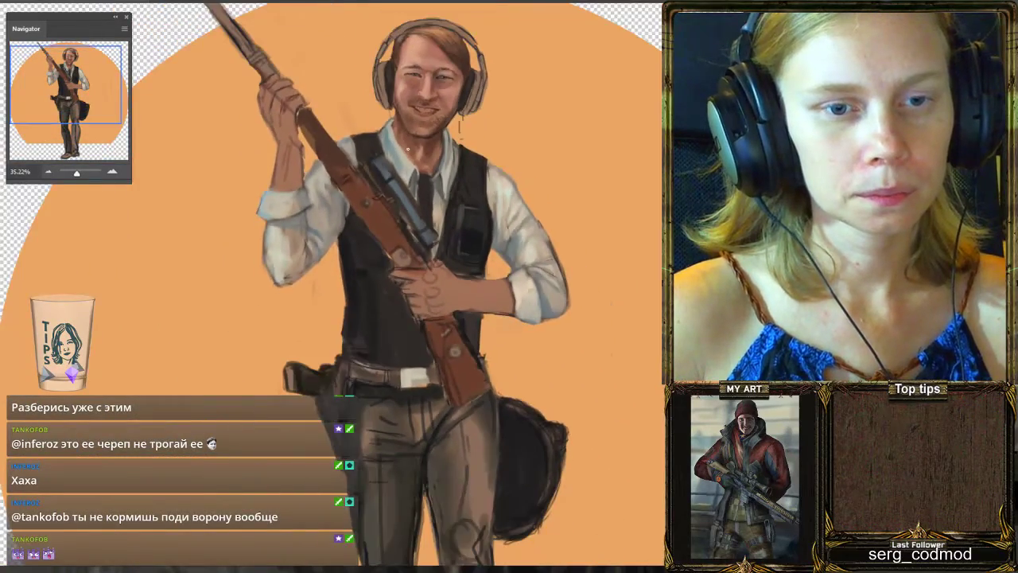
scroll(408, 149, "down", 5)
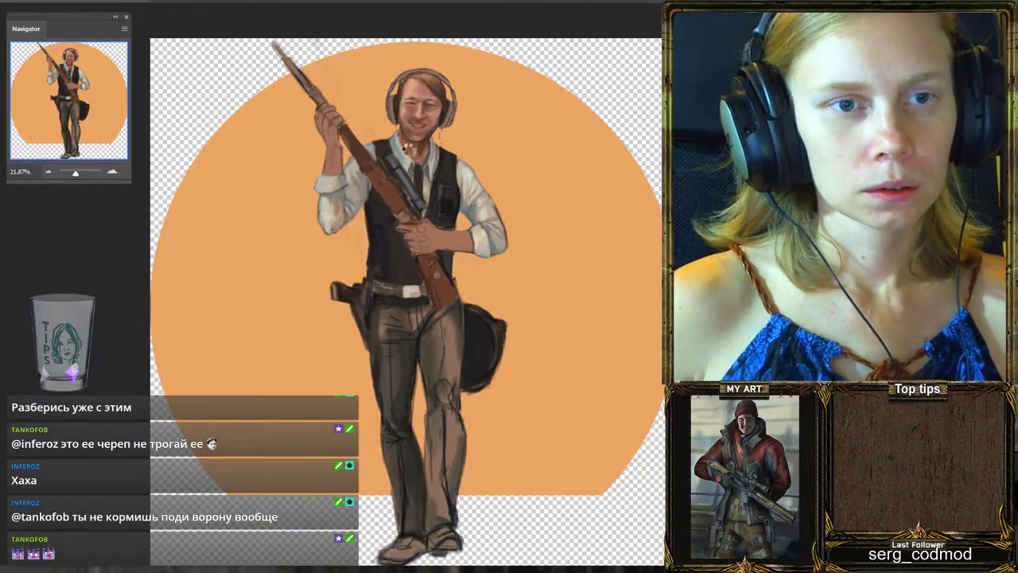
key("h")
scroll(413, 171, "up", 4)
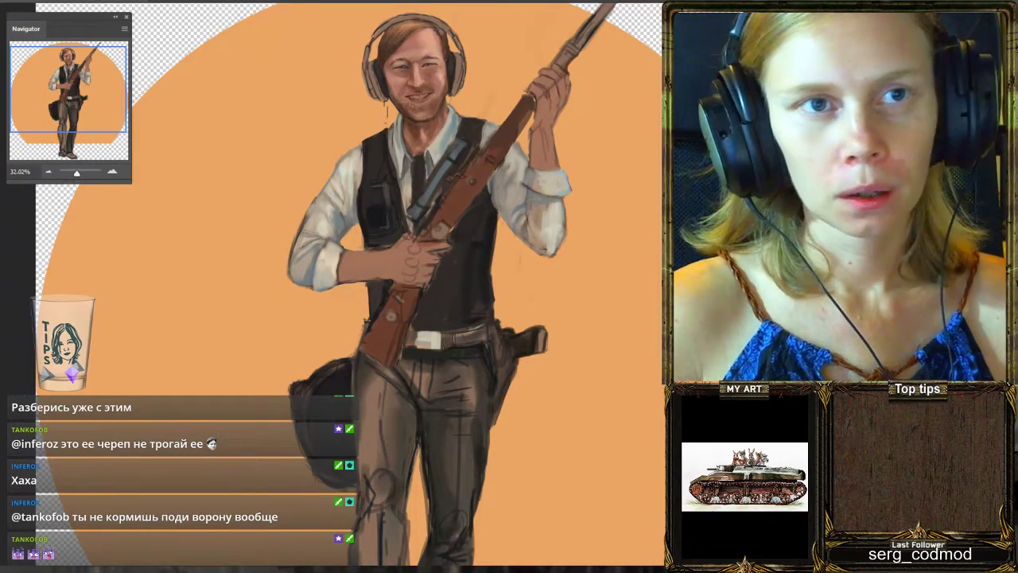
scroll(460, 141, "down", 5)
scroll(466, 132, "up", 5)
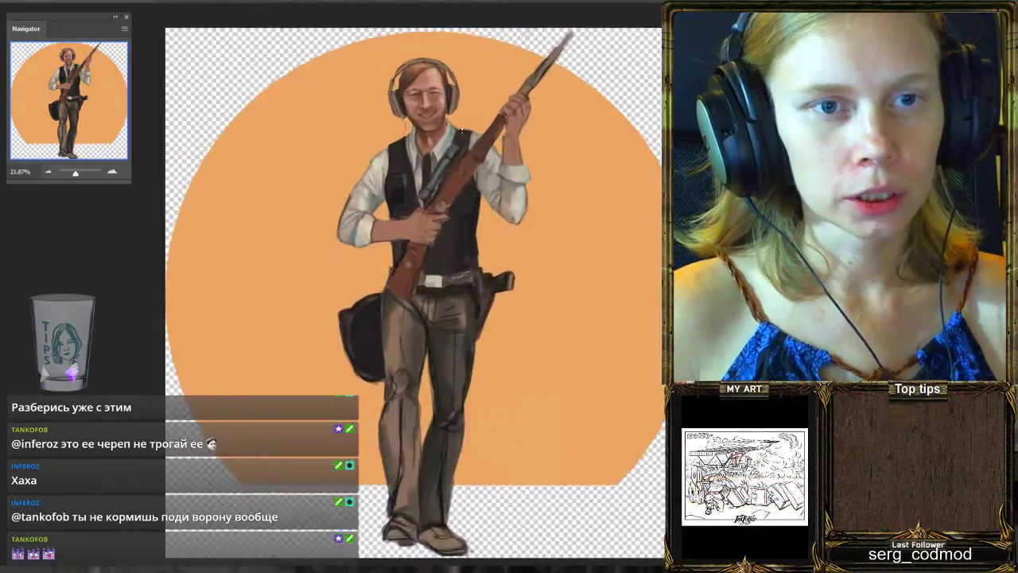
scroll(471, 140, "down", 5)
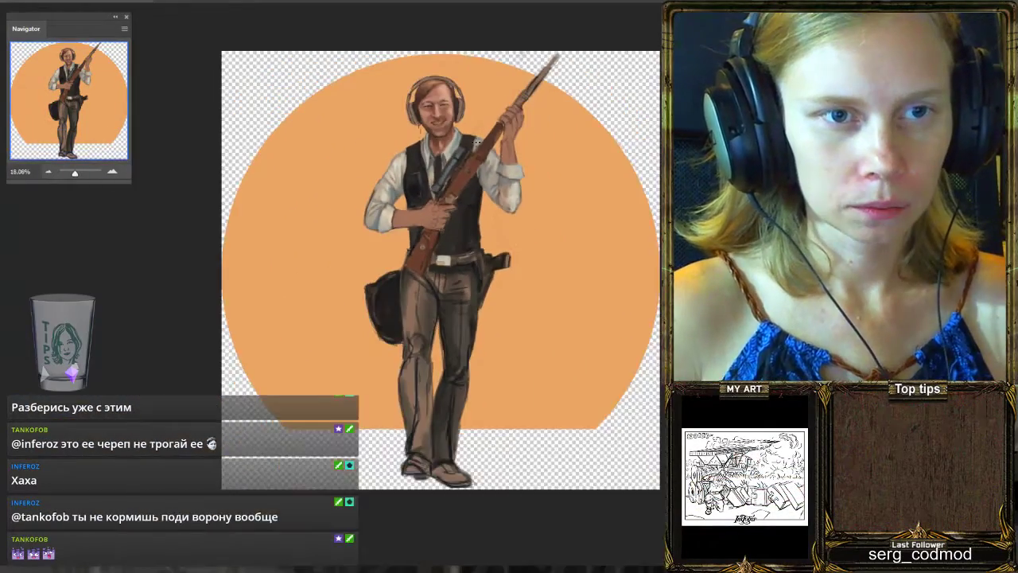
scroll(474, 117, "up", 5)
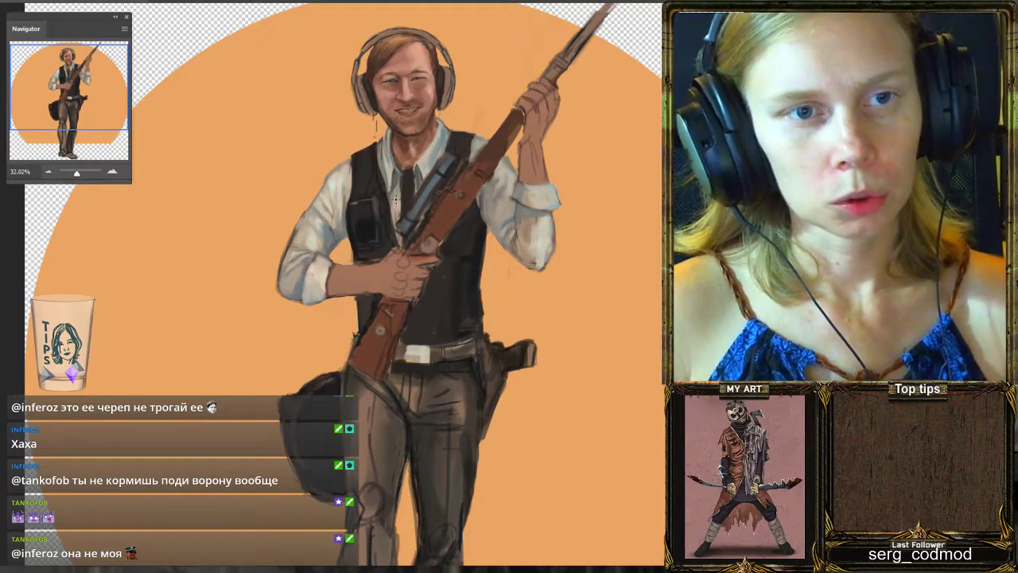
scroll(355, 204, "up", 1)
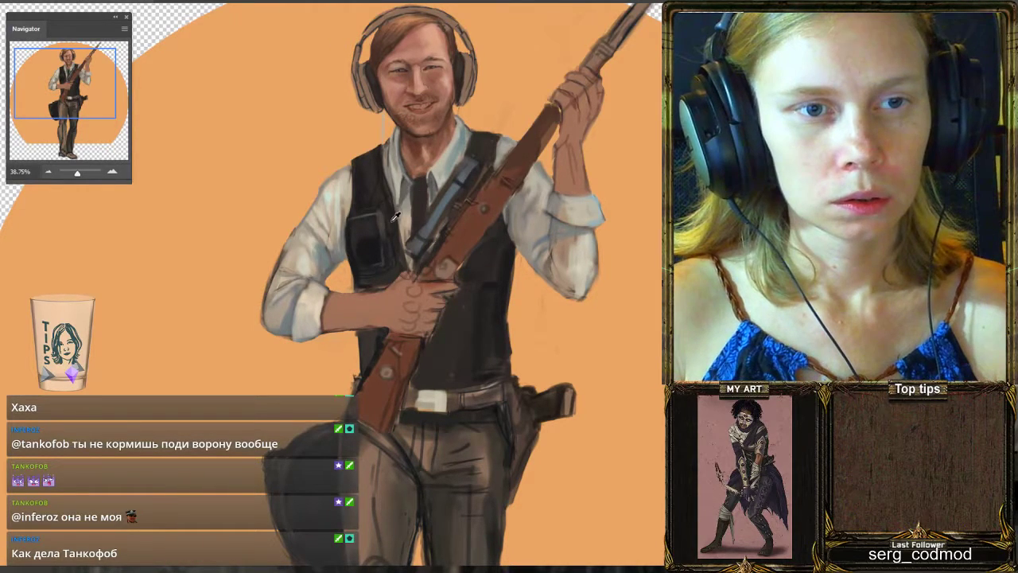
Stroke a thin dark cable down from the headphones, then sample a colour from the rifle.
left_click_drag(383, 111, 382, 146)
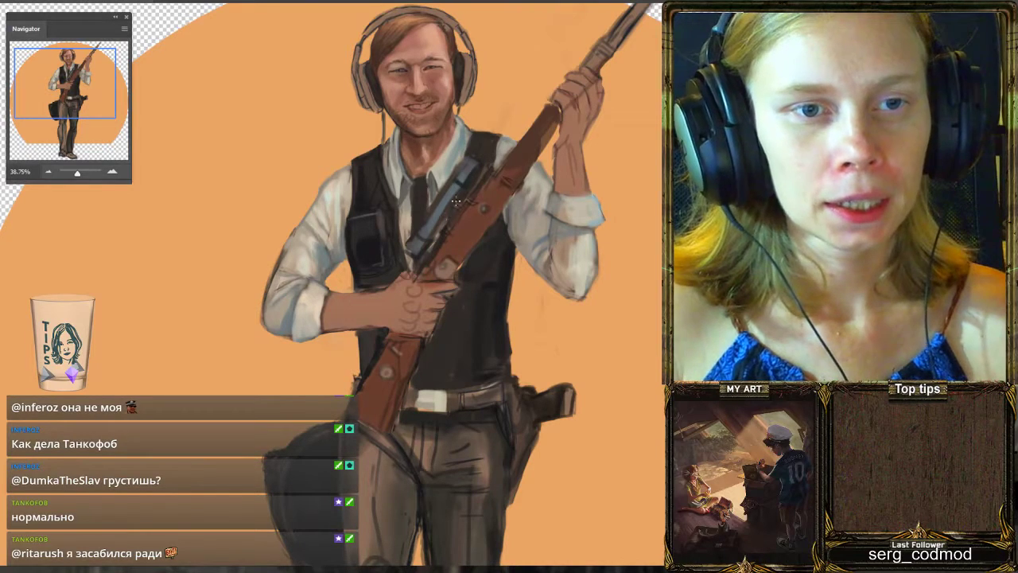
left_click(479, 156, "alt")
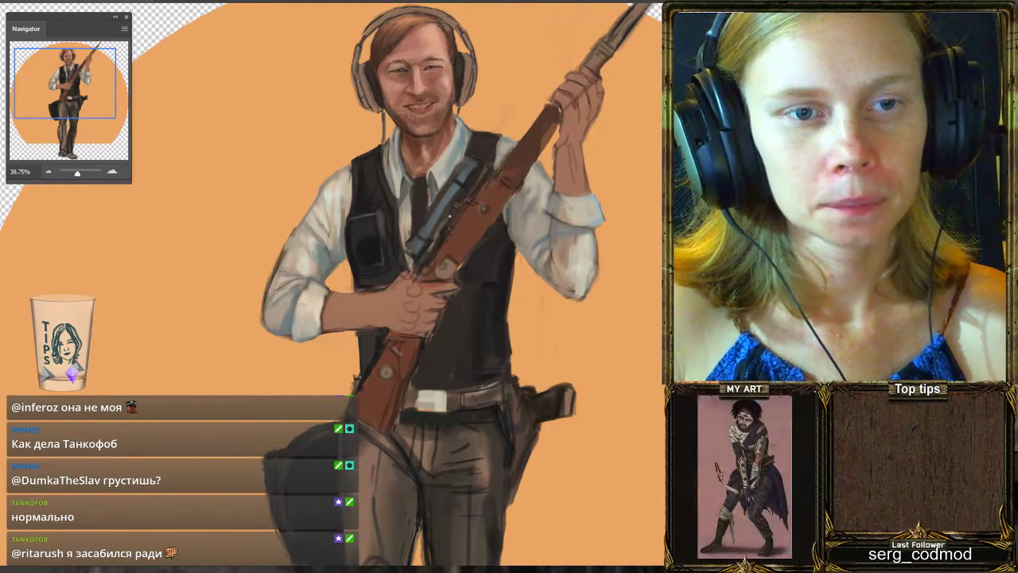
Paint a short dark stroke on the rifle strap with the sampled colour.
left_click_drag(435, 235, 434, 247)
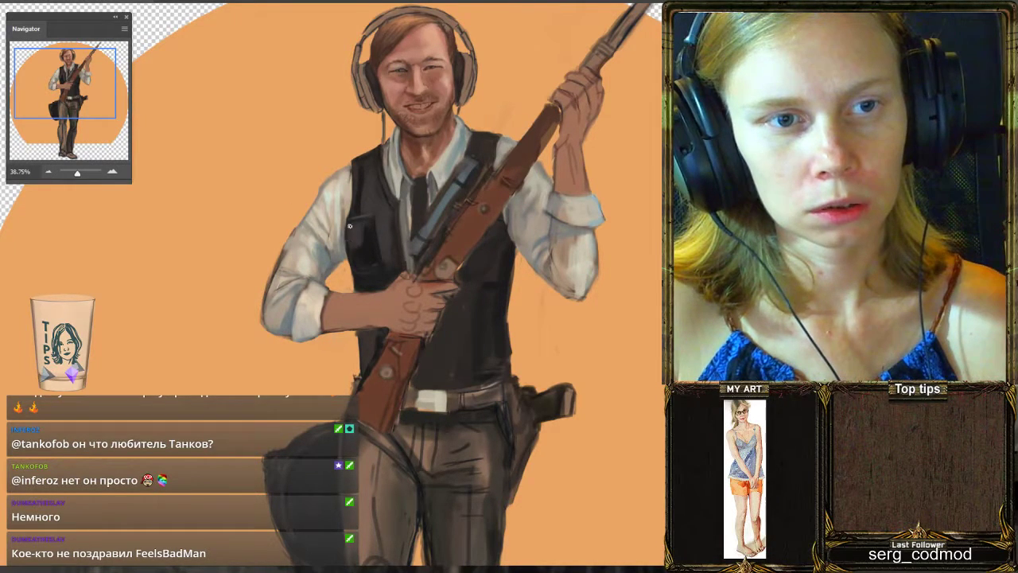
Paint a dark shading stroke across the vest front, then zoom out and back to check.
mouse_move(344, 235)
left_mouse_down()
mouse_move(369, 255)
mouse_move(361, 250)
left_mouse_up()
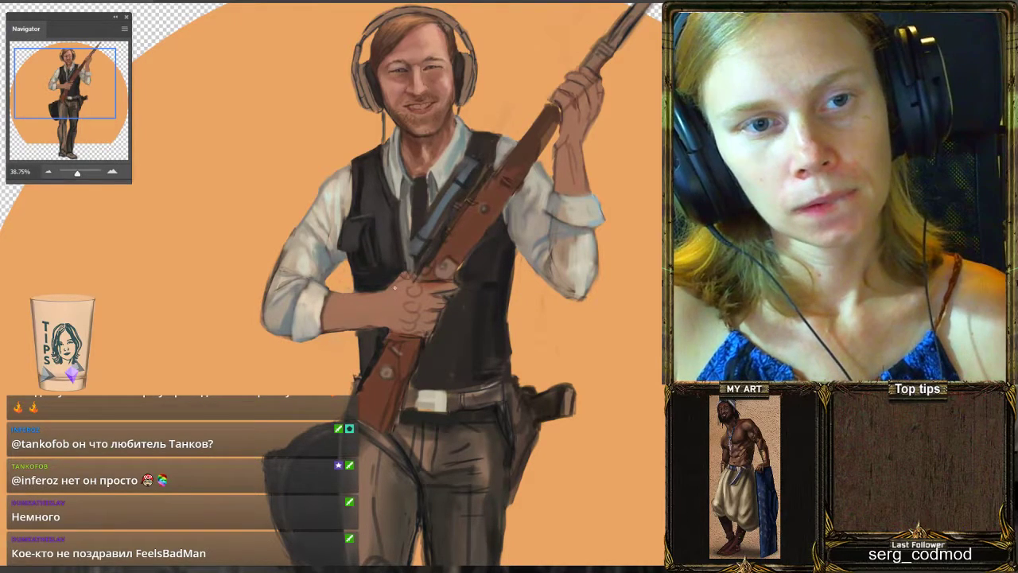
scroll(382, 275, "down", 4)
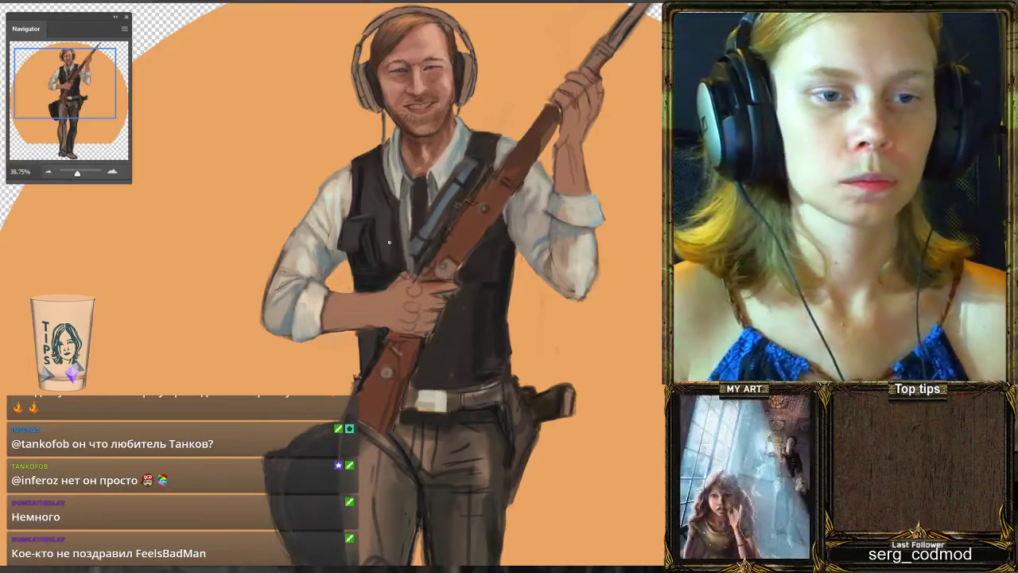
scroll(390, 243, "up", 3)
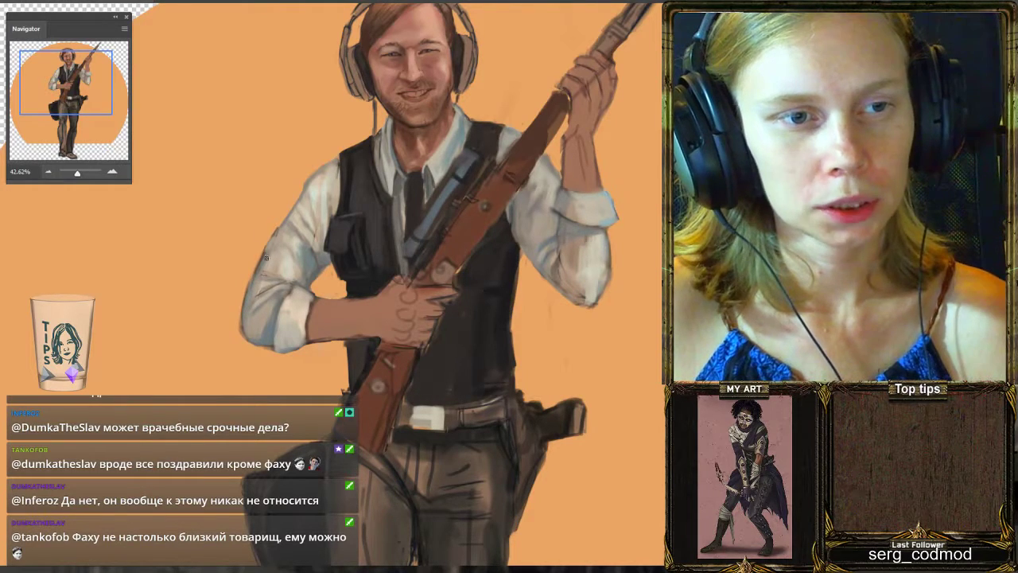
scroll(281, 239, "down", 1)
scroll(282, 232, "up", 1)
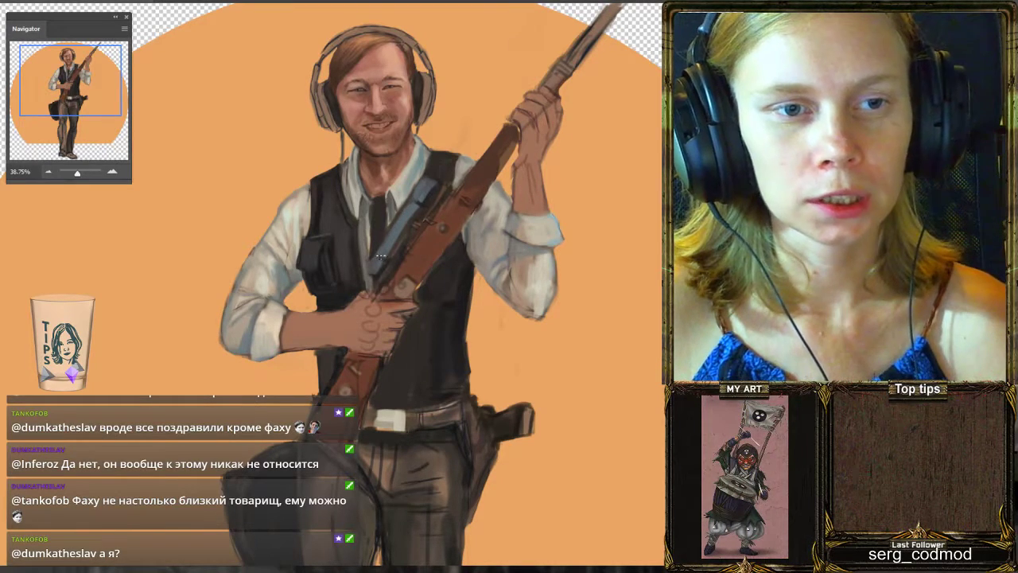
key("ctrl+z")
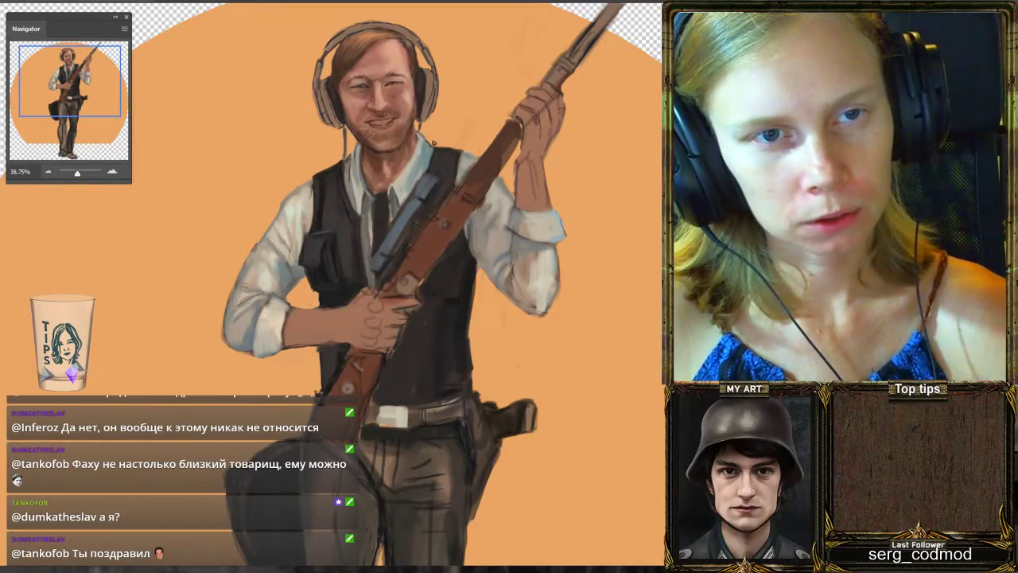
scroll(433, 143, "down", 2)
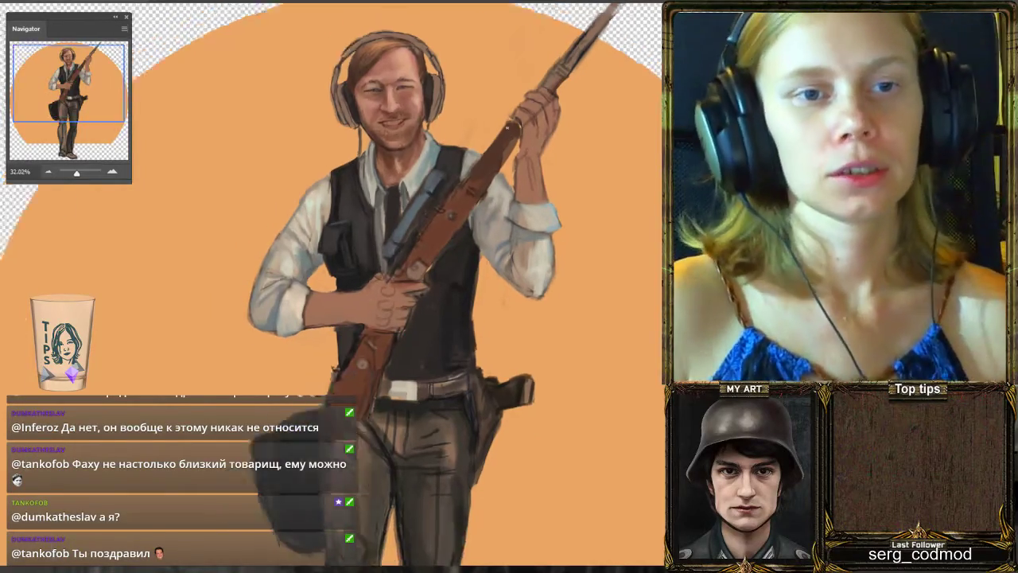
scroll(433, 143, "down", 2)
scroll(434, 143, "up", 3)
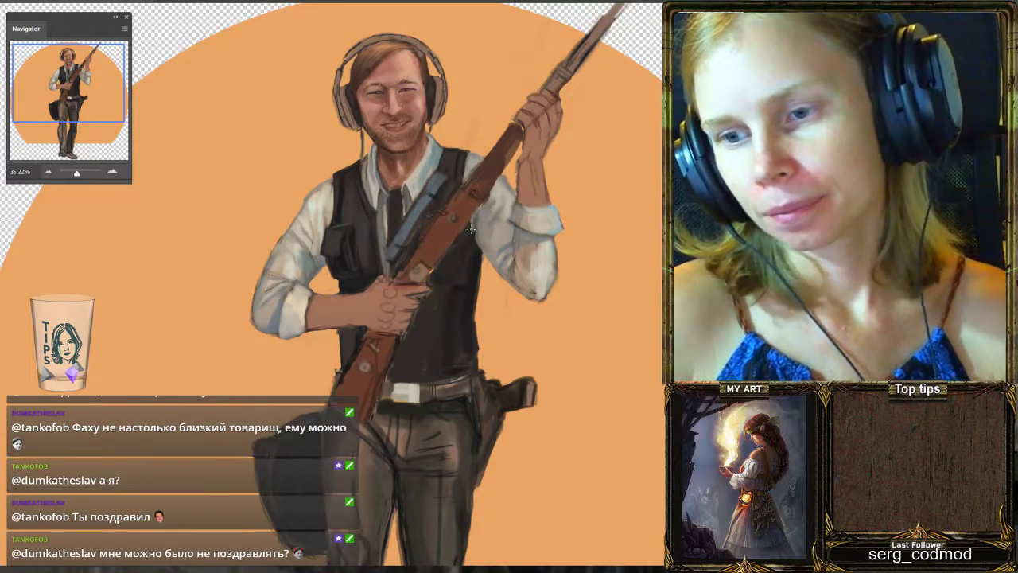
Sample the black vest colour, then the white shirt colour, as the foreground colour.
scroll(440, 185, "down", 5)
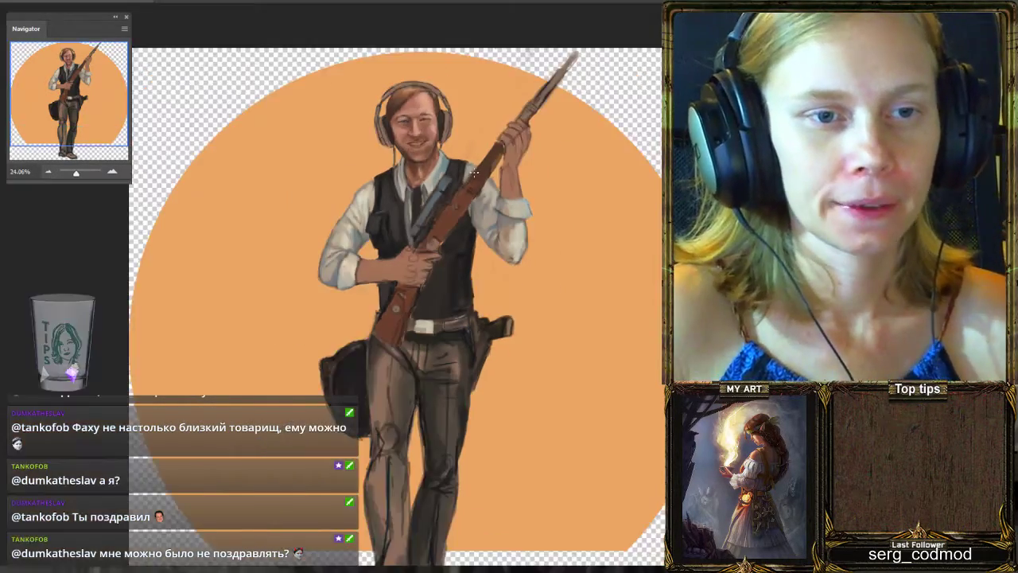
scroll(453, 189, "up", 5)
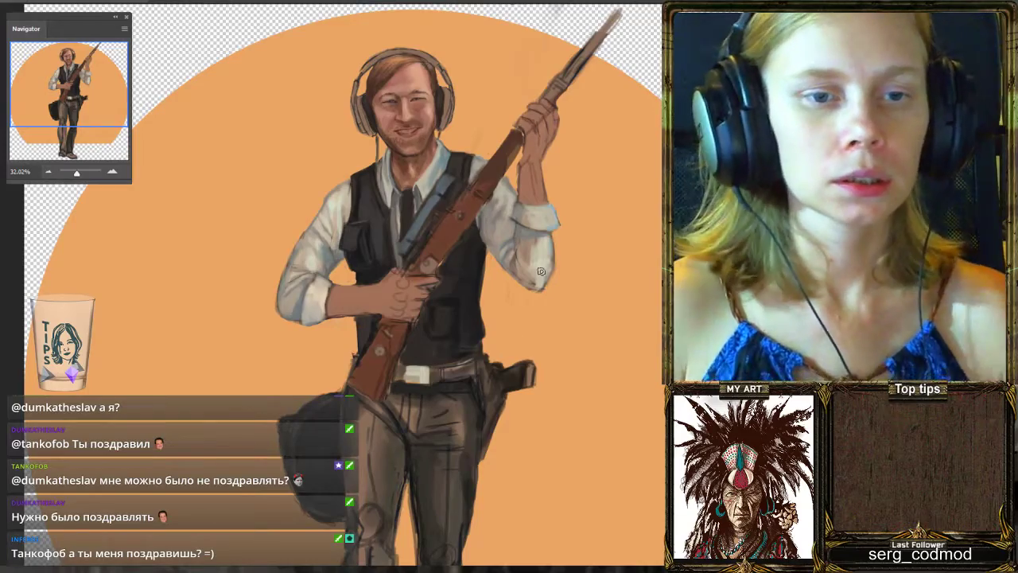
scroll(535, 230, "down", 2)
scroll(481, 215, "up", 2)
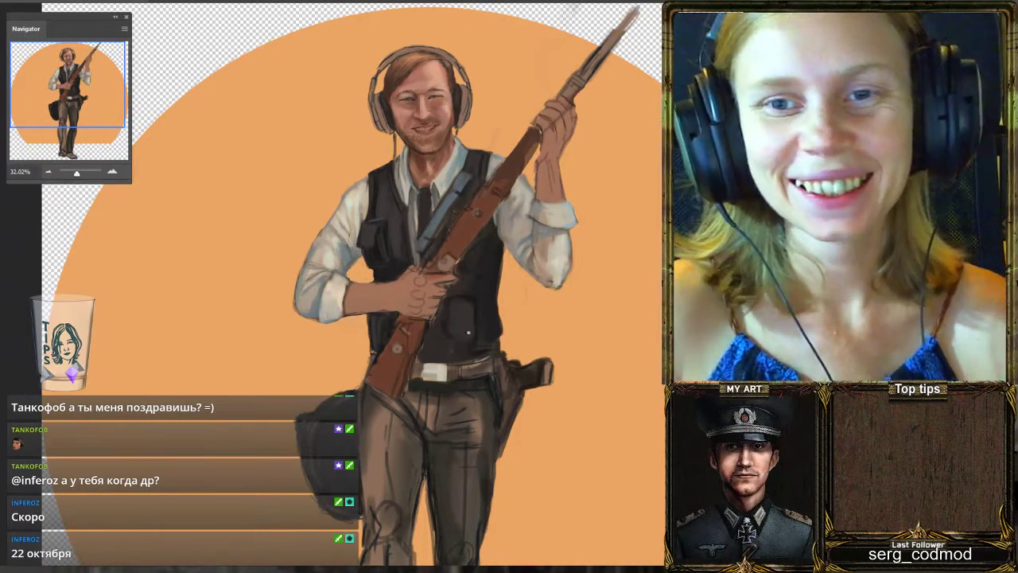
left_click(386, 248, "alt")
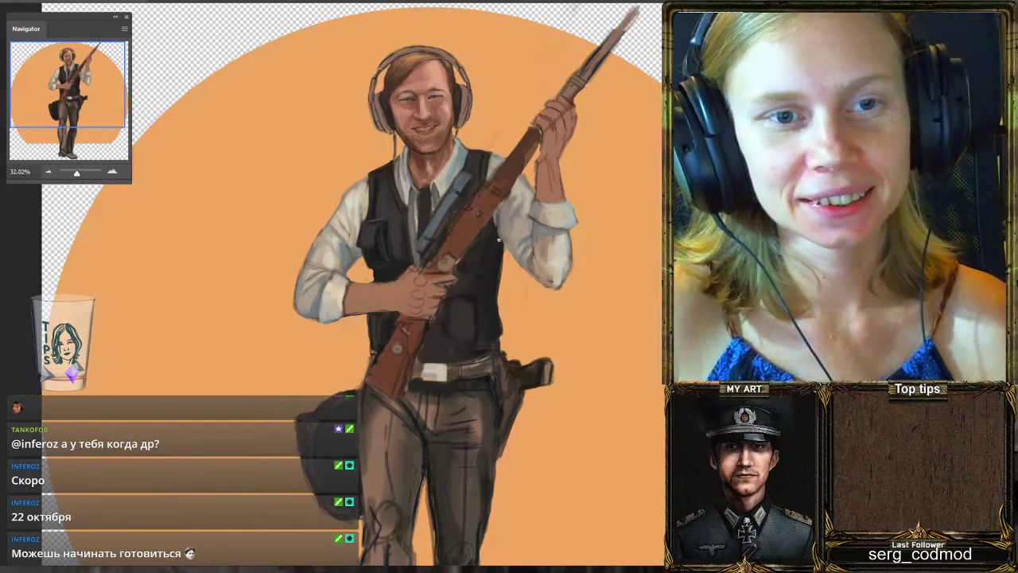
left_click(375, 211, "alt")
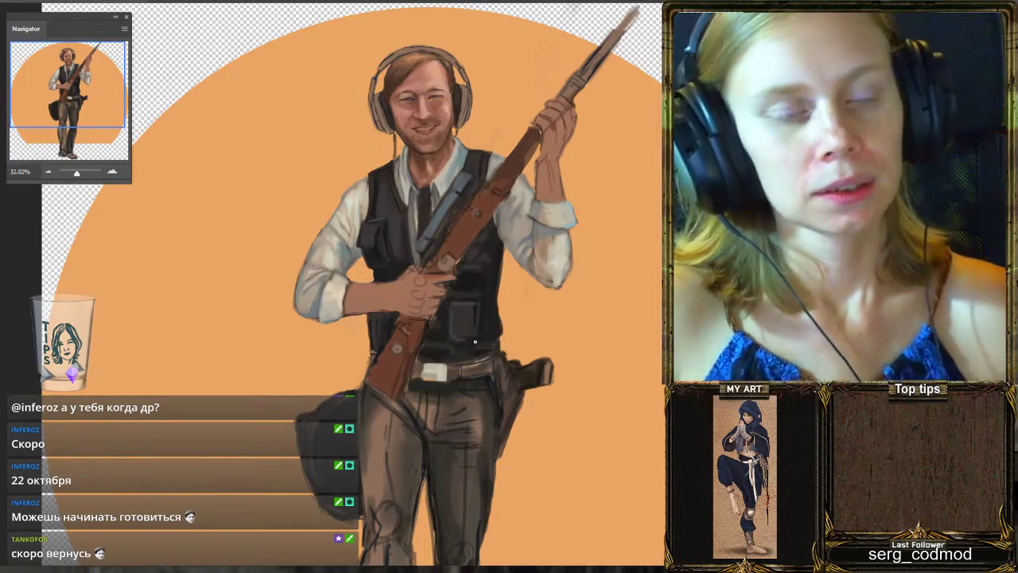
Pan across the figure and zoom in to 38.75% on the hands and rifle.
scroll(475, 342, "down", 4)
scroll(475, 342, "up", 2)
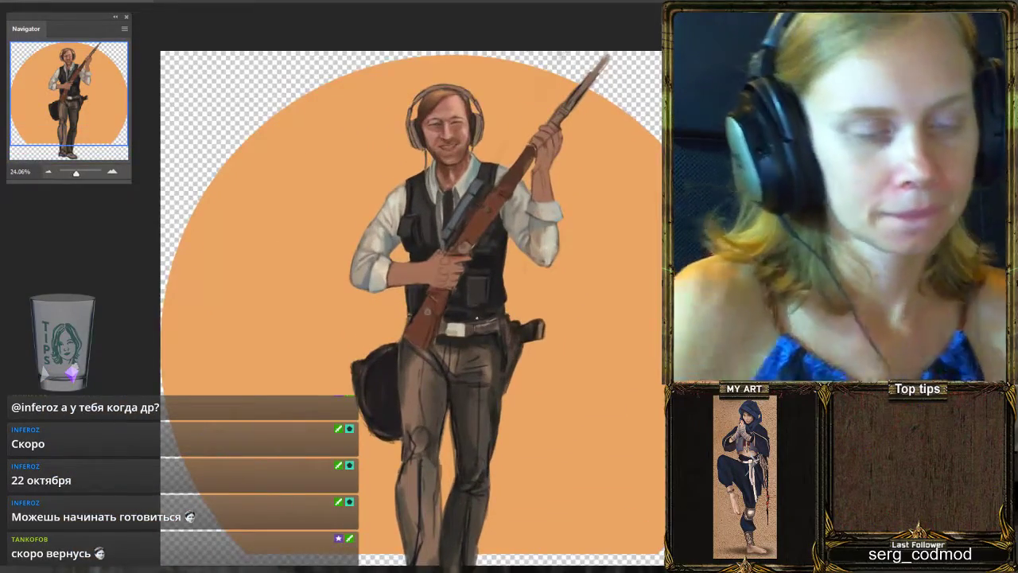
scroll(415, 244, "up", 2)
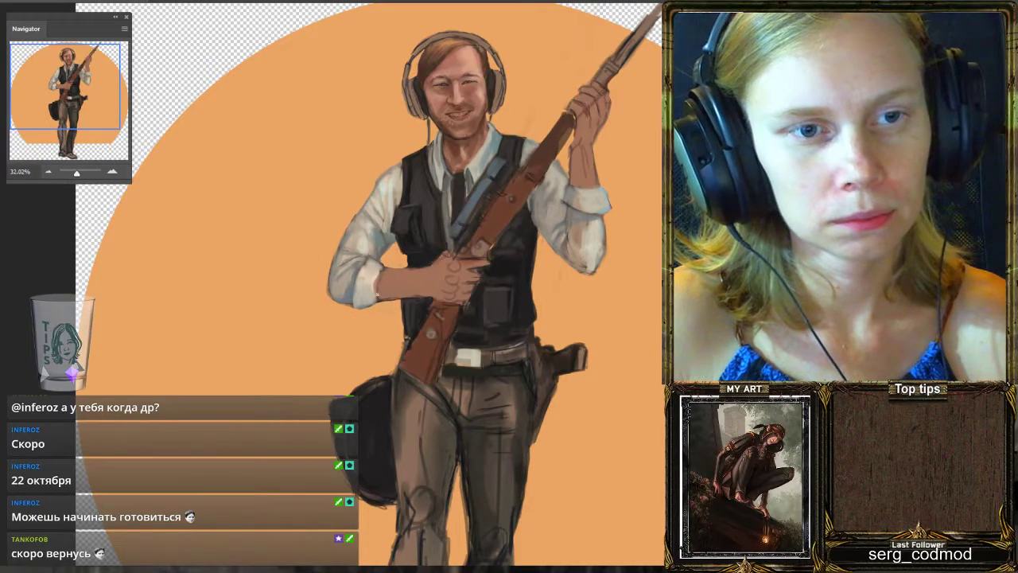
key("h")
left_click_drag(437, 295, 432, 290)
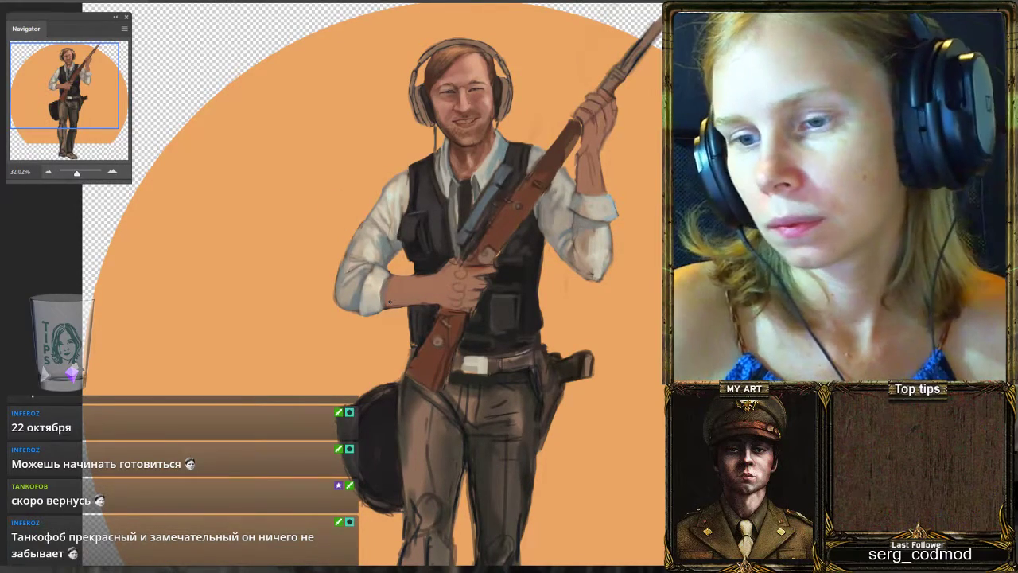
scroll(390, 302, "down", 3)
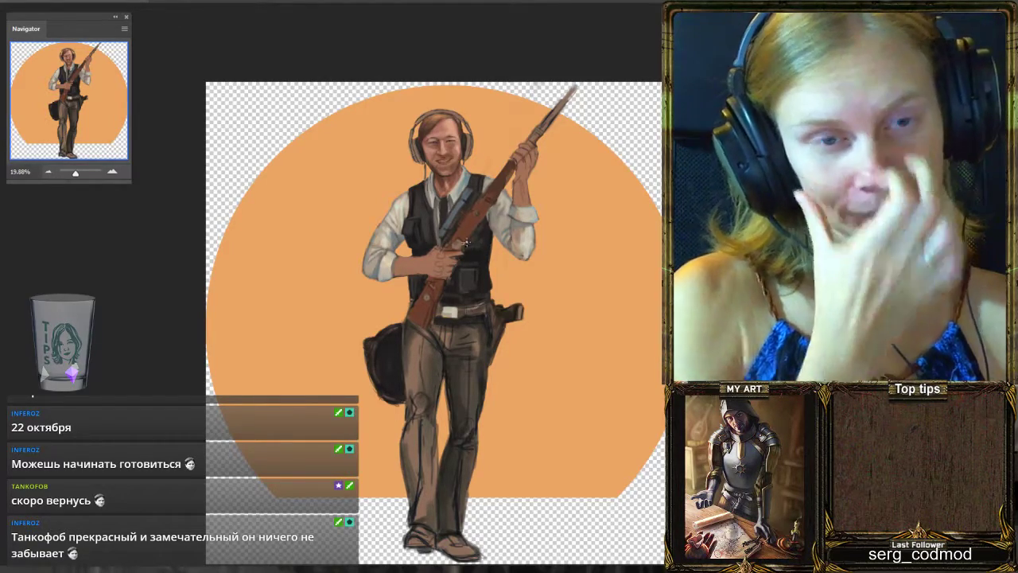
scroll(487, 244, "up", 1)
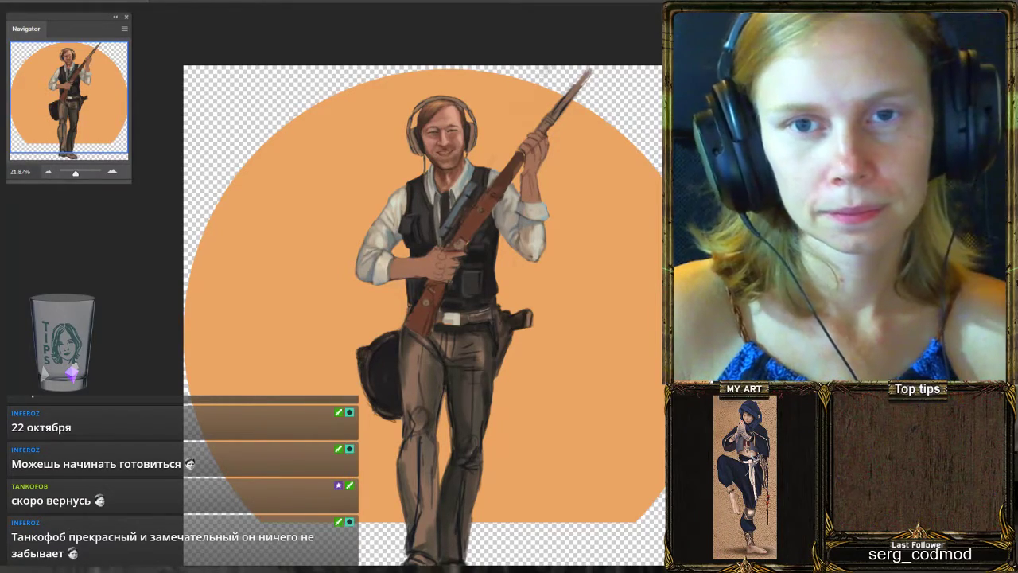
scroll(466, 269, "up", 3)
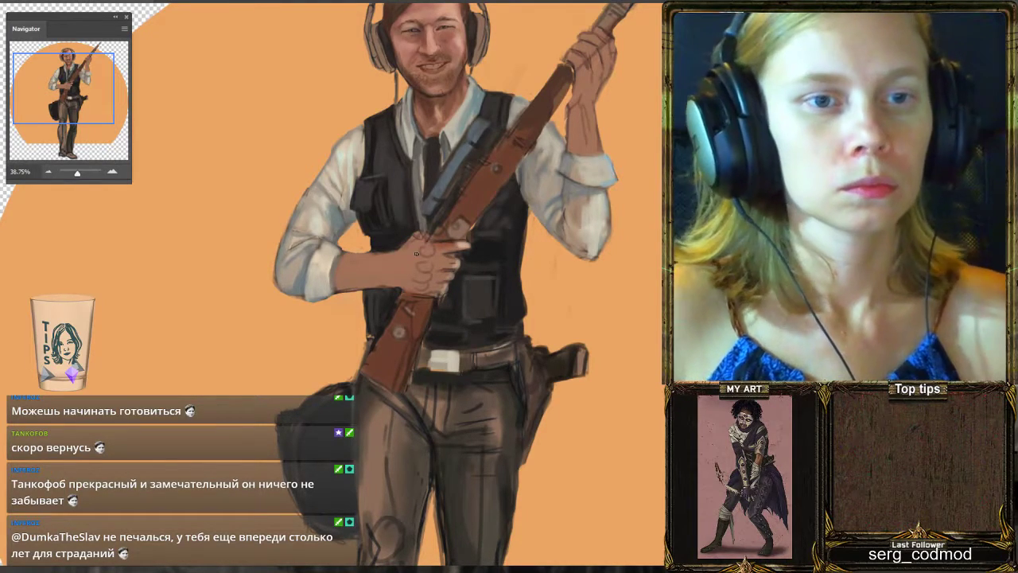
Sample two skin tones from the hand and paint a dark shadow under the forearm.
left_click_drag(325, 240, 466, 69)
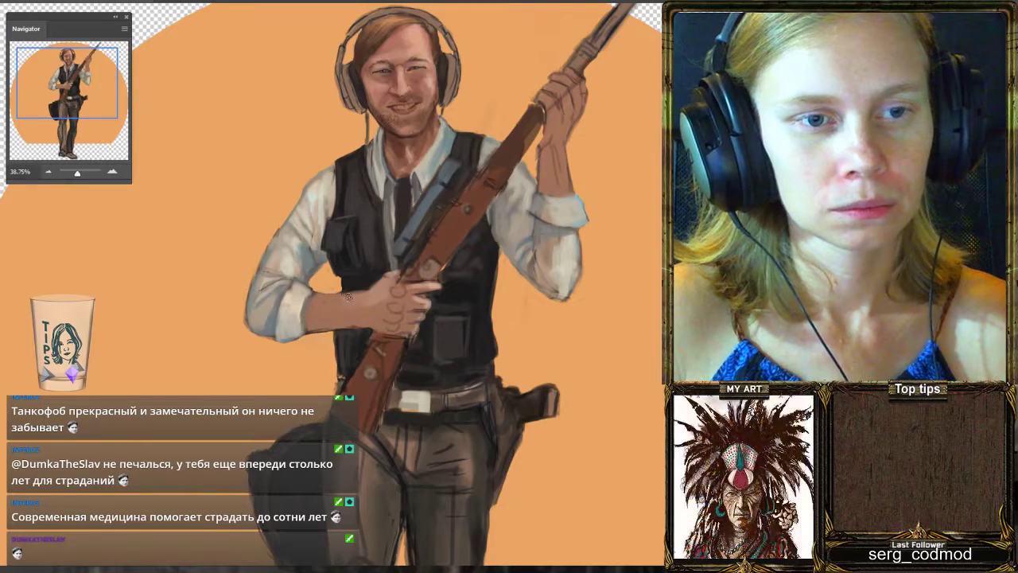
left_click(359, 284, "alt")
left_click(388, 290, "alt")
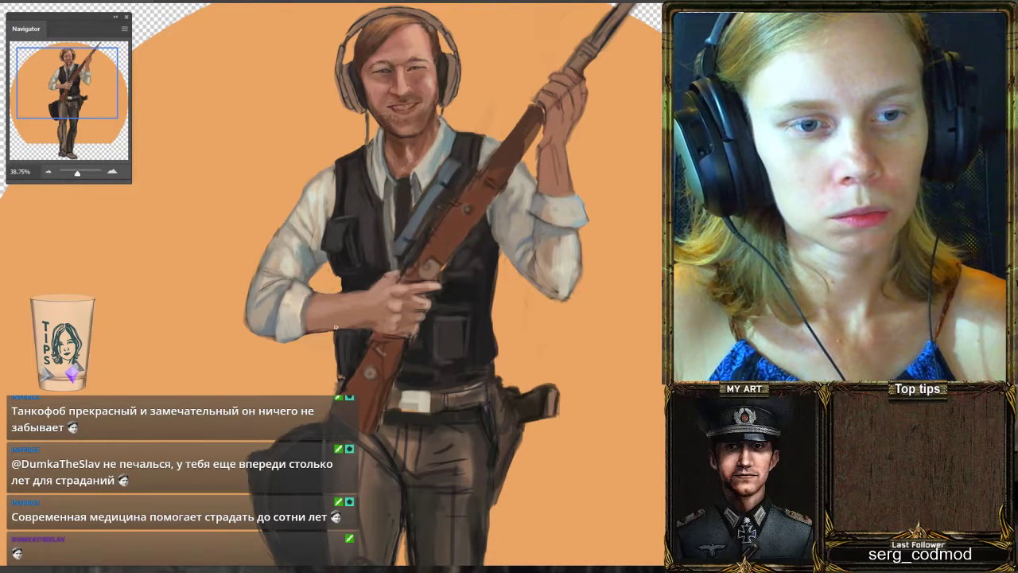
left_click_drag(309, 328, 332, 328)
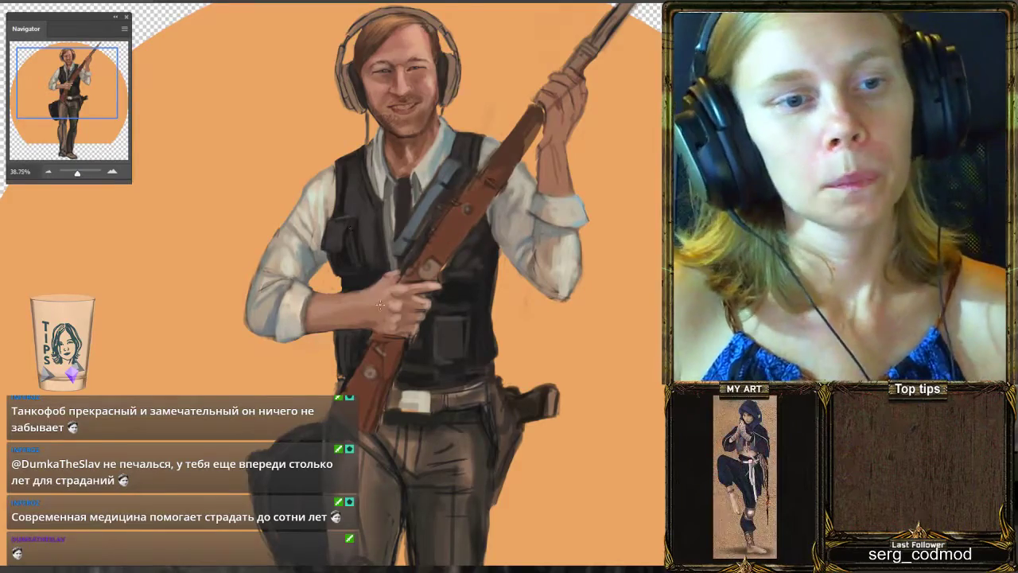
scroll(380, 304, "down", 3)
scroll(422, 212, "up", 1)
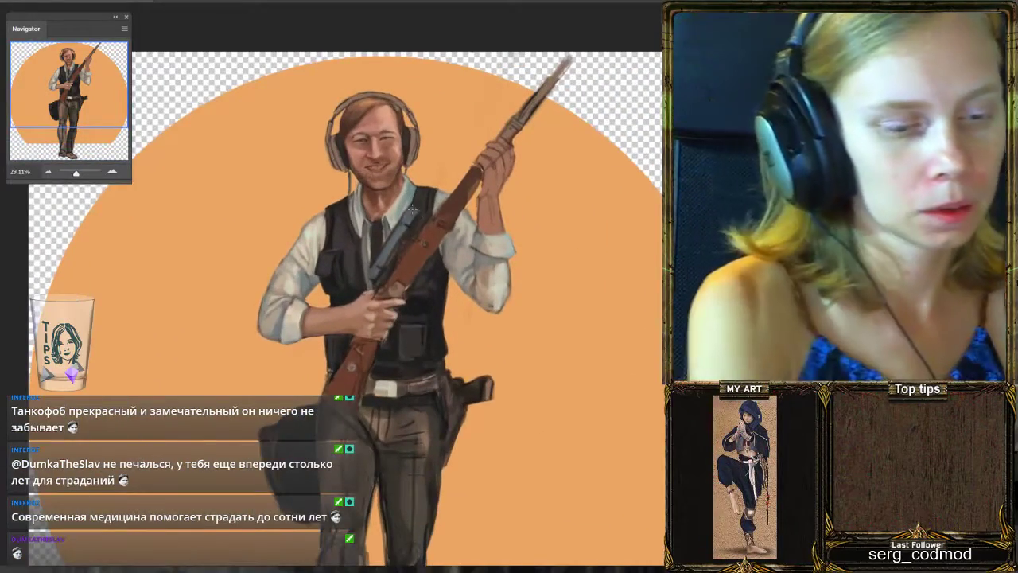
scroll(412, 208, "up", 2)
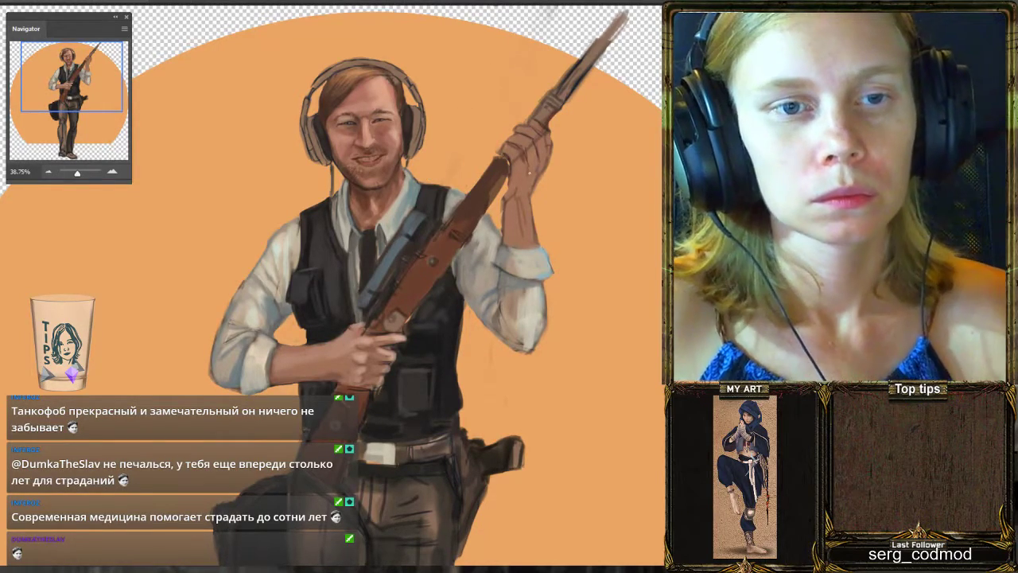
scroll(529, 171, "down", 3)
scroll(507, 247, "up", 1)
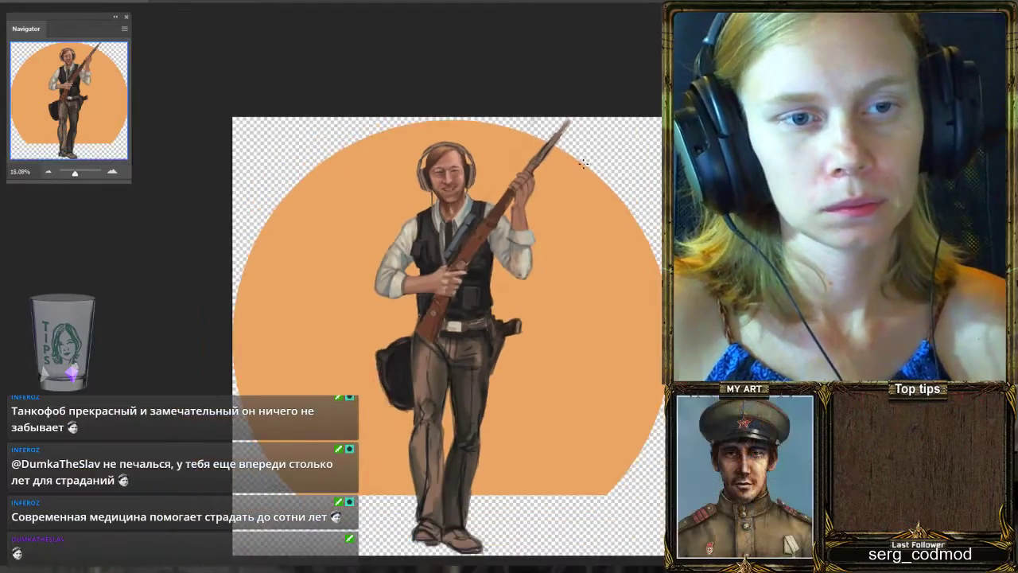
scroll(506, 246, "up", 1)
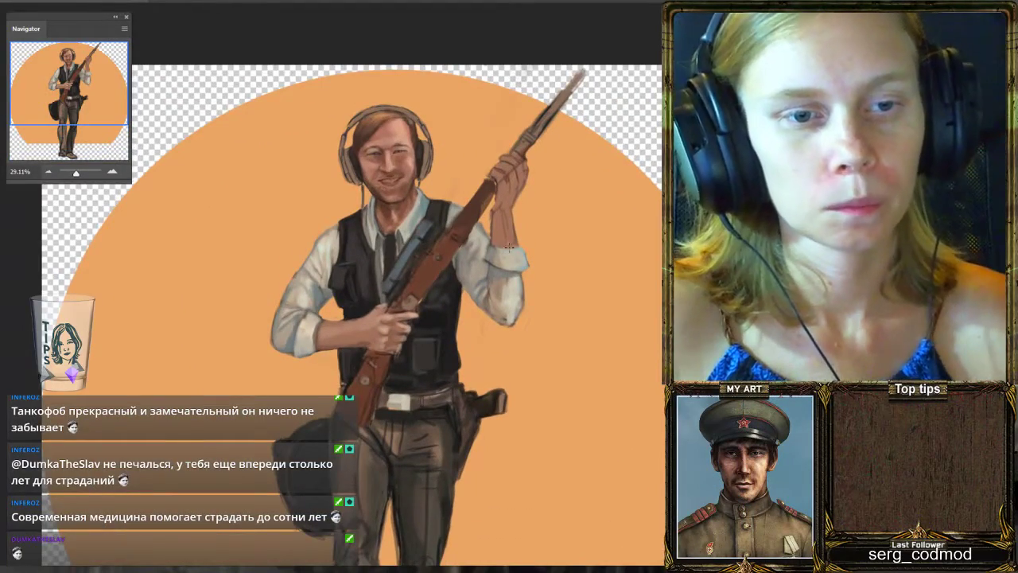
scroll(510, 247, "up", 2)
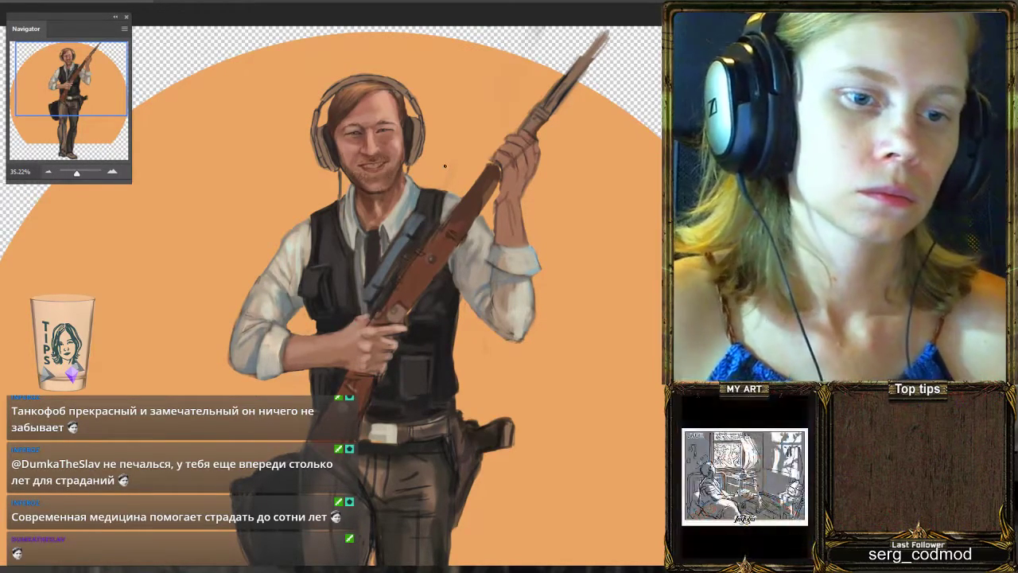
scroll(441, 44, "up", 2)
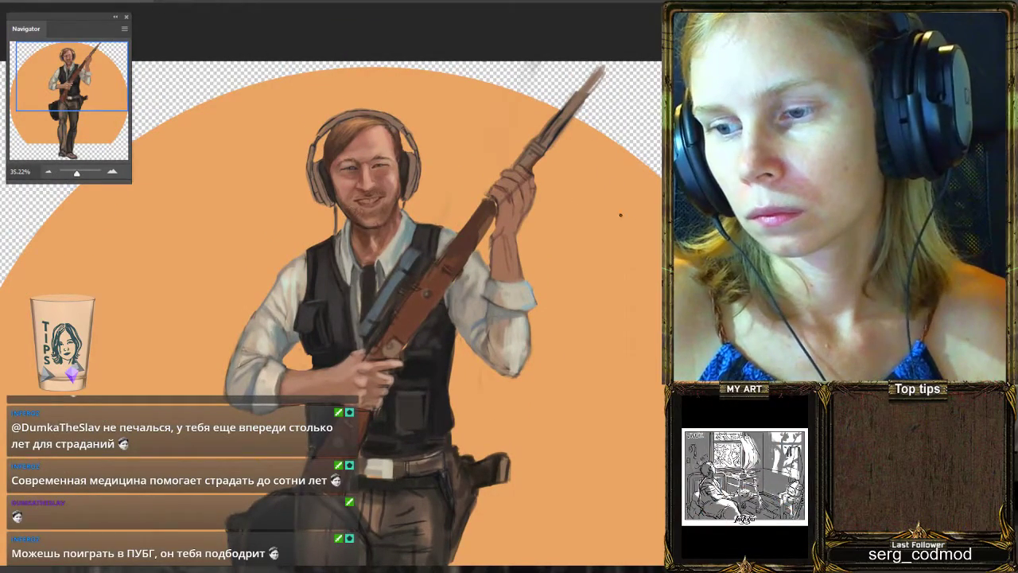
Sample several colours from the hands gripping the rifle.
left_click(521, 206, "alt")
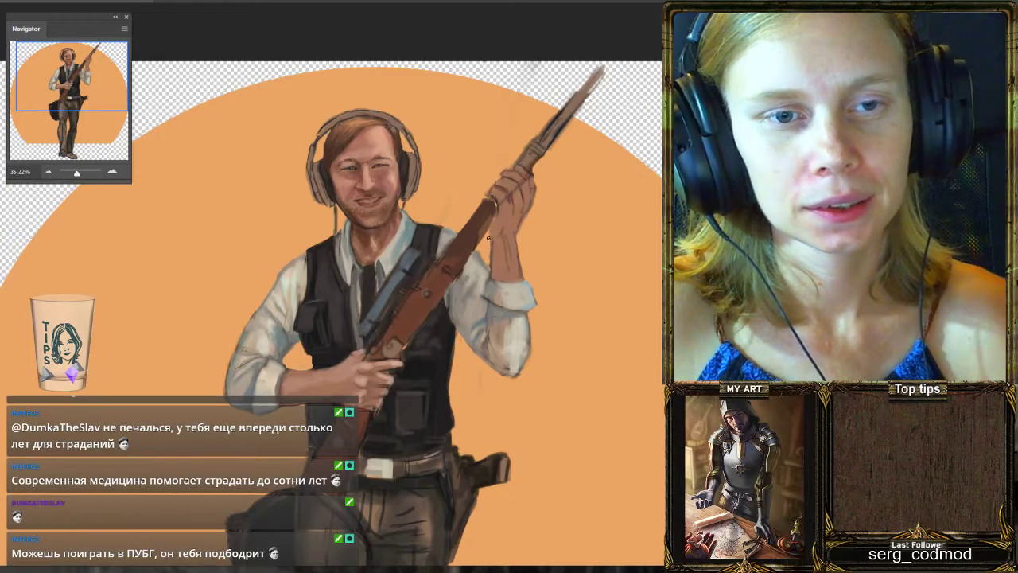
left_click_drag(533, 224, 505, 188)
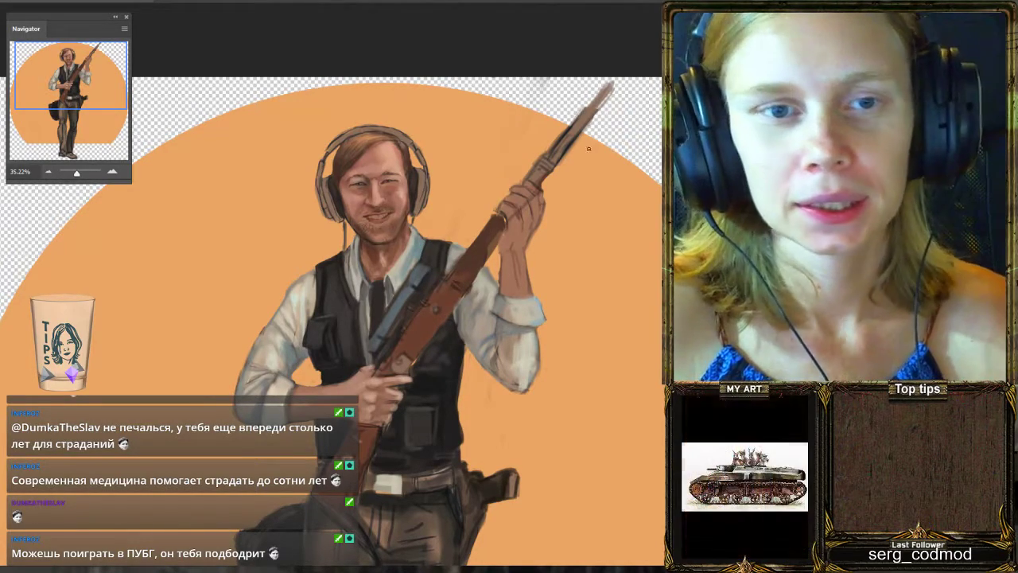
left_click(406, 376, "alt")
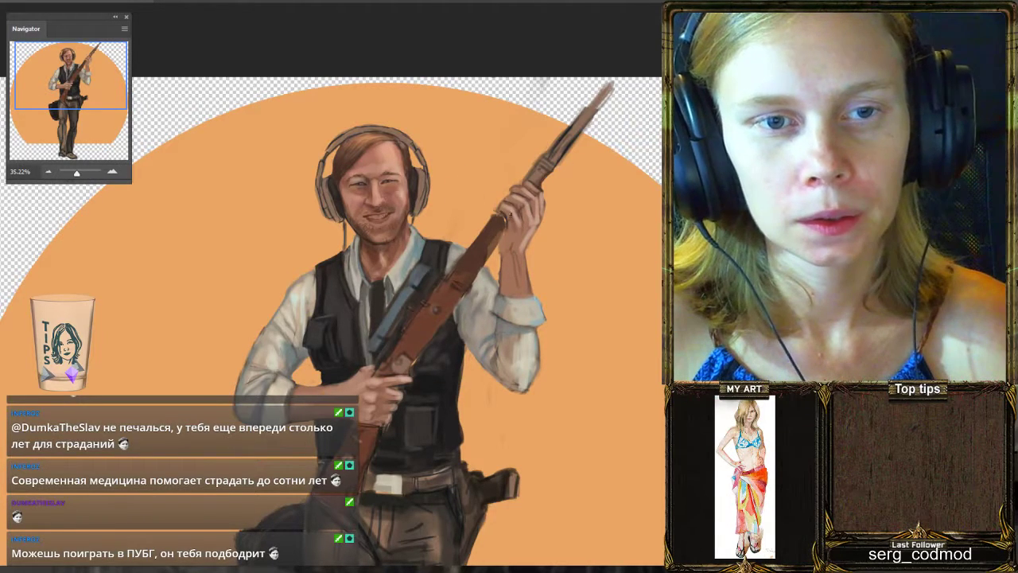
left_click(513, 233, "alt")
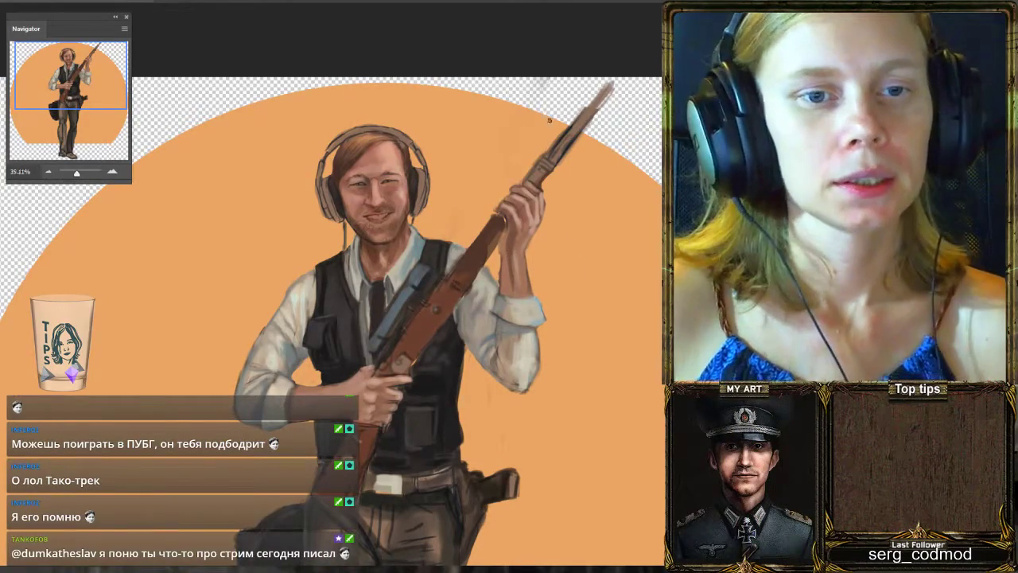
Flip the whole canvas horizontally with Ctrl+Shift+H and zoom back in.
scroll(555, 147, "down", 3)
scroll(562, 158, "down", 2)
scroll(580, 127, "up", 1)
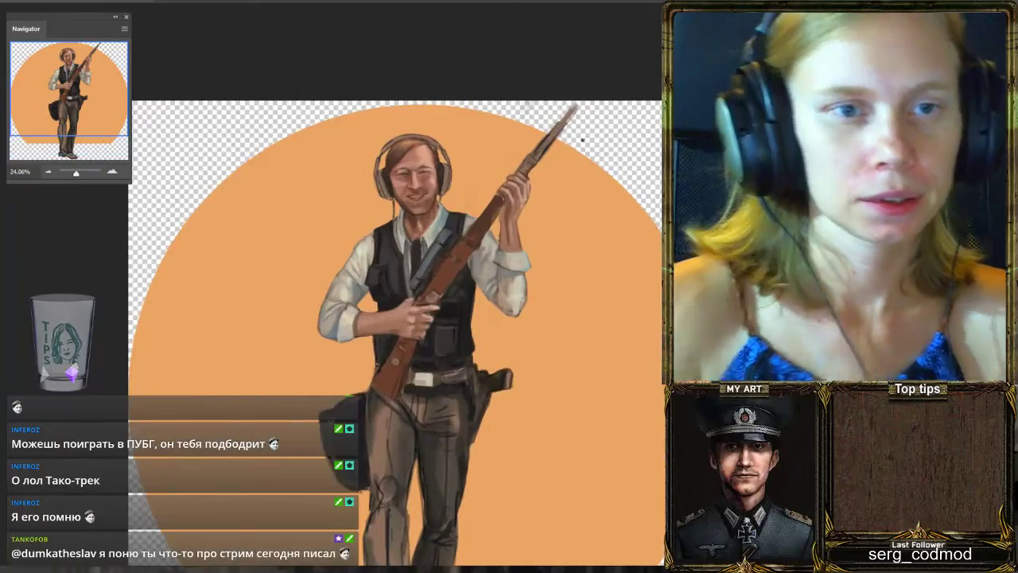
scroll(477, 193, "down", 3)
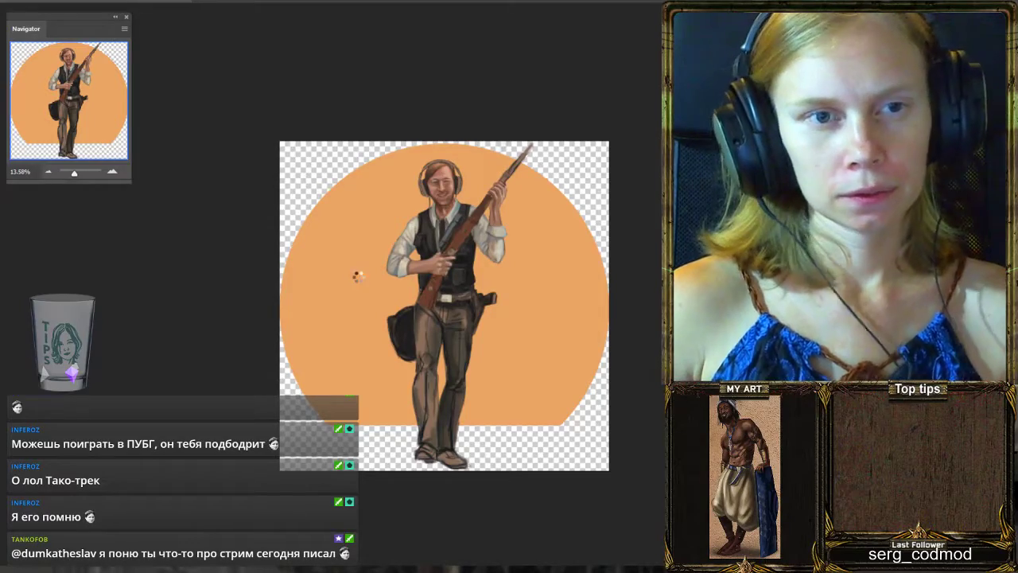
key("ctrl+shift+h")
scroll(363, 263, "up", 5)
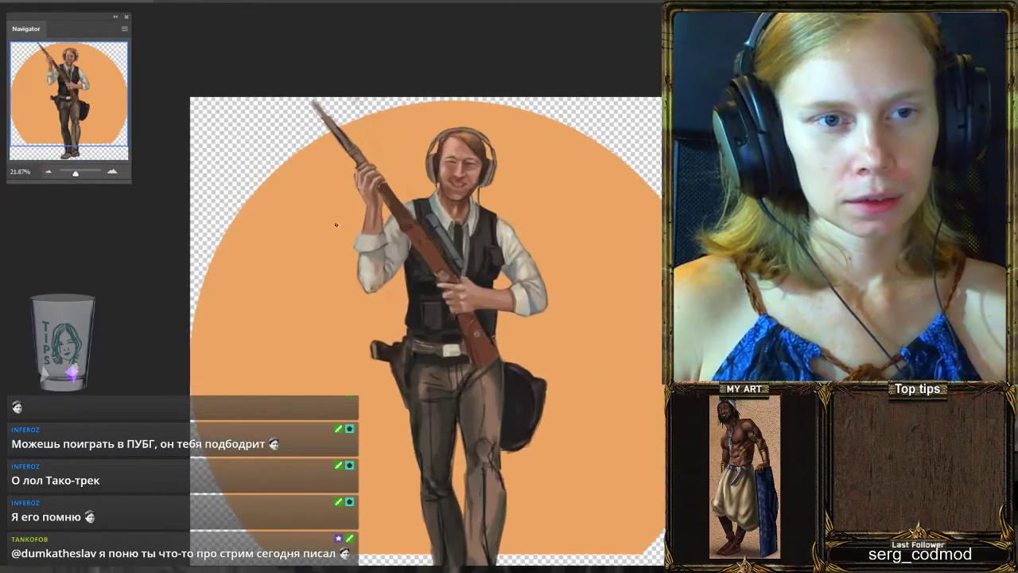
scroll(358, 170, "up", 1)
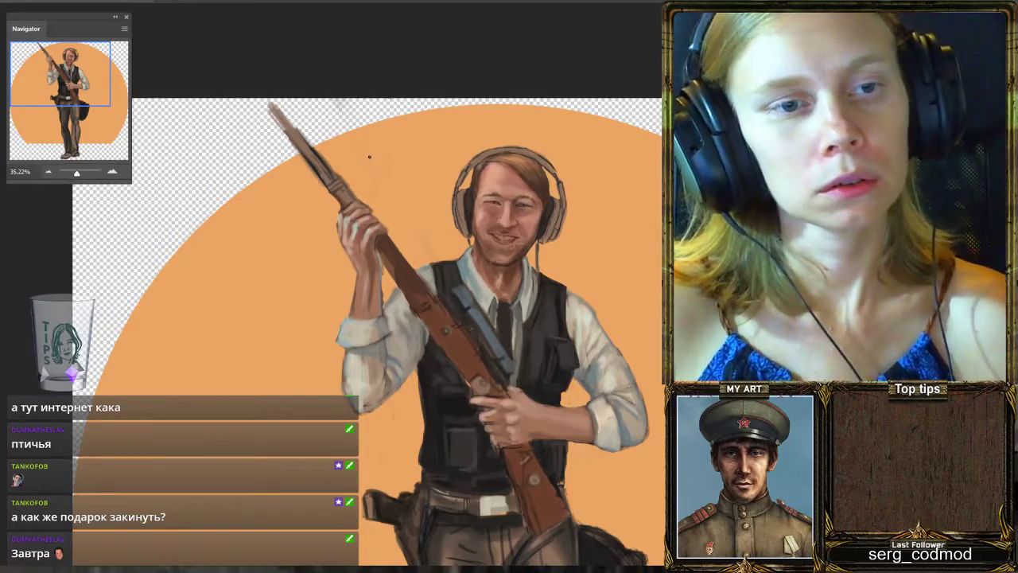
Eyedrop the paint colour from the skin of the man's raised arm.
scroll(369, 157, "down", 3)
scroll(380, 151, "up", 2)
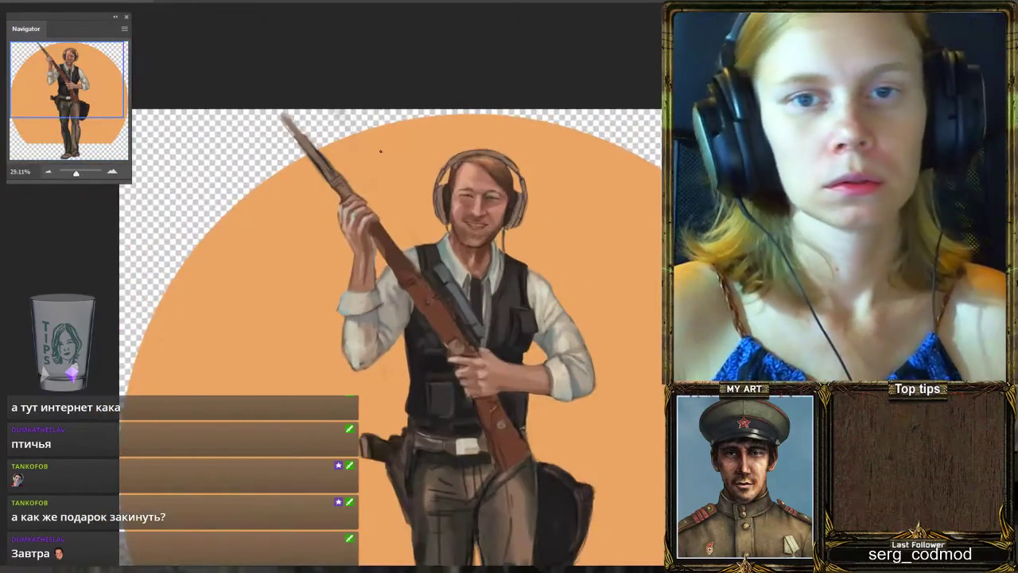
scroll(381, 152, "up", 1)
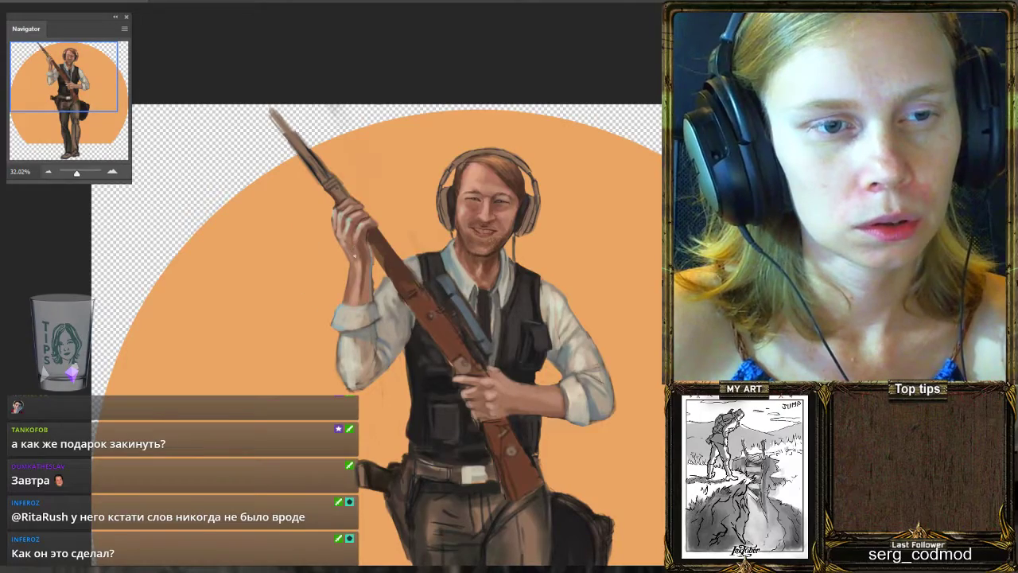
scroll(374, 185, "down", 2)
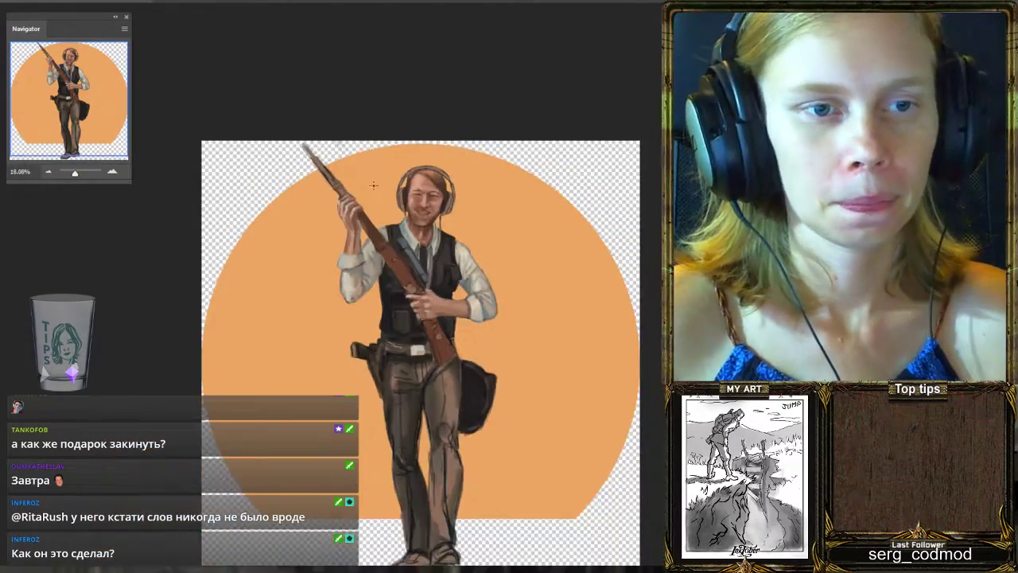
scroll(374, 185, "up", 3)
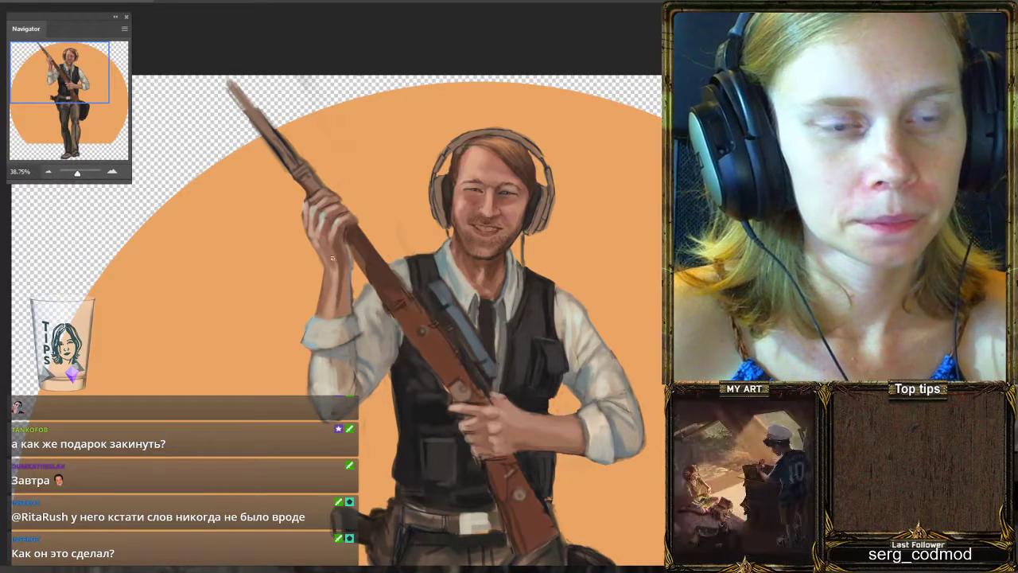
left_click(315, 236, "alt")
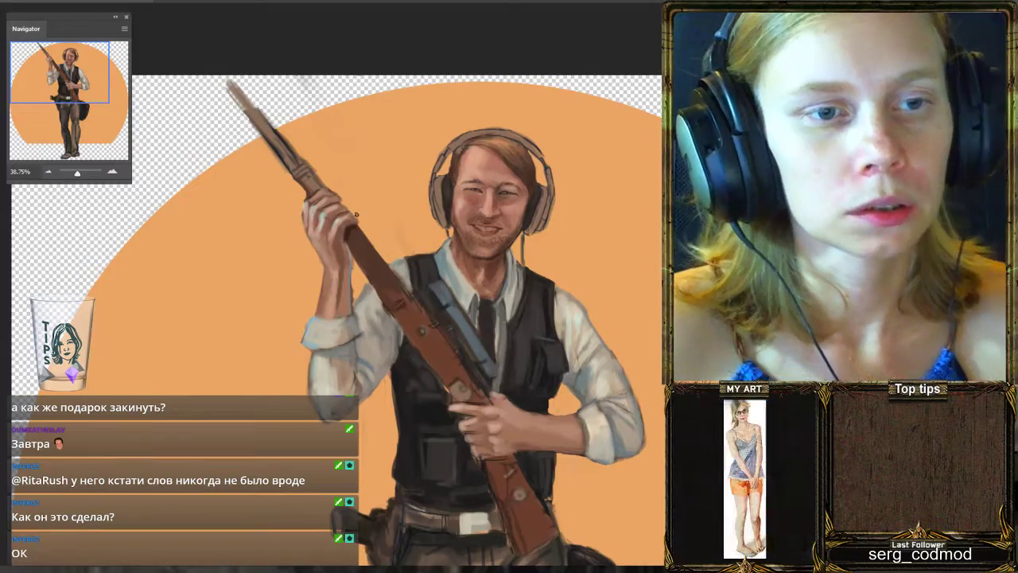
scroll(374, 172, "down", 4)
Sample a paint colour from the man's hair.
scroll(374, 172, "up", 2)
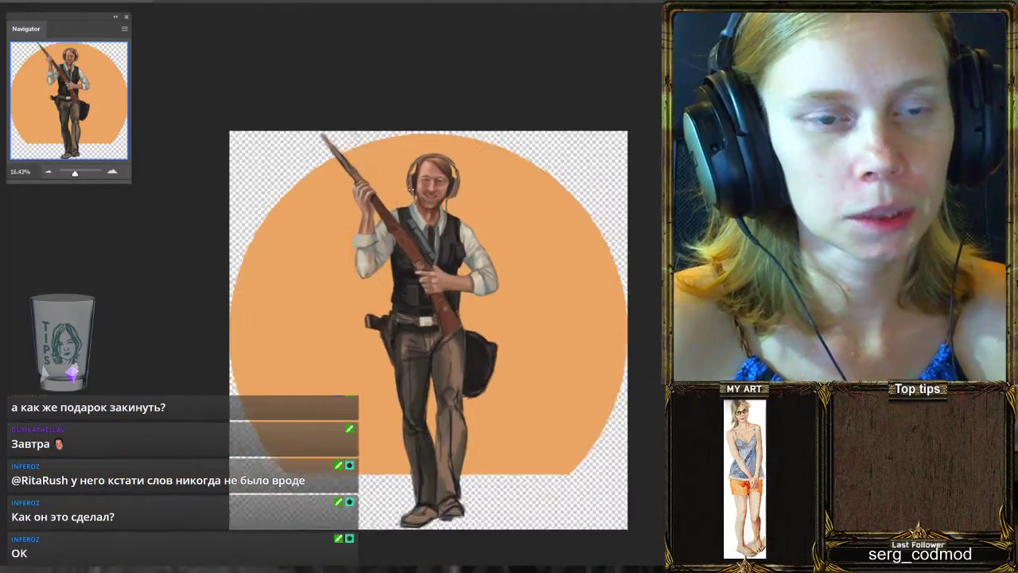
scroll(388, 157, "up", 2)
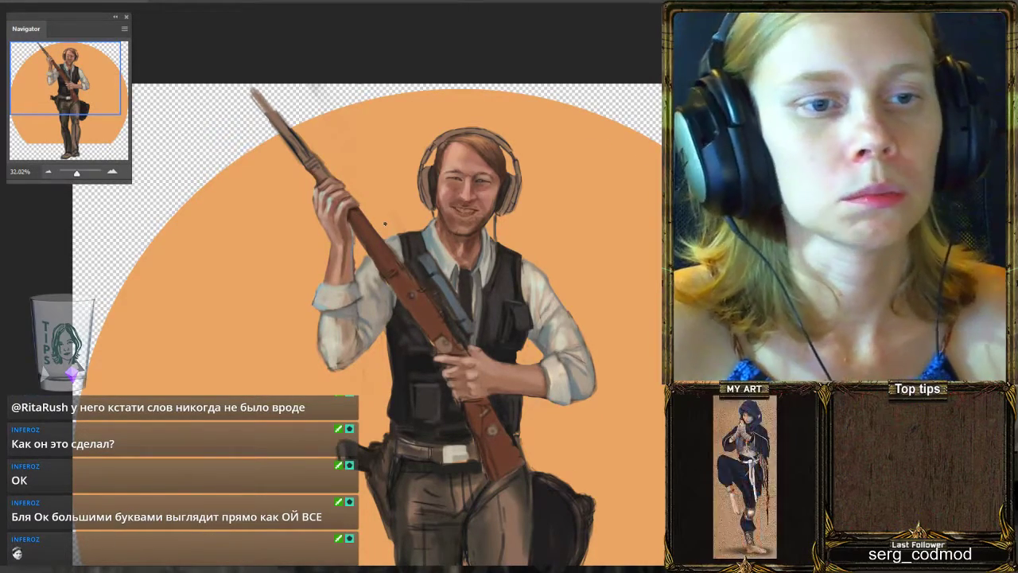
scroll(407, 217, "down", 4)
scroll(402, 209, "up", 4)
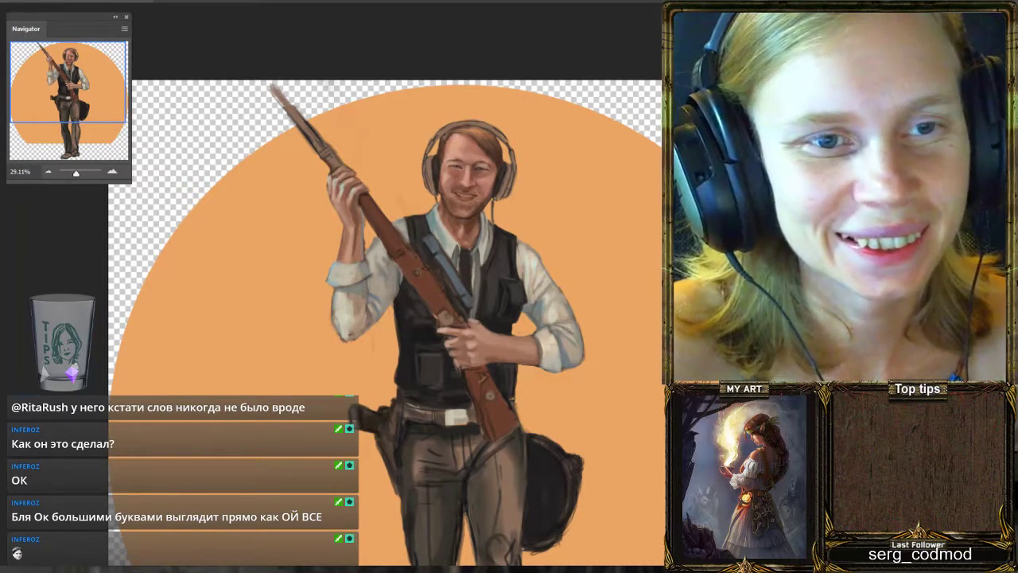
left_click(458, 143, "alt")
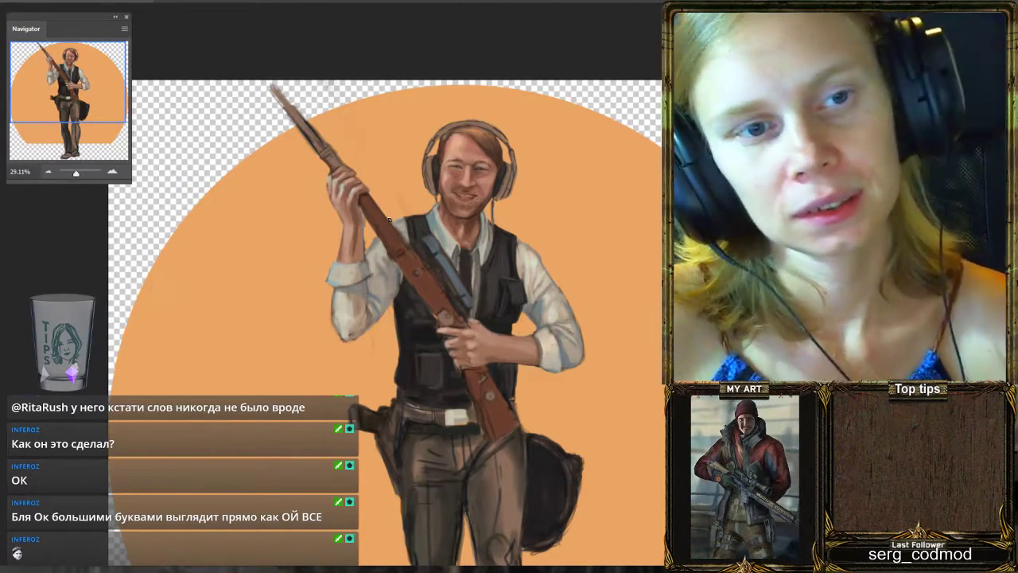
Pick up two tones from the white shirt sleeve.
scroll(389, 219, "down", 3)
scroll(393, 224, "up", 3)
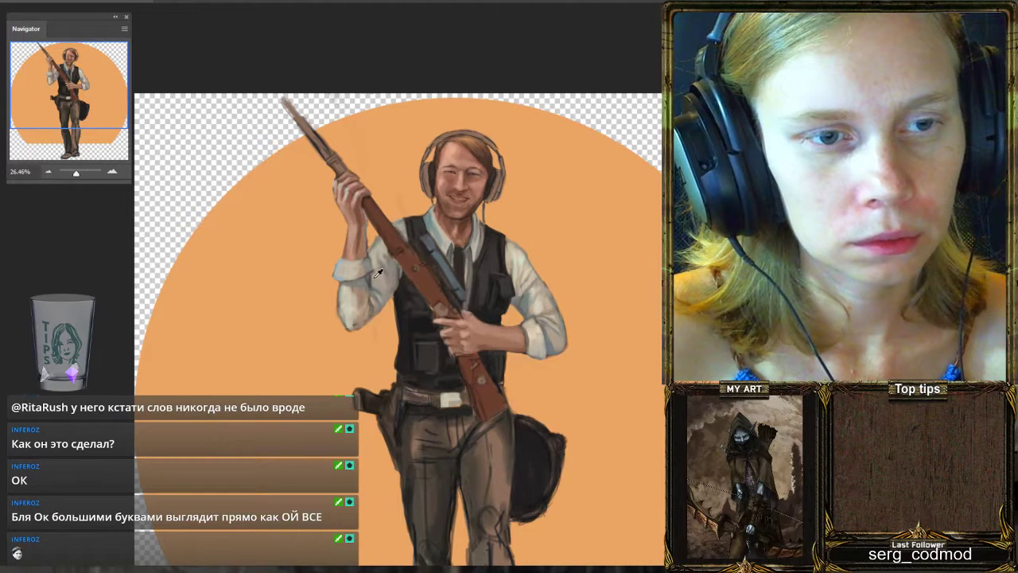
left_click_drag(369, 276, 369, 277)
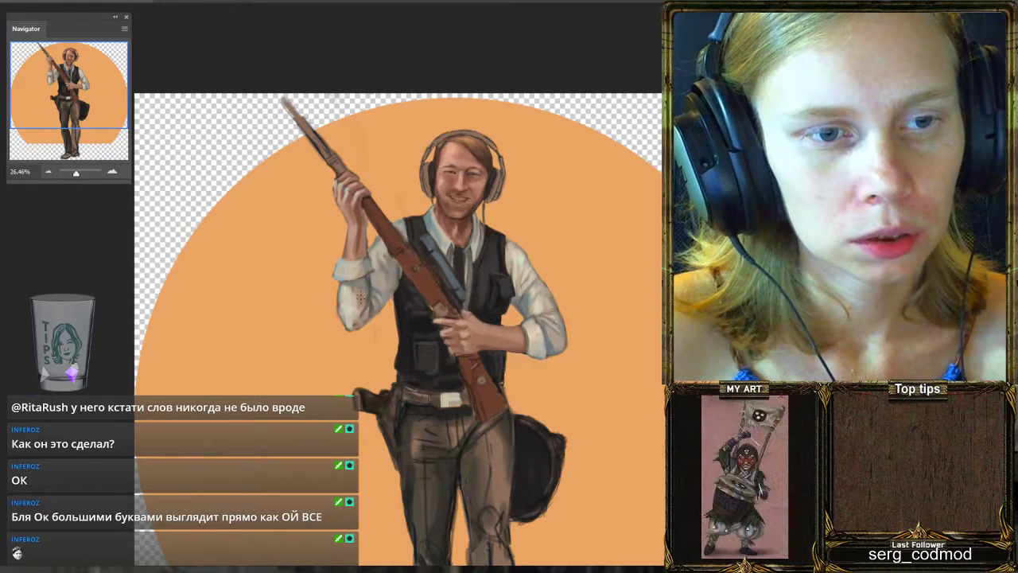
left_click_drag(364, 285, 366, 280)
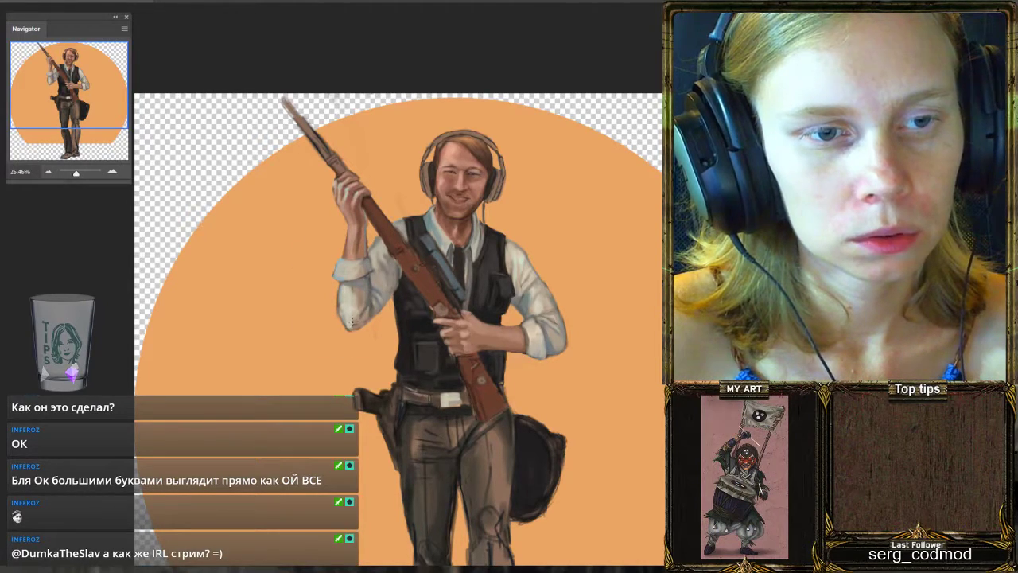
scroll(398, 247, "down", 4)
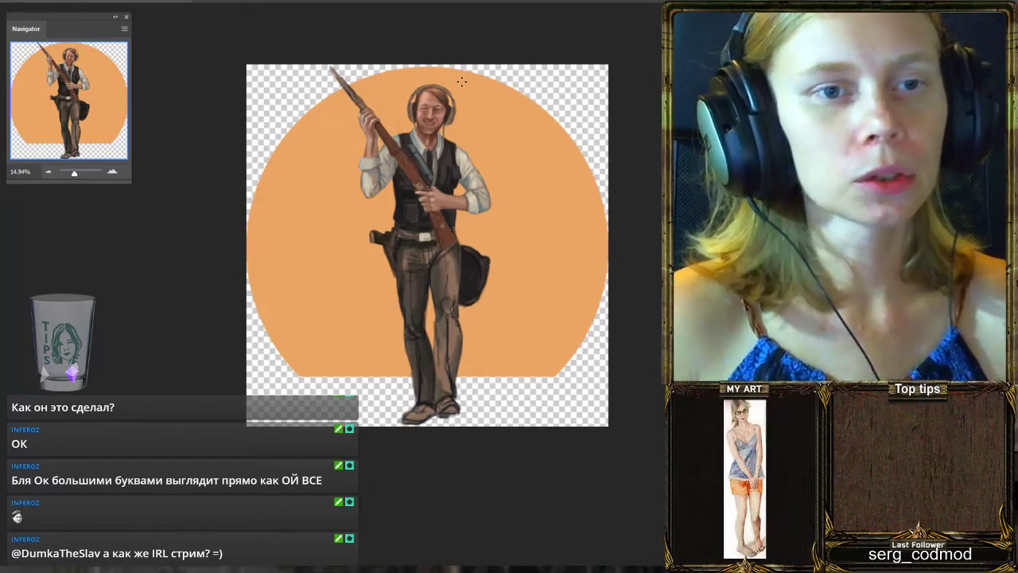
scroll(419, 156, "up", 3)
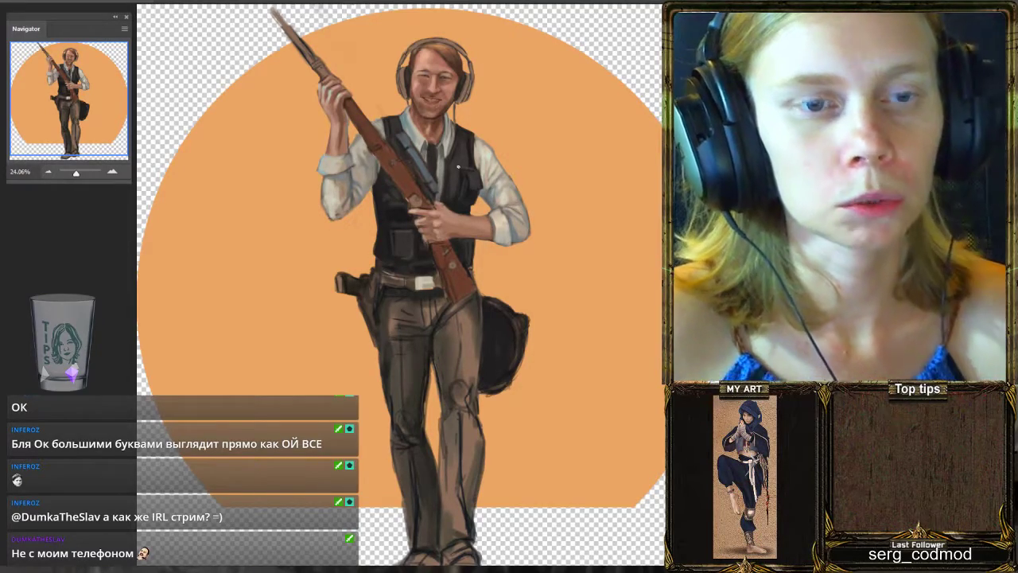
scroll(475, 143, "down", 3)
scroll(490, 125, "up", 1)
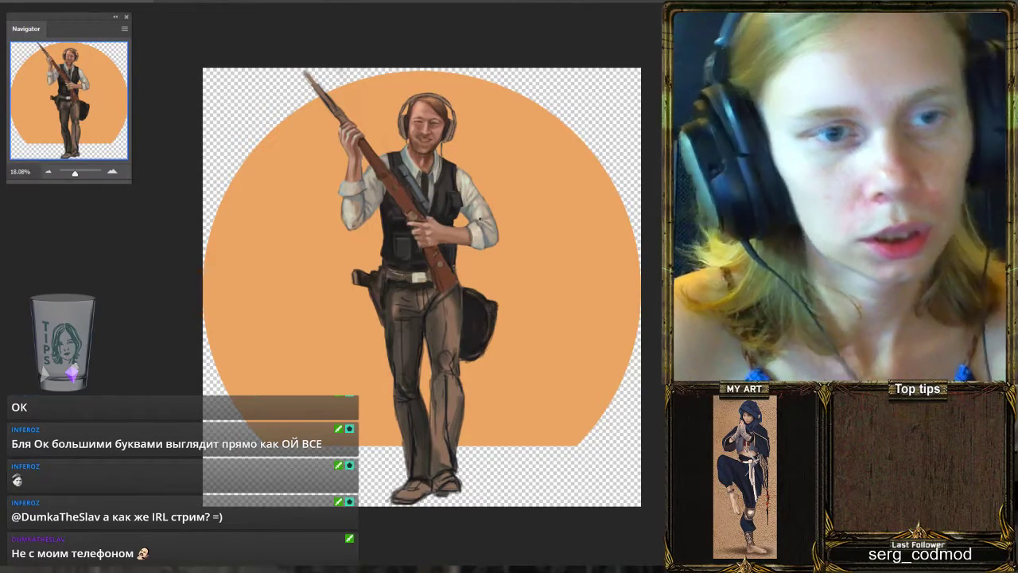
scroll(480, 218, "down", 2)
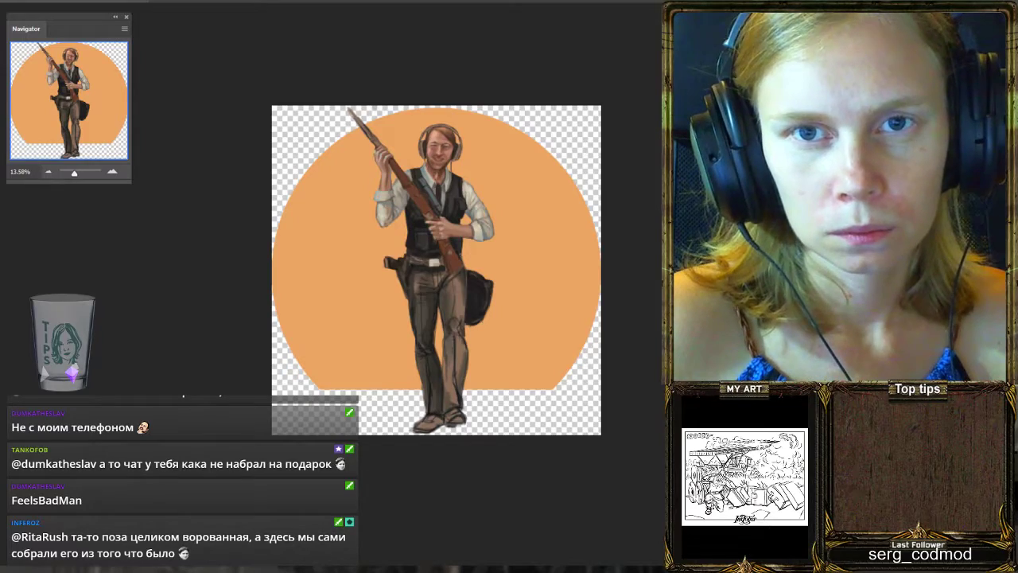
scroll(489, 329, "up", 3)
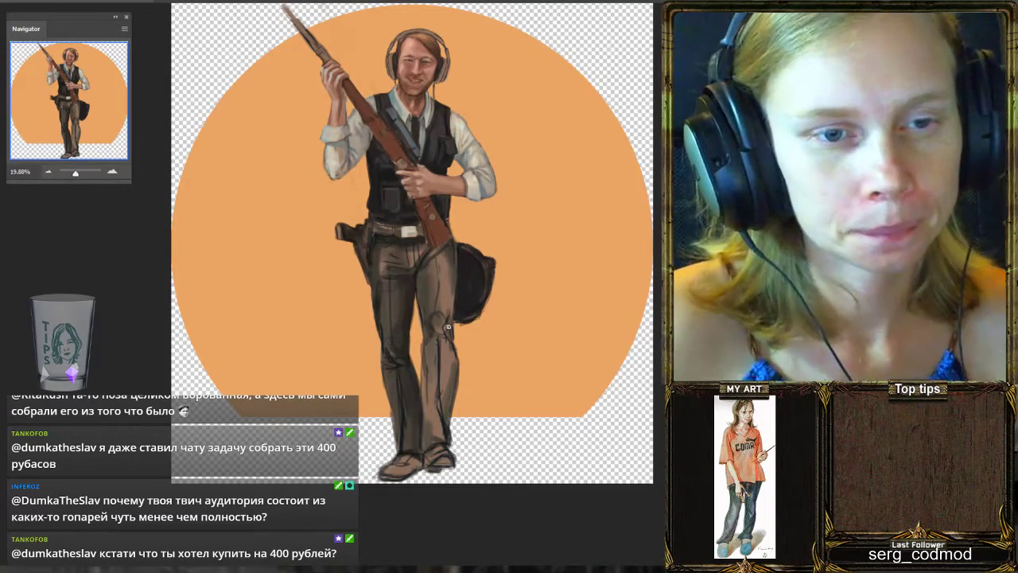
scroll(448, 326, "up", 3)
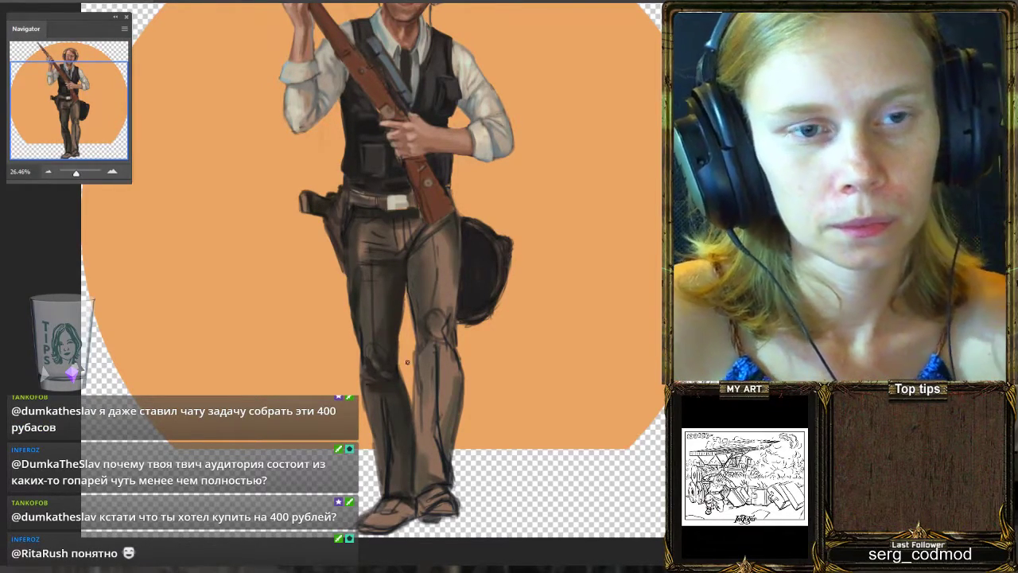
key("ctrl+0")
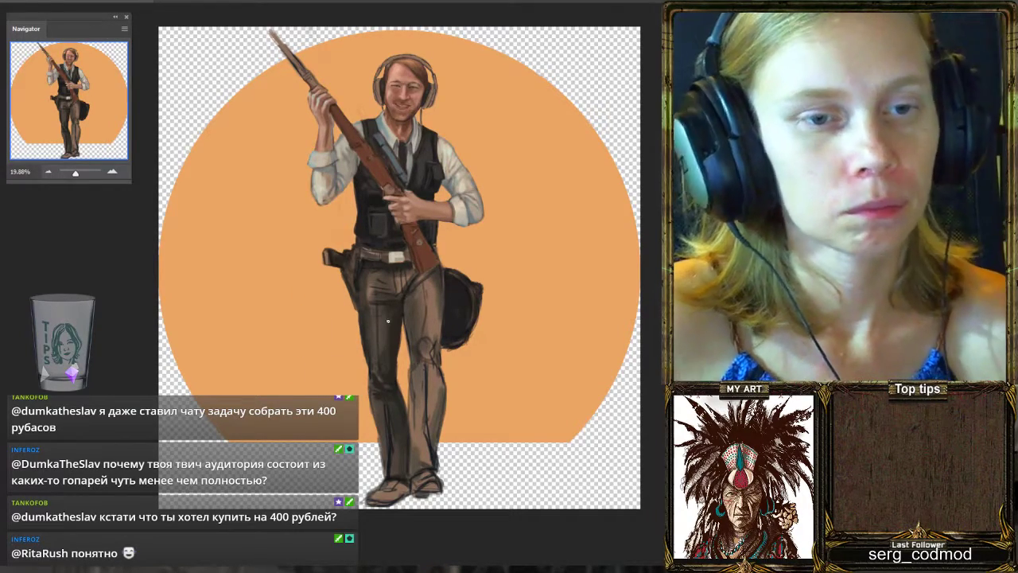
scroll(388, 320, "down", 2)
scroll(387, 321, "up", 3)
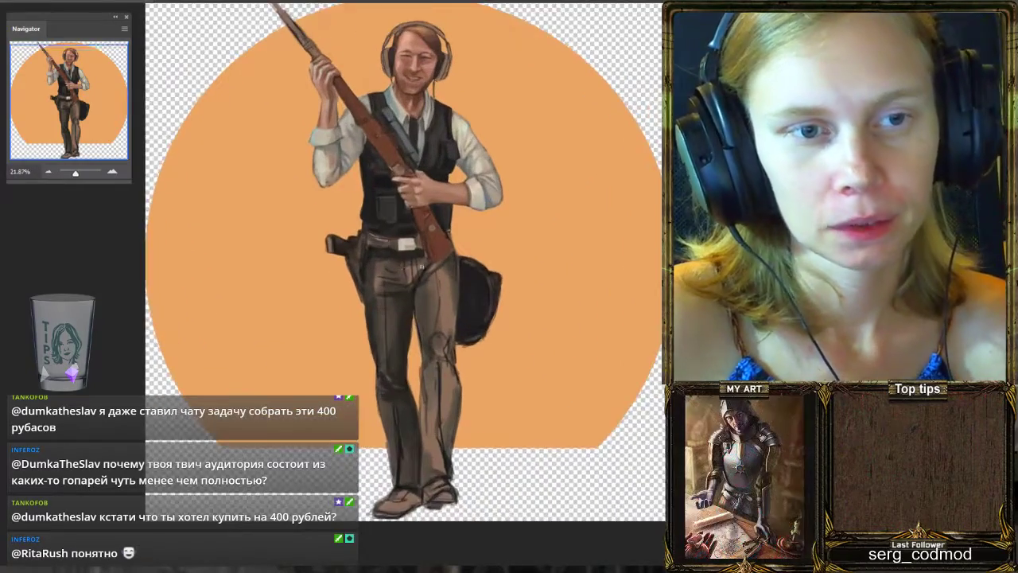
scroll(470, 242, "up", 1)
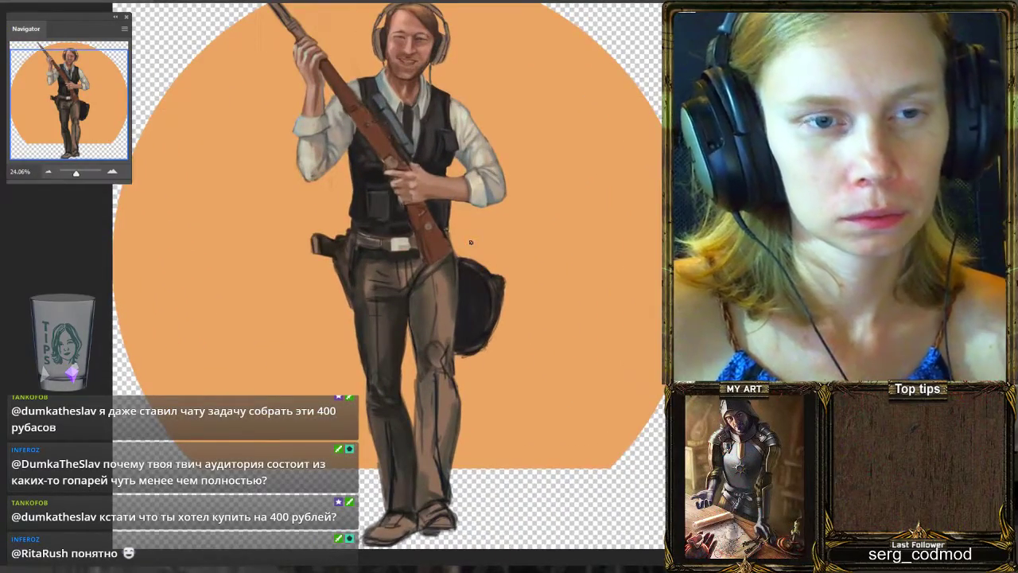
scroll(421, 226, "down", 5)
scroll(420, 226, "up", 2)
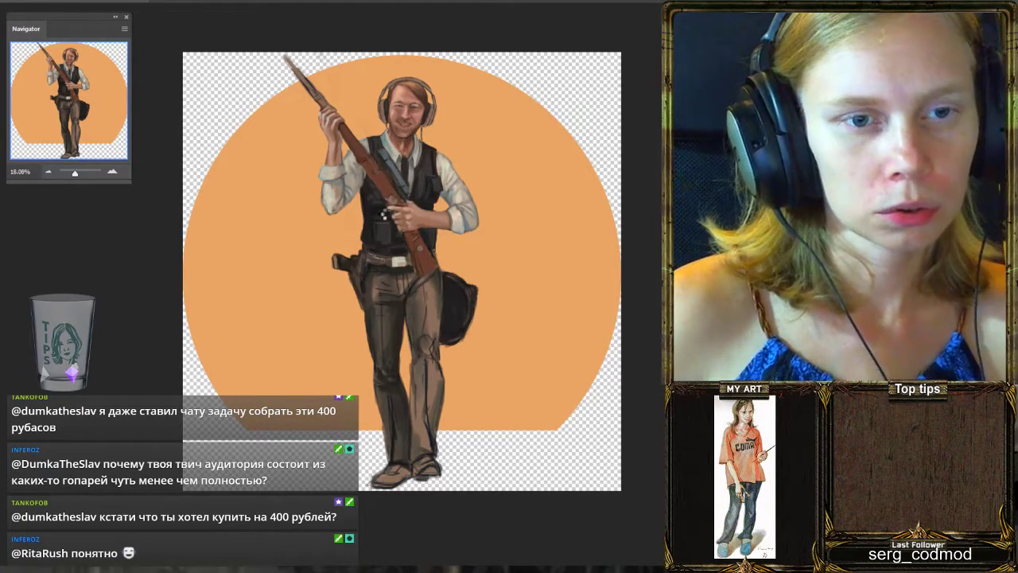
key("ctrl+shift+h")
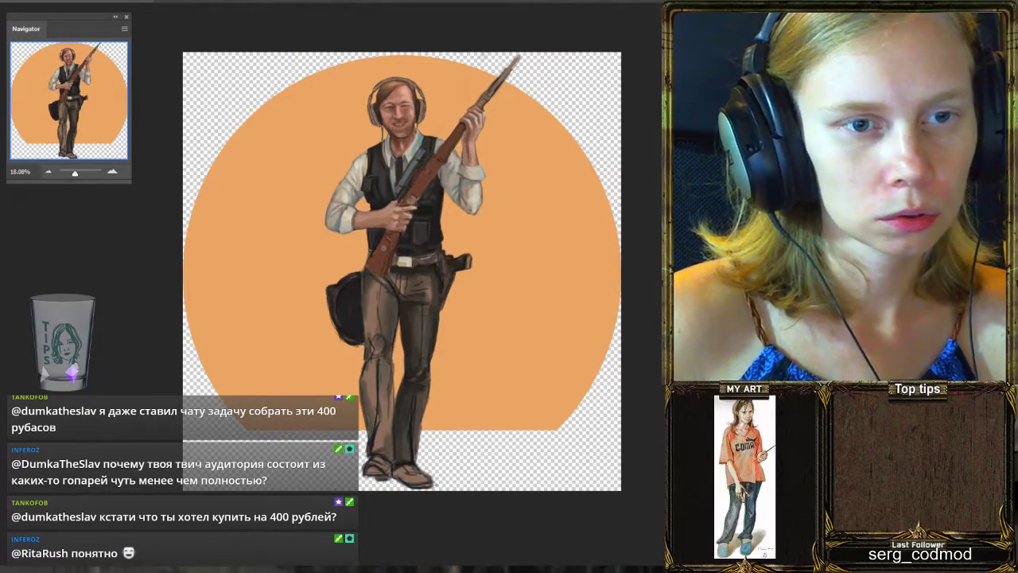
key("ctrl+comma")
key("ctrl+comma")
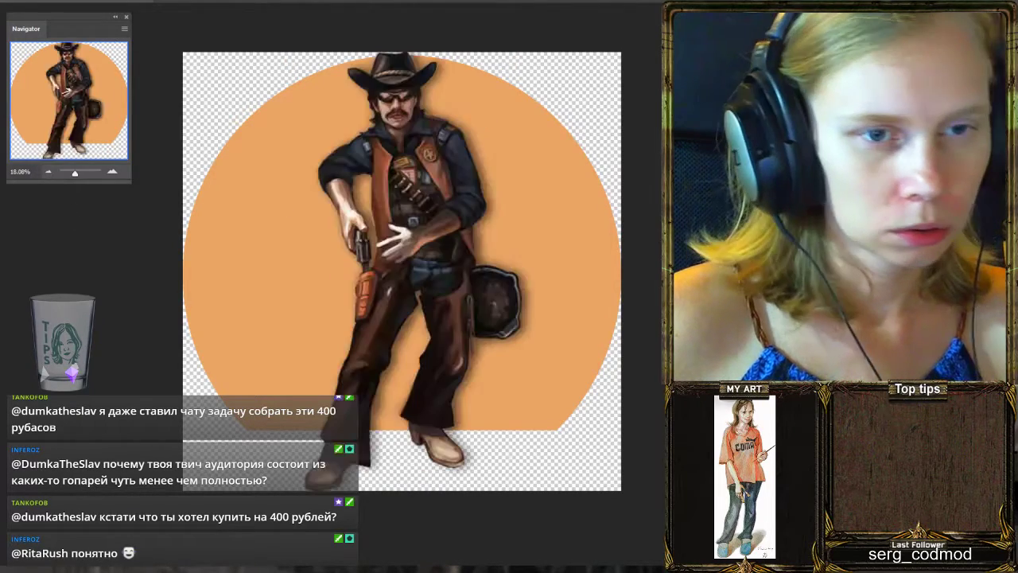
scroll(463, 219, "up", 1)
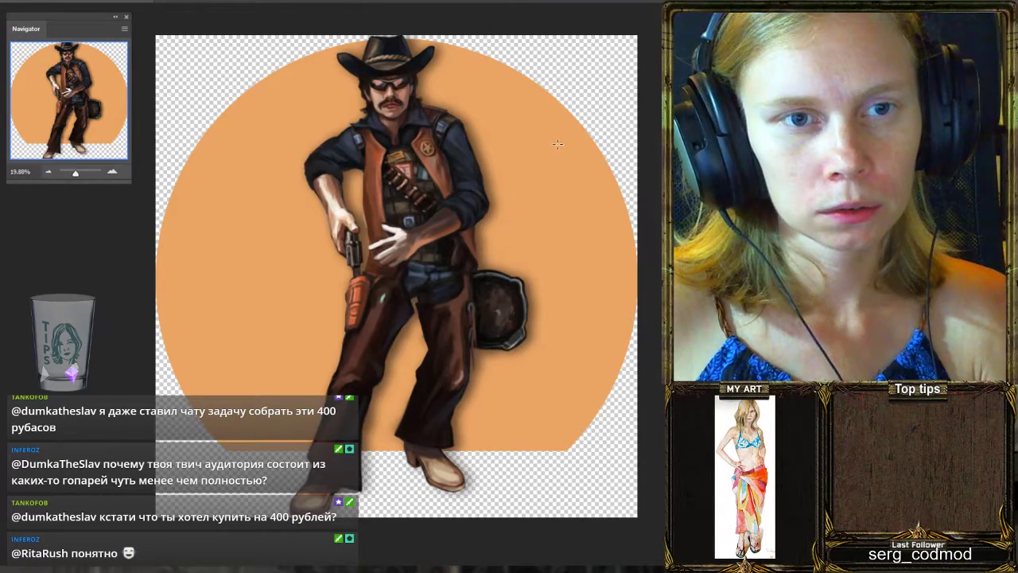
left_click_drag(558, 144, 269, 315)
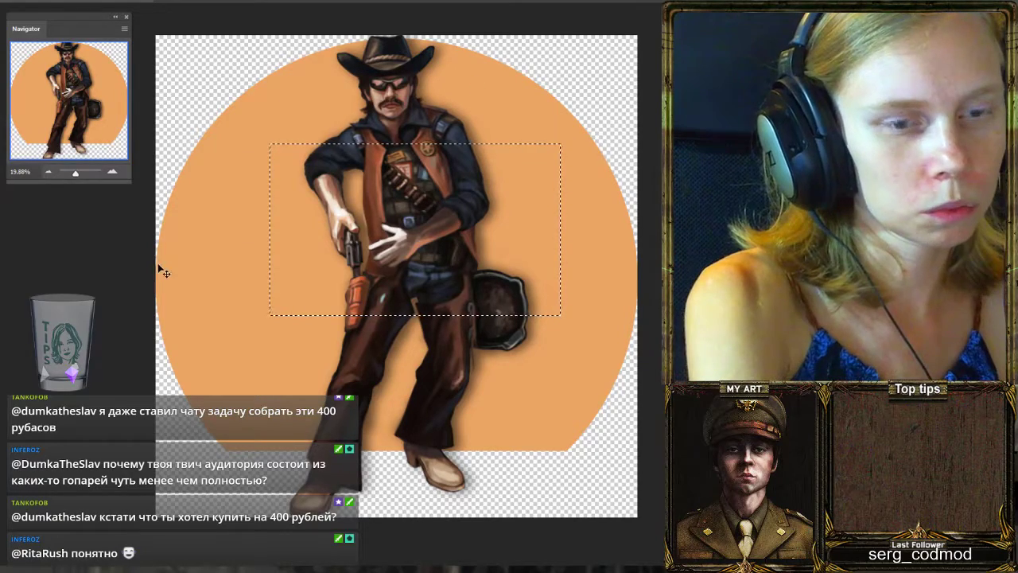
key("ctrl+d")
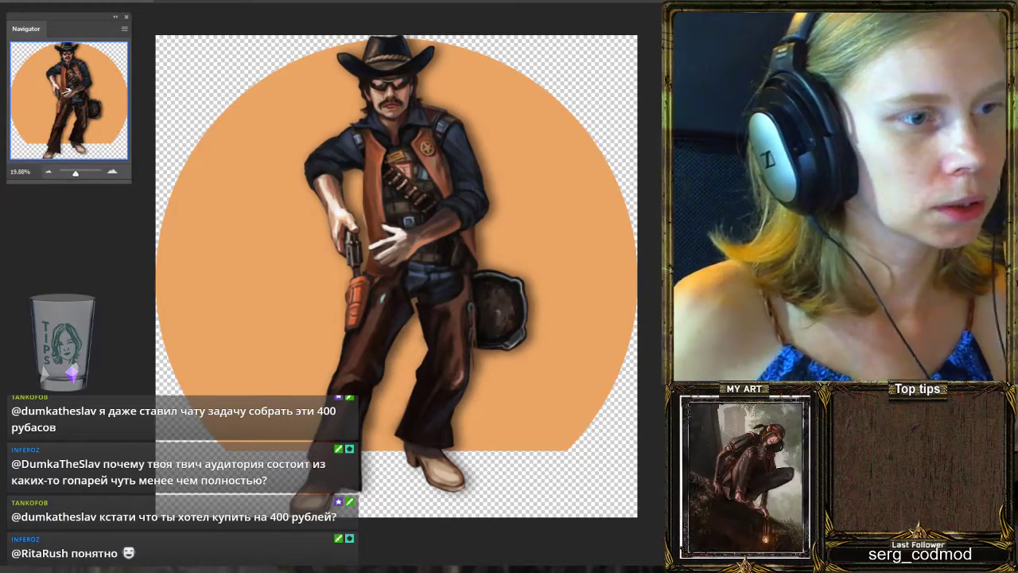
key("Delete")
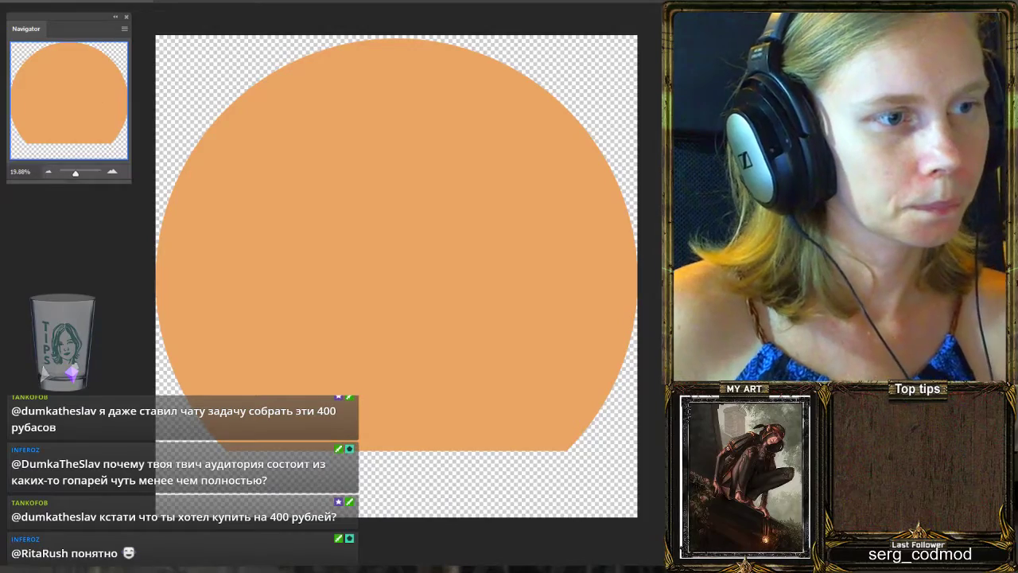
key("ctrl+z")
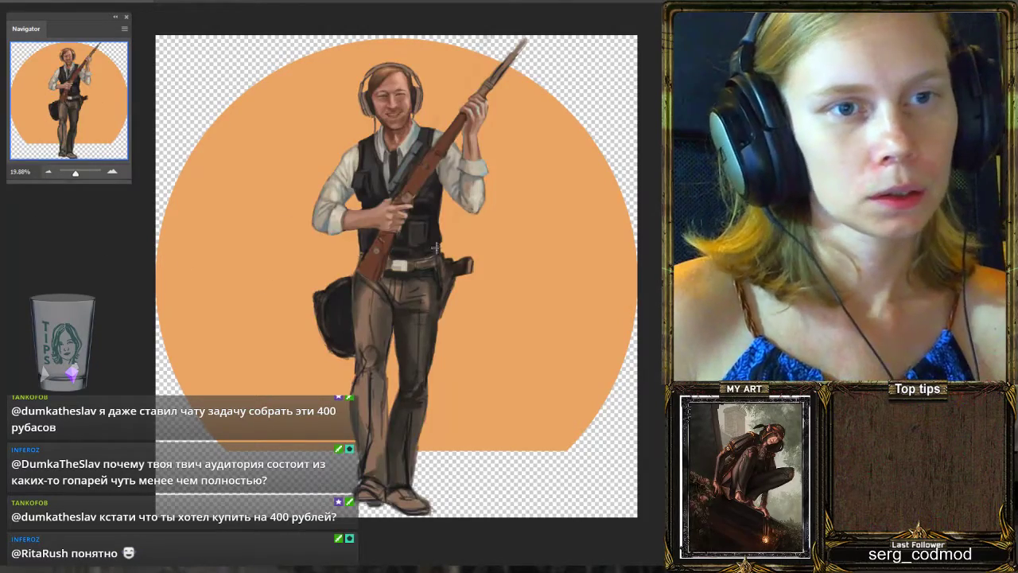
Sample a new brush colour from the rifleman figure with an Alt-click, zoomed in.
scroll(435, 248, "up", 1)
scroll(436, 251, "down", 1)
scroll(421, 350, "up", 1)
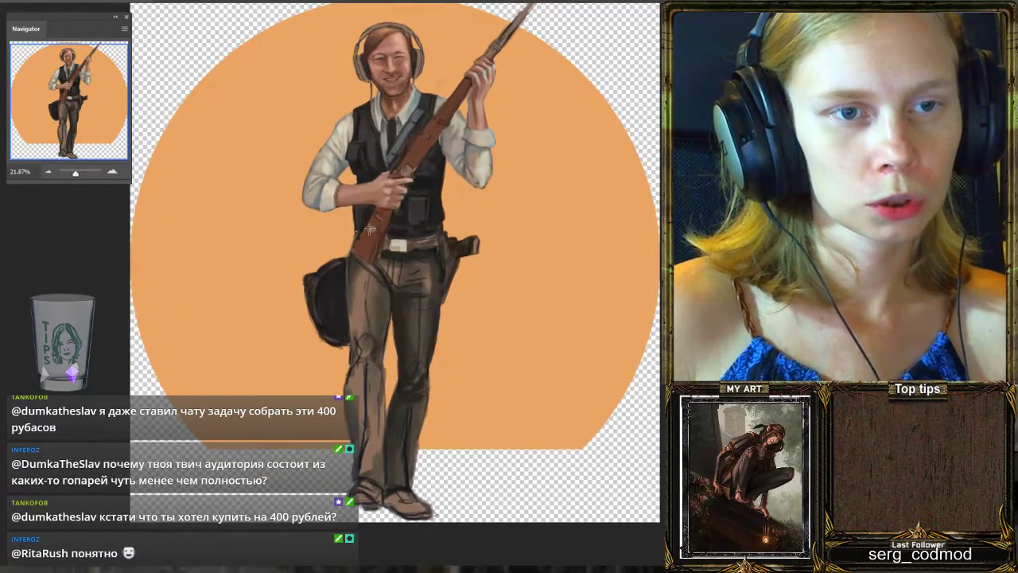
scroll(370, 229, "up", 1)
scroll(386, 237, "up", 1)
scroll(401, 247, "down", 1)
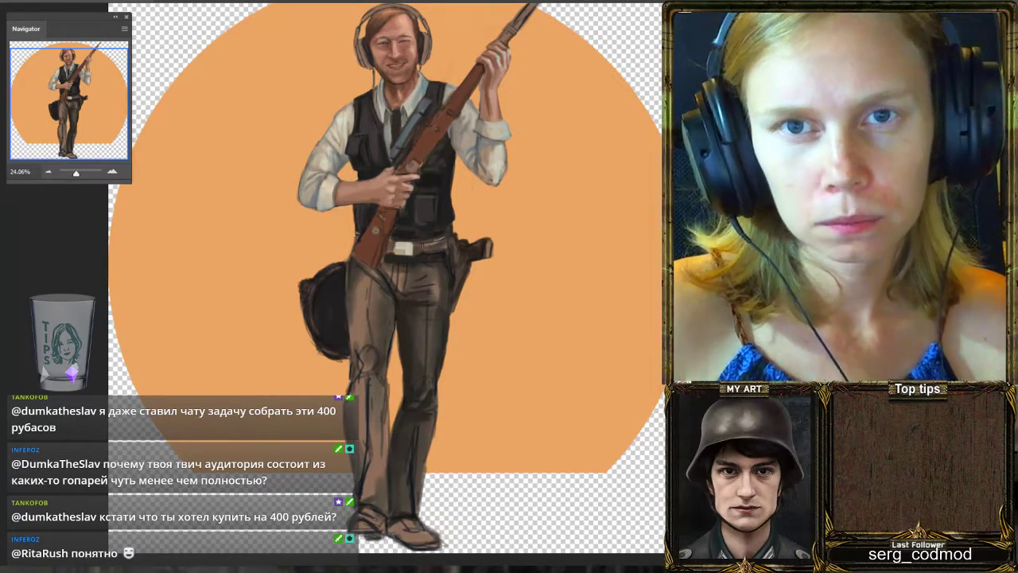
scroll(505, 201, "up", 1)
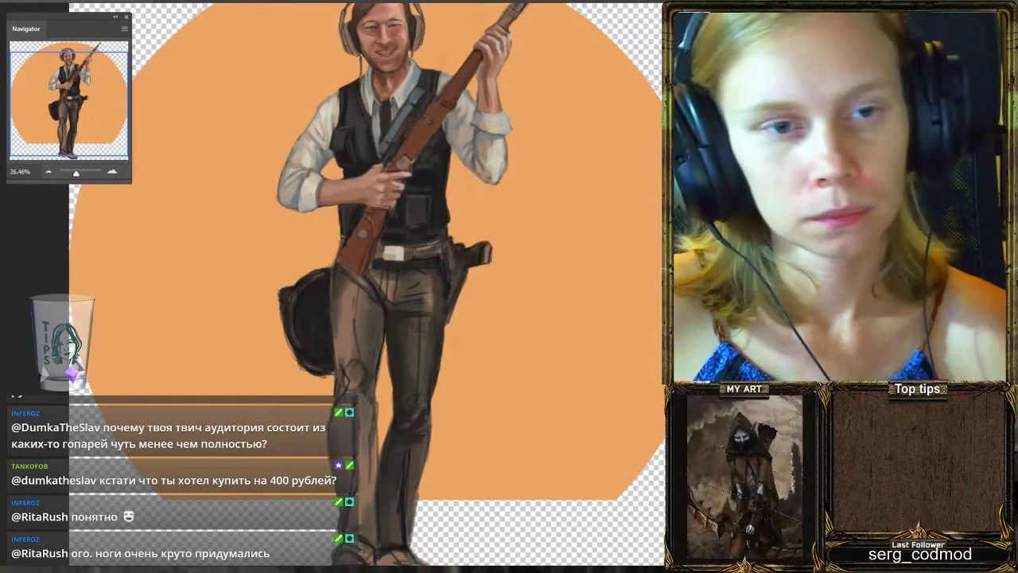
left_click(426, 260, "alt")
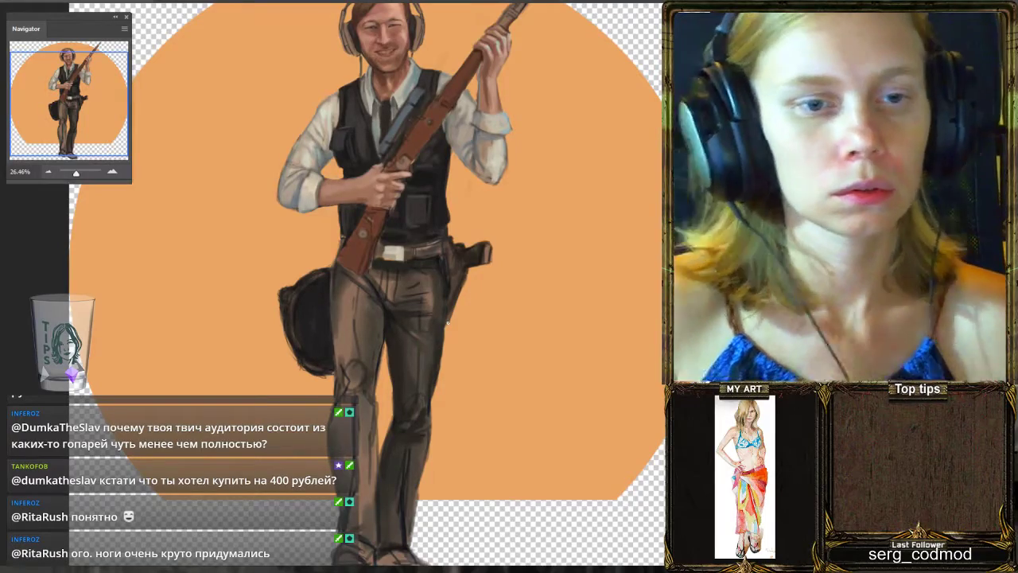
scroll(447, 323, "down", 3)
scroll(412, 449, "up", 3)
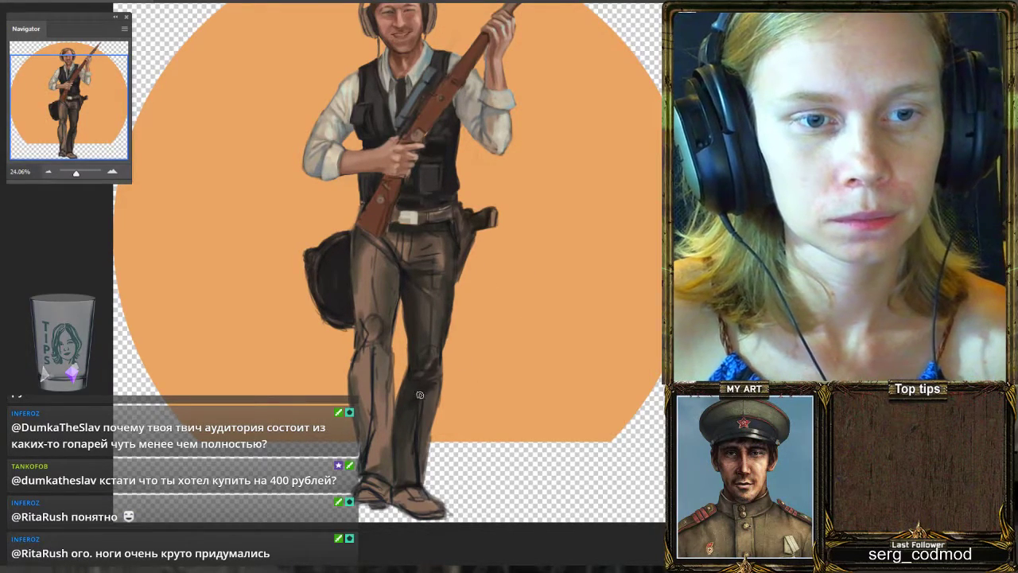
scroll(424, 373, "down", 1)
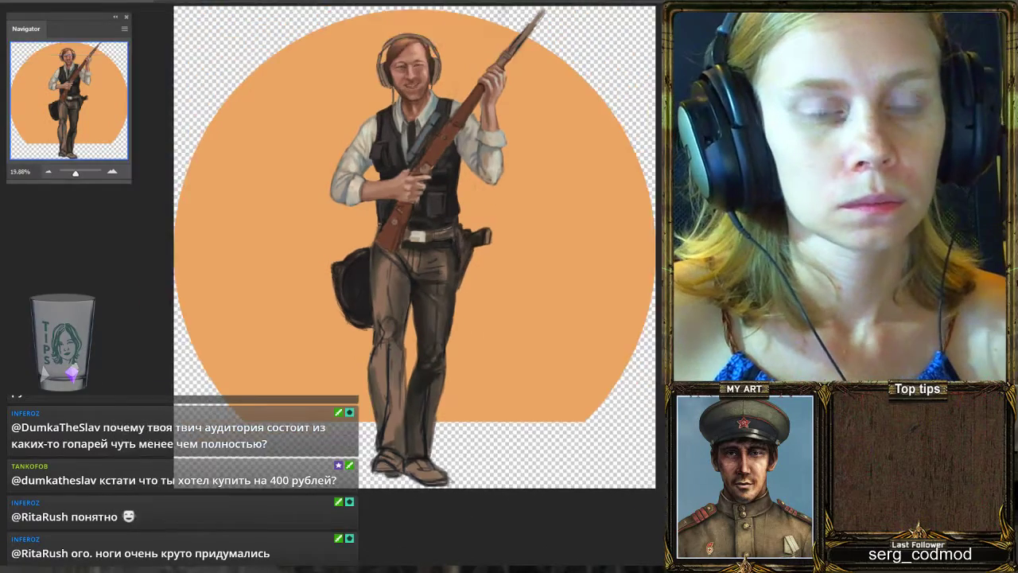
scroll(436, 280, "up", 2)
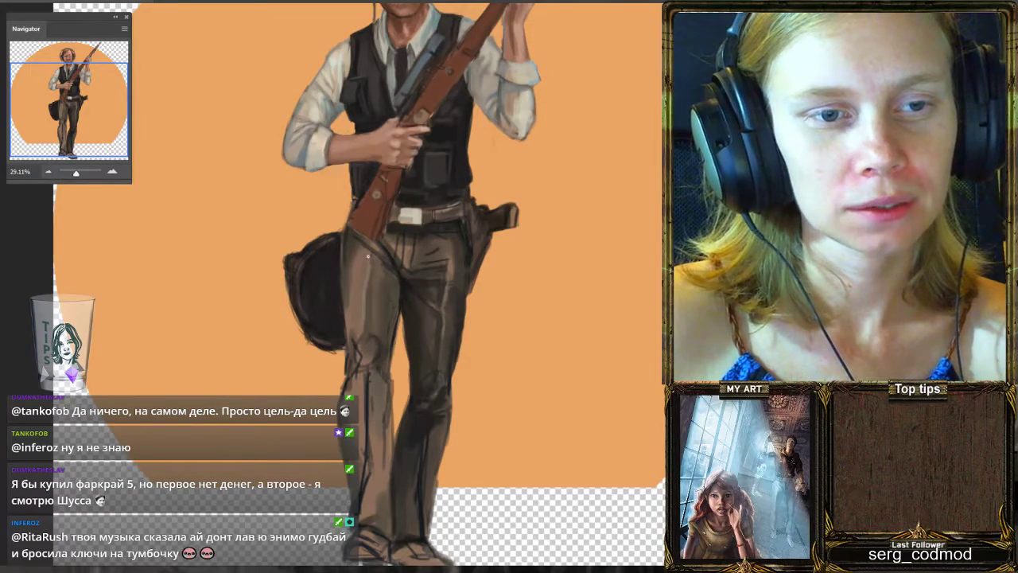
Sample the belt's colour as the brush colour, then view the whole figure.
scroll(381, 300, "down", 3)
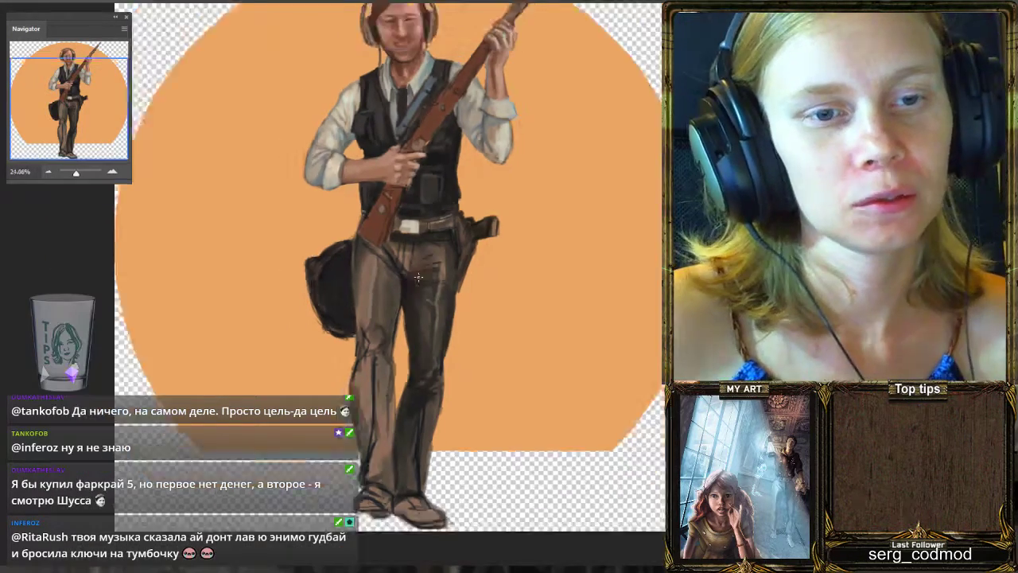
scroll(389, 270, "up", 3)
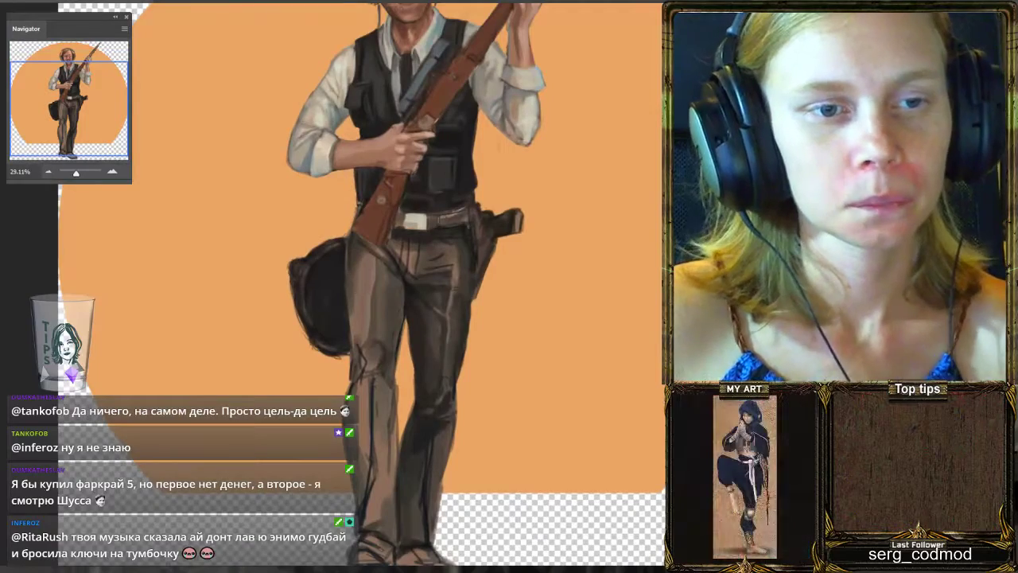
left_click(413, 253, "alt")
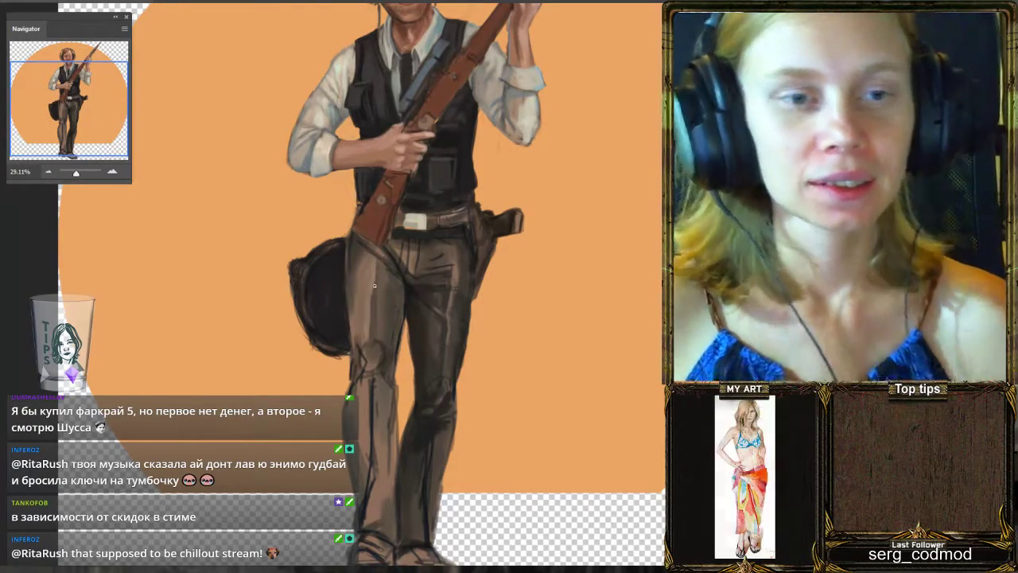
scroll(414, 213, "down", 4)
scroll(414, 213, "up", 2)
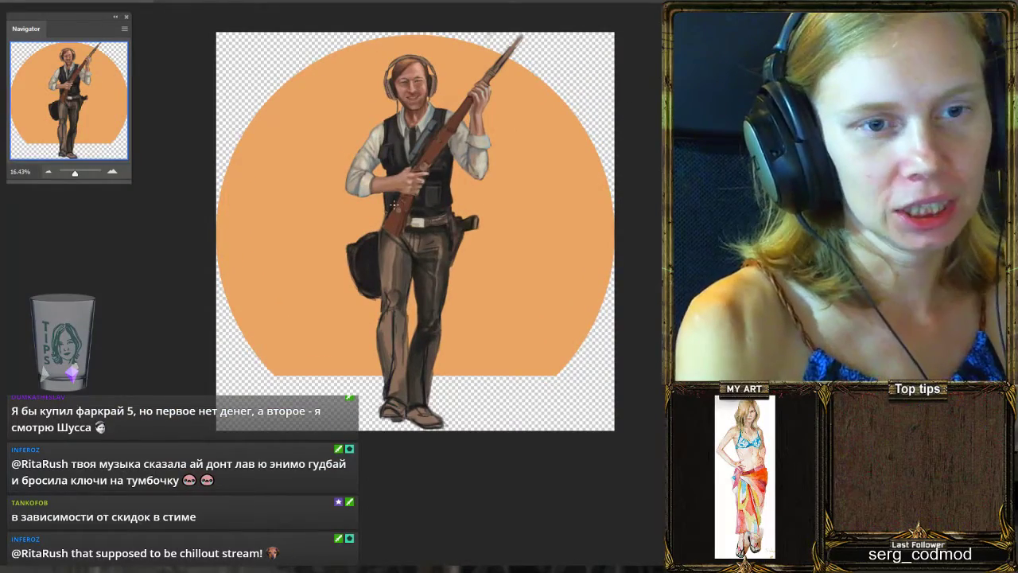
scroll(402, 219, "up", 2)
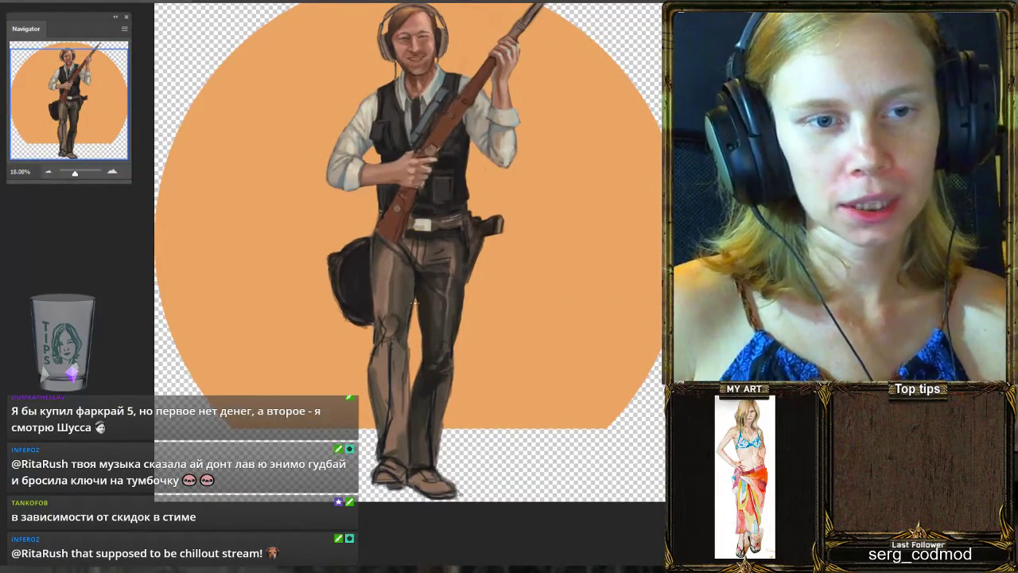
key("ctrl+0")
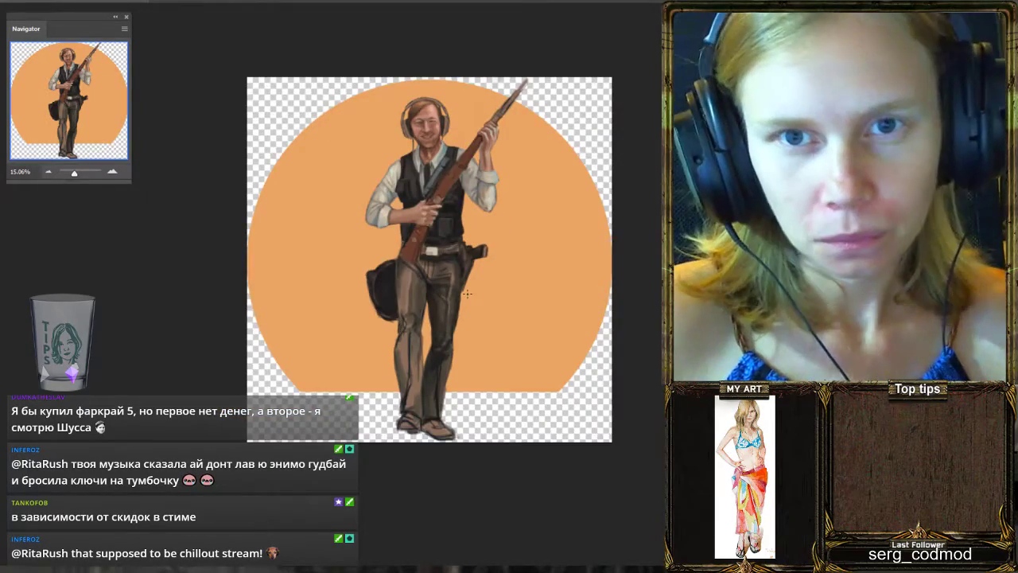
scroll(468, 294, "up", 3)
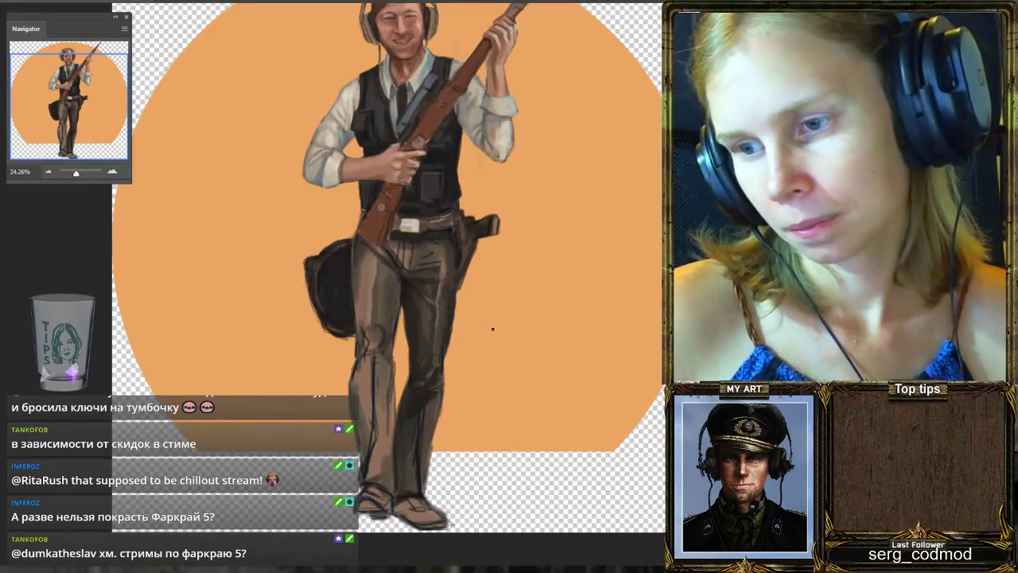
scroll(496, 356, "down", 1)
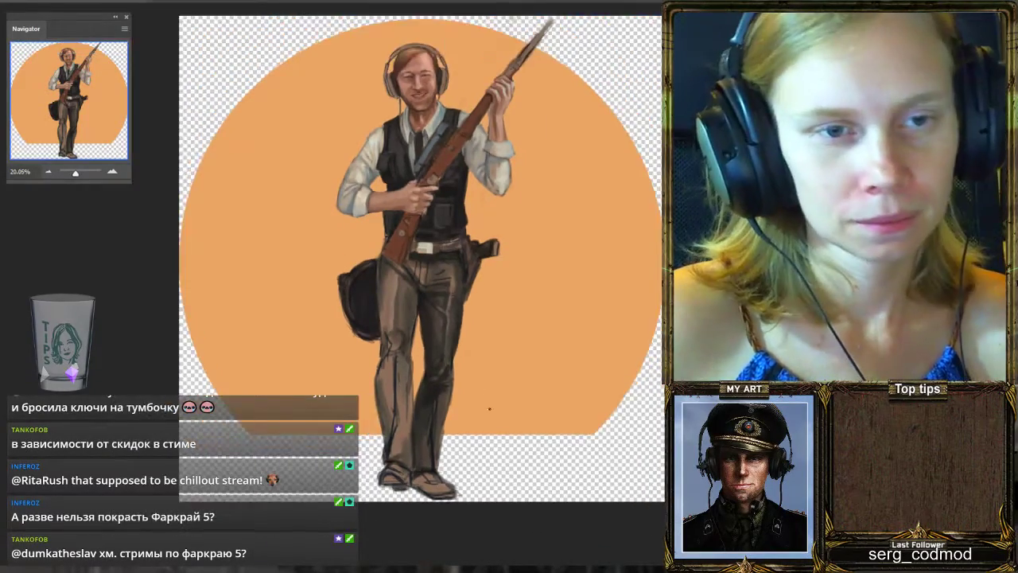
scroll(484, 390, "up", 1)
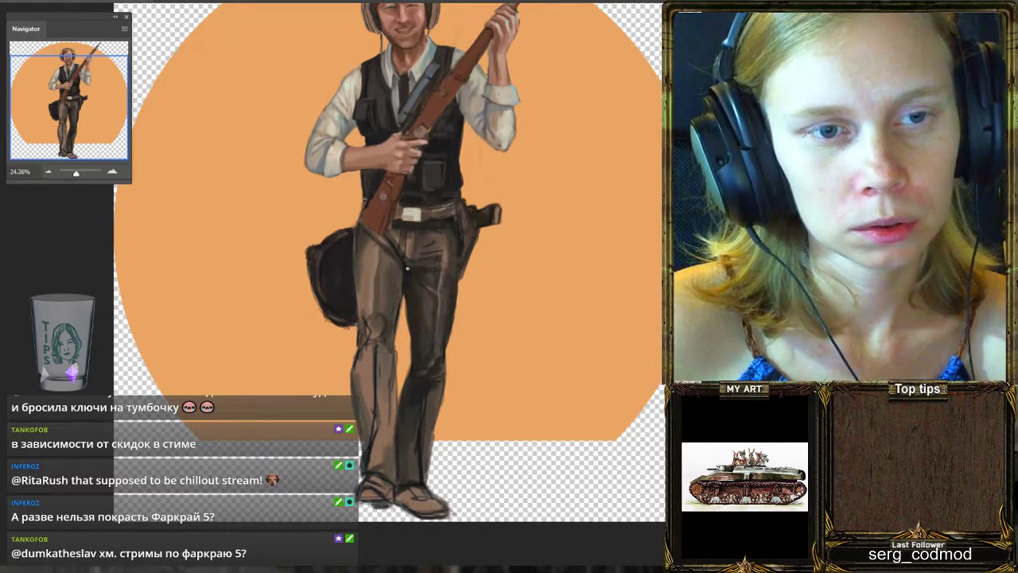
scroll(414, 133, "down", 2)
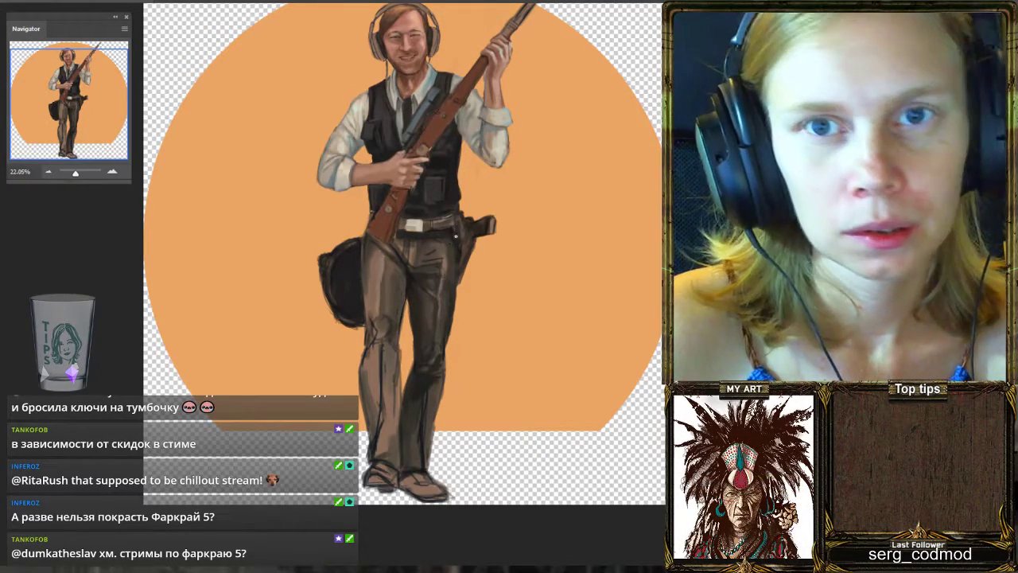
scroll(472, 199, "down", 1)
scroll(475, 230, "up", 2)
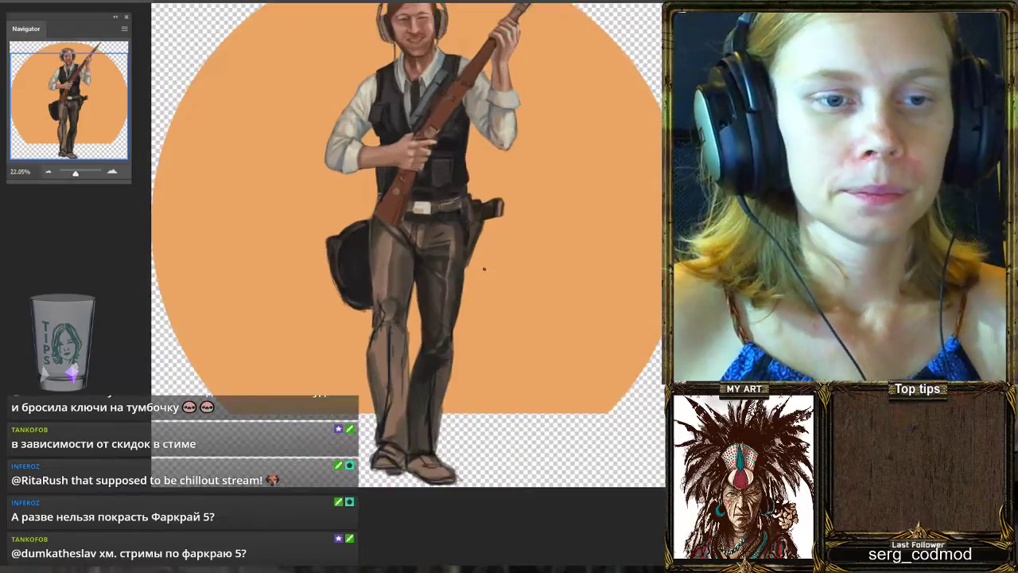
scroll(480, 278, "up", 1)
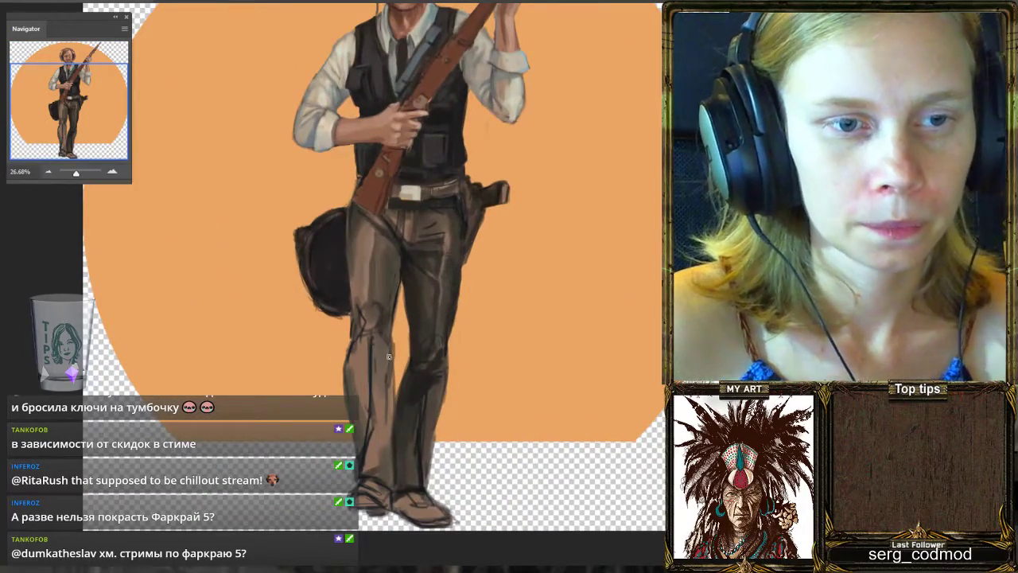
scroll(429, 313, "down", 1)
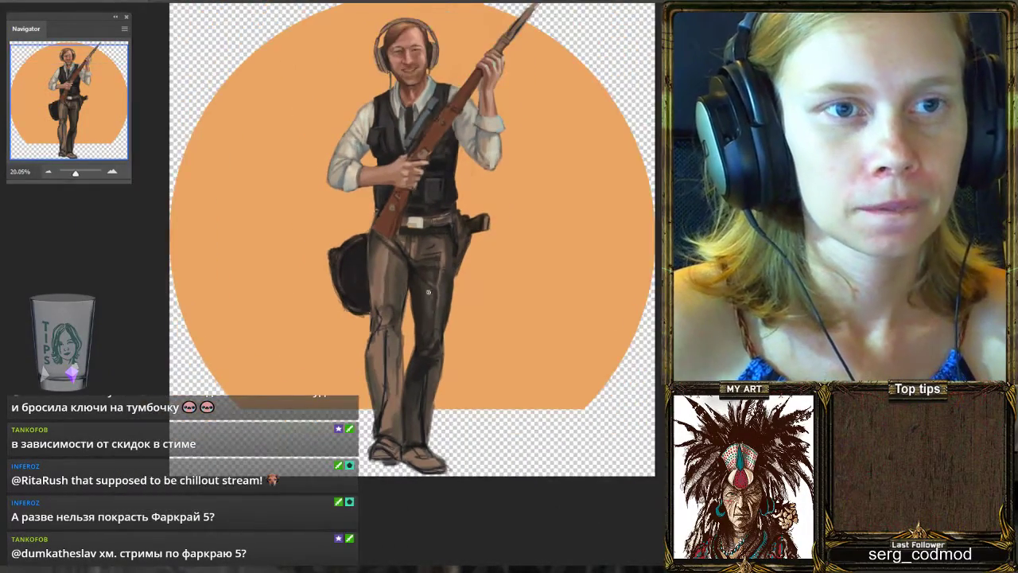
scroll(426, 286, "up", 1)
scroll(421, 252, "up", 1)
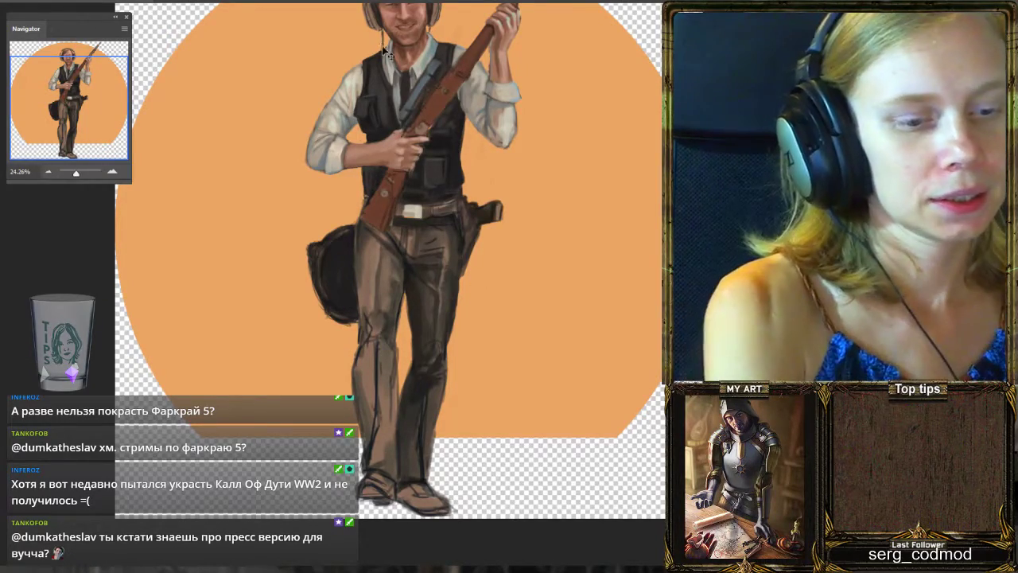
scroll(441, 166, "down", 3)
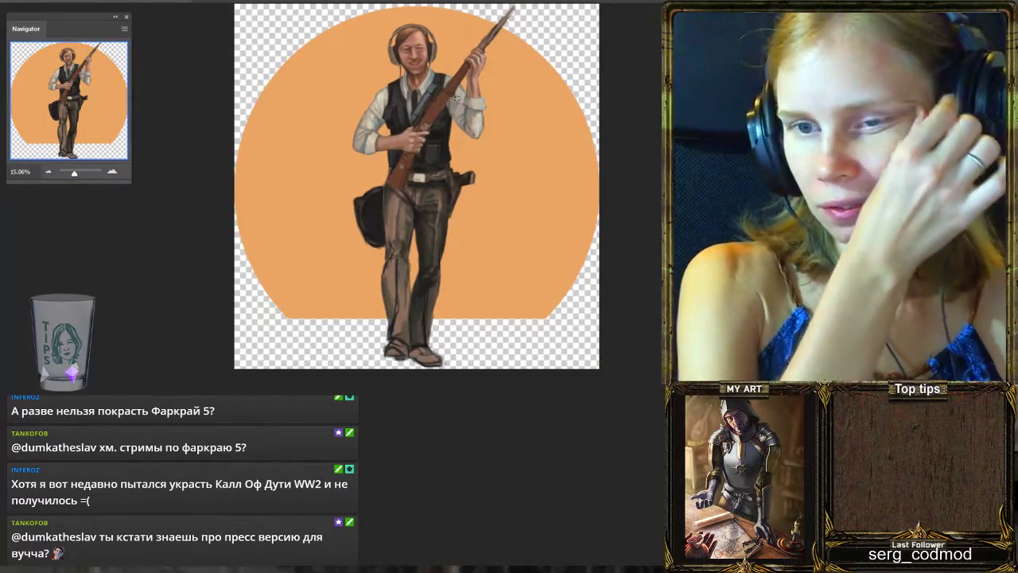
scroll(453, 64, "up", 1)
scroll(447, 121, "up", 1)
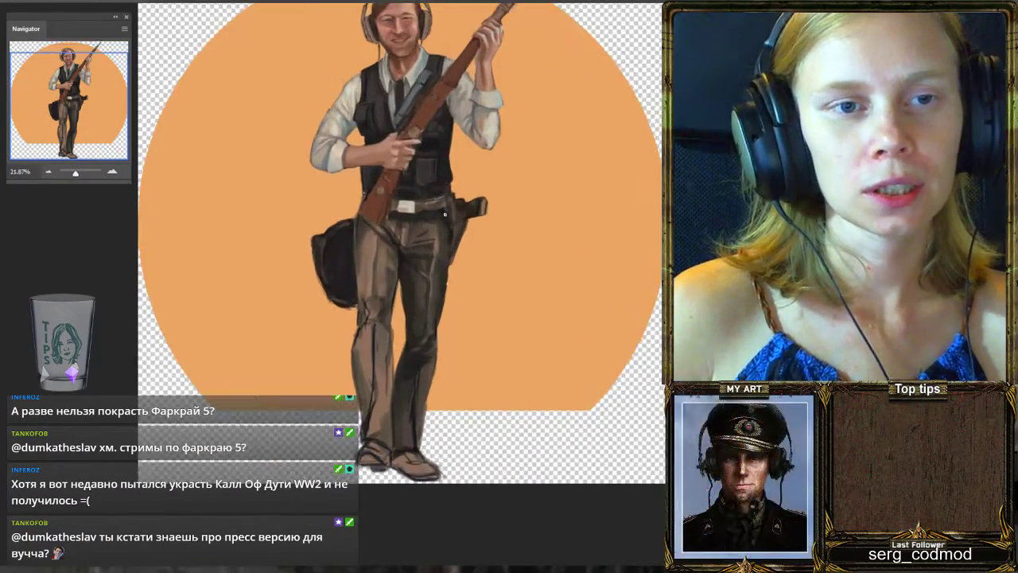
scroll(442, 126, "down", 1)
scroll(431, 133, "up", 1)
scroll(432, 133, "up", 2)
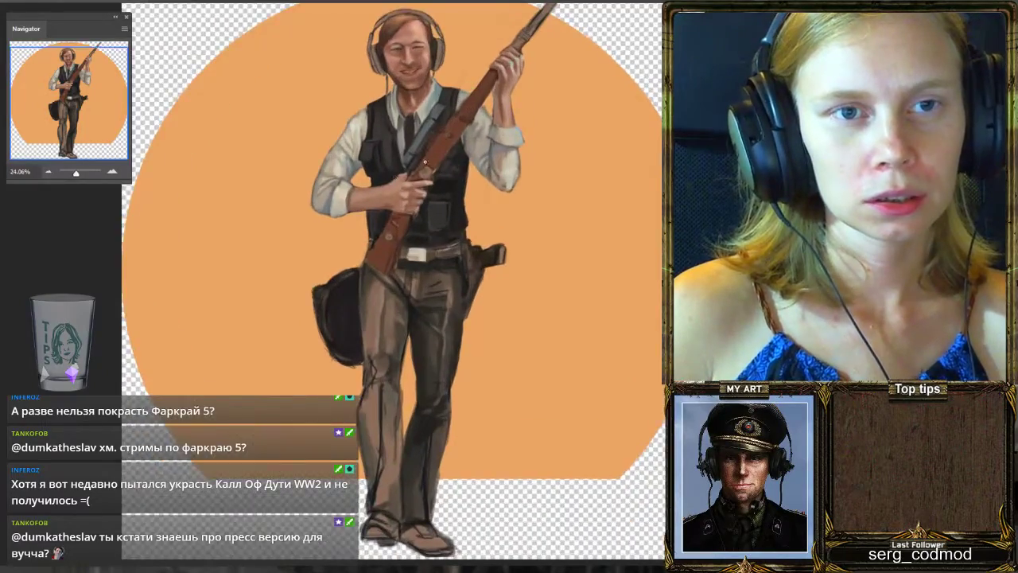
scroll(422, 183, "down", 1)
scroll(413, 230, "up", 1)
scroll(414, 231, "down", 2)
scroll(401, 242, "up", 1)
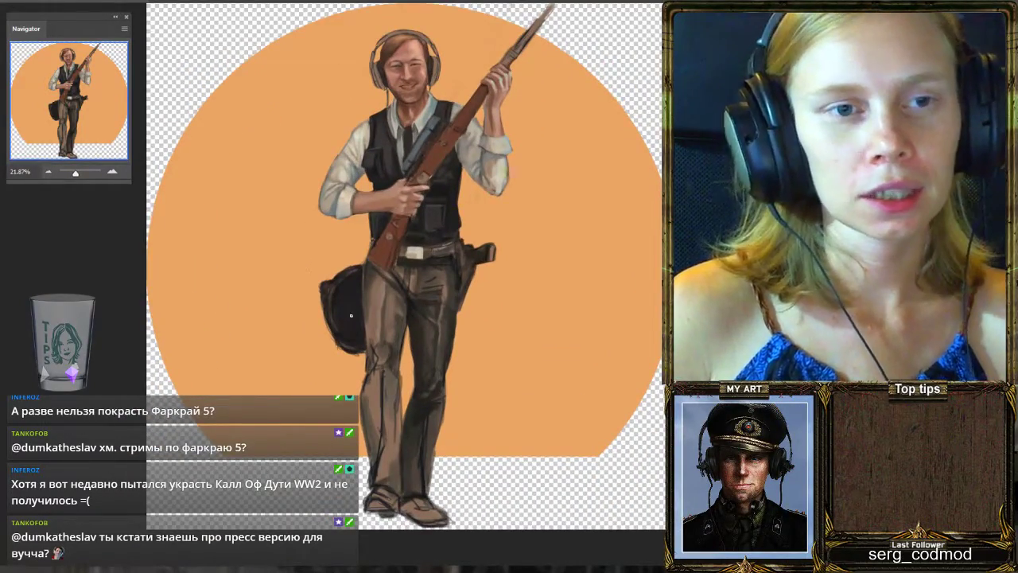
scroll(351, 316, "up", 1)
scroll(398, 287, "down", 2)
scroll(453, 255, "up", 2)
scroll(507, 225, "up", 1)
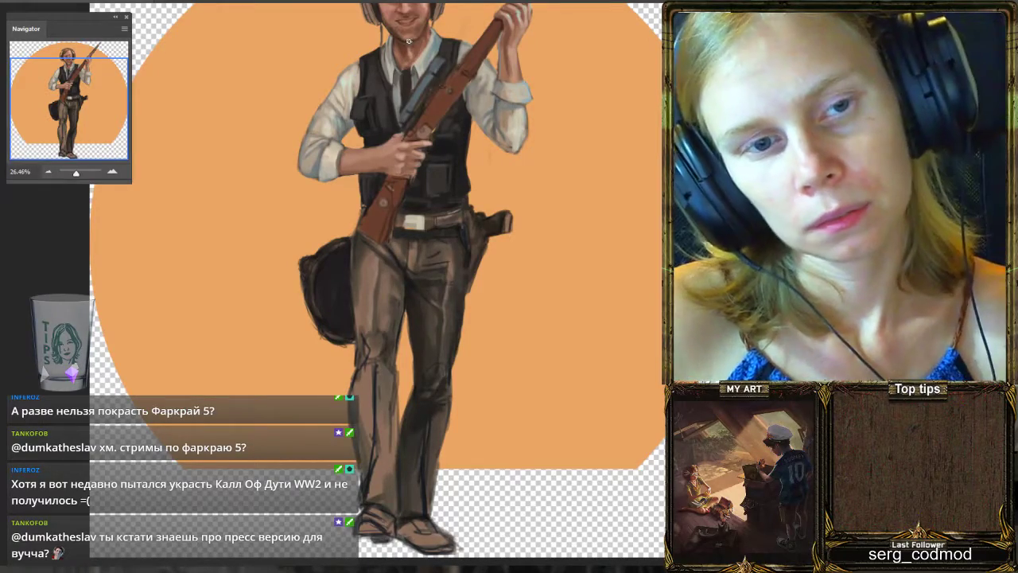
scroll(381, 284, "down", 2)
scroll(477, 254, "up", 1)
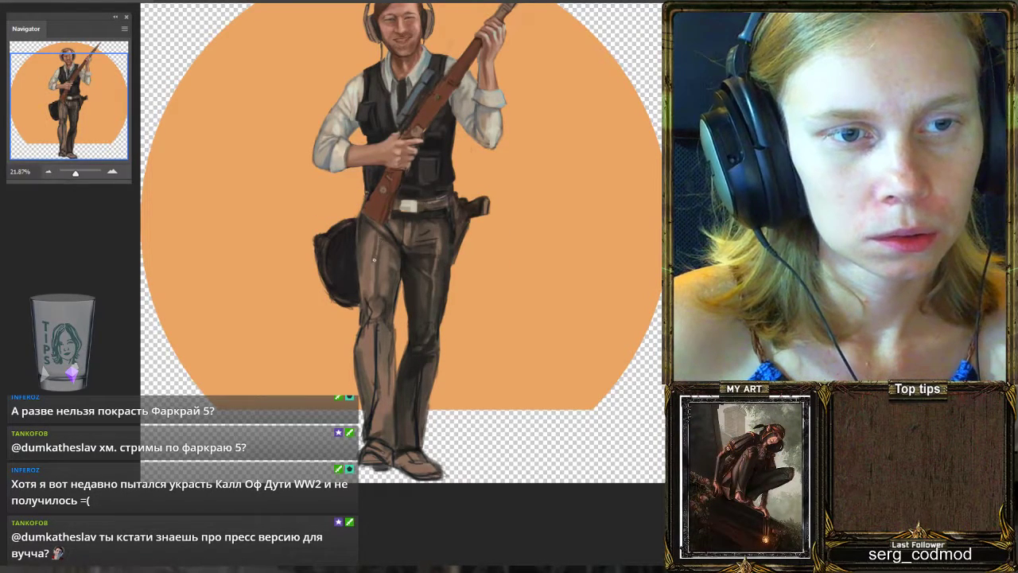
left_click(369, 266, "alt")
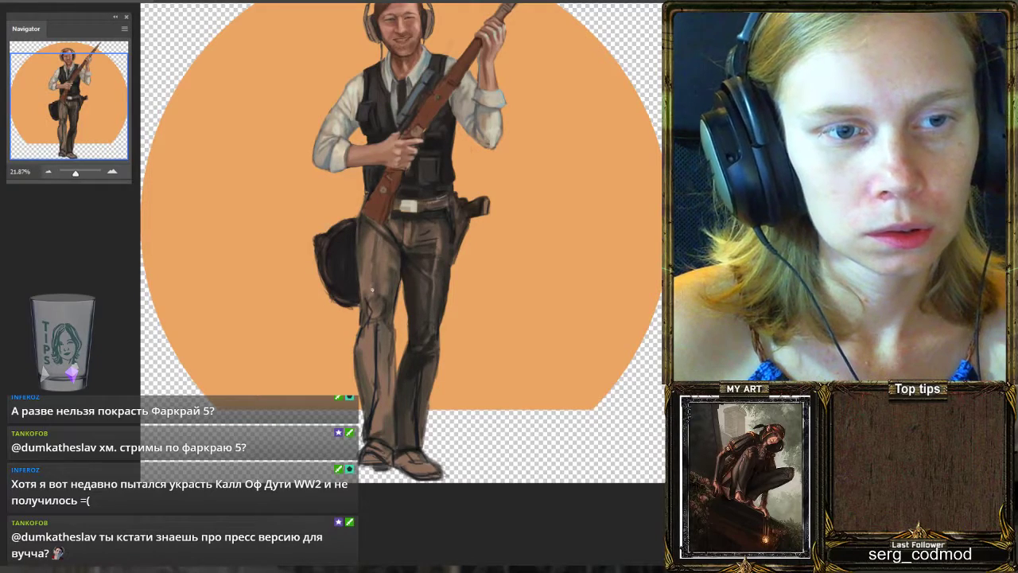
scroll(447, 246, "up", 3)
scroll(447, 246, "down", 3)
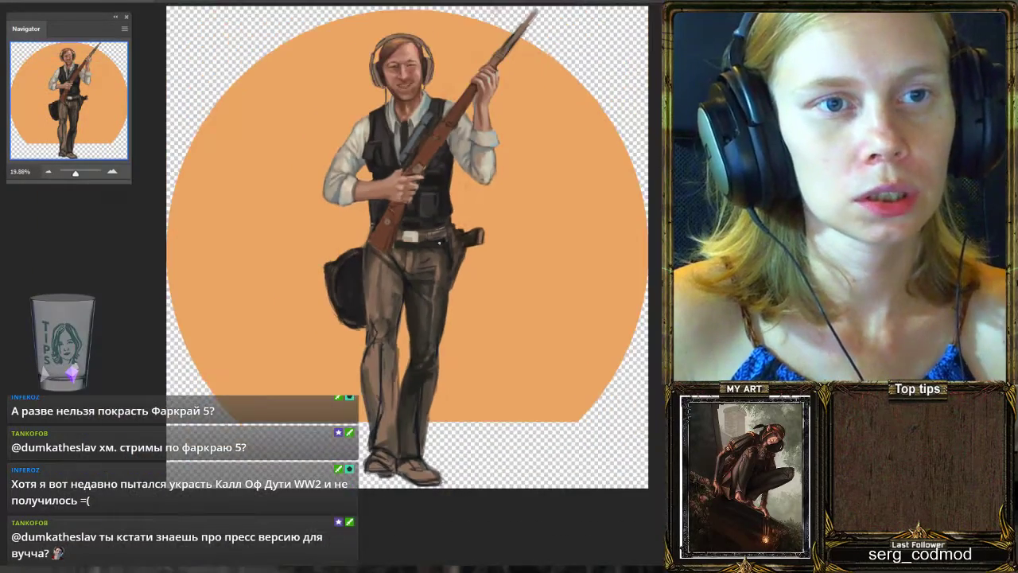
scroll(447, 248, "up", 4)
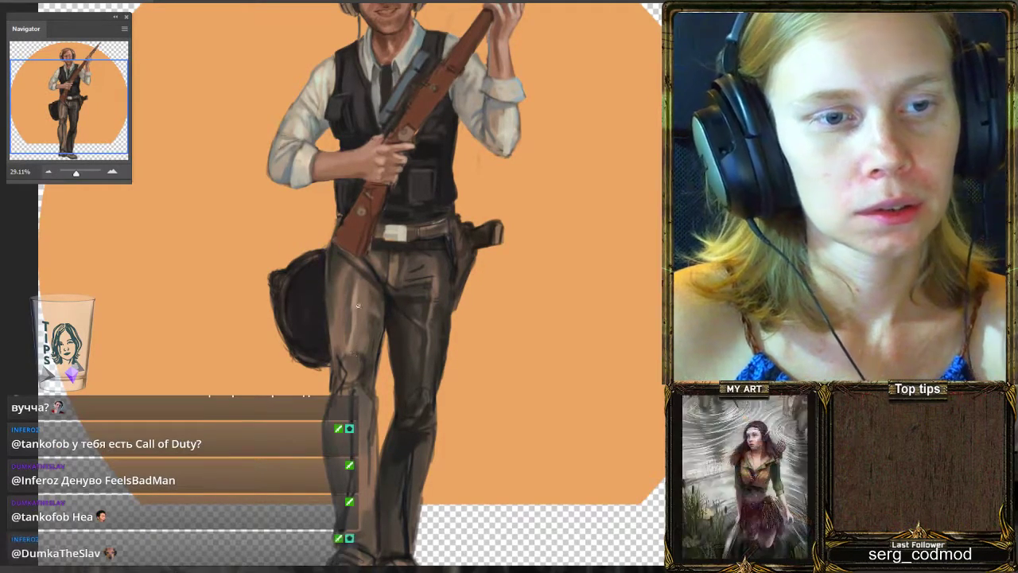
left_click(358, 295)
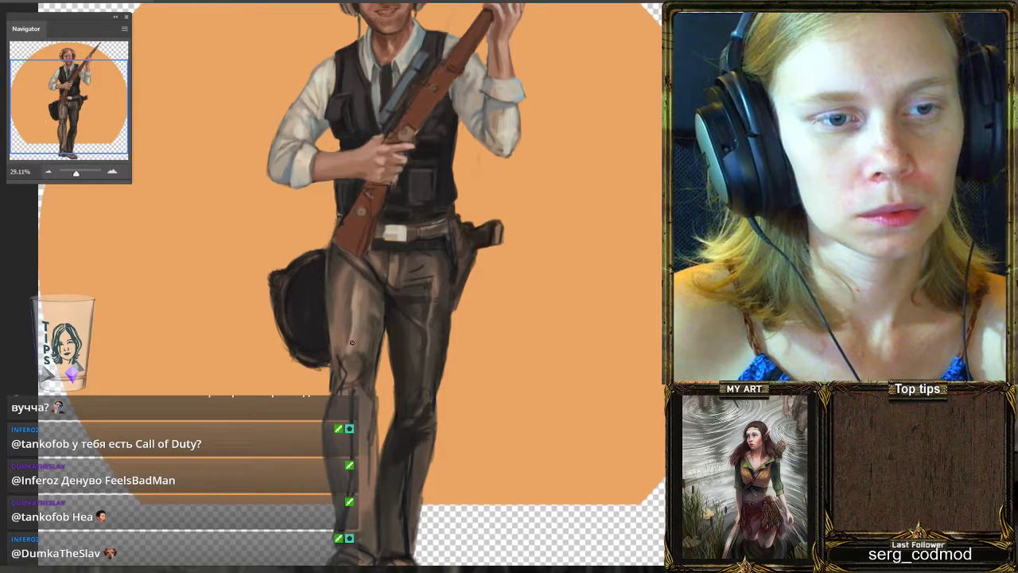
left_click(357, 285)
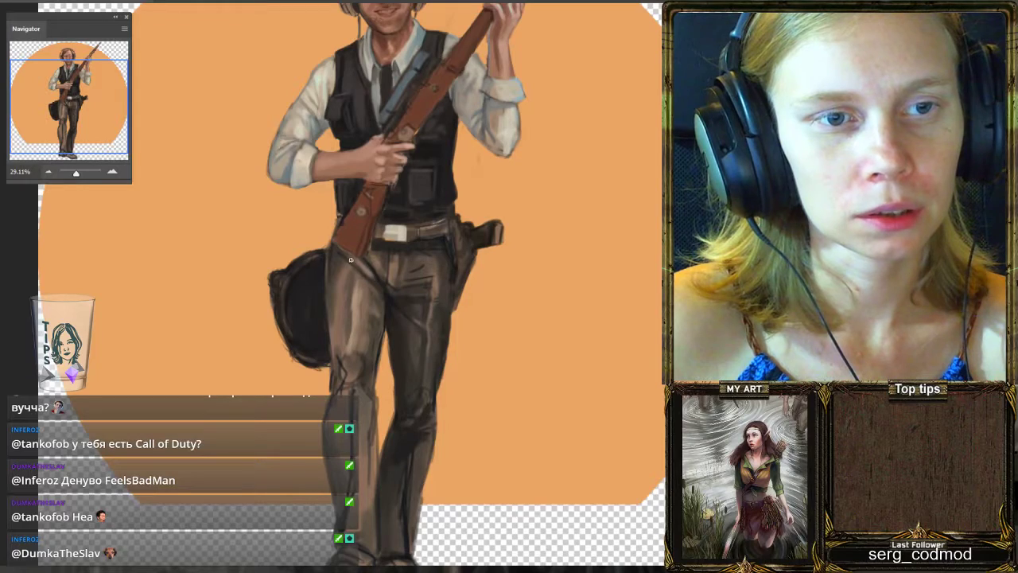
left_click(342, 256)
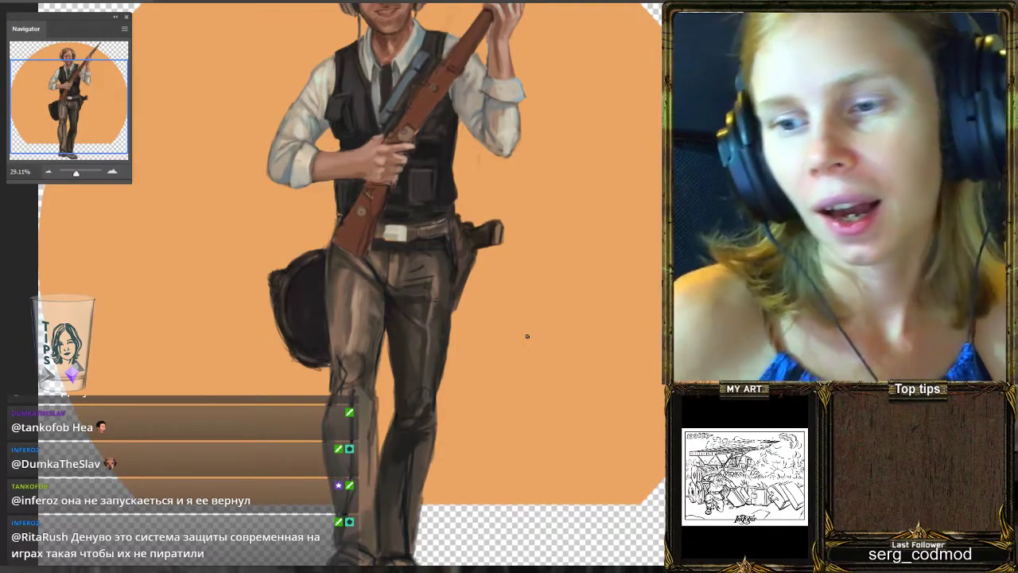
scroll(526, 335, "down", 2)
scroll(524, 333, "down", 1)
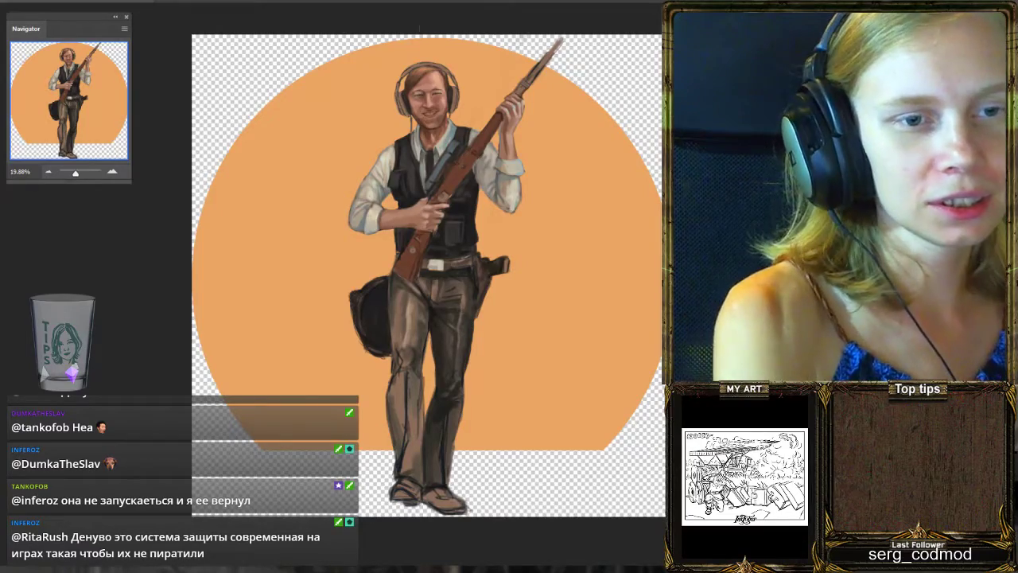
scroll(439, 275, "up", 1)
scroll(439, 275, "up", 2)
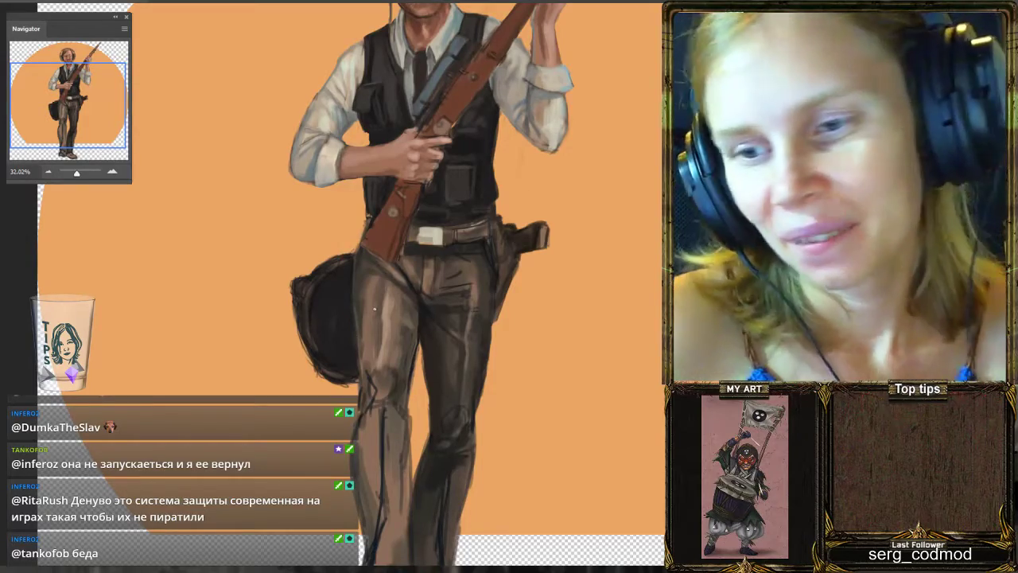
scroll(374, 309, "down", 3)
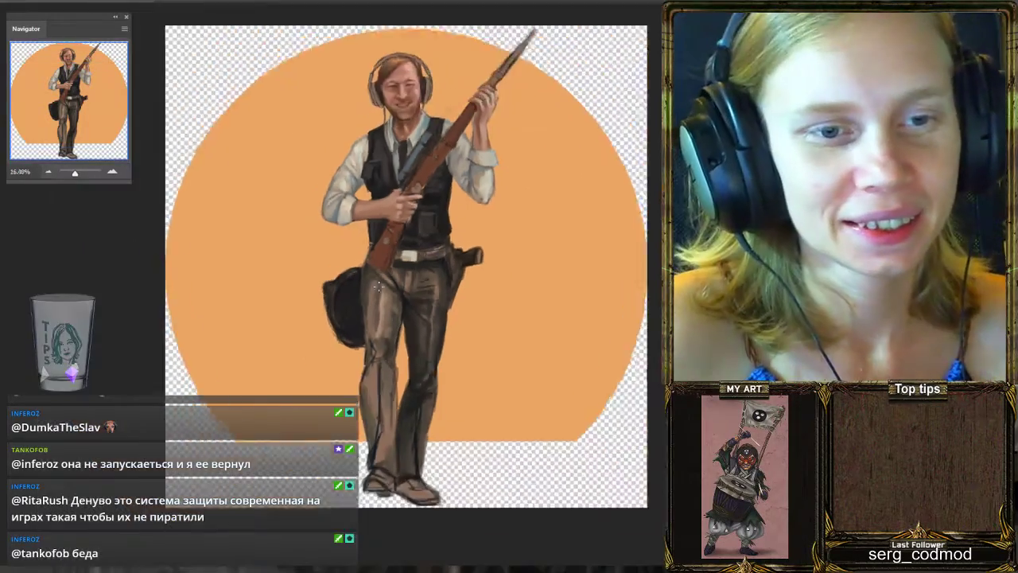
scroll(400, 139, "up", 2)
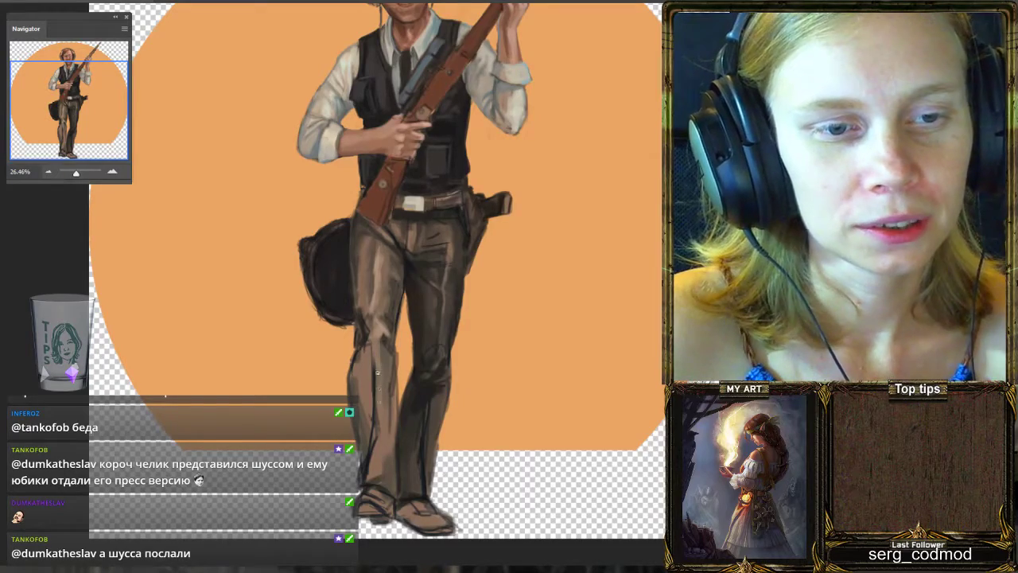
key("h")
left_click_drag(394, 474, 409, 261)
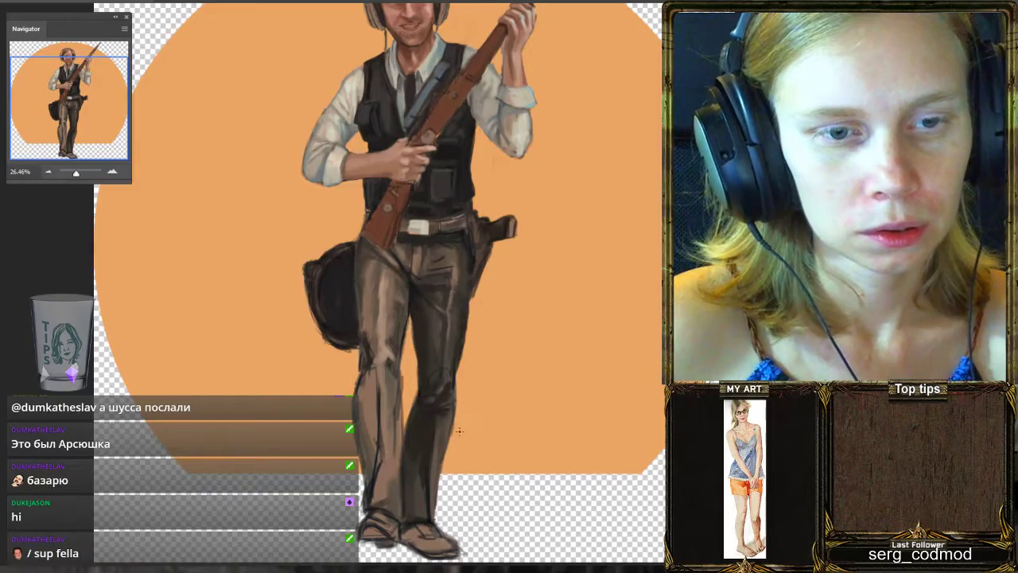
scroll(475, 348, "down", 2)
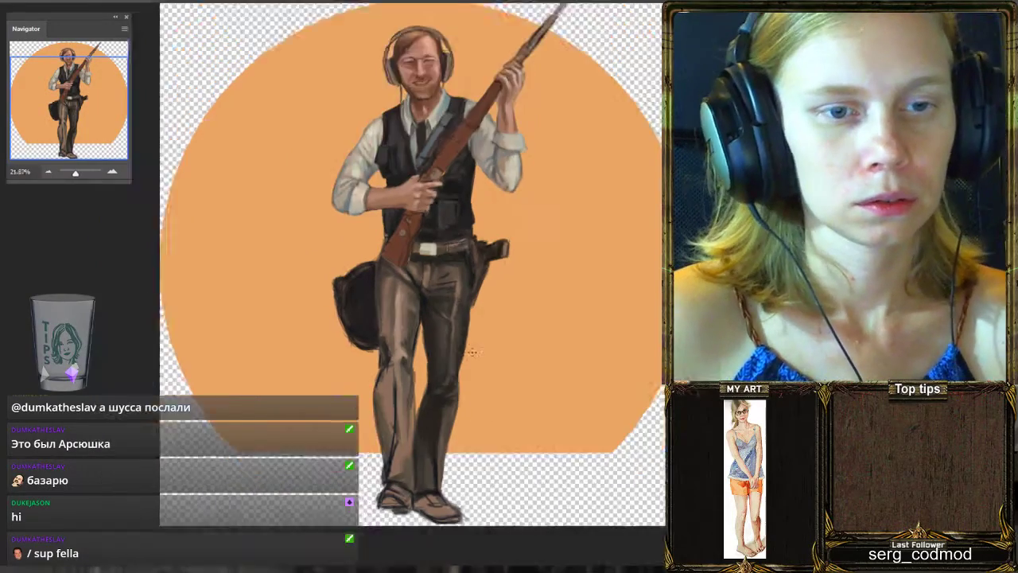
scroll(475, 348, "up", 1)
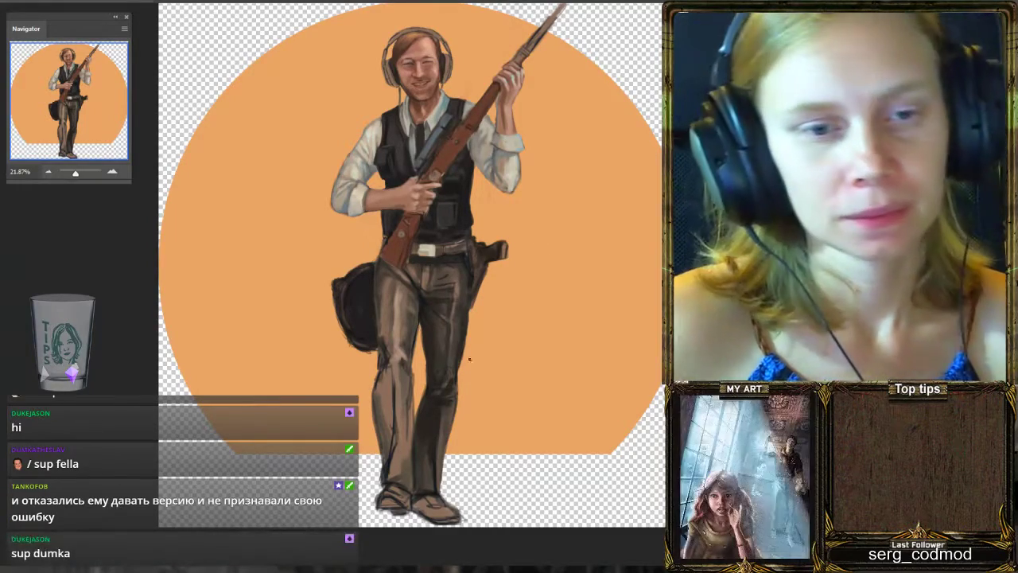
left_click(401, 290, "alt")
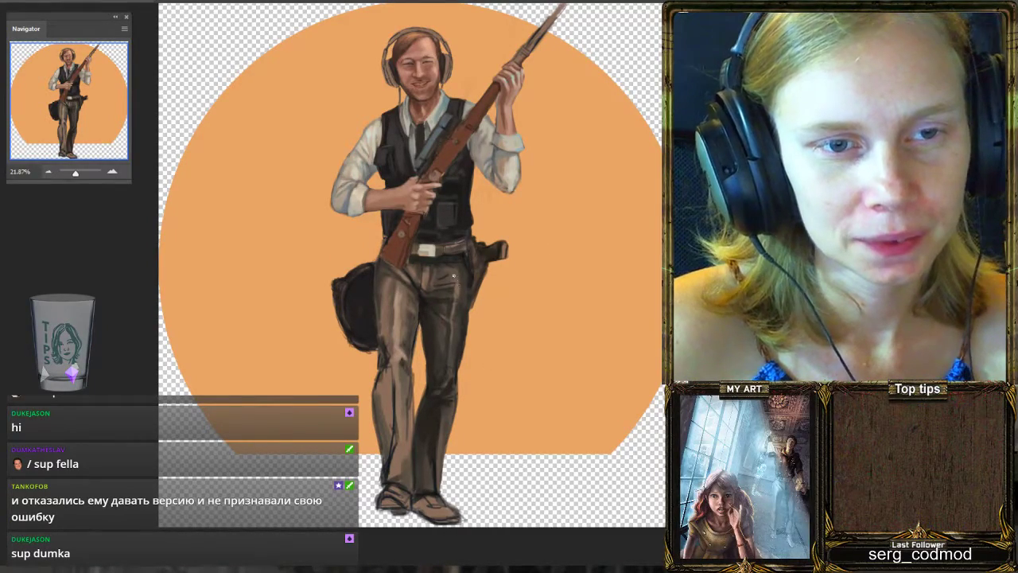
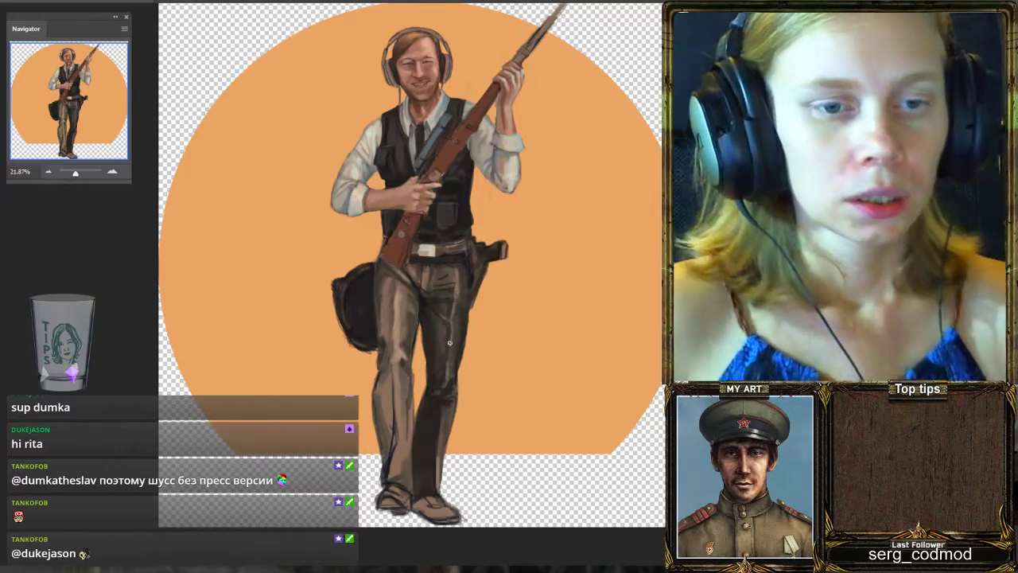
Paint a darker shading stroke down the man's trouser leg.
scroll(409, 386, "down", 2)
scroll(444, 336, "up", 2)
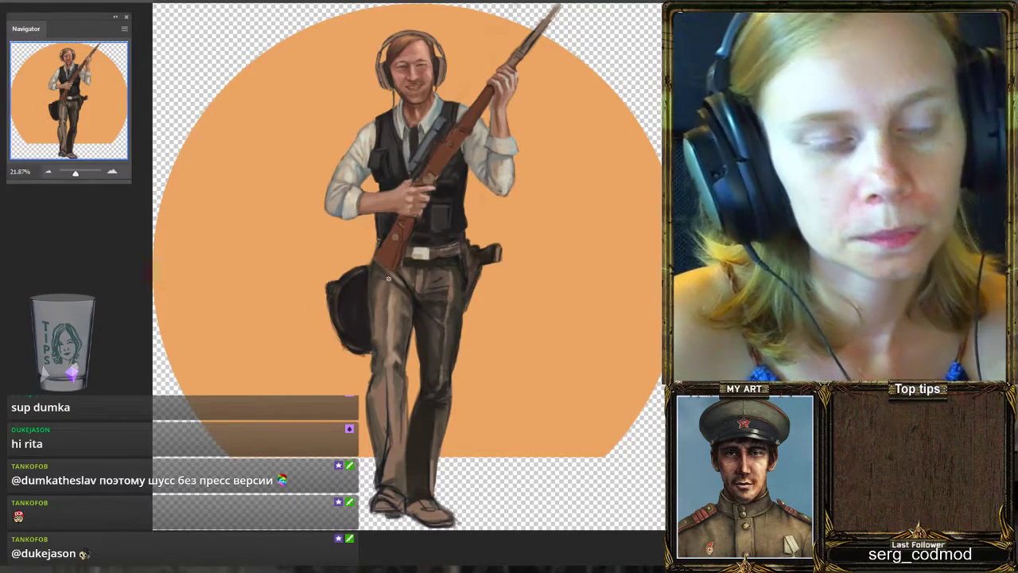
scroll(381, 324, "down", 2)
scroll(409, 266, "up", 3)
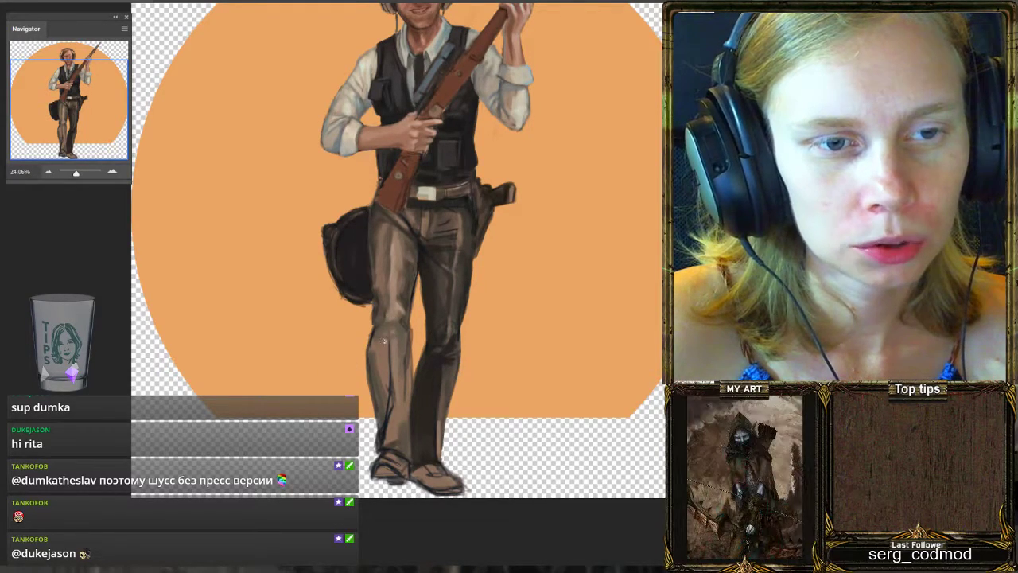
scroll(375, 347, "down", 3)
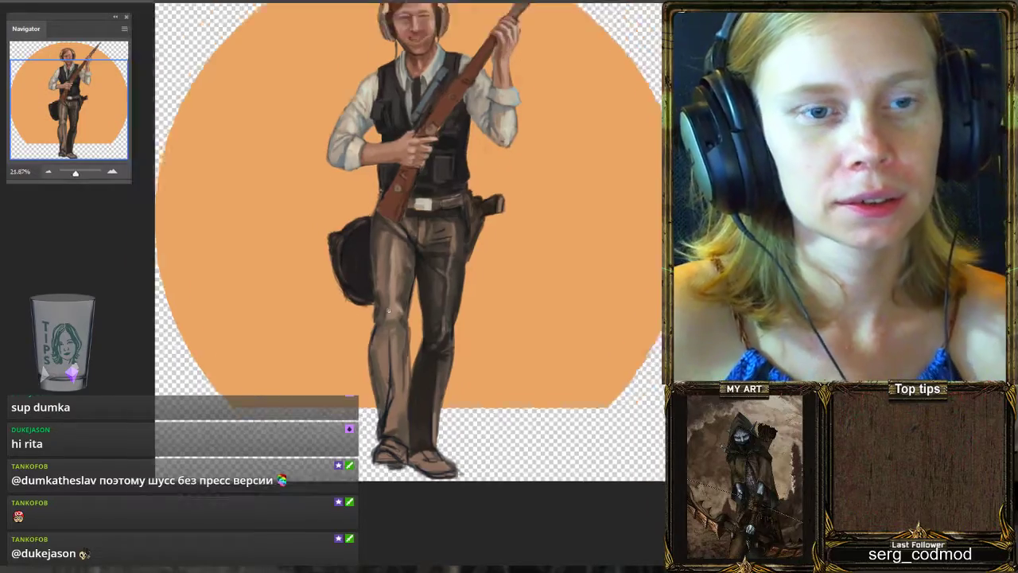
scroll(417, 374, "up", 1)
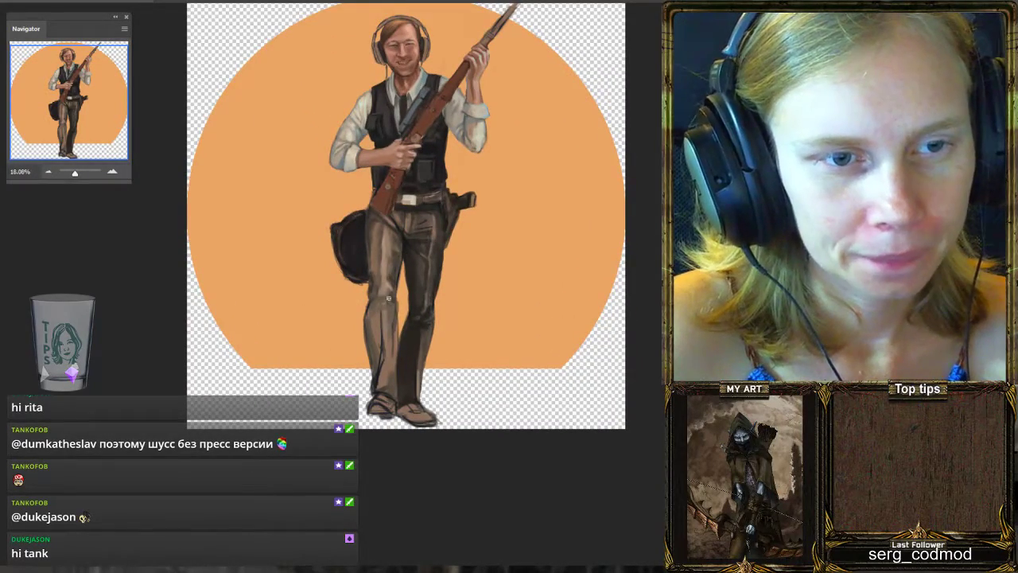
left_click_drag(391, 316, 395, 340)
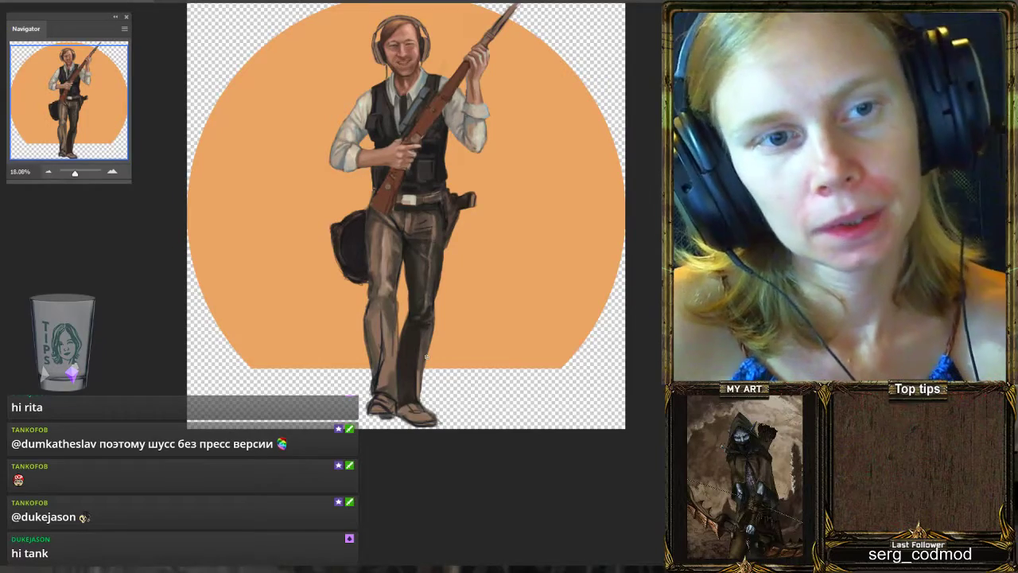
scroll(417, 365, "down", 2)
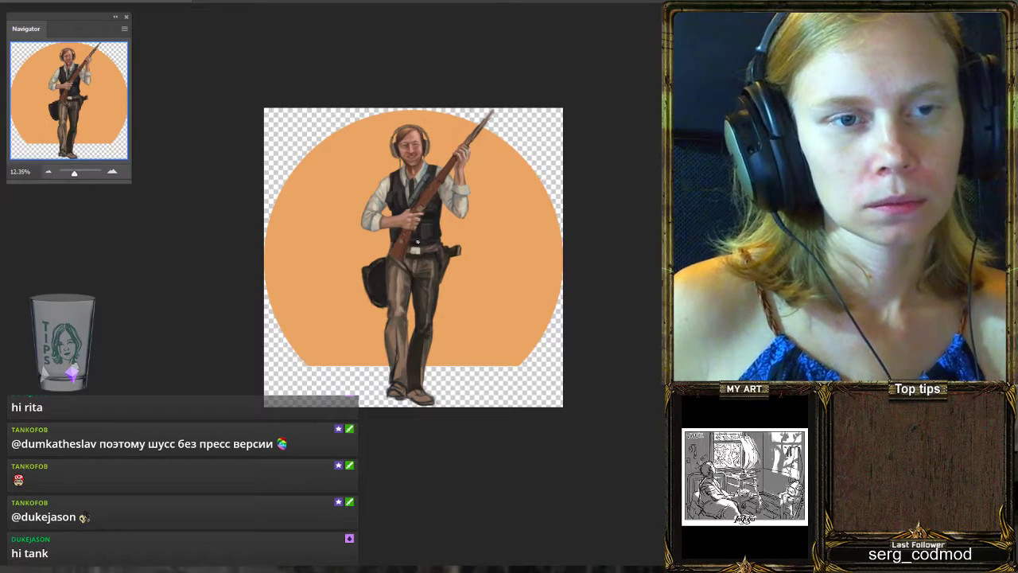
Flip the entire canvas horizontally with Ctrl+Shift+H and inspect the mirrored rifleman.
key("ctrl+shift+h")
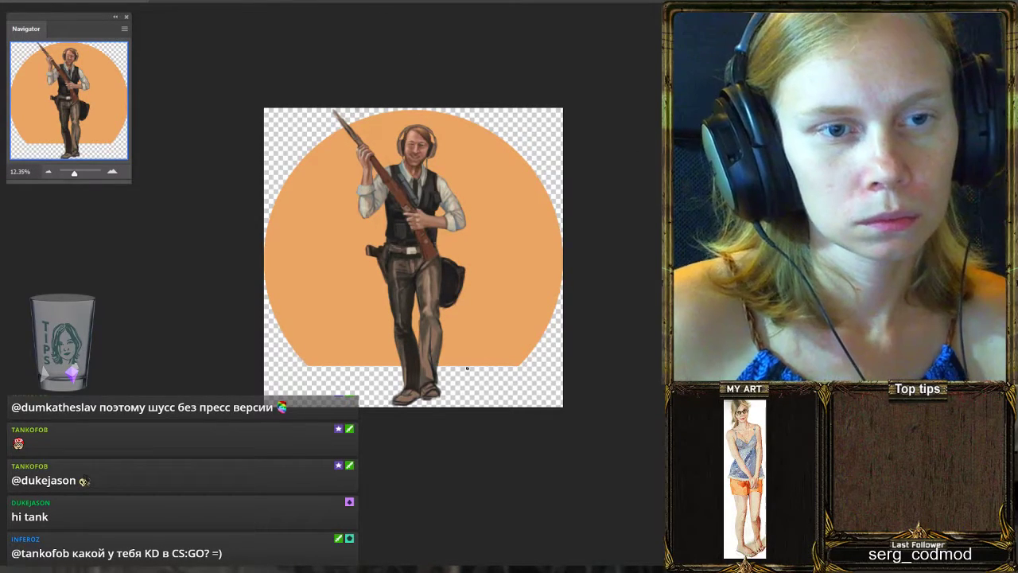
scroll(467, 368, "up", 3)
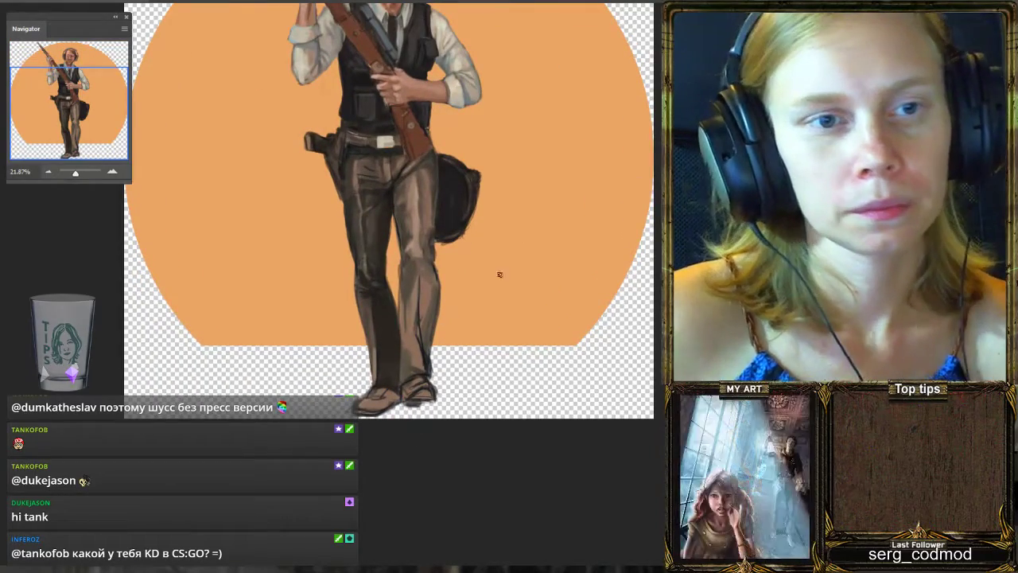
scroll(366, 270, "down", 1)
scroll(390, 239, "up", 1)
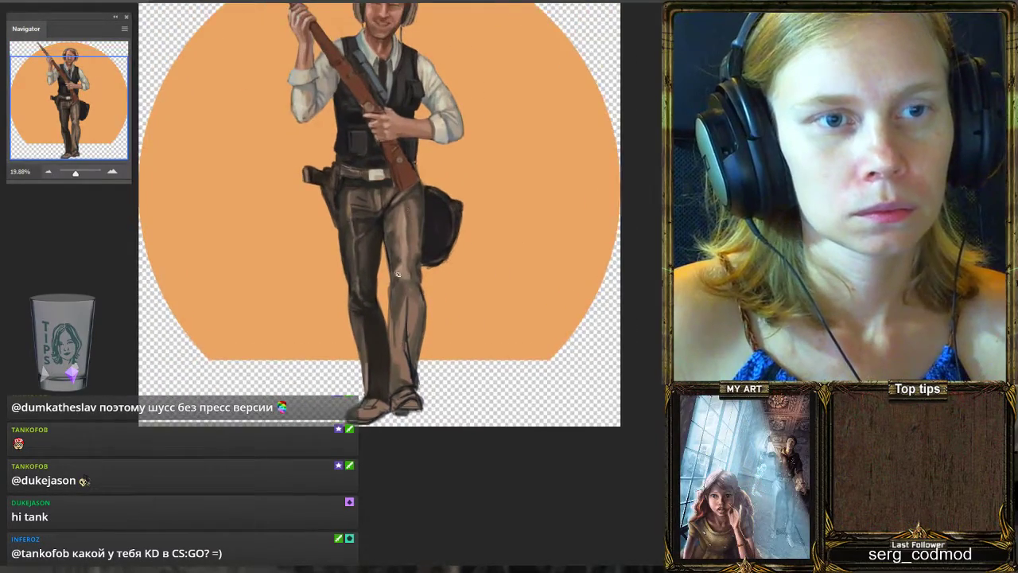
scroll(412, 208, "down", 1)
scroll(412, 208, "up", 1)
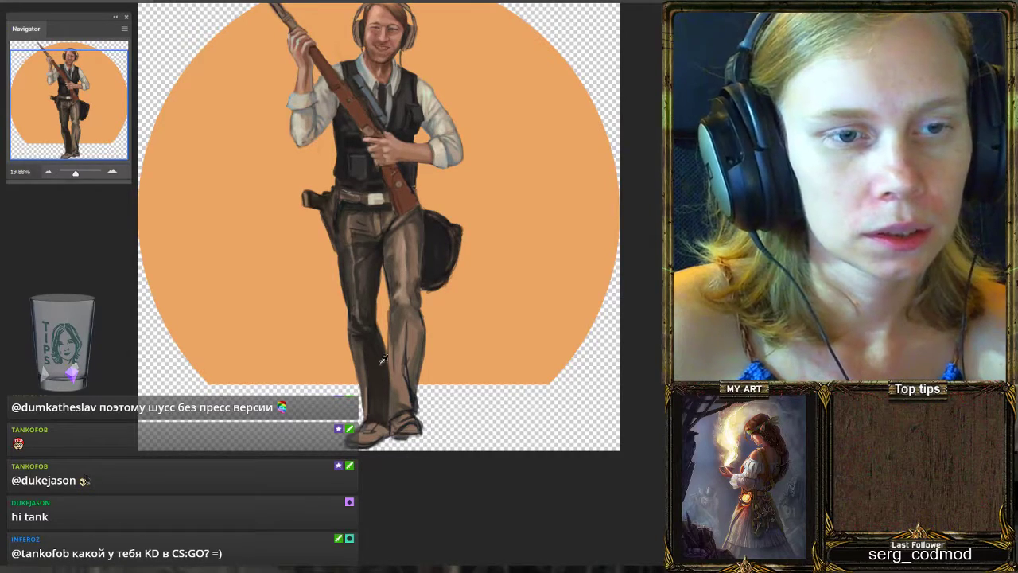
Darken a small patch near the feet with a torso colour, then place a shoes reference photo by the canvas.
left_click(369, 164, "alt")
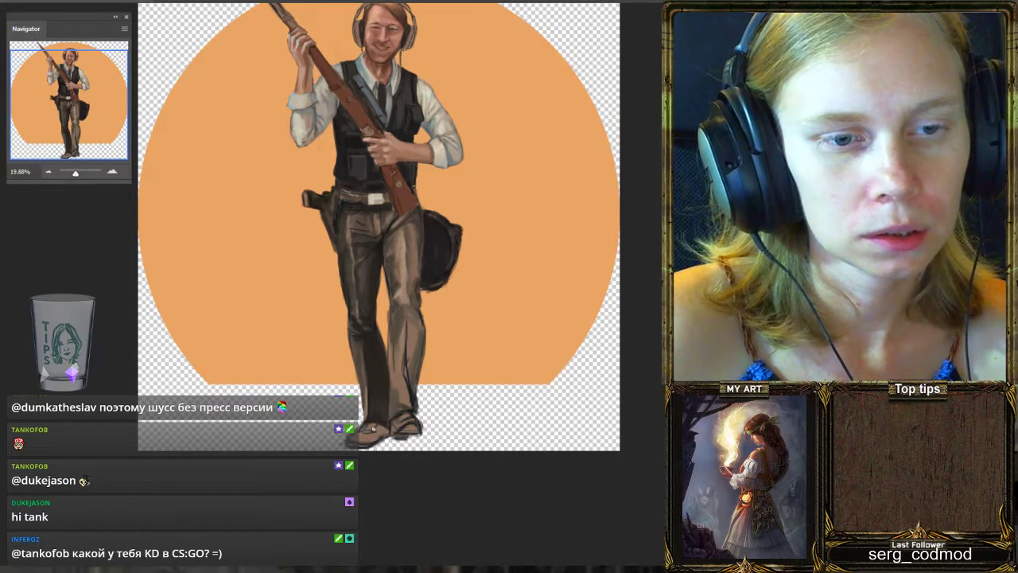
left_click_drag(373, 428, 375, 427)
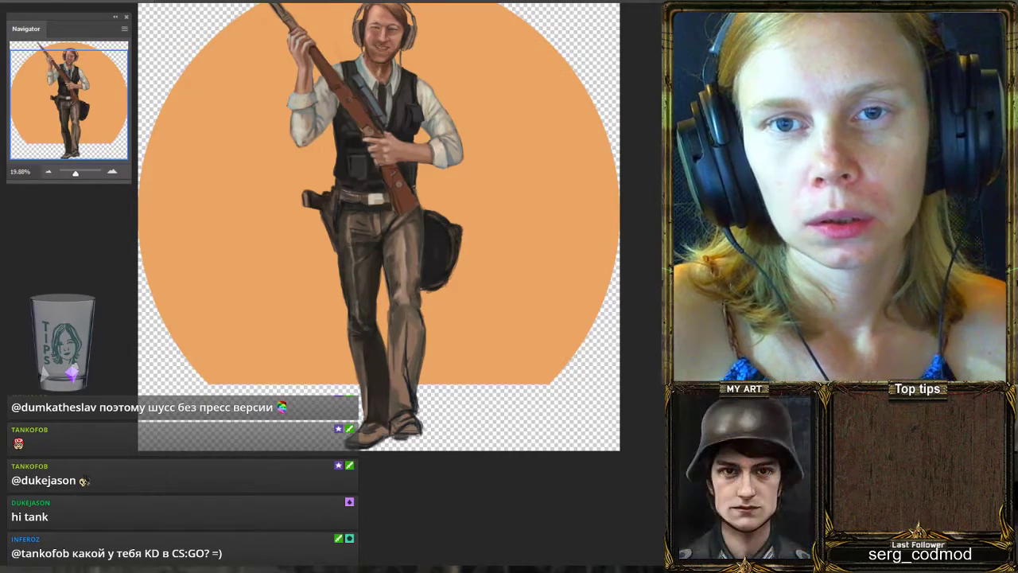
key("alt+Tab")
mouse_move(443, 119)
left_mouse_down()
mouse_move(422, 120)
mouse_move(786, 110)
left_mouse_up()
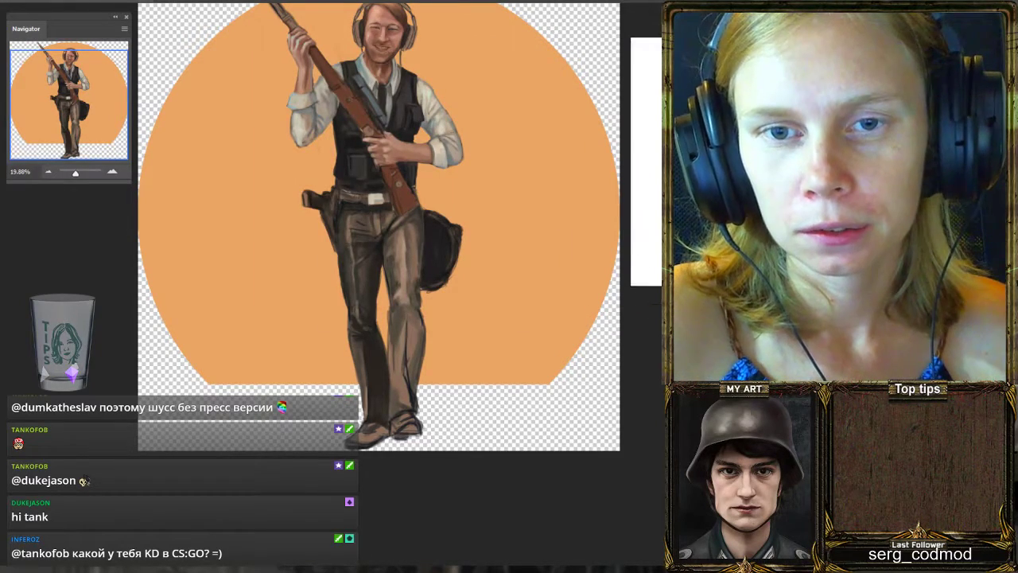
left_click_drag(786, 110, 813, 179)
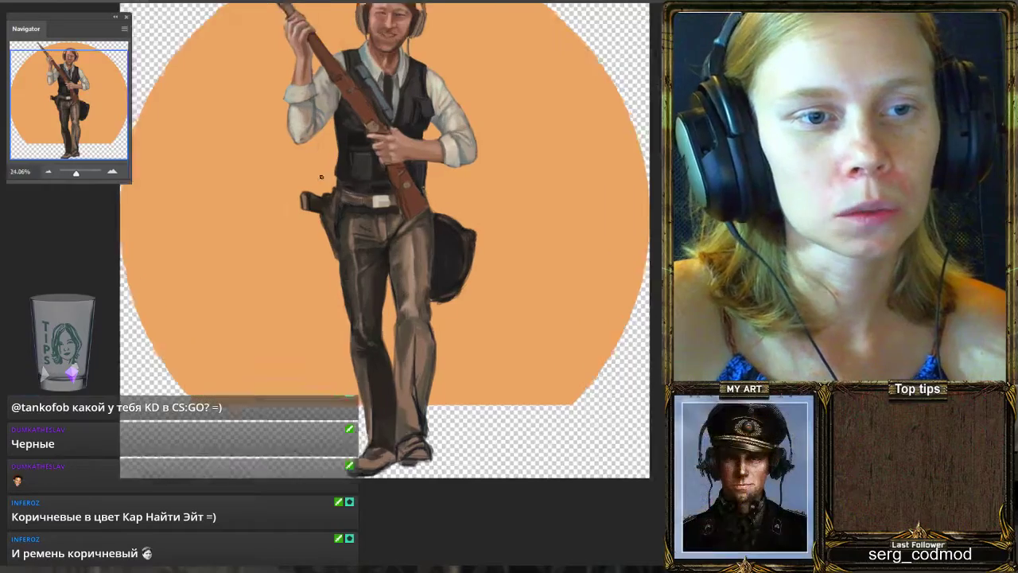
Select the strap and belt area so it can be recoloured from grey to brown.
scroll(336, 191, "up", 3)
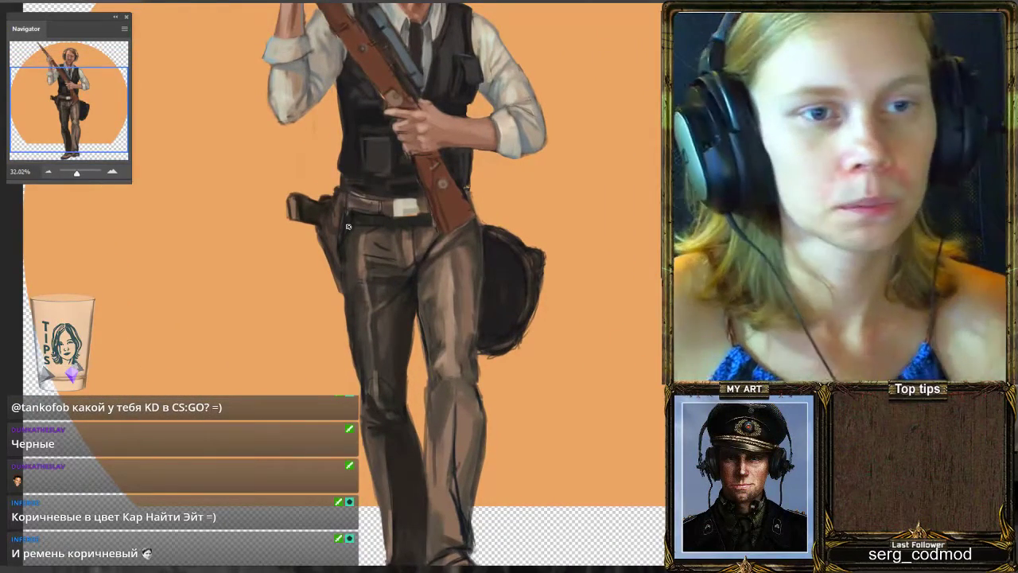
left_click(390, 51)
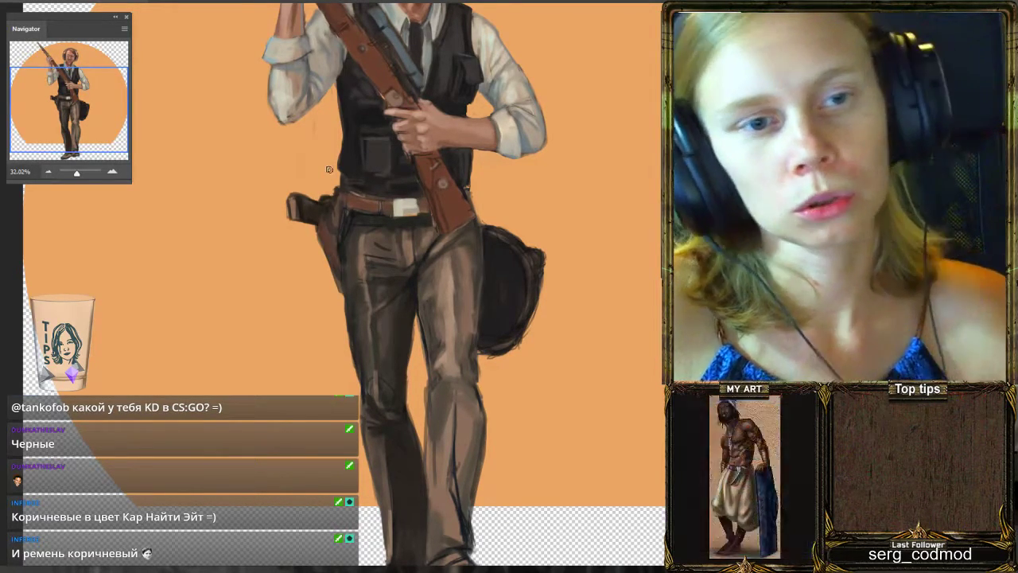
scroll(379, 375, "down", 3)
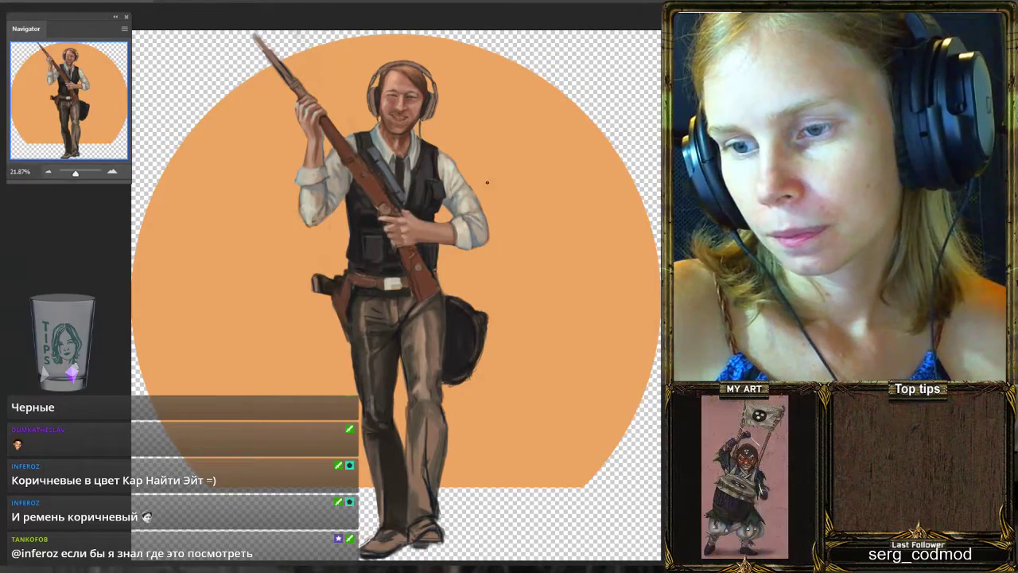
scroll(484, 182, "down", 2)
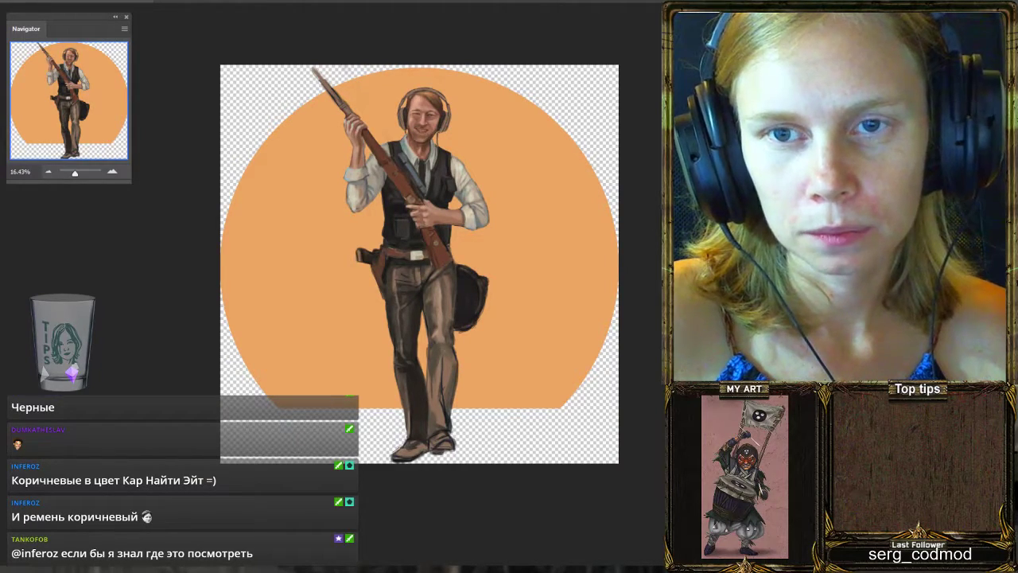
scroll(466, 443, "up", 7)
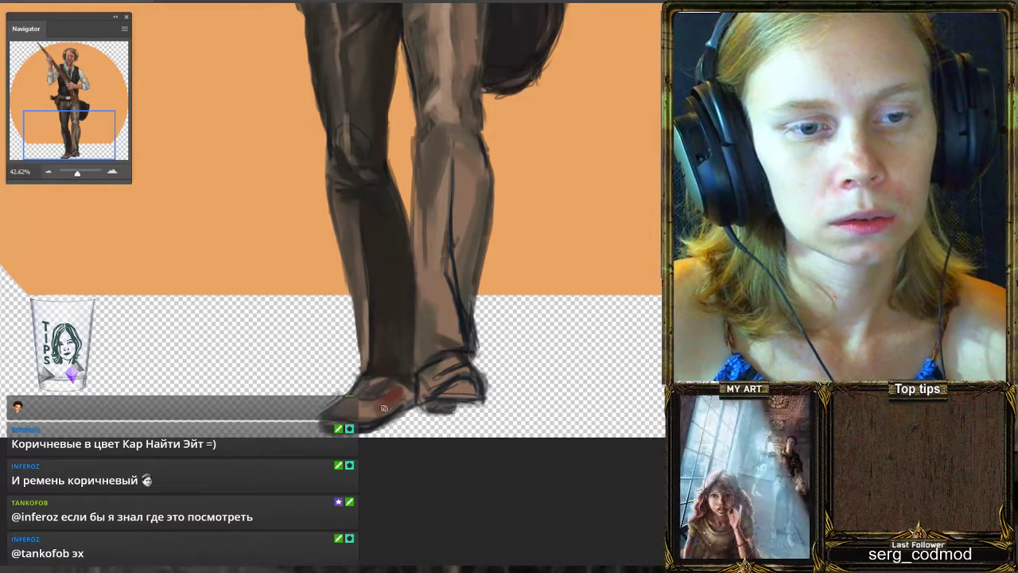
Paint brown-orange tones onto the shoe toe and sample further colours from the boot.
mouse_move(379, 396)
left_mouse_down()
mouse_move(350, 417)
mouse_move(382, 391)
mouse_move(364, 411)
left_mouse_up()
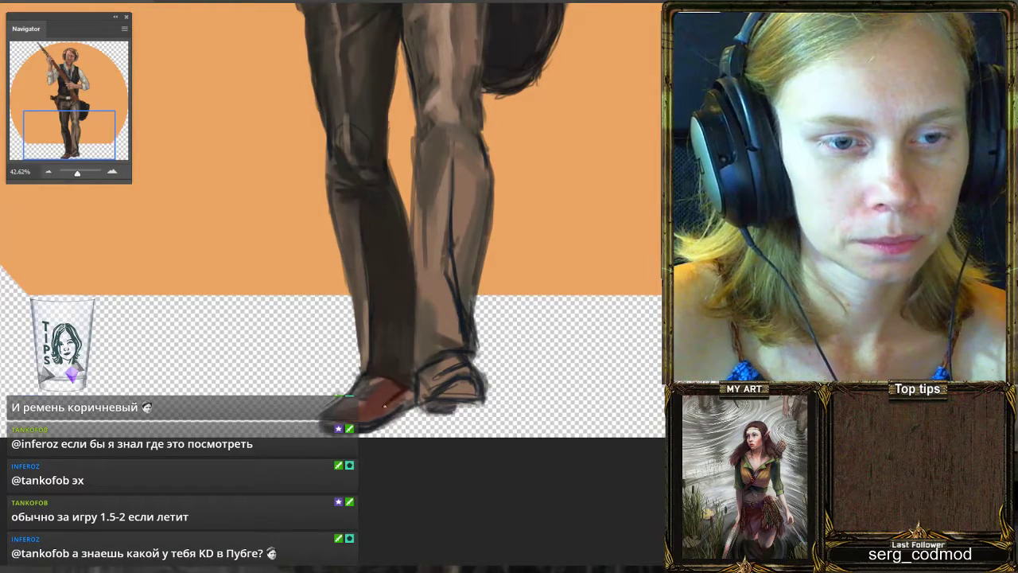
left_click(397, 385, "alt")
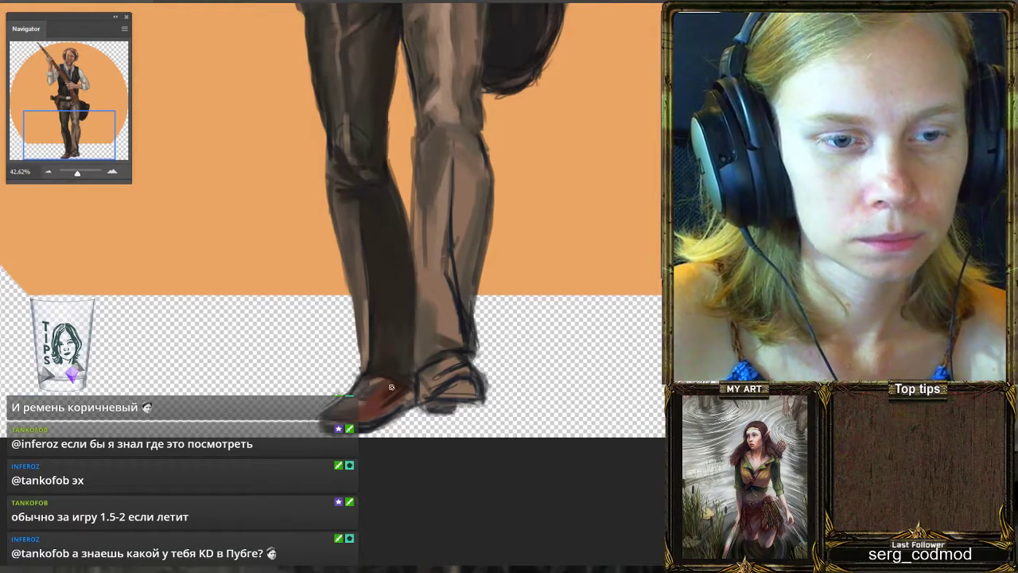
left_click(375, 390, "alt")
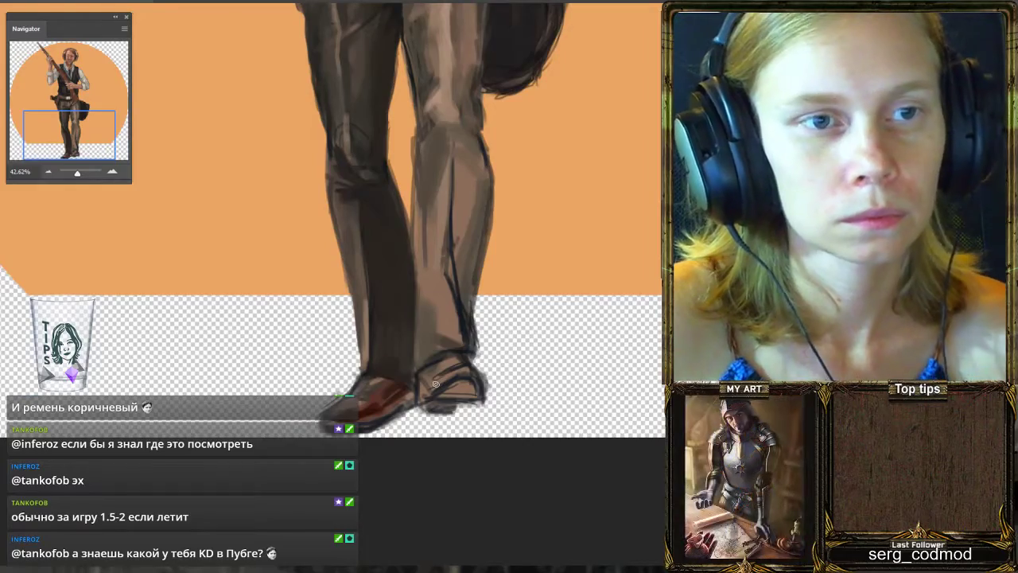
scroll(441, 387, "down", 2)
scroll(441, 387, "down", 3)
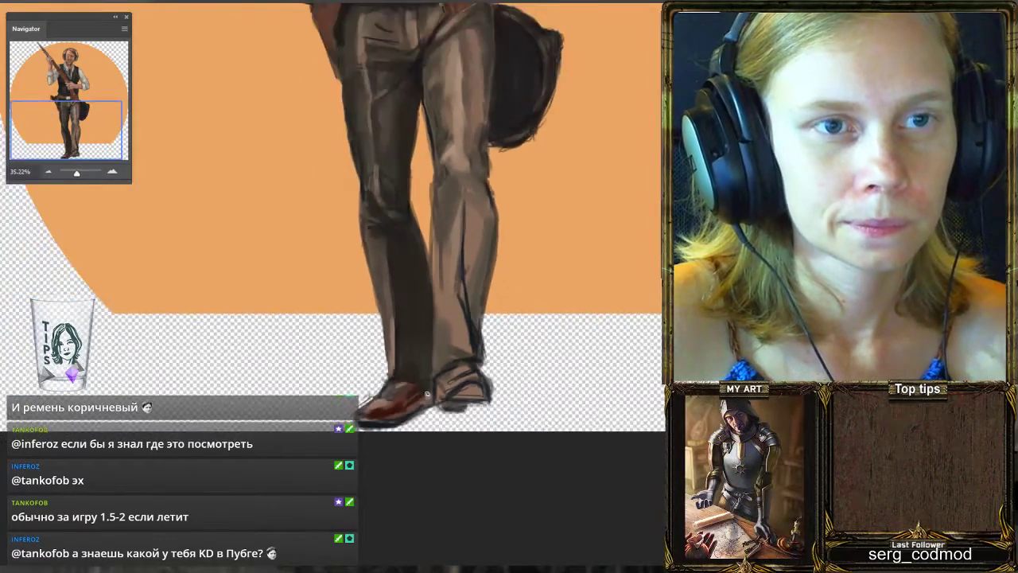
scroll(449, 356, "up", 5)
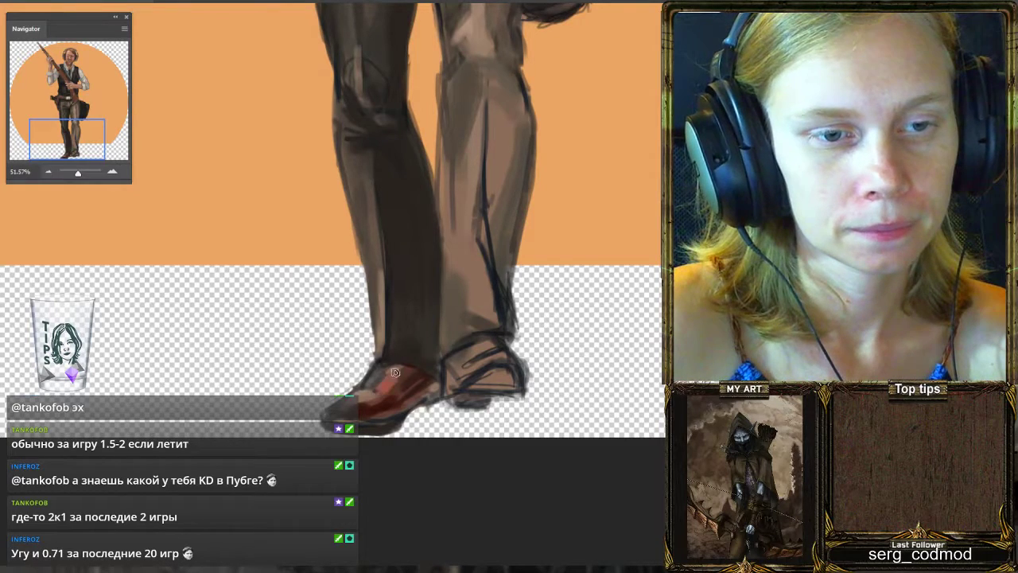
Add a bright highlight on the shoe top, then tone it down to a polished gloss.
left_click_drag(394, 372, 387, 385)
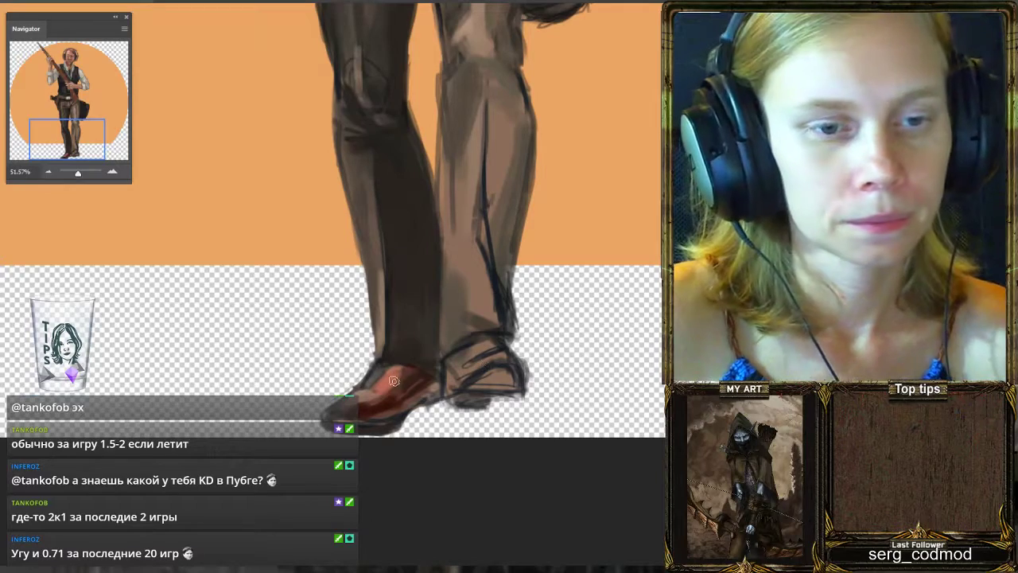
left_click_drag(391, 382, 403, 364)
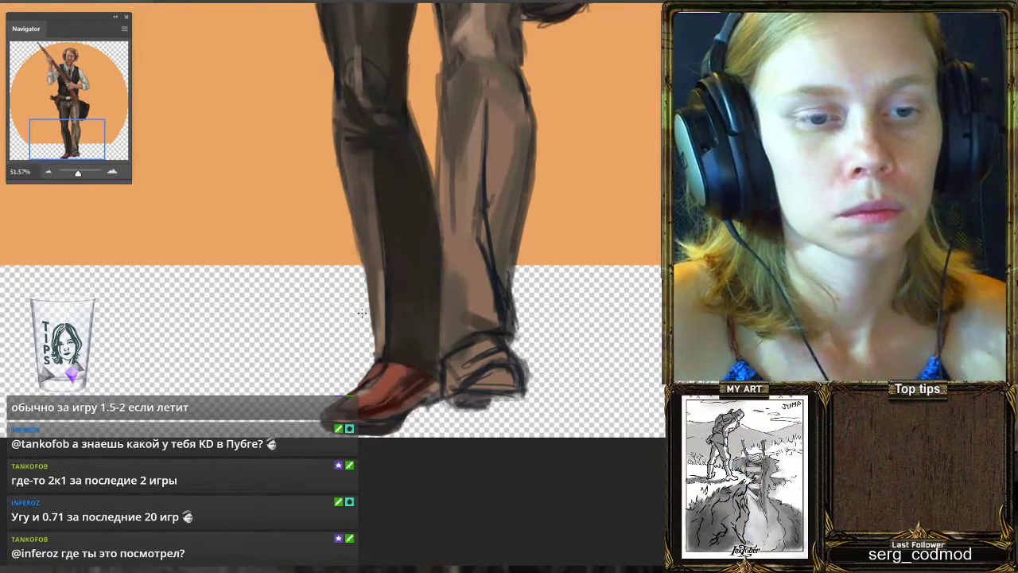
scroll(362, 314, "down", 5)
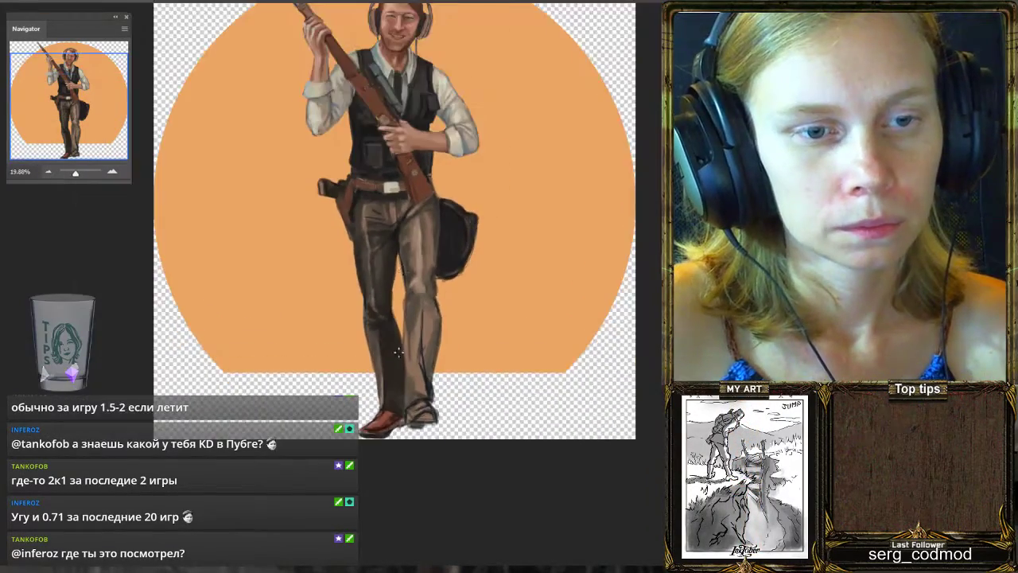
scroll(398, 352, "up", 2)
left_click(421, 167, "alt")
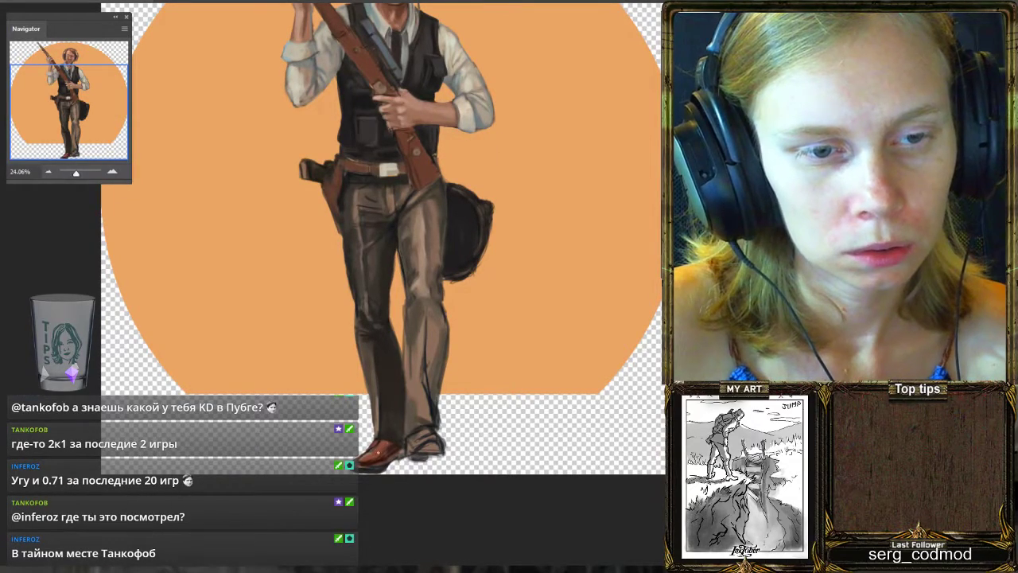
scroll(382, 358, "up", 3)
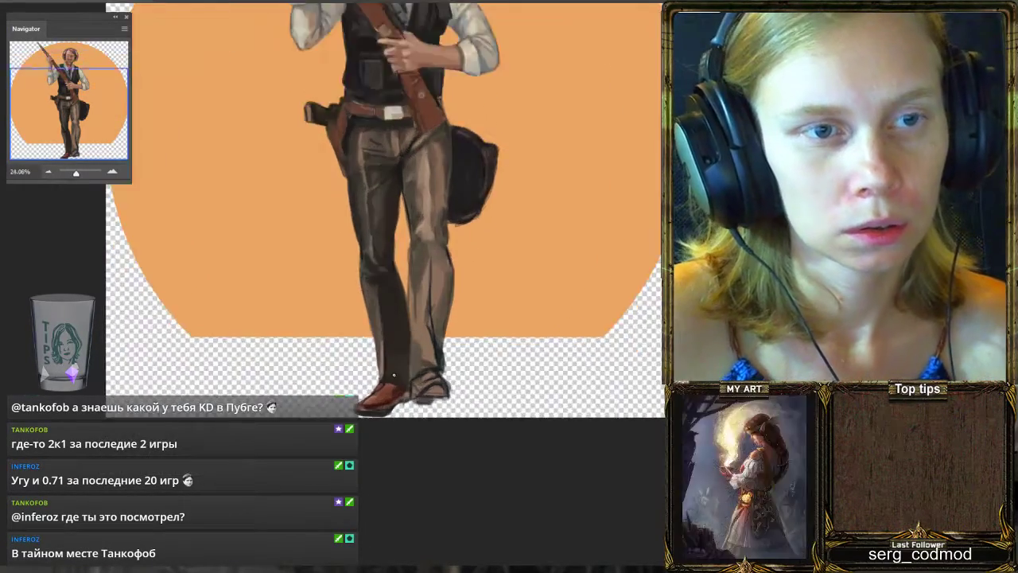
scroll(409, 341, "up", 2)
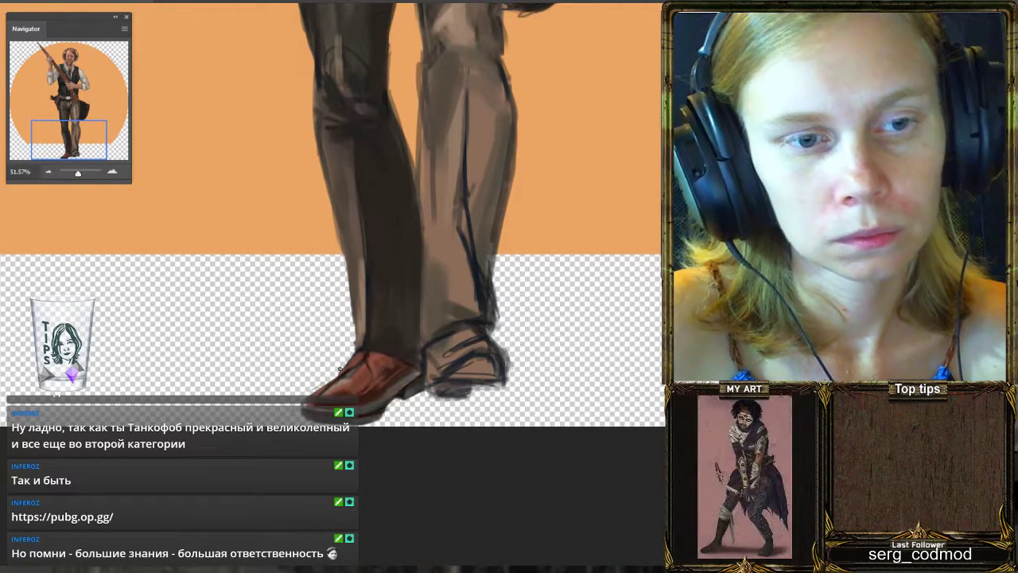
Zoom out until the full rifleman, shaded trousers and brown shoes fit in the window.
scroll(411, 346, "down", 5)
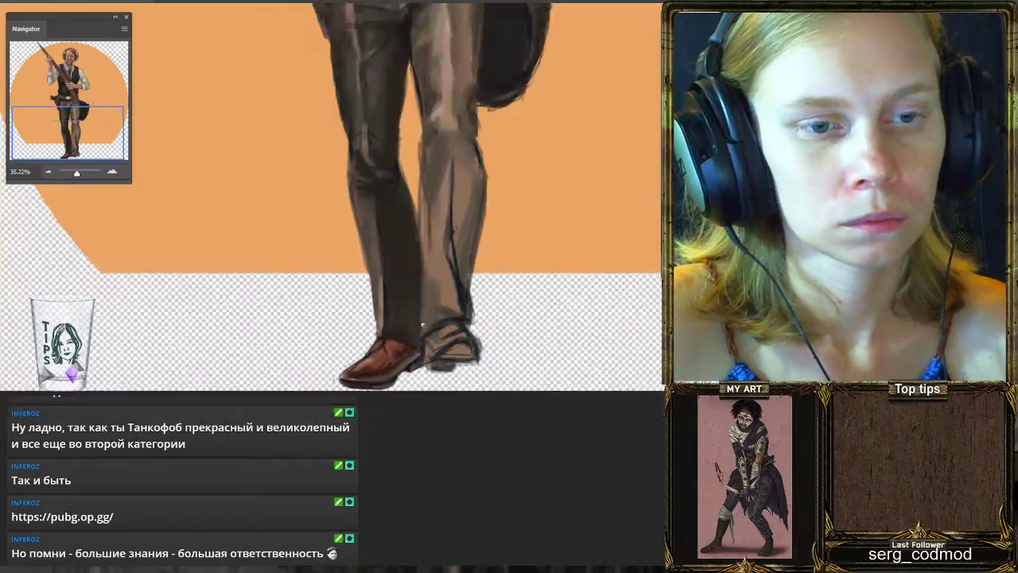
scroll(428, 362, "up", 3)
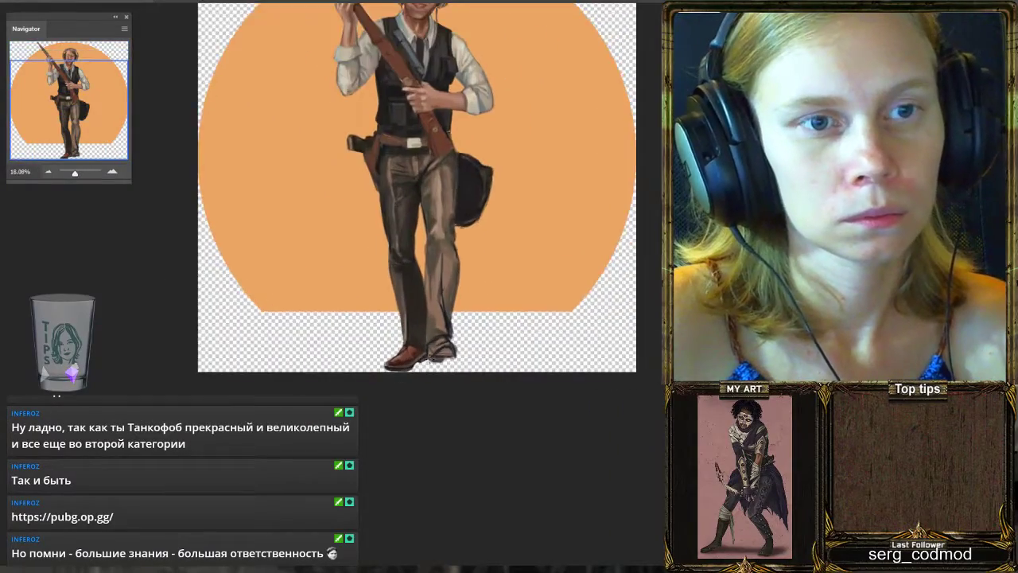
scroll(427, 362, "down", 3)
scroll(438, 374, "up", 4)
scroll(455, 391, "up", 1)
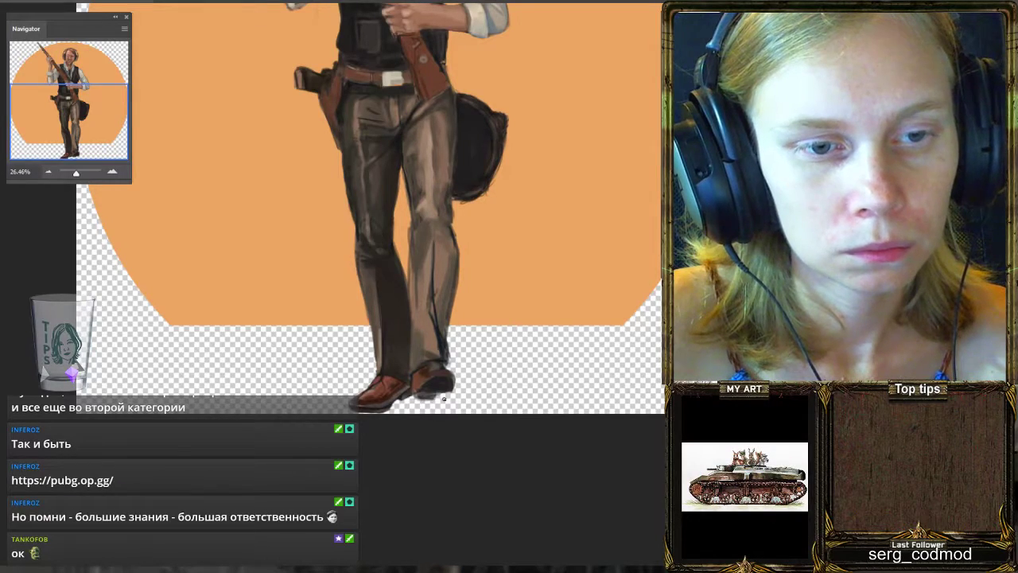
scroll(452, 393, "down", 3)
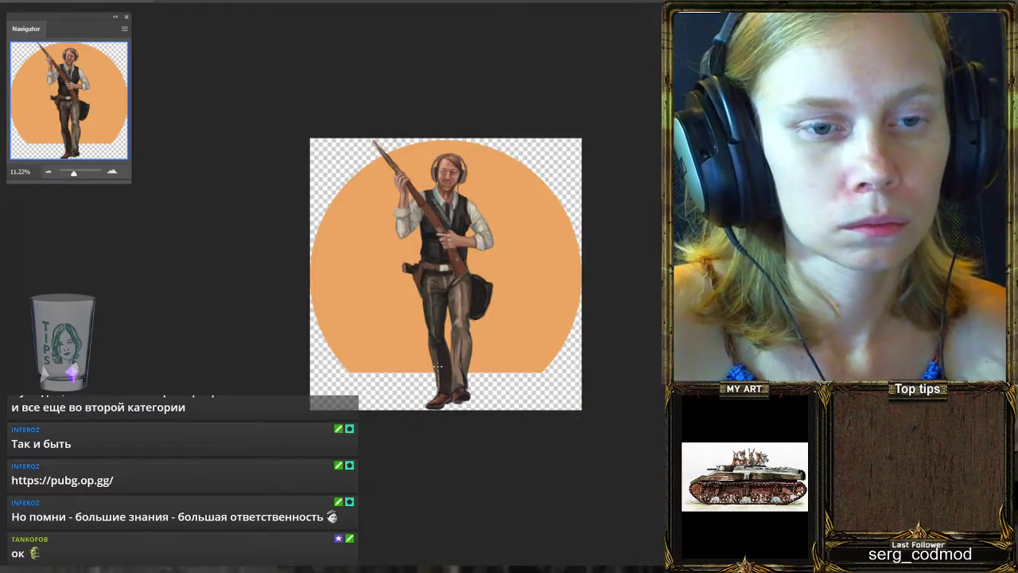
scroll(443, 326, "up", 2)
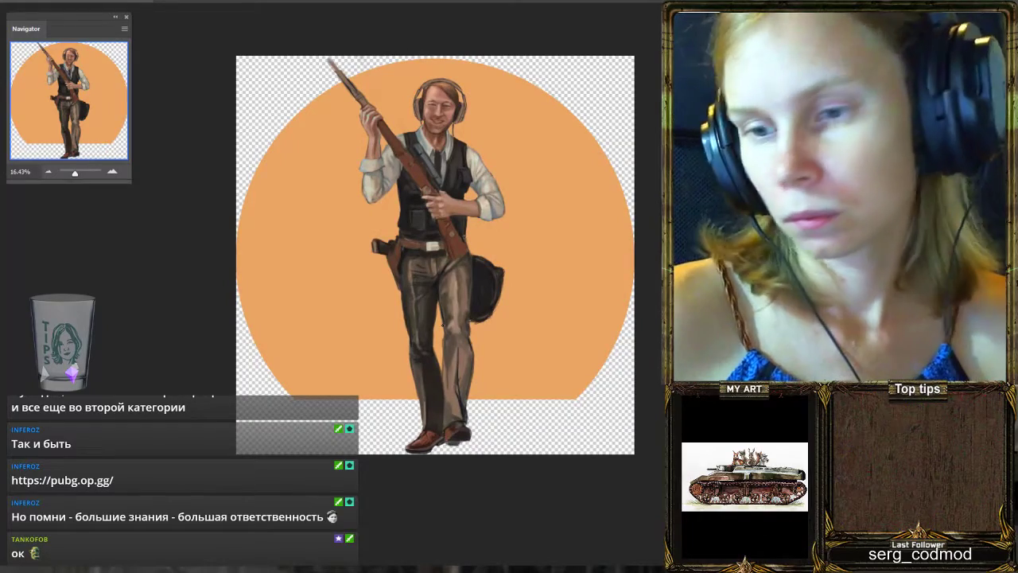
scroll(450, 328, "down", 2)
scroll(450, 329, "up", 1)
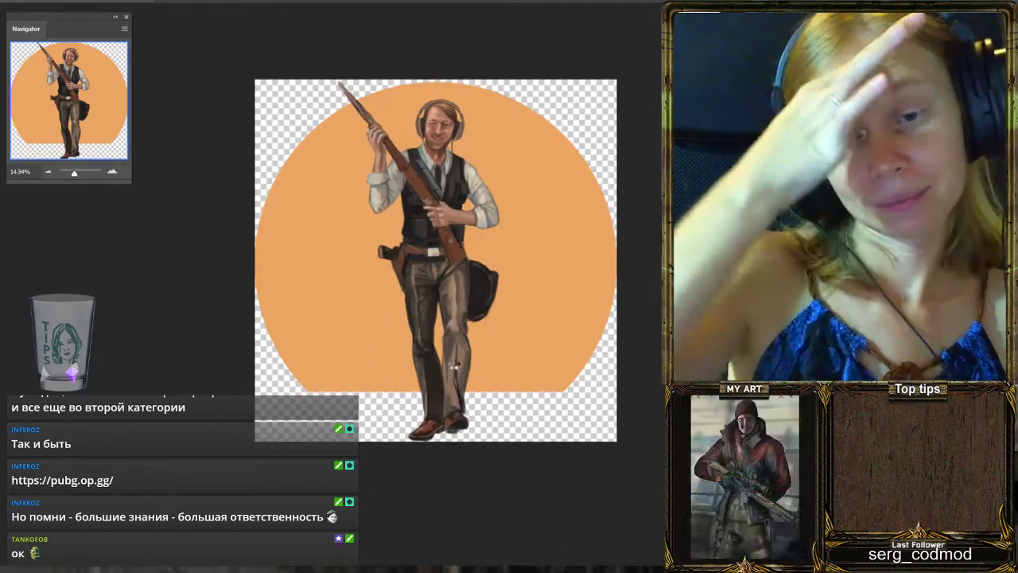
Flip the canvas horizontally so the rifle points up-right, then zoom in on the torso.
key("ctrl+shift+h")
scroll(450, 339, "up", 2)
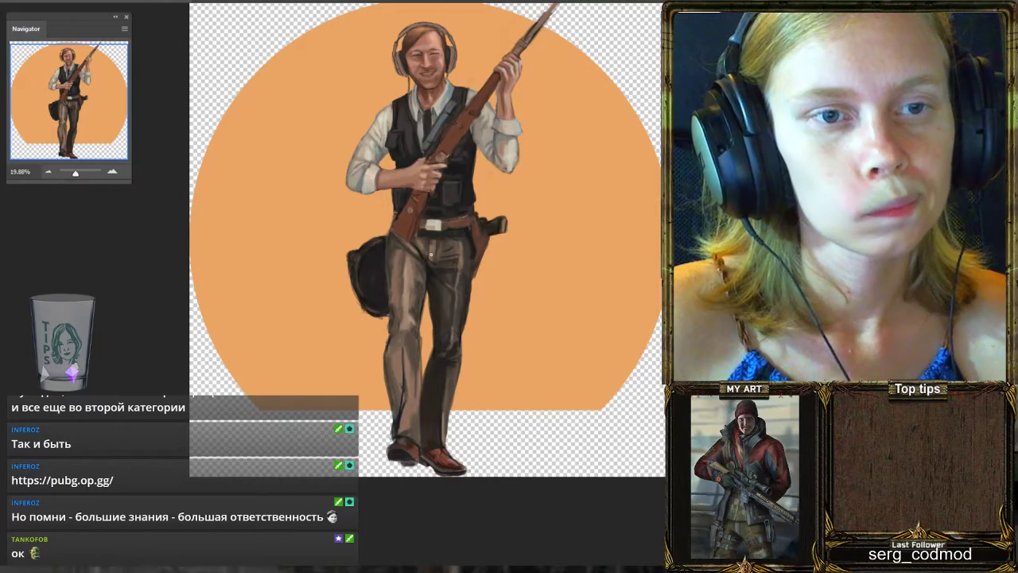
scroll(433, 231, "down", 2)
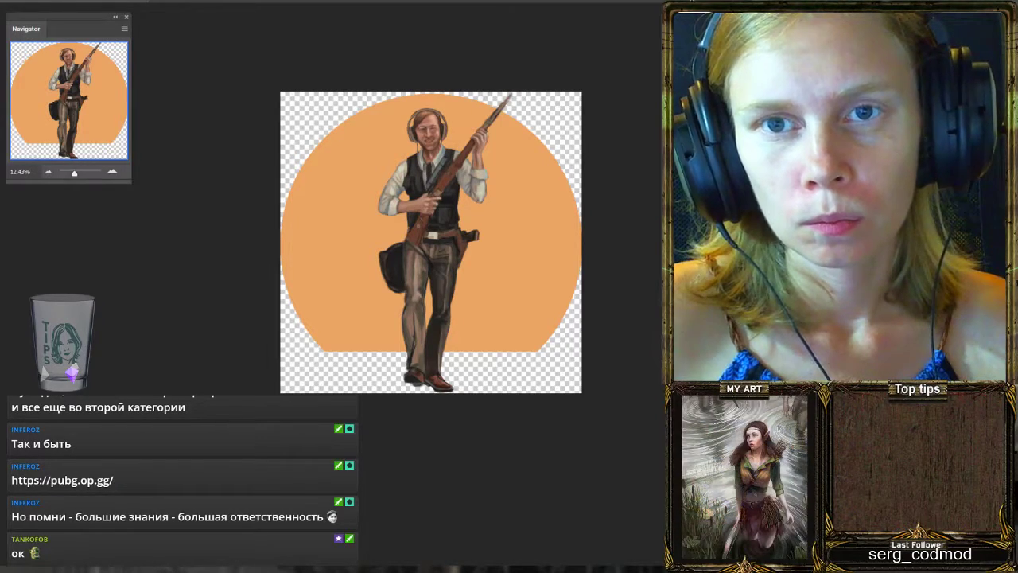
left_click_drag(444, 232, 444, 232)
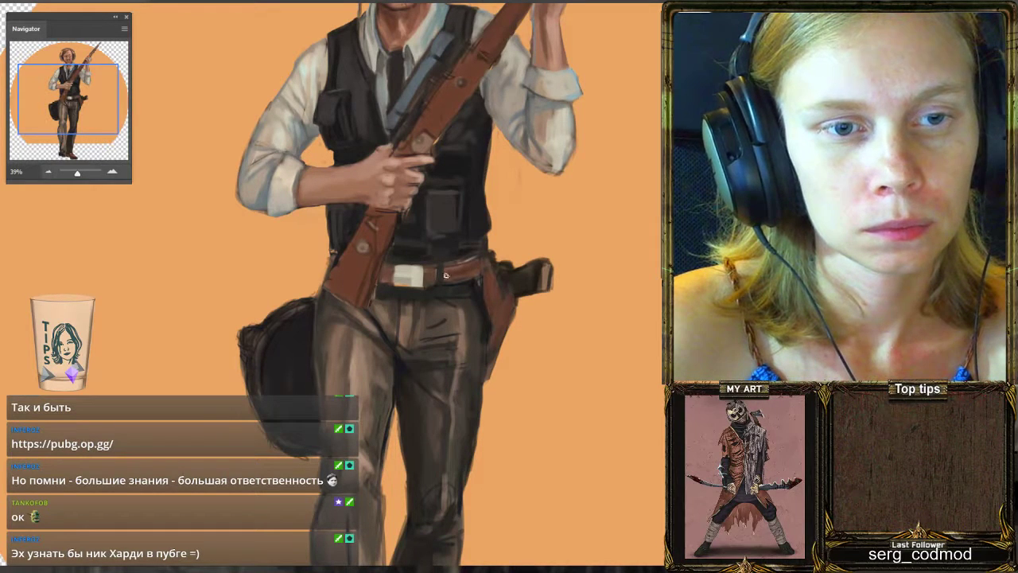
Sample the sleeve, vest and holster colours and paint the brown holster with them.
left_click(525, 134, "alt")
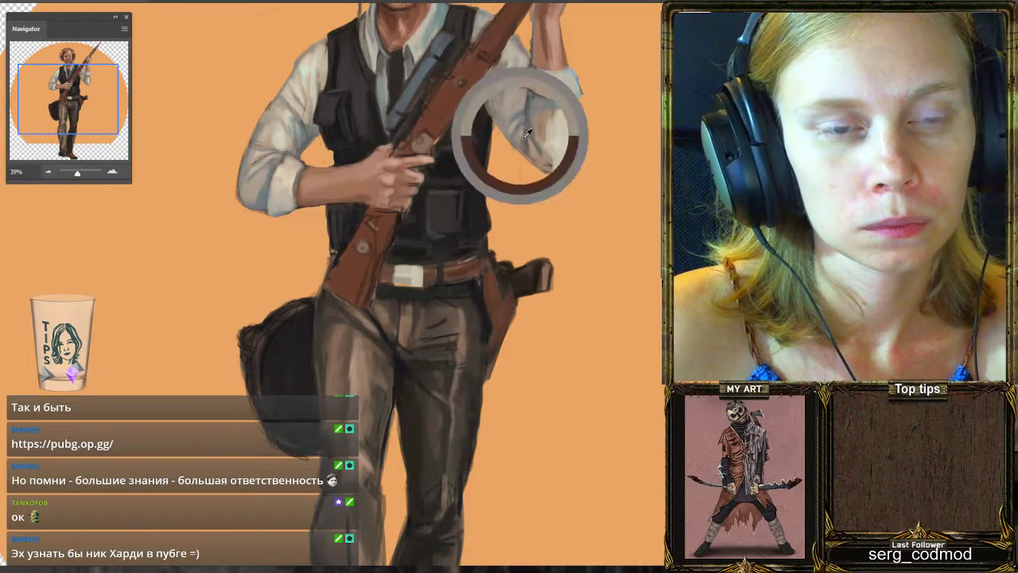
left_click(318, 131, "alt")
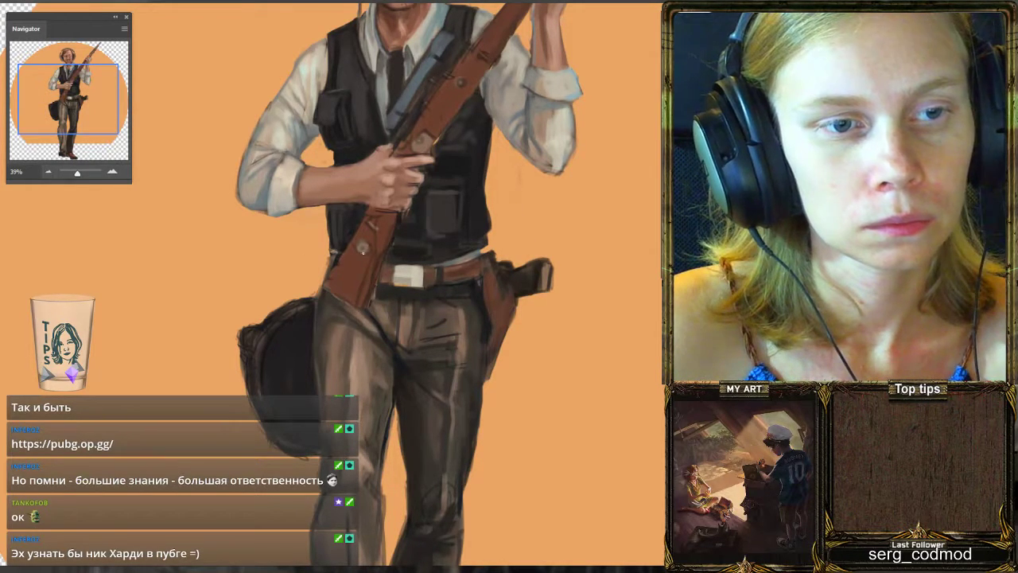
left_click(477, 284, "alt")
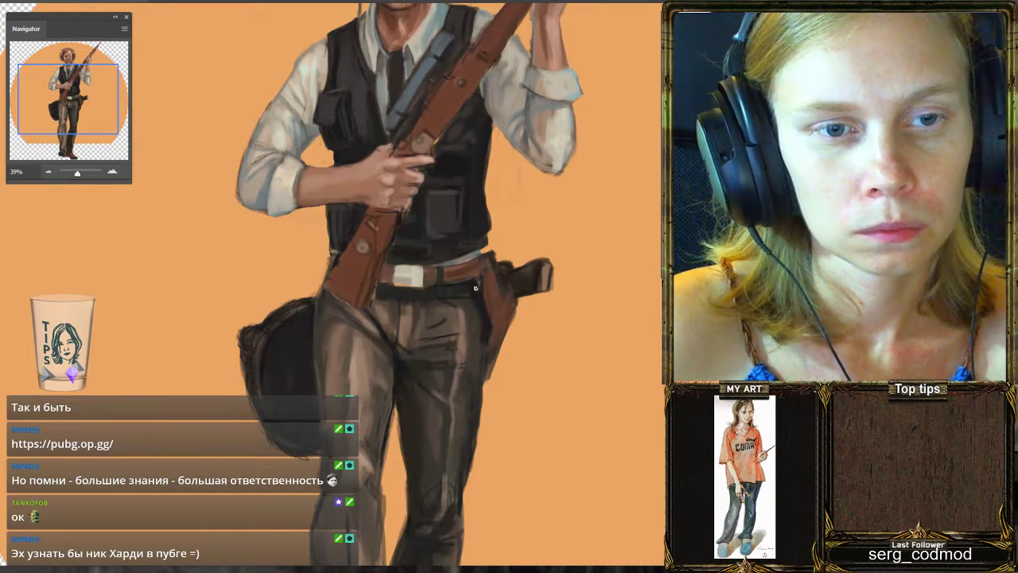
left_click(475, 288, "alt")
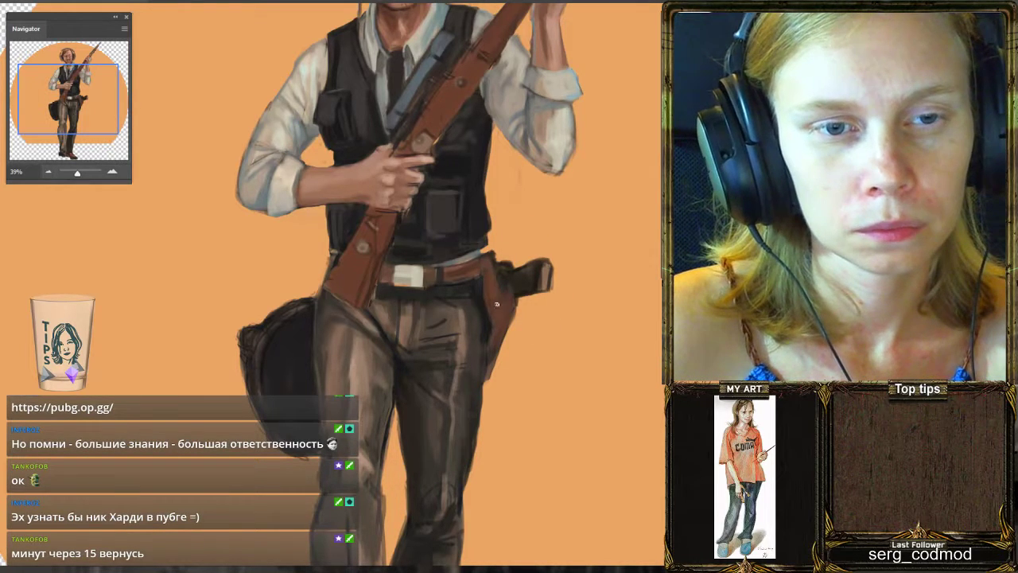
left_click(477, 291, "alt")
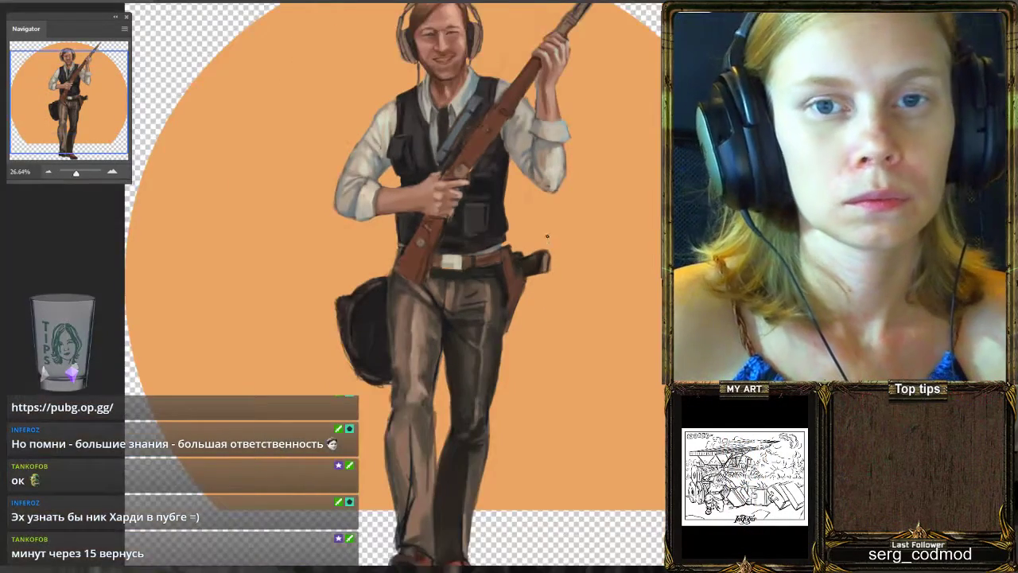
Fit the whole painting in the window with Ctrl+0 and make the brush much larger.
key("ctrl+0")
scroll(545, 235, "up", 3)
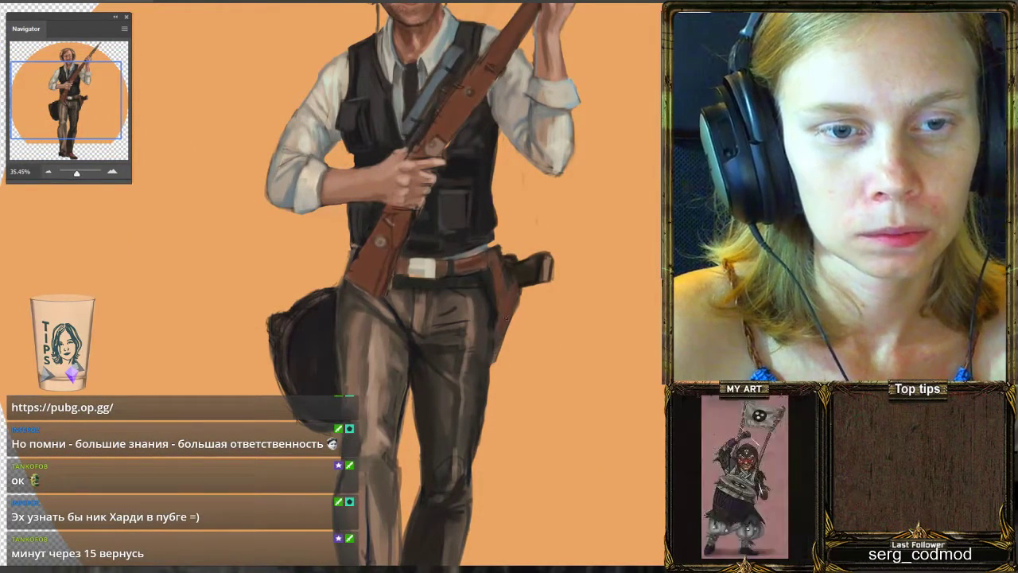
key("bracketright")
key("bracketright")
key("bracketright")
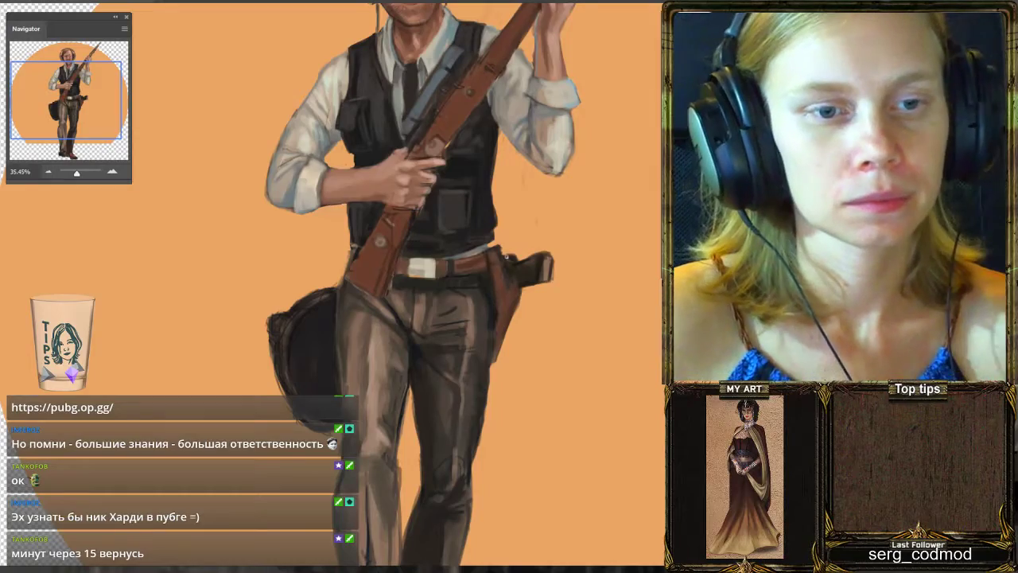
scroll(461, 164, "down", 5)
scroll(461, 164, "up", 1)
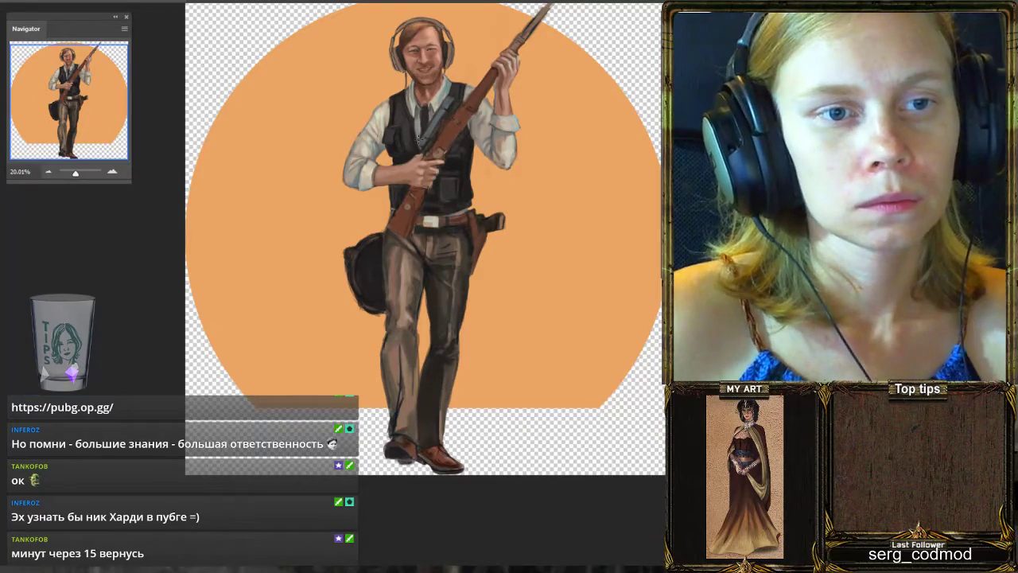
Sample two skin tones from the hand gripping the rifle and touch up that hand.
scroll(420, 87, "up", 3)
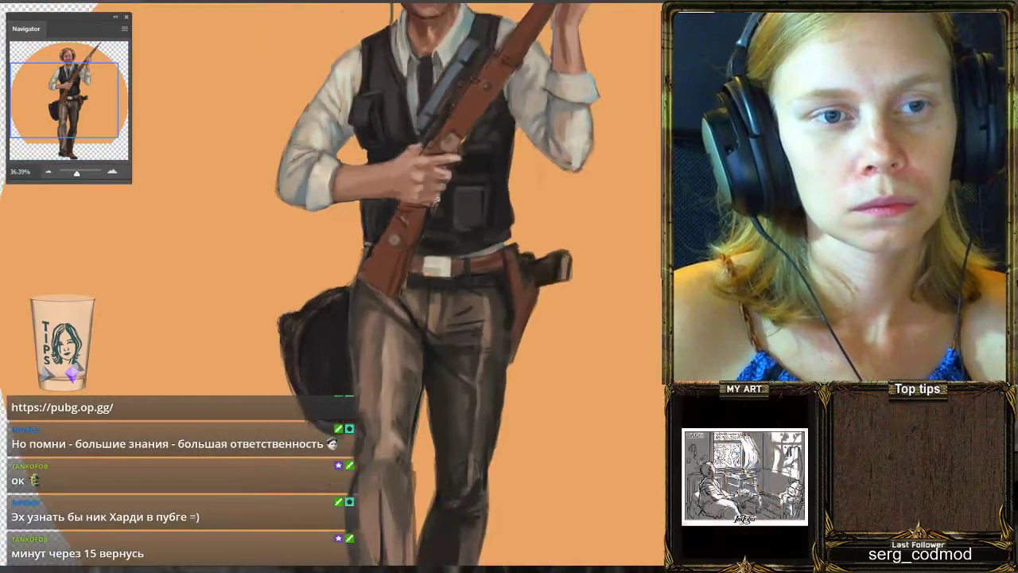
scroll(419, 87, "down", 2)
scroll(419, 88, "up", 1)
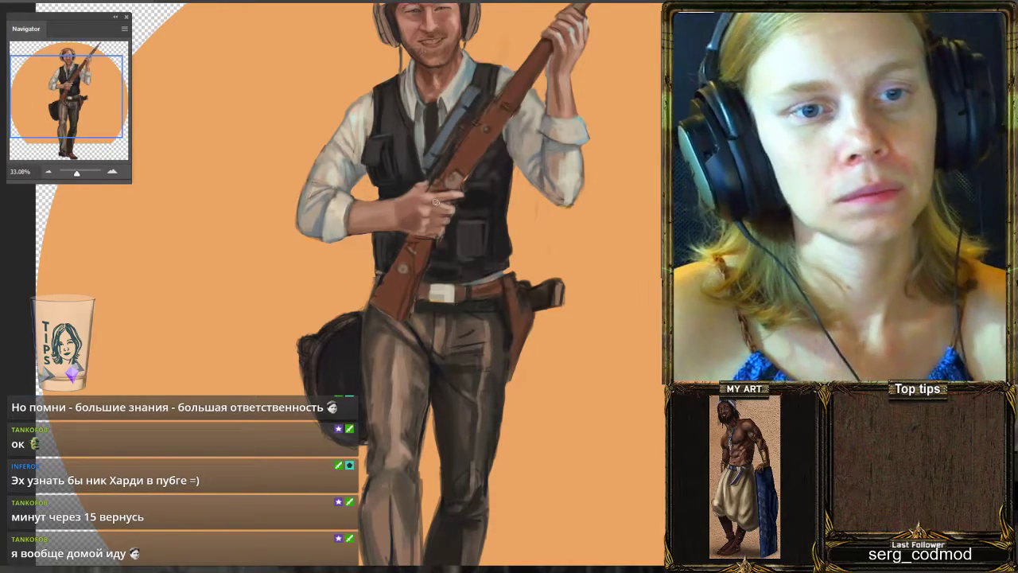
scroll(436, 202, "down", 3)
scroll(445, 146, "up", 3)
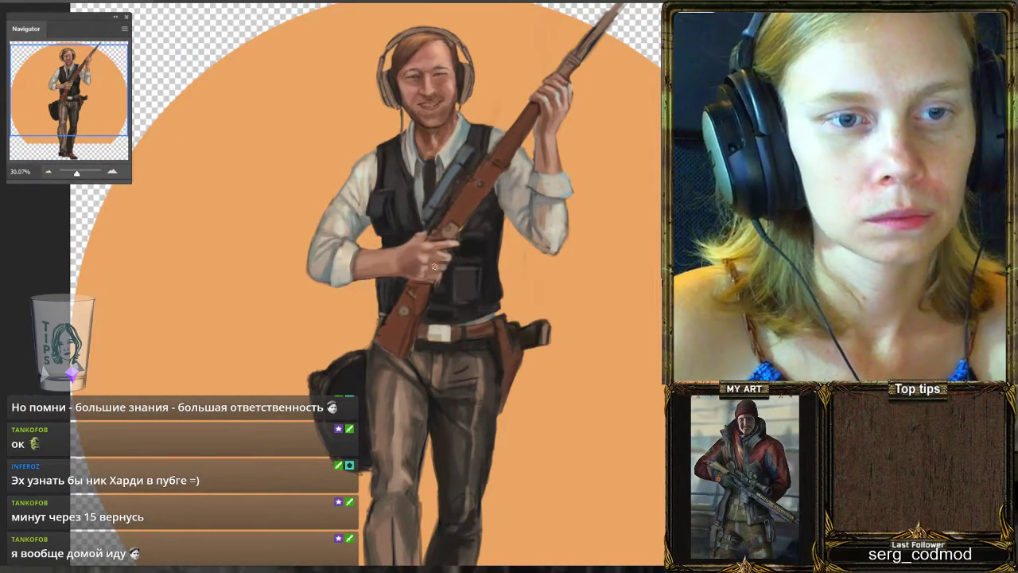
left_click(428, 253, "alt")
left_click(432, 256, "alt")
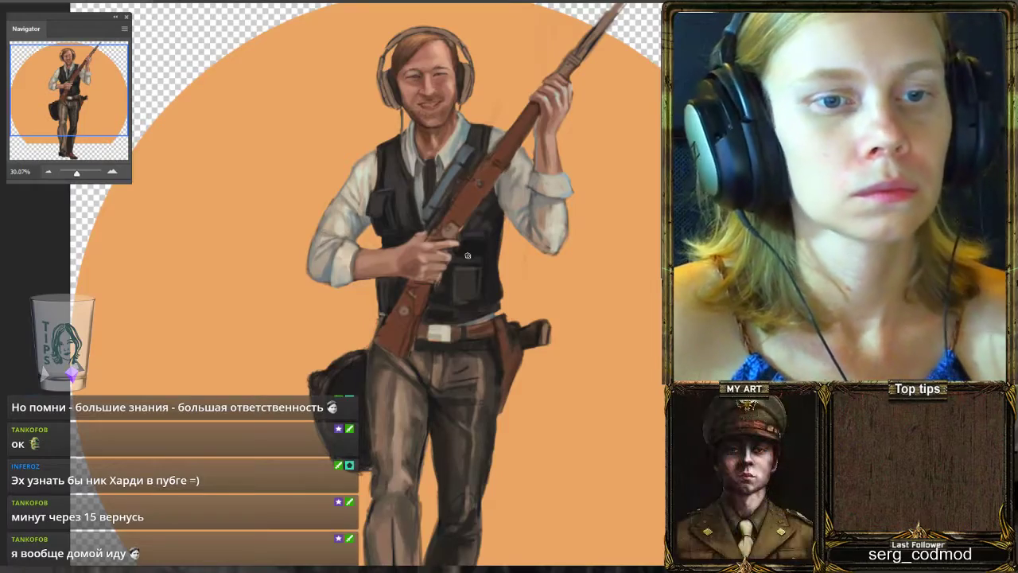
scroll(469, 258, "down", 3)
scroll(481, 267, "up", 2)
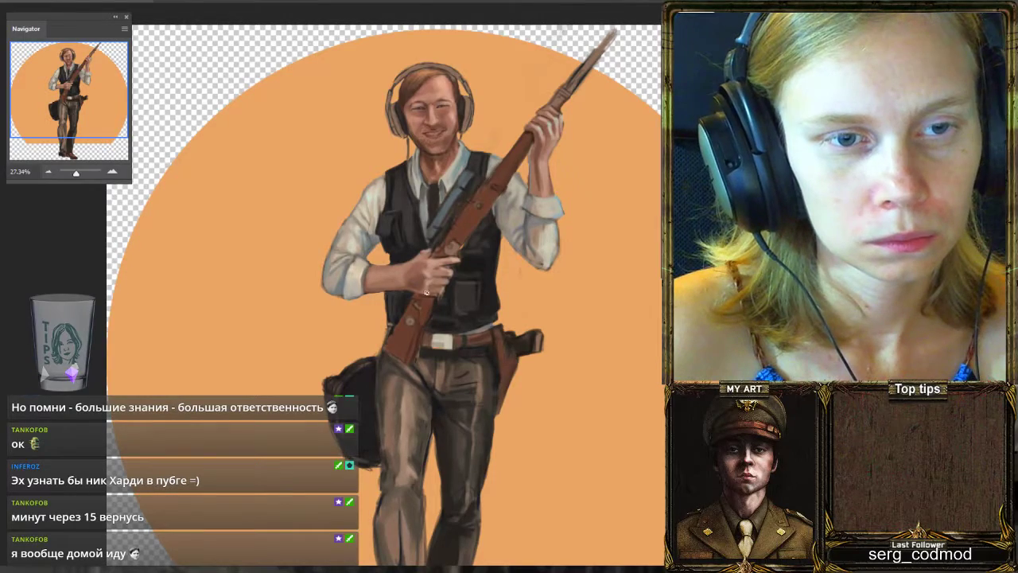
Check the brush size via right-click, then zoom to 40% on the vest, rifle and hand.
scroll(609, 272, "down", 3)
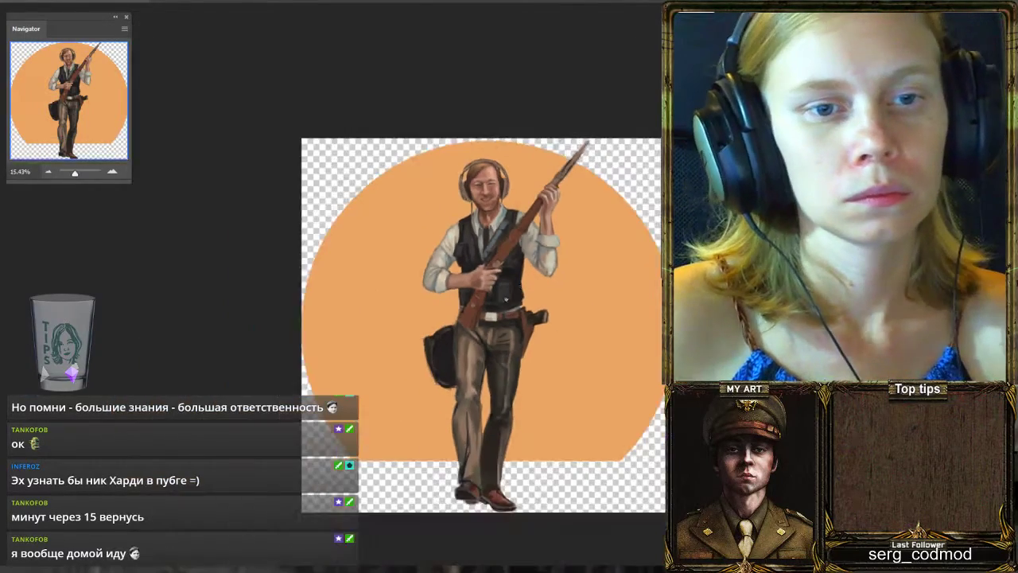
scroll(517, 272, "up", 3)
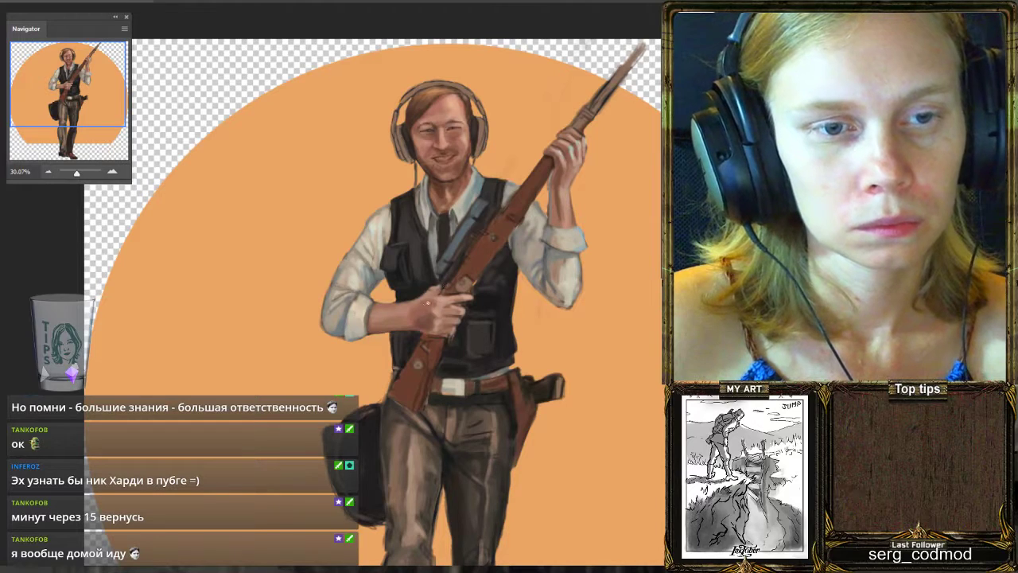
right_click(441, 298, "alt")
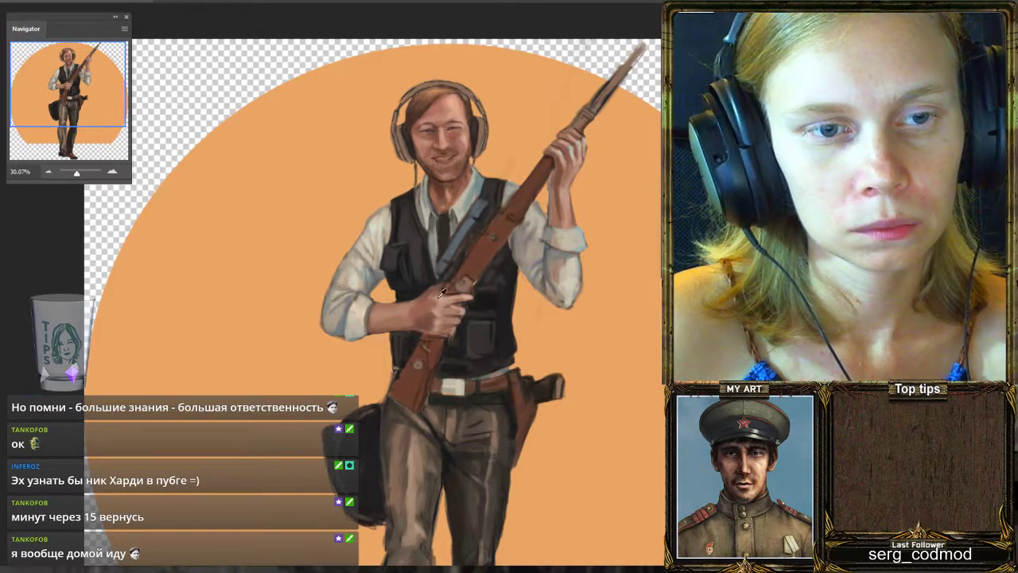
scroll(429, 297, "down", 3)
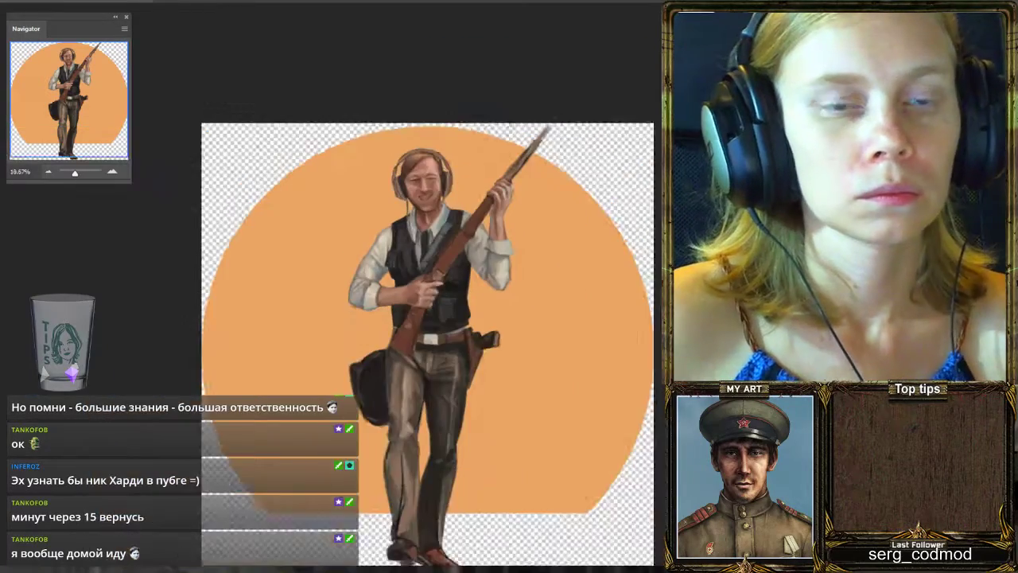
scroll(401, 272, "up", 1)
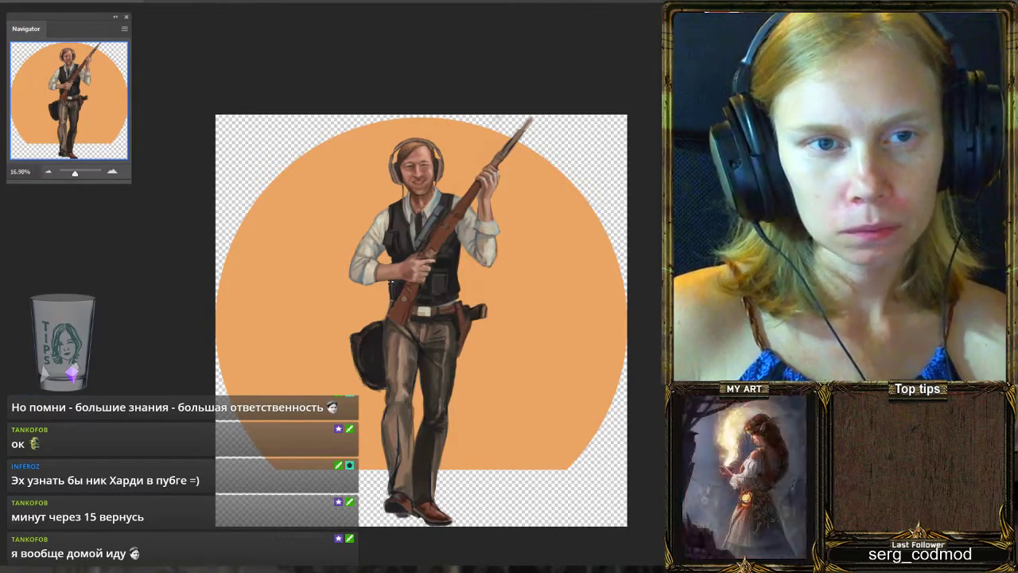
scroll(401, 303, "up", 2)
scroll(462, 264, "up", 4)
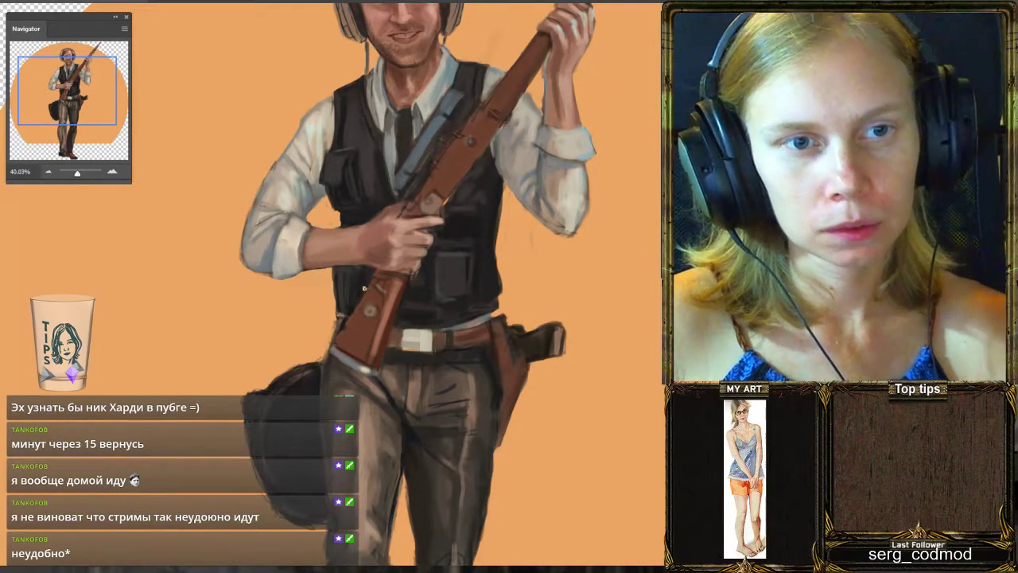
Sample a rifle colour, paint the stock a darker red-brown, then resample from the rifle.
left_click(385, 334, "alt")
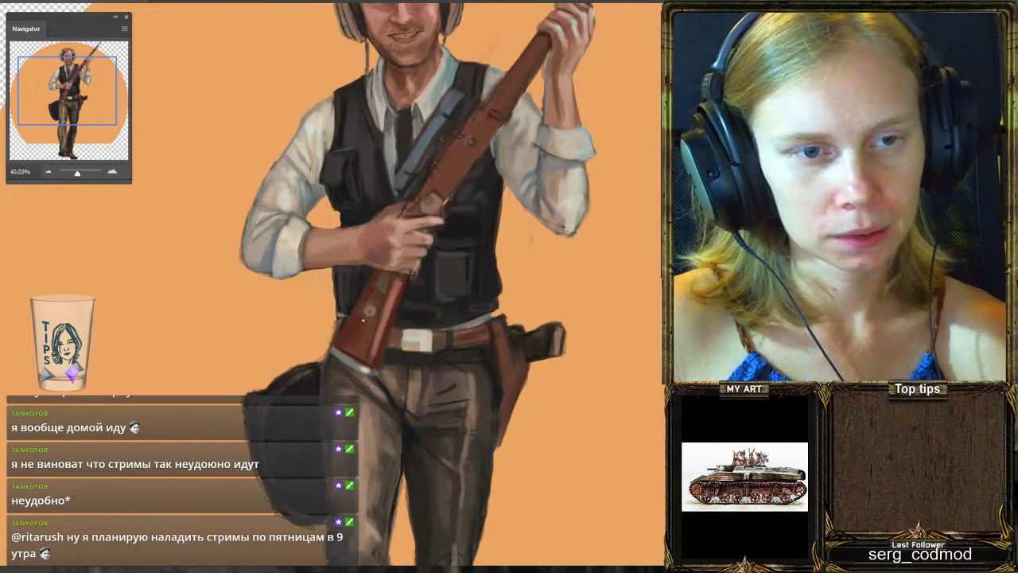
left_click_drag(357, 341, 362, 314)
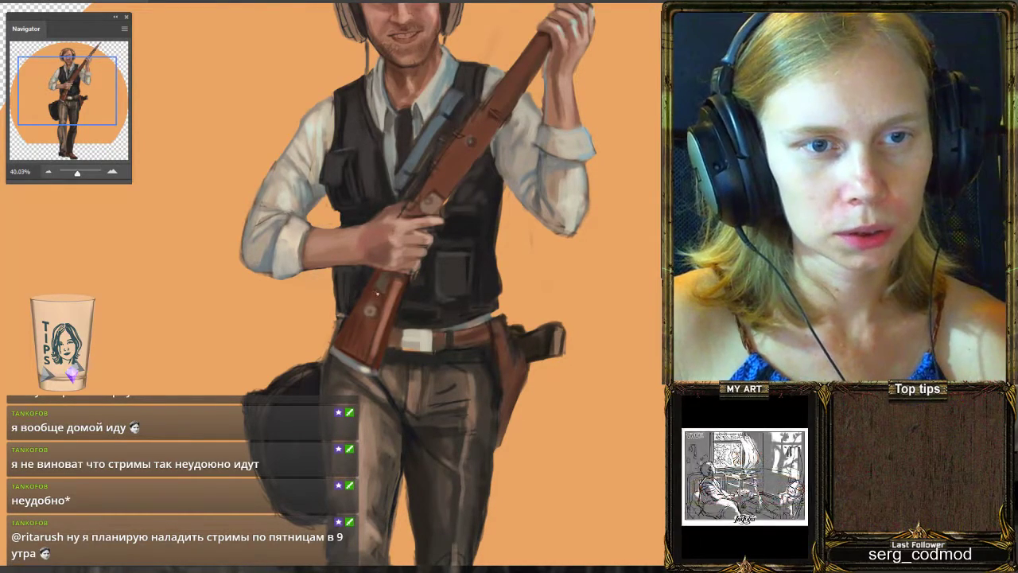
left_click(376, 298, "alt")
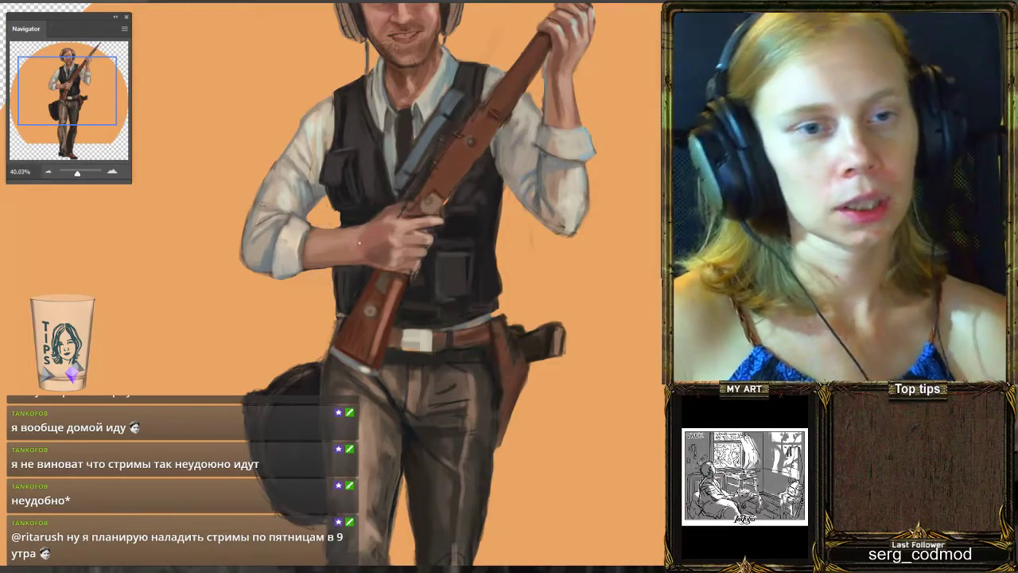
scroll(359, 243, "down", 3)
scroll(384, 286, "up", 1)
scroll(382, 282, "up", 2)
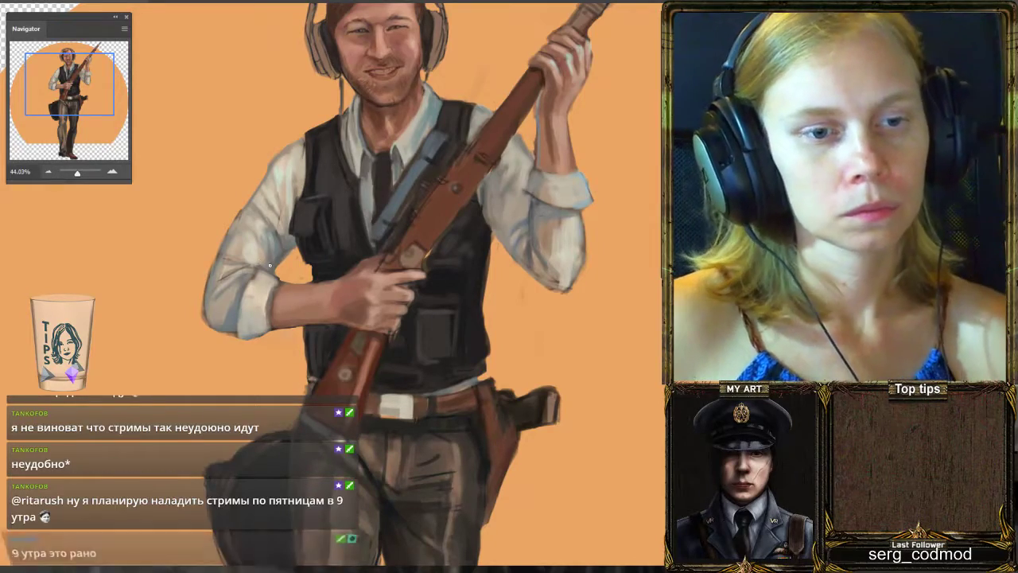
scroll(270, 265, "down", 2)
scroll(269, 264, "up", 3)
scroll(374, 281, "down", 2)
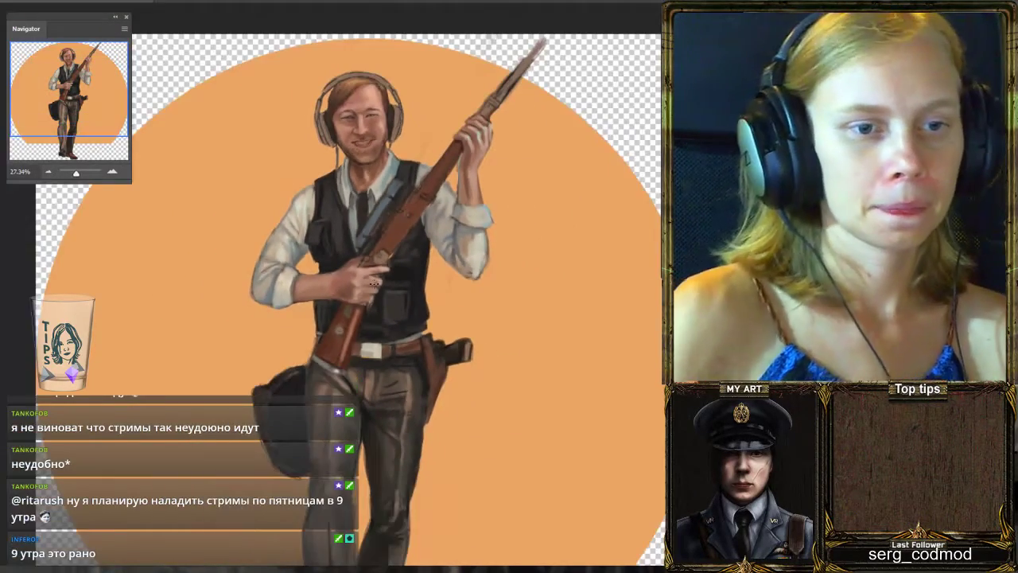
scroll(373, 282, "up", 1)
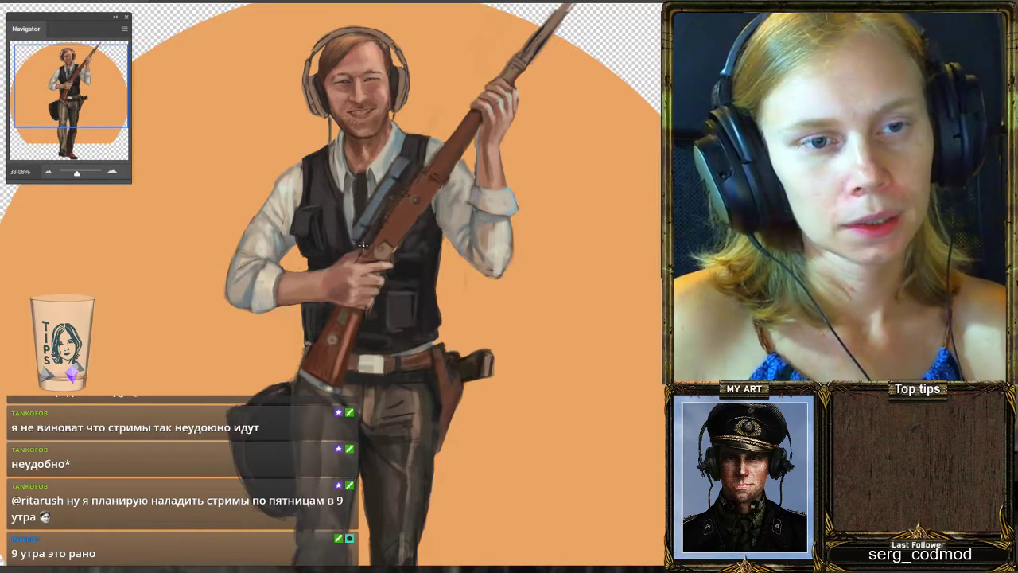
scroll(363, 245, "up", 2)
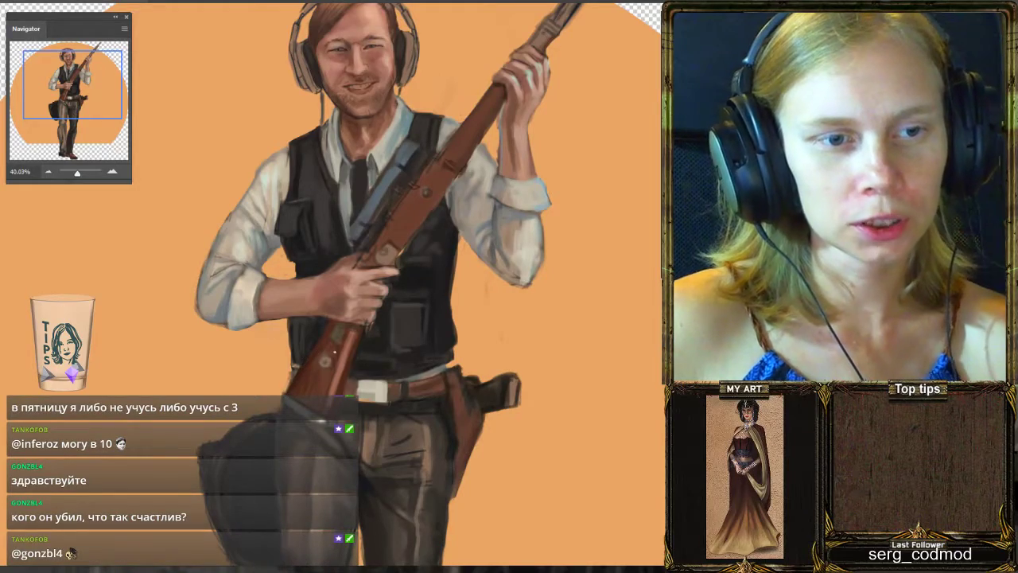
scroll(321, 274, "down", 5)
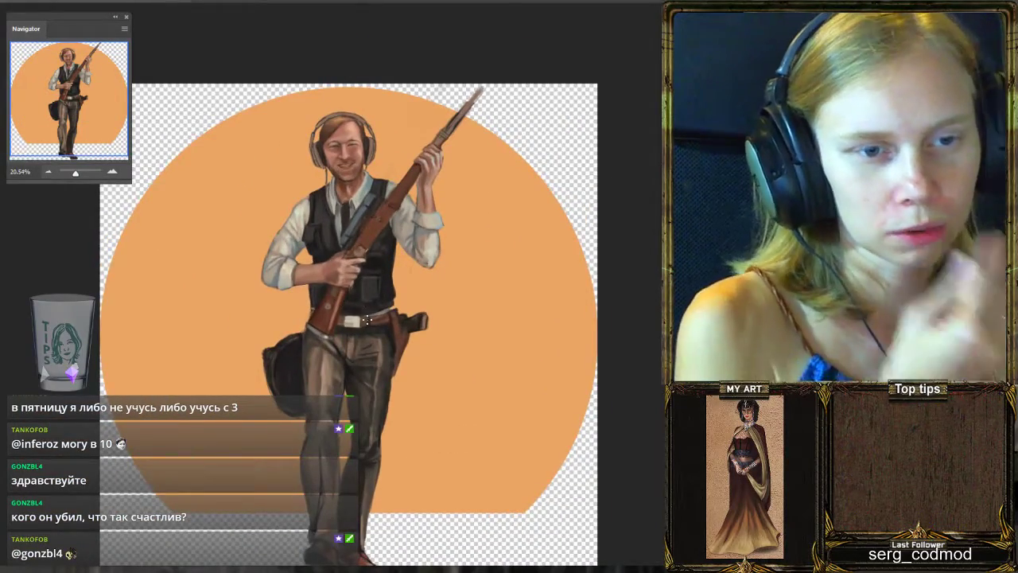
scroll(365, 301, "down", 2)
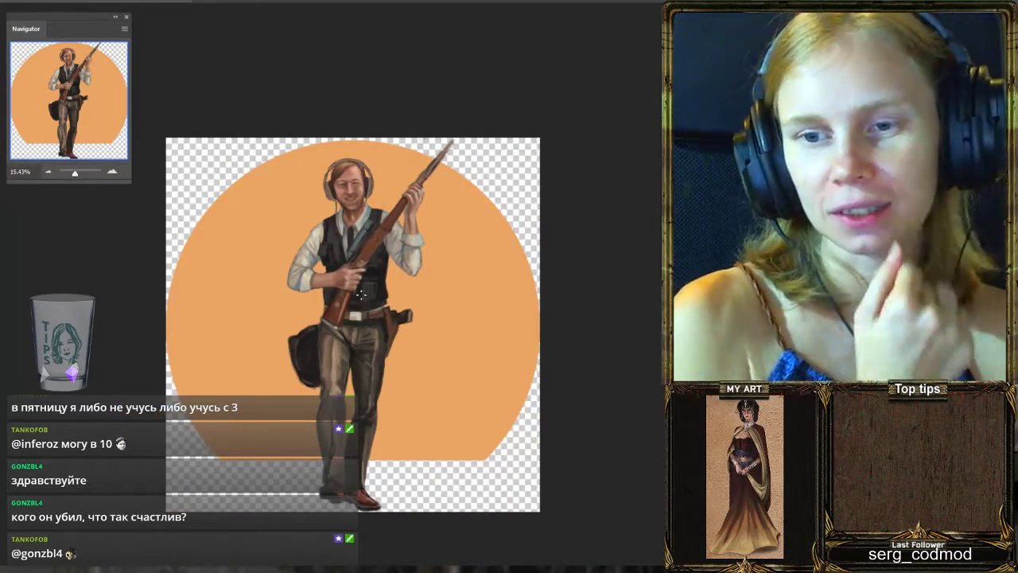
scroll(344, 280, "up", 2)
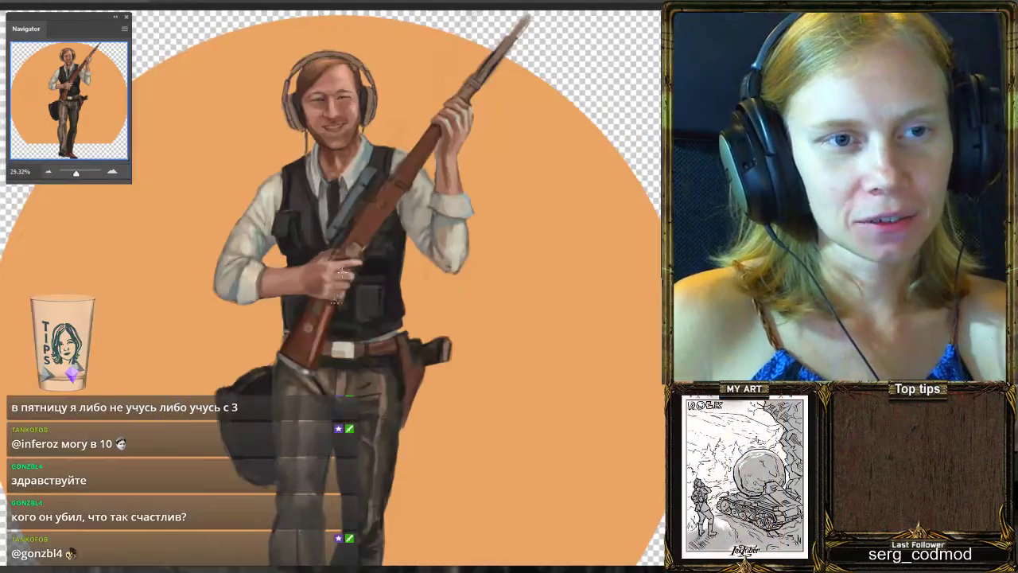
scroll(409, 237, "up", 3)
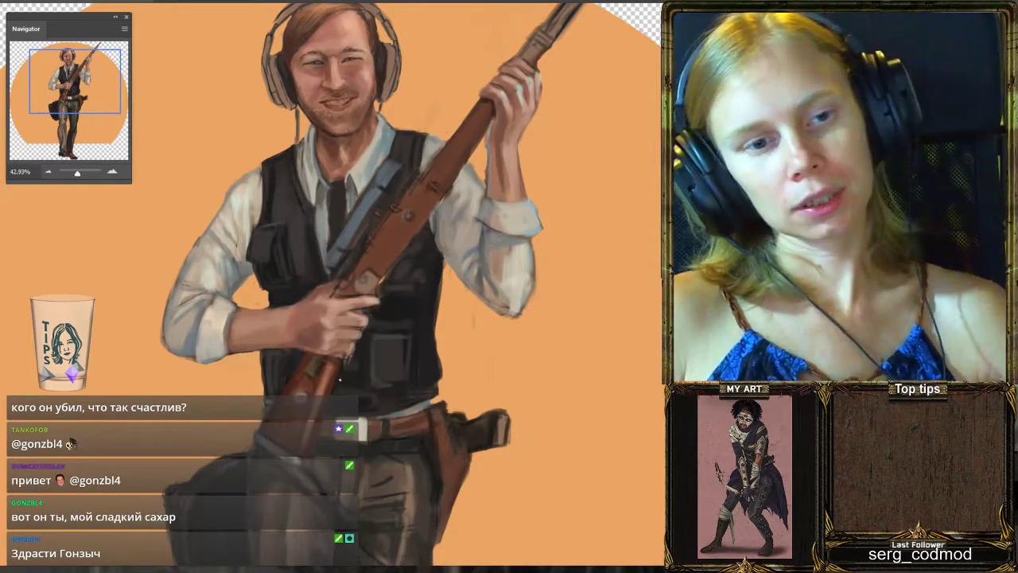
scroll(322, 358, "down", 3)
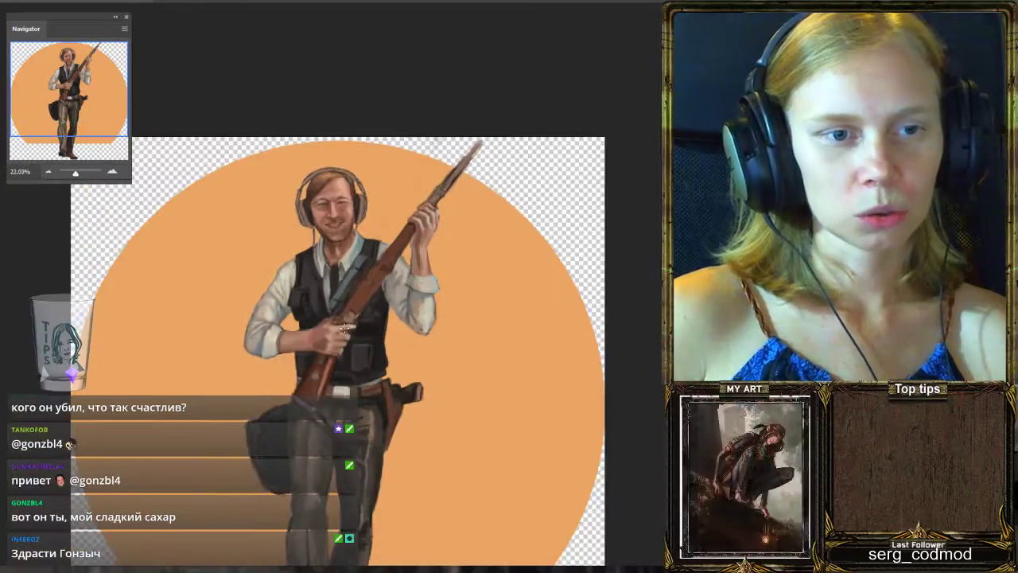
scroll(453, 219, "down", 3)
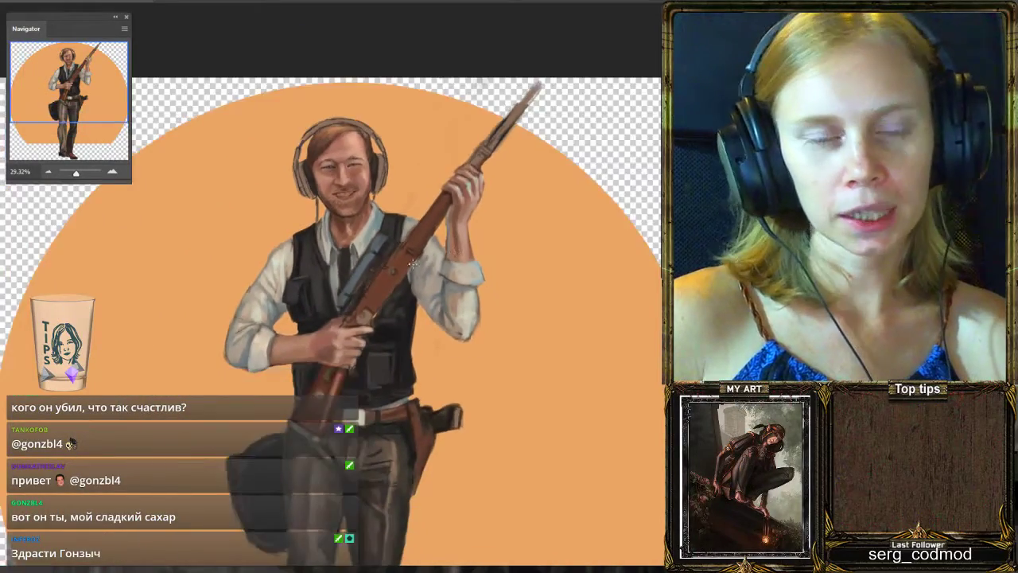
scroll(396, 269, "up", 2)
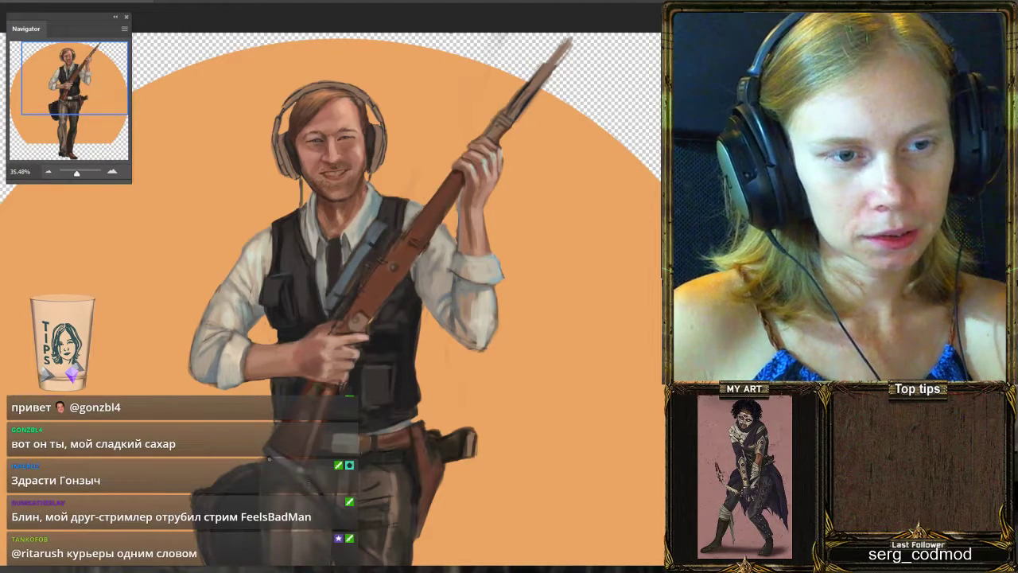
scroll(248, 311, "down", 5)
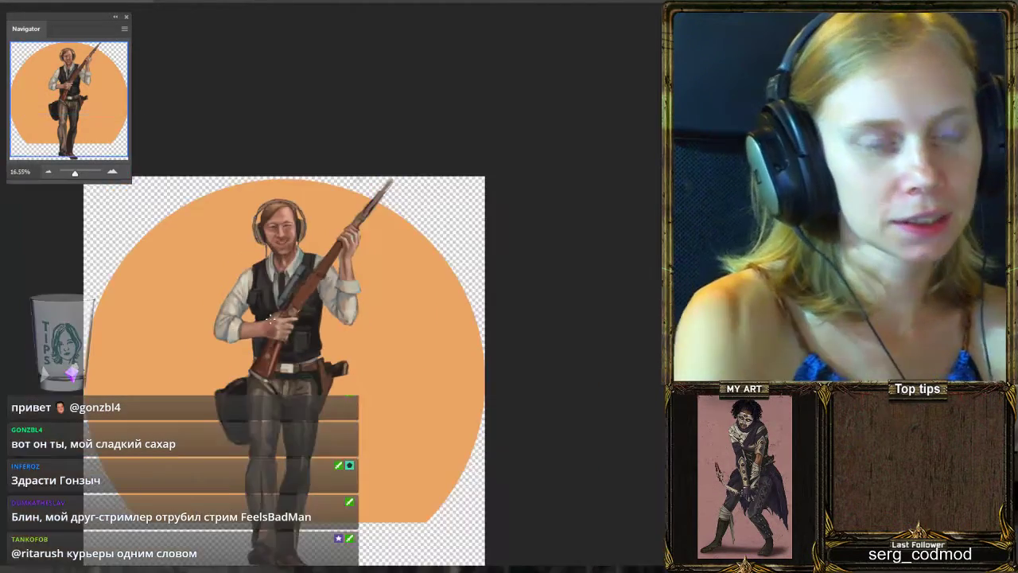
scroll(267, 342, "up", 2)
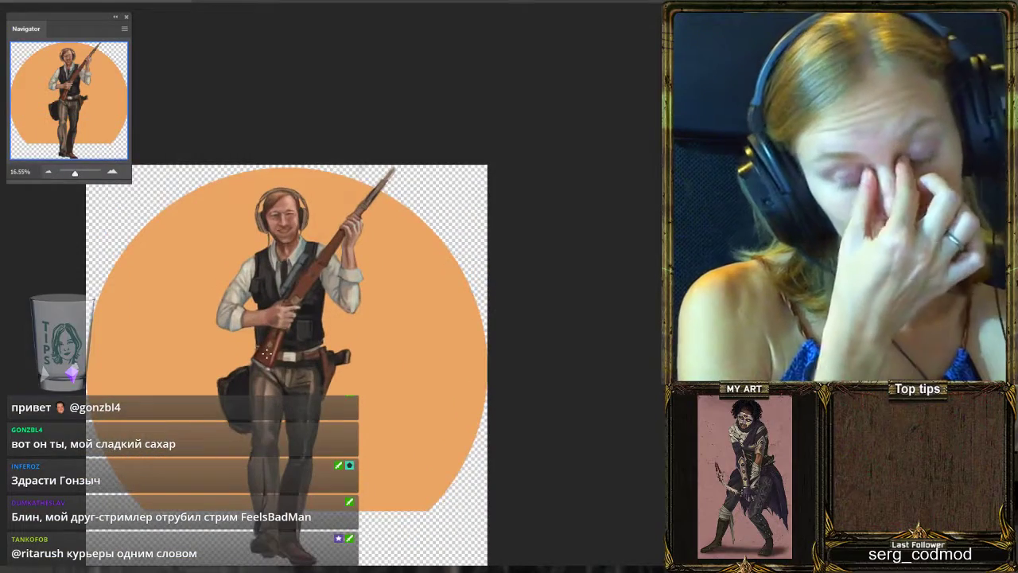
scroll(275, 239, "down", 1)
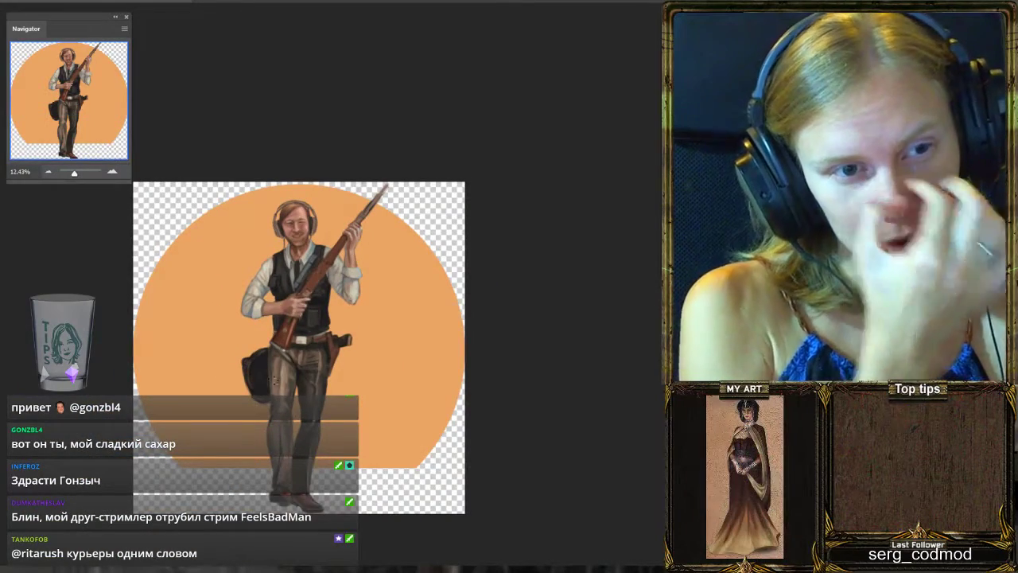
scroll(270, 190, "up", 2)
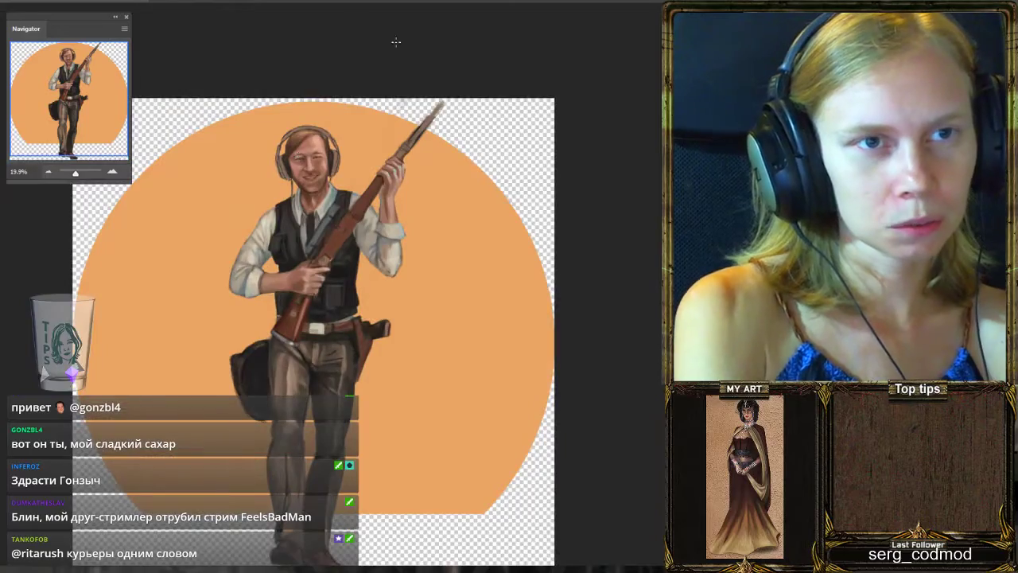
scroll(416, 184, "down", 1)
scroll(417, 184, "up", 1)
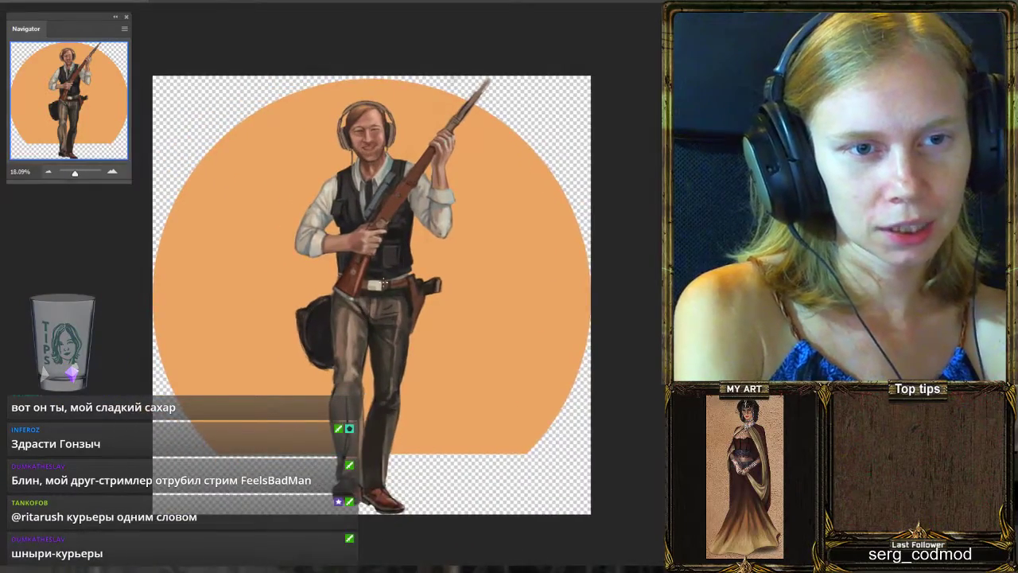
scroll(395, 240, "up", 1)
scroll(396, 240, "up", 1)
scroll(410, 191, "down", 2)
scroll(425, 137, "up", 2)
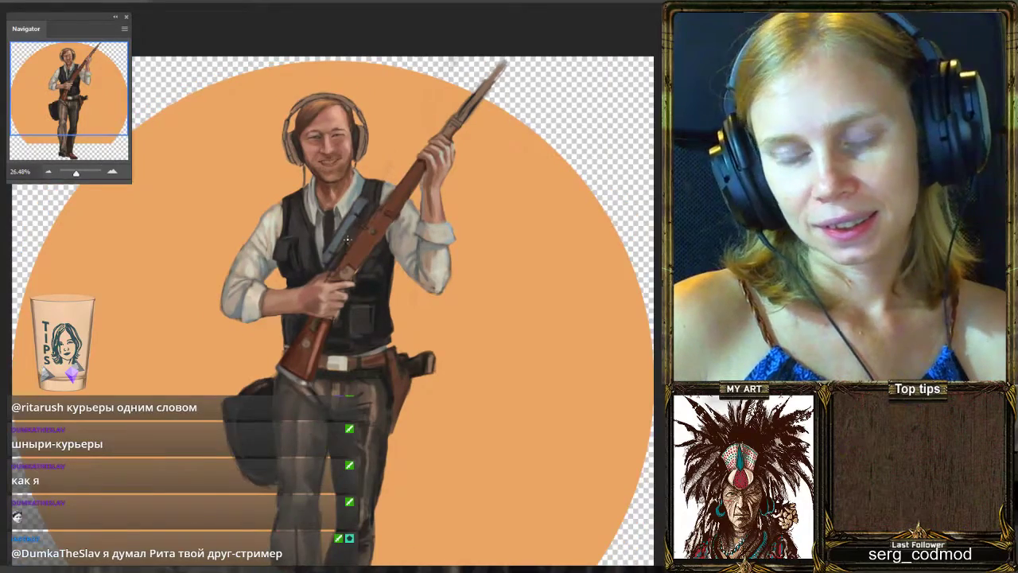
scroll(365, 179, "down", 1)
scroll(365, 178, "up", 2)
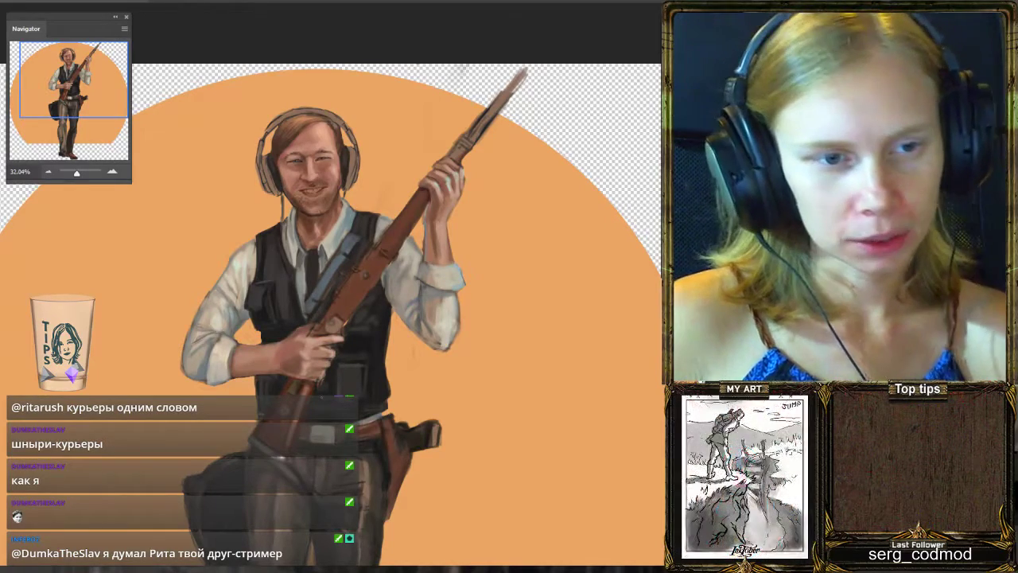
scroll(397, 216, "up", 1)
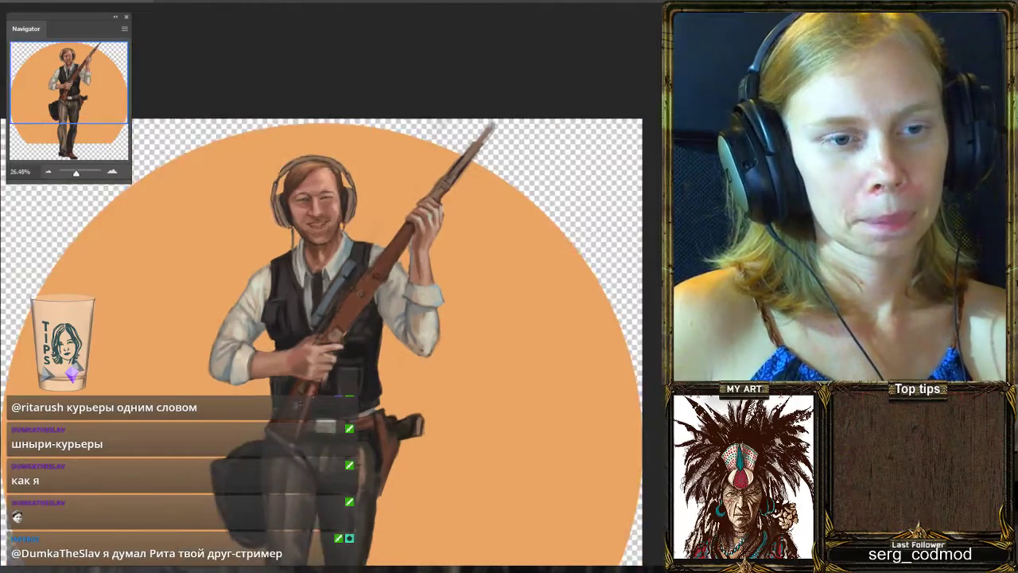
scroll(410, 363, "up", 2)
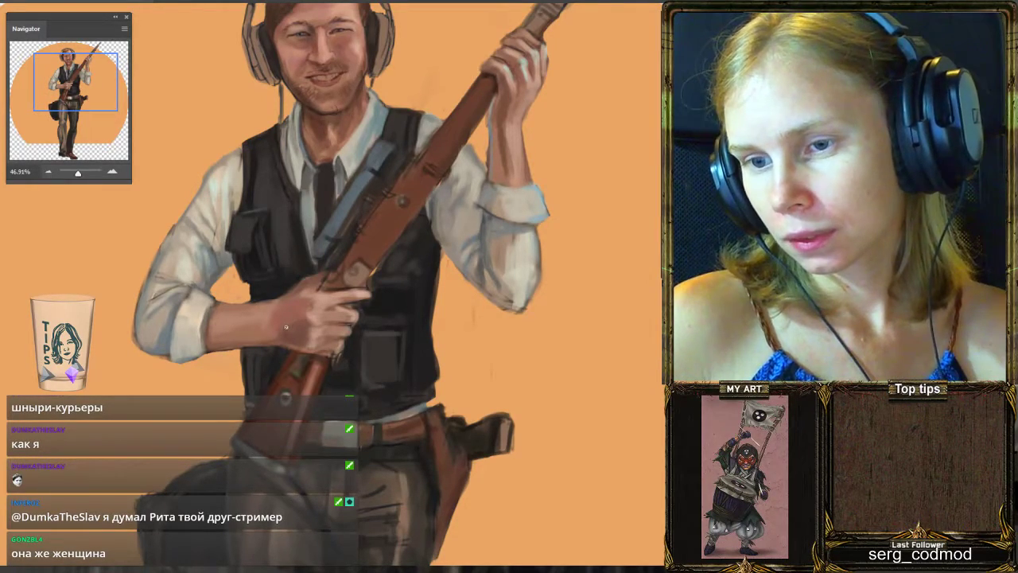
scroll(286, 326, "down", 5)
scroll(286, 323, "up", 3)
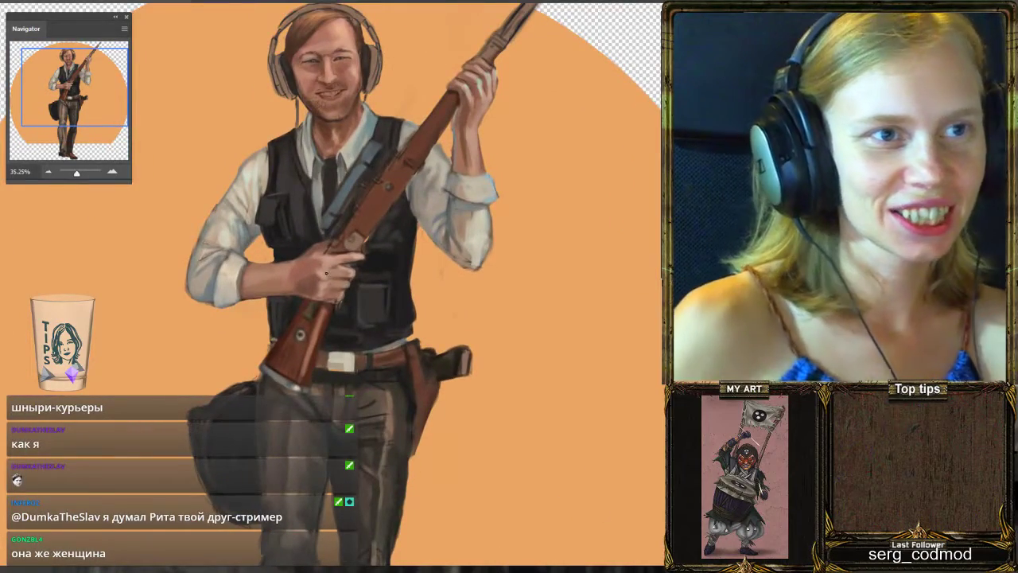
scroll(330, 279, "up", 2)
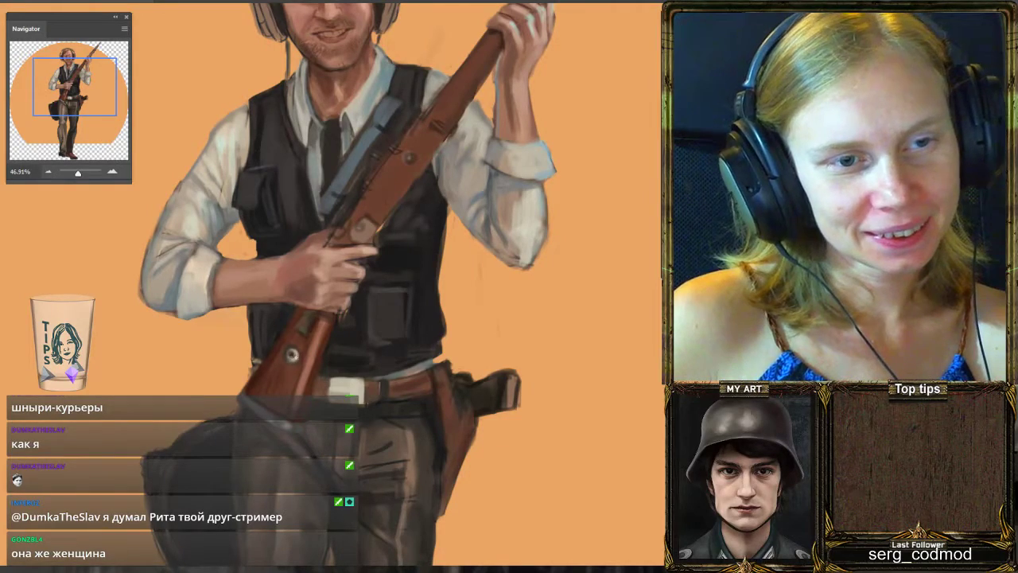
scroll(319, 349, "down", 2)
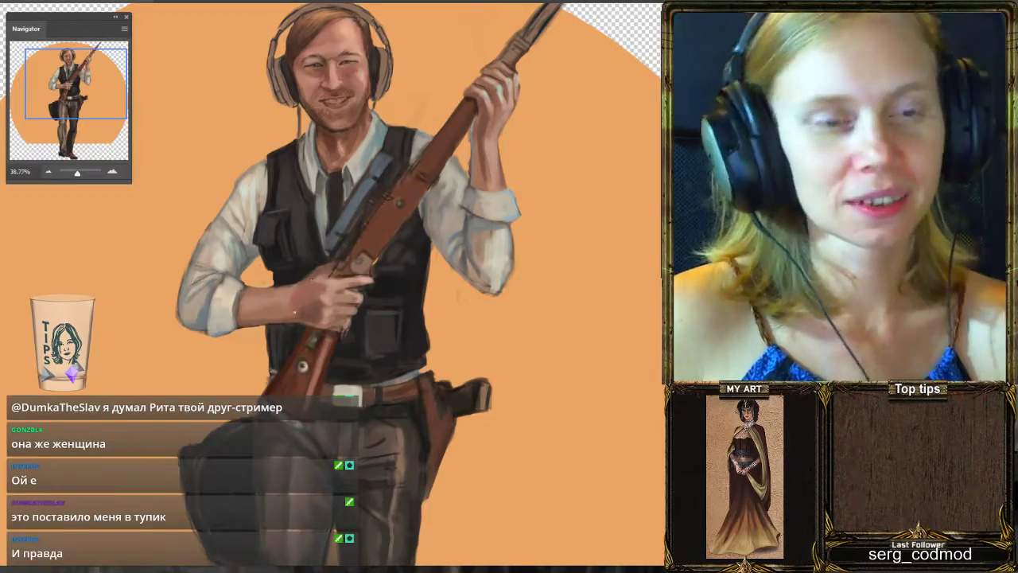
scroll(295, 311, "down", 2)
scroll(371, 192, "up", 3)
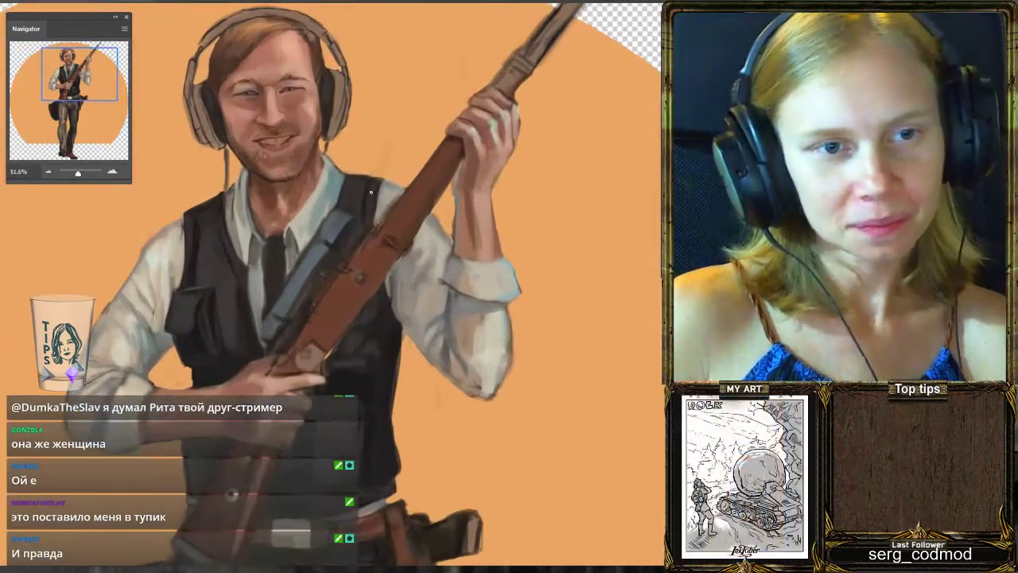
scroll(505, 184, "down", 2)
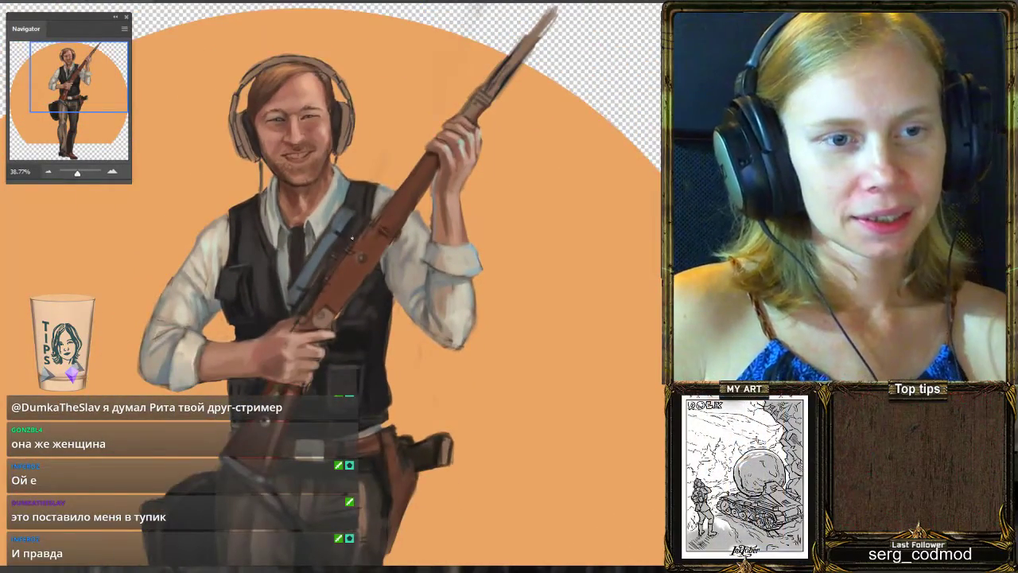
scroll(351, 237, "down", 2)
scroll(358, 235, "up", 3)
scroll(380, 231, "down", 2)
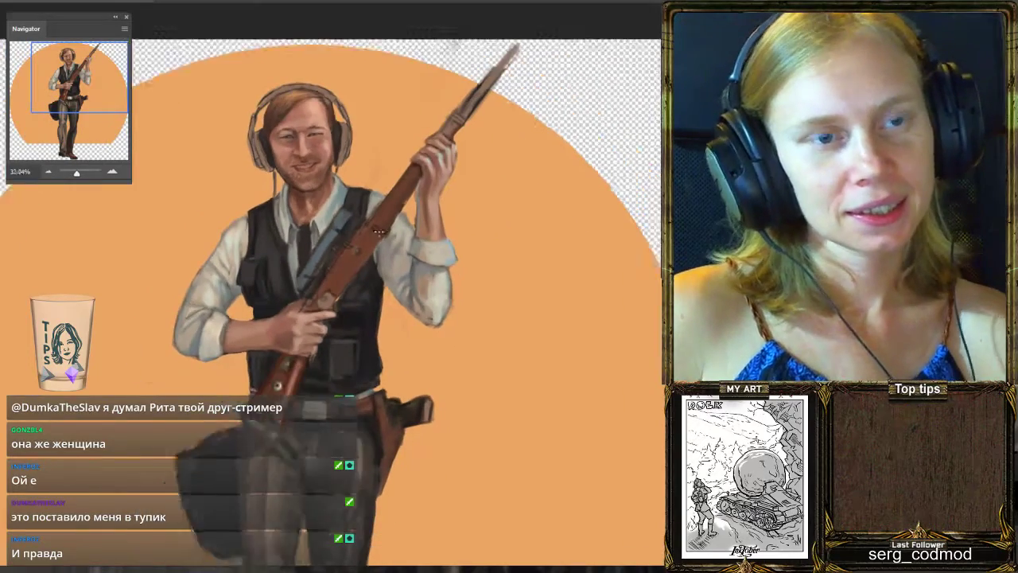
scroll(380, 231, "down", 1)
scroll(380, 232, "down", 1)
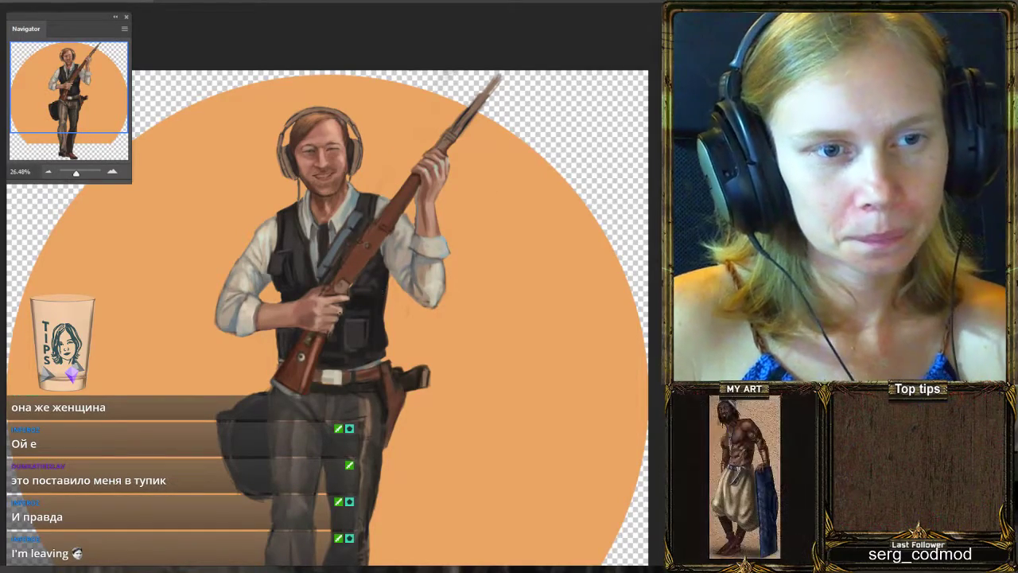
scroll(380, 253, "up", 2)
scroll(569, 192, "down", 1)
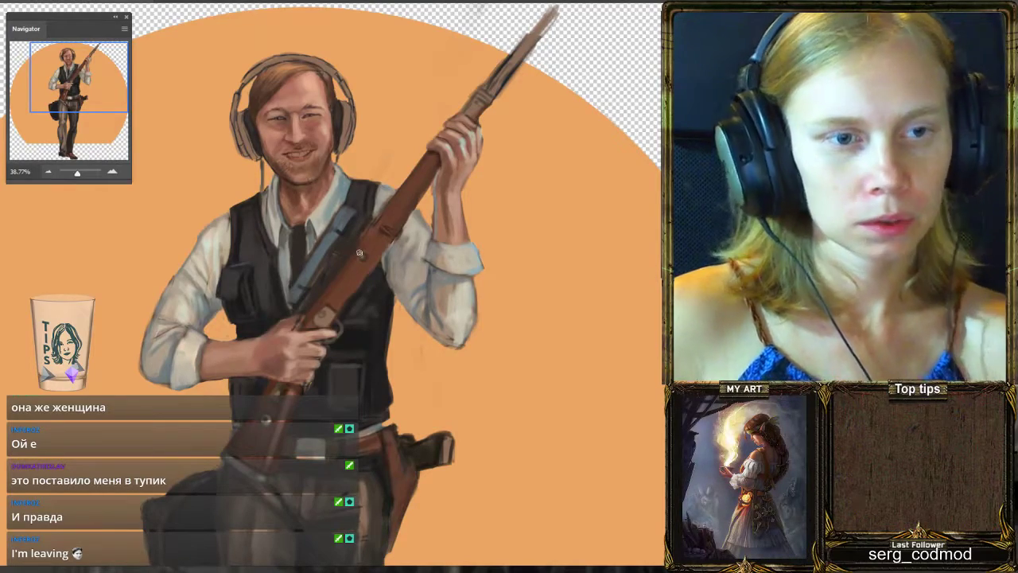
scroll(364, 269, "down", 1)
scroll(363, 269, "down", 3)
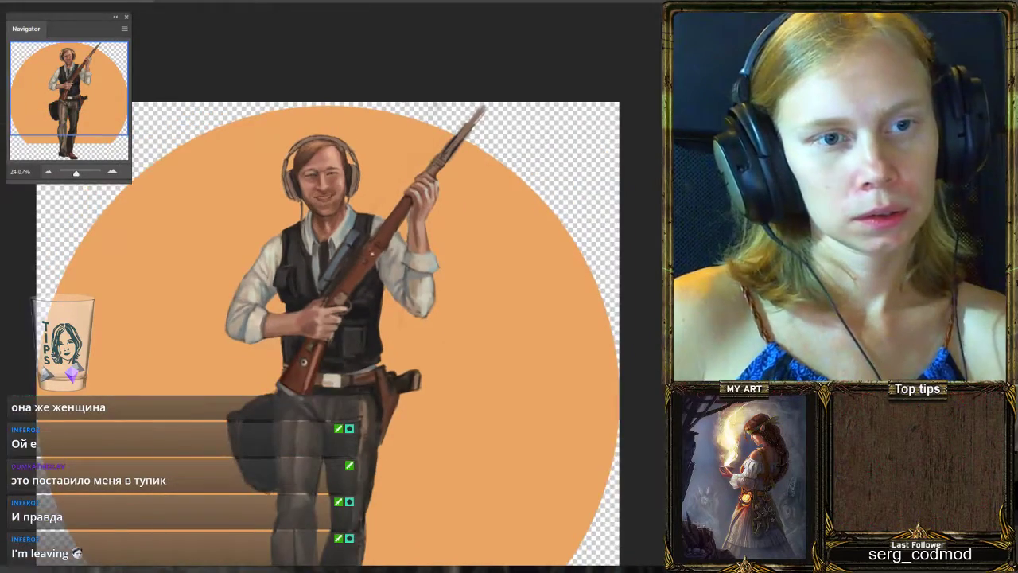
scroll(377, 204, "up", 2)
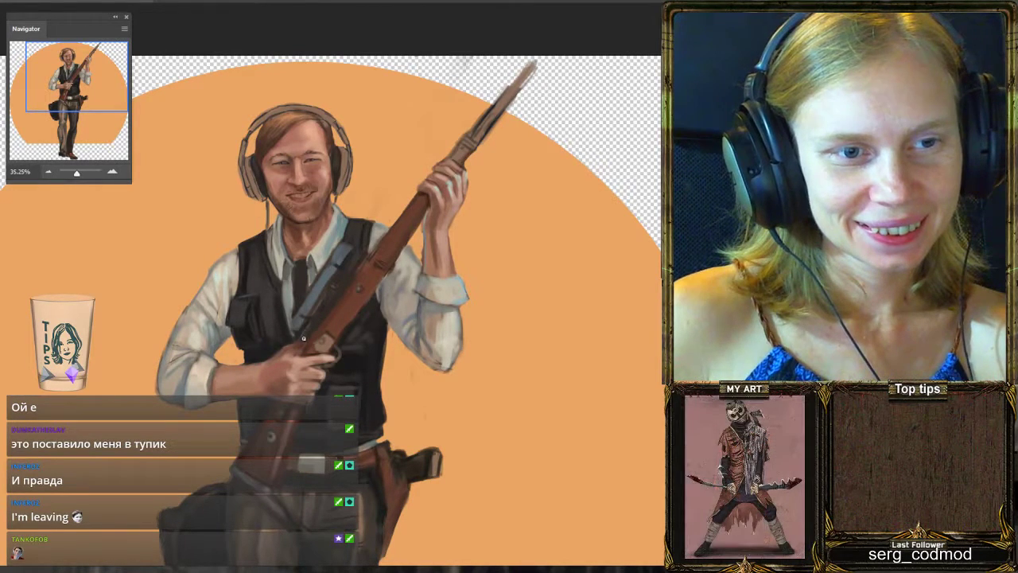
scroll(318, 342, "down", 3)
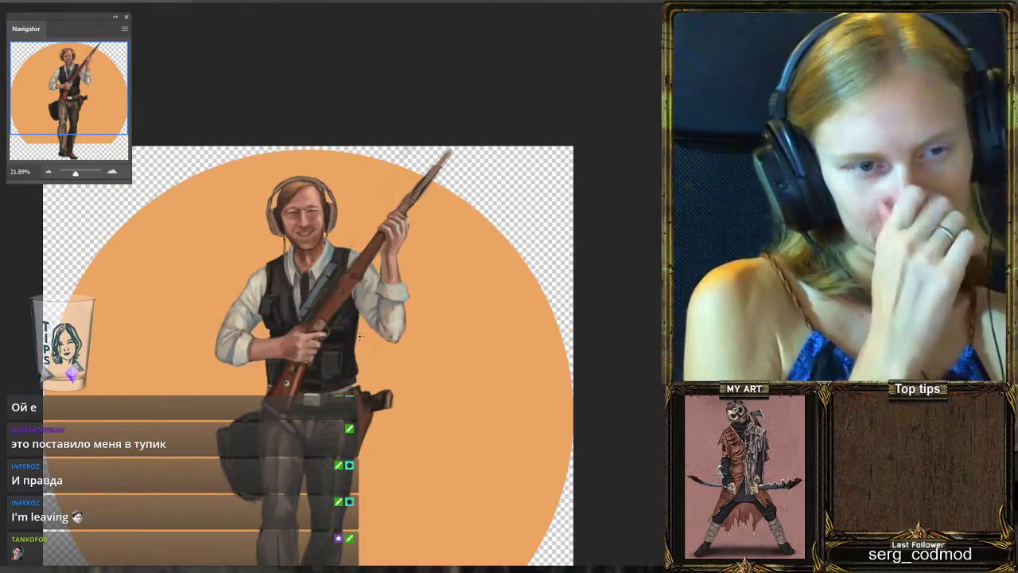
scroll(360, 337, "down", 2)
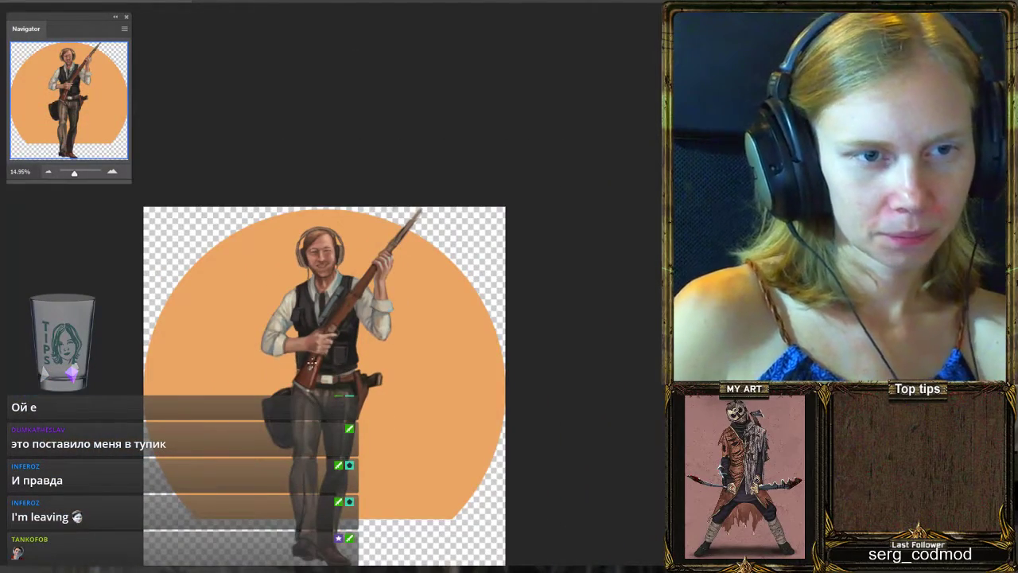
scroll(297, 347, "up", 6)
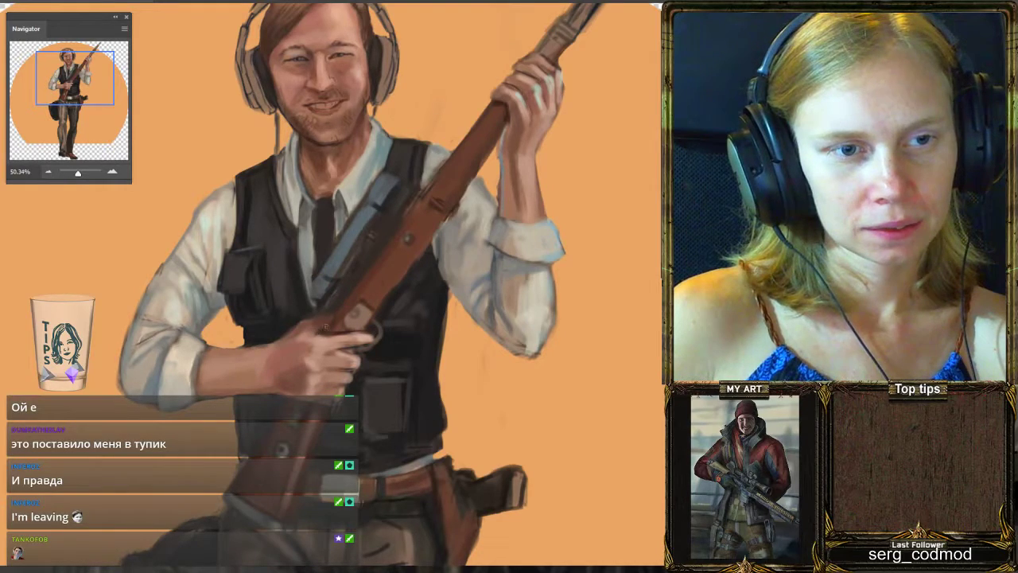
Sample the rifle's brown wood colour as the foreground colour.
scroll(381, 188, "down", 2)
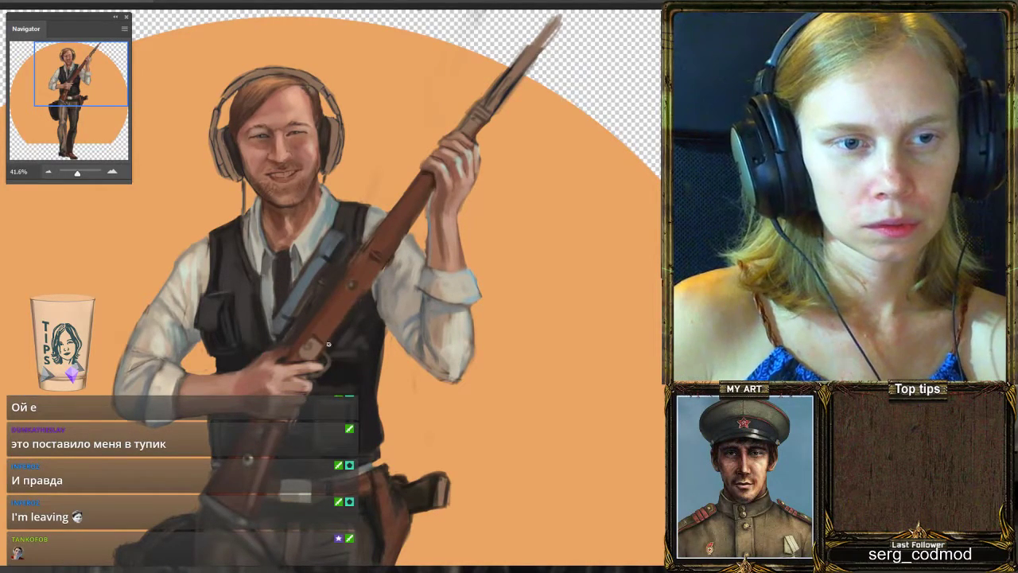
scroll(378, 238, "up", 2)
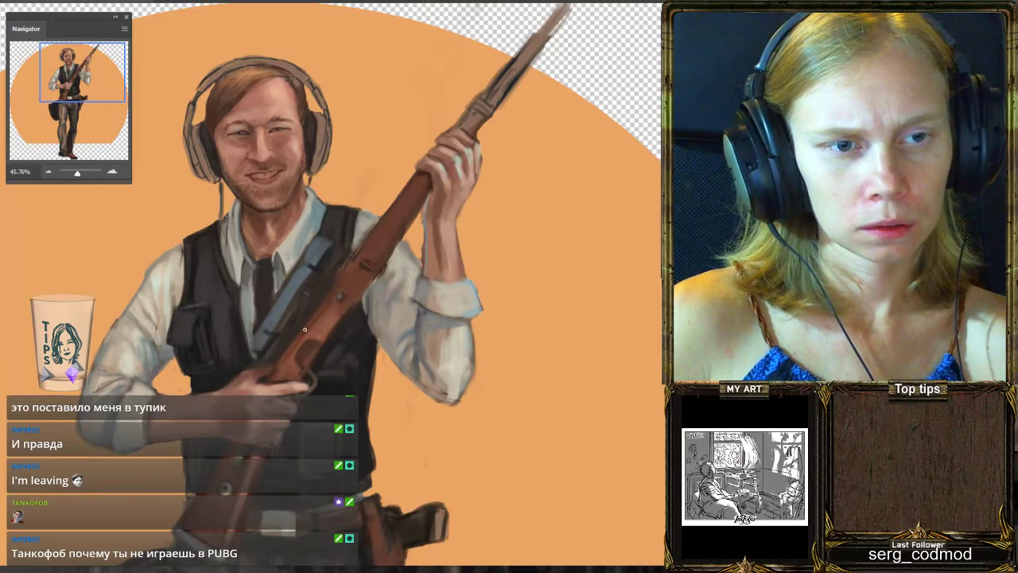
left_click(326, 303, "alt")
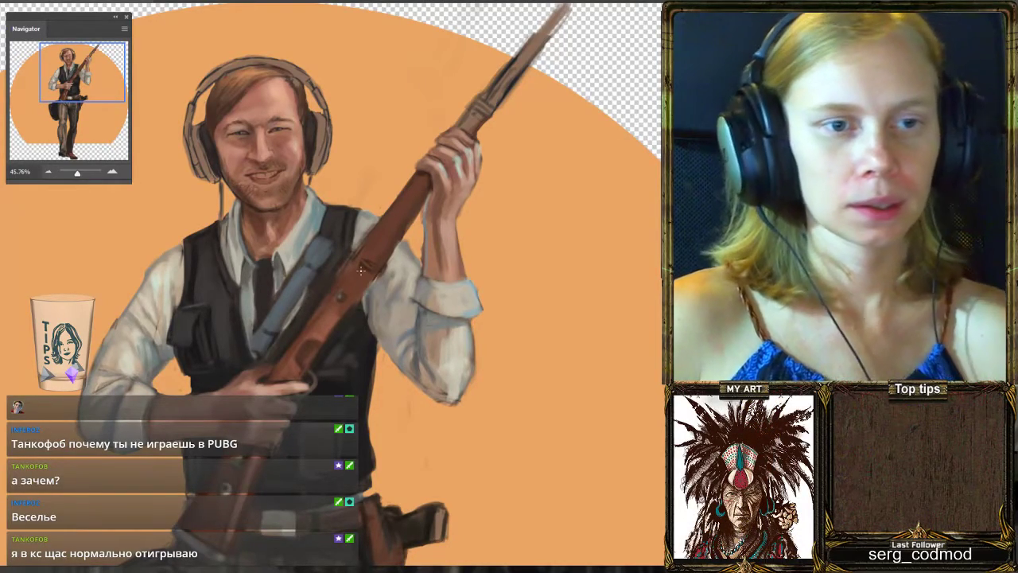
scroll(360, 270, "down", 3)
scroll(448, 216, "up", 2)
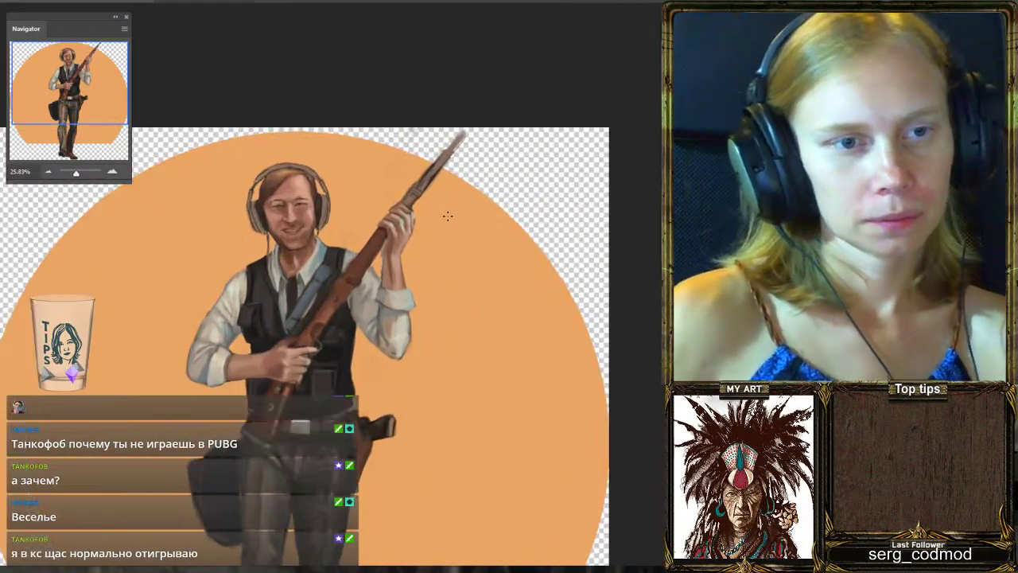
scroll(447, 216, "up", 2)
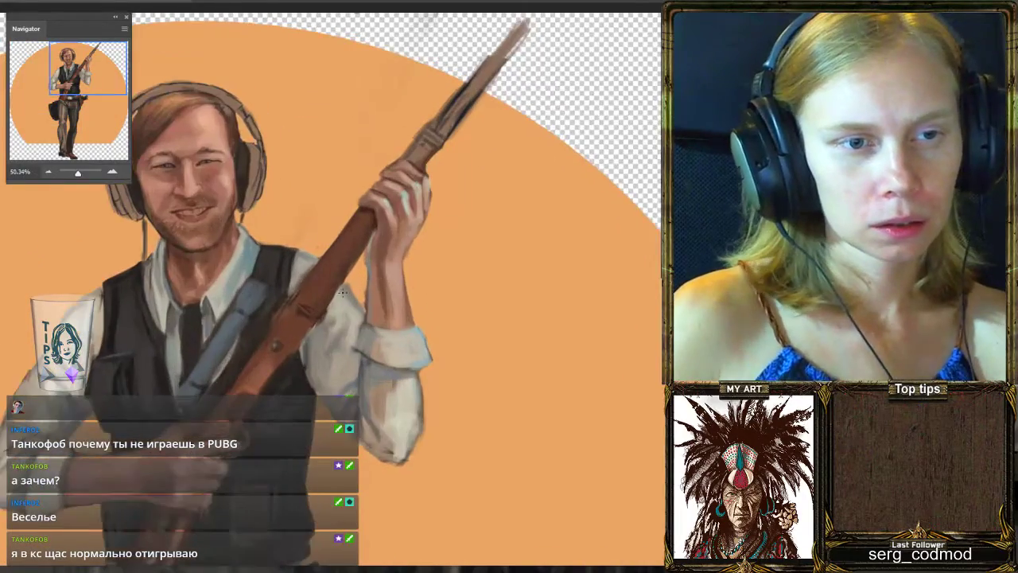
scroll(227, 338, "up", 2)
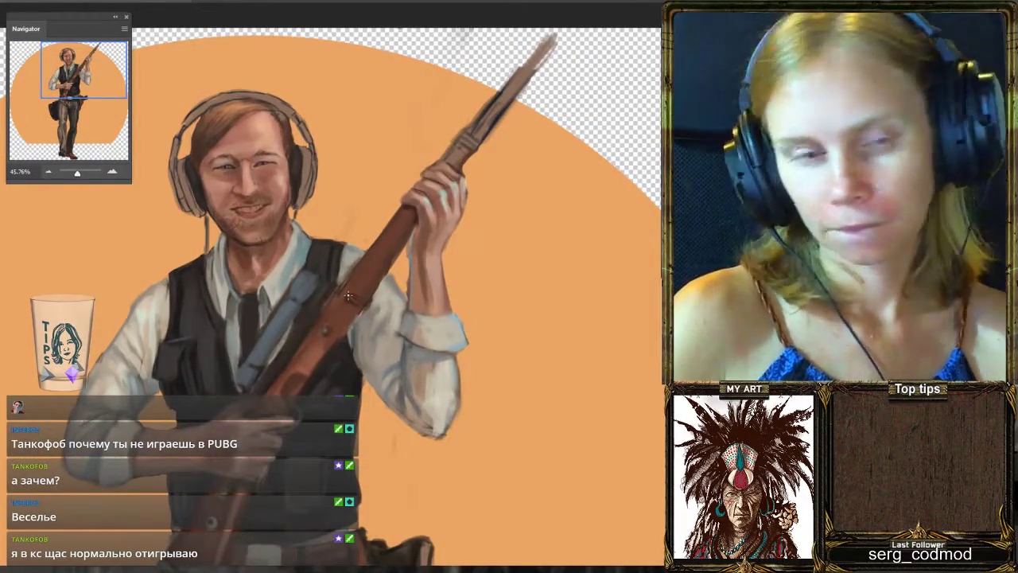
scroll(398, 223, "up", 1)
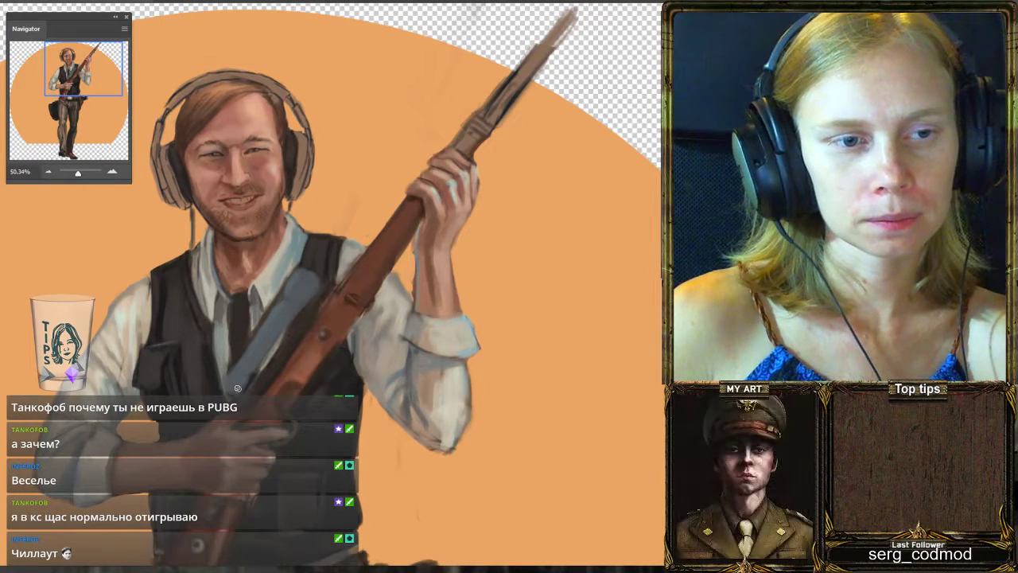
scroll(263, 342, "down", 2)
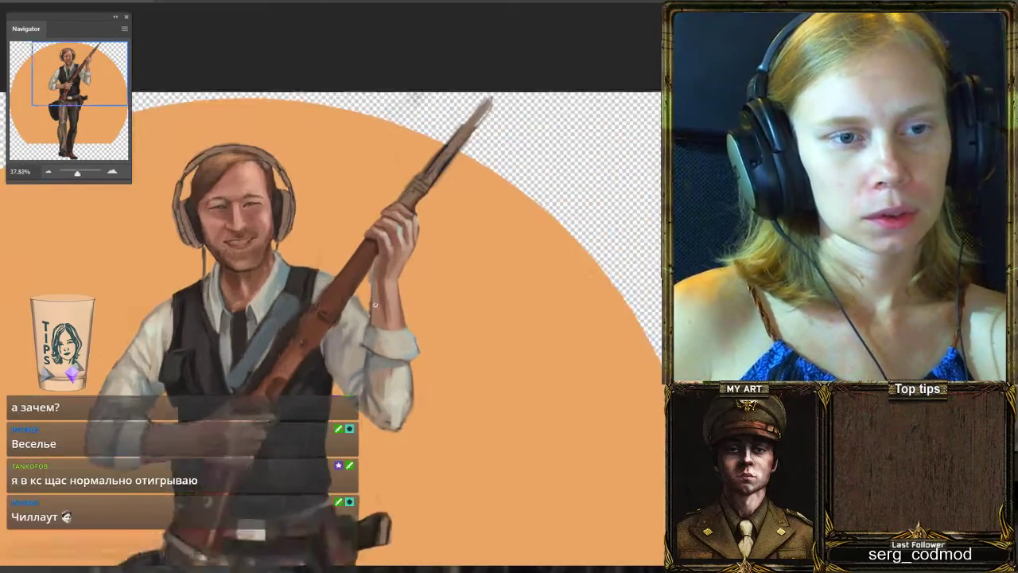
scroll(258, 288, "up", 2)
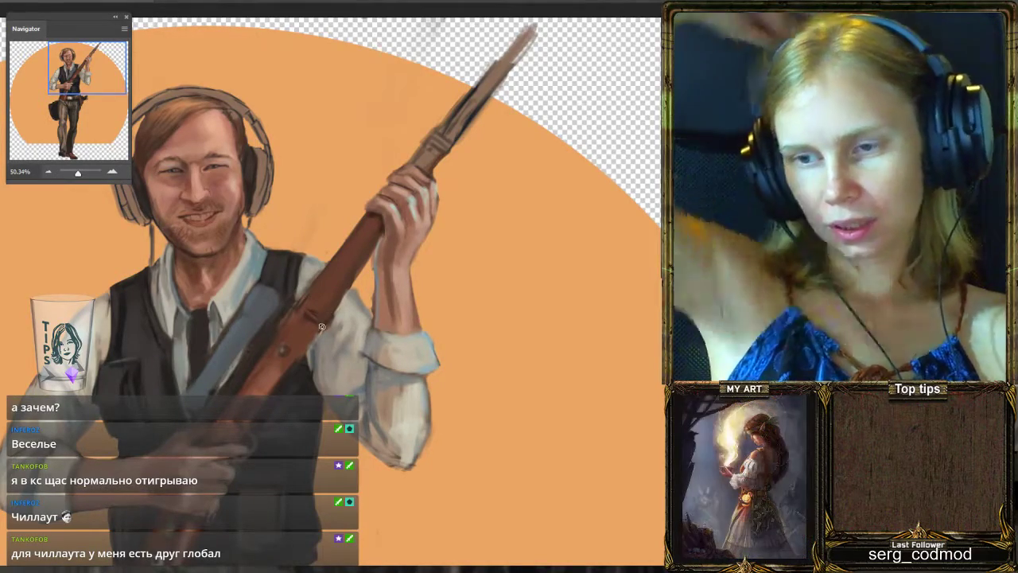
scroll(327, 340, "down", 5)
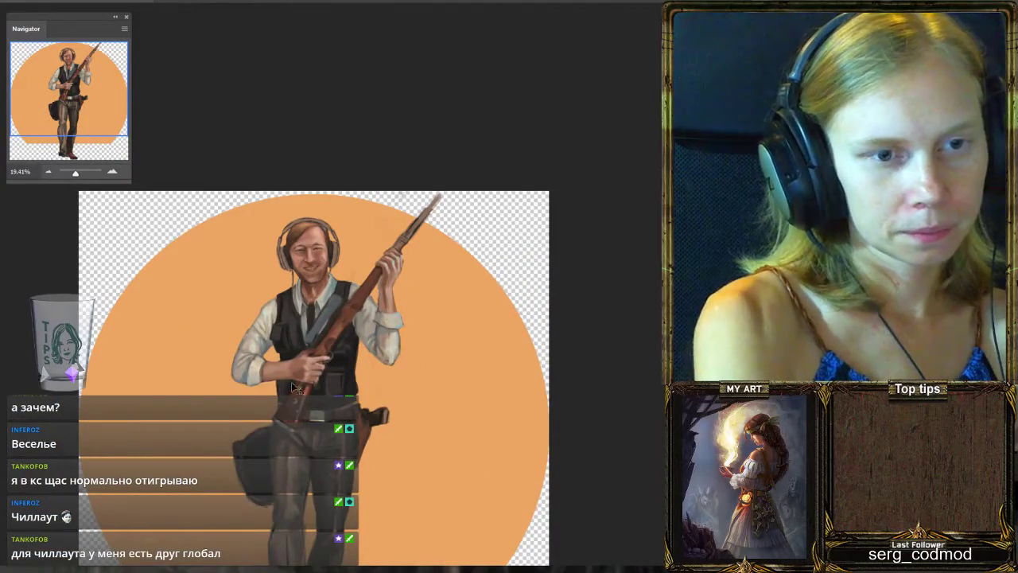
scroll(364, 292, "up", 4)
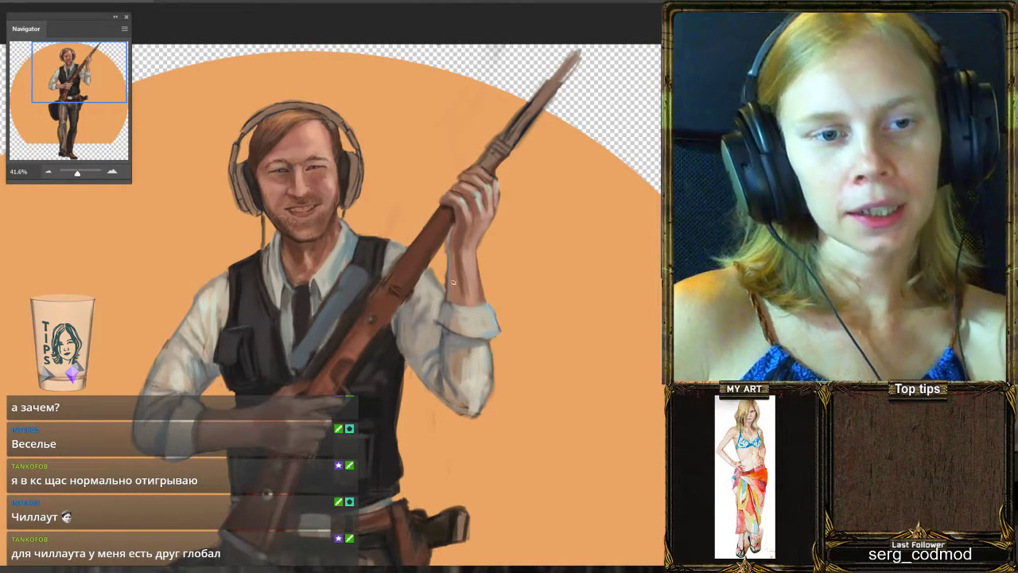
scroll(472, 296, "up", 2)
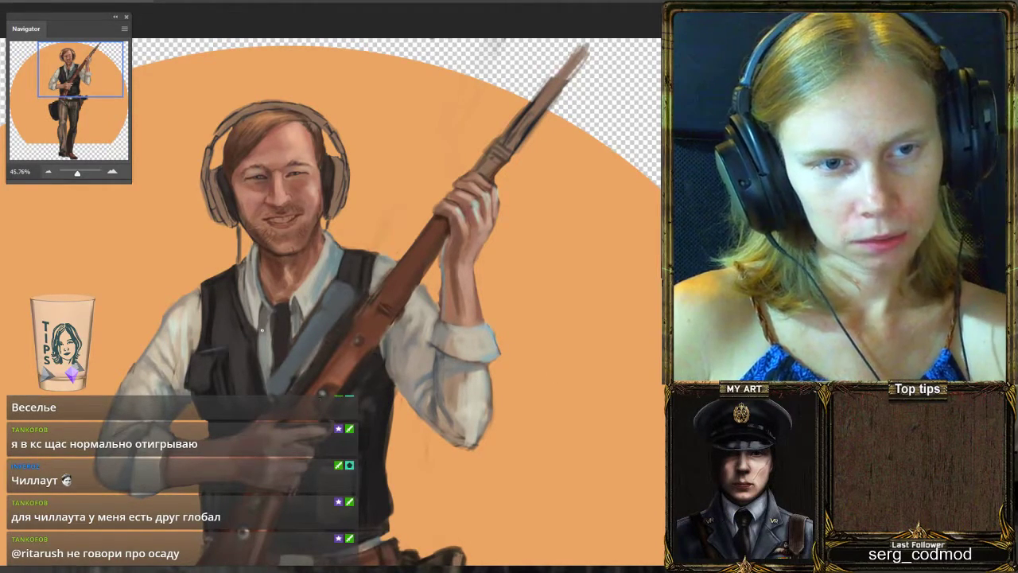
scroll(322, 281, "down", 2)
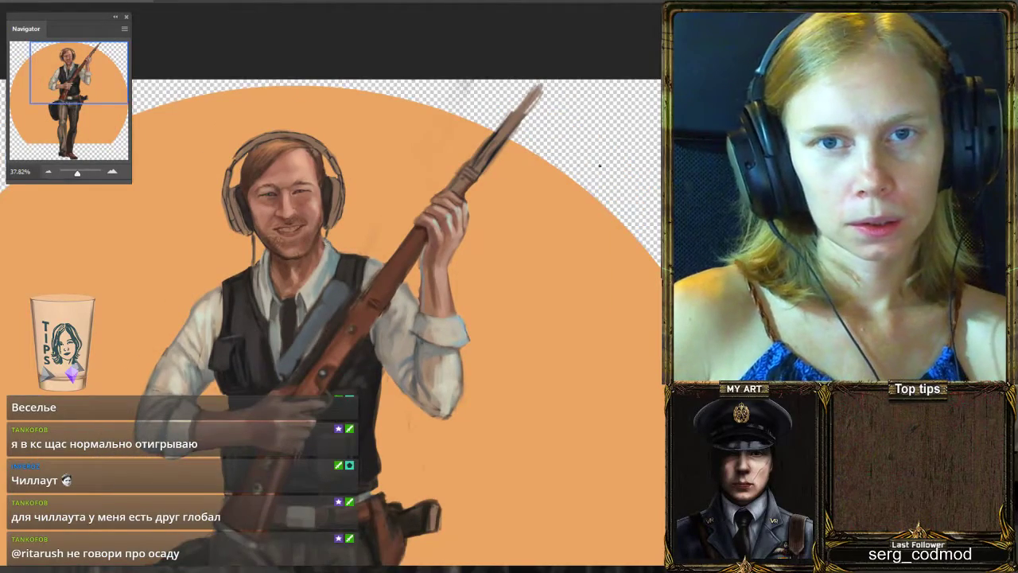
scroll(307, 358, "up", 3)
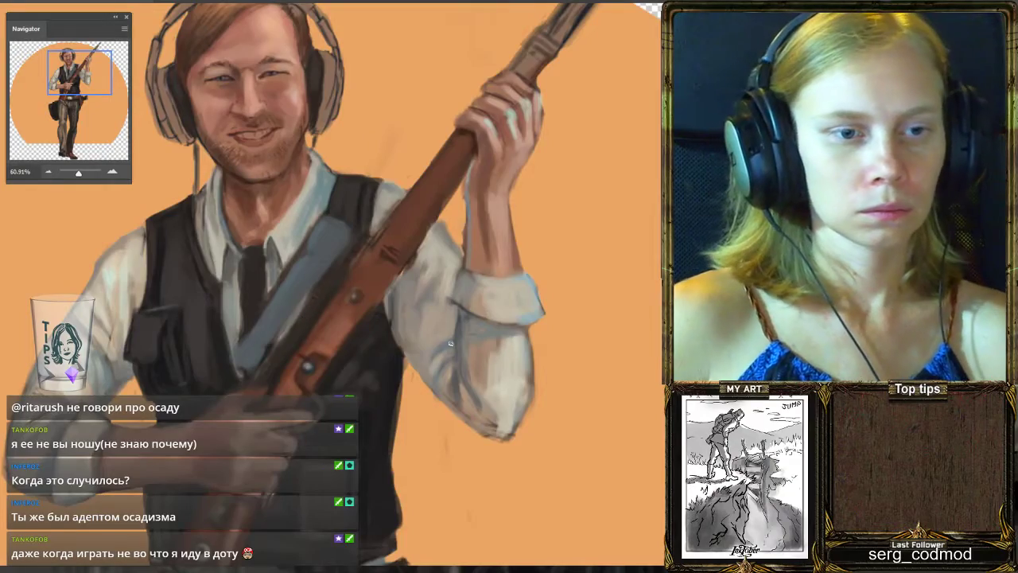
Paint a darker stroke down-left along the rifle strap crossing the vest.
scroll(450, 344, "down", 2)
scroll(453, 344, "up", 4)
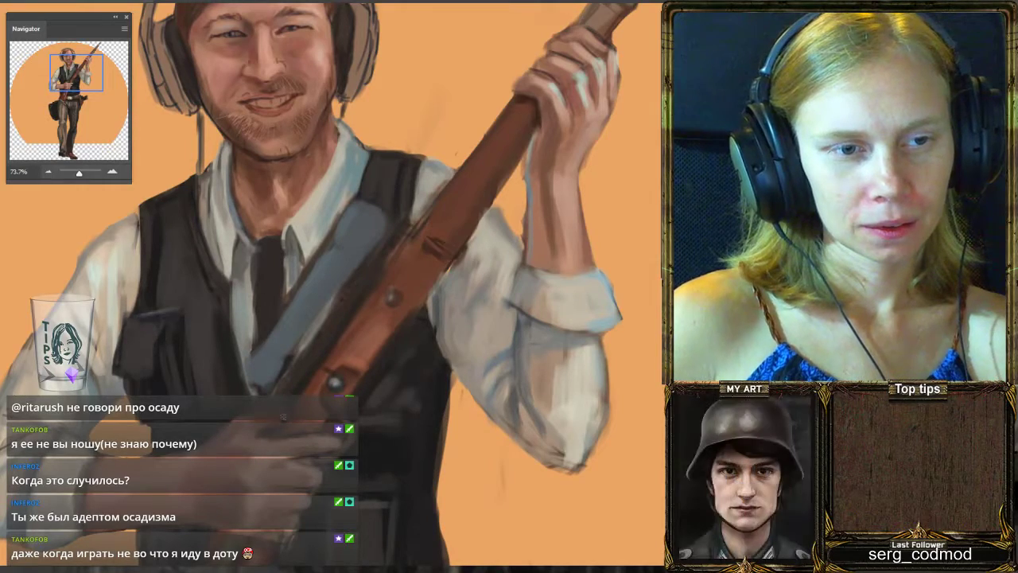
scroll(283, 416, "down", 3)
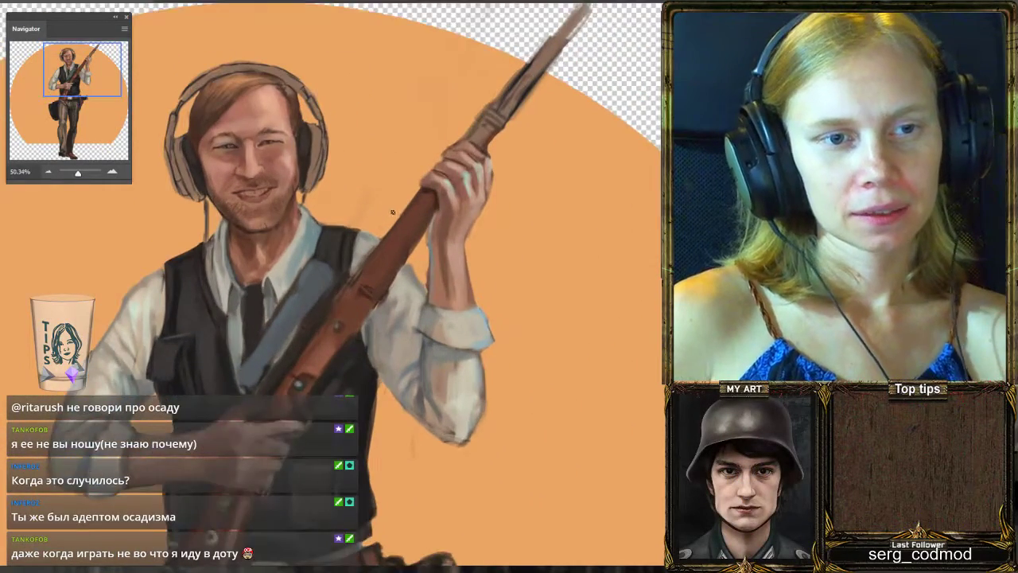
scroll(392, 212, "up", 1)
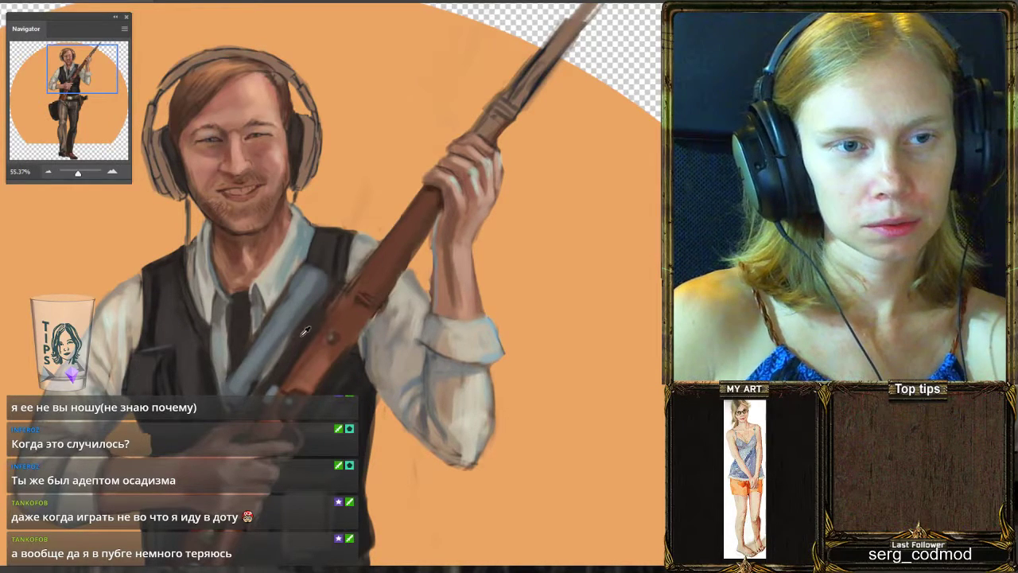
left_click_drag(296, 322, 259, 363)
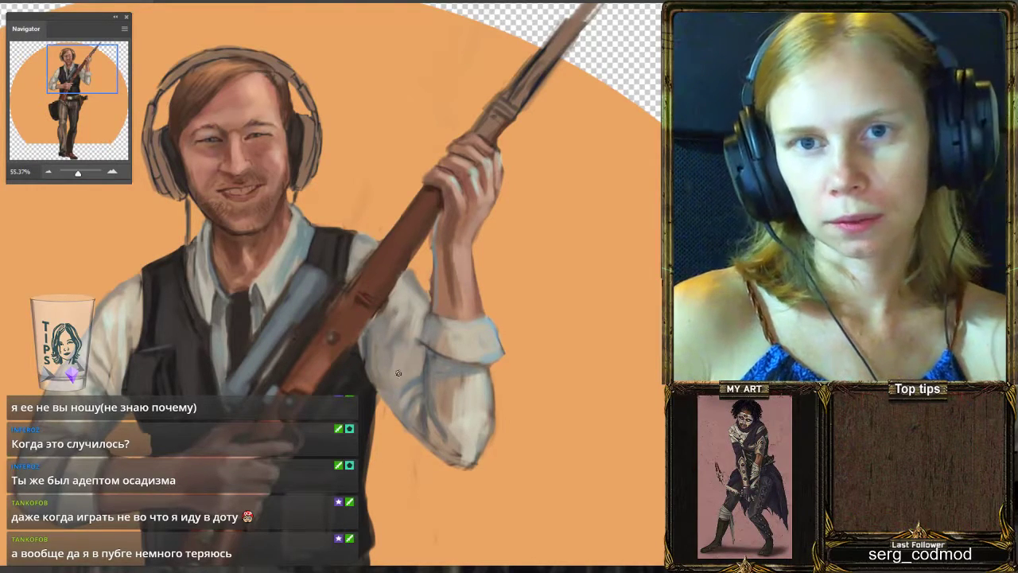
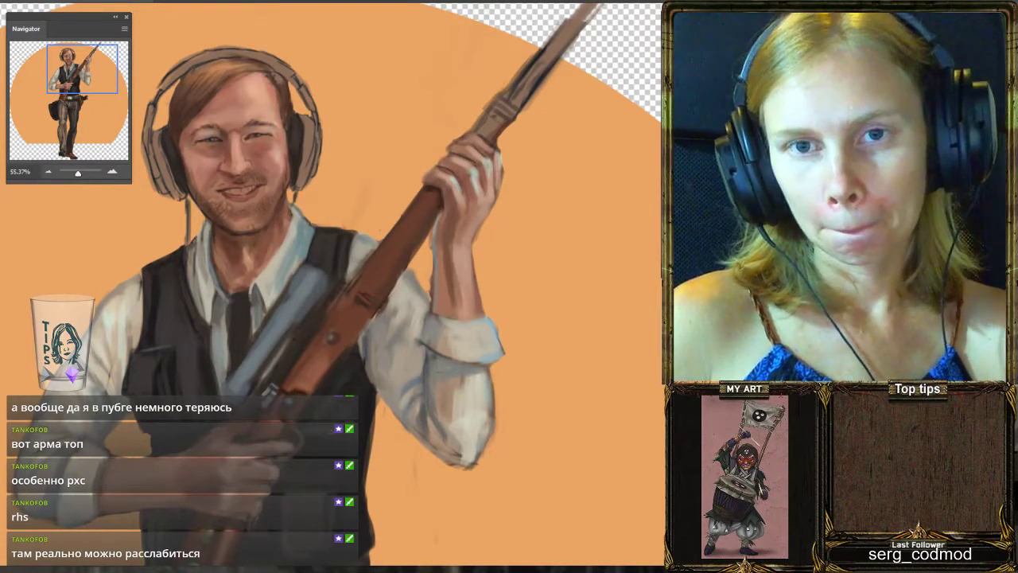
Sample a colour from the painted sleeve and resize the brush for the scope.
left_click(387, 330, "alt")
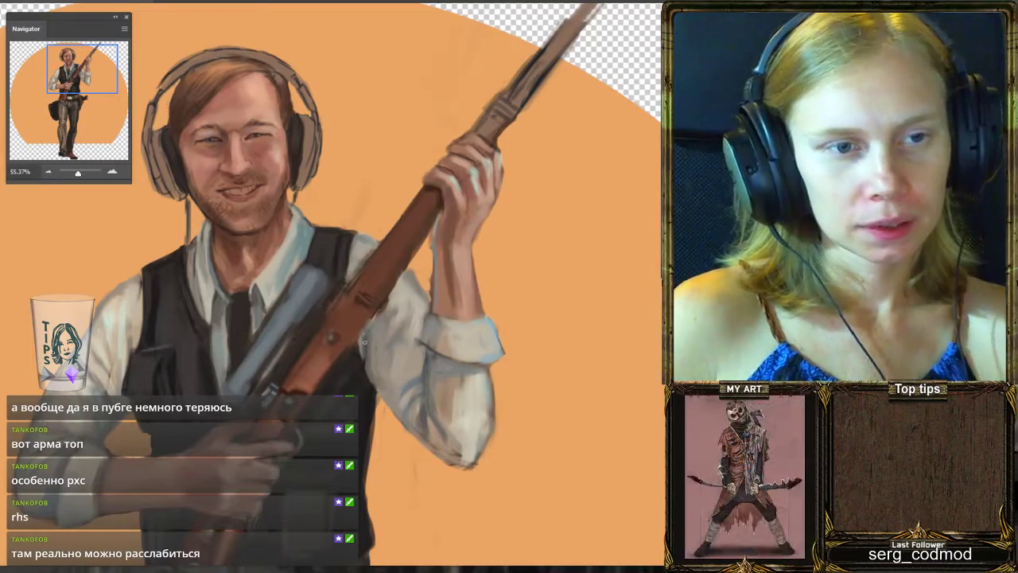
scroll(385, 343, "down", 2)
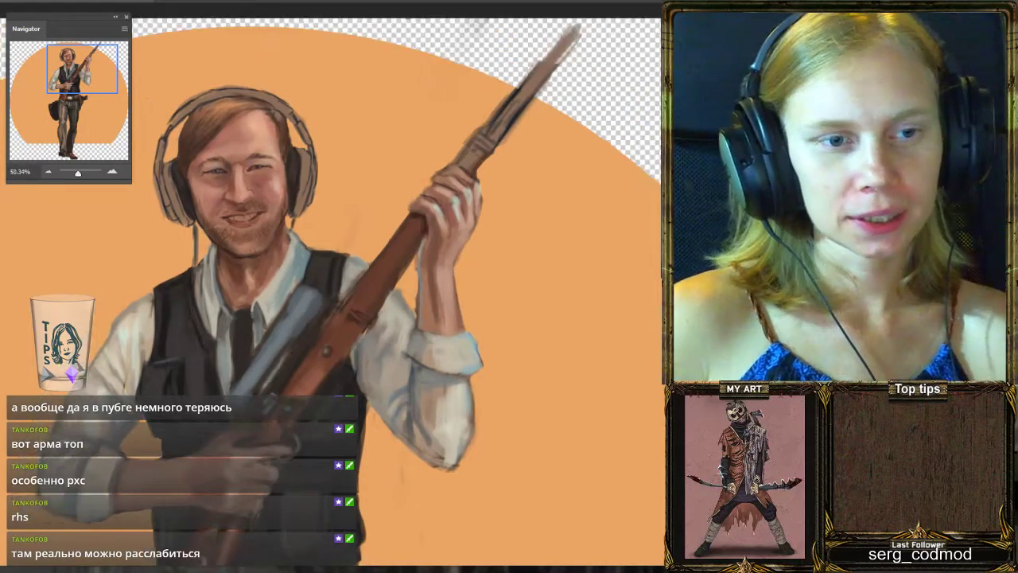
scroll(385, 344, "up", 2)
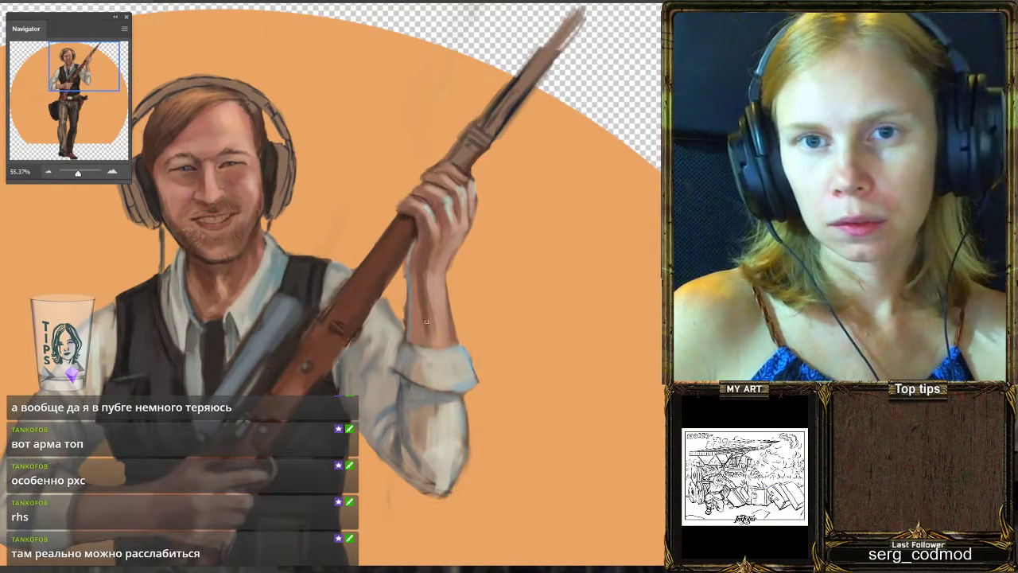
mouse_move(272, 389)
left_mouse_down()
mouse_move(292, 358)
mouse_move(294, 365)
left_mouse_up()
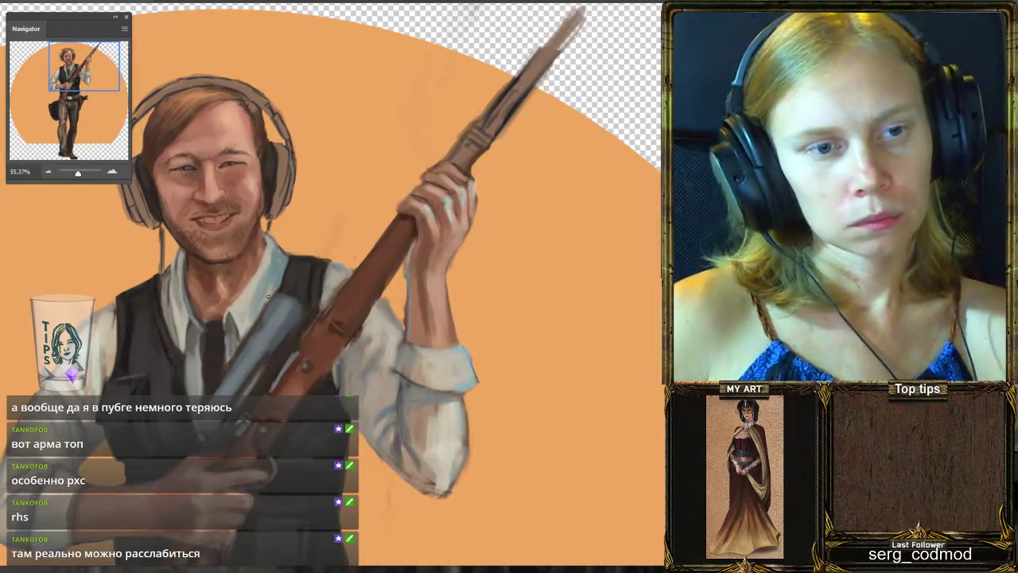
scroll(269, 298, "down", 2)
scroll(270, 301, "up", 1)
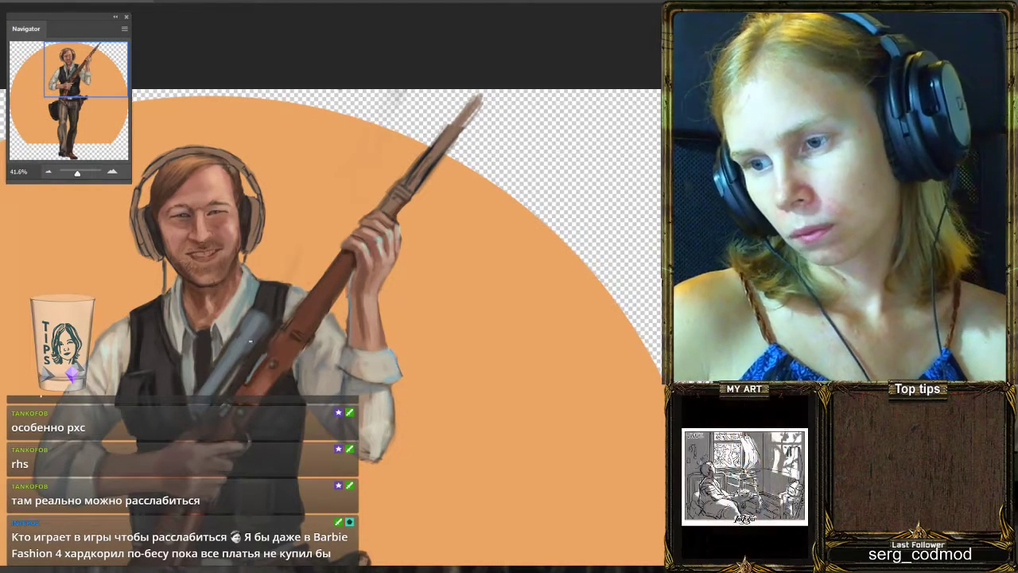
Paint darker tones over the rifle scope, then pan and zoom out to view the whole figure.
left_click(259, 351)
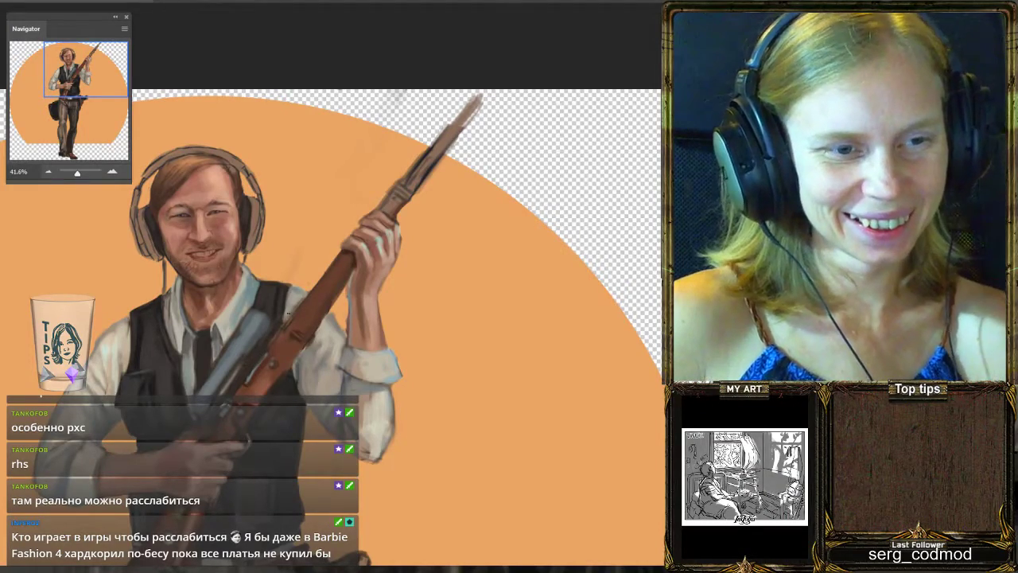
scroll(352, 289, "down", 3)
scroll(358, 270, "up", 5)
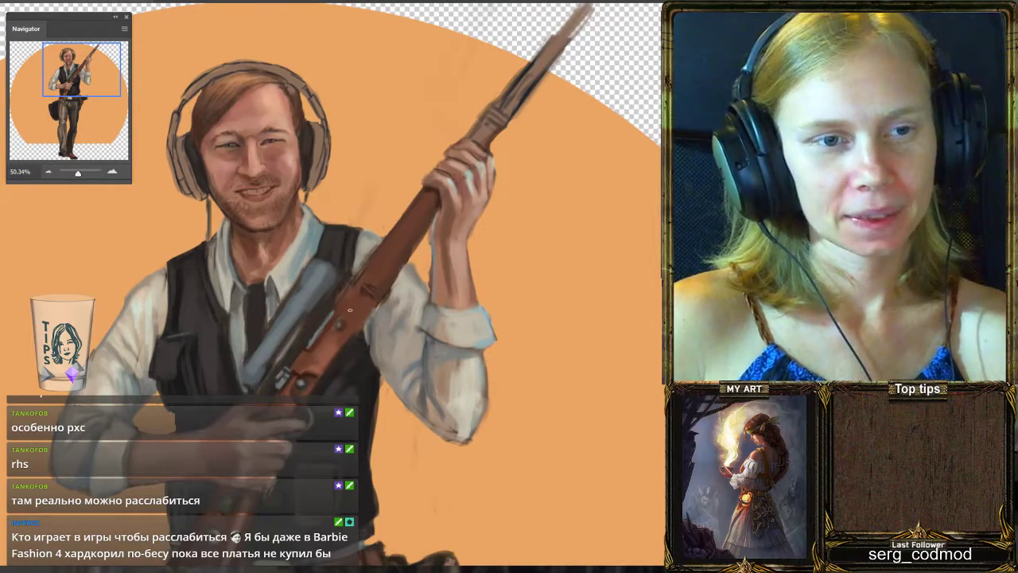
scroll(350, 310, "down", 2)
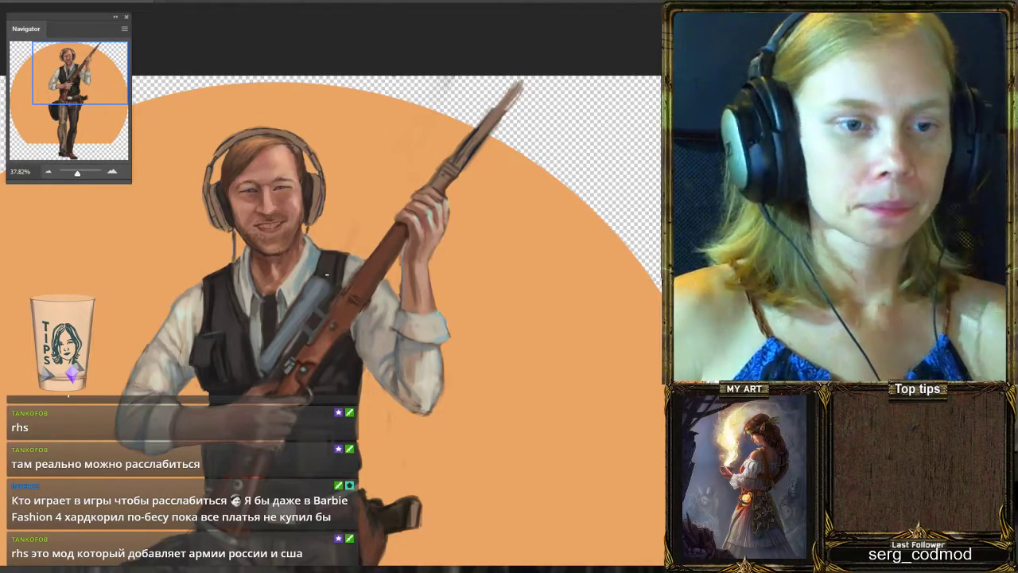
scroll(326, 274, "down", 3)
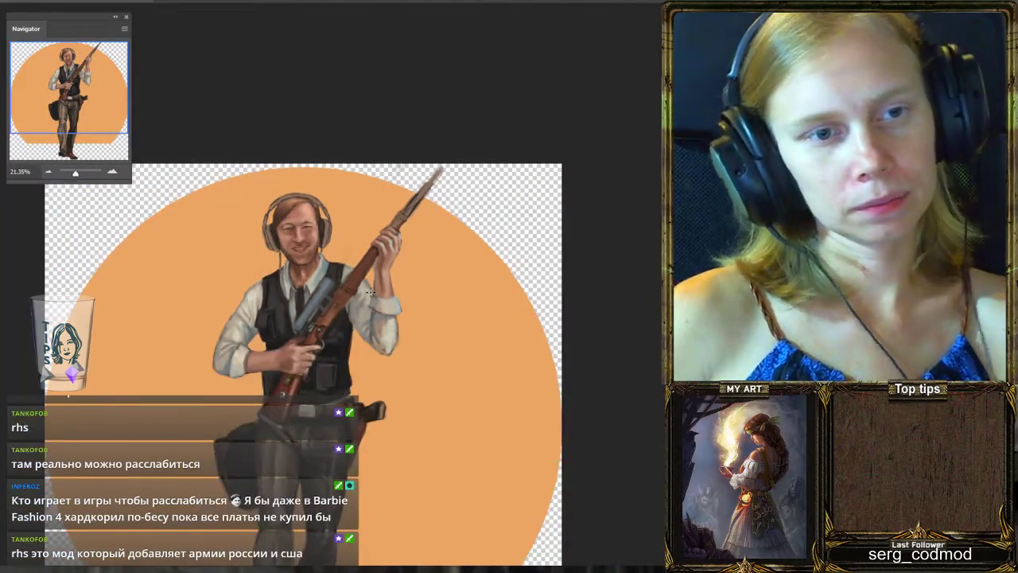
scroll(384, 320, "up", 3)
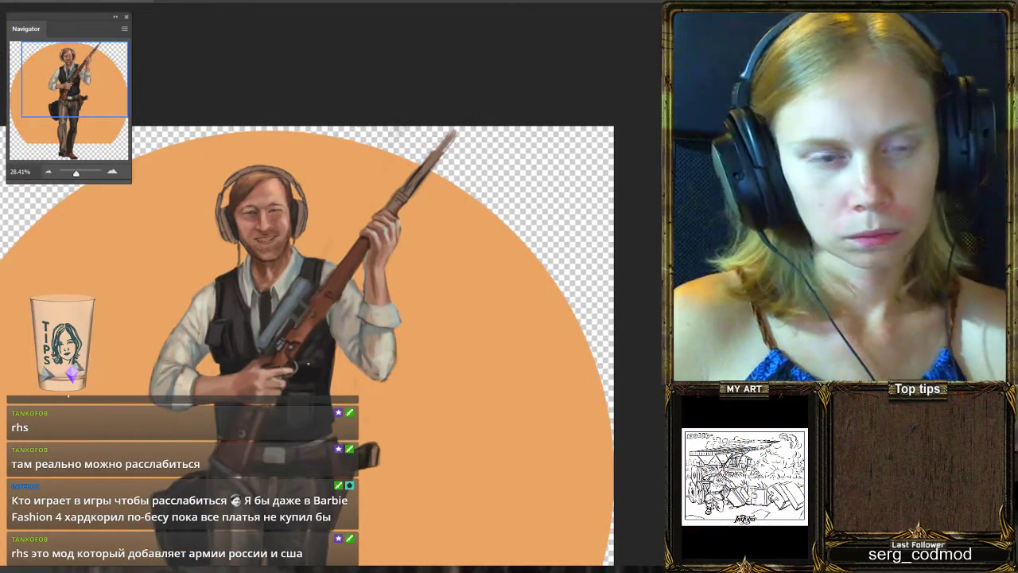
scroll(339, 375, "down", 3)
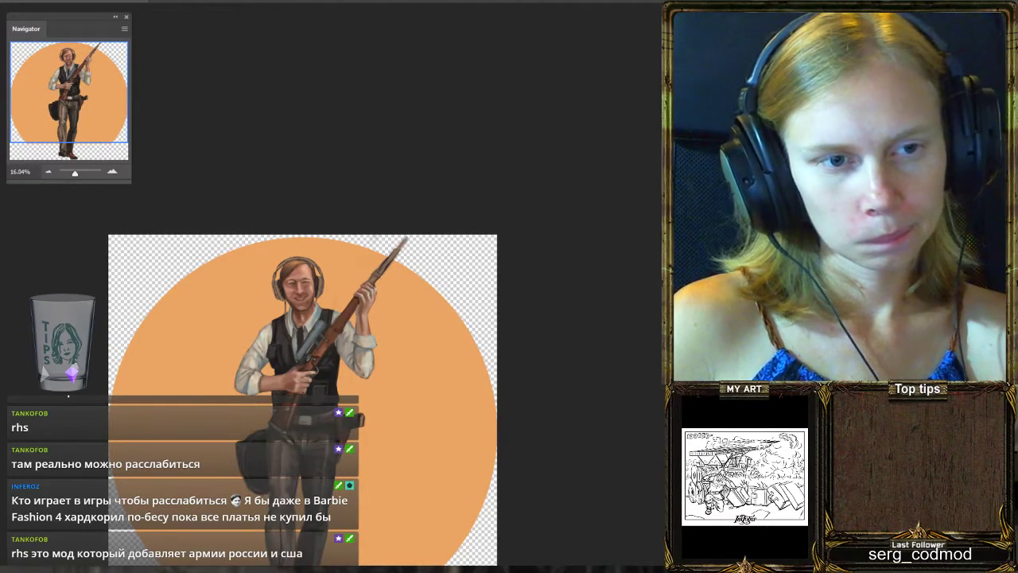
scroll(374, 320, "up", 3)
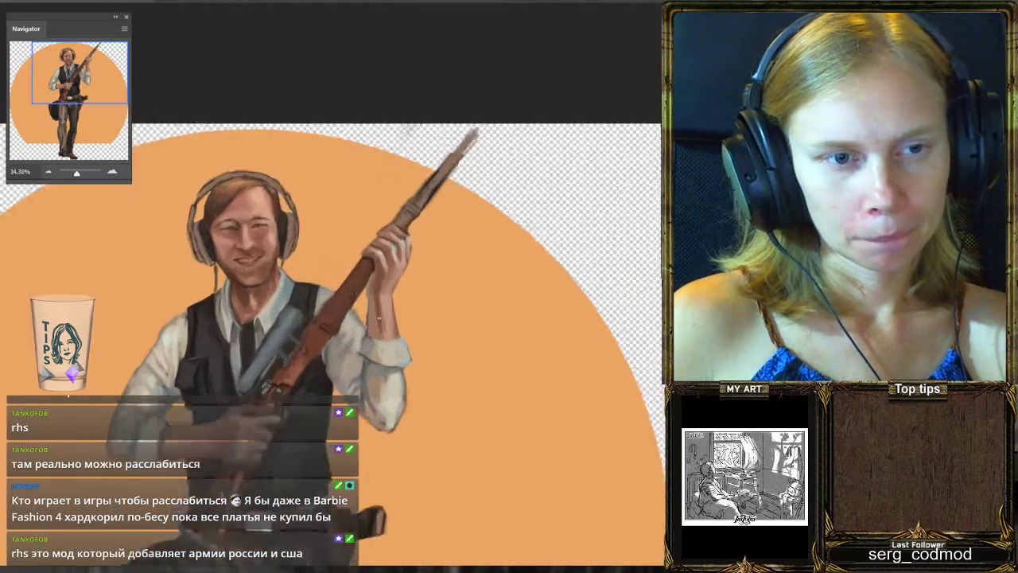
scroll(379, 319, "up", 2)
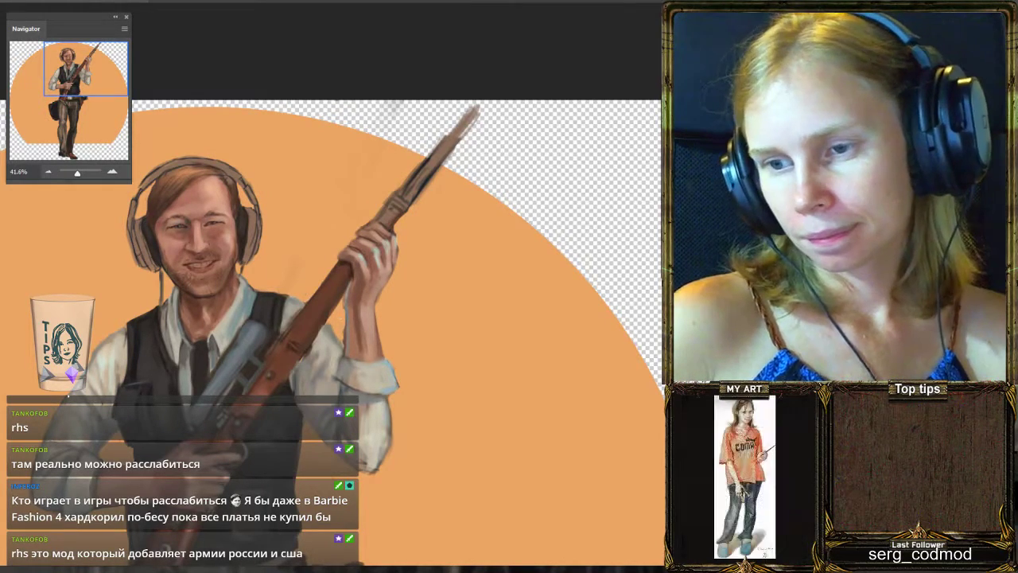
scroll(252, 334, "up", 1)
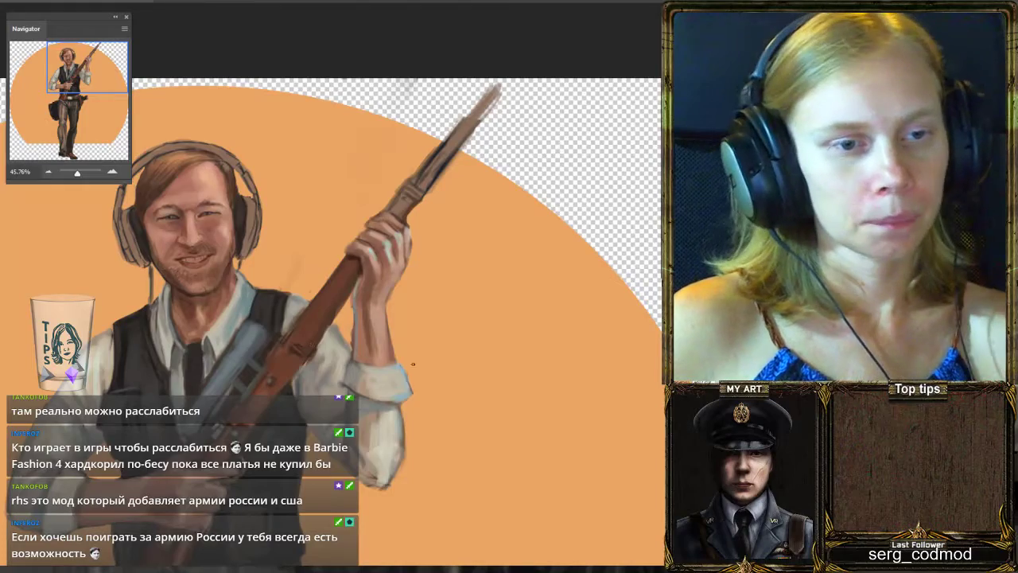
left_click_drag(413, 364, 371, 304)
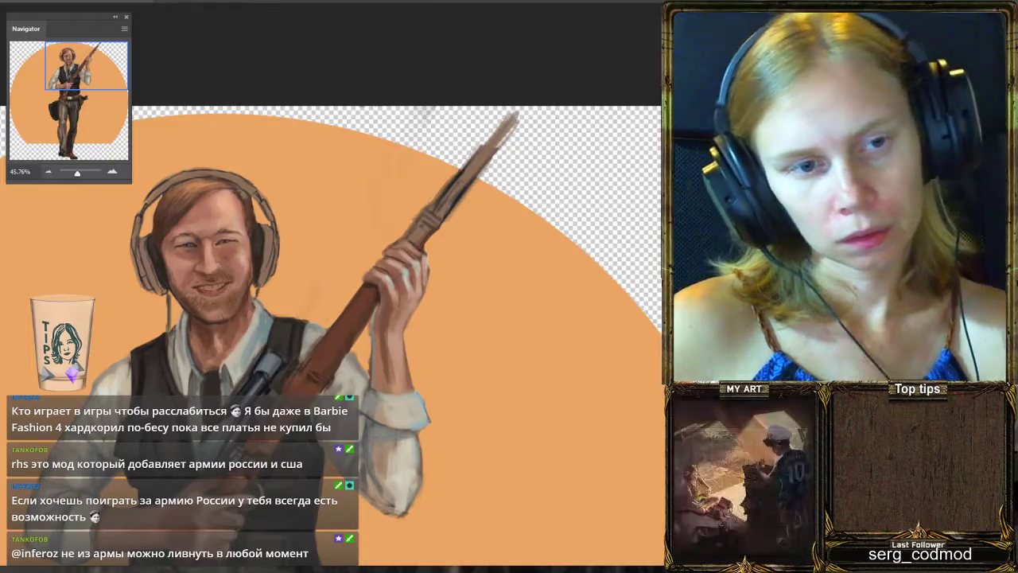
scroll(303, 358, "down", 4)
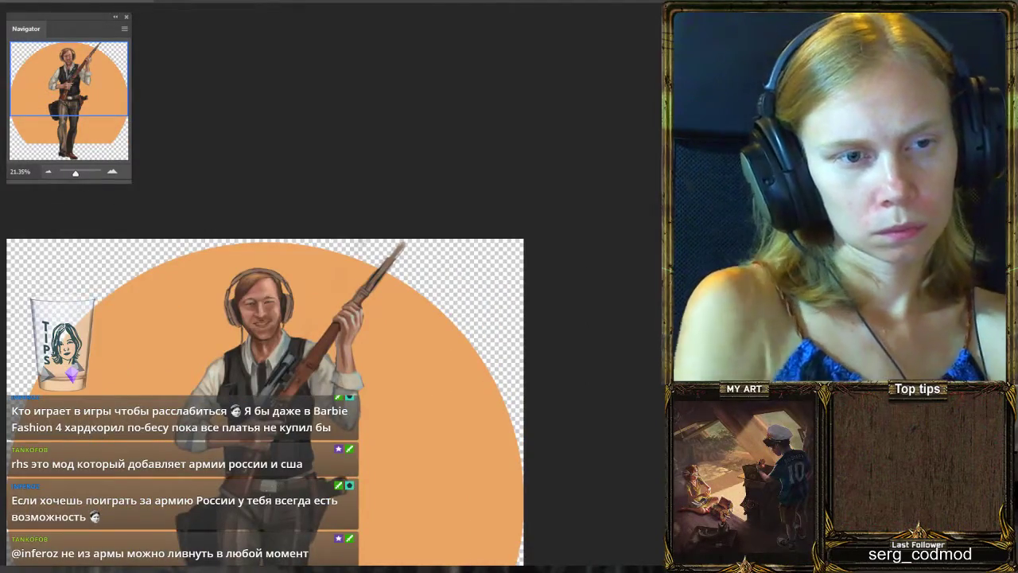
Paint lens rings, highlights and mounts onto the scope, zooming out to review it.
scroll(301, 422, "up", 4)
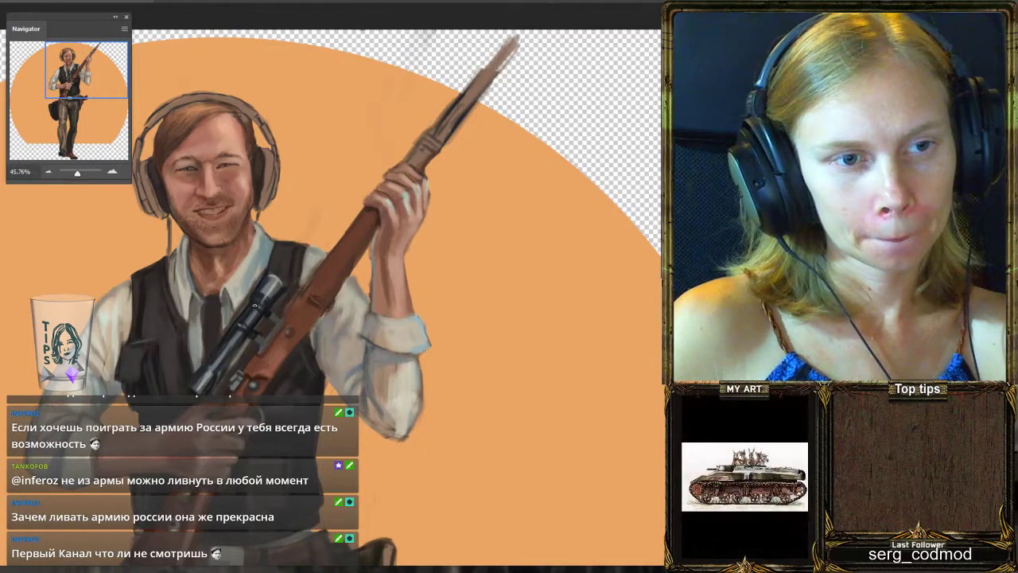
scroll(347, 356, "down", 5)
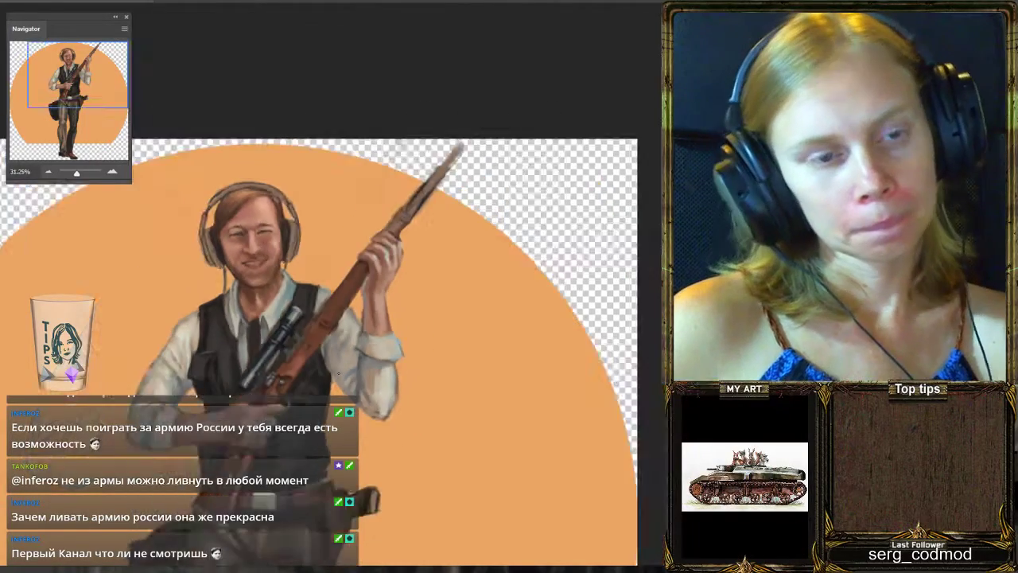
scroll(348, 322, "up", 1)
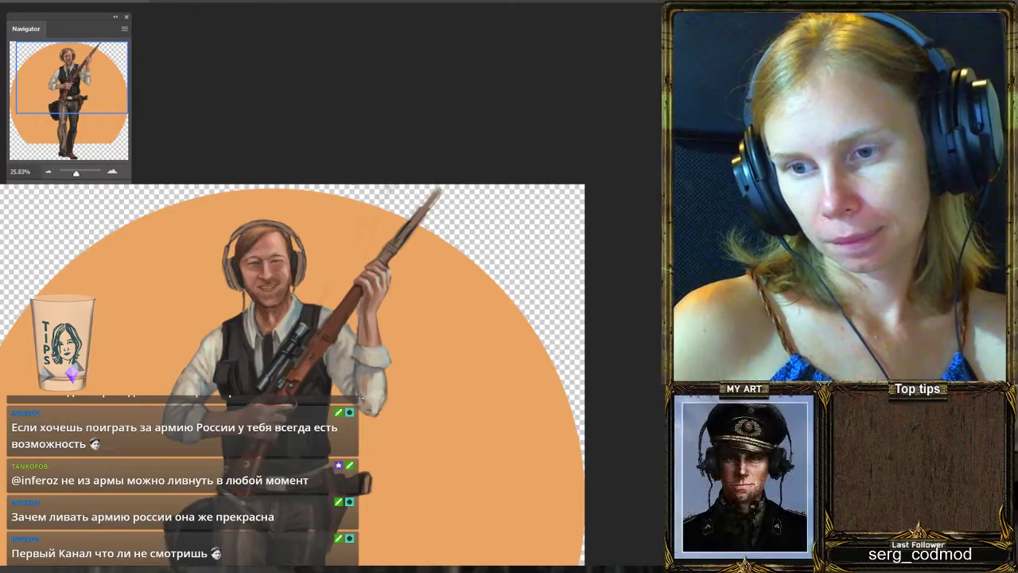
scroll(345, 339, "up", 3)
scroll(345, 271, "up", 2)
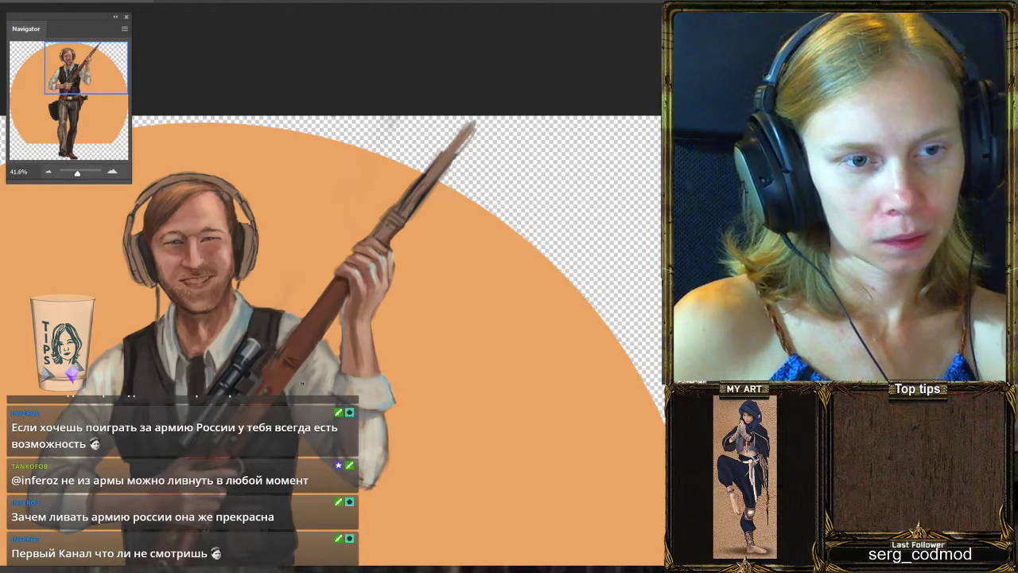
scroll(342, 350, "down", 5)
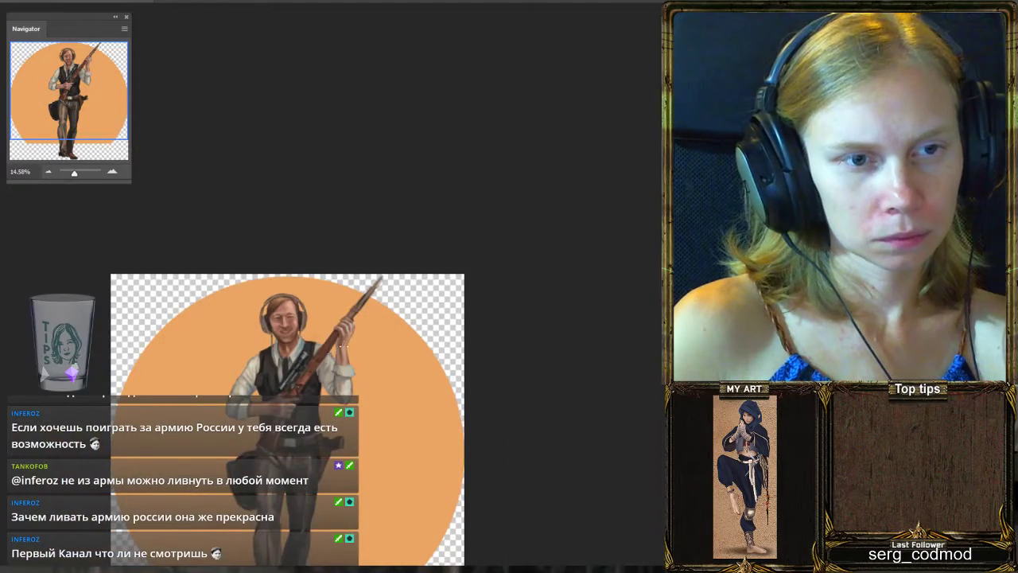
scroll(300, 432, "up", 4)
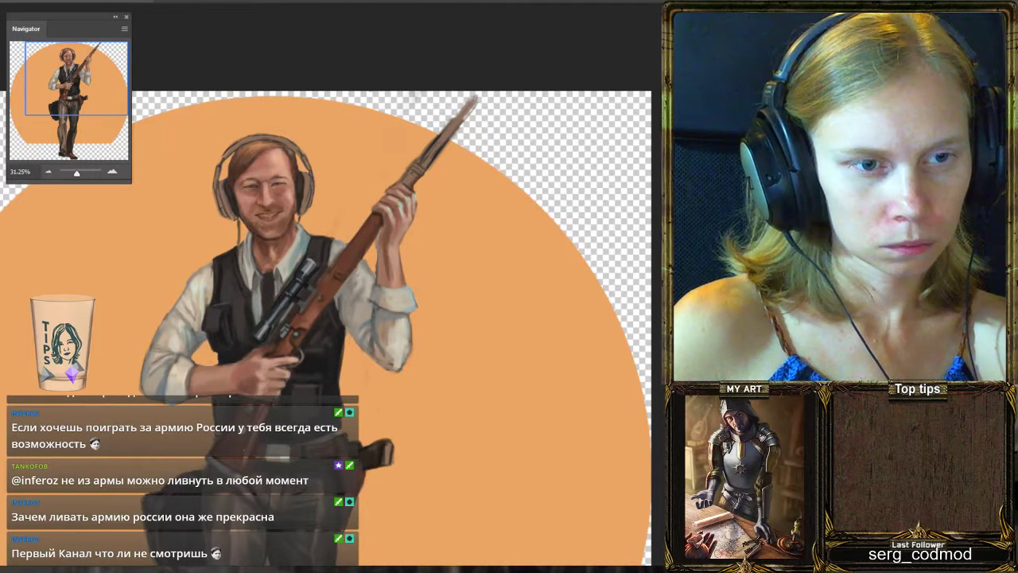
scroll(259, 472, "down", 2)
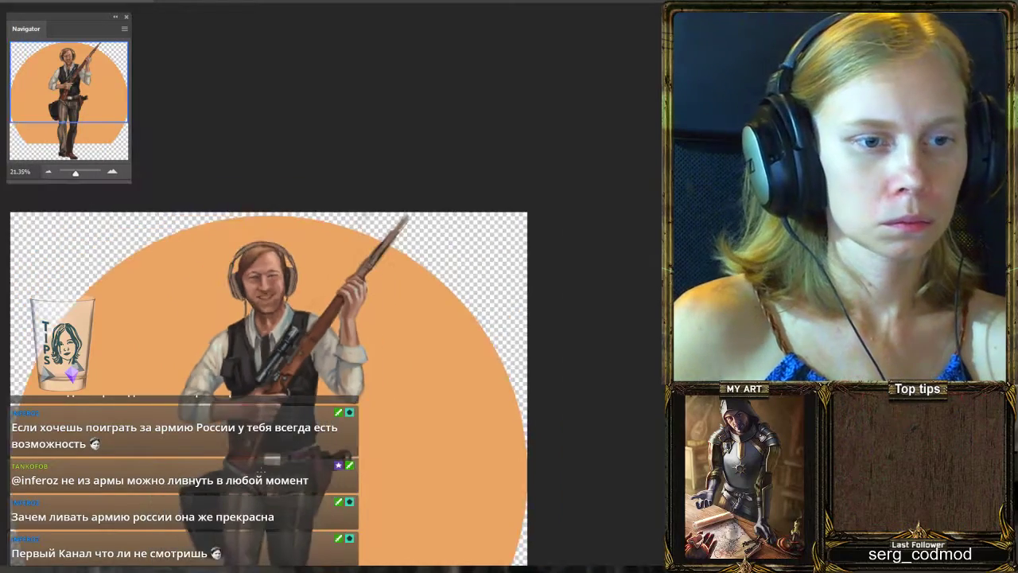
scroll(328, 306, "up", 3)
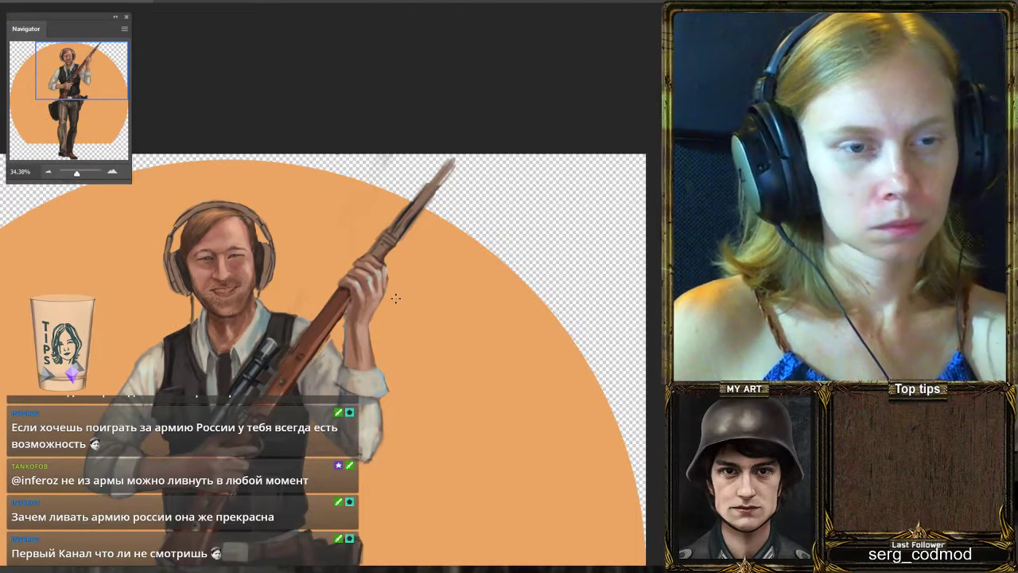
Sample the vest's dark grey from two spots, then zoom out and pan to show more of the figure.
scroll(397, 296, "down", 2)
scroll(360, 332, "up", 3)
scroll(360, 333, "up", 1)
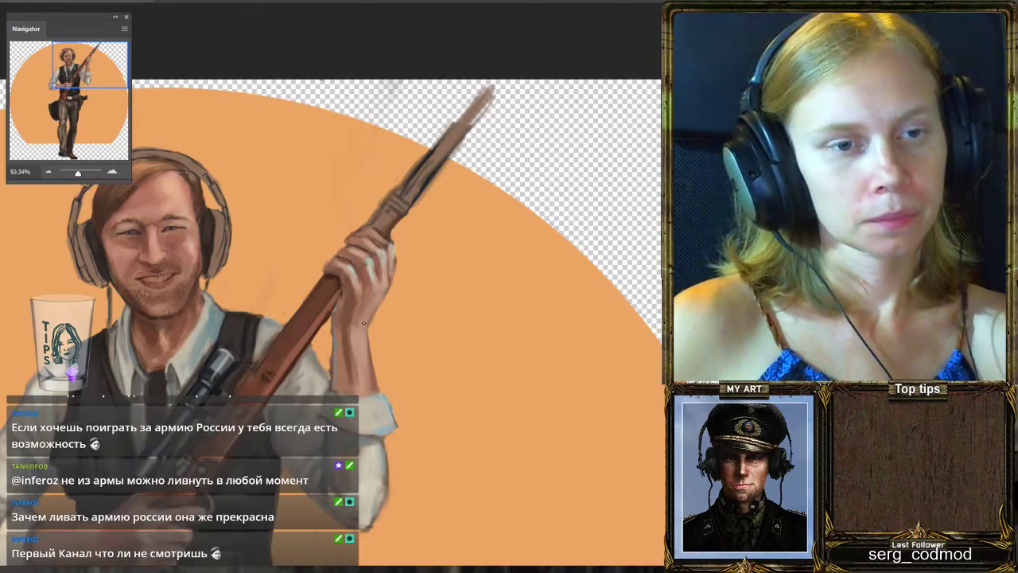
scroll(386, 332, "down", 4)
scroll(392, 355, "up", 4)
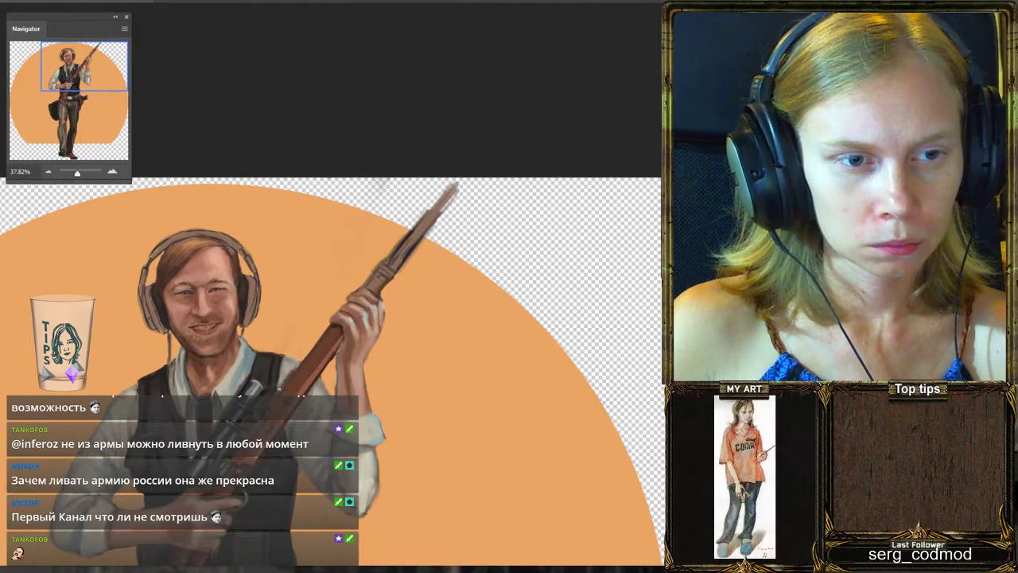
left_click(274, 368, "alt")
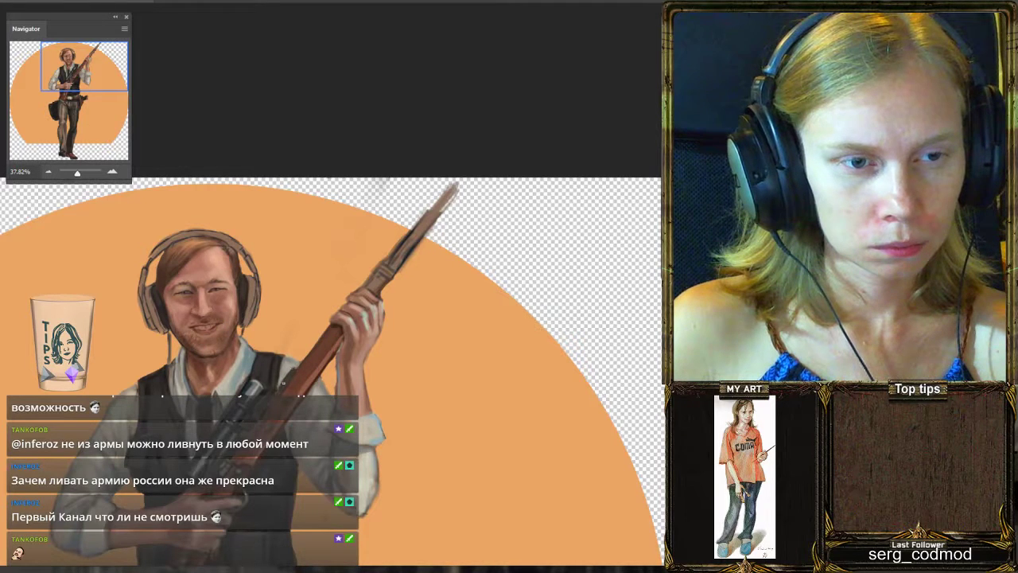
left_click(255, 393, "alt")
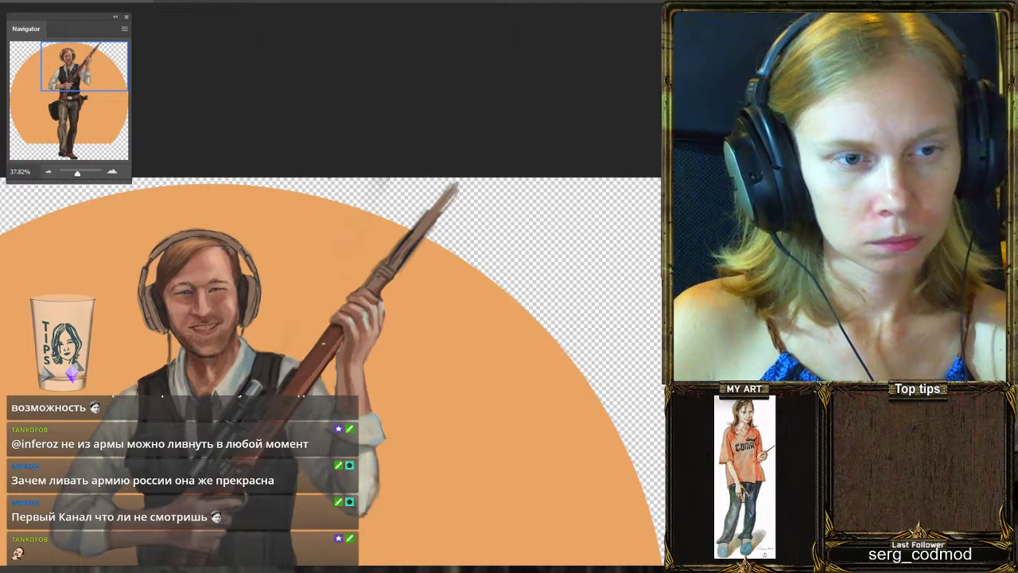
scroll(284, 380, "down", 2)
left_click_drag(401, 279, 371, 307)
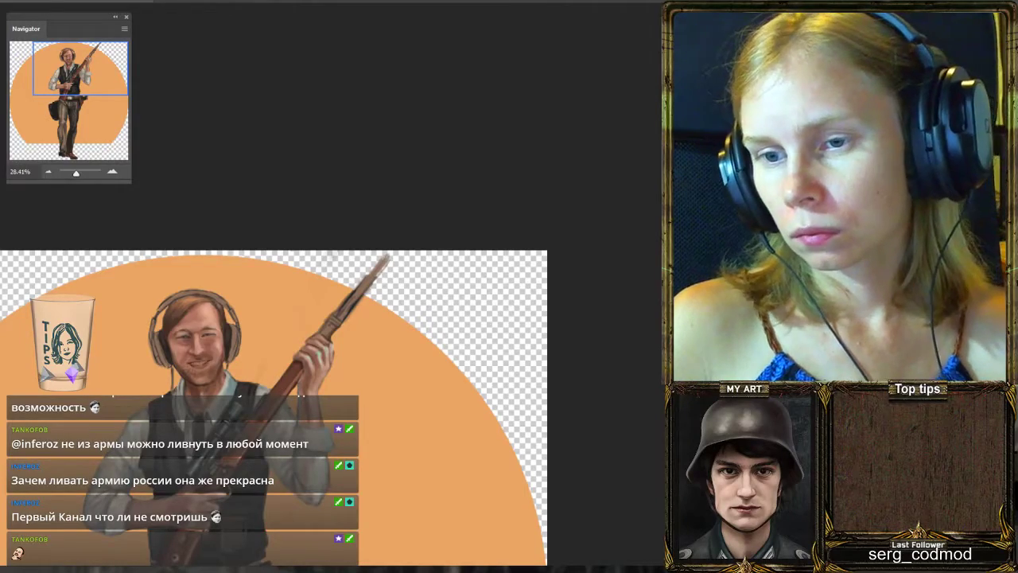
scroll(321, 397, "down", 1)
scroll(292, 400, "up", 1)
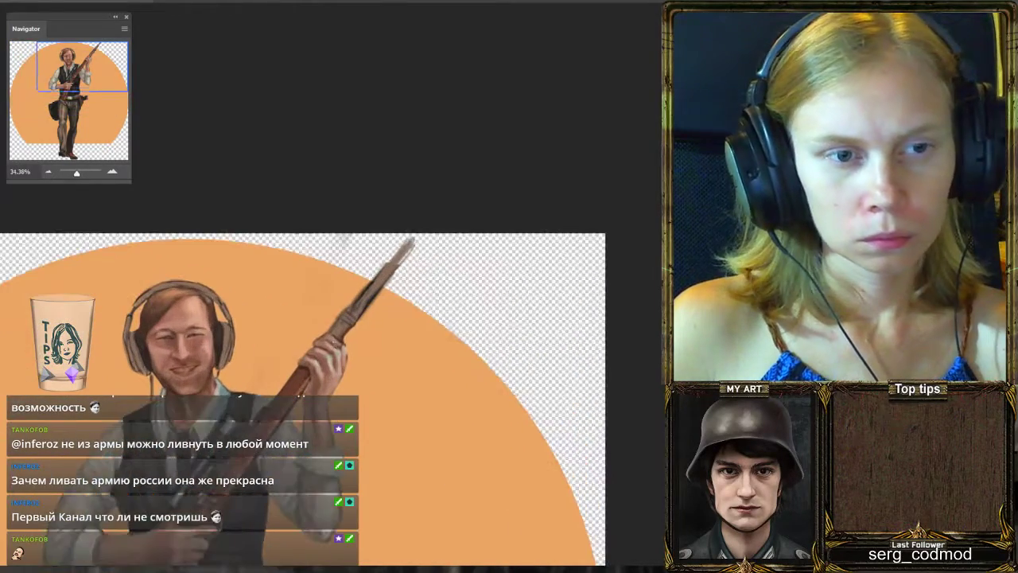
scroll(318, 384, "up", 1)
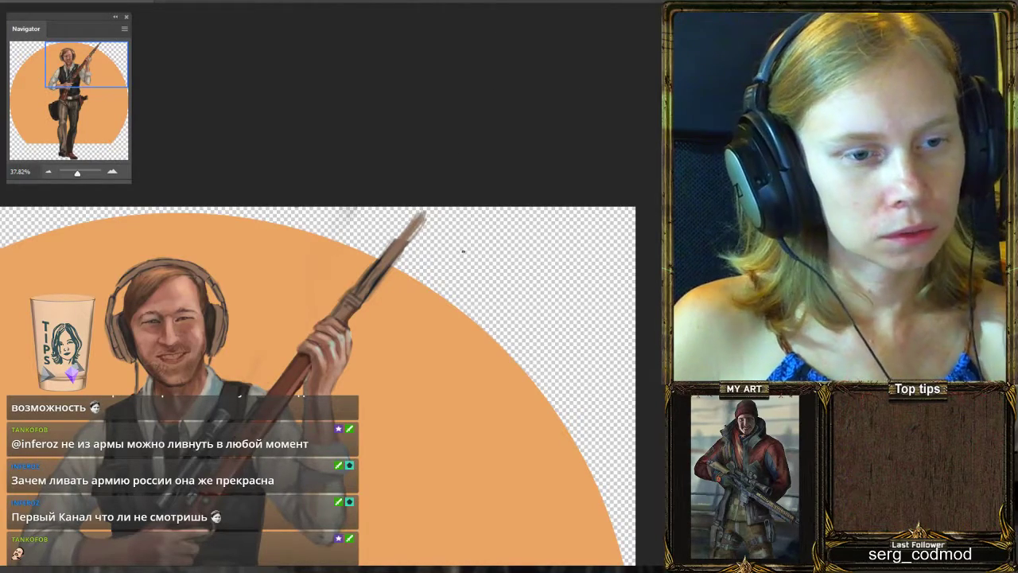
scroll(463, 251, "down", 2)
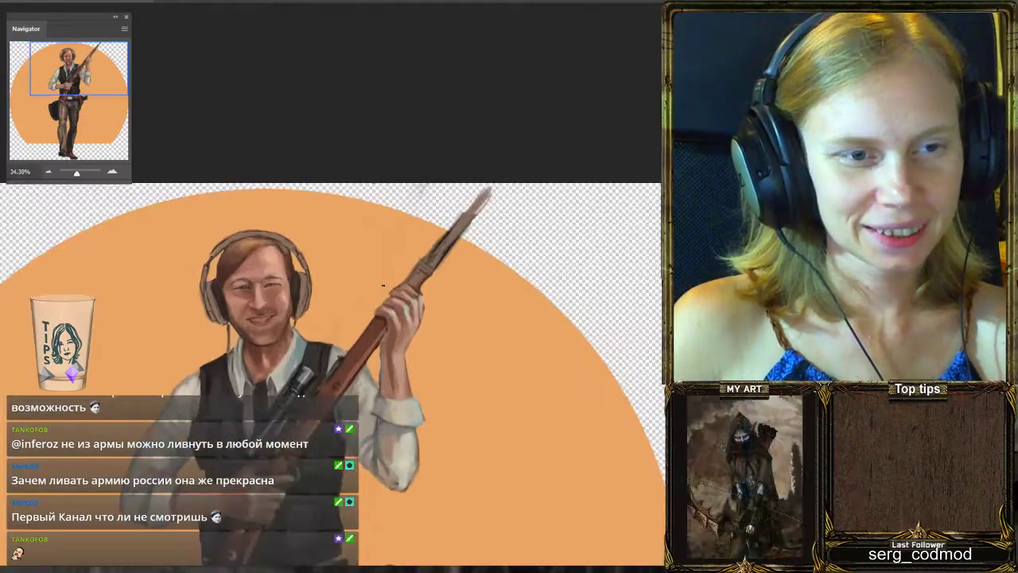
scroll(381, 281, "down", 1)
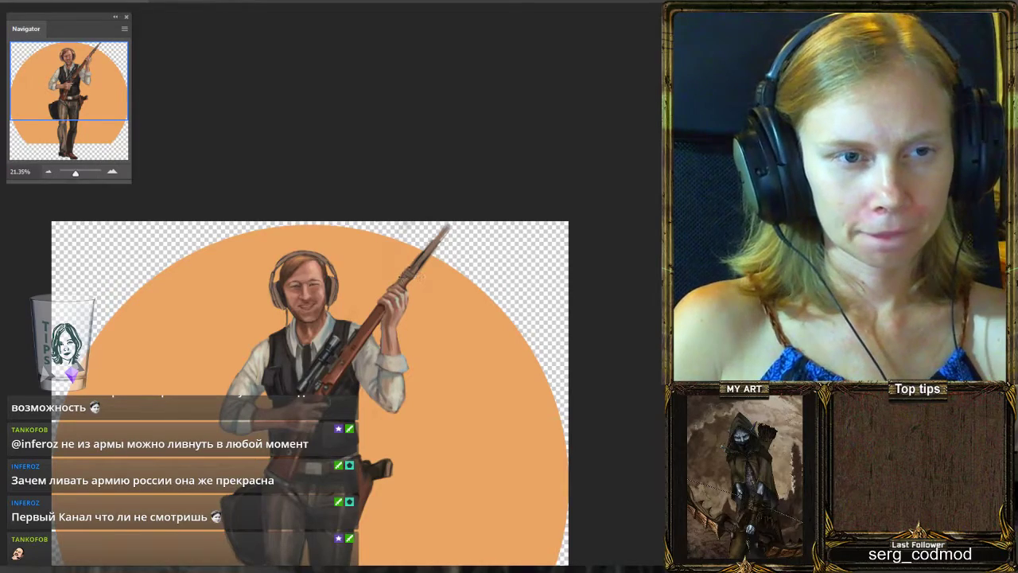
scroll(453, 231, "up", 3)
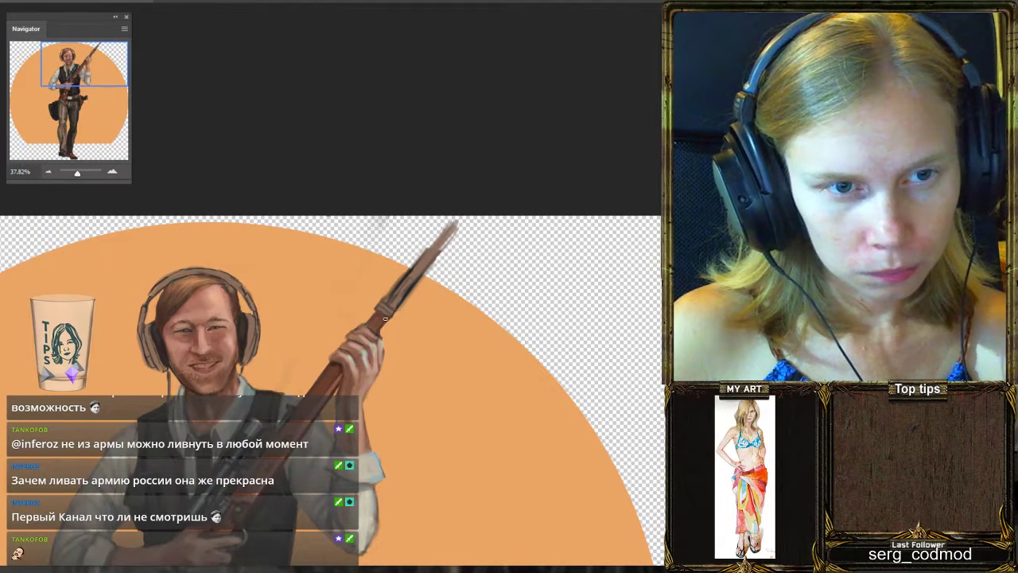
Enlarge the brush with ] and sample a painting colour from the figure's chest.
key("bracketright")
key("bracketright")
key("bracketright")
key("bracketright")
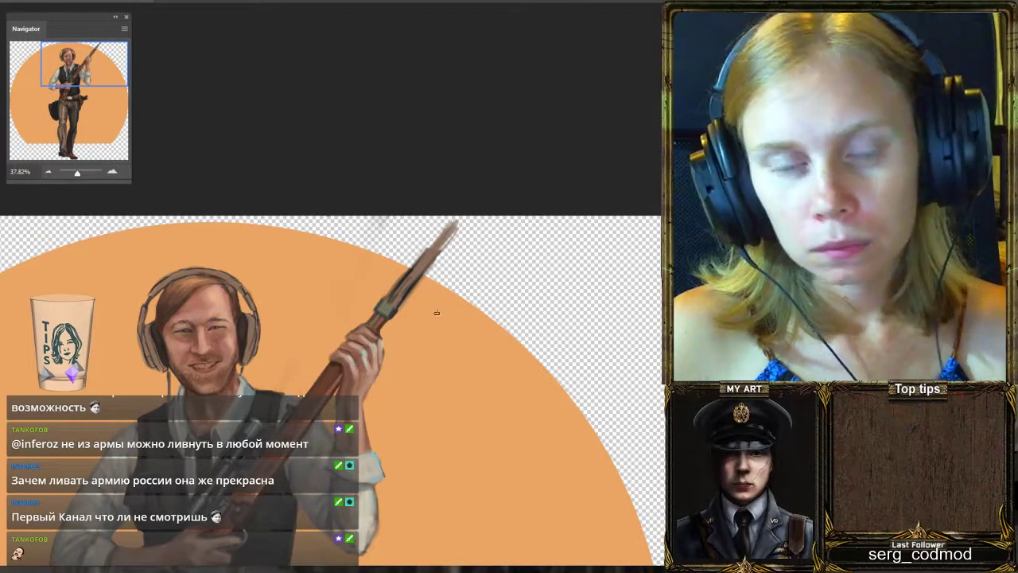
left_click(254, 422, "alt")
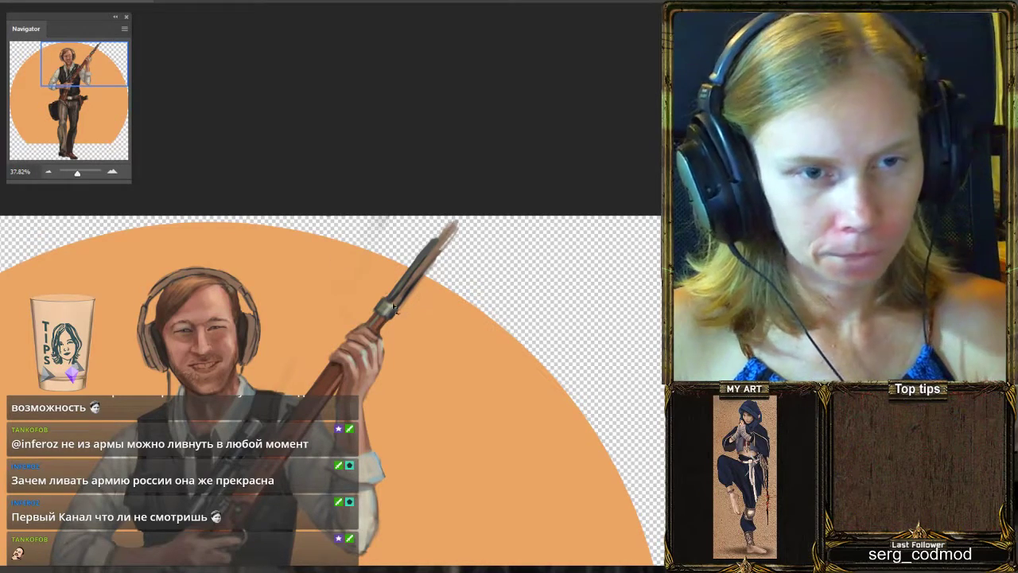
Lasso the upper rifle barrel and move it about 23 by 25 px into line with the gun.
mouse_move(385, 307)
left_mouse_down()
mouse_move(407, 312)
mouse_move(461, 225)
mouse_move(398, 277)
mouse_move(385, 309)
left_mouse_up()
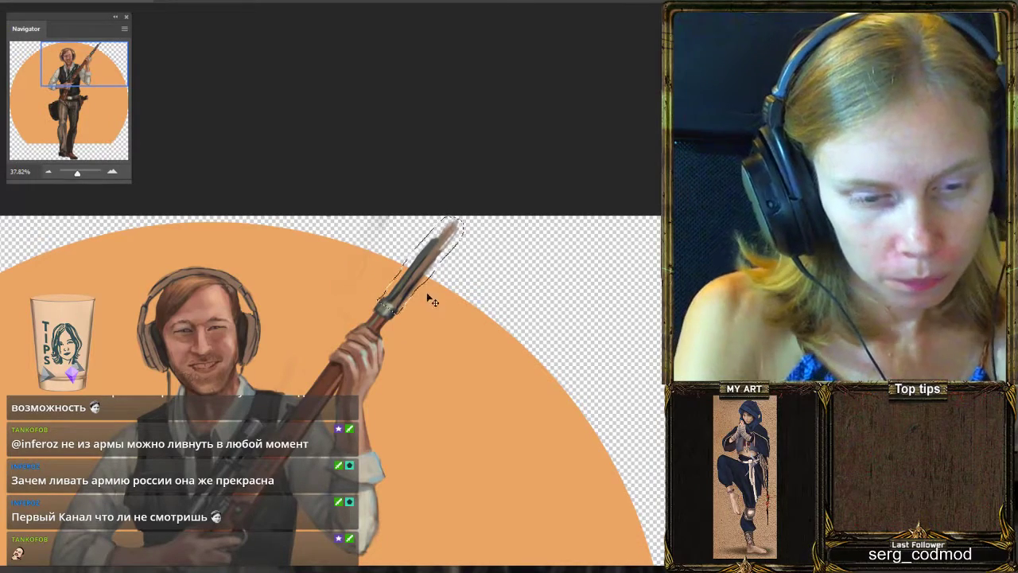
left_click_drag(386, 295, 395, 303)
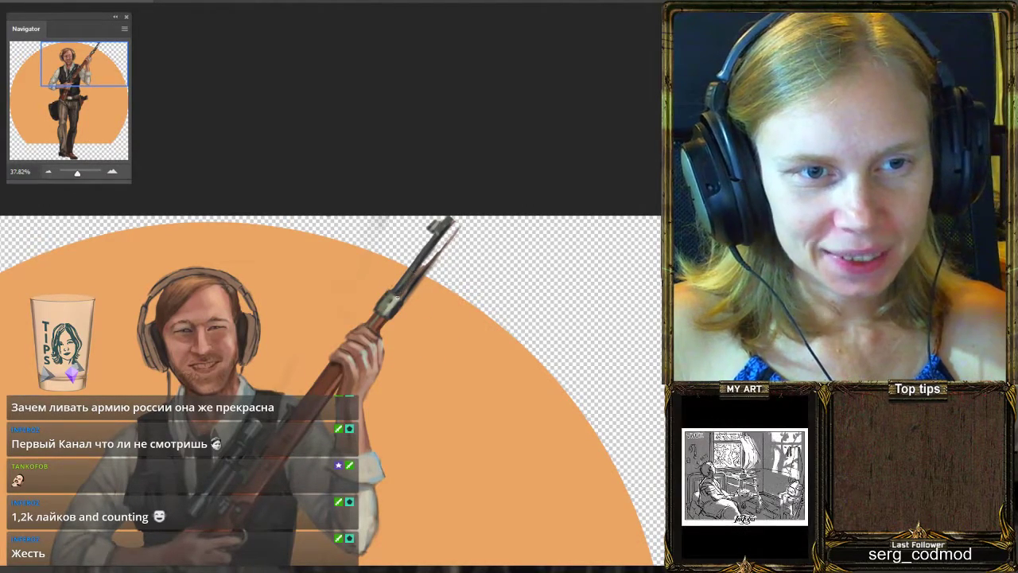
Sample several colours from the rifle and continue painting over its barrel.
left_click(394, 294, "alt")
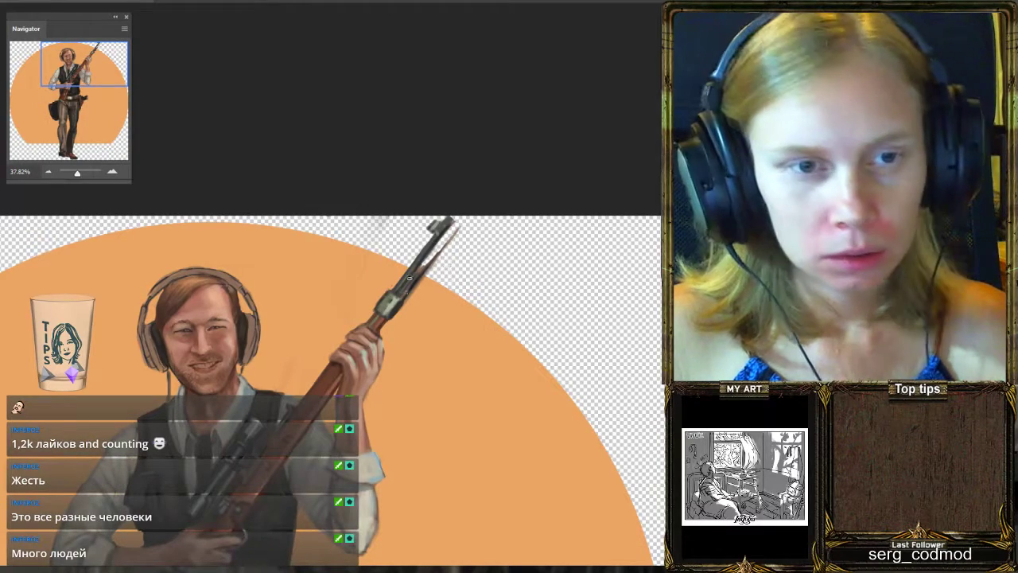
left_click(411, 284, "alt")
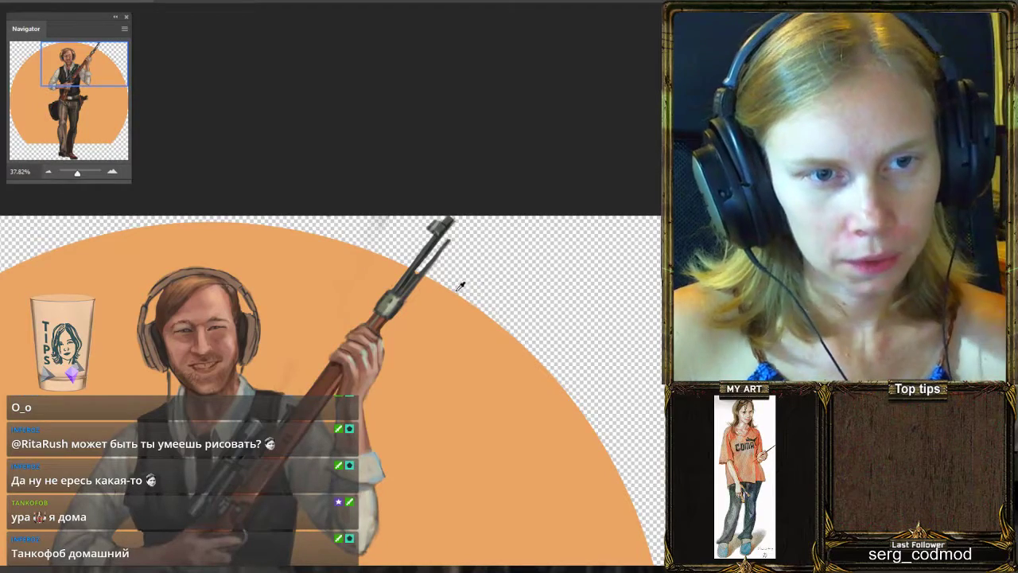
left_click(406, 282, "alt")
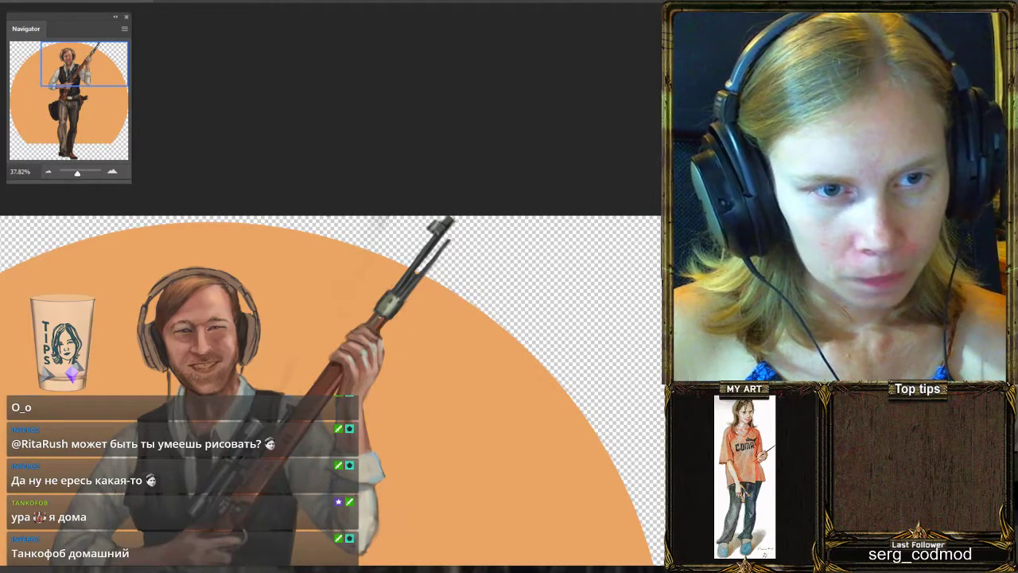
Zoom in on the hip area and sample a colour from the painting.
scroll(430, 285, "down", 5)
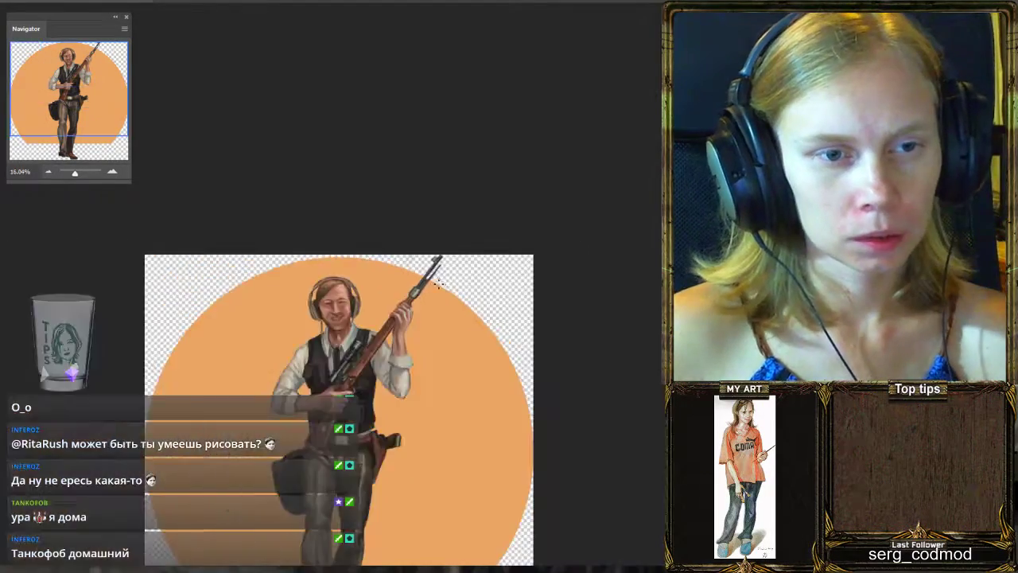
scroll(436, 301, "up", 1)
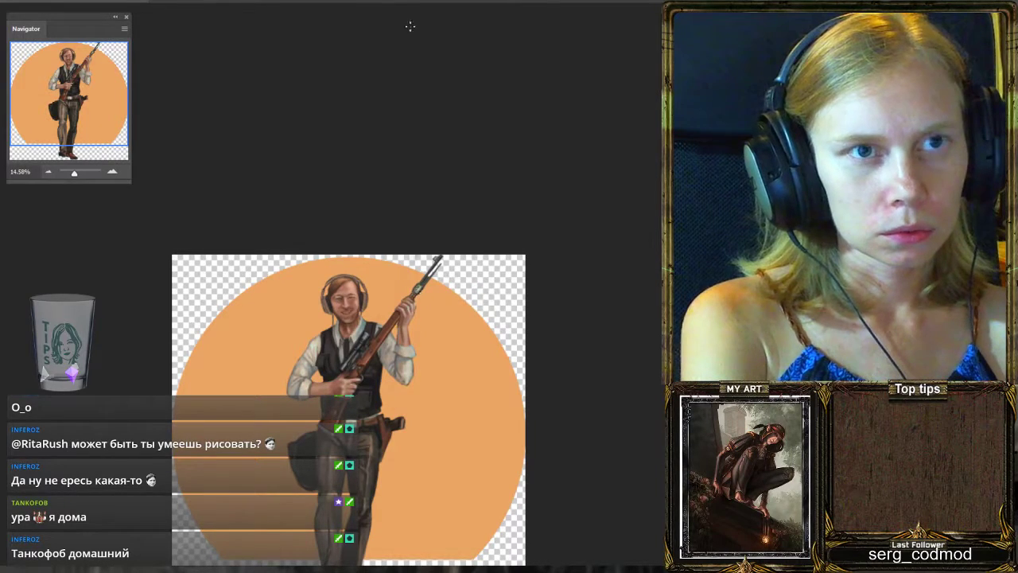
scroll(398, 347, "down", 3)
scroll(398, 348, "up", 5)
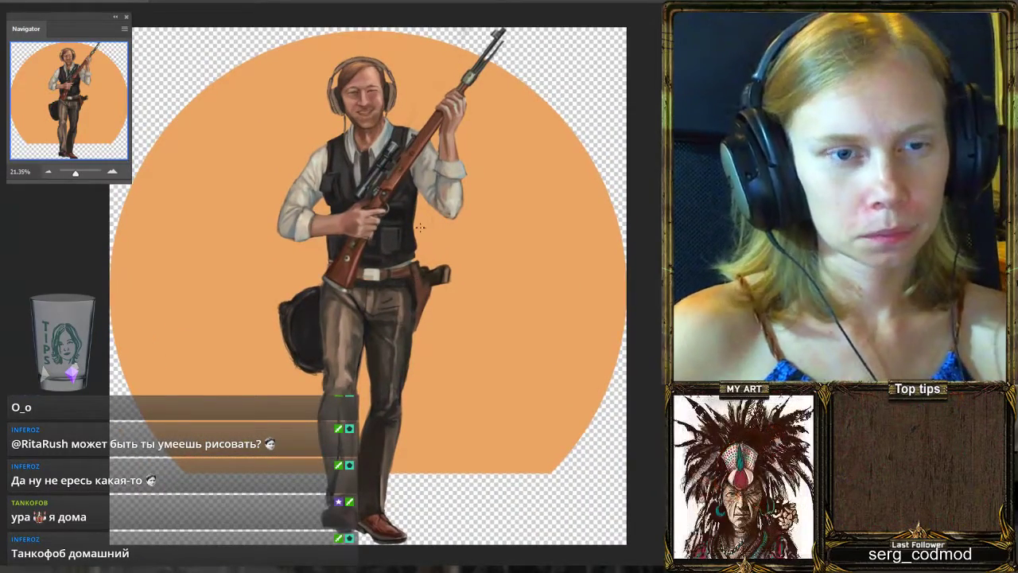
scroll(450, 70, "up", 3)
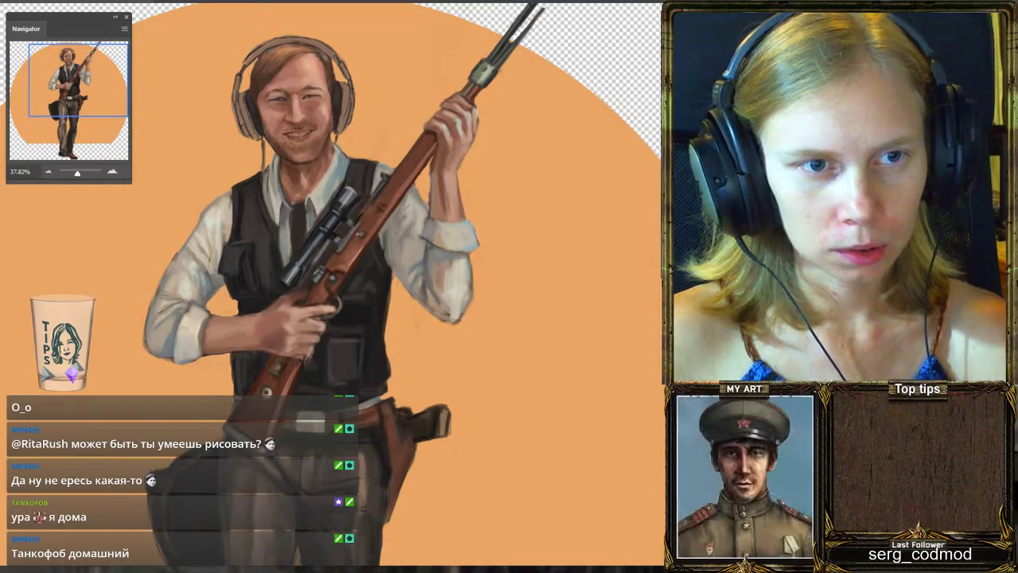
scroll(413, 245, "down", 5)
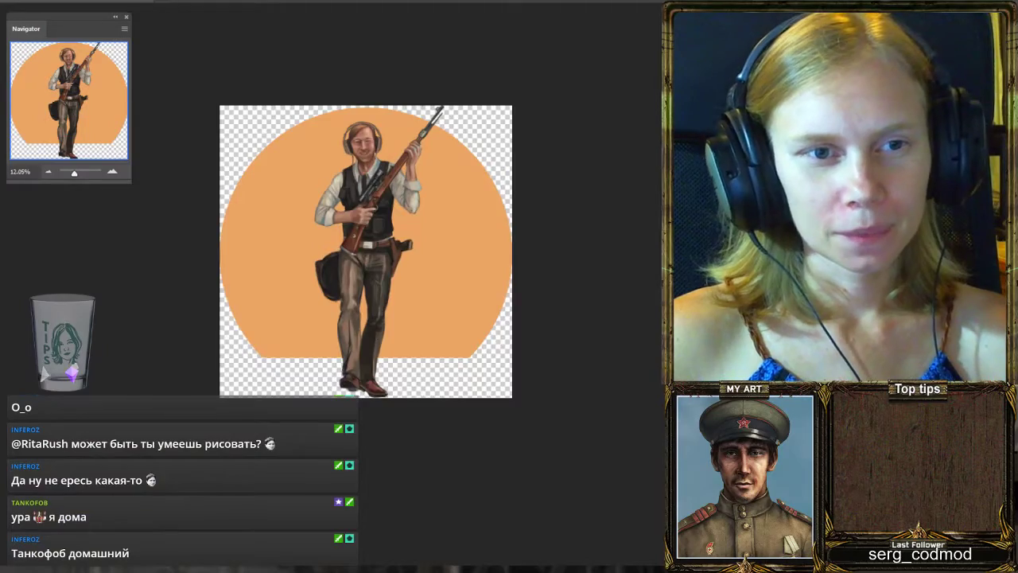
scroll(359, 235, "up", 3)
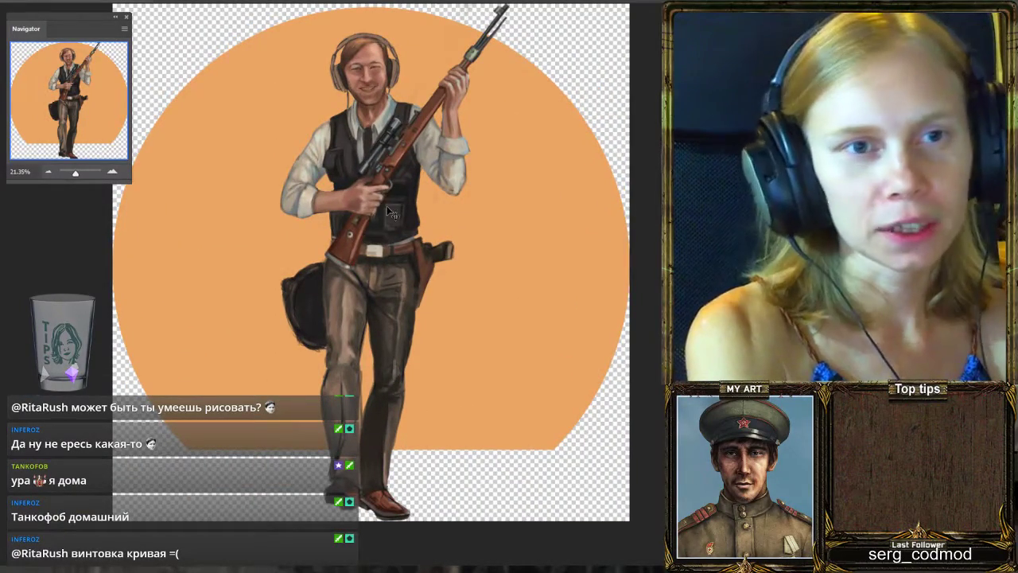
scroll(380, 223, "down", 2)
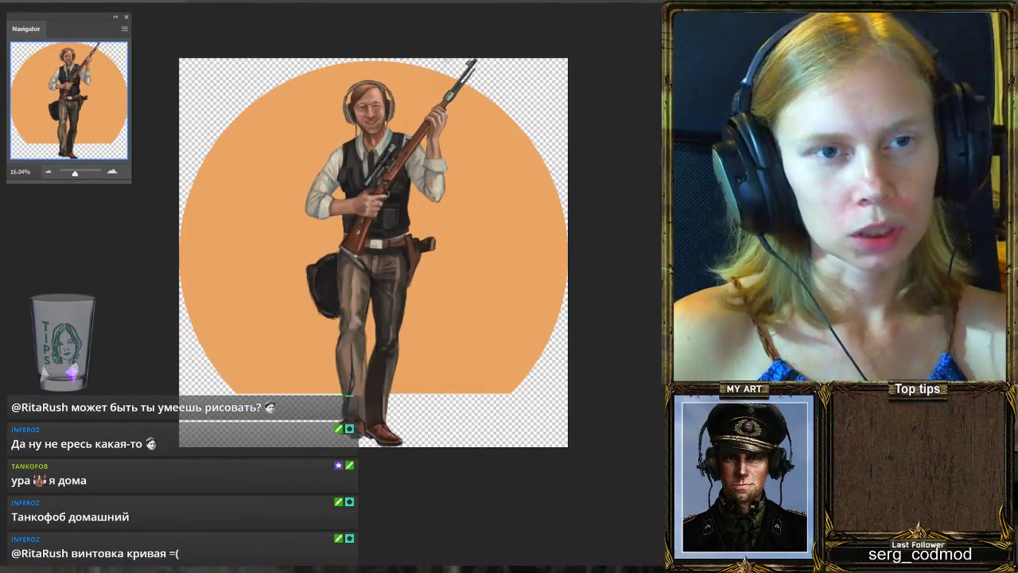
scroll(450, 231, "up", 3)
scroll(450, 231, "down", 4)
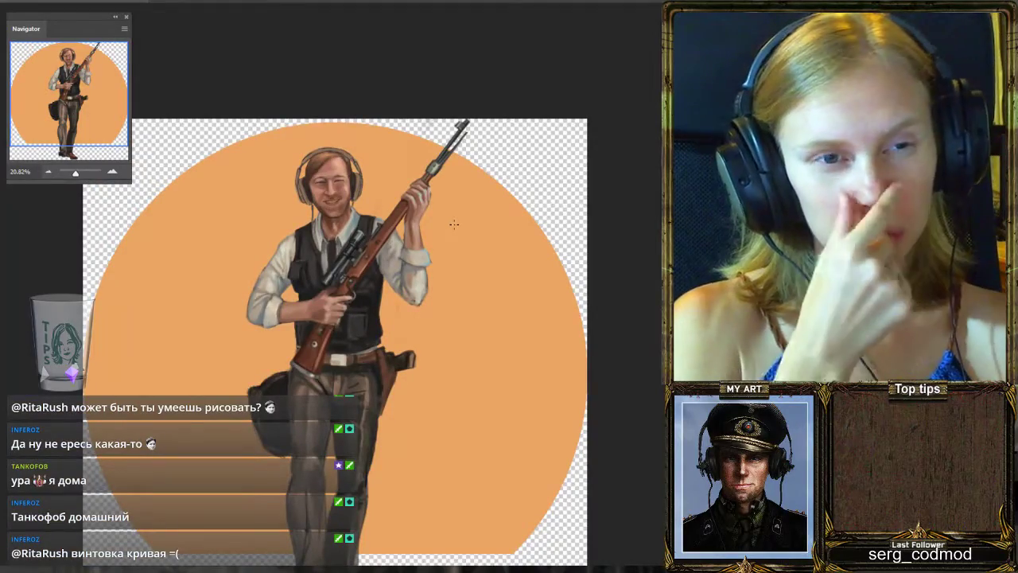
scroll(382, 246, "up", 2)
scroll(394, 237, "down", 2)
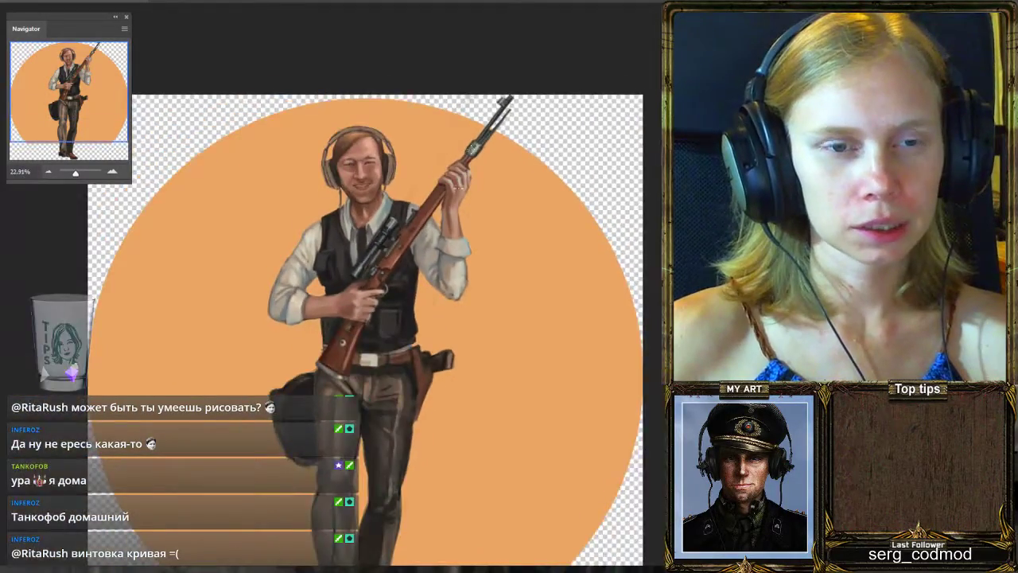
scroll(407, 226, "up", 2)
scroll(406, 226, "down", 1)
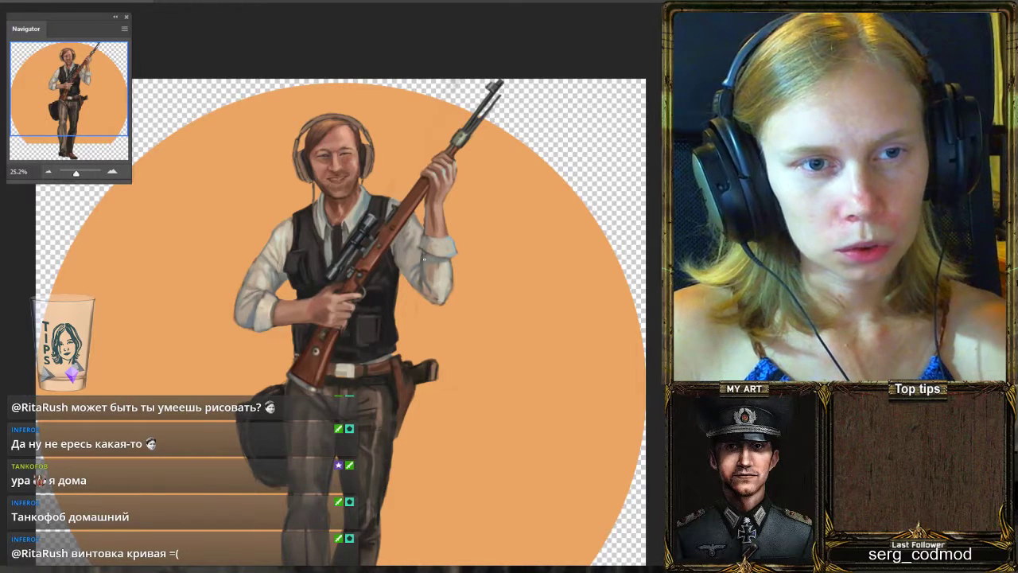
left_click(424, 258, "alt")
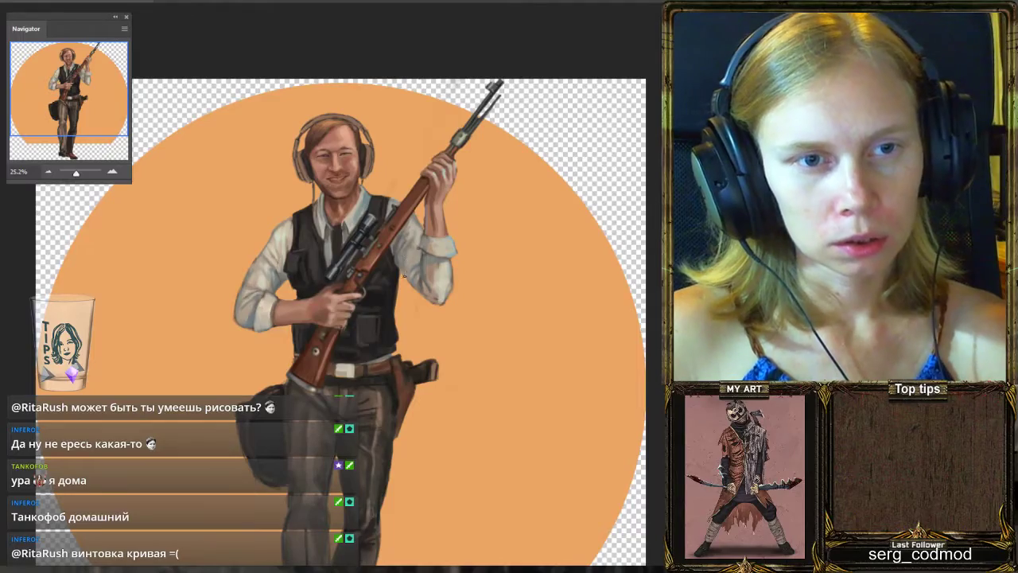
Sample the rifle's colour and paint a thin lighter line along the holster edge.
scroll(443, 210, "down", 2)
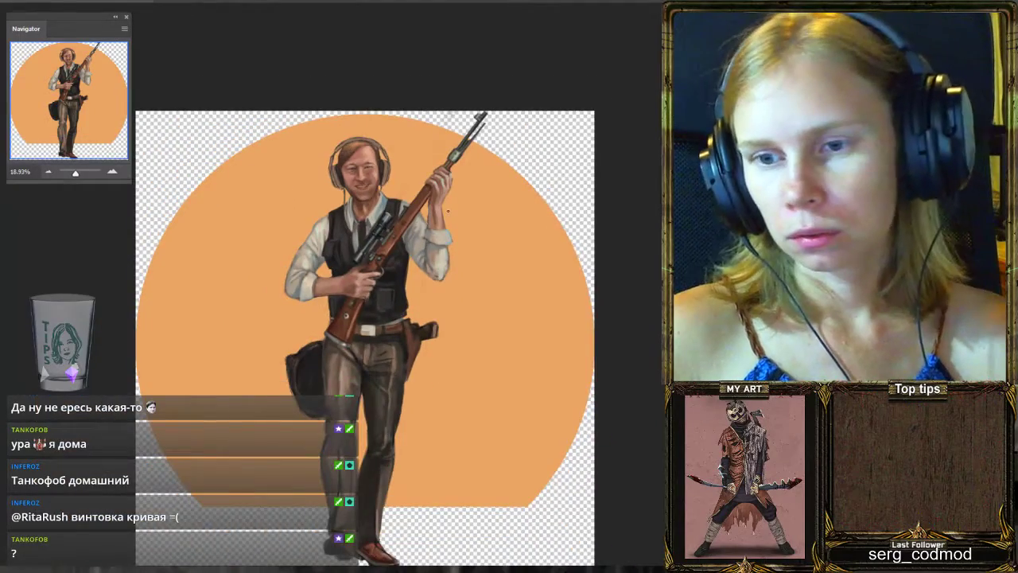
scroll(448, 211, "down", 2)
scroll(385, 173, "up", 3)
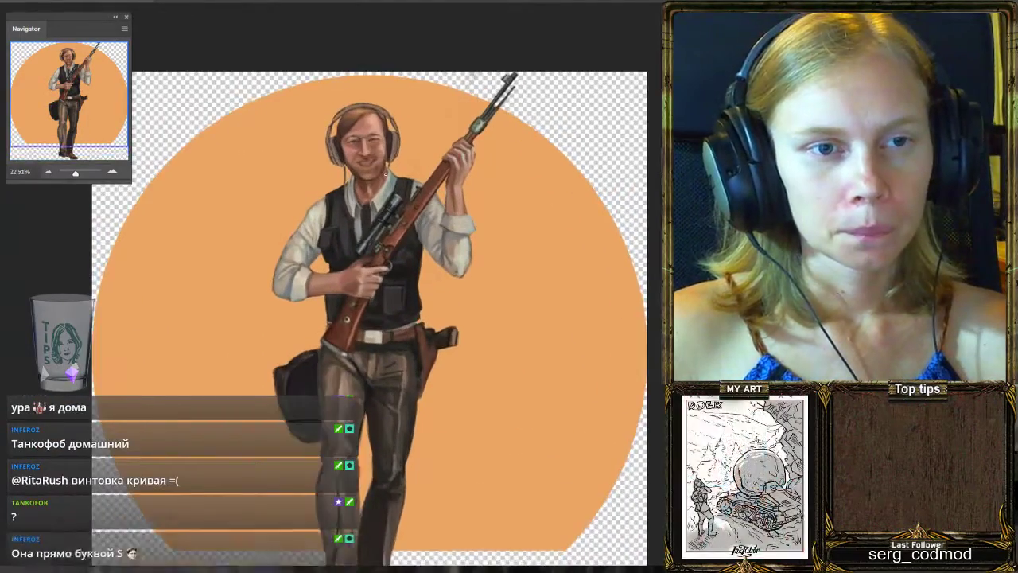
scroll(385, 173, "up", 1)
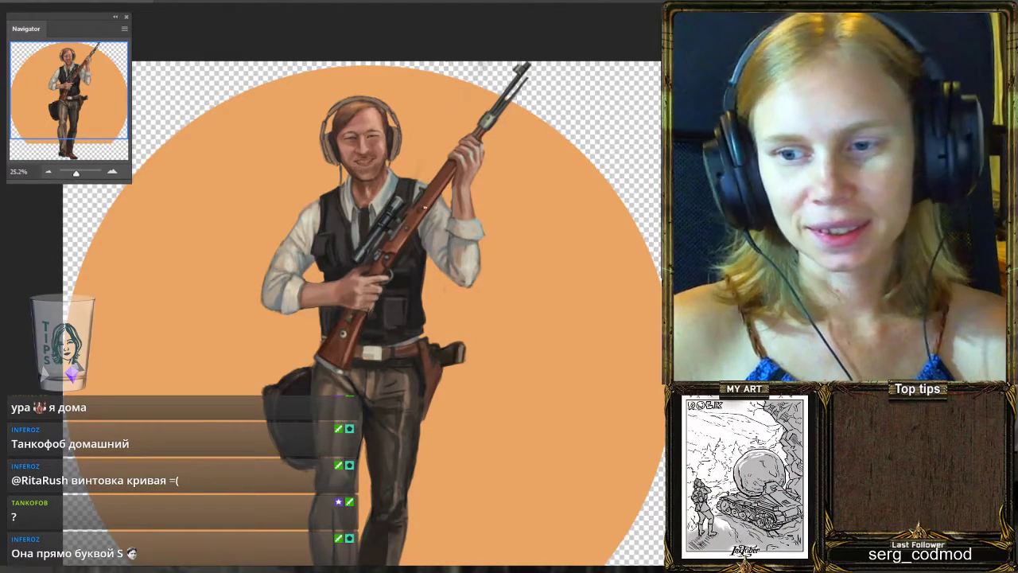
scroll(426, 212, "down", 3)
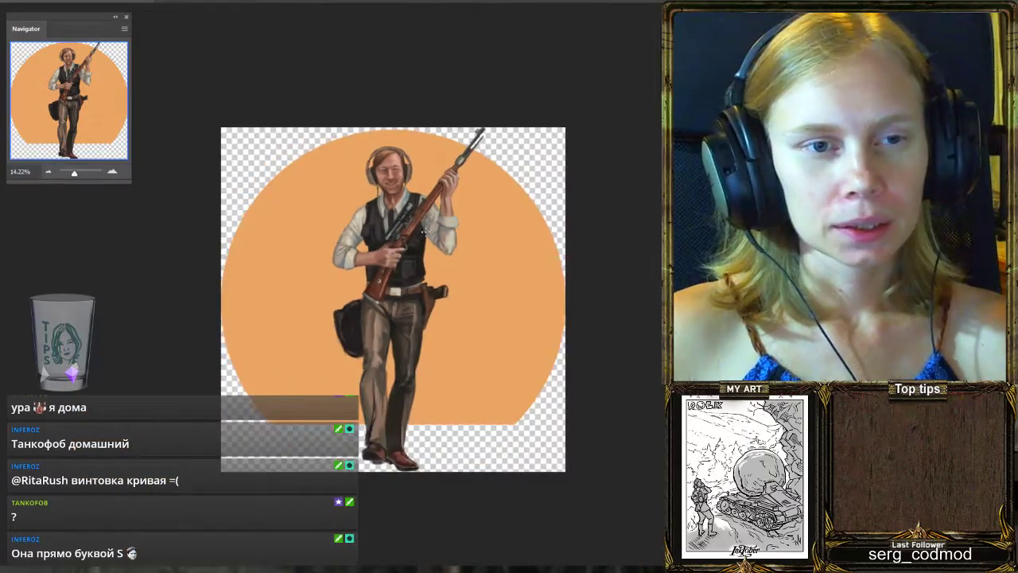
scroll(415, 236, "up", 3)
scroll(415, 236, "up", 2)
scroll(416, 237, "down", 2)
scroll(416, 255, "up", 3)
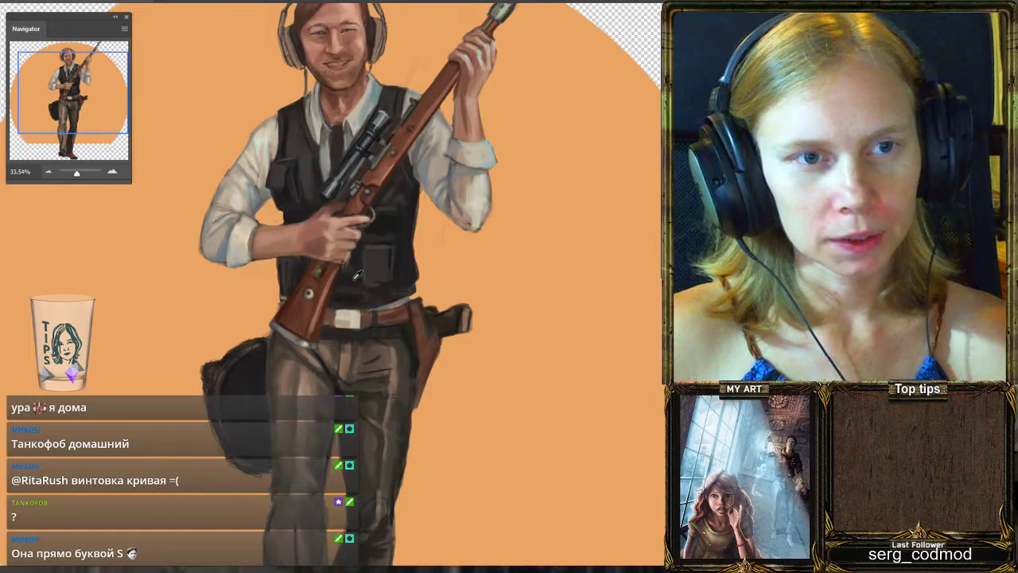
left_click(390, 172, "alt")
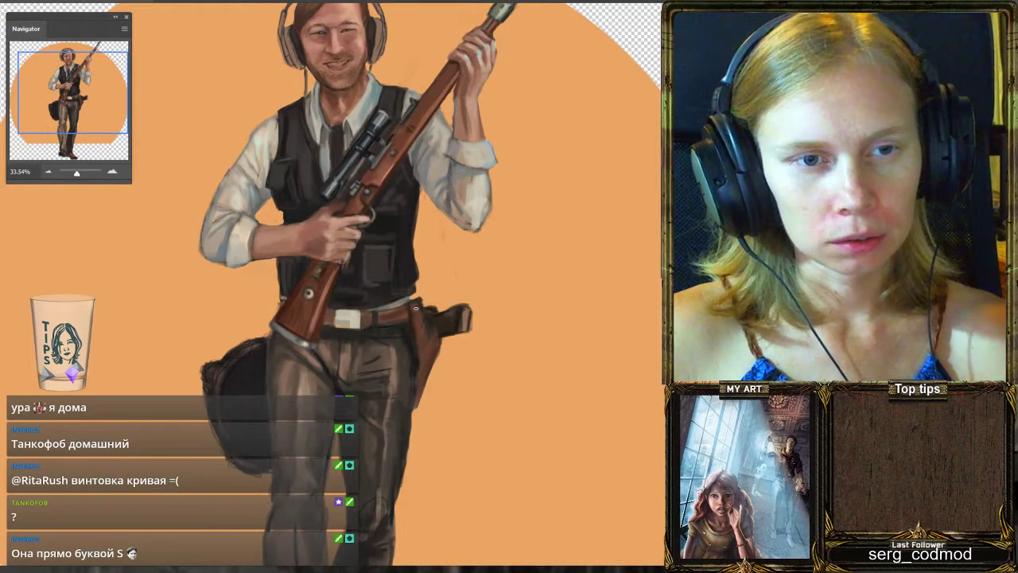
left_click_drag(421, 322, 423, 371)
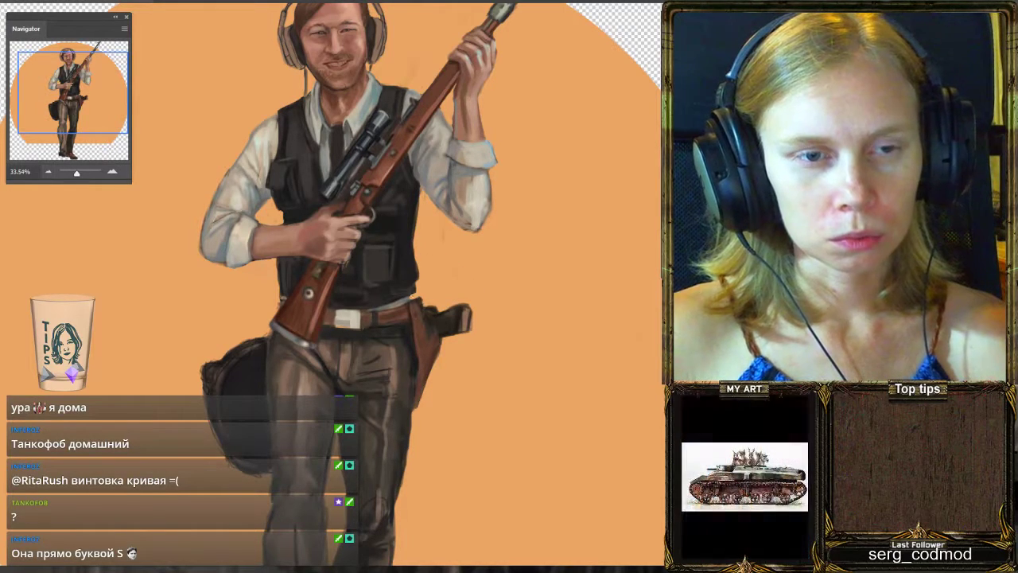
Sample the holster's colour and zoom out to check the holster edge.
left_click(412, 318, "alt")
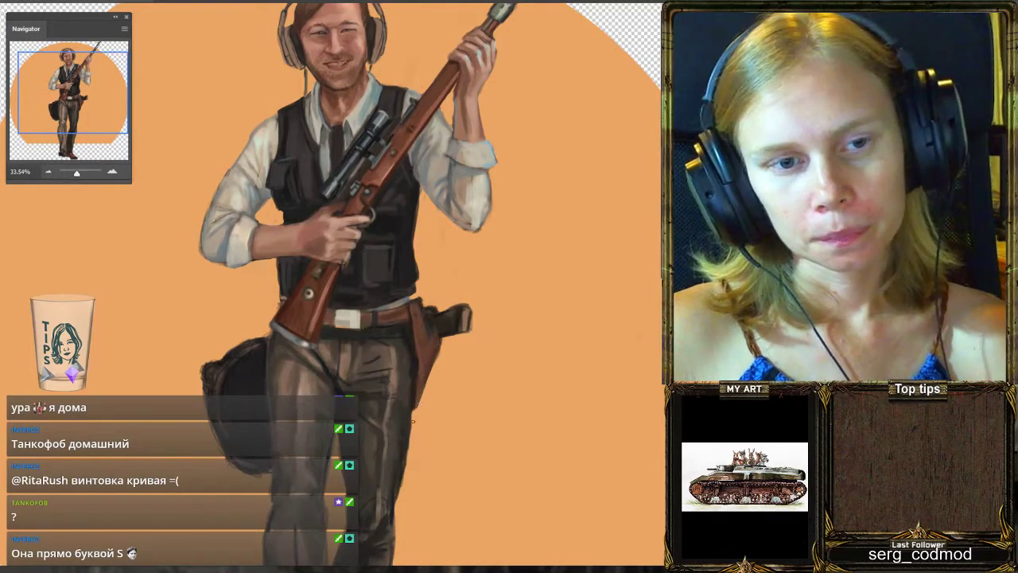
scroll(440, 340, "down", 3)
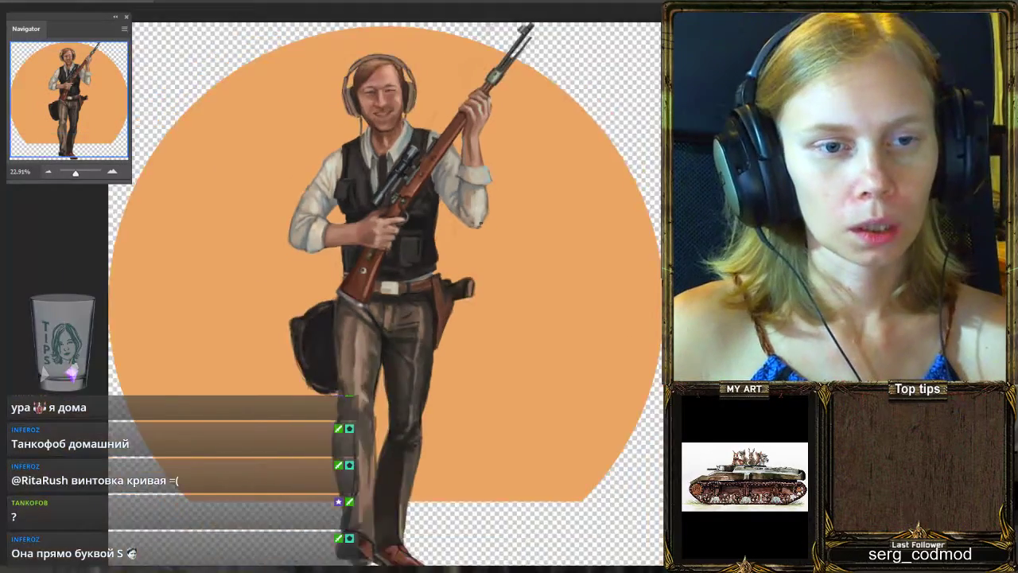
scroll(451, 316, "up", 3)
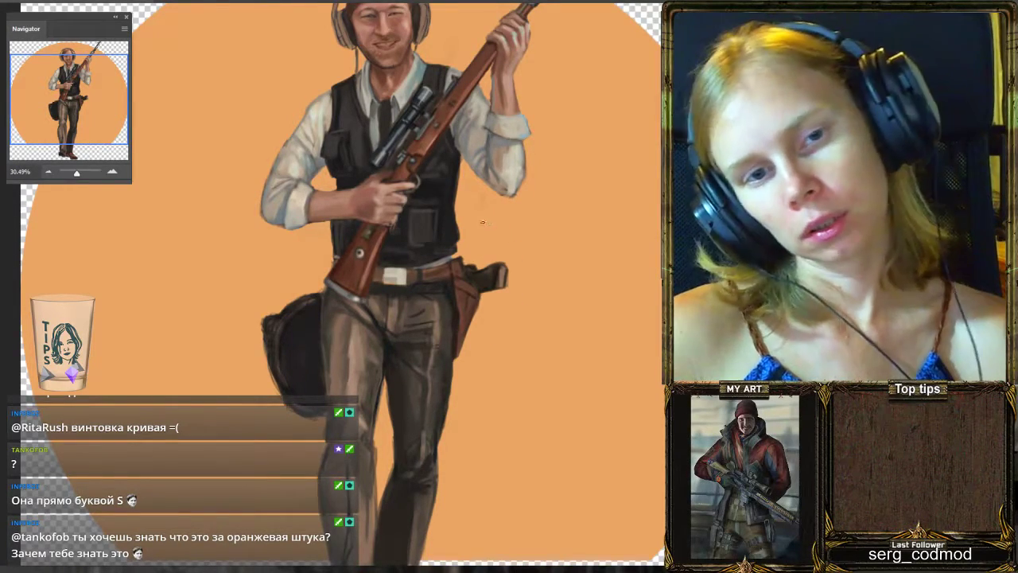
scroll(482, 223, "down", 1)
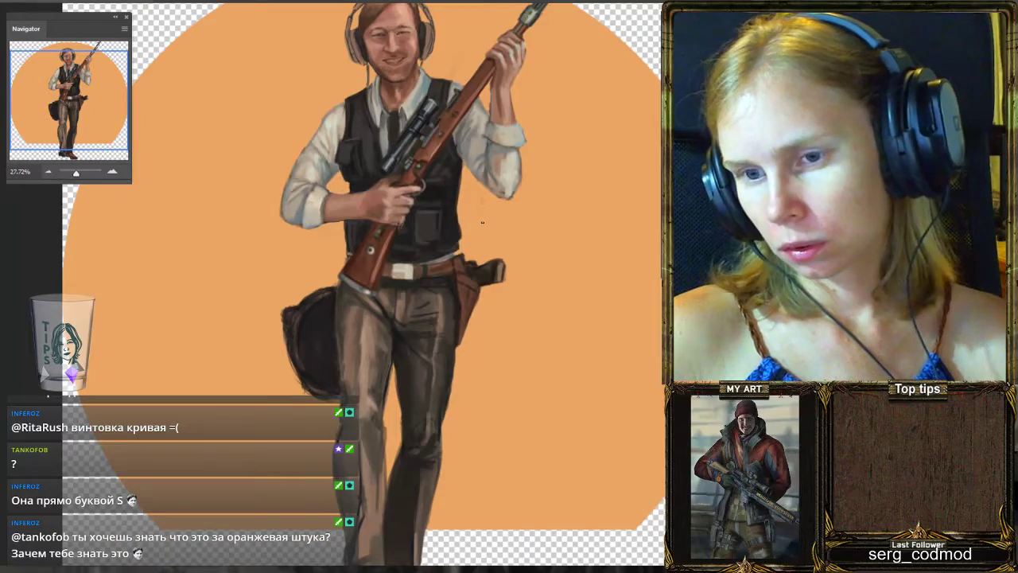
scroll(482, 217, "down", 2)
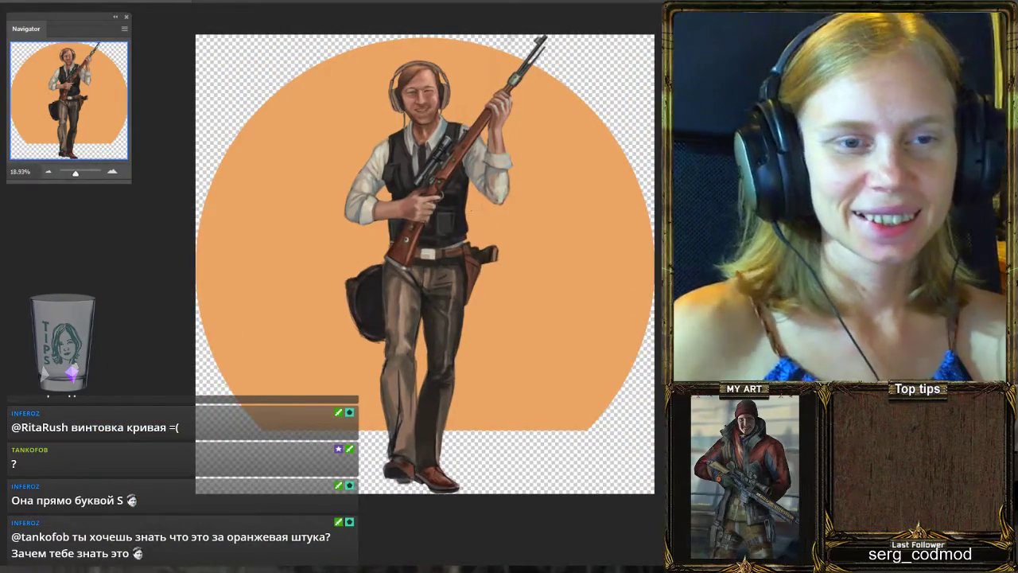
scroll(482, 223, "up", 8)
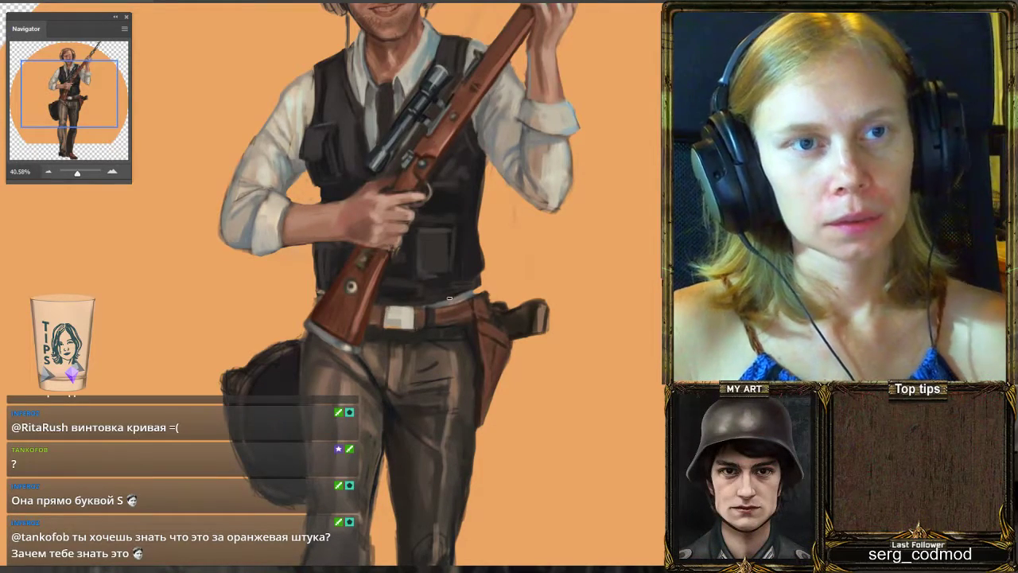
Dab a darker tone on the belt buckle patch, repaint it clean orange, and zoom out to check.
scroll(524, 372, "down", 1)
scroll(524, 372, "up", 1)
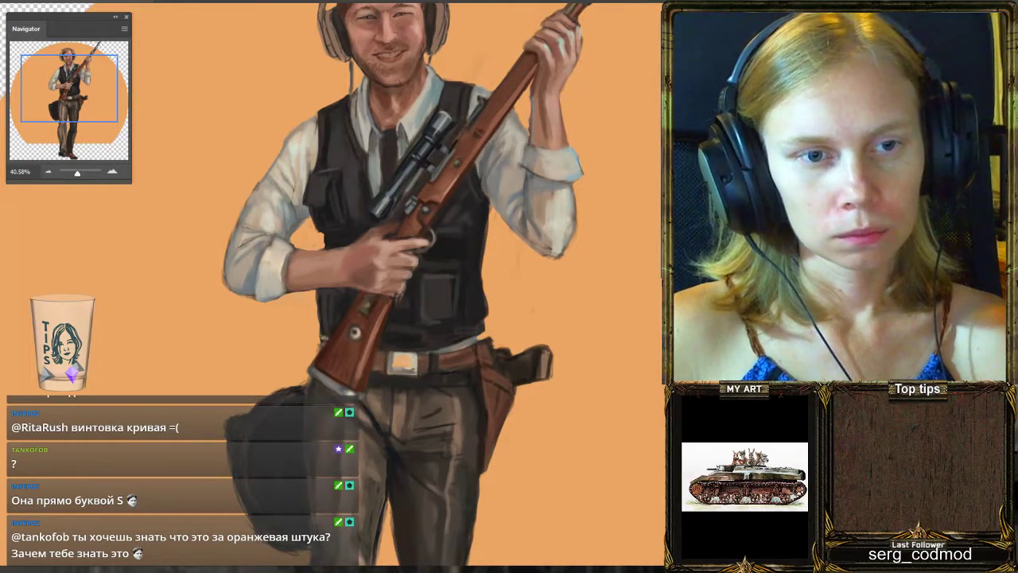
scroll(391, 315, "down", 3)
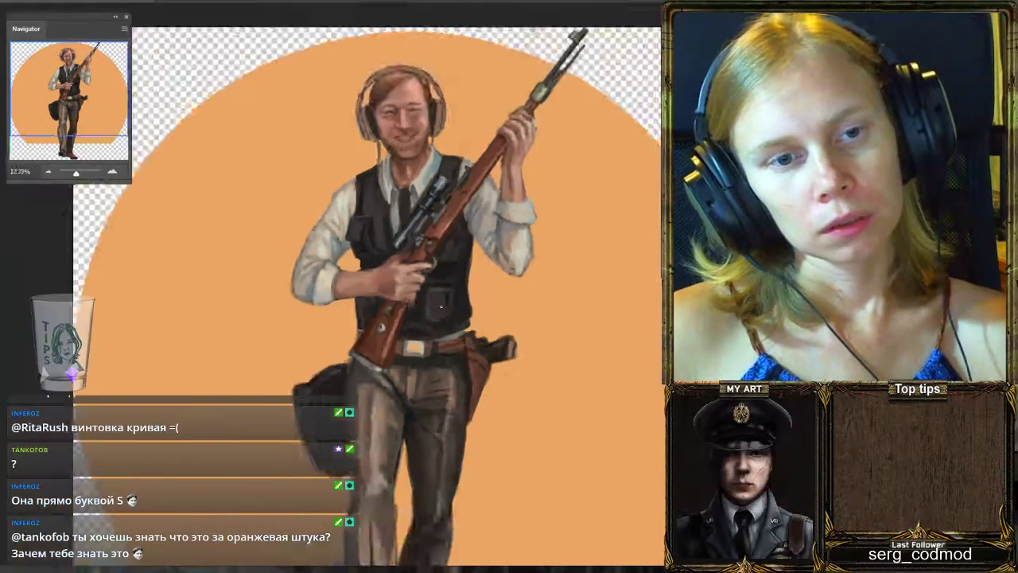
scroll(424, 276, "up", 2)
scroll(424, 276, "up", 1)
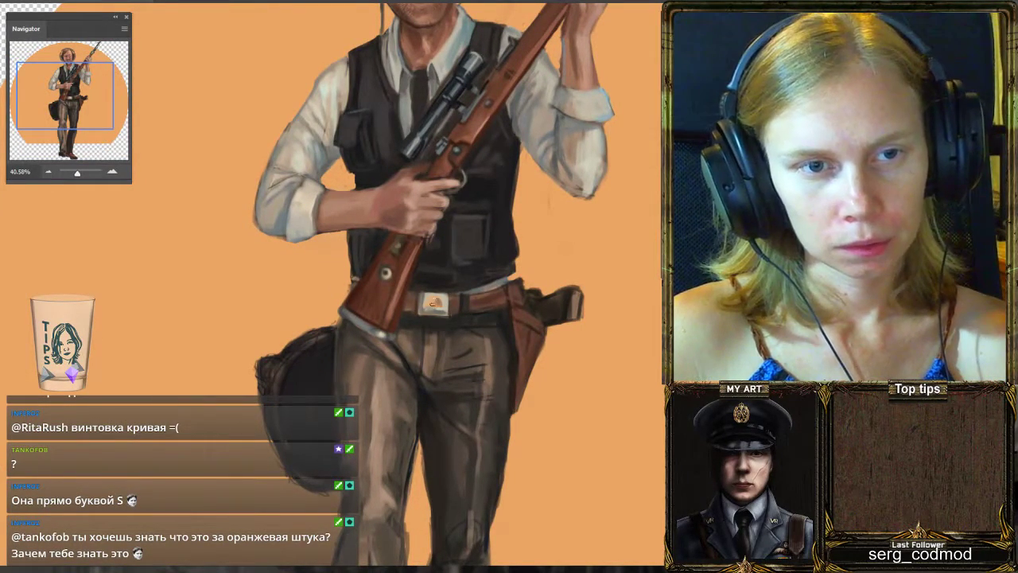
left_click_drag(434, 302, 437, 302)
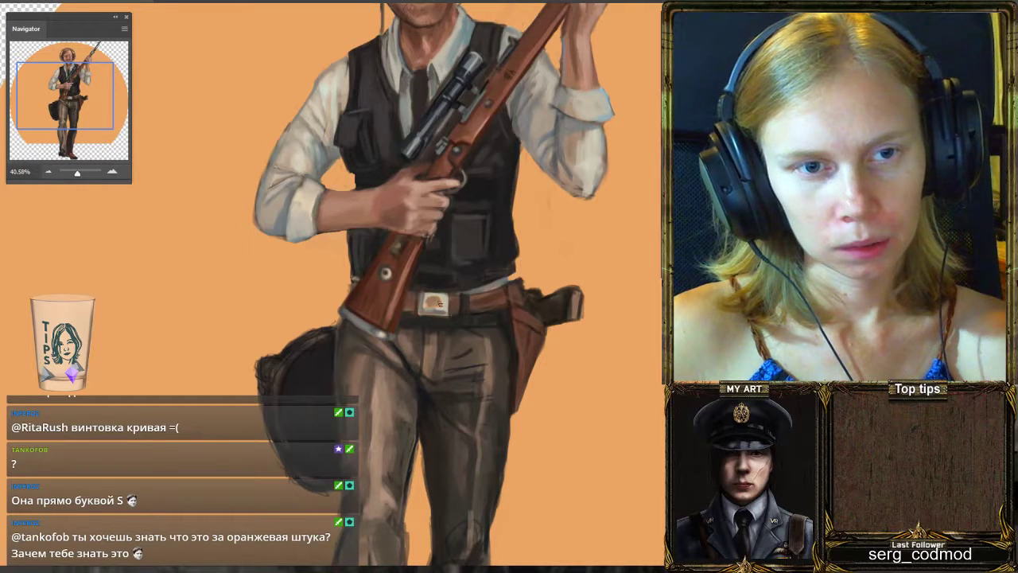
left_click(442, 305)
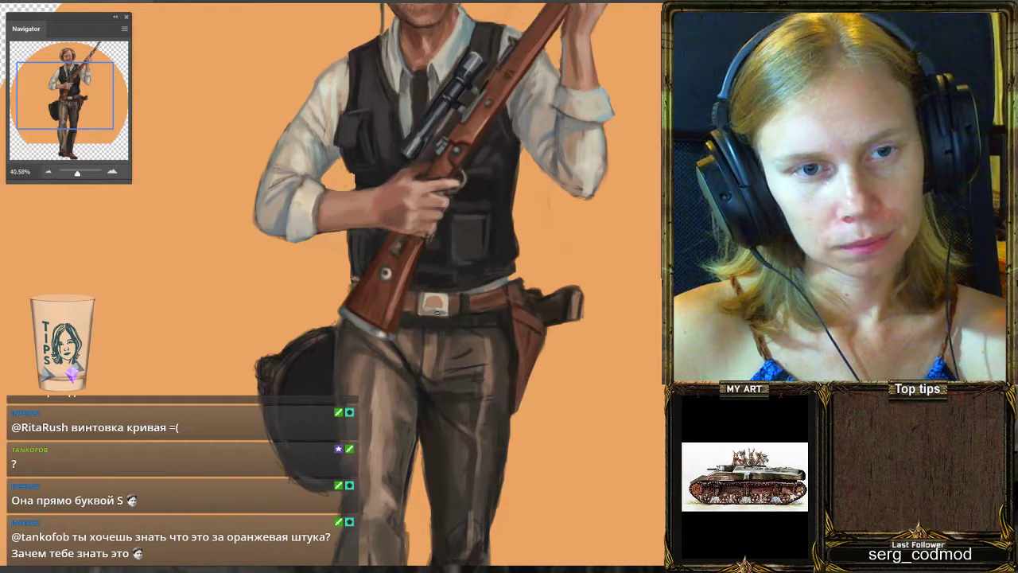
left_click_drag(446, 304, 425, 312)
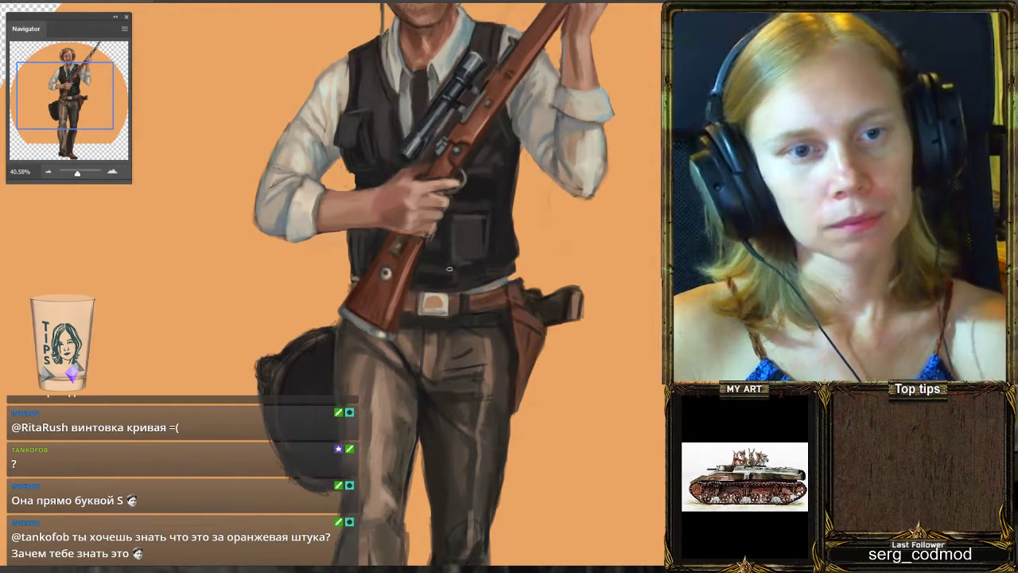
scroll(449, 268, "down", 5)
scroll(478, 319, "up", 2)
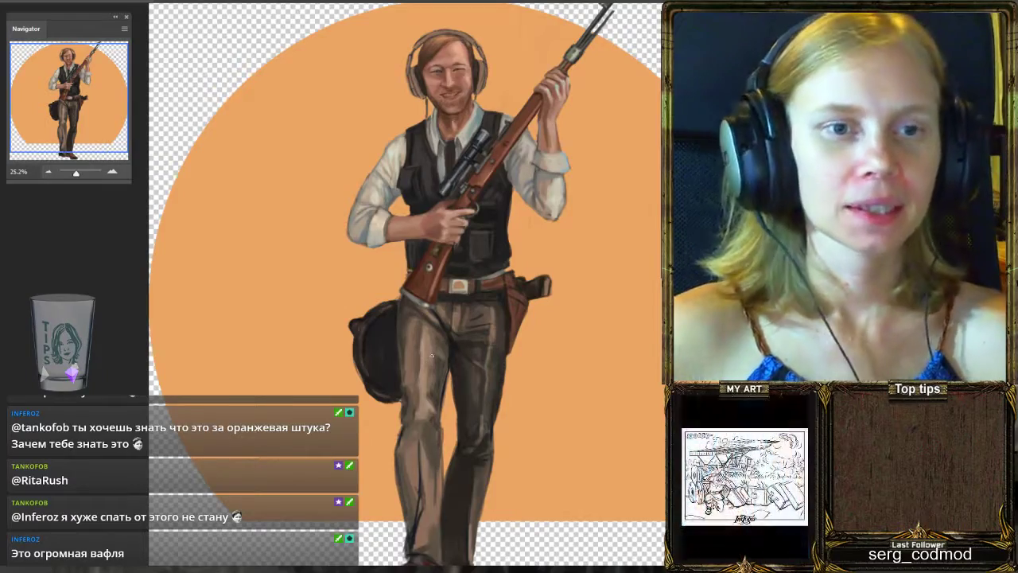
scroll(380, 396, "down", 3)
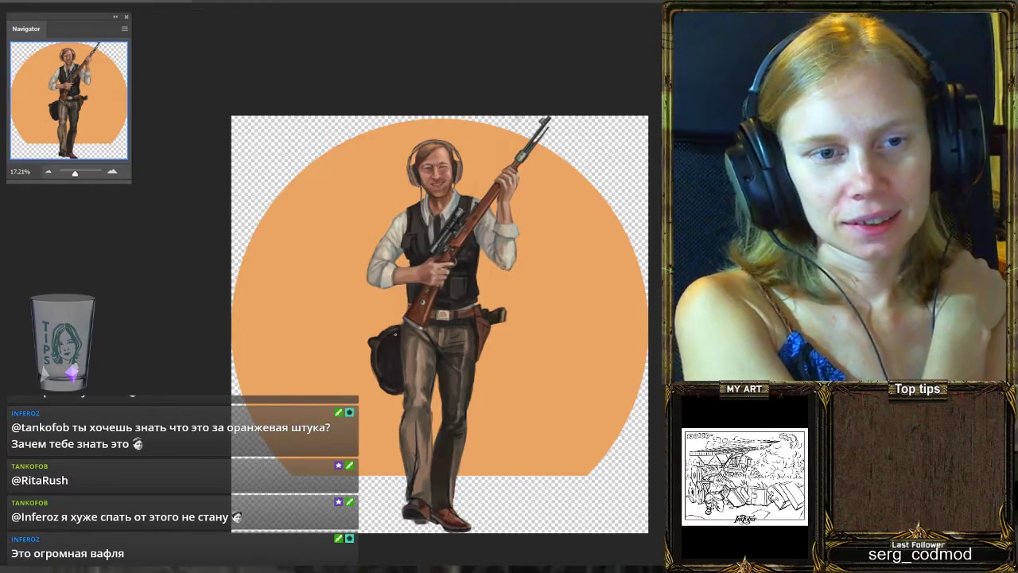
scroll(407, 331, "up", 5)
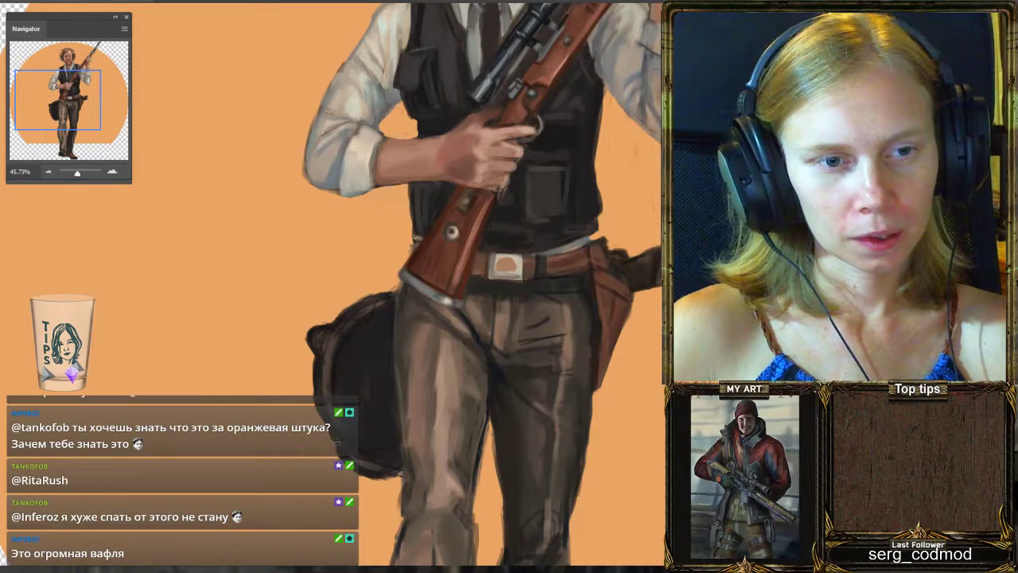
key("ctrl+0")
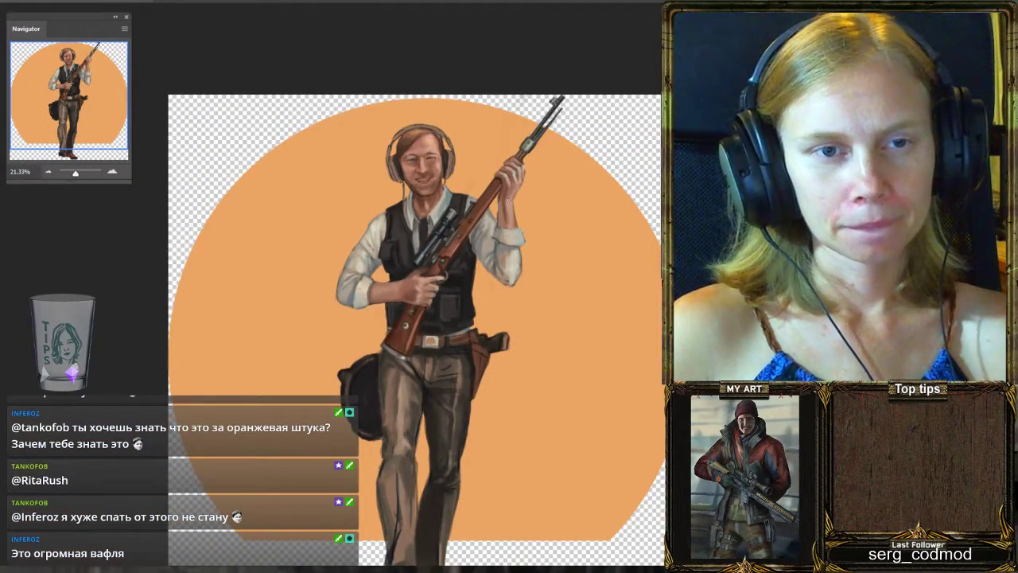
scroll(507, 200, "up", 3)
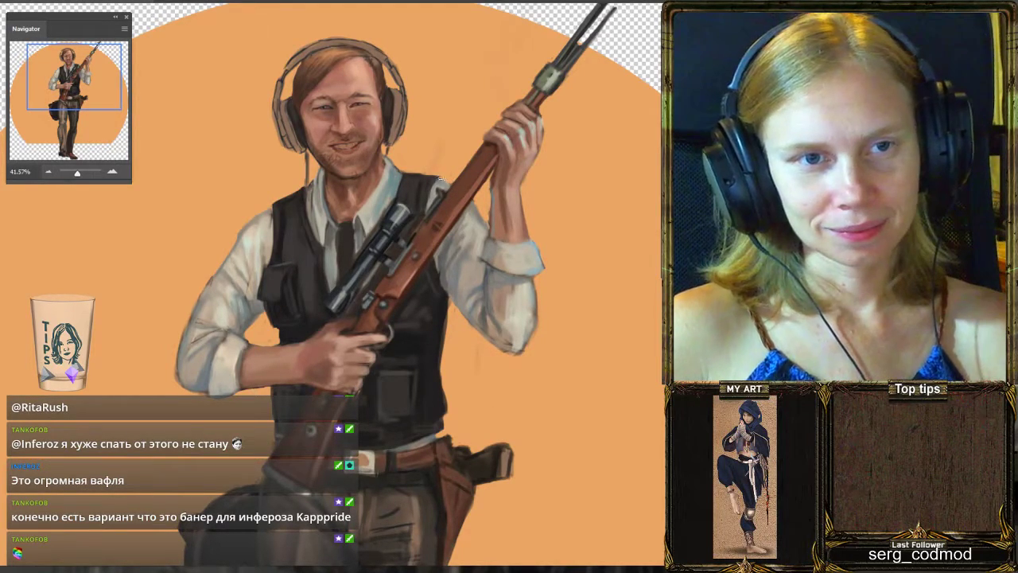
left_click(437, 181, "alt")
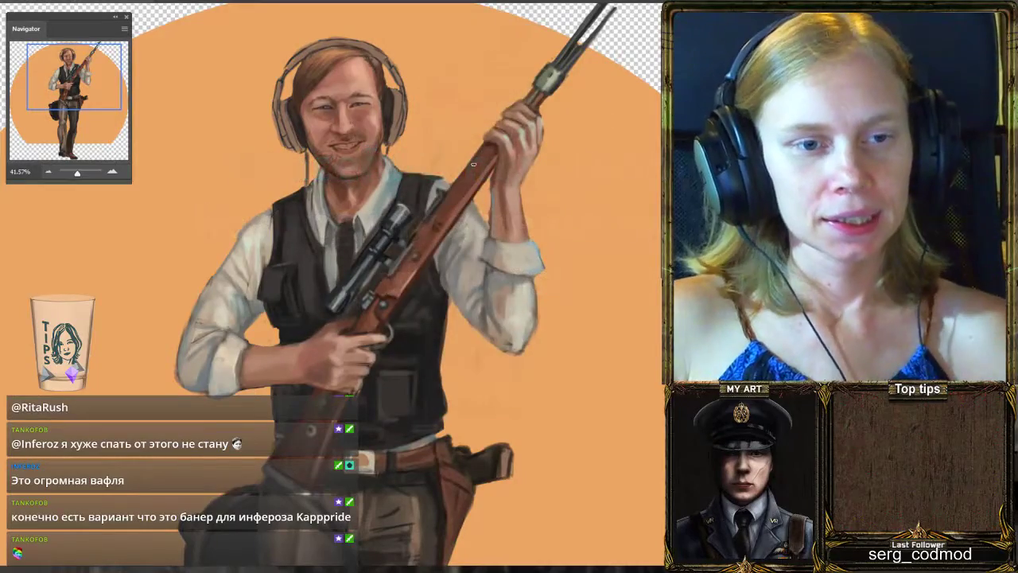
key("ctrl+0")
scroll(501, 151, "up", 1)
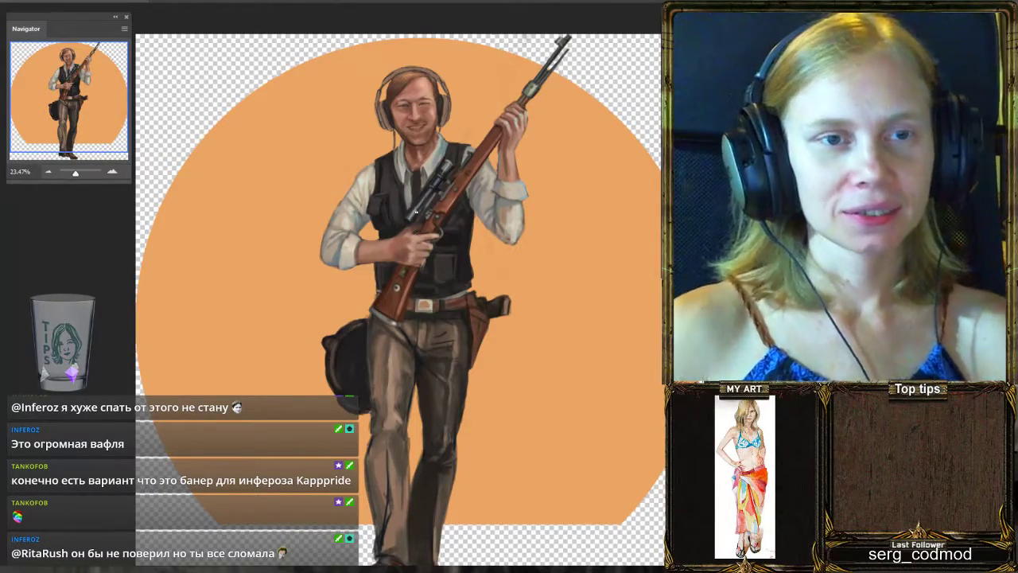
scroll(394, 350, "up", 1)
scroll(486, 224, "up", 6)
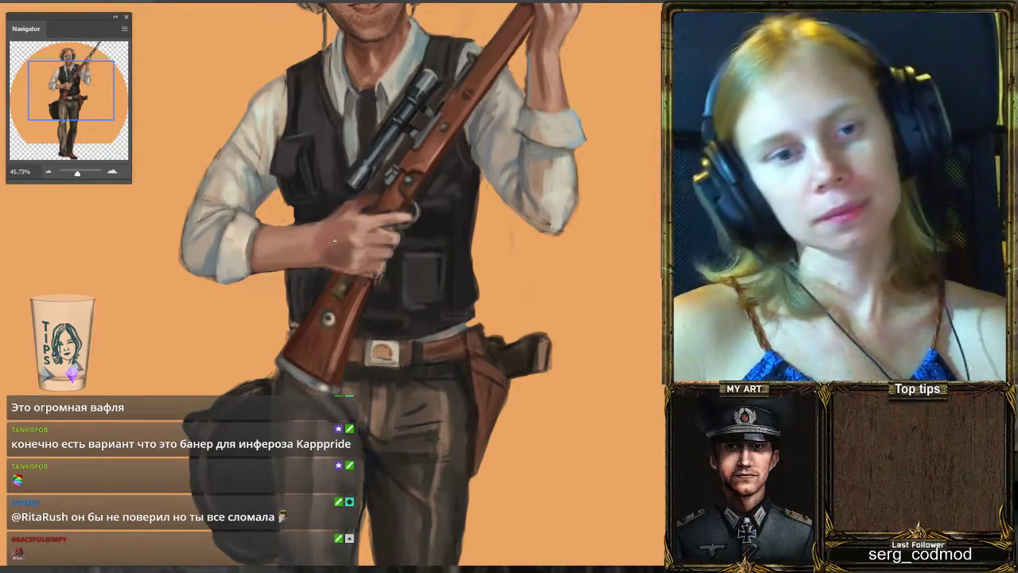
scroll(335, 240, "down", 4)
scroll(353, 288, "up", 2)
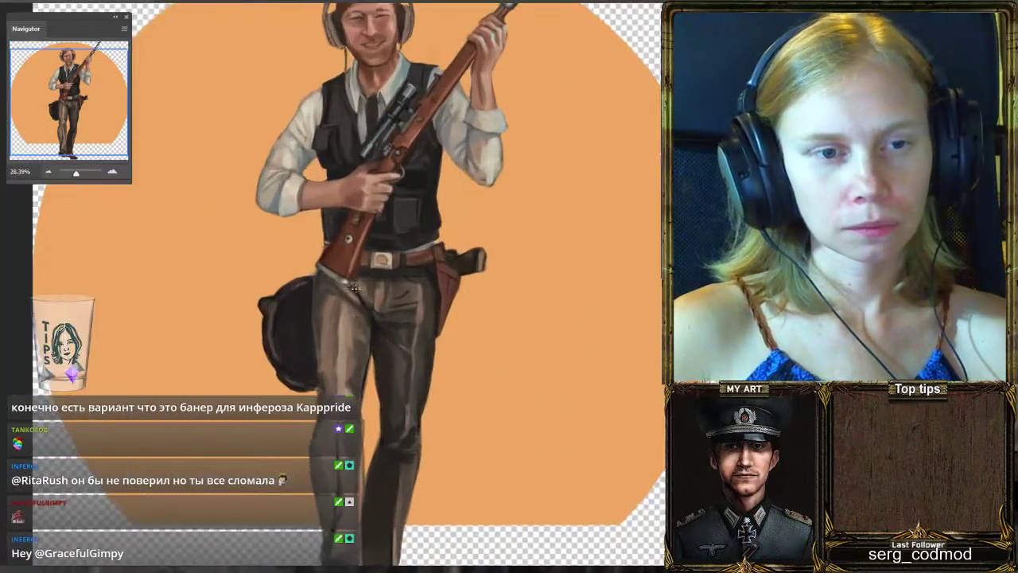
scroll(354, 288, "up", 1)
scroll(366, 290, "down", 2)
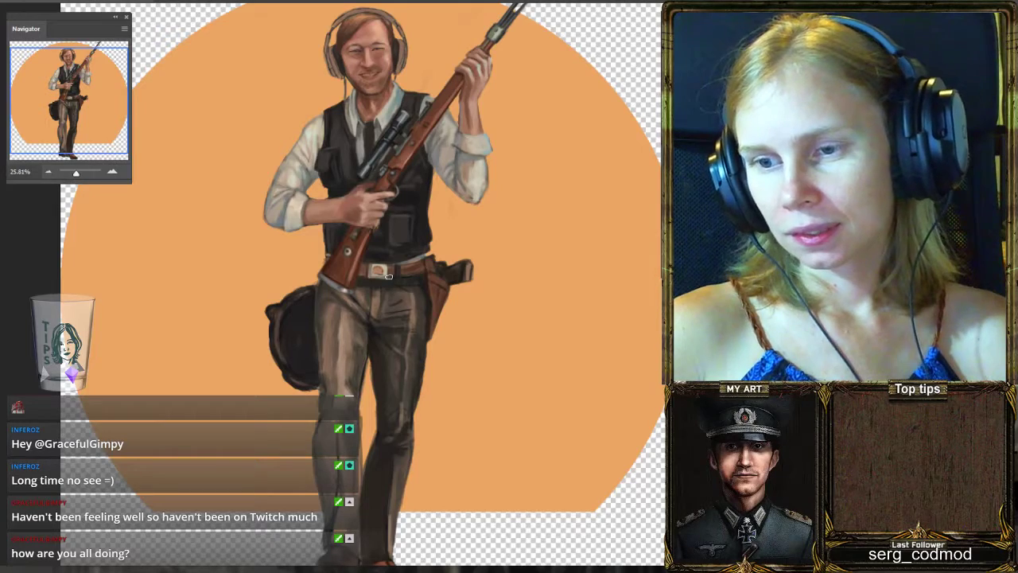
scroll(389, 275, "up", 4)
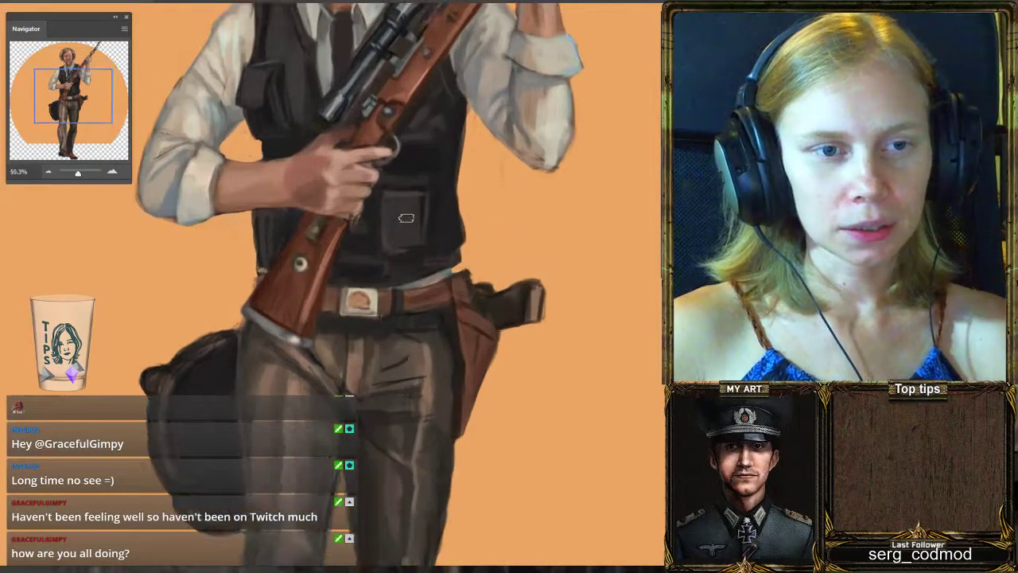
left_click(363, 297, "alt")
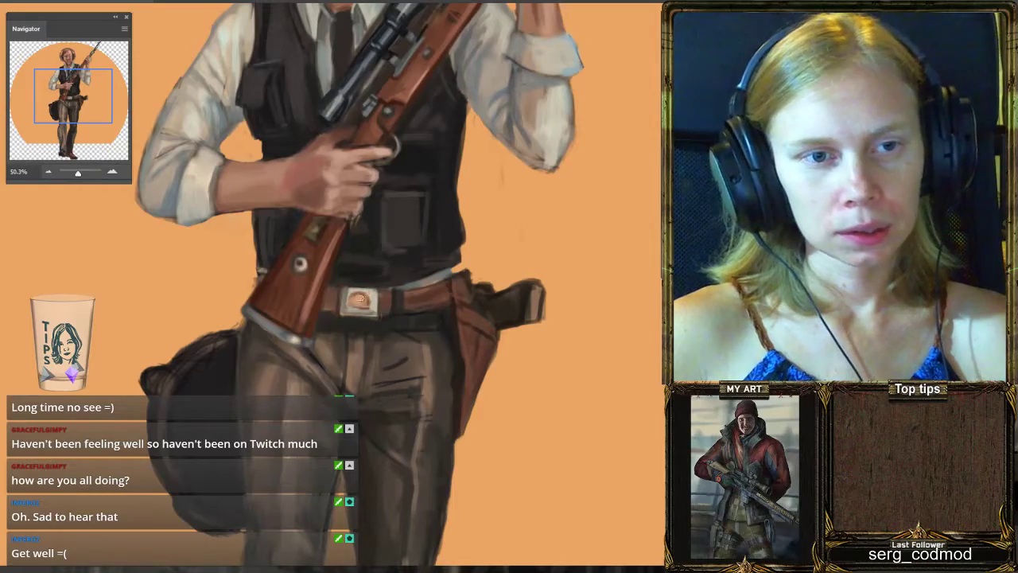
key("ctrl+minus")
key("ctrl+minus")
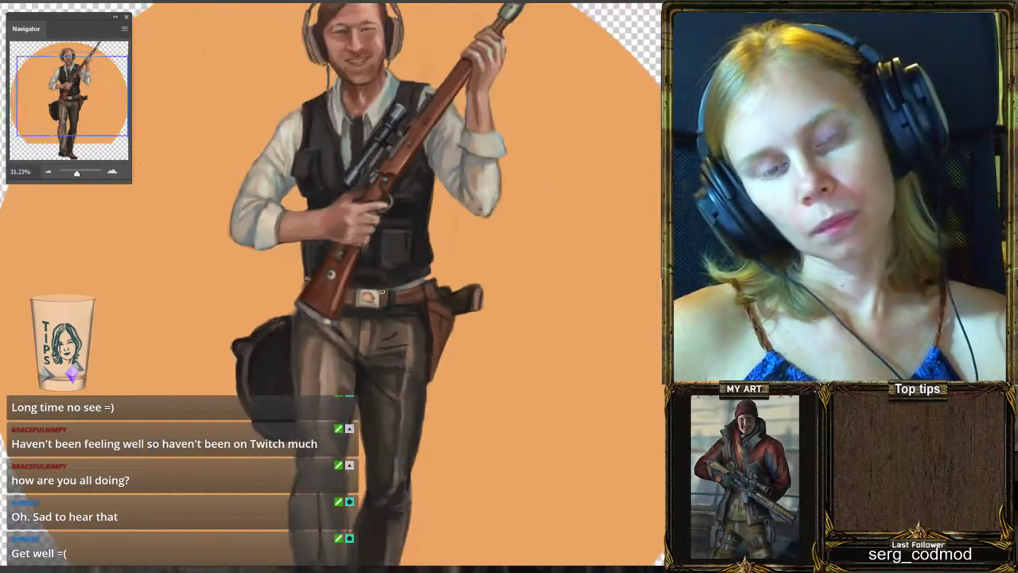
key("ctrl+0")
scroll(397, 248, "up", 1)
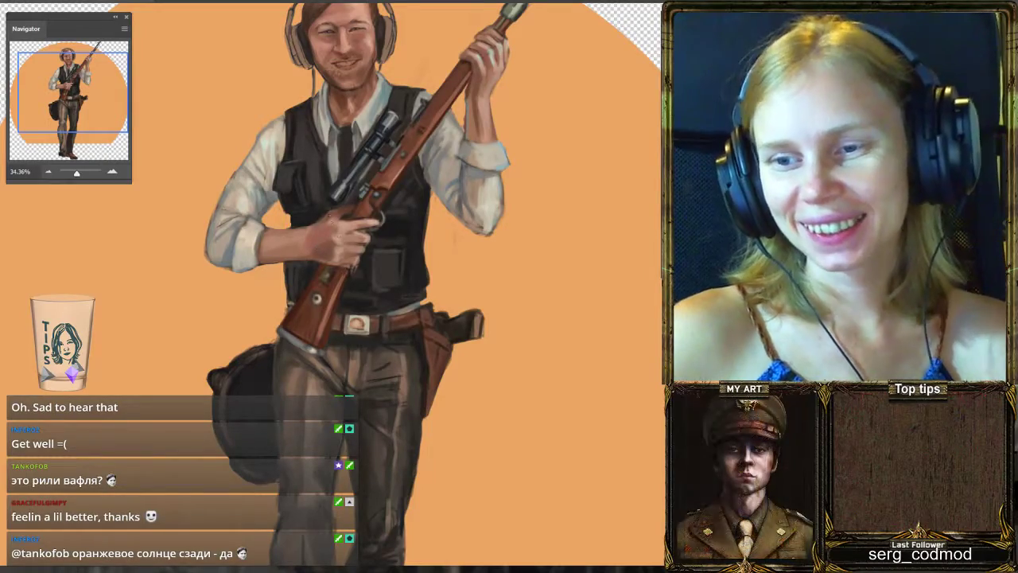
scroll(330, 203, "down", 1)
scroll(330, 203, "down", 1)
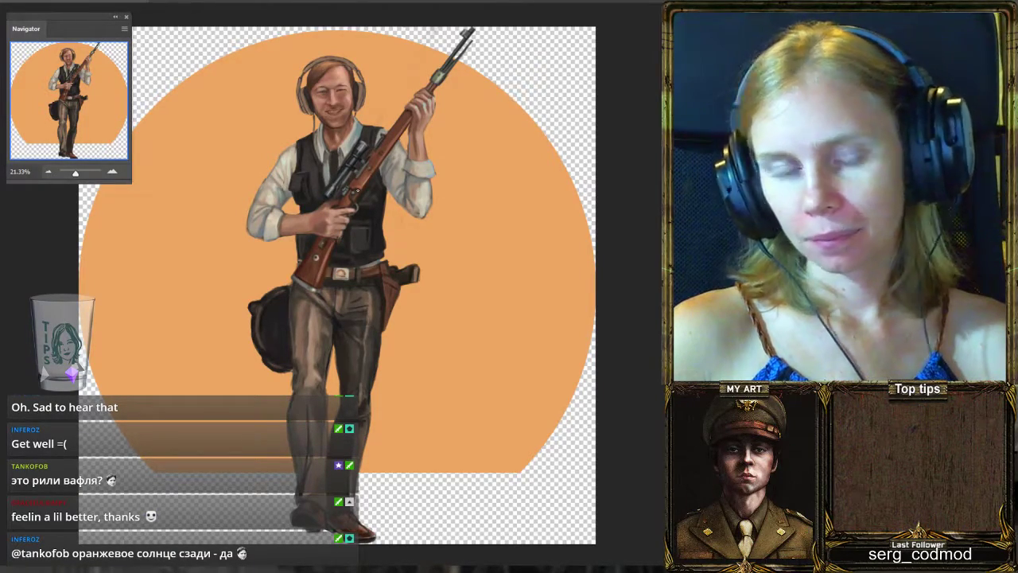
scroll(378, 159, "down", 2)
scroll(378, 159, "up", 3)
scroll(378, 159, "down", 3)
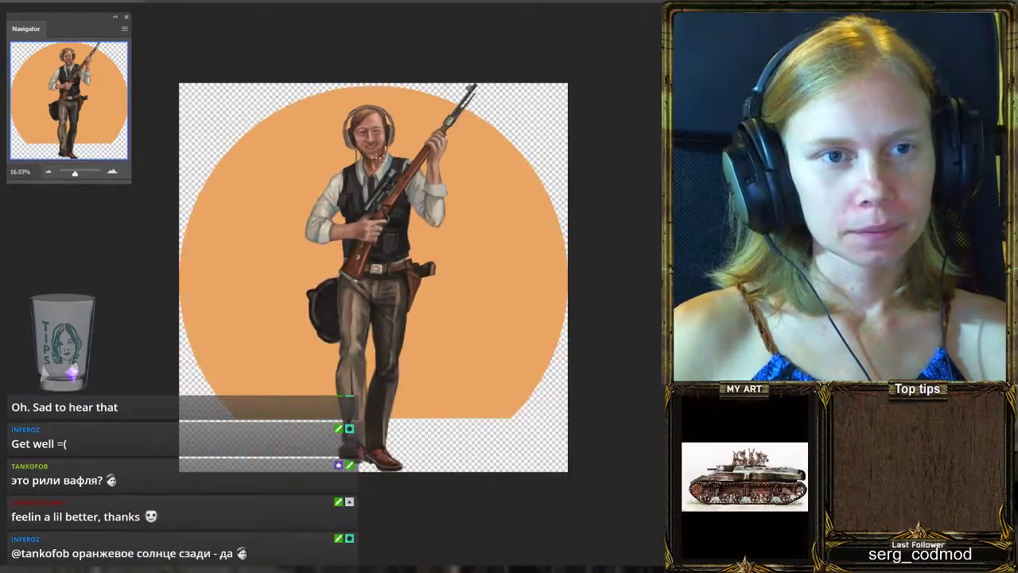
scroll(377, 156, "up", 1)
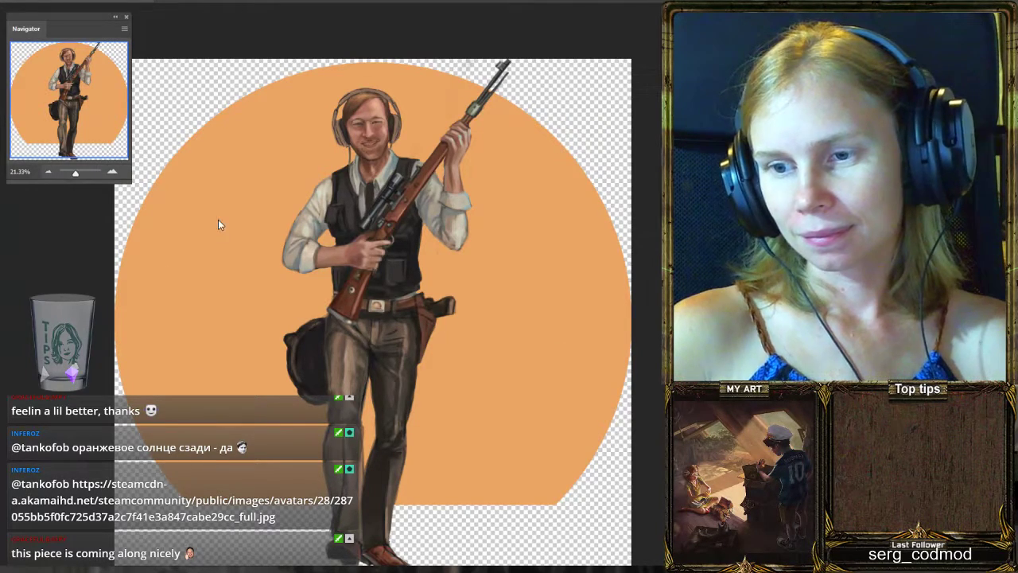
scroll(511, 188, "down", 2)
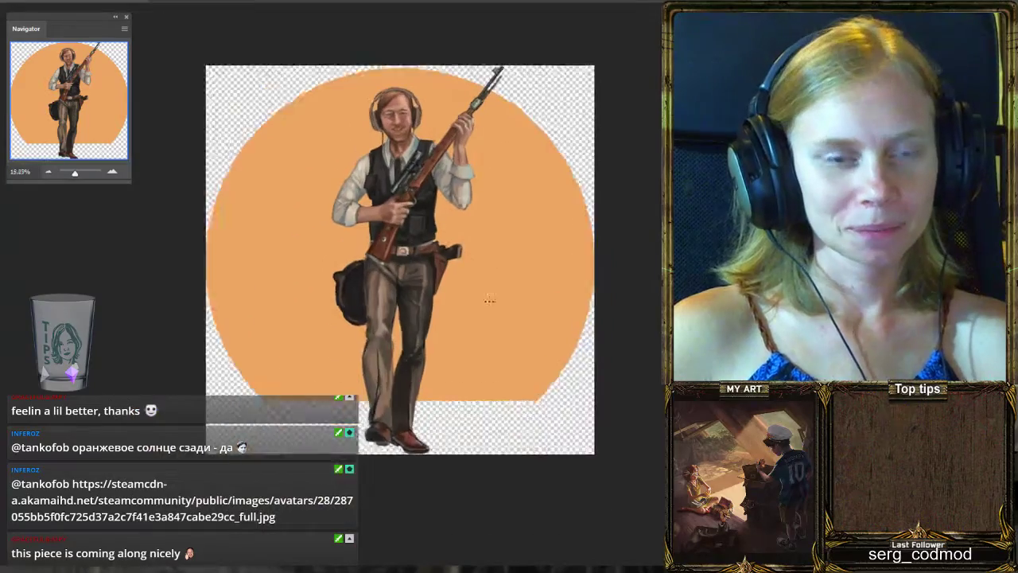
scroll(511, 188, "up", 1)
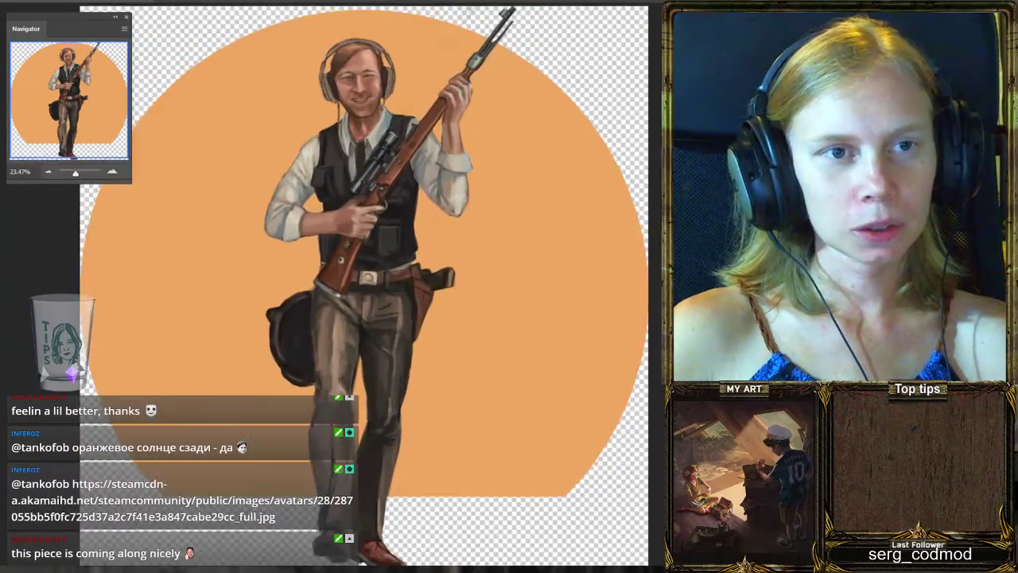
scroll(510, 188, "down", 1)
scroll(454, 131, "up", 1)
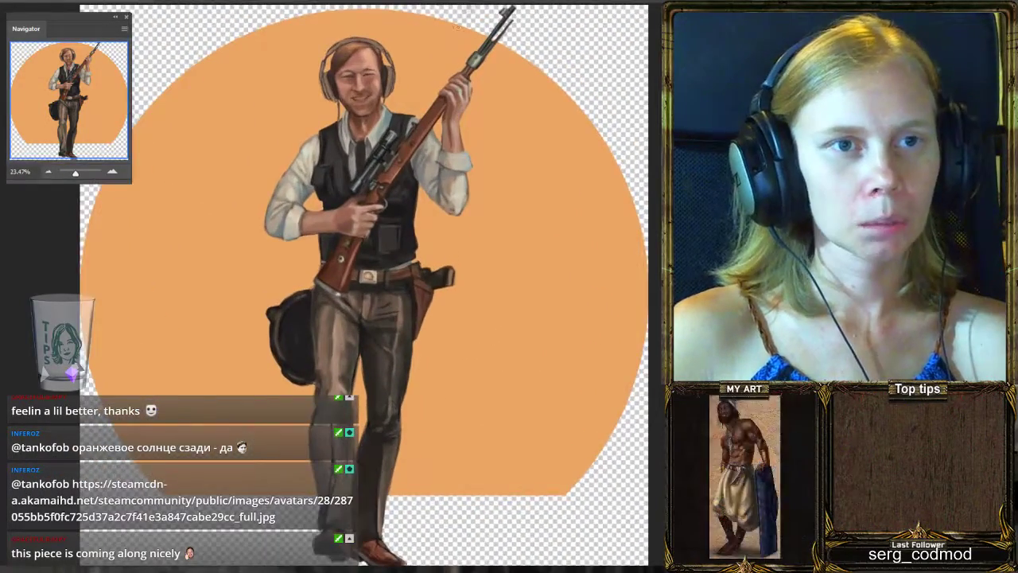
scroll(455, 308, "down", 1)
scroll(455, 308, "up", 2)
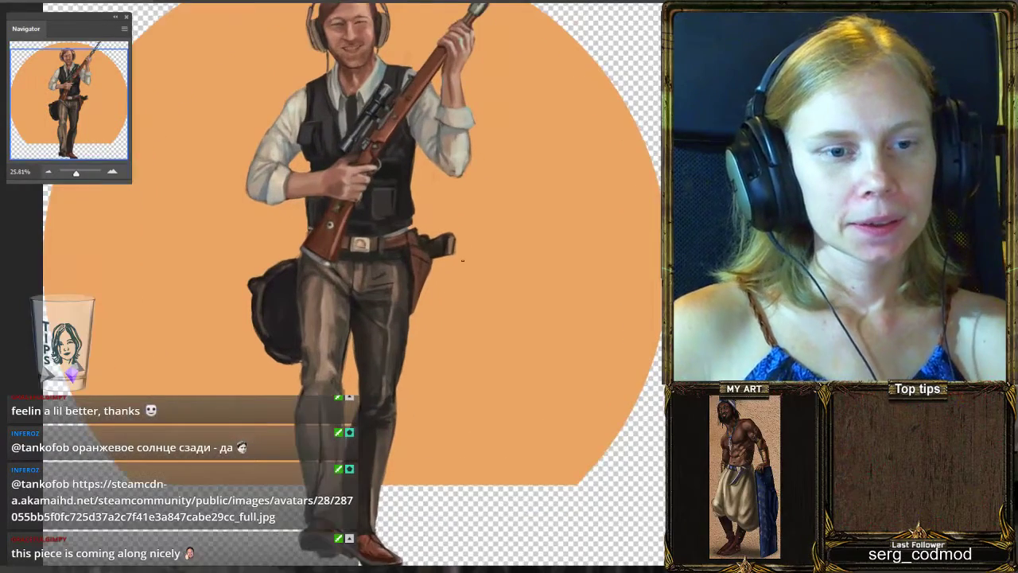
scroll(455, 308, "down", 1)
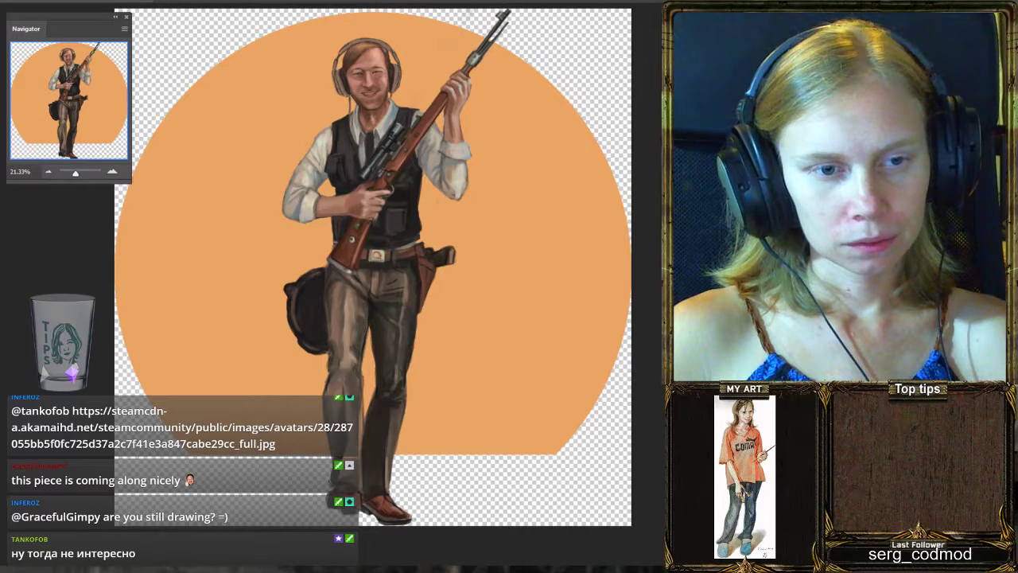
scroll(372, 480, "up", 1)
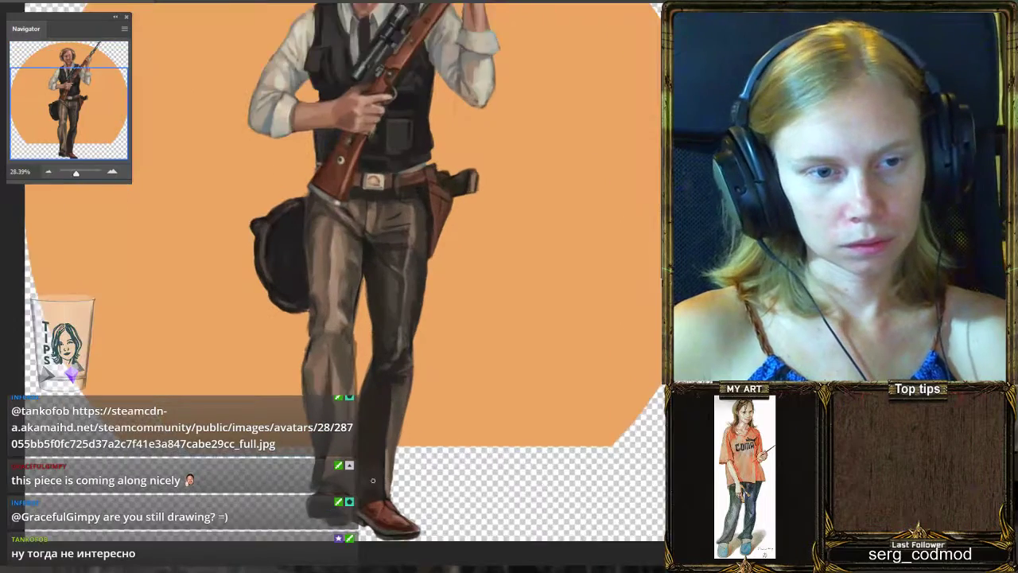
scroll(372, 481, "up", 1)
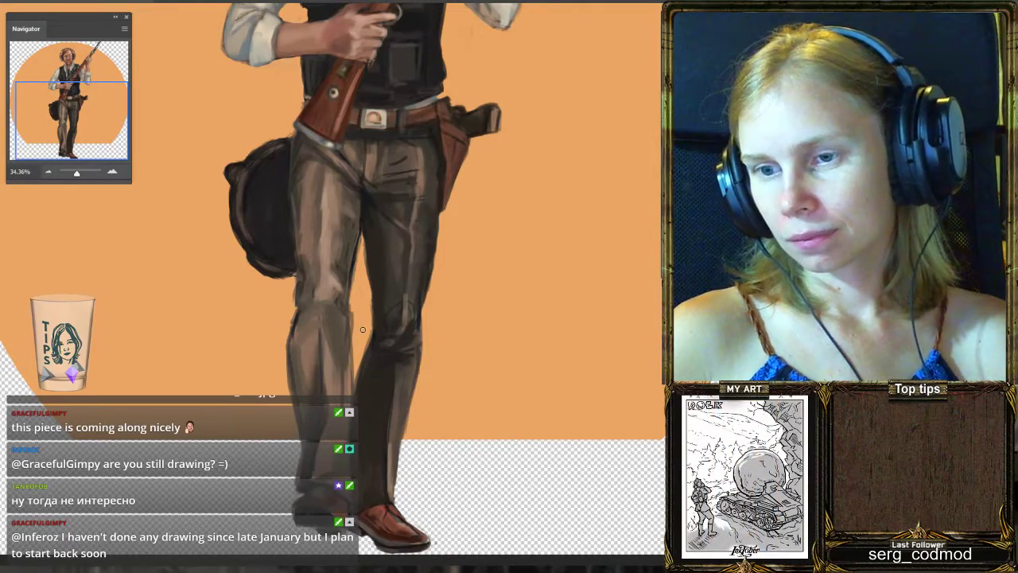
scroll(363, 330, "down", 5)
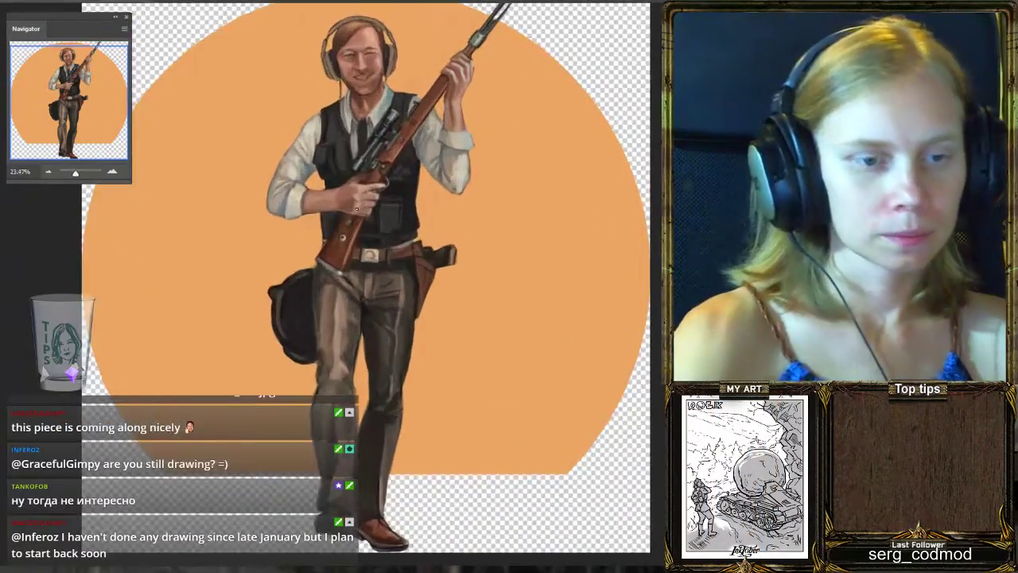
scroll(356, 209, "down", 3)
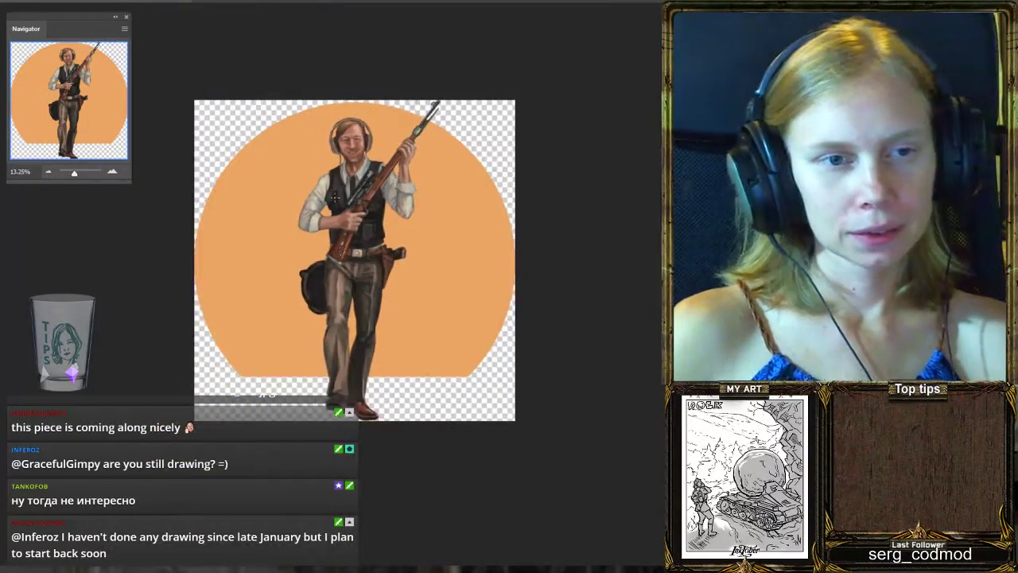
scroll(338, 156, "up", 2)
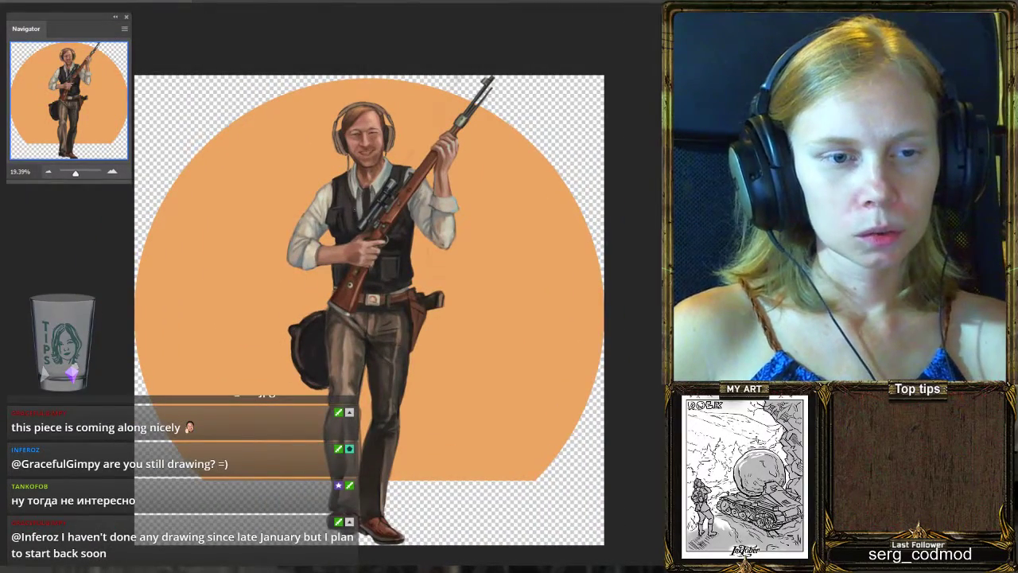
scroll(357, 252, "up", 2)
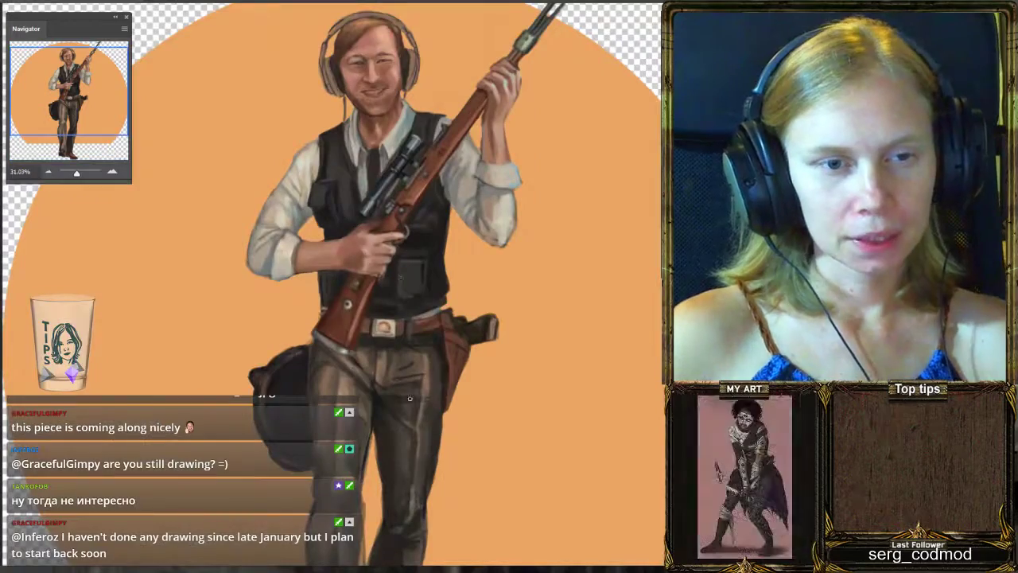
scroll(367, 306, "down", 3)
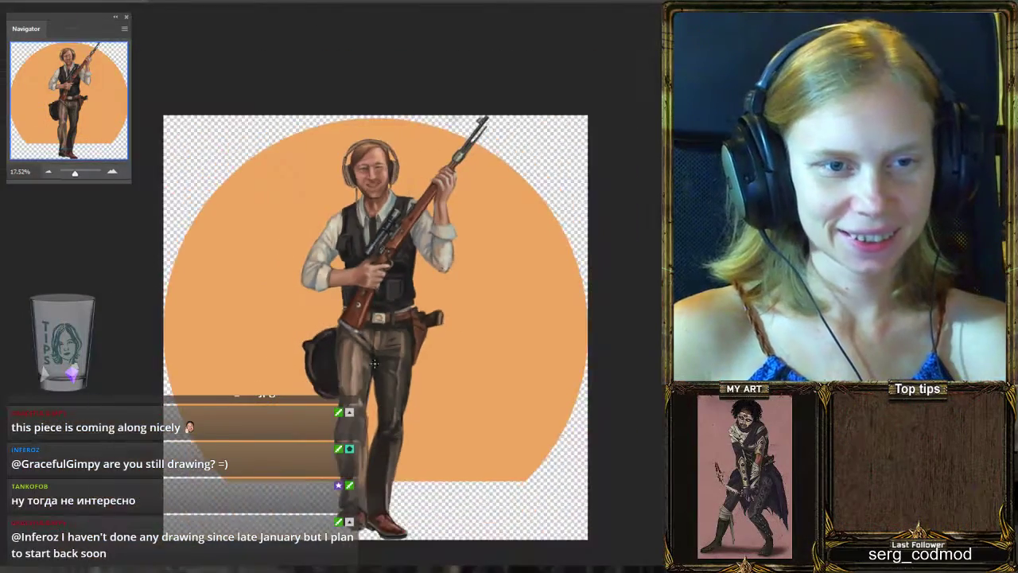
scroll(369, 487, "up", 2)
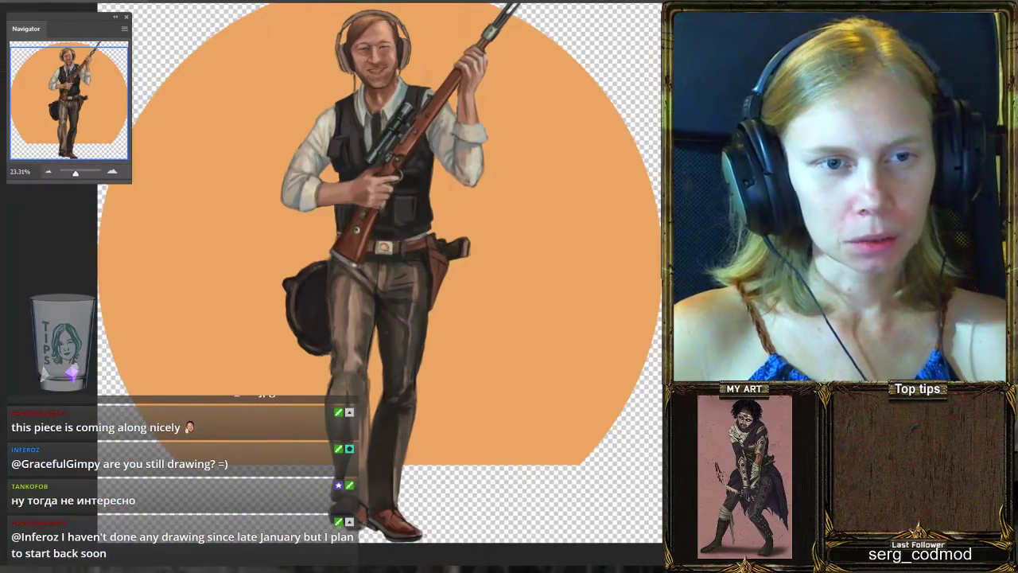
left_click(395, 301, "alt")
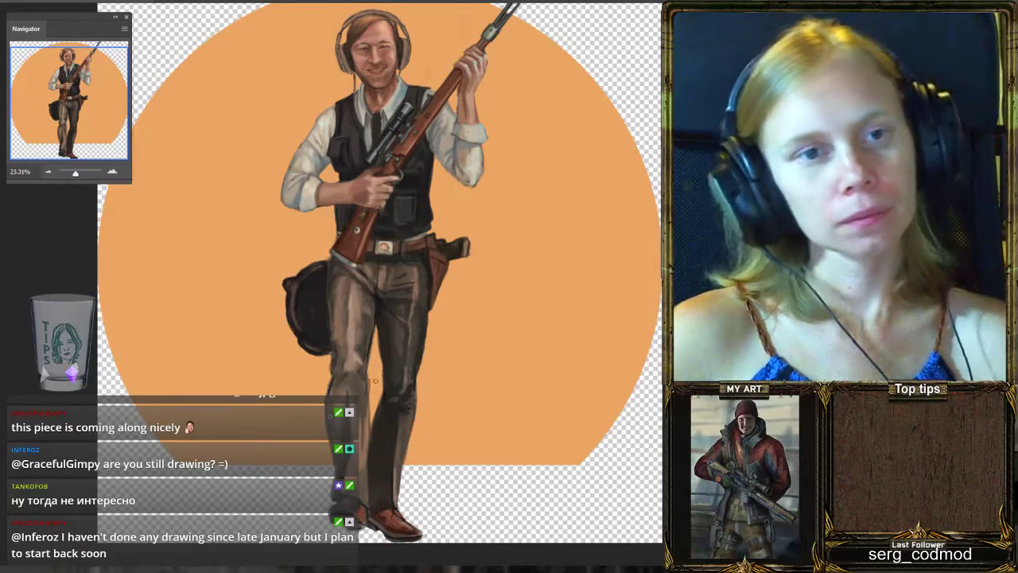
scroll(451, 222, "down", 1)
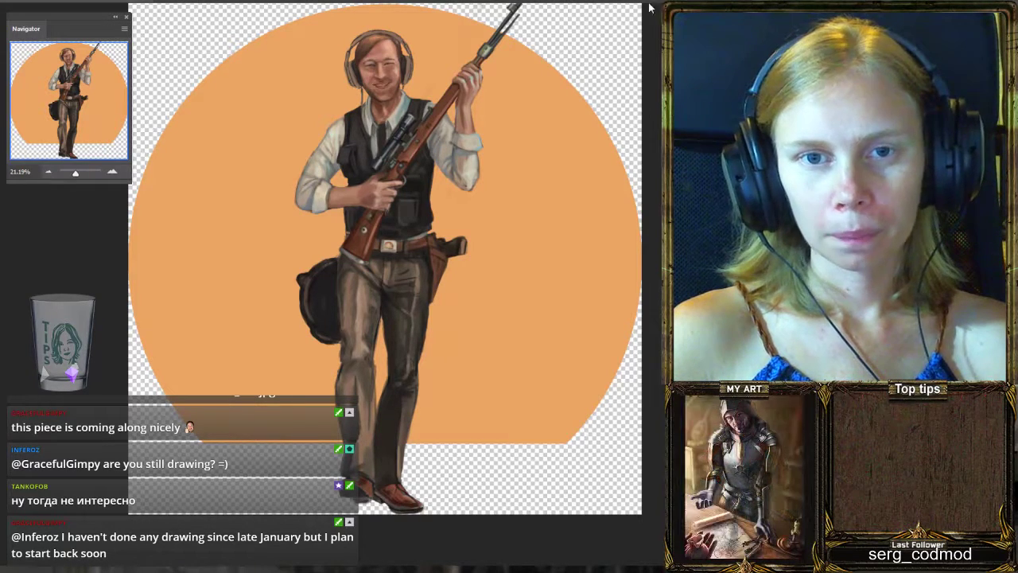
scroll(387, 101, "up", 3)
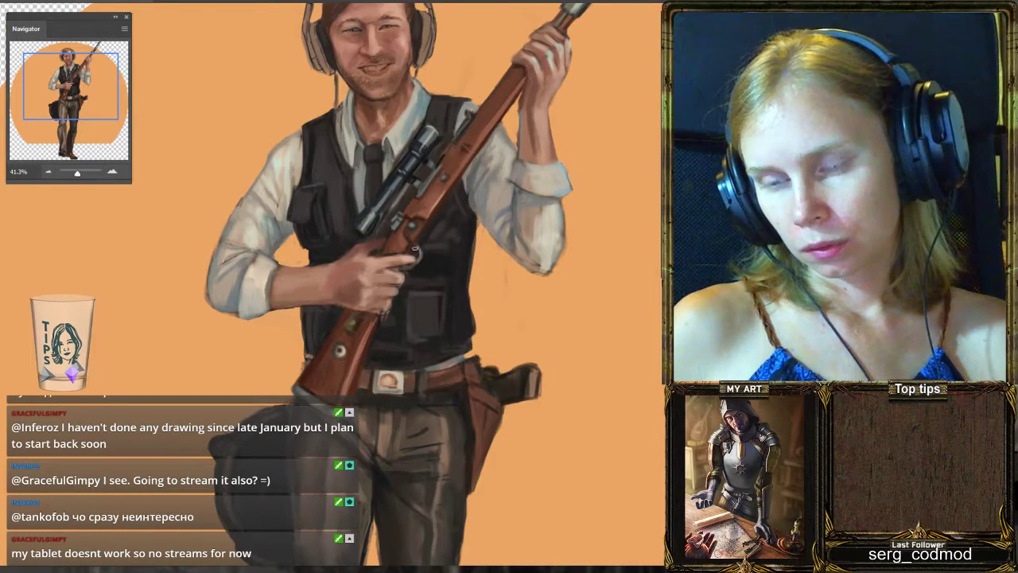
scroll(415, 249, "down", 4)
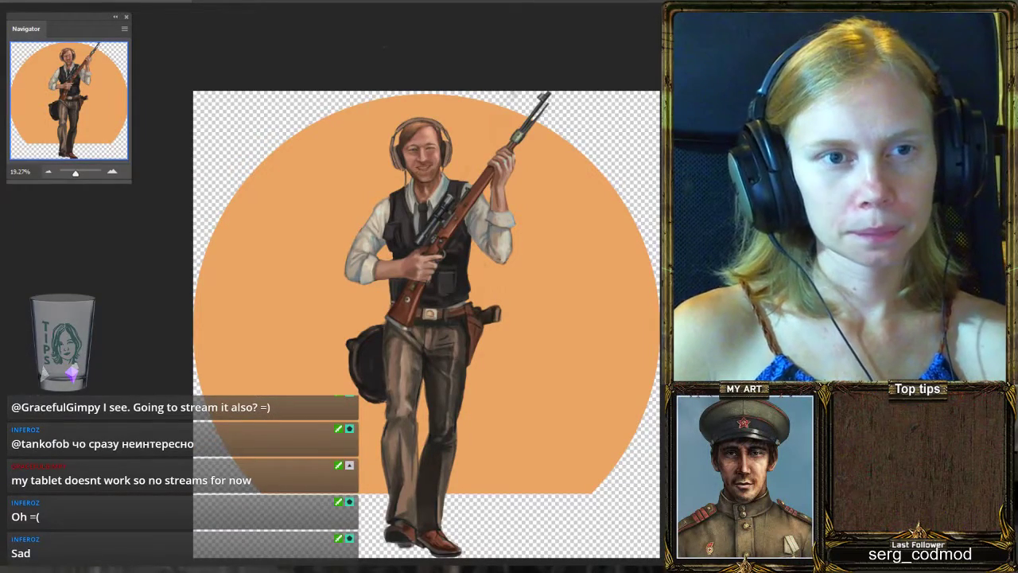
scroll(405, 88, "up", 2)
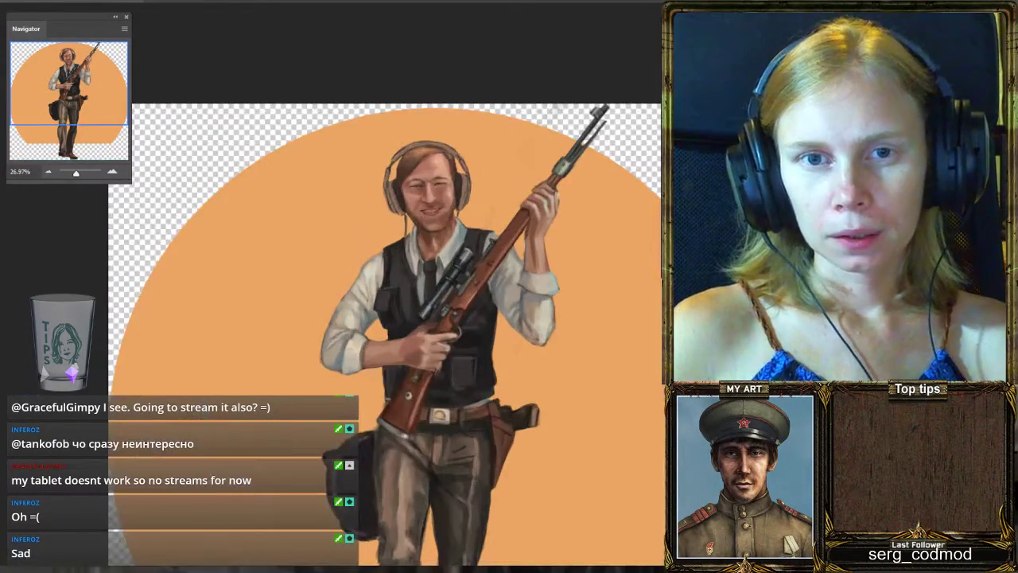
scroll(470, 113, "up", 3)
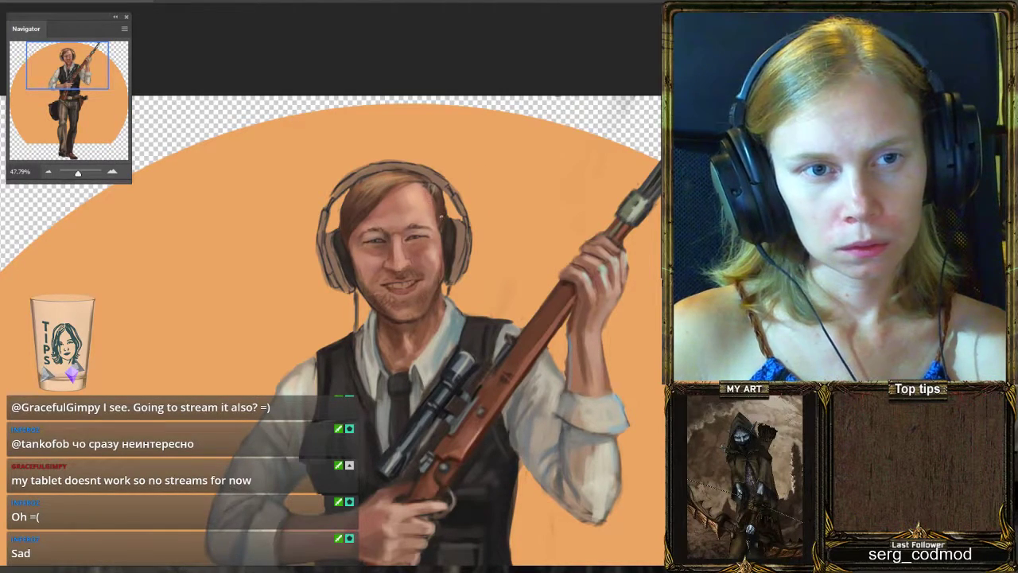
key("ctrl+0")
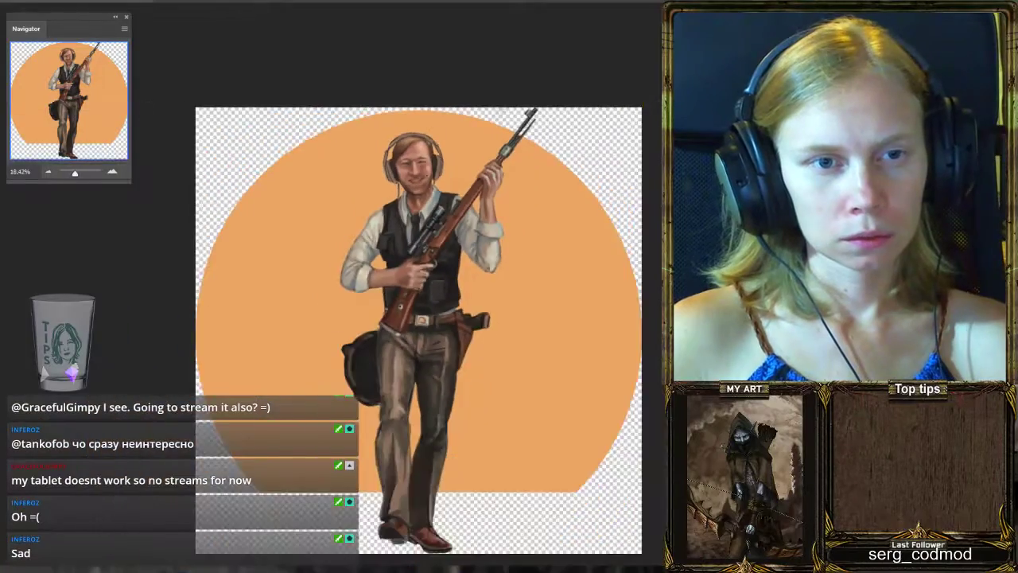
left_click_drag(418, 330, 426, 293)
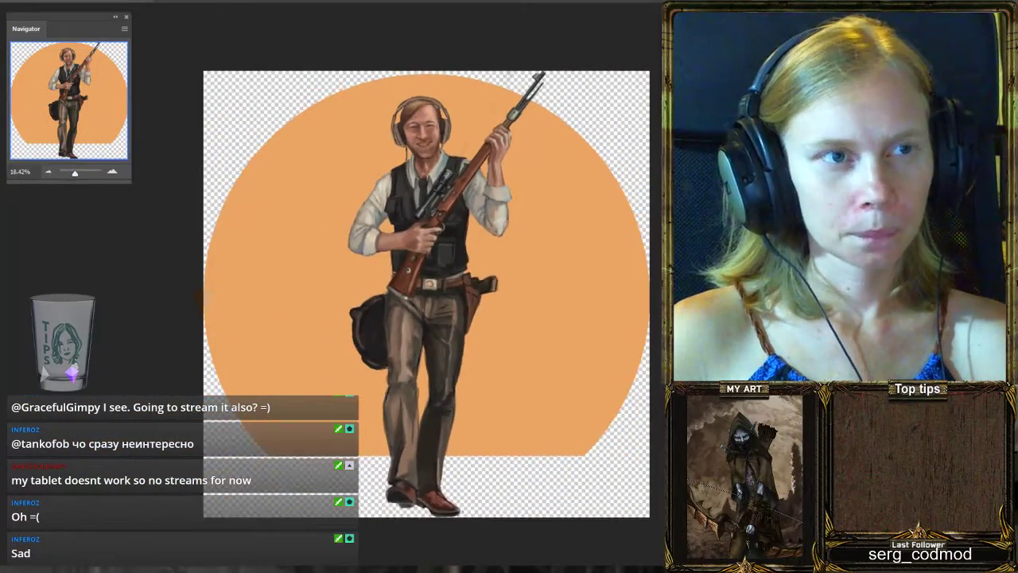
scroll(447, 40, "up", 1)
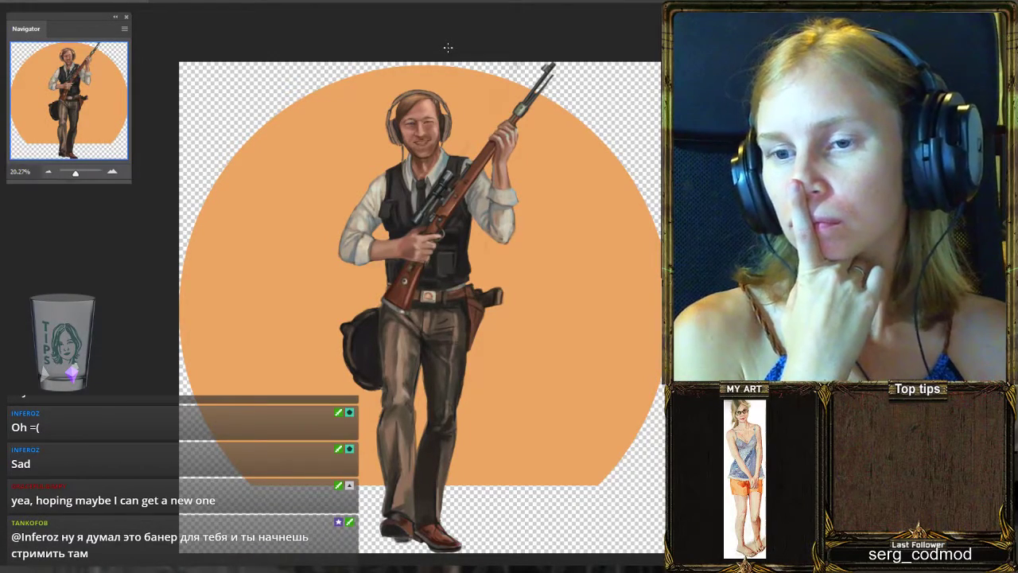
scroll(413, 168, "up", 1)
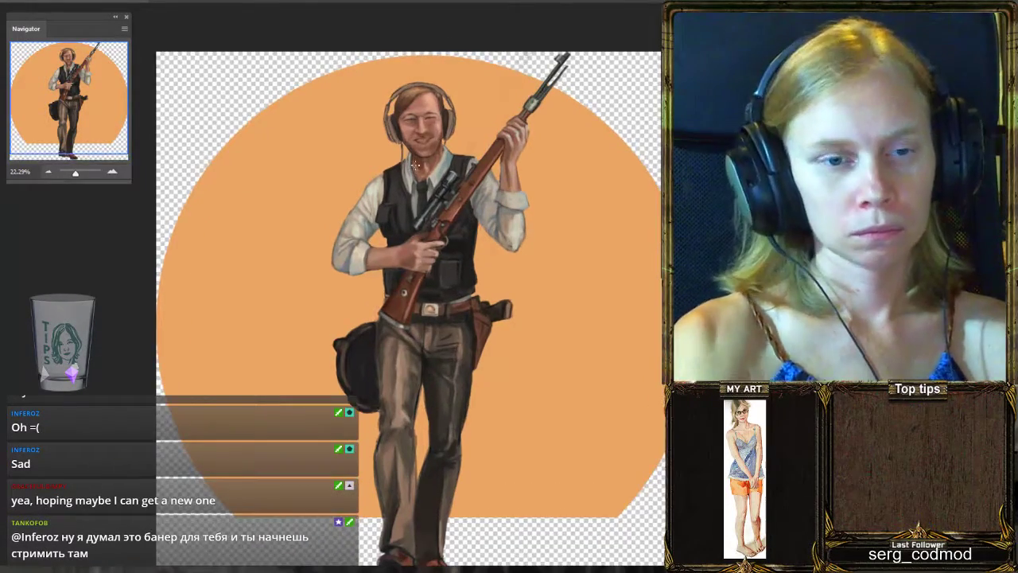
scroll(414, 167, "down", 1)
scroll(430, 215, "up", 1)
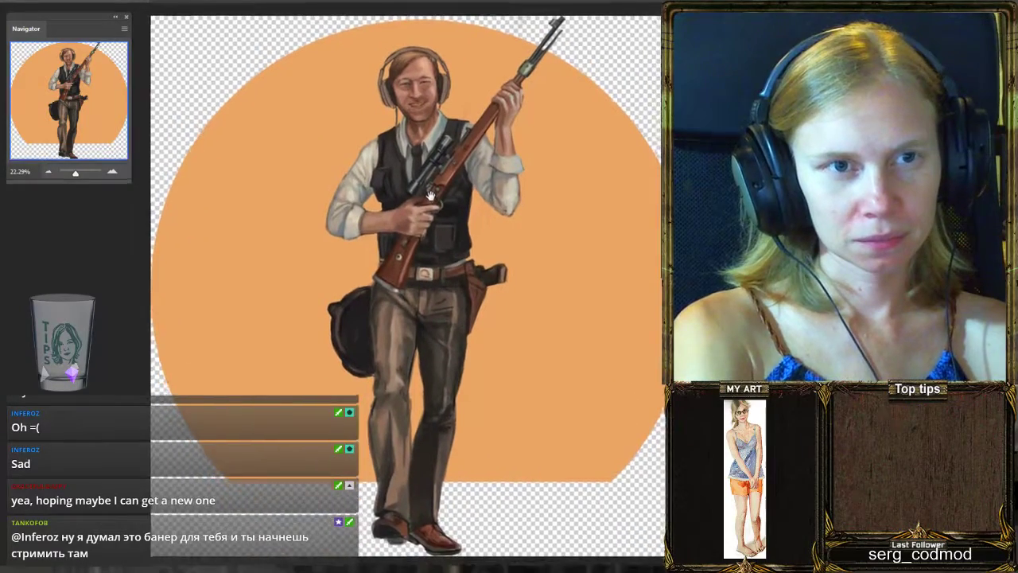
scroll(424, 200, "down", 1)
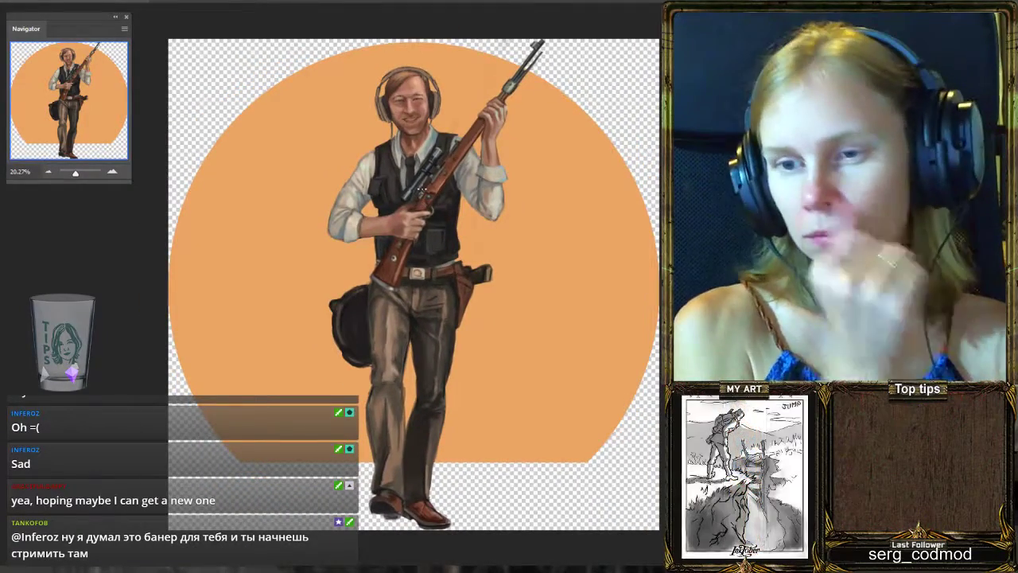